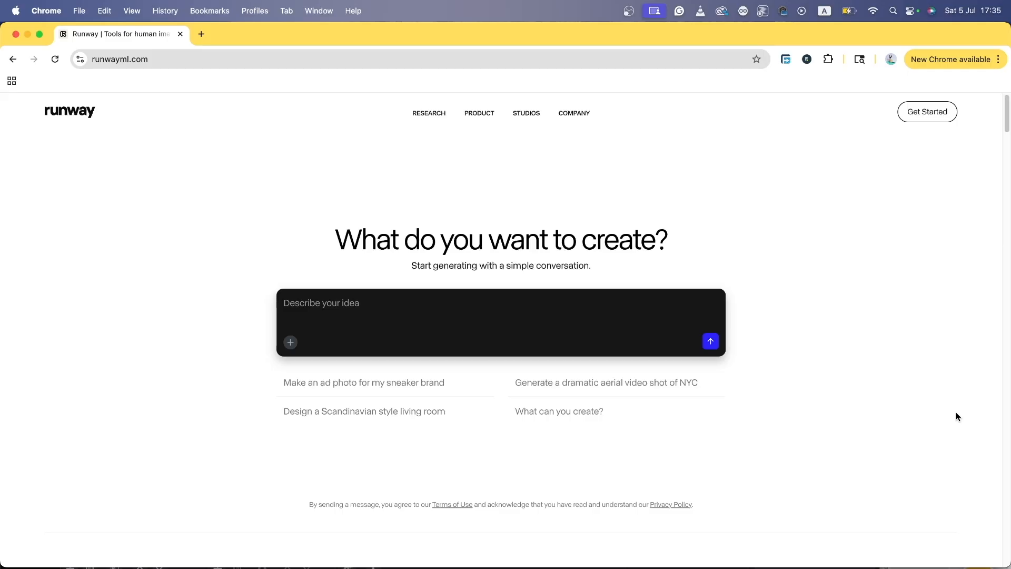
Enter the Runway web app from its homepage and bring up the comparison of upgrade plans, starting from the Free plan.
click(934, 117)
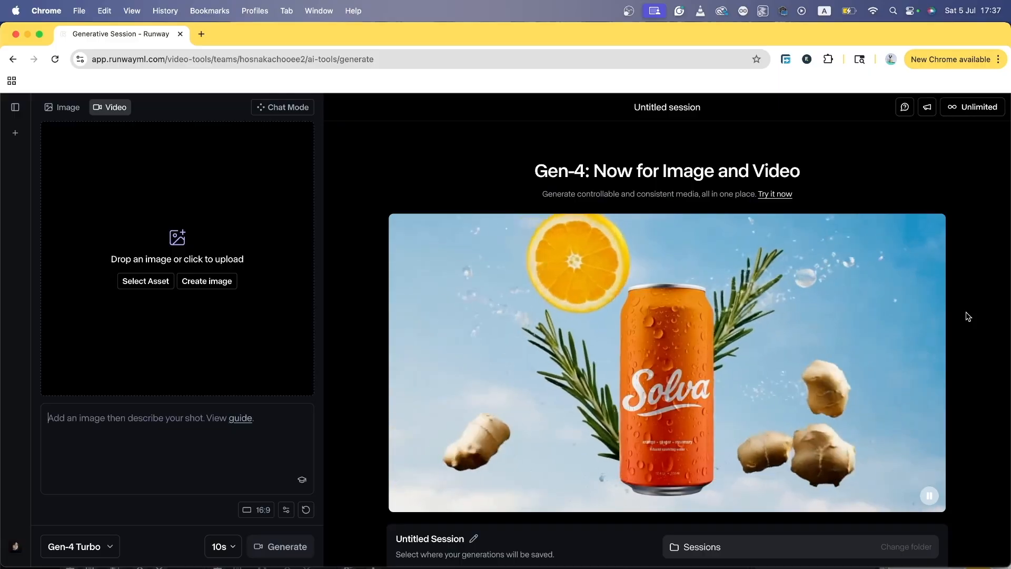
click(16, 547)
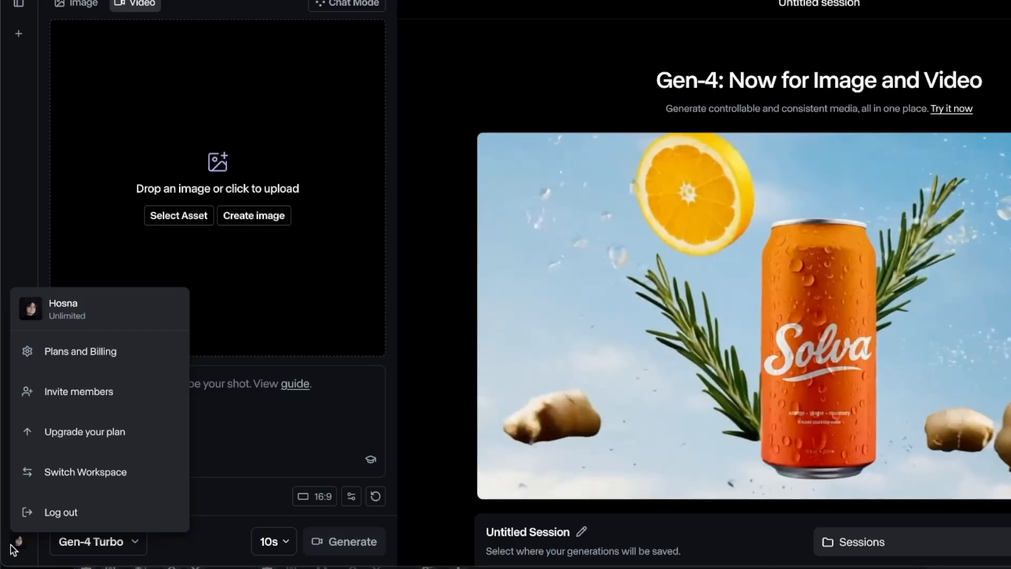
click(84, 432)
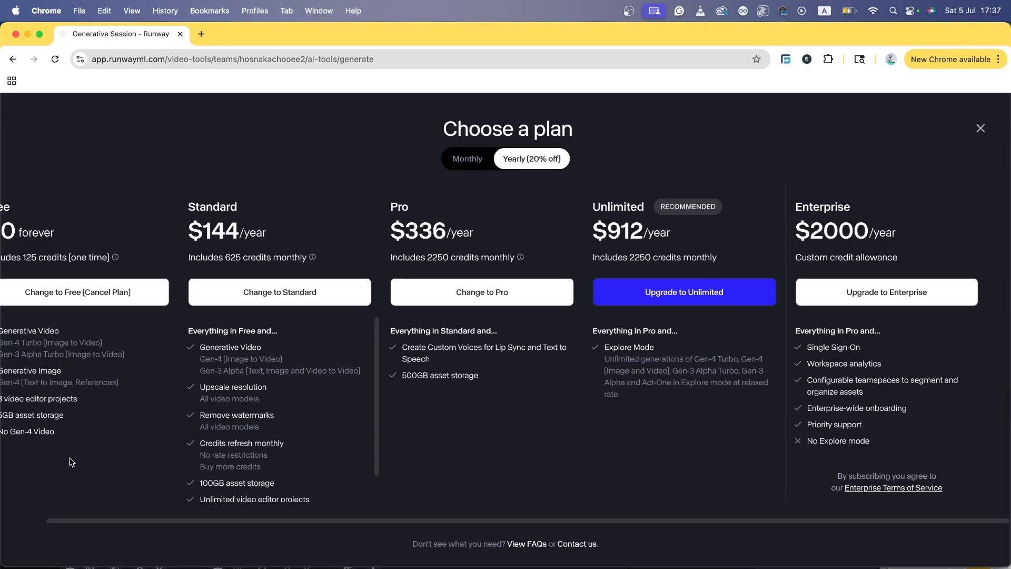
drag(202, 520, 97, 521)
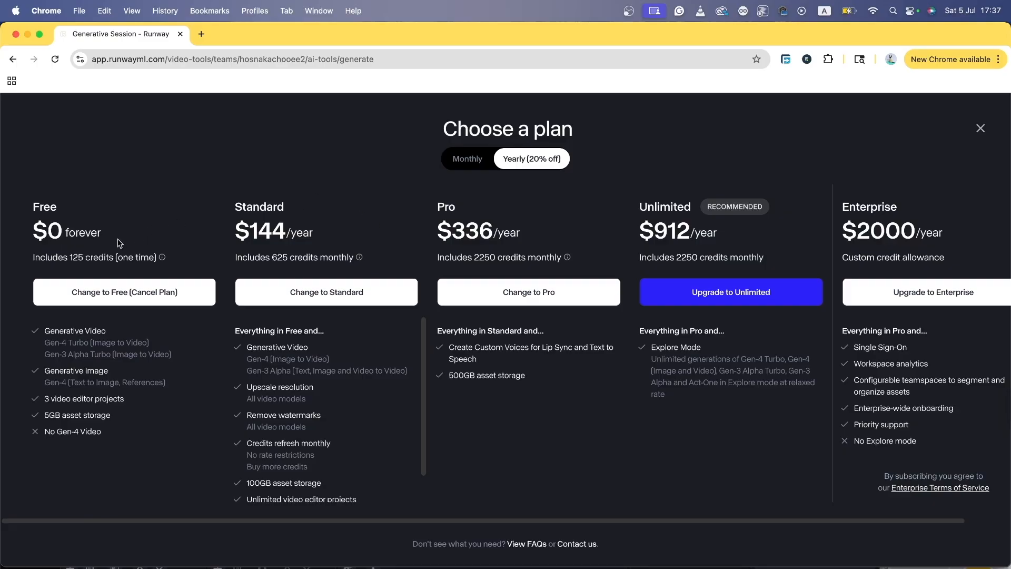
Show the plan prices as monthly and check the credits included in the Free and Unlimited plans.
drag(68, 259, 108, 254)
click(448, 162)
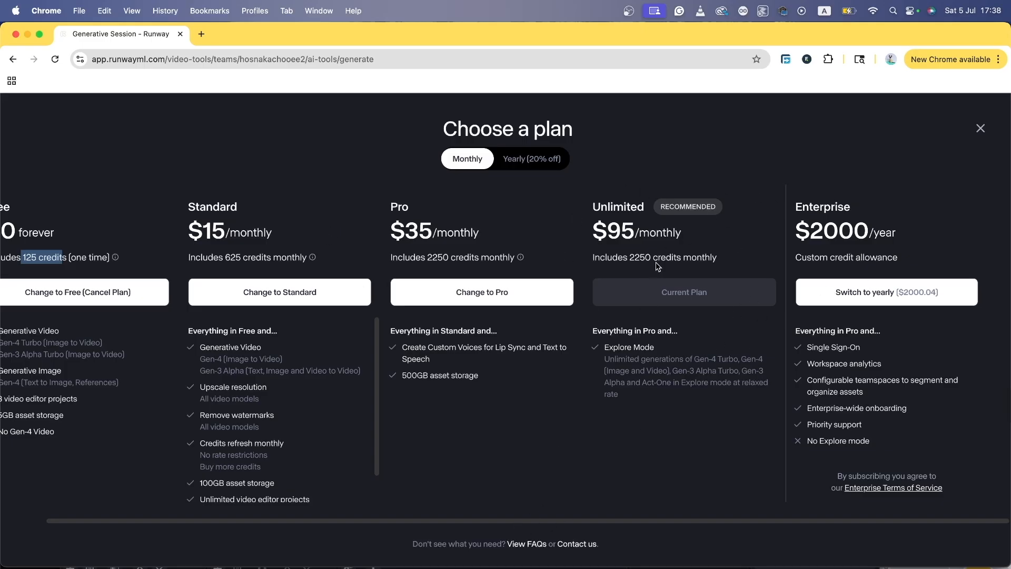
drag(622, 256, 721, 261)
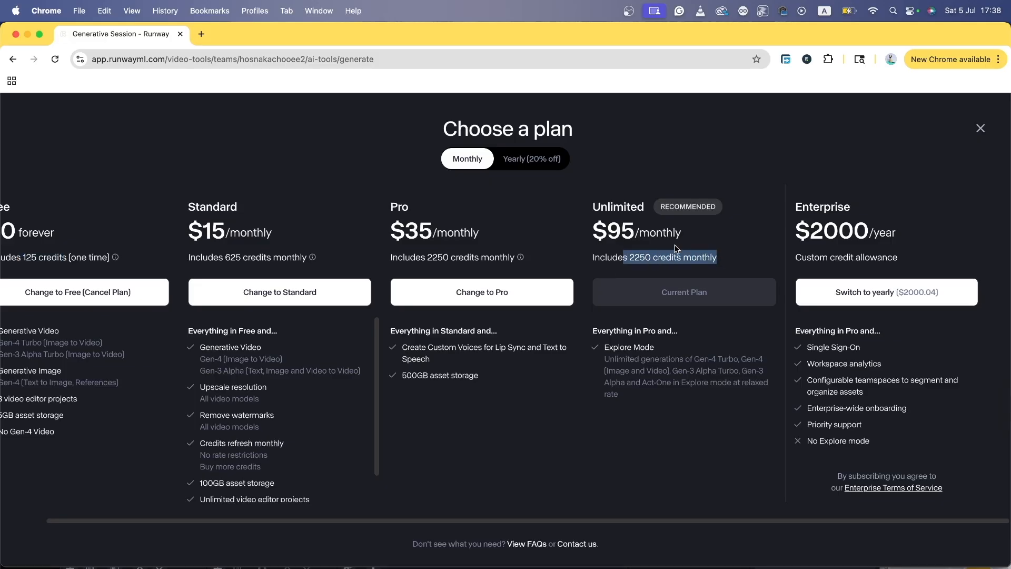
click(608, 207)
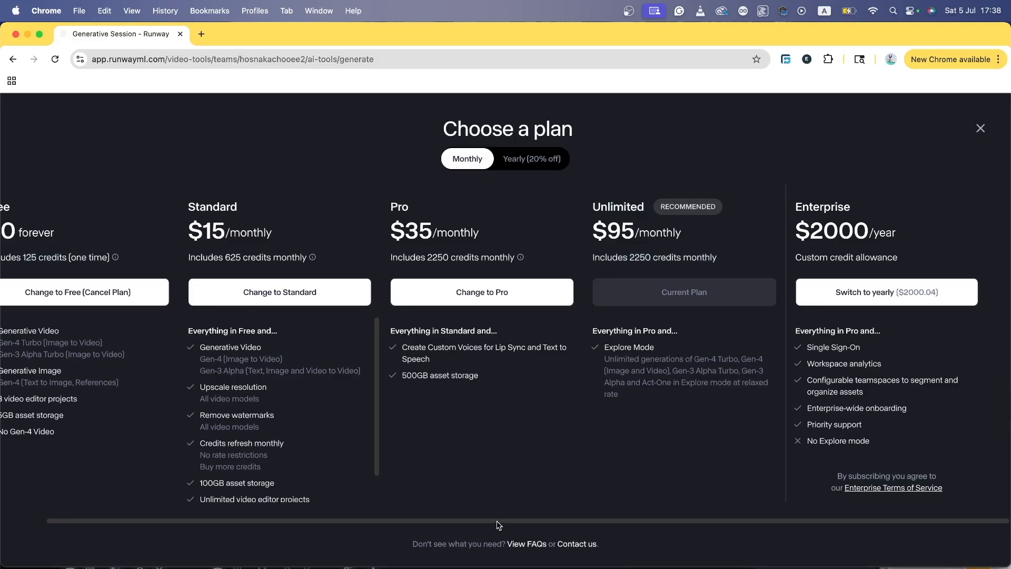
drag(498, 525, 448, 525)
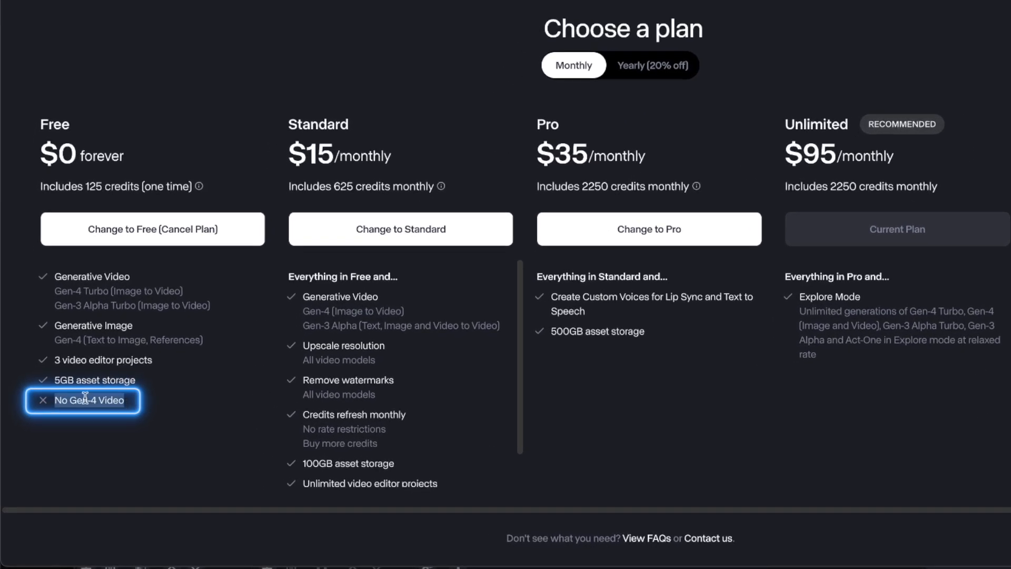
Examine the Gen-4 Video entry of the Free plan and the Explore Mode details of the Unlimited plan.
drag(70, 402, 97, 402)
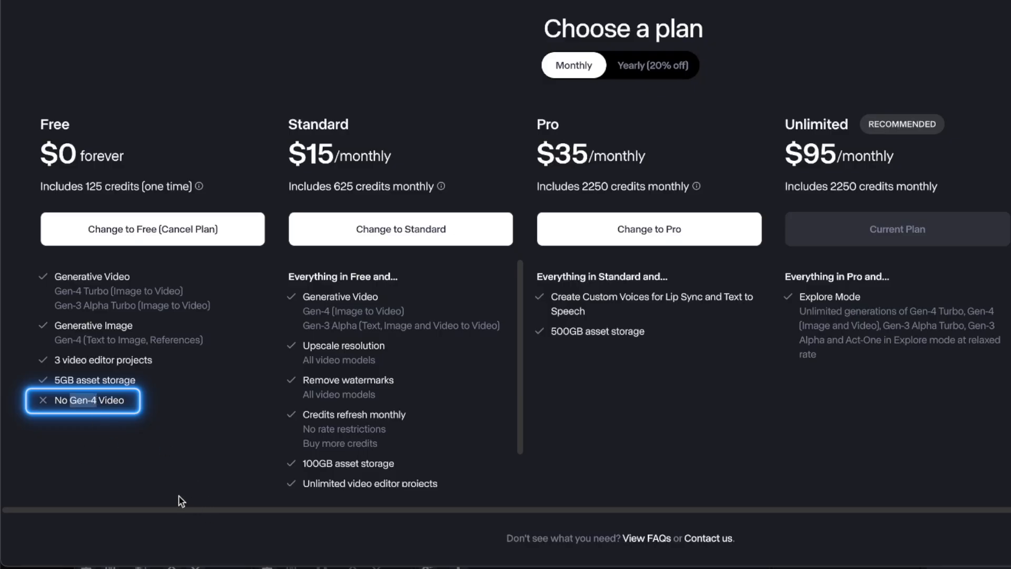
triple_click(98, 403)
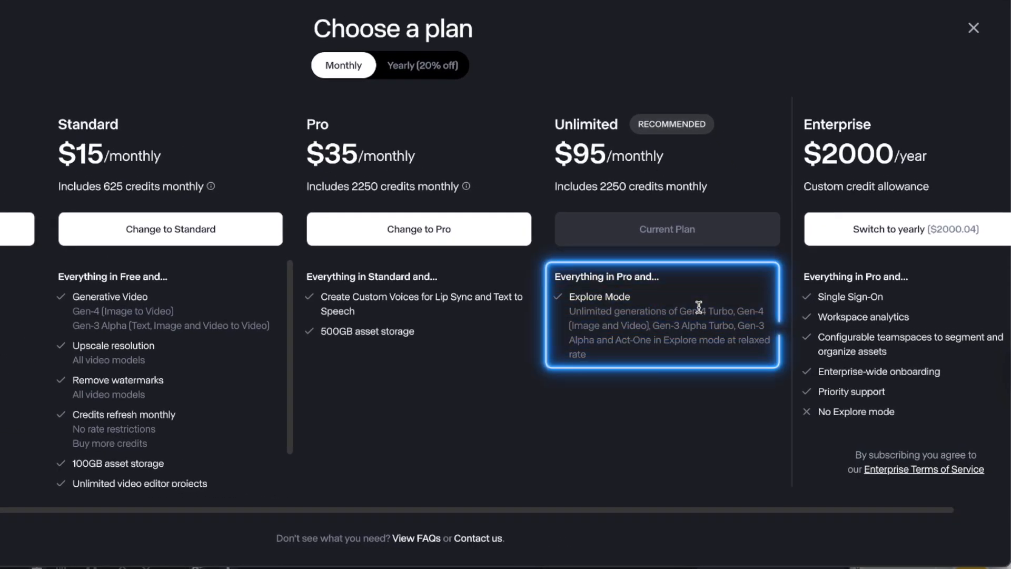
drag(687, 311, 736, 311)
drag(573, 326, 710, 325)
click(744, 332)
drag(595, 339, 740, 342)
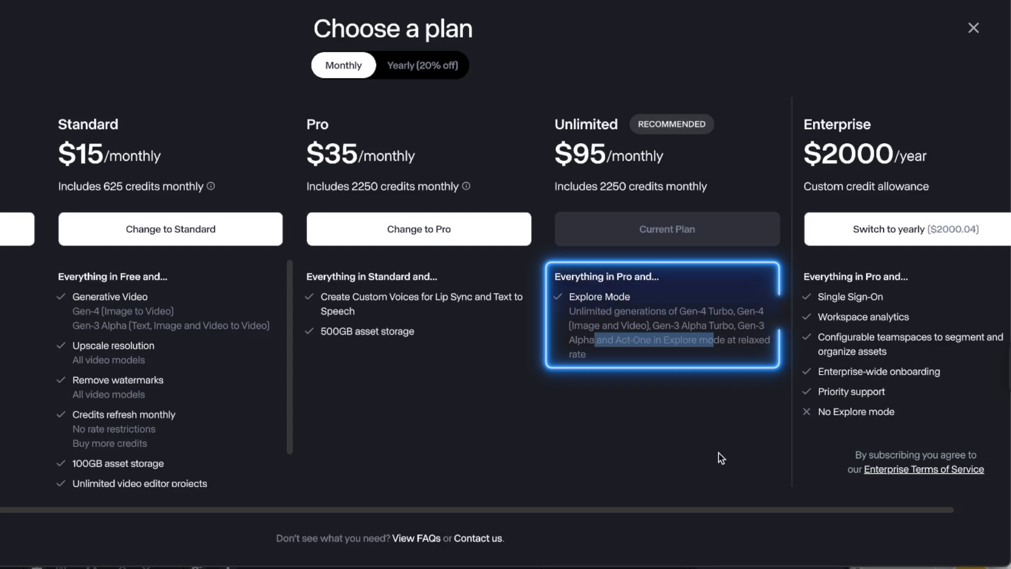
click(715, 423)
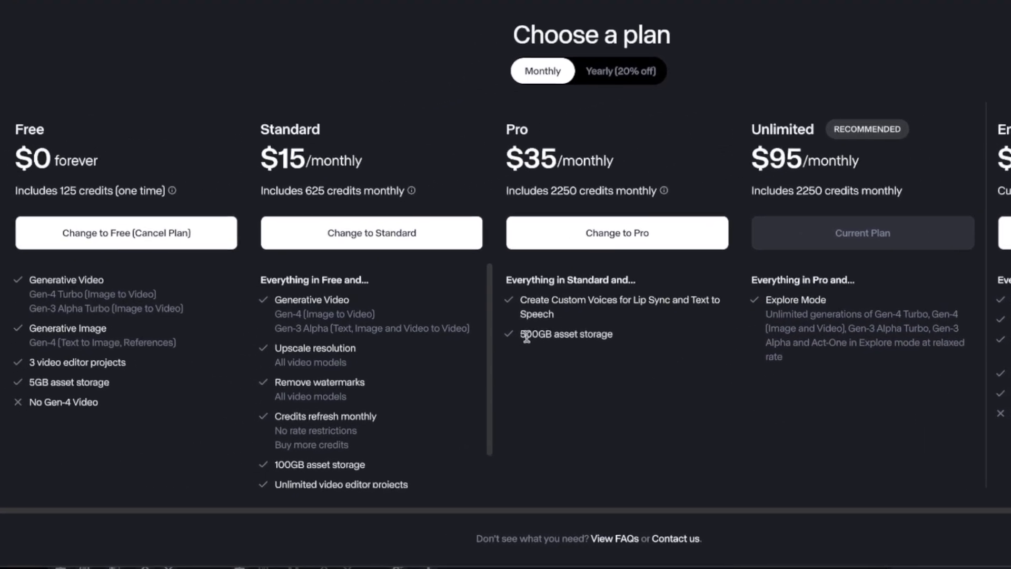
Compare the asset storage of the Pro and Standard plans and Standard's credit refresh, and close the plan comparison.
drag(521, 335, 611, 337)
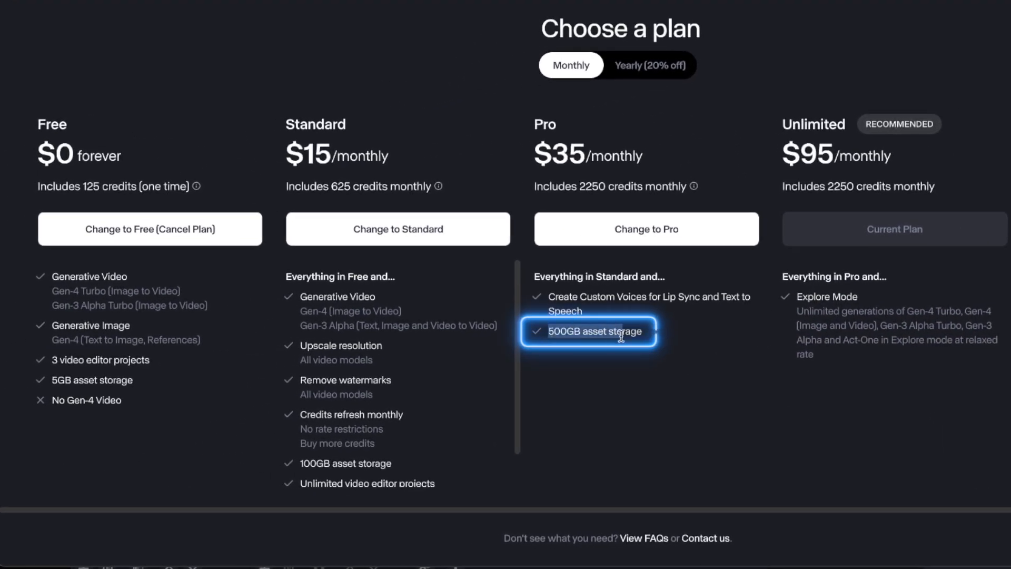
click(587, 336)
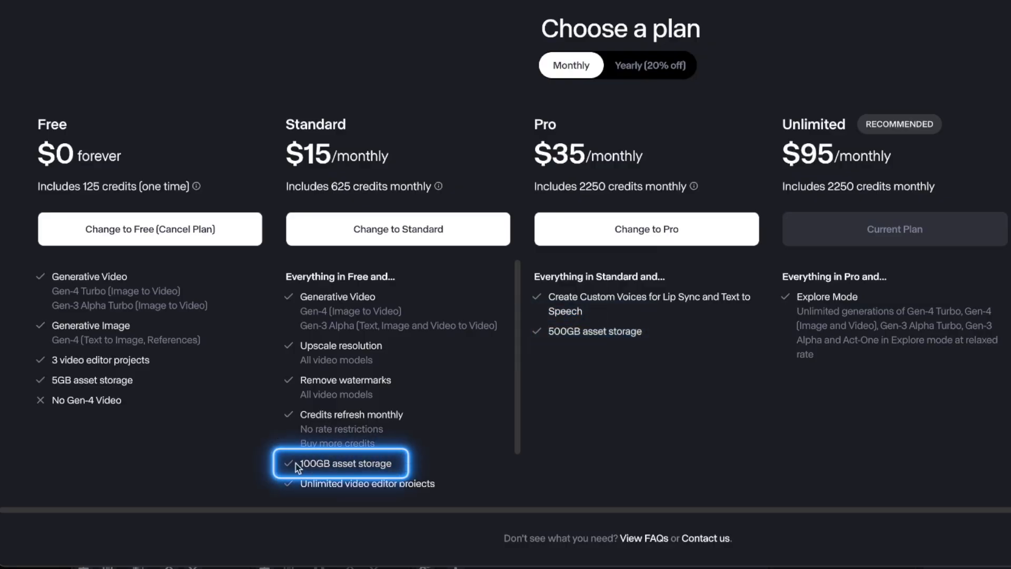
drag(299, 463, 396, 464)
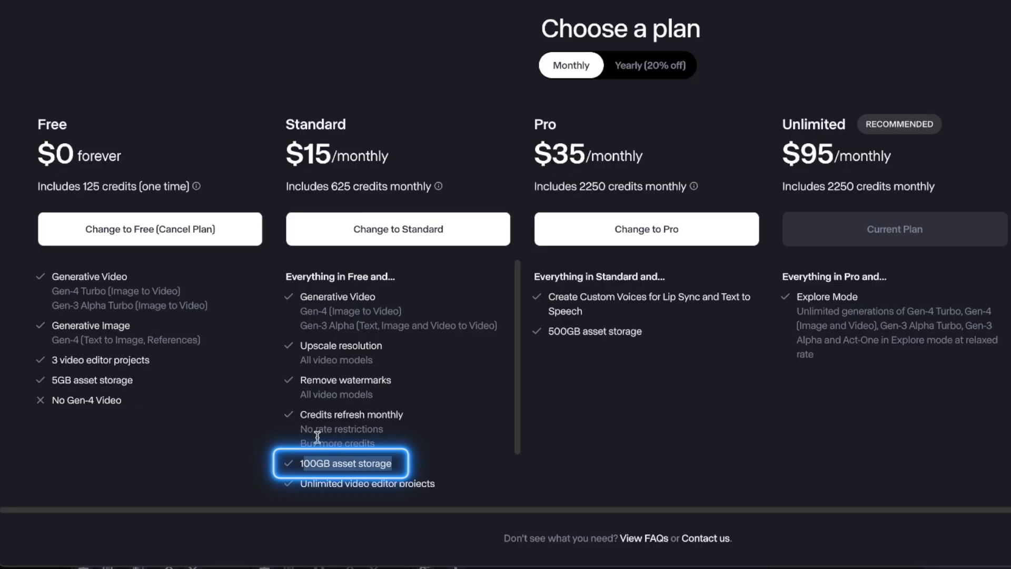
drag(298, 421, 402, 426)
click(322, 387)
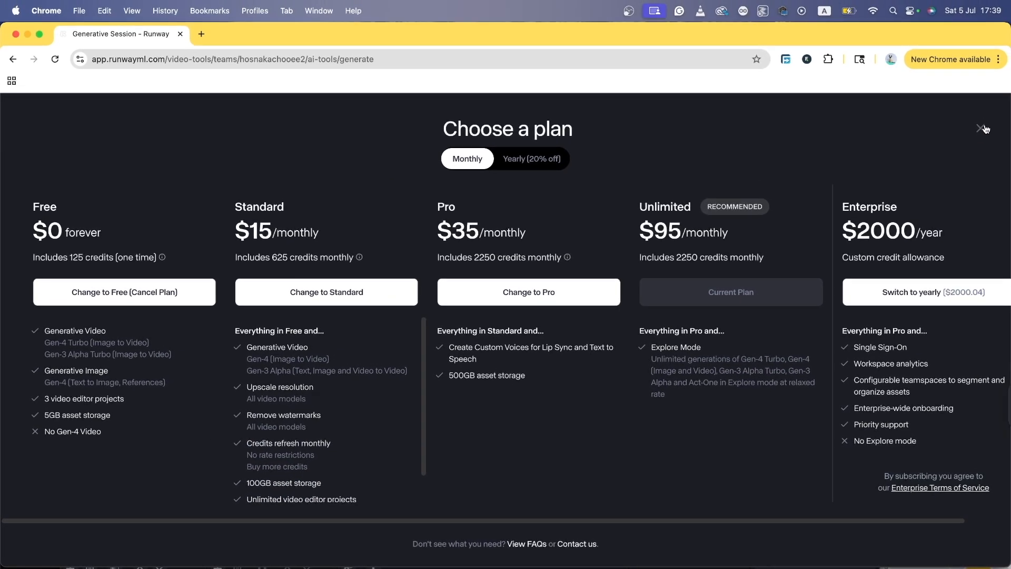
click(981, 129)
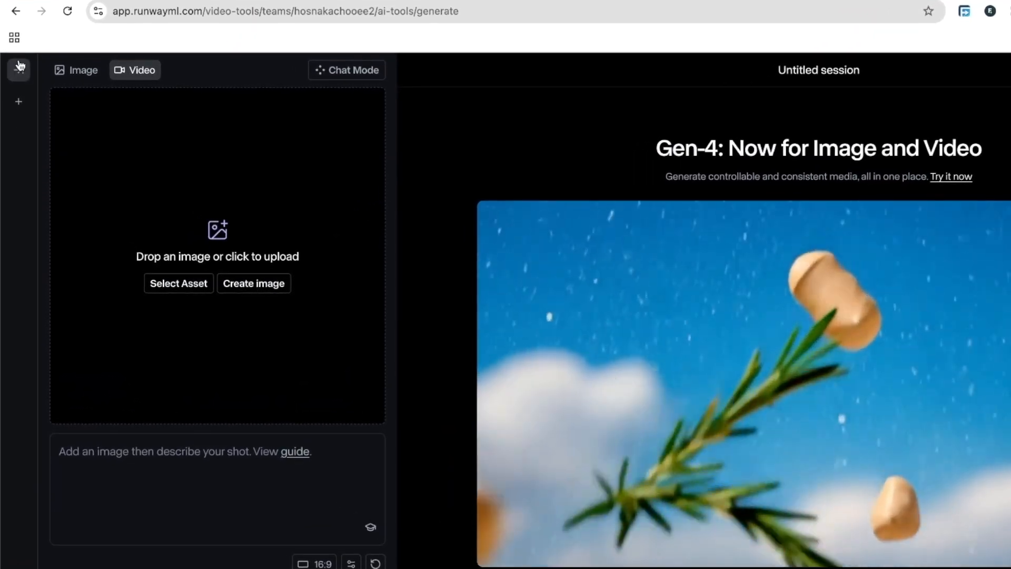
Go to the dashboard home page and view the latest product announcements.
click(18, 76)
click(83, 113)
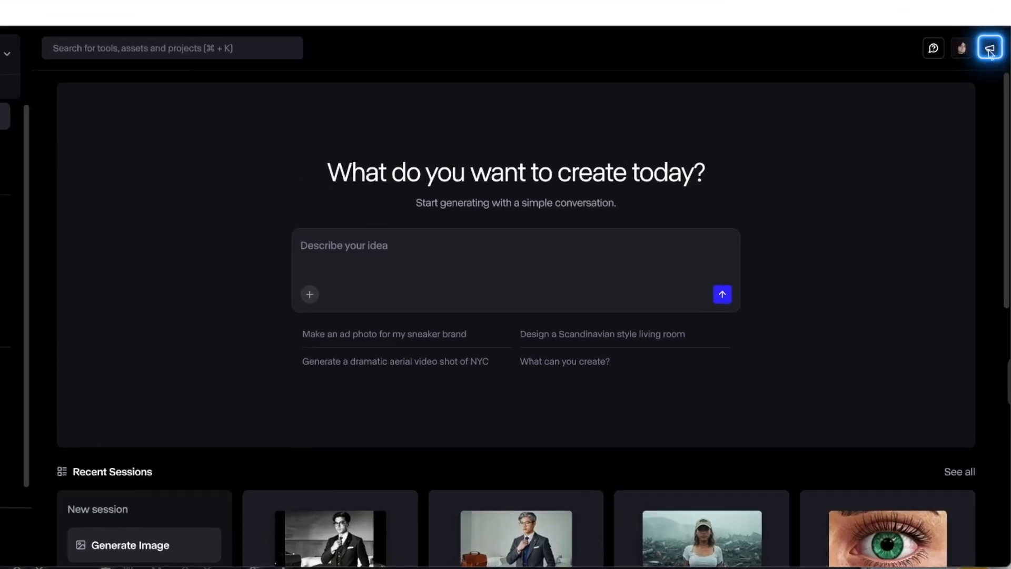
click(990, 49)
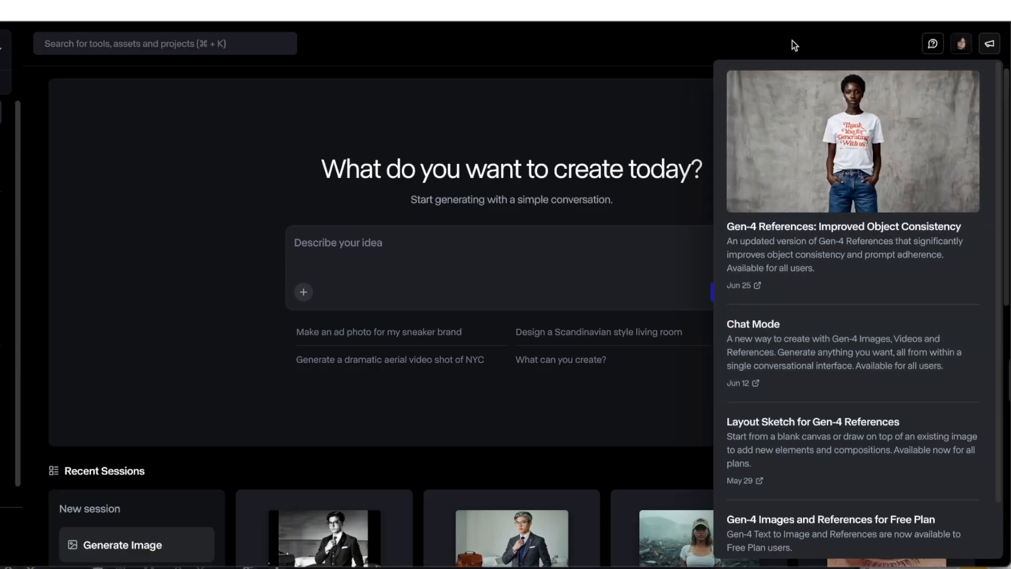
Open the workspace settings from the account options and review the Settings, Members, and Plans & Billing pages.
click(961, 43)
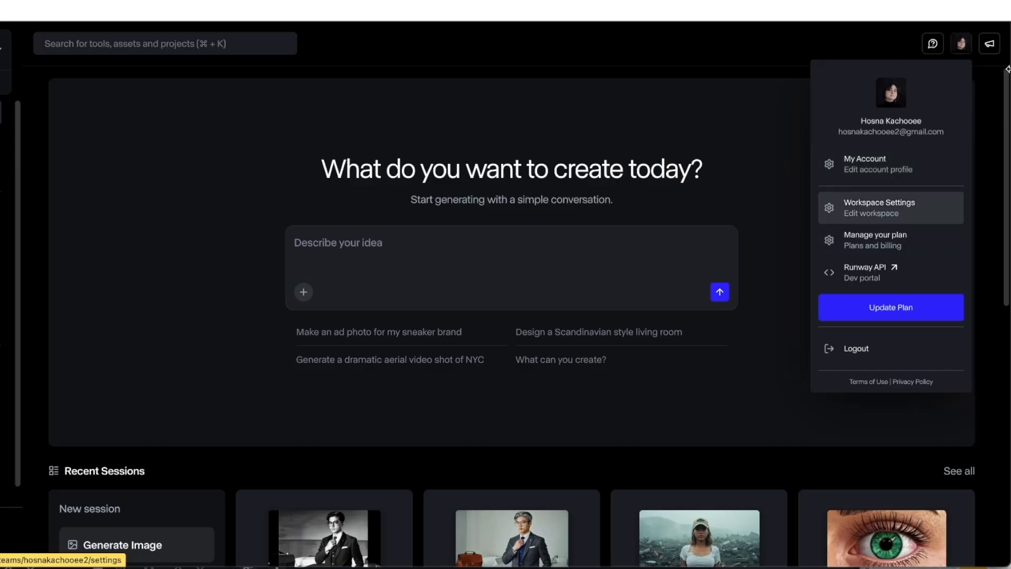
click(869, 208)
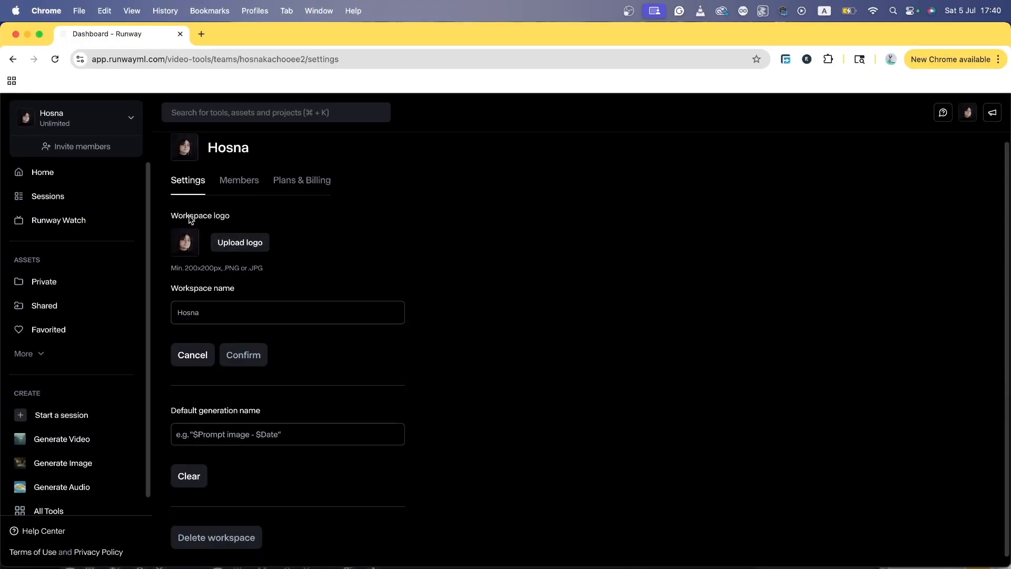
drag(190, 217, 254, 217)
click(239, 182)
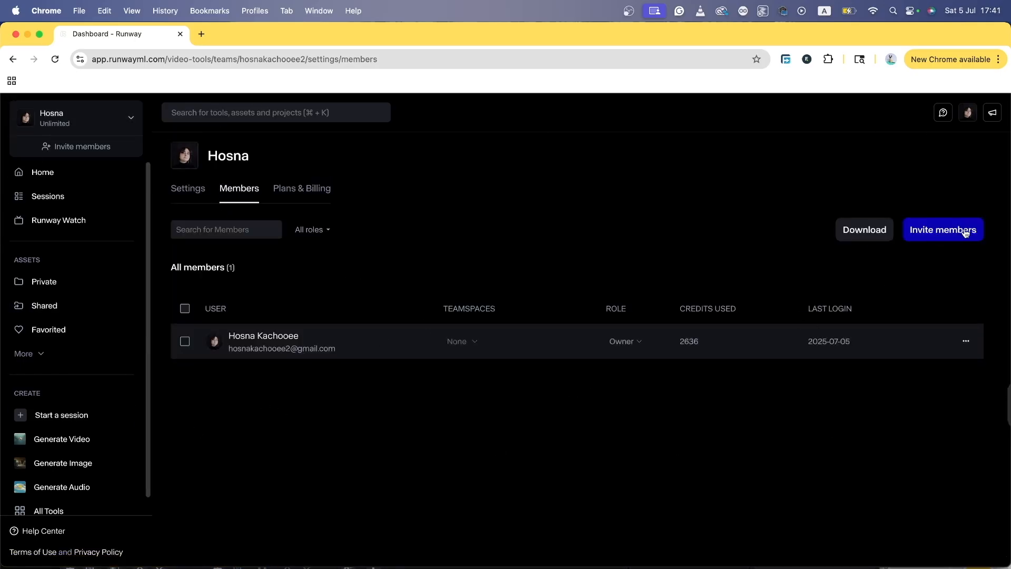
click(298, 190)
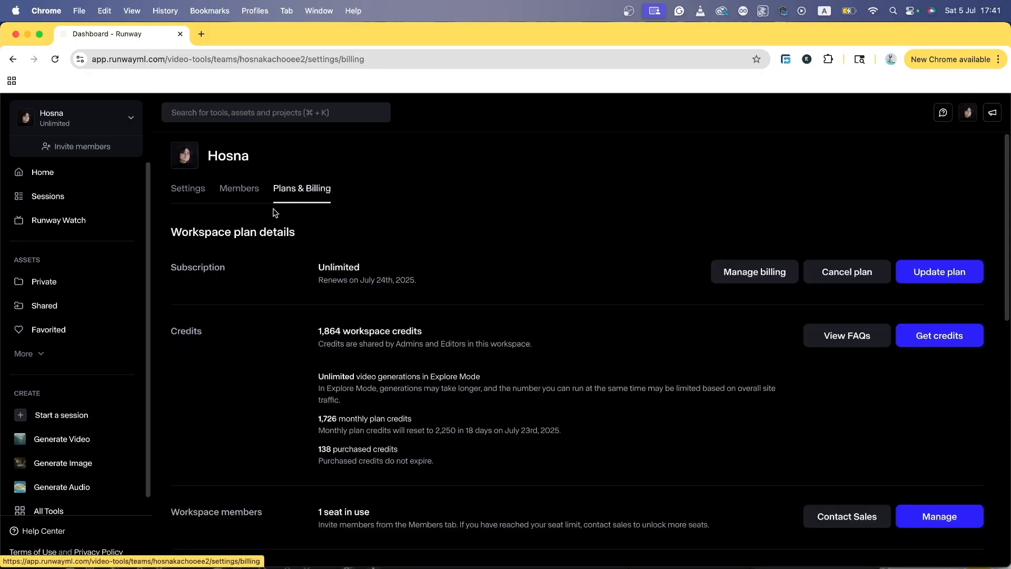
click(188, 188)
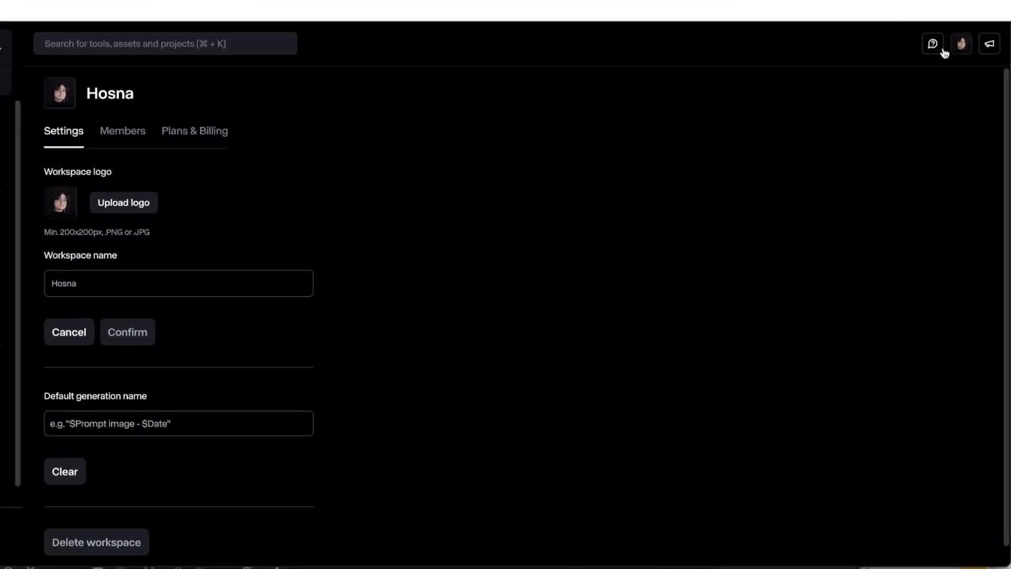
Open the customer support chatbot, and close it after returning to the dashboard home page.
click(943, 112)
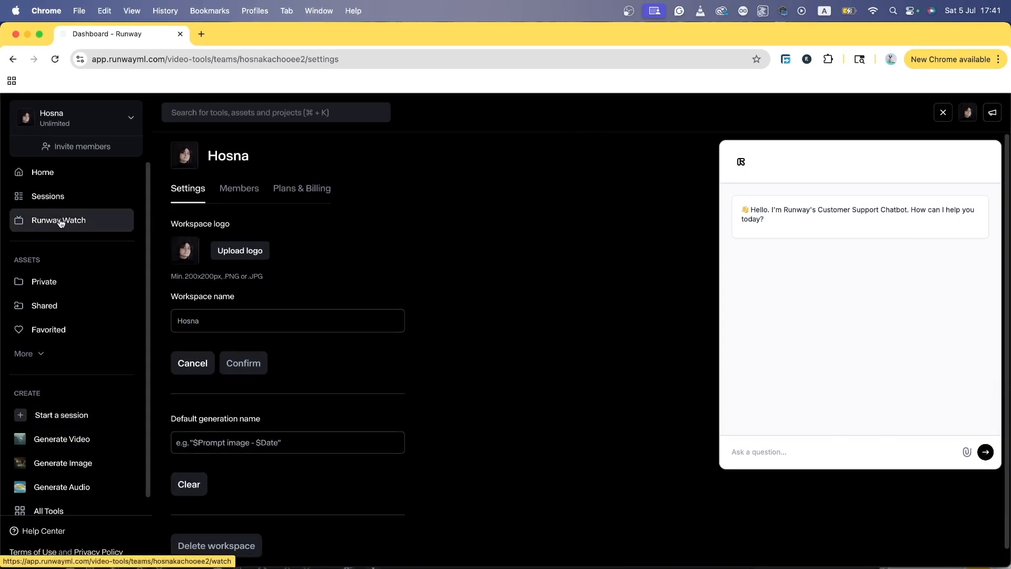
click(66, 171)
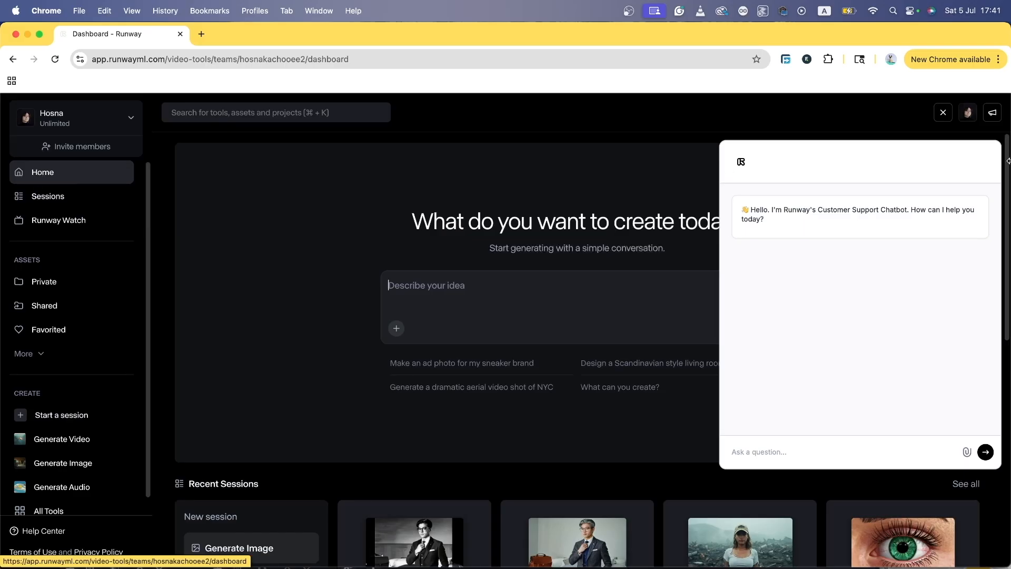
click(943, 112)
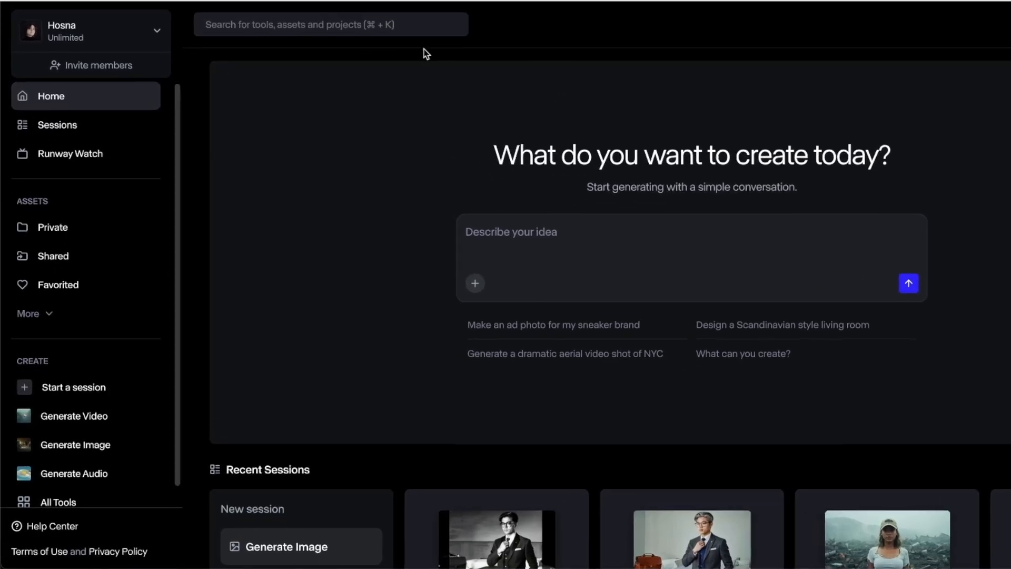
Check the dashboard search's suggested tools, assets and projects, and look at the workspace options, including Switch Workspace.
click(212, 113)
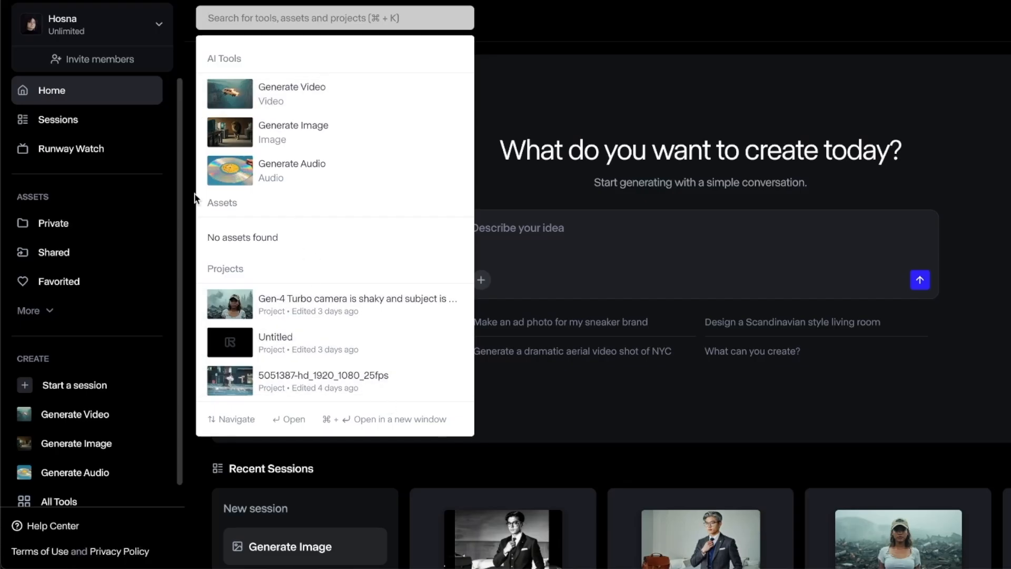
click(598, 33)
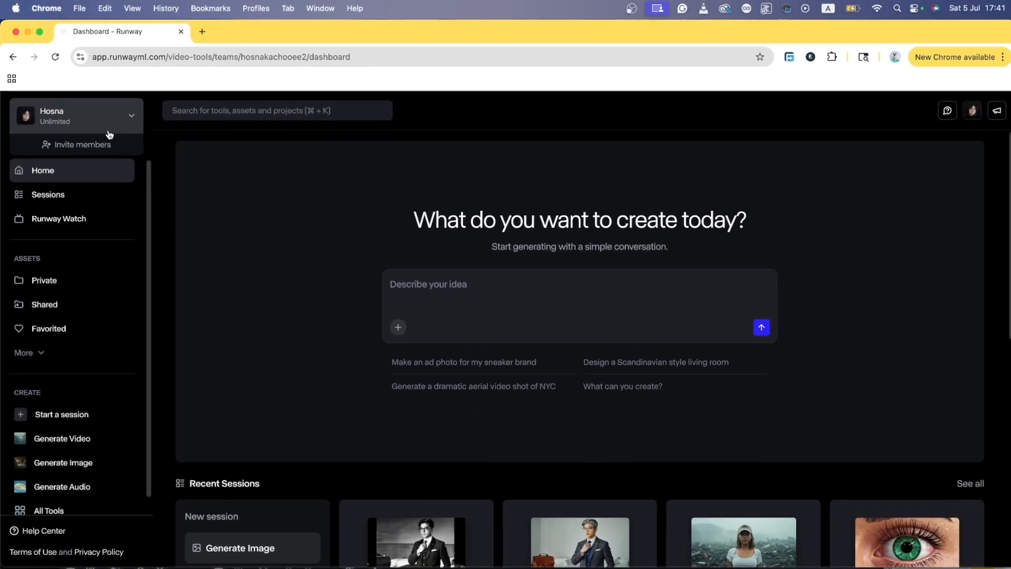
click(136, 117)
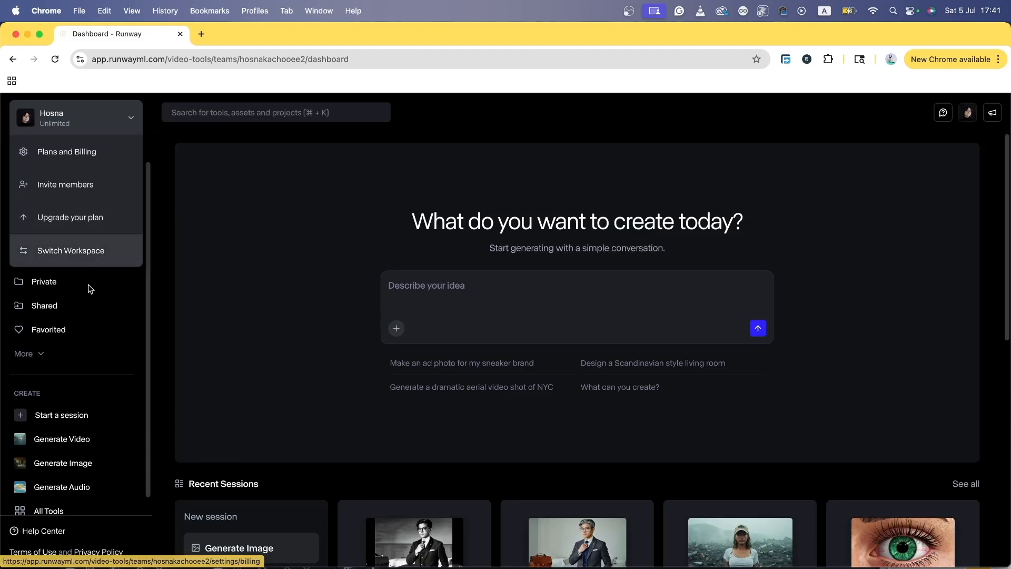
click(82, 254)
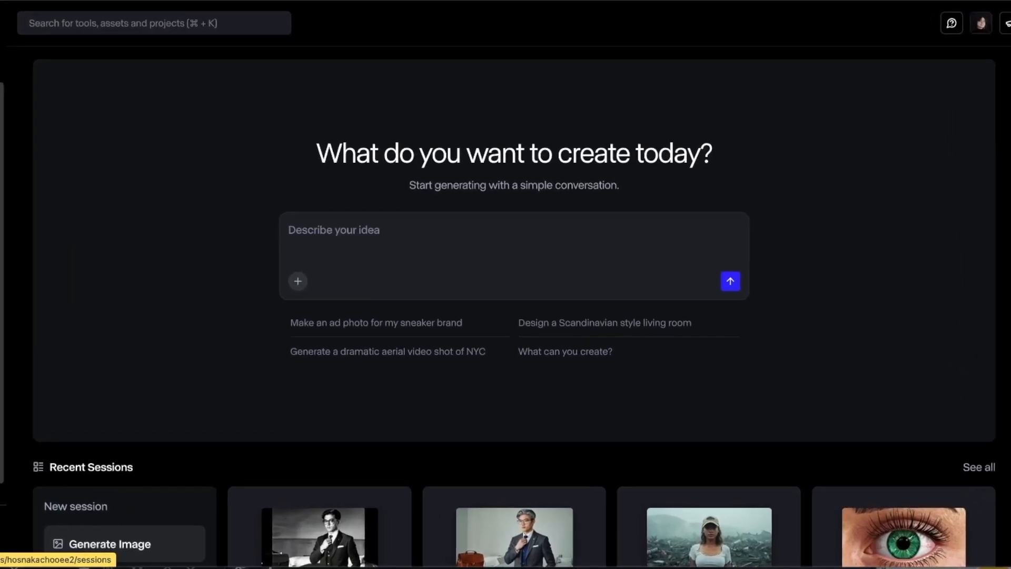
Browse the full list of sessions and show the rename and delete options of the first, Vintage Monochrome session.
click(979, 467)
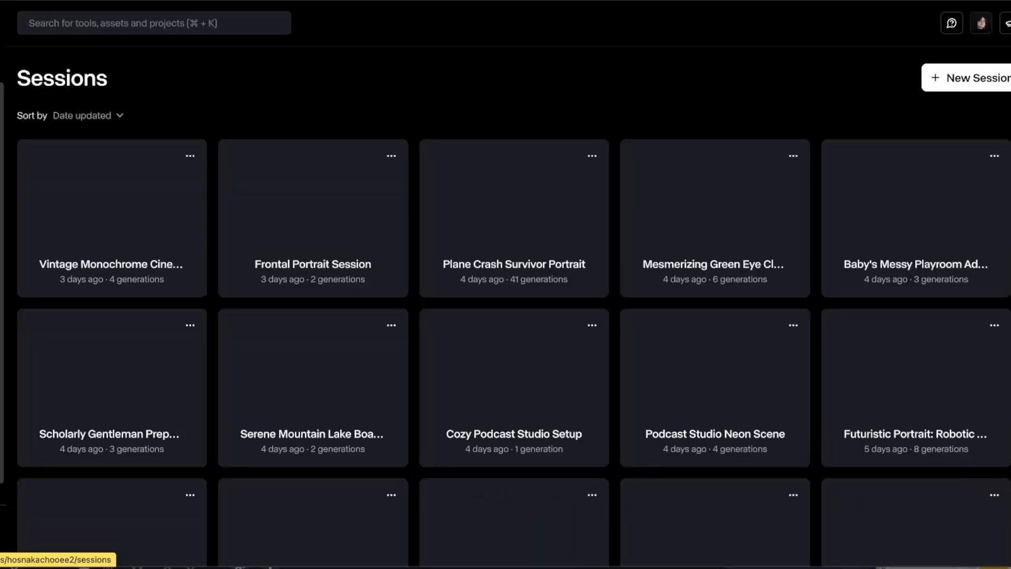
scroll(526, 210, down, 10)
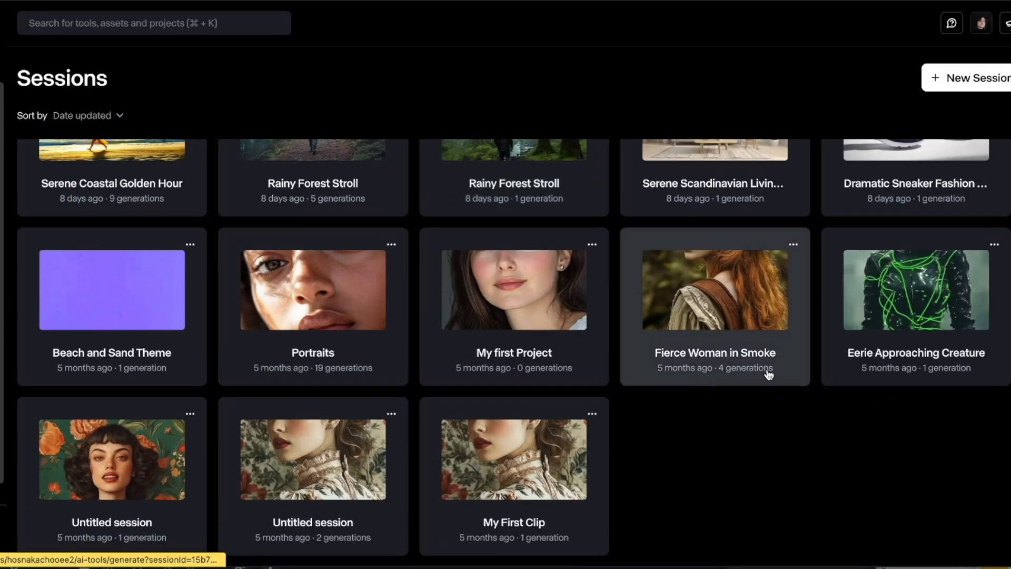
scroll(618, 323, up, 8)
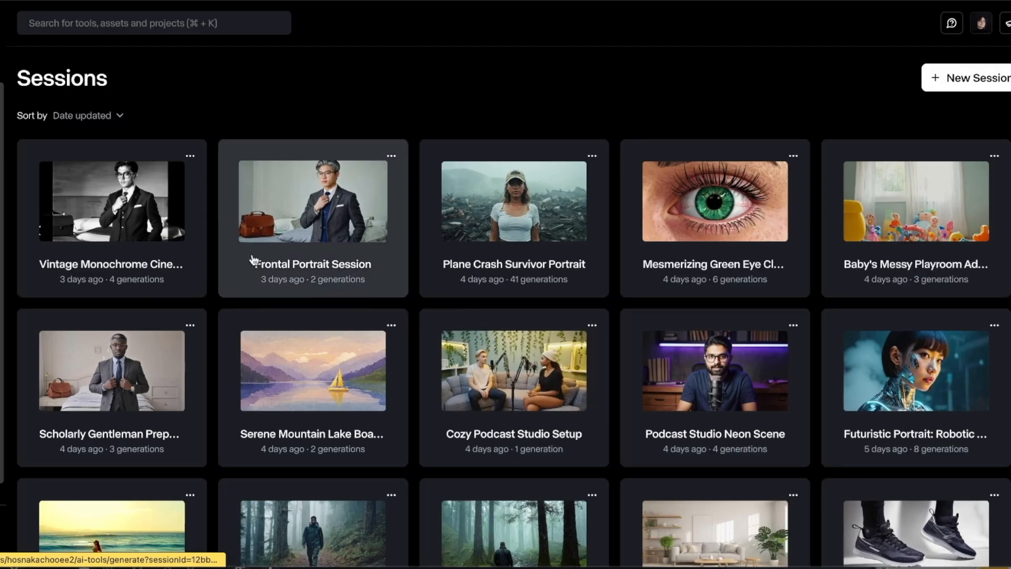
click(190, 157)
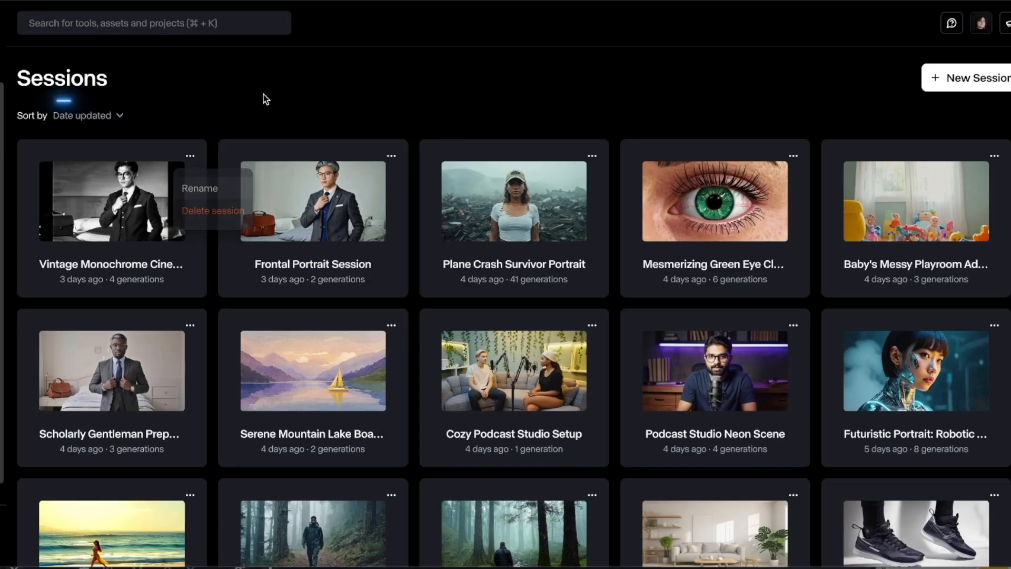
Check the sort options of the sessions list, and browse the film channels on the Runway Watch page.
click(87, 115)
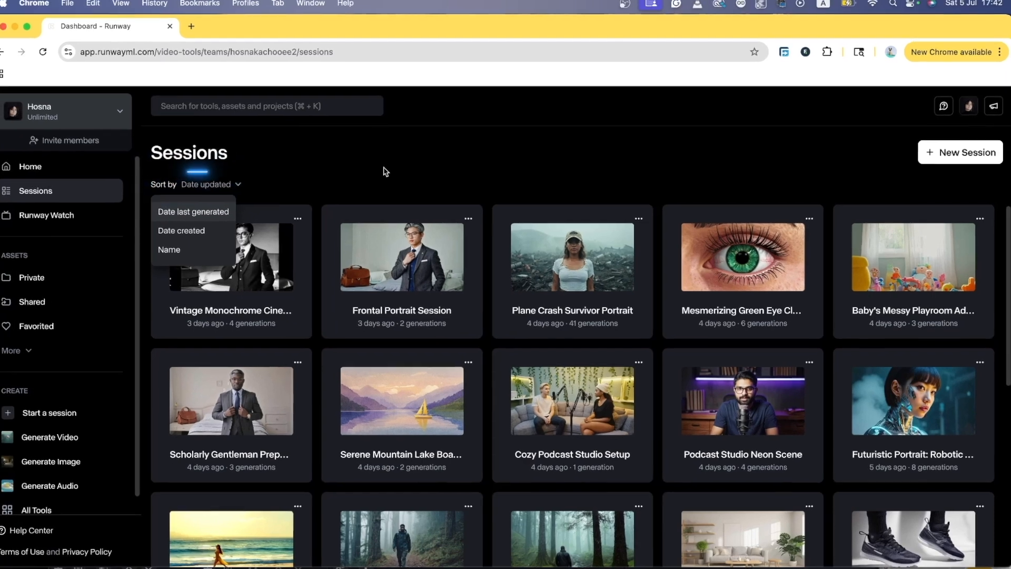
click(293, 103)
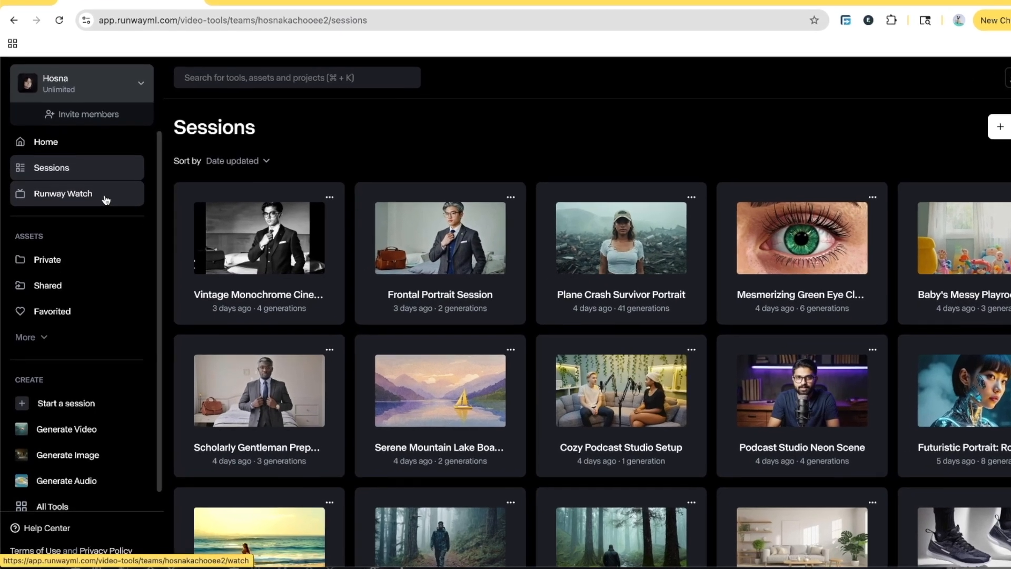
click(101, 216)
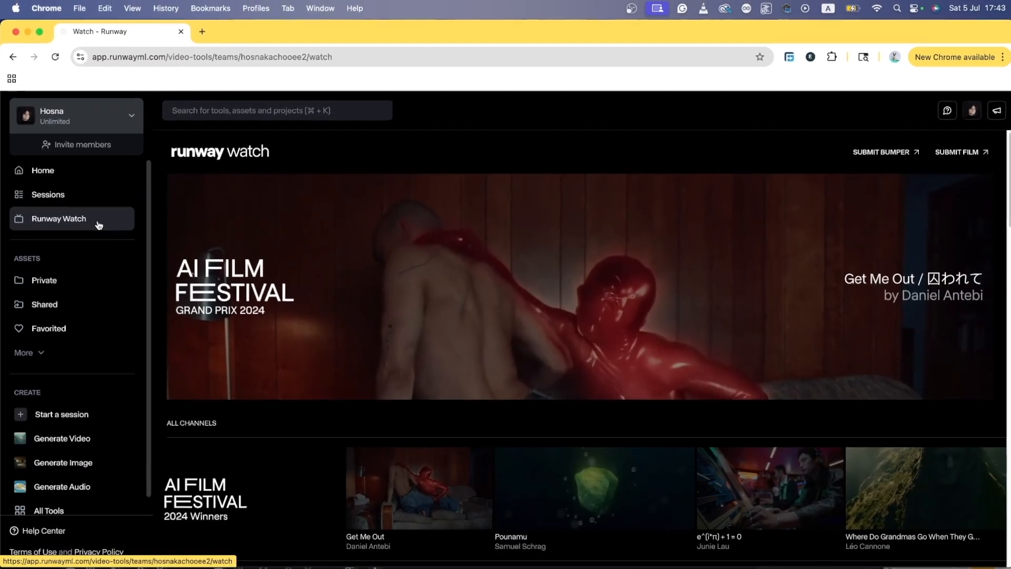
scroll(469, 246, down, 10)
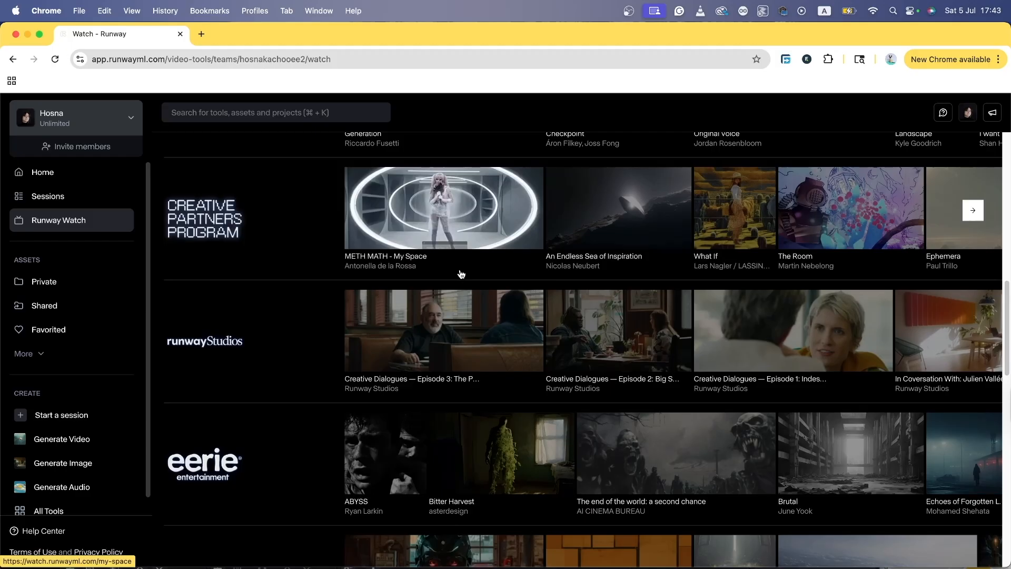
scroll(462, 275, up, 2)
scroll(462, 274, up, 8)
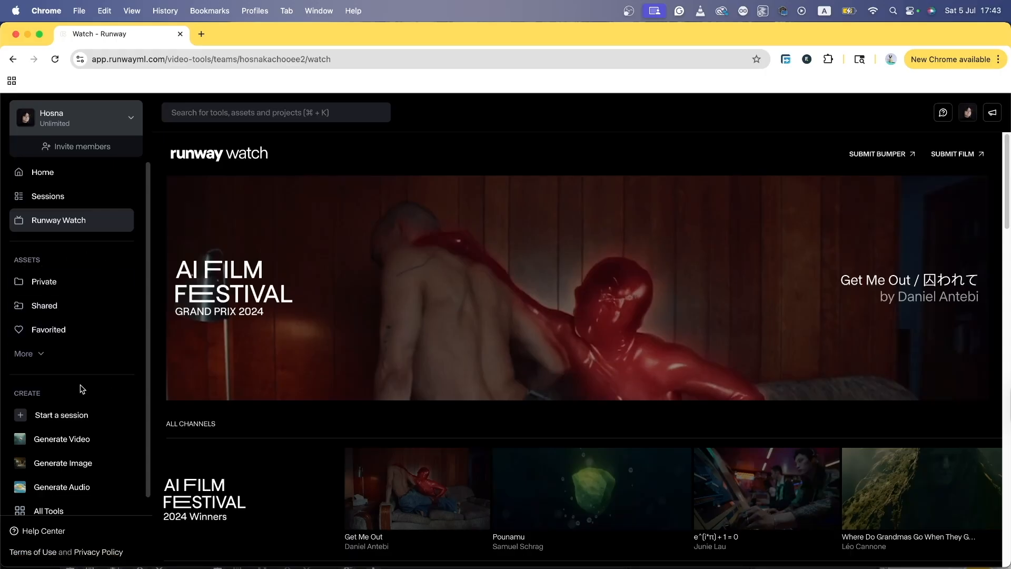
Expand the additional asset categories, open the Private assets, and show the options available for the Generations folder.
click(29, 353)
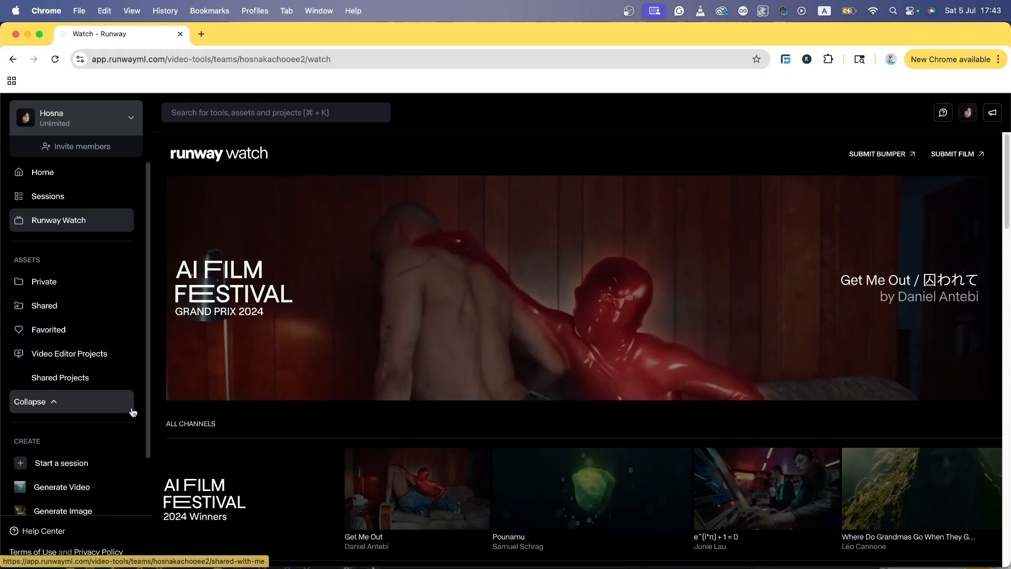
click(64, 286)
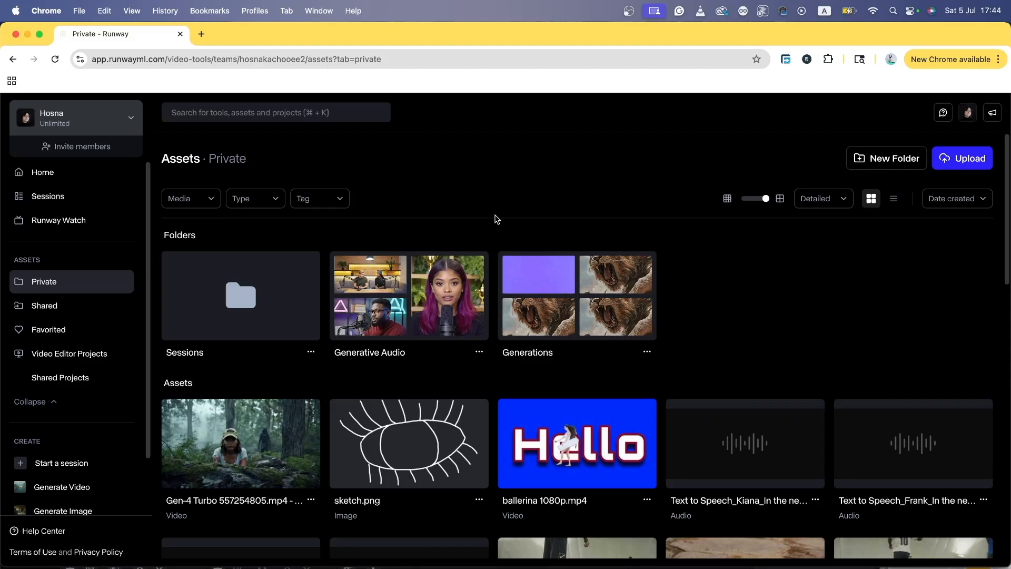
click(646, 352)
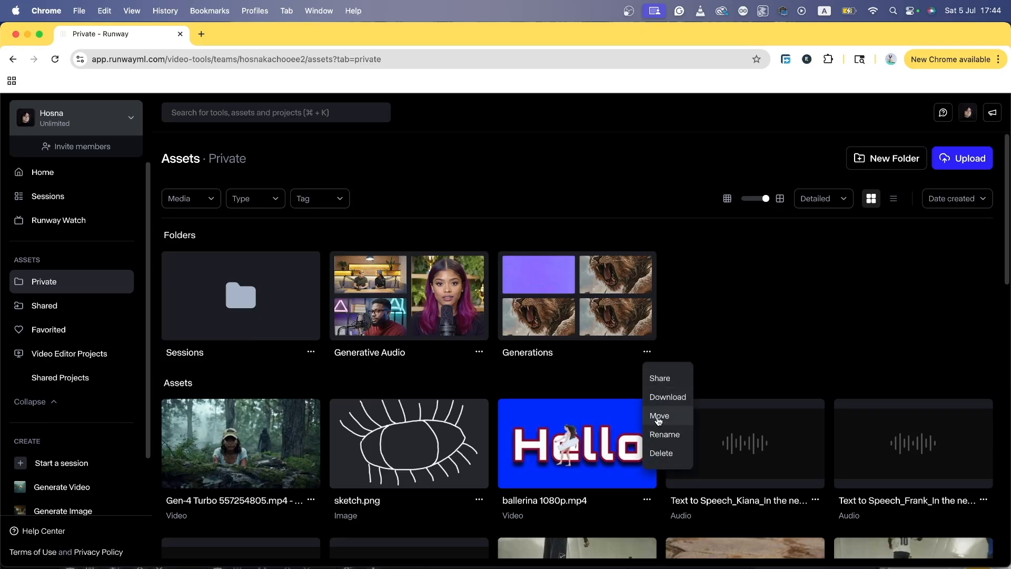
click(245, 274)
Browse the videos, images and audio files listed in the Private assets library and return to its folders.
scroll(246, 274, down, 3)
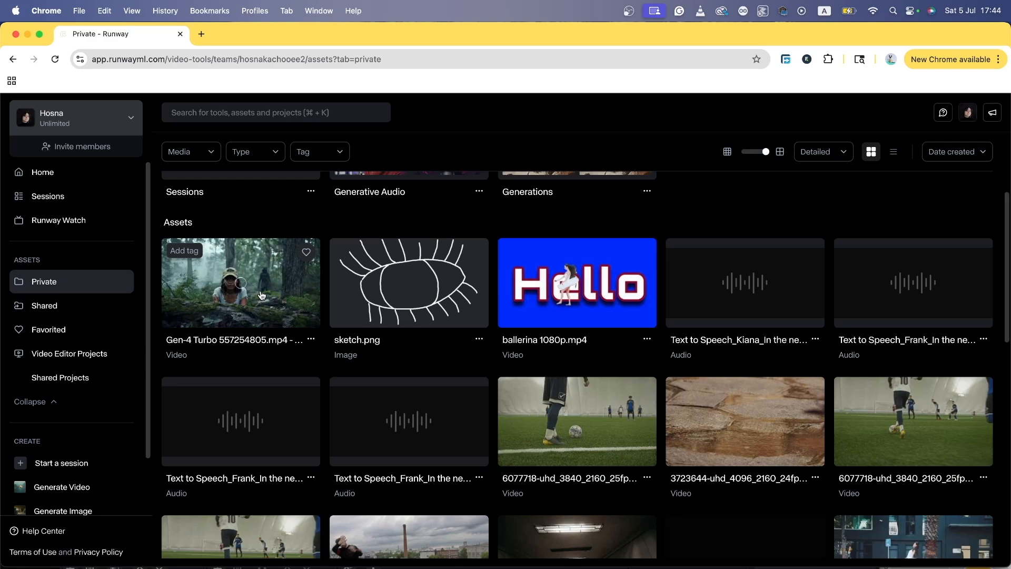
scroll(264, 285, down, 8)
scroll(267, 271, up, 5)
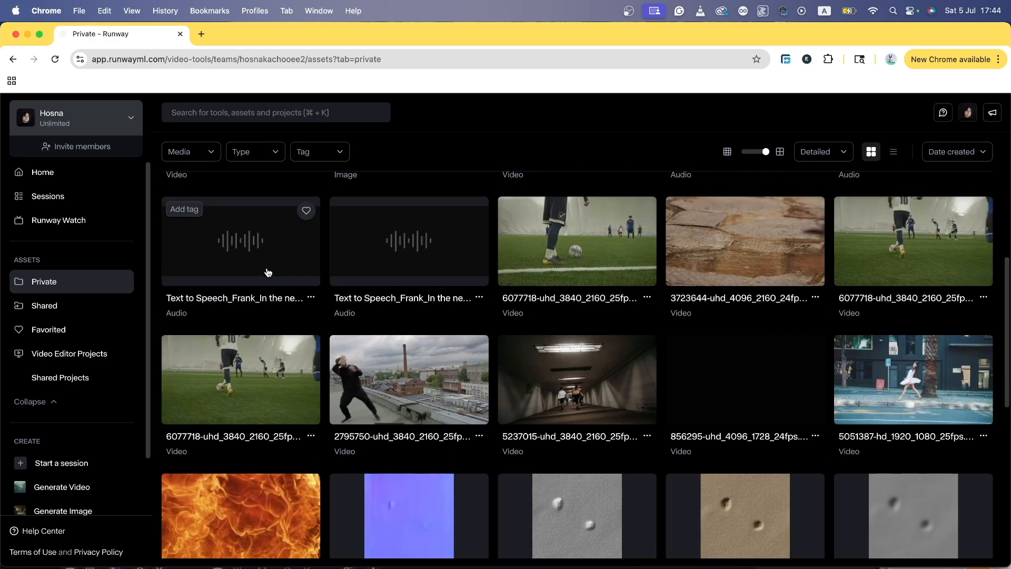
scroll(266, 274, down, 2)
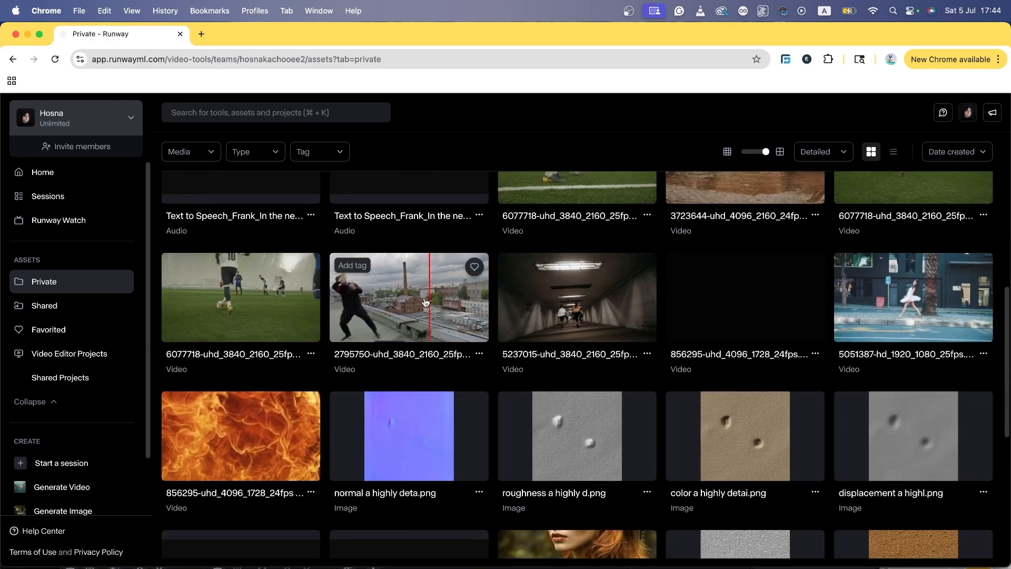
scroll(311, 285, up, 5)
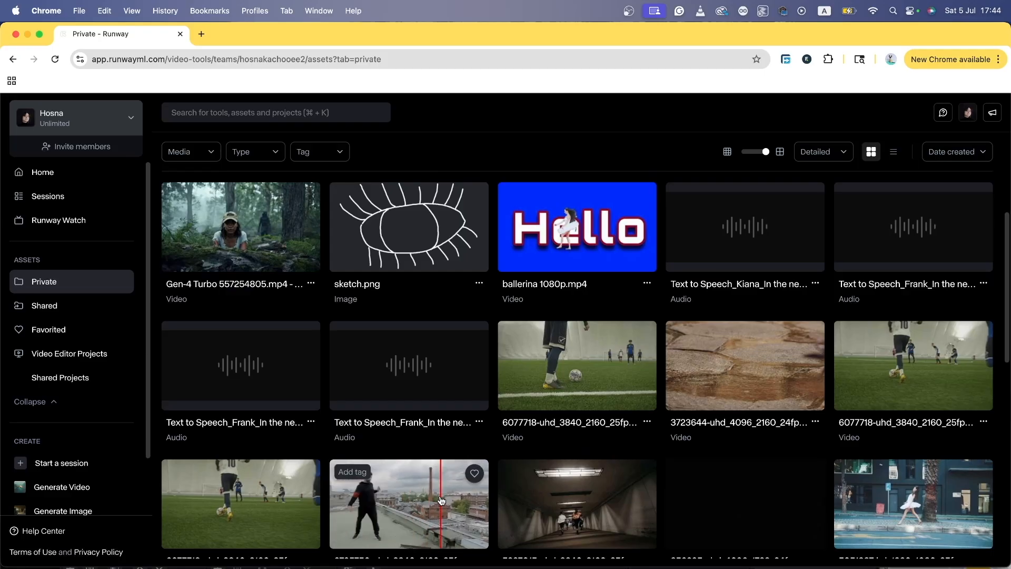
scroll(611, 337, up, 5)
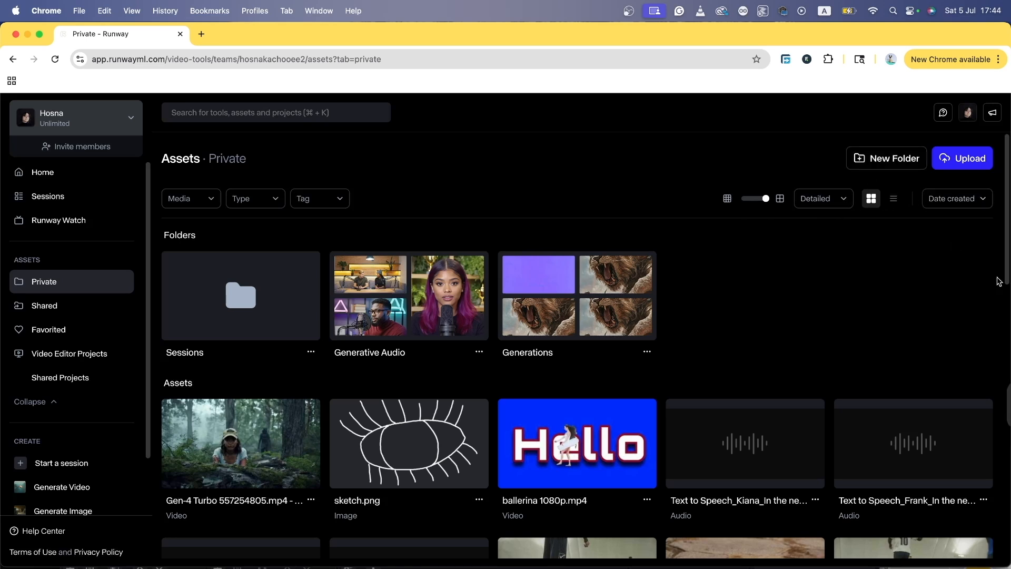
Check the Media, Type and Tag filter options of the Private assets, leaving the filters unset.
click(191, 198)
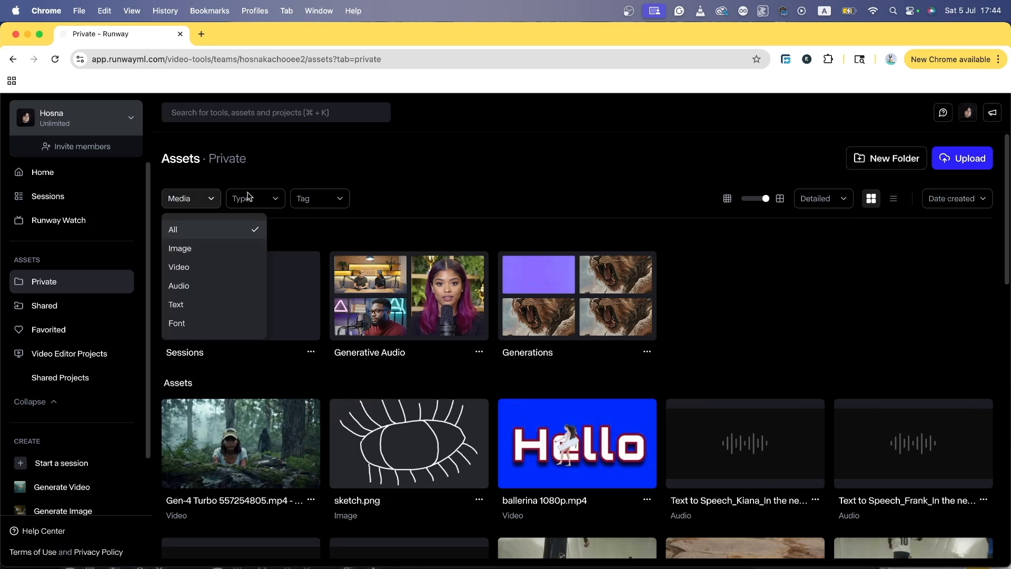
click(250, 199)
click(261, 199)
click(329, 198)
click(329, 198)
click(339, 289)
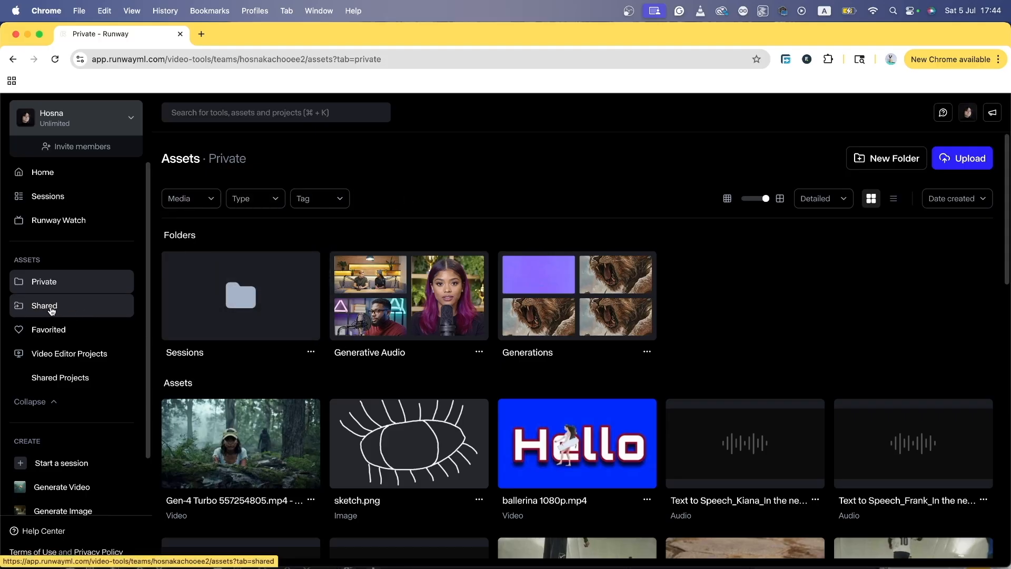
View the Shared assets, the Favorited assets and the Video Editor Projects in turn.
click(51, 310)
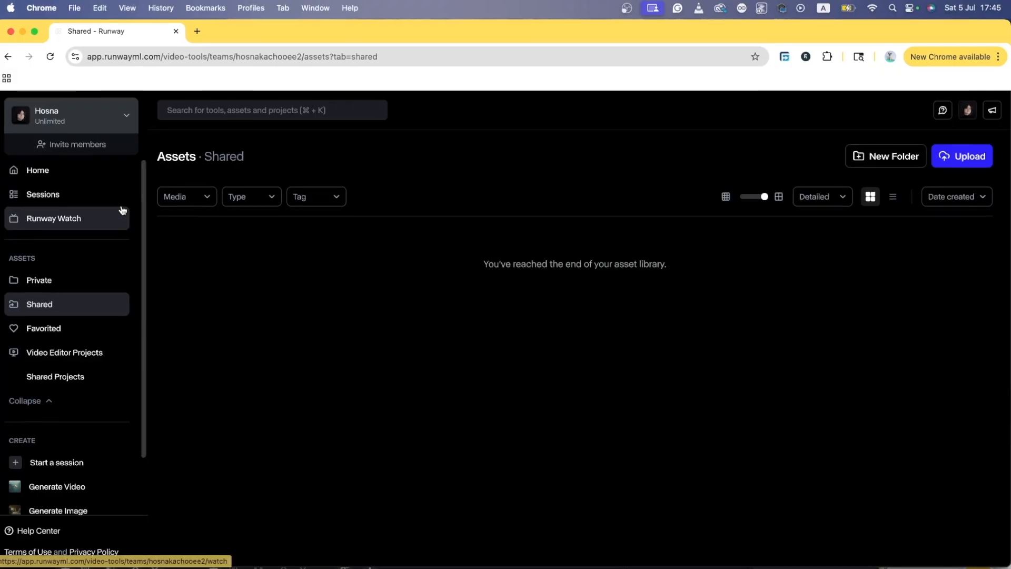
click(46, 331)
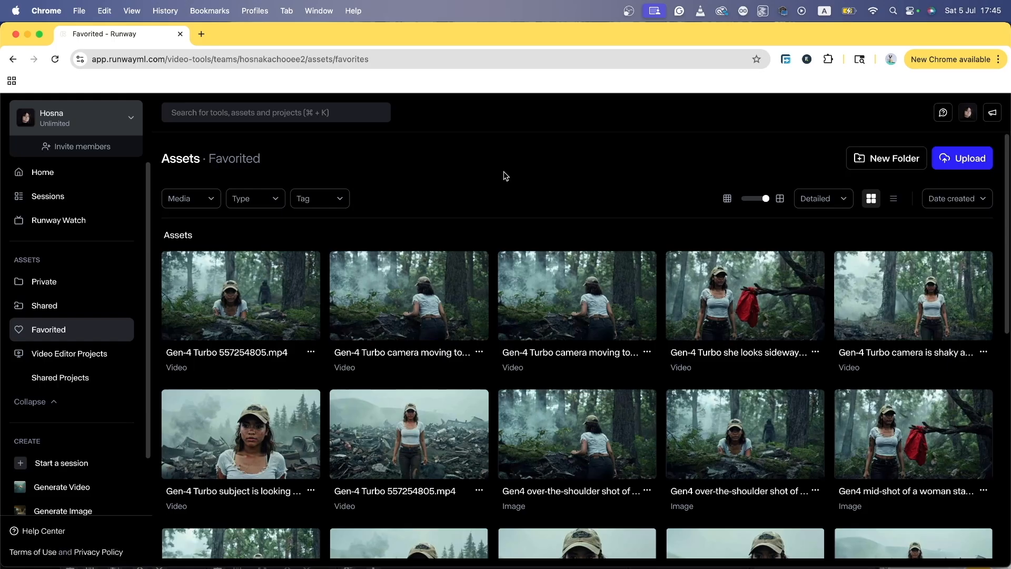
click(69, 361)
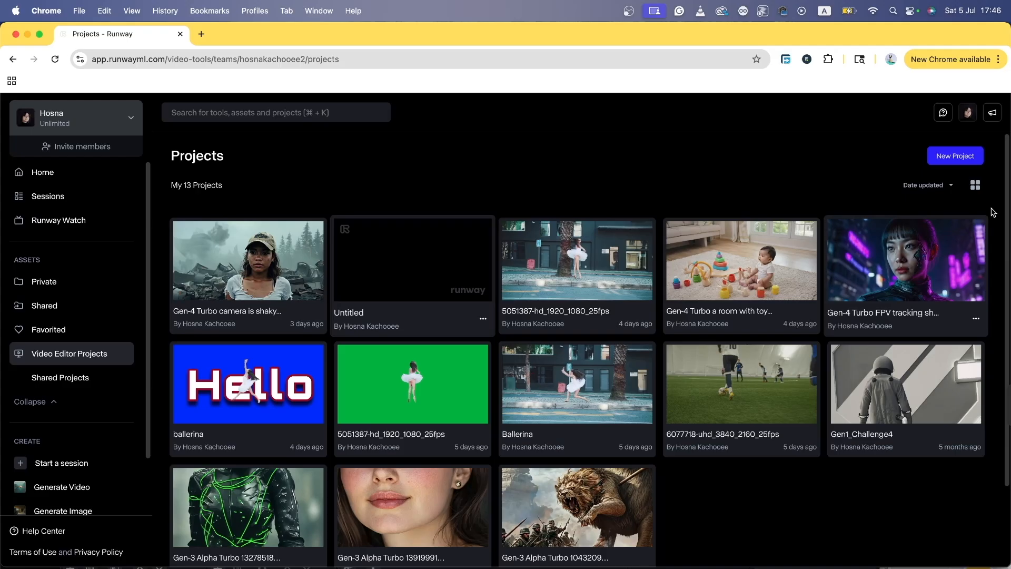
Create a new Video Composition project, and return from its editor to the dashboard home page.
click(962, 164)
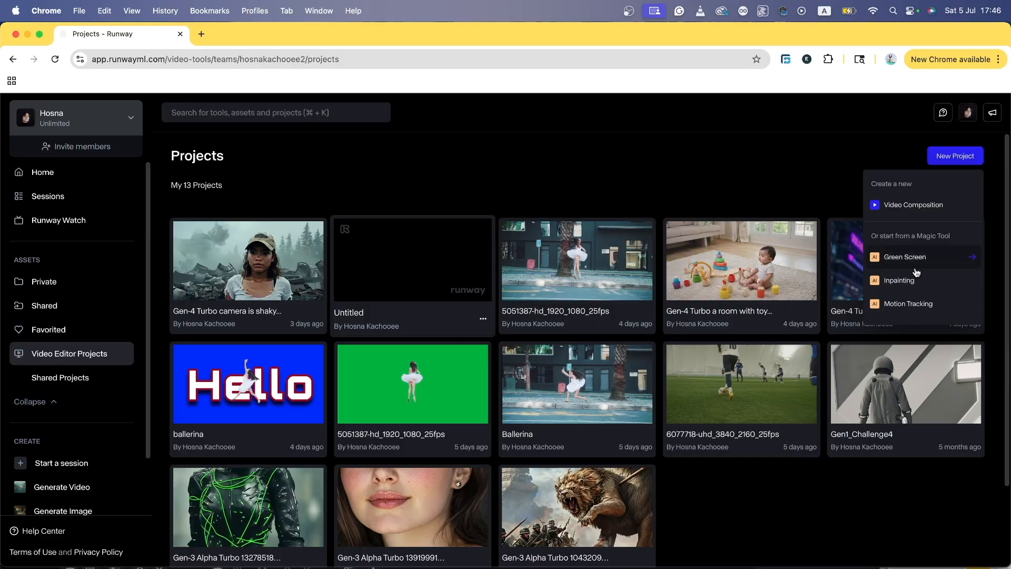
click(931, 205)
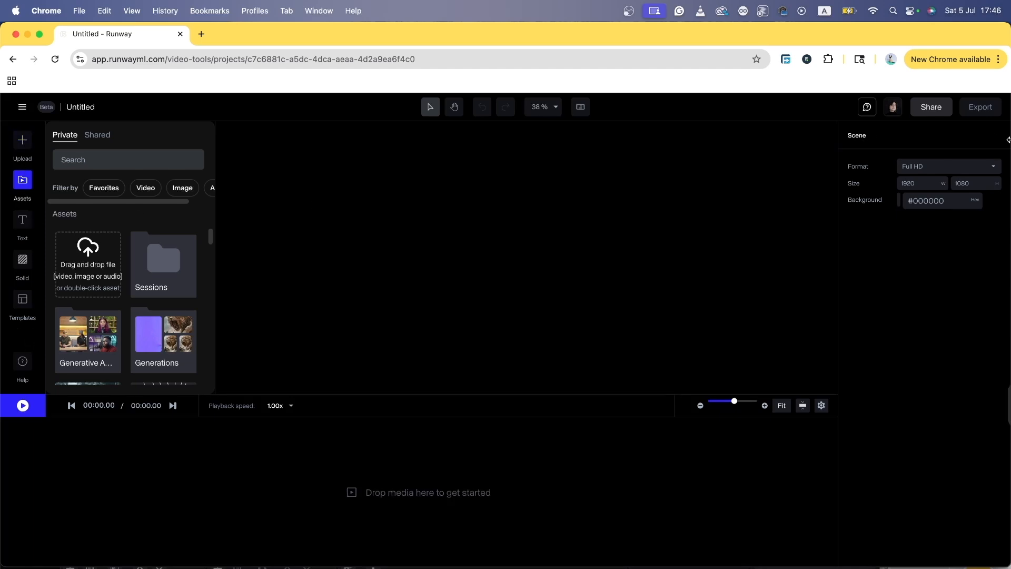
click(23, 109)
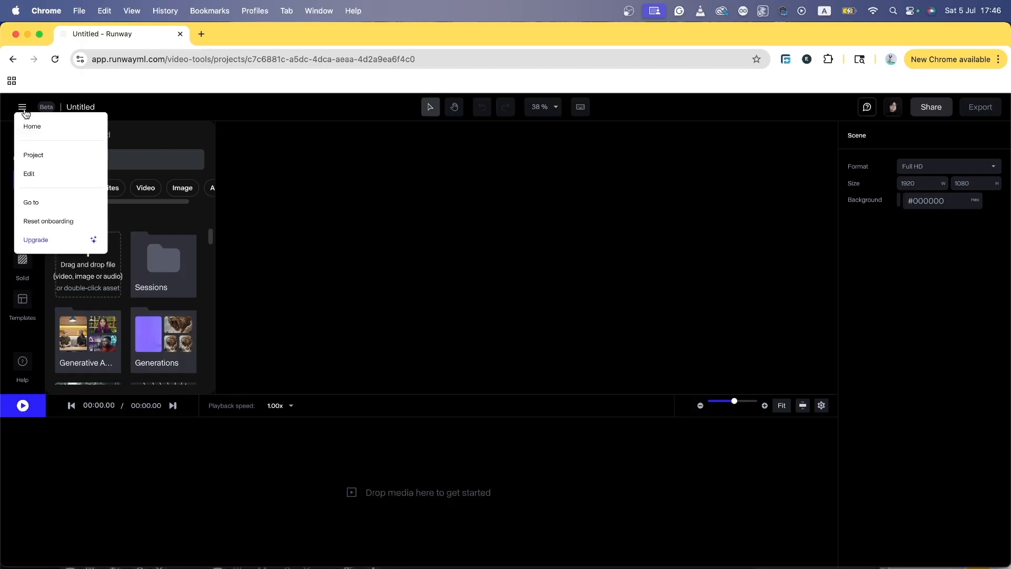
click(42, 132)
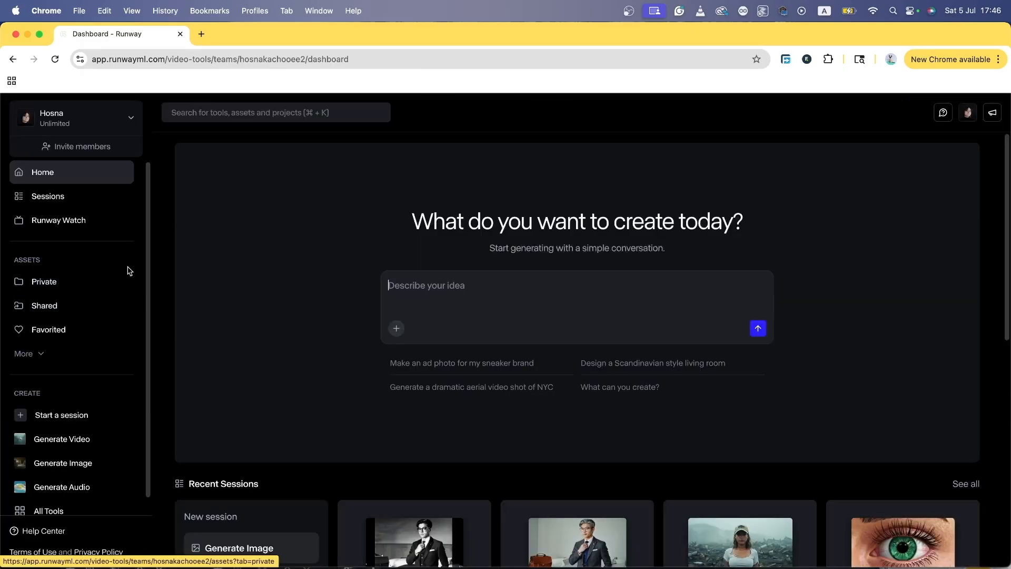
View the Shared Projects, collapse the additional asset categories, and open the All Tools page.
click(69, 353)
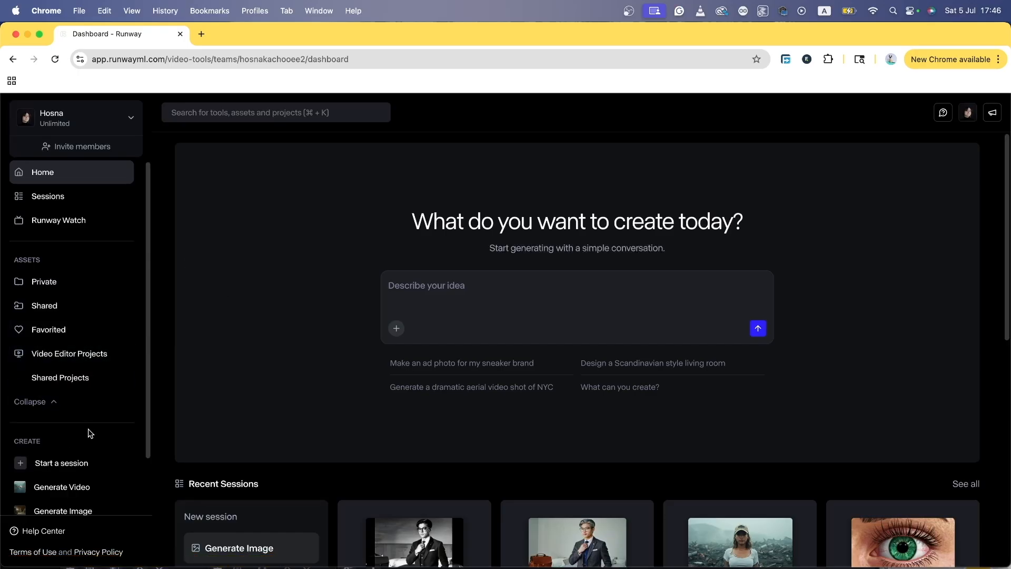
click(61, 379)
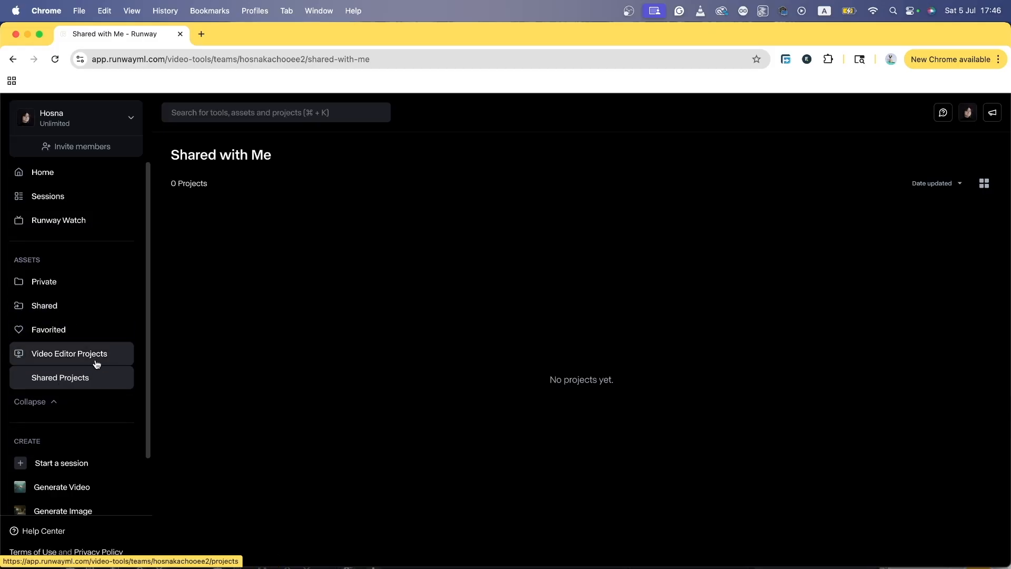
click(35, 402)
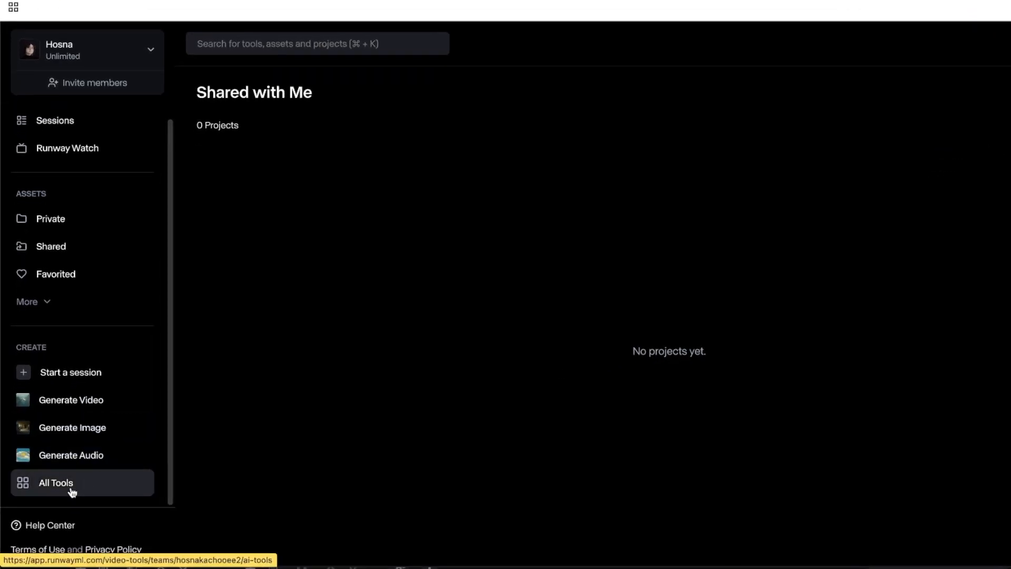
click(54, 490)
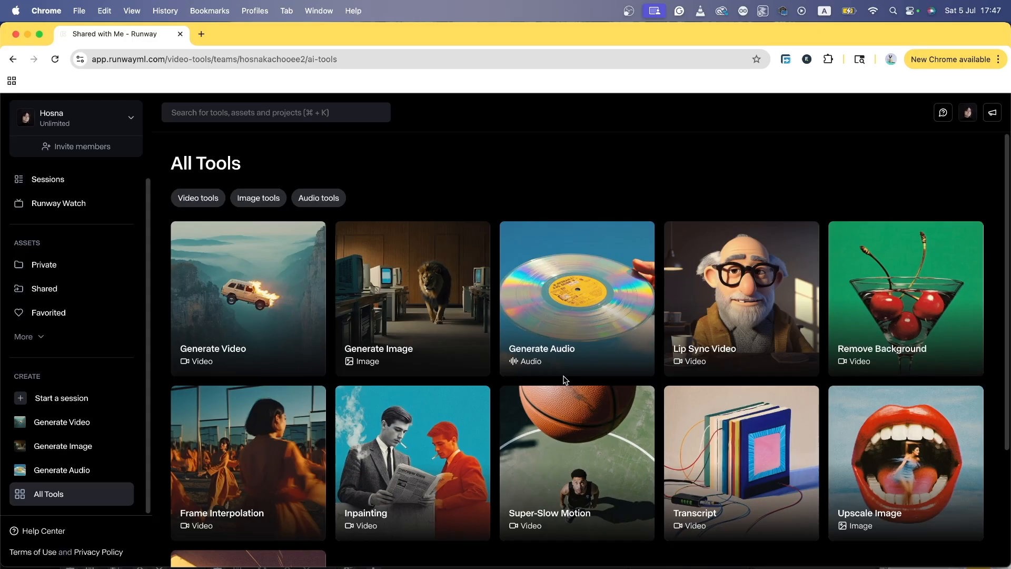
Return to the dashboard home page and look over its idea prompt, new session choices and recent sessions.
click(82, 446)
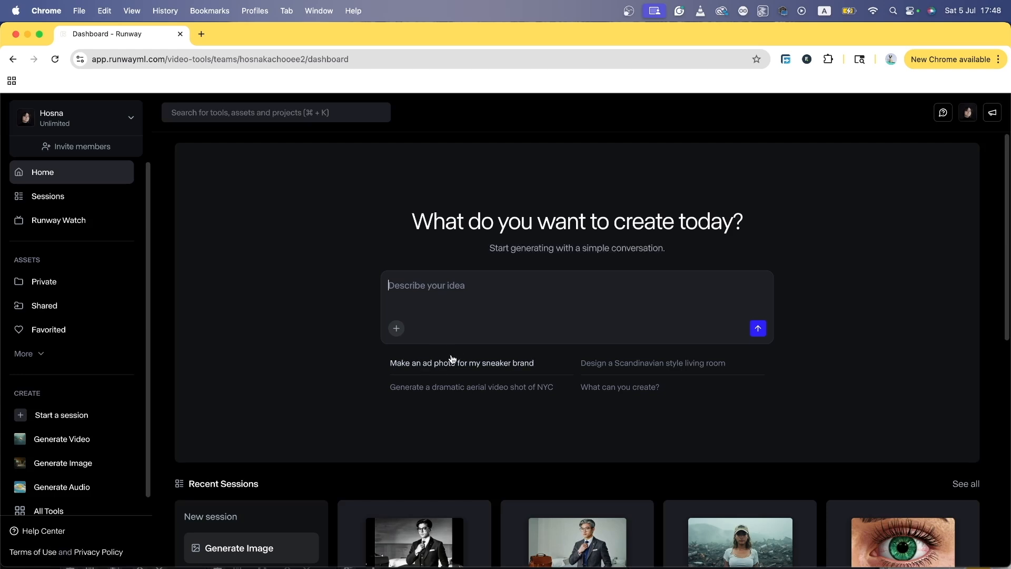
scroll(643, 362, down, 4)
scroll(688, 312, up, 4)
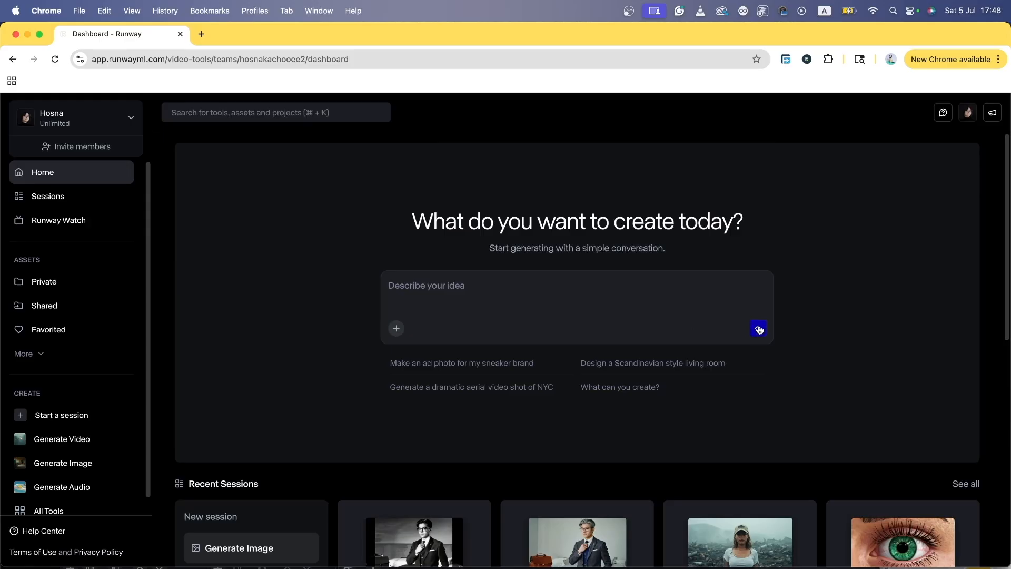
scroll(221, 282, down, 1)
scroll(221, 281, down, 5)
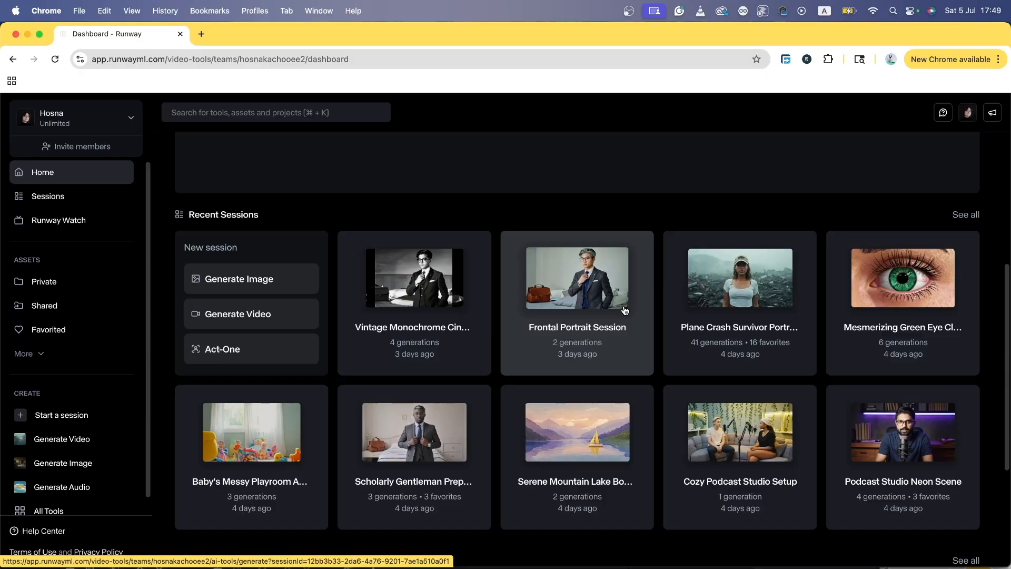
scroll(625, 310, up, 5)
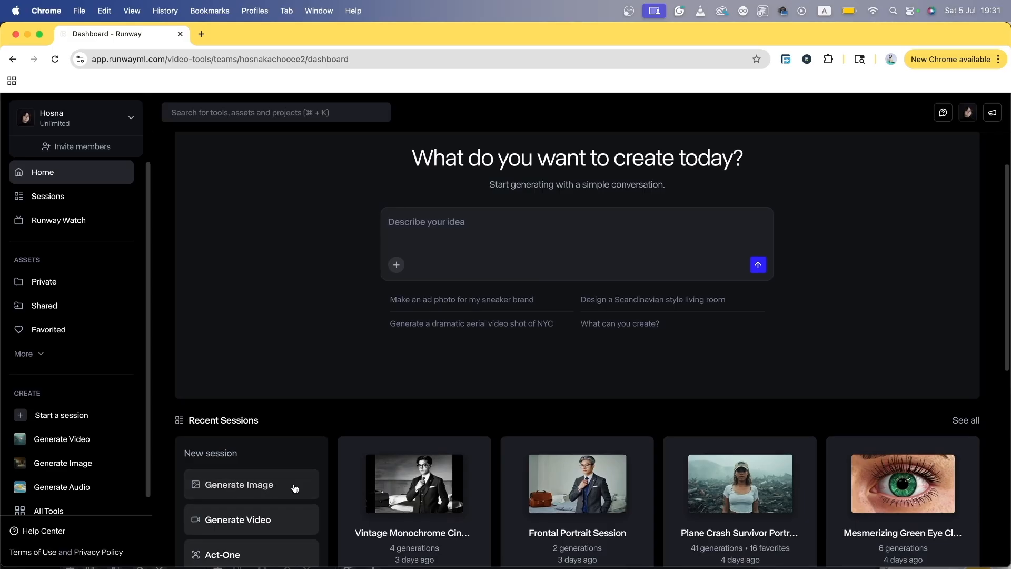
scroll(284, 401, down, 2)
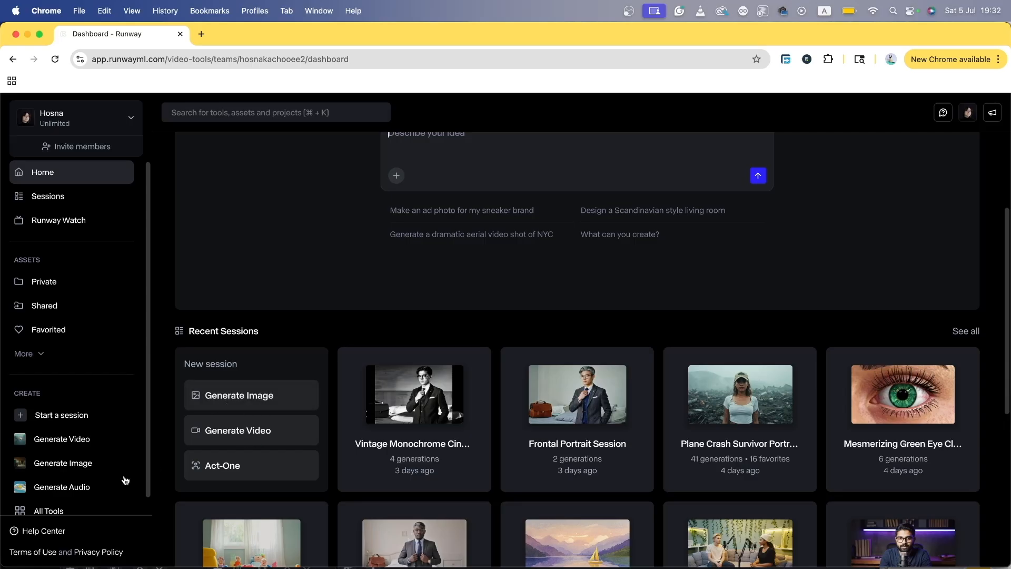
Start a new Generate Image session, switch it to Chat Mode, and generate an image with the prompt "draw me an apple".
click(239, 396)
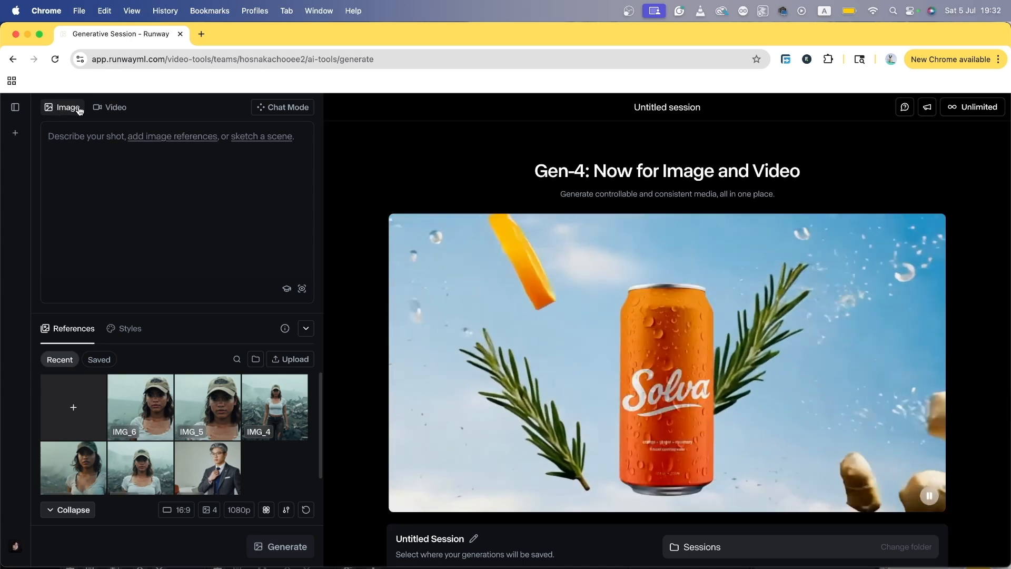
click(292, 107)
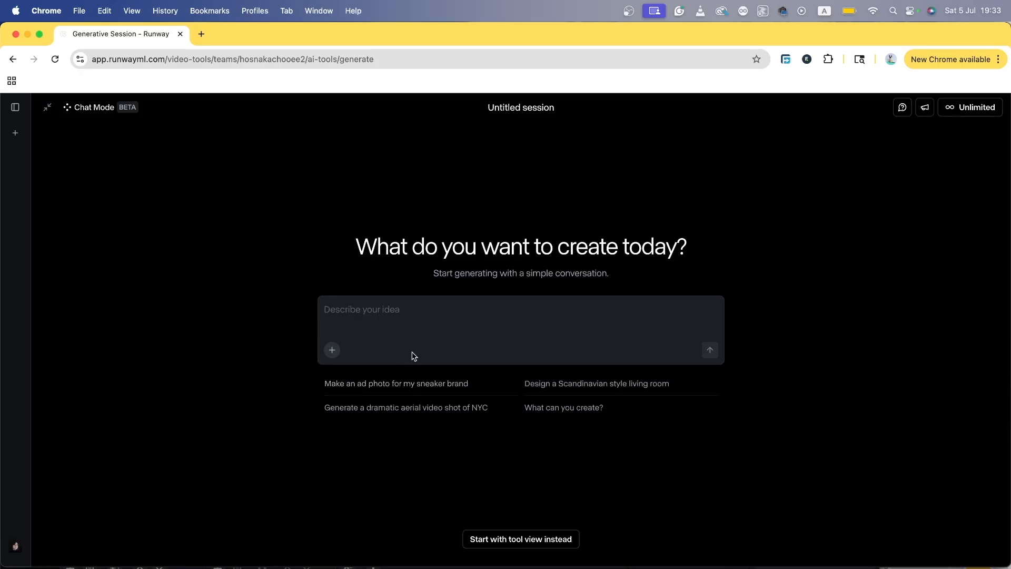
text(draw me)
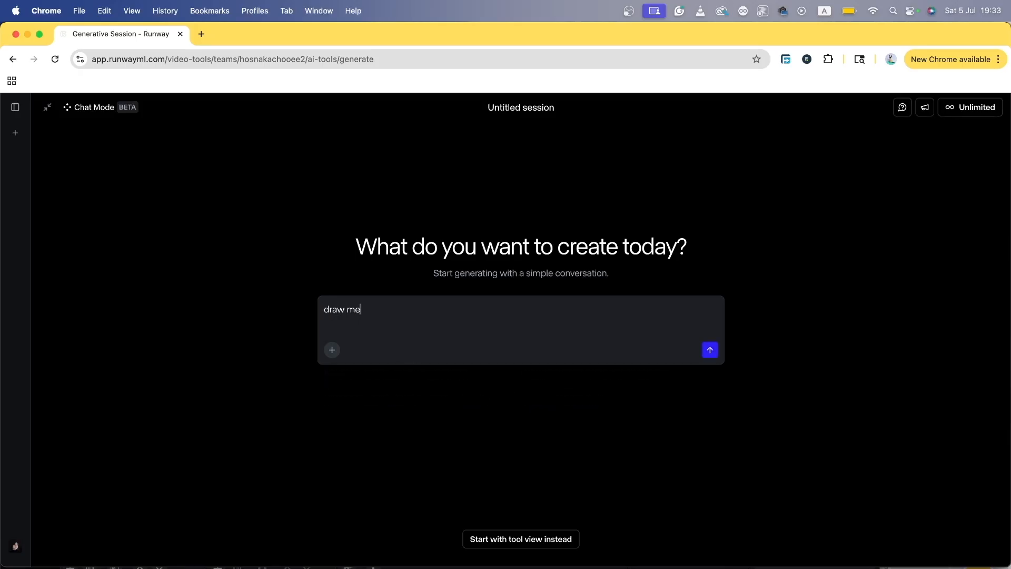
text( an aple)
key(BackSpace)
key(BackSpace)
text(pel)
key(BackSpace)
text(le)
key(Return)
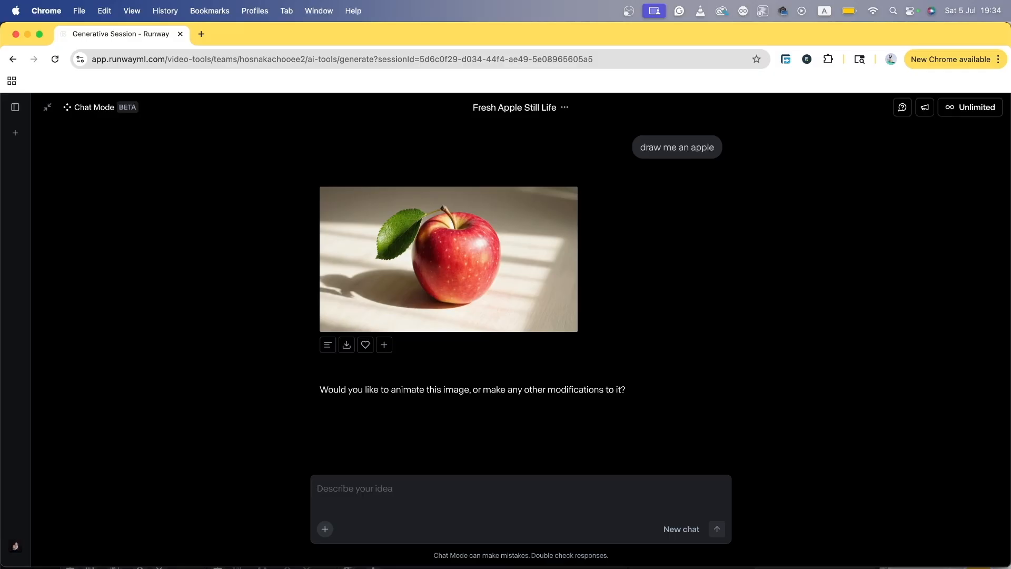
Open the generated apple image in its detail view, look over its title, and copy its full prompt.
click(445, 253)
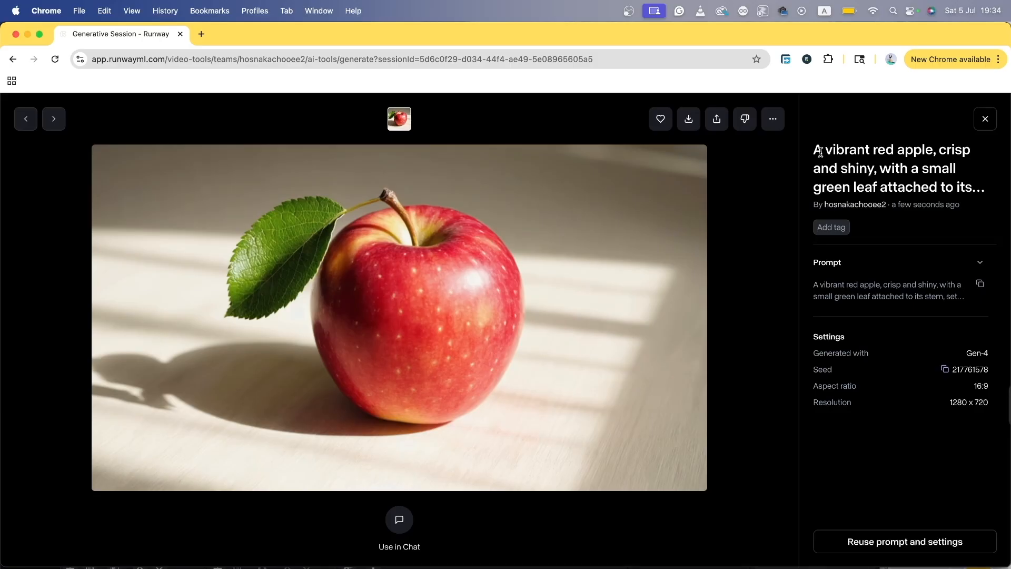
drag(817, 150, 987, 198)
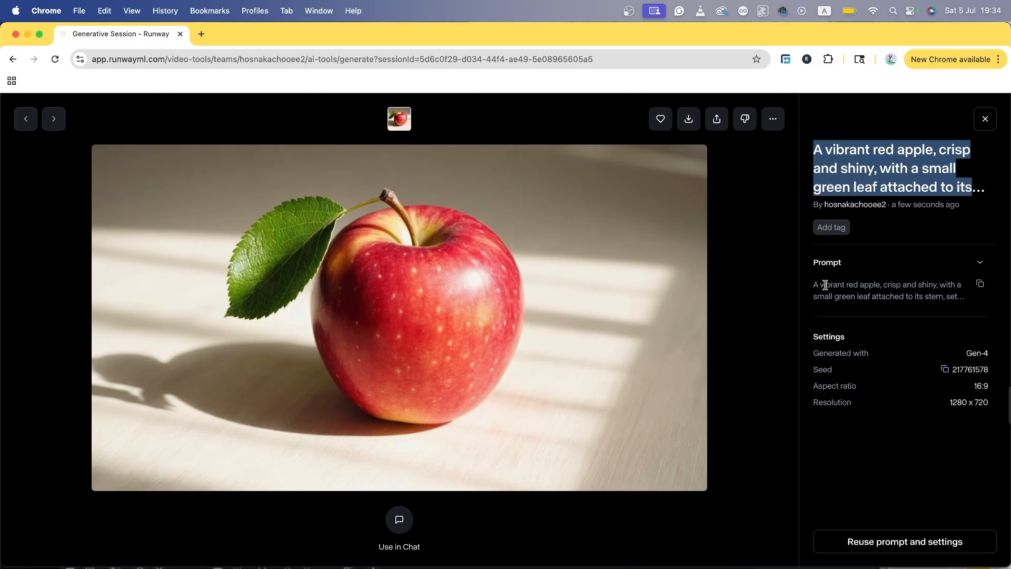
click(980, 285)
Rename the apple image asset as "red apple".
click(773, 119)
click(782, 151)
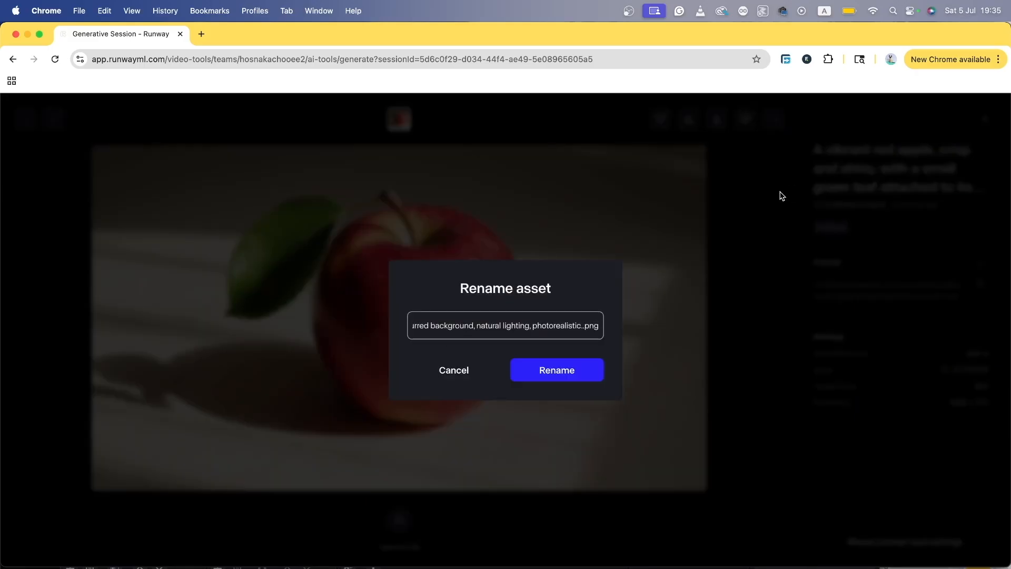
text(red apple)
key(Return)
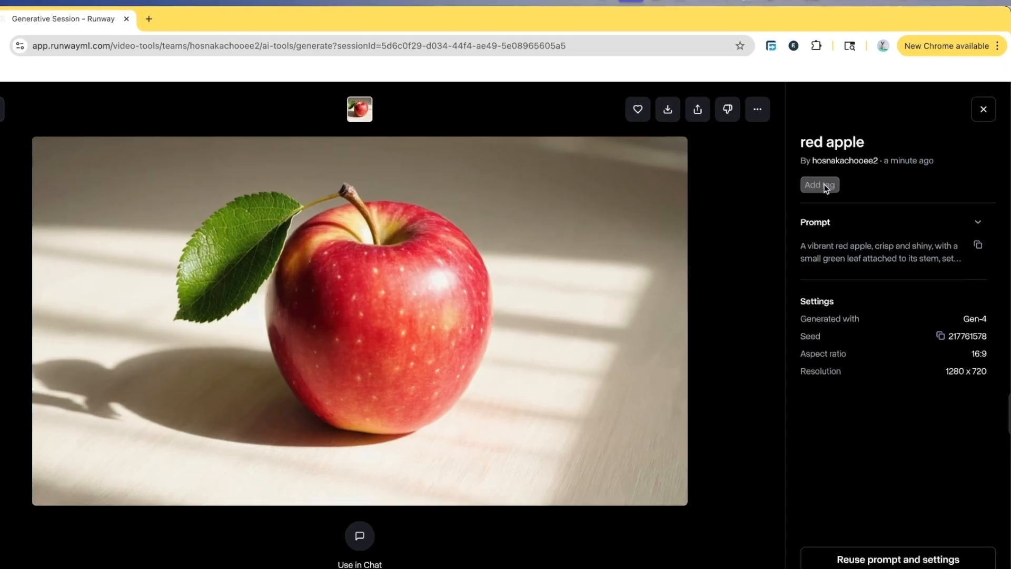
Create a "fruit" tag for the red apple image and give it the color Red.
click(820, 191)
text(fruit)
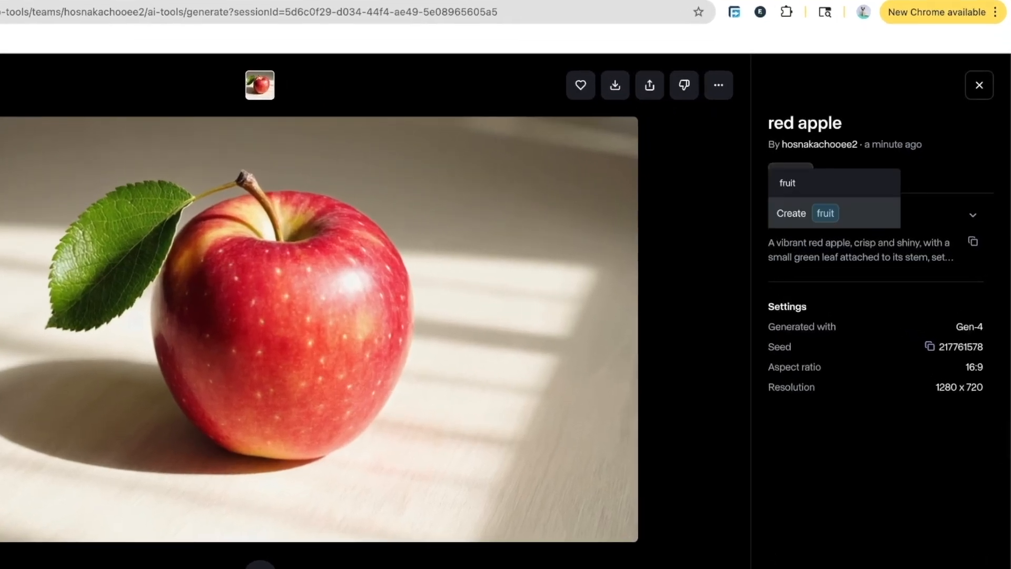
key(Return)
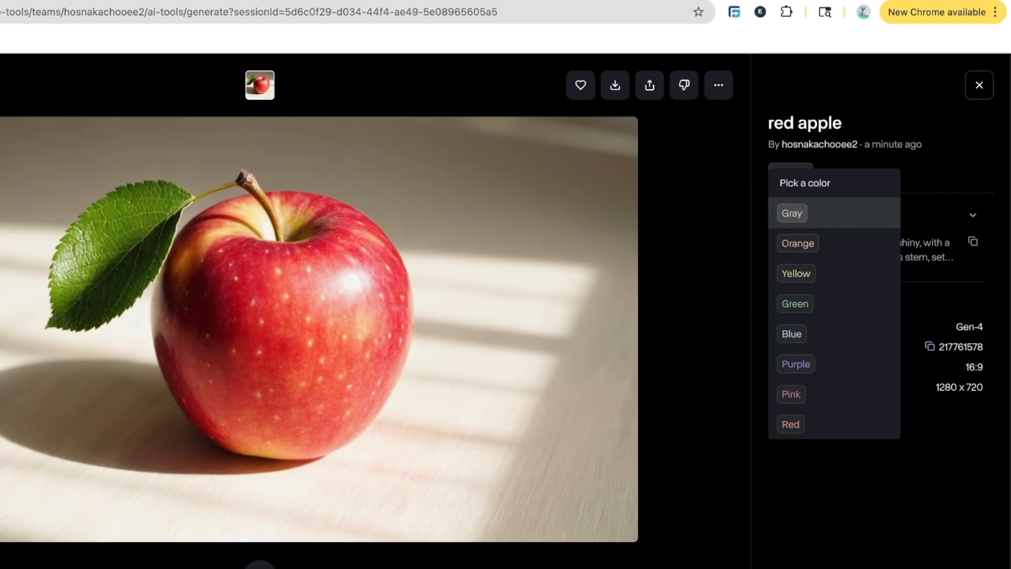
click(827, 424)
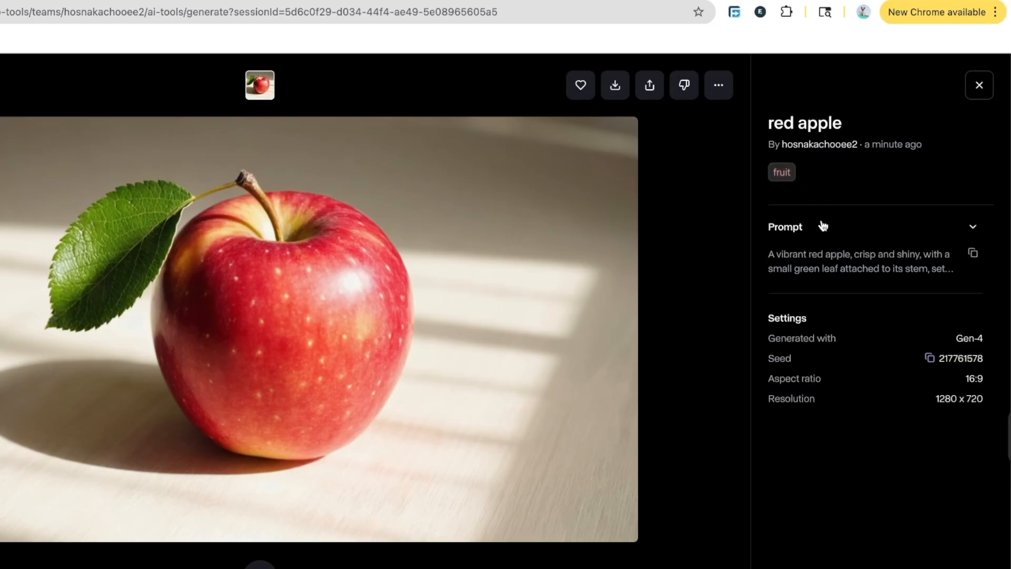
Expand the red apple image's prompt and examine its wording, generation model, seed and resolution.
click(975, 229)
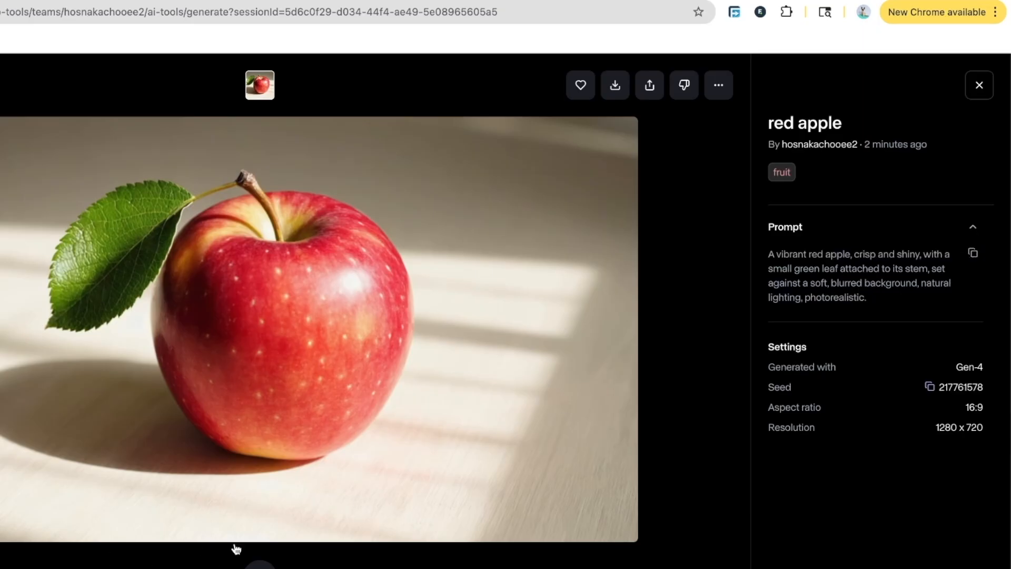
drag(955, 367, 988, 373)
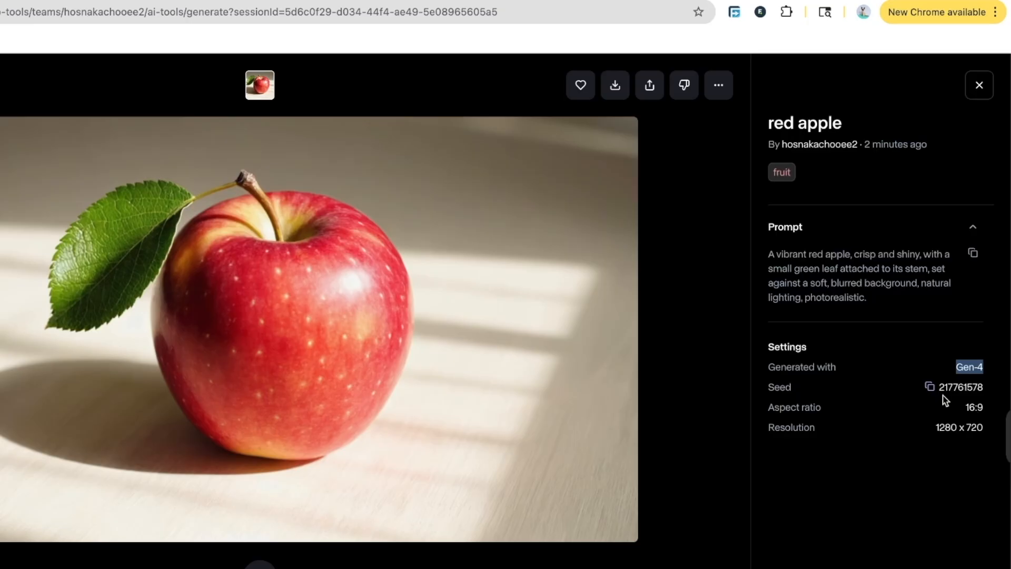
drag(939, 388, 985, 390)
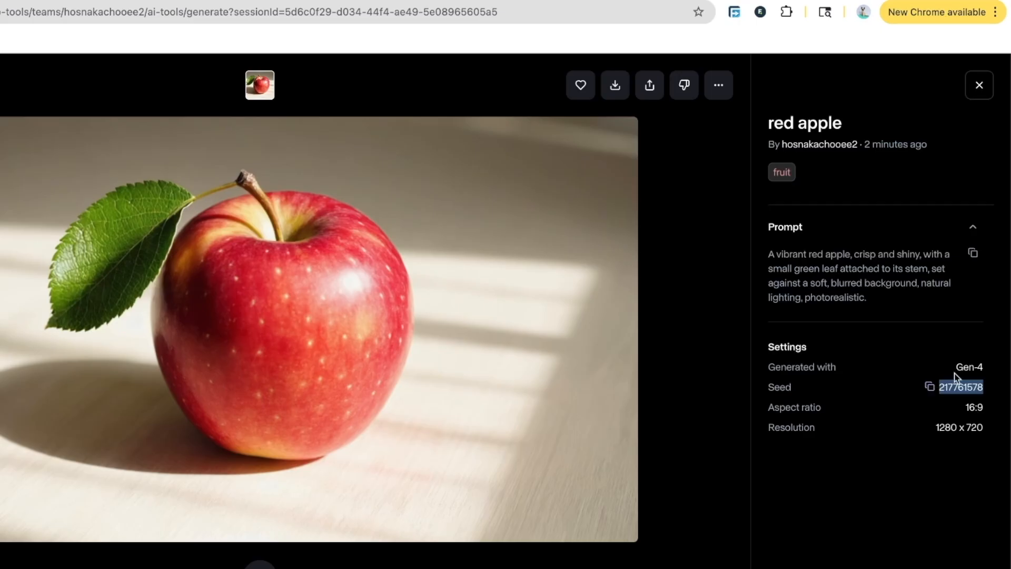
drag(864, 298, 765, 264)
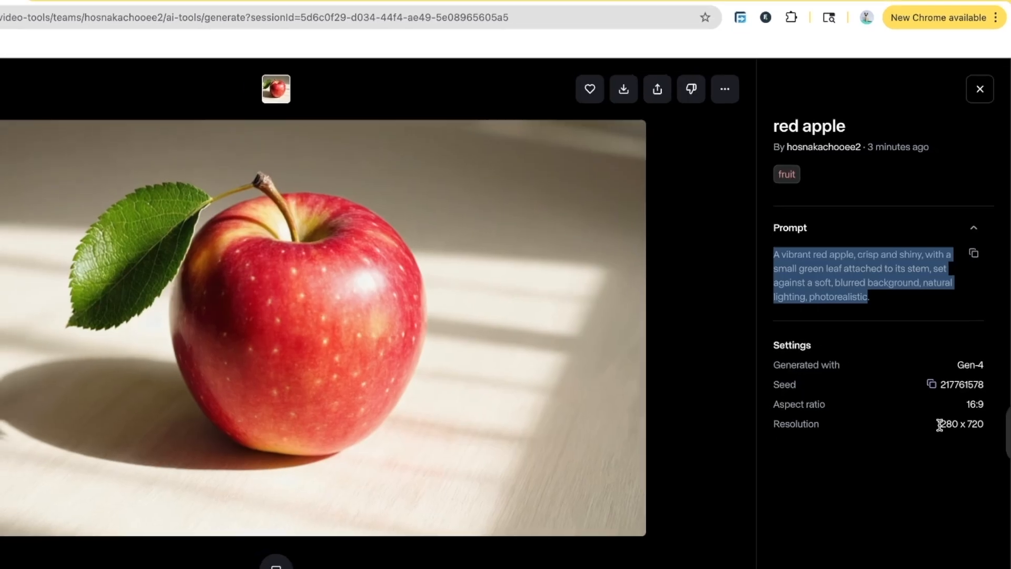
double_click(940, 424)
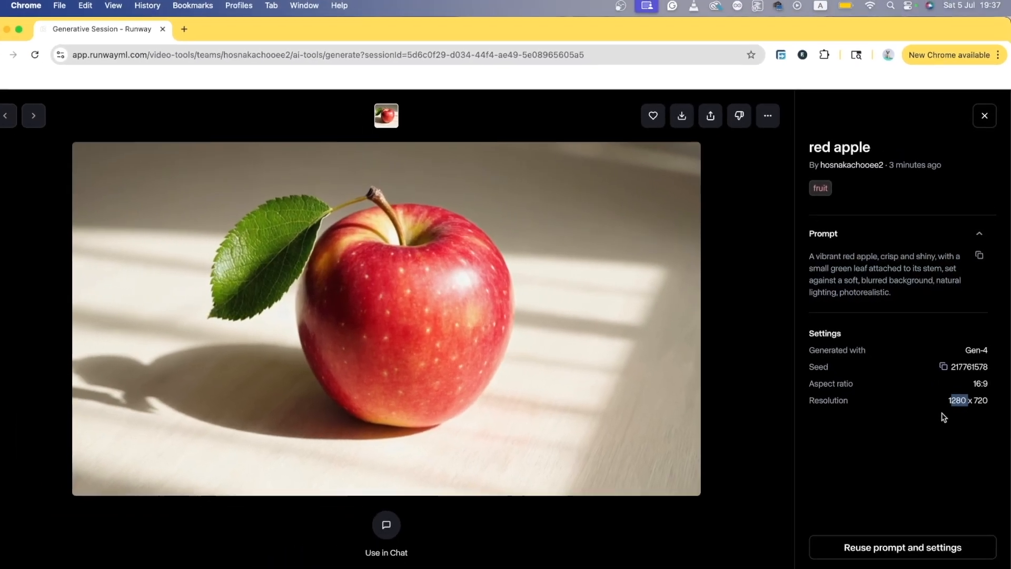
drag(974, 398, 984, 398)
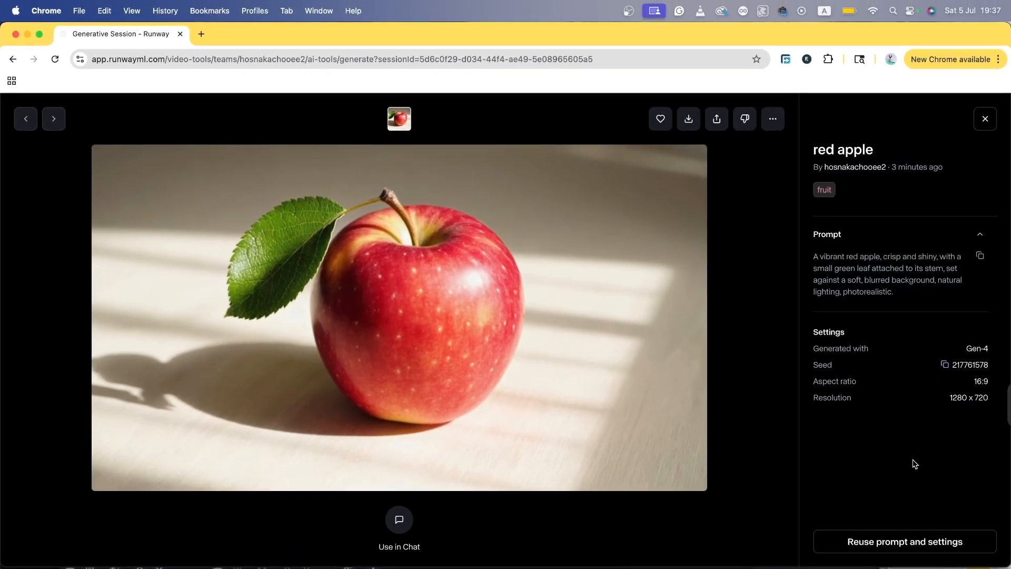
click(914, 464)
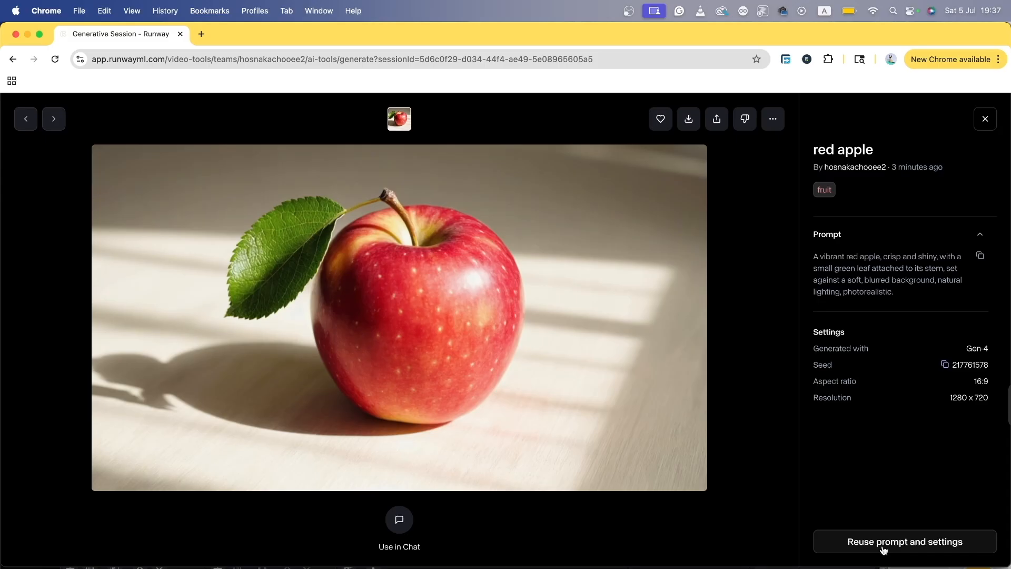
Reuse the red apple image's prompt and settings, and view its details once more from the chat.
click(898, 548)
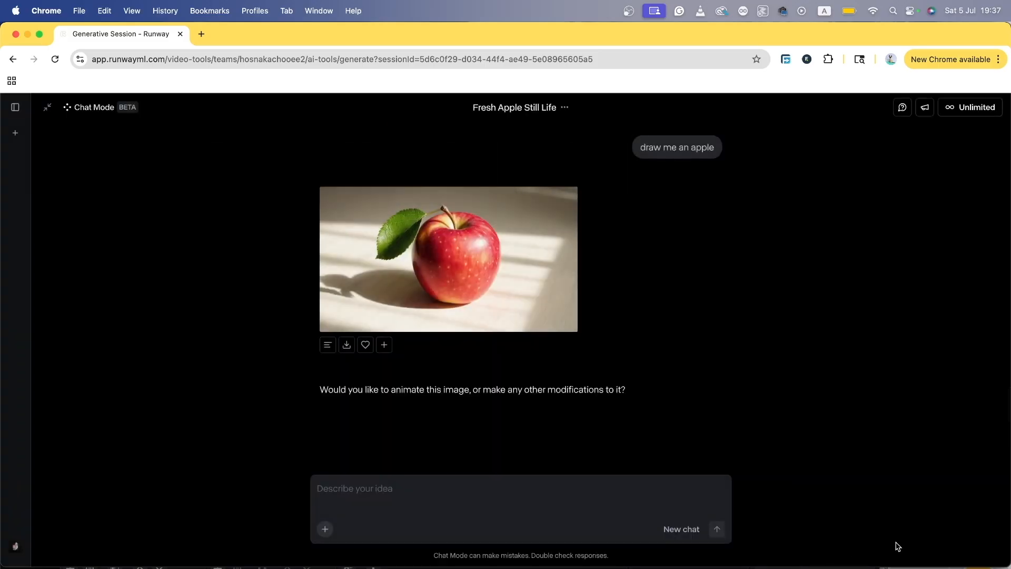
click(328, 347)
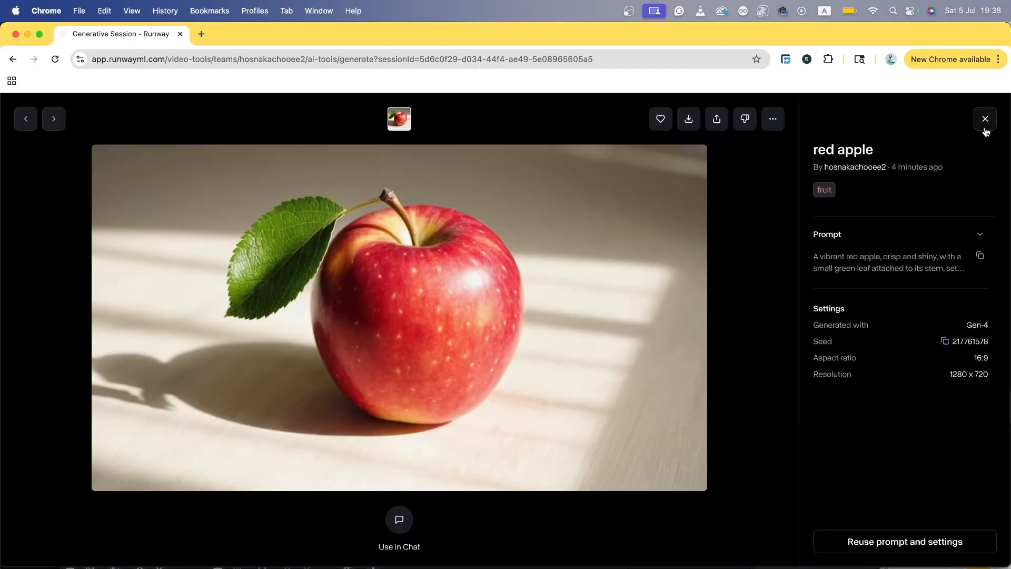
click(985, 120)
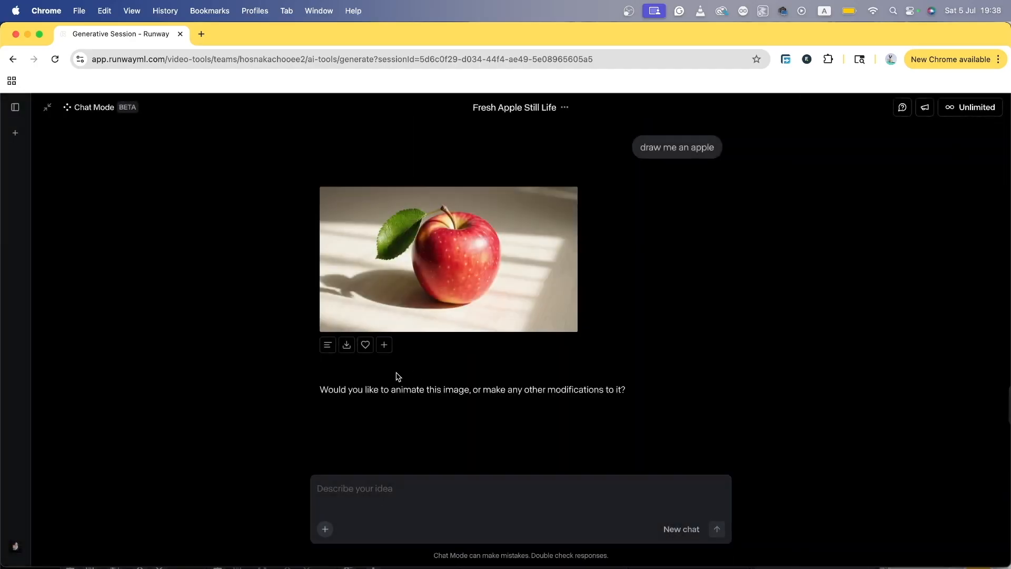
Attach the generated apple image to the chat's new message, ready for an idea description.
click(364, 346)
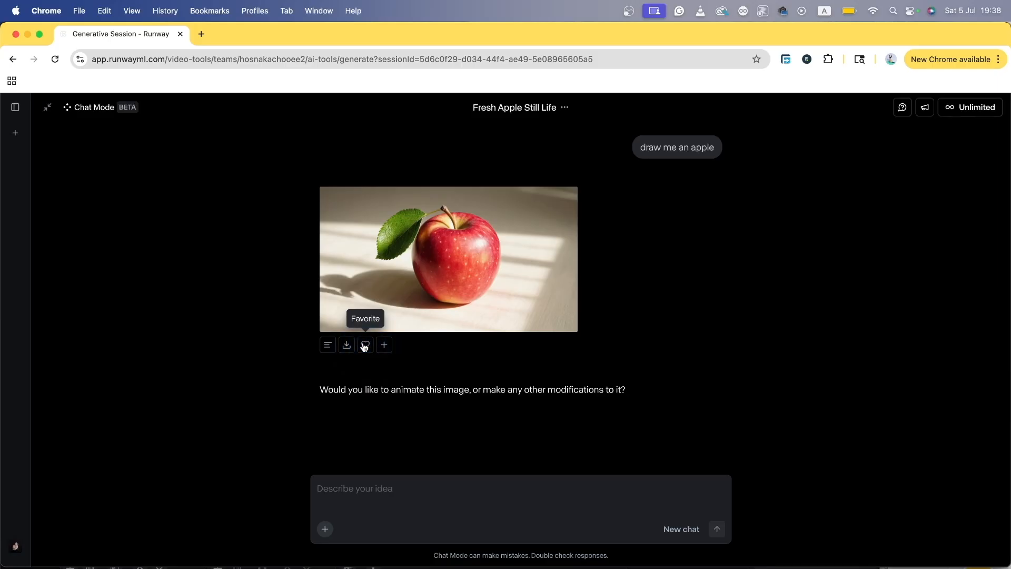
click(384, 349)
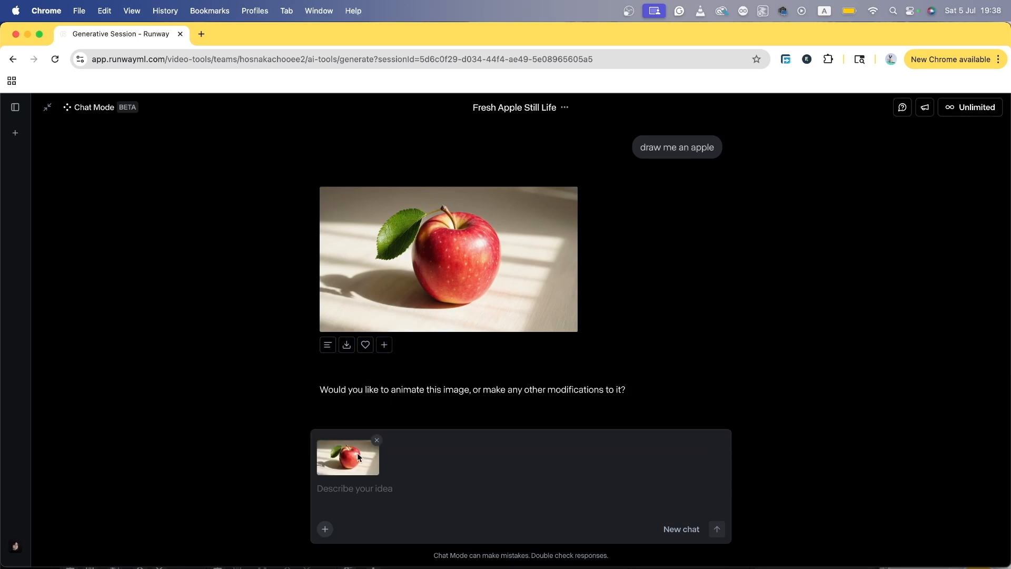
click(386, 492)
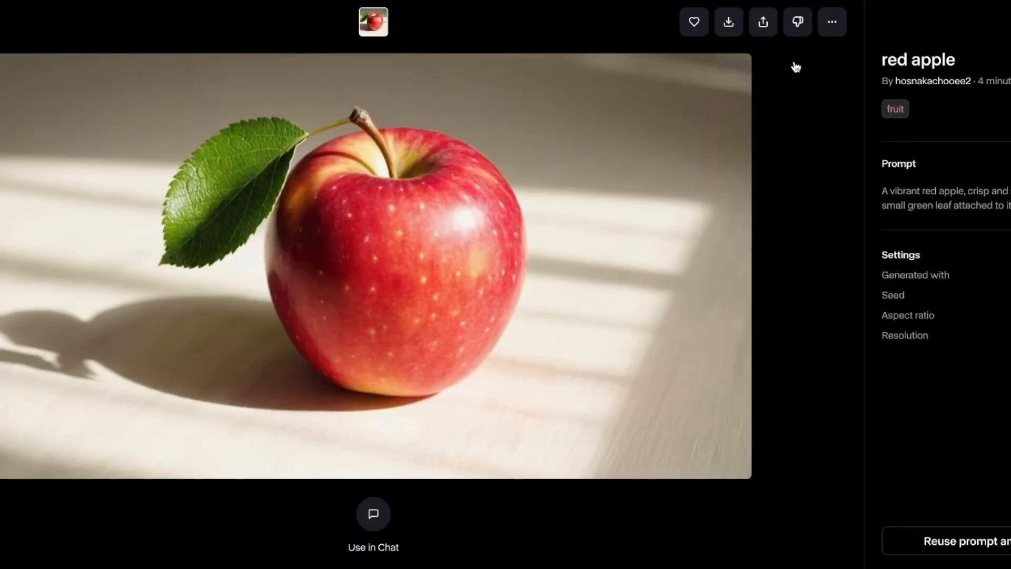
Look over the action options in the apple image's detail view and return to the chat.
click(842, 24)
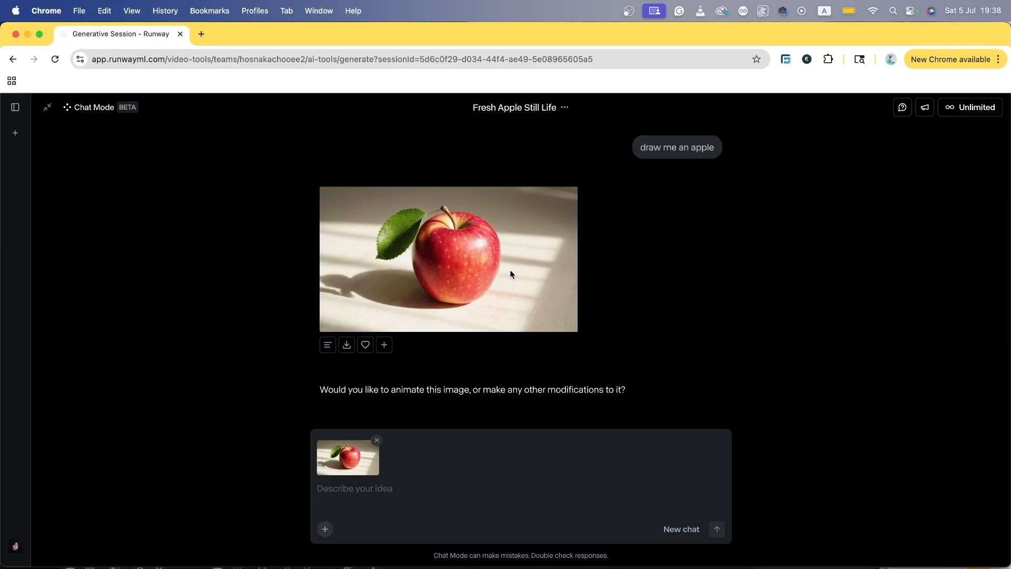
click(510, 270)
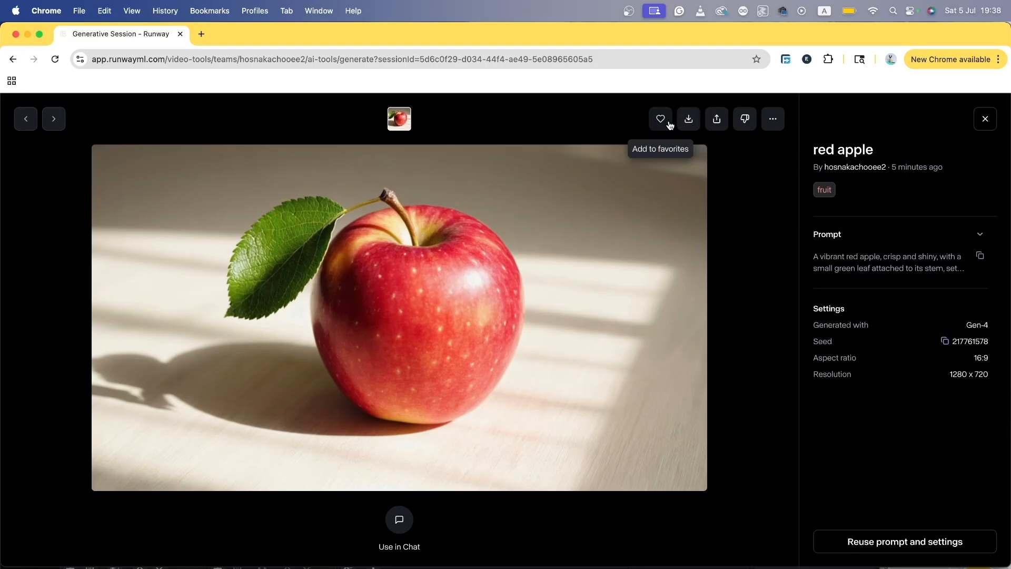
key(Escape)
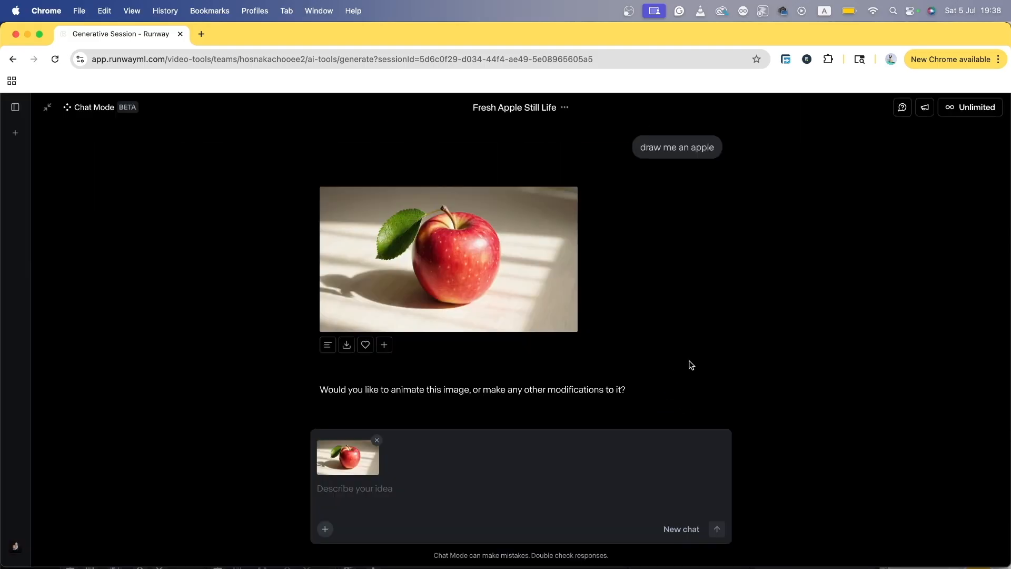
Compare Chat Mode with the standard Image generation view, stay in the Image view, and review the apple's prompt there.
click(49, 105)
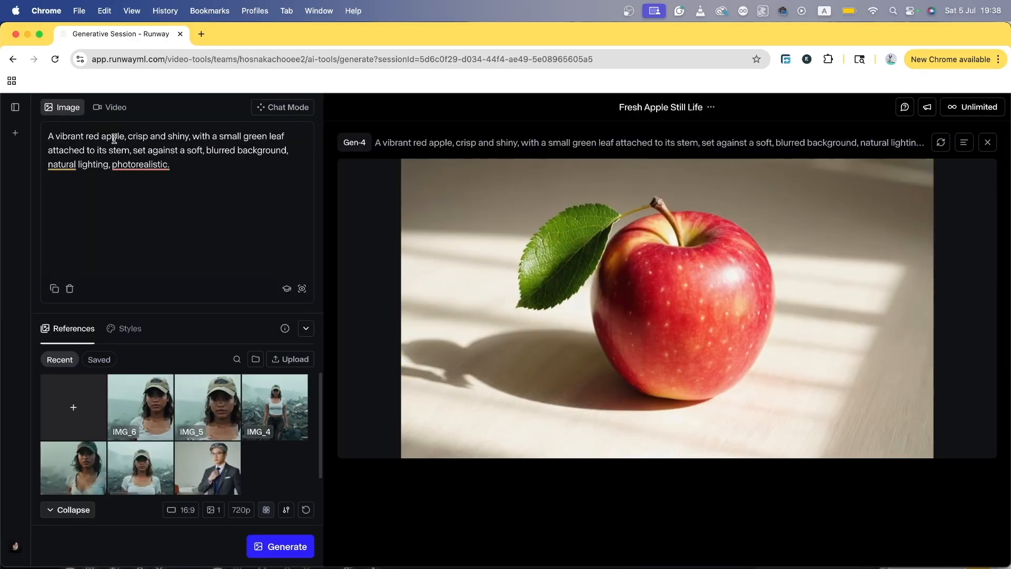
click(292, 107)
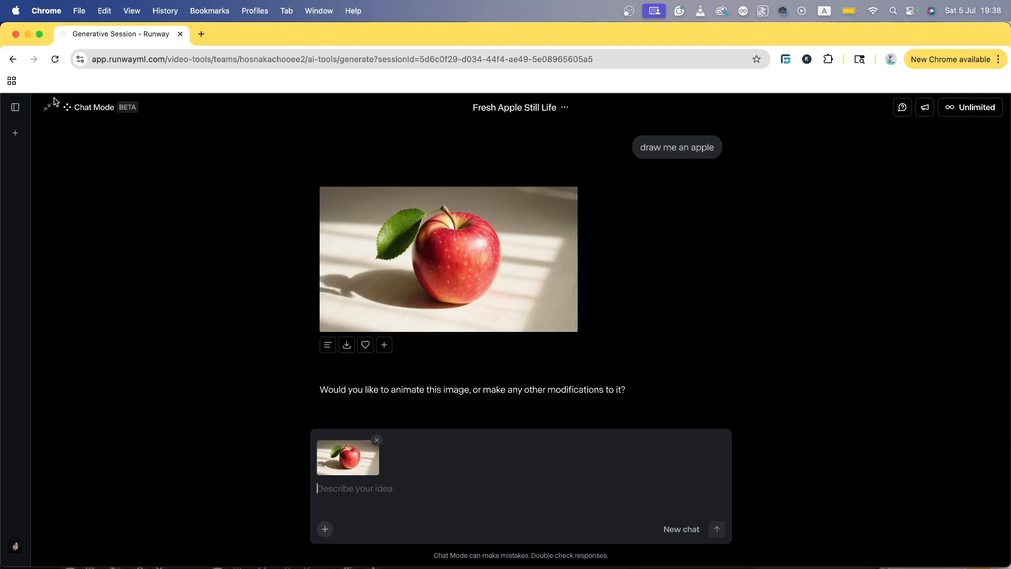
click(48, 106)
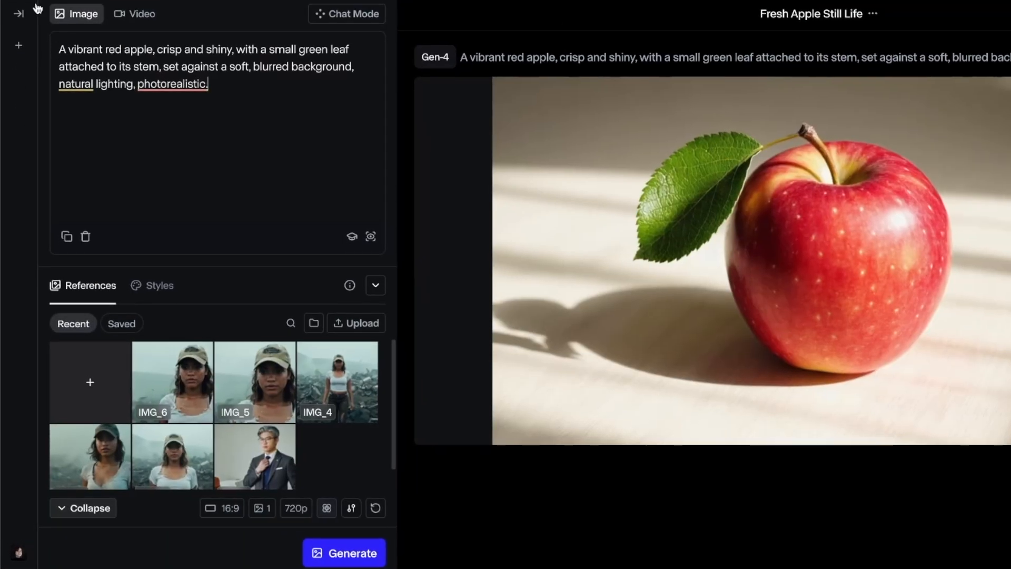
drag(232, 88, 55, 49)
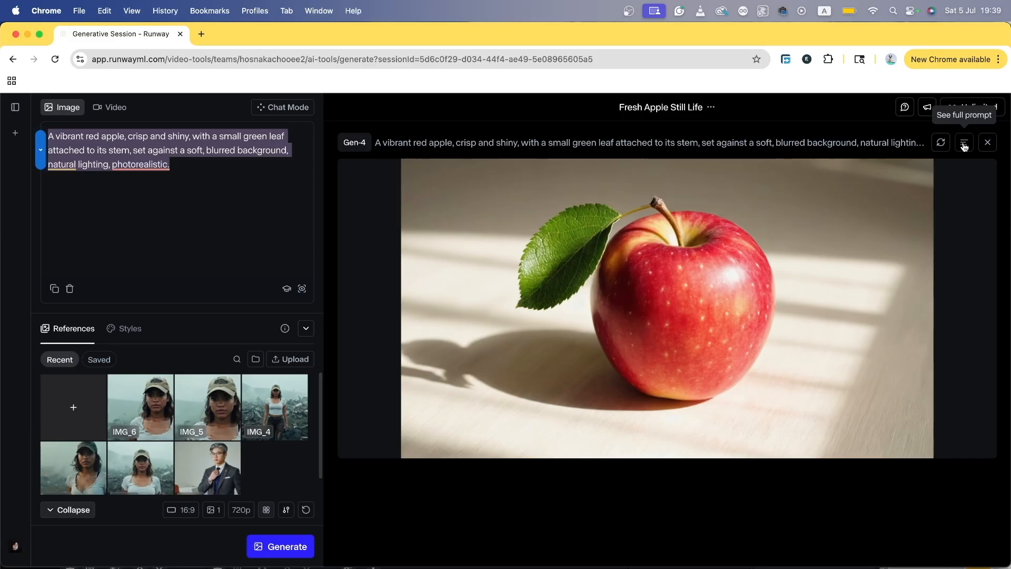
click(942, 145)
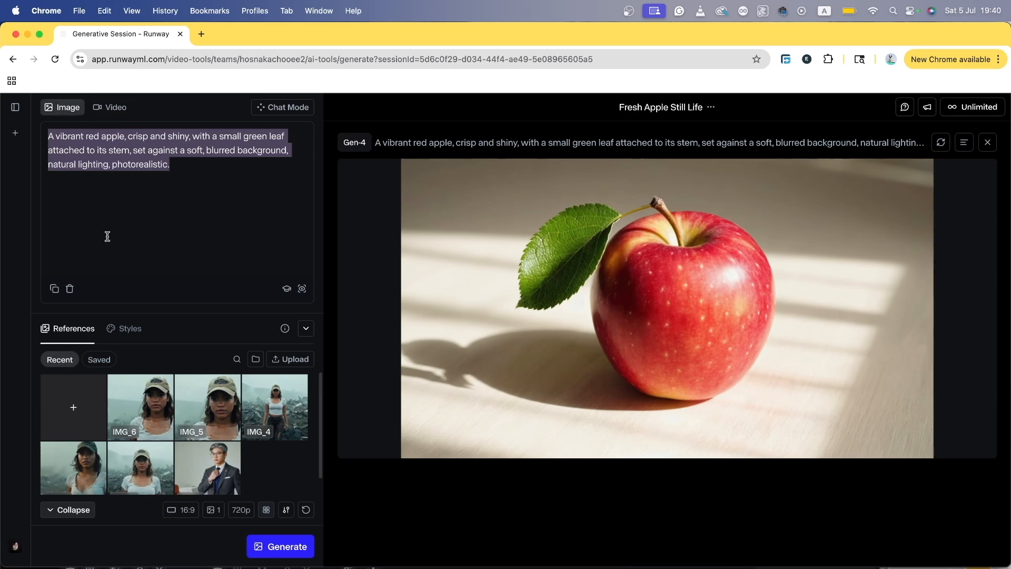
Clear the apple prompt, generate a new prompt from a supplied image, and review its Subject description.
click(301, 289)
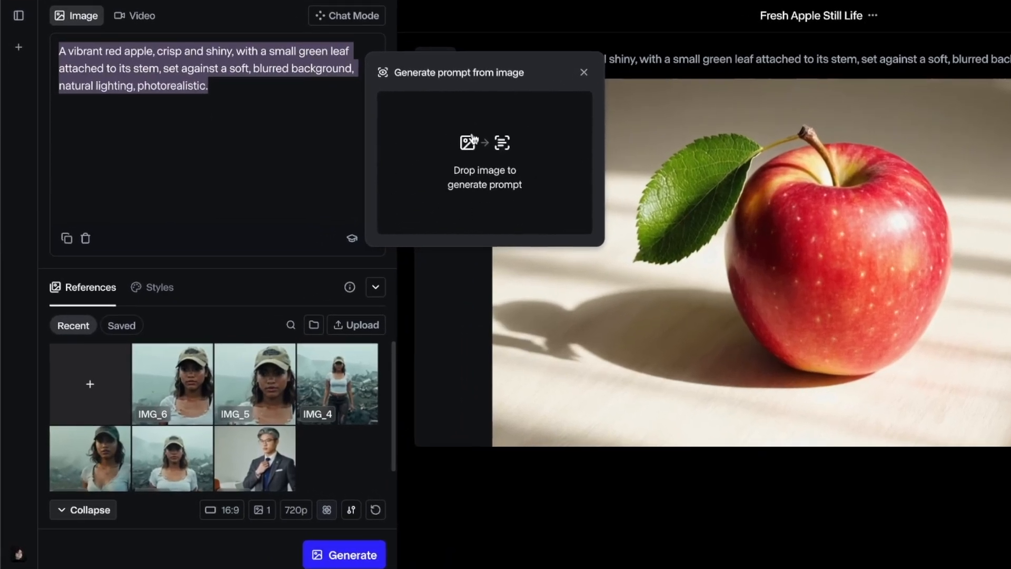
click(219, 109)
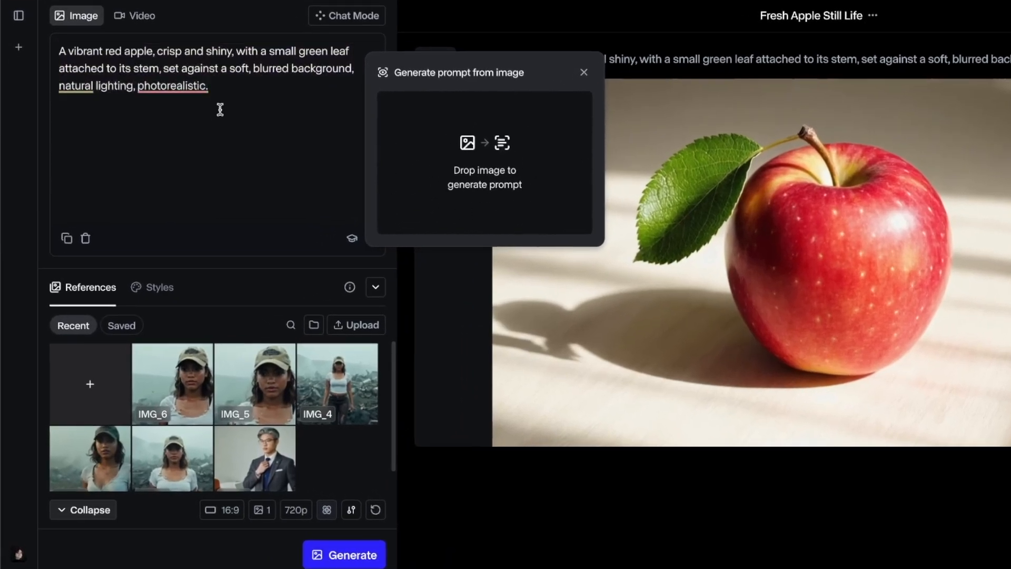
mouse_move(140, 86)
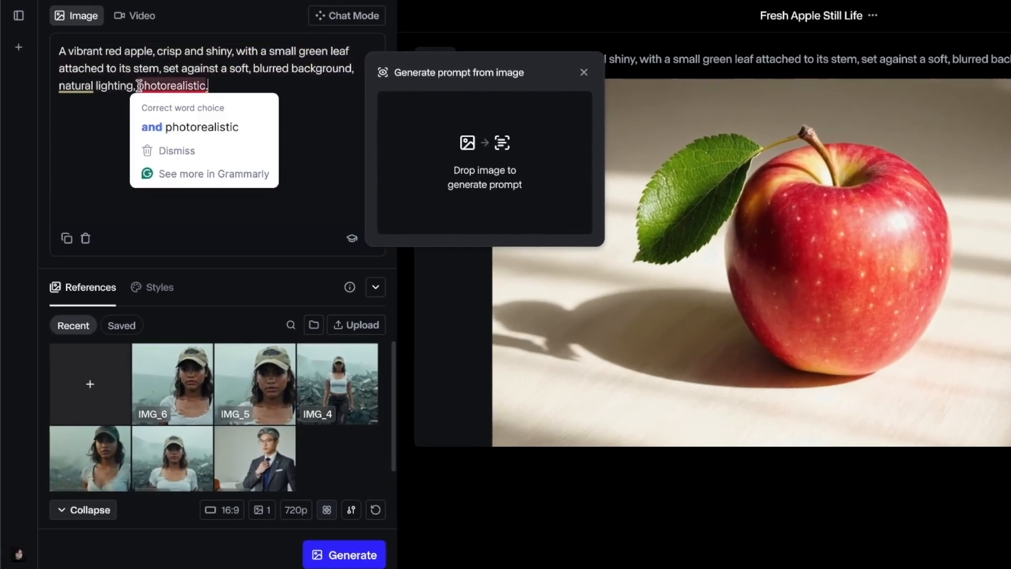
click(83, 244)
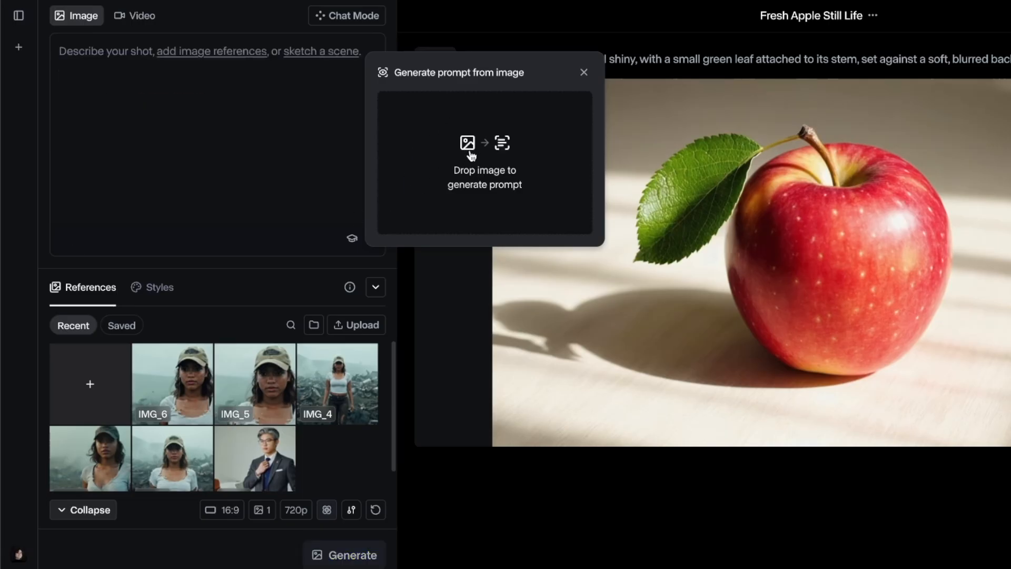
click(471, 156)
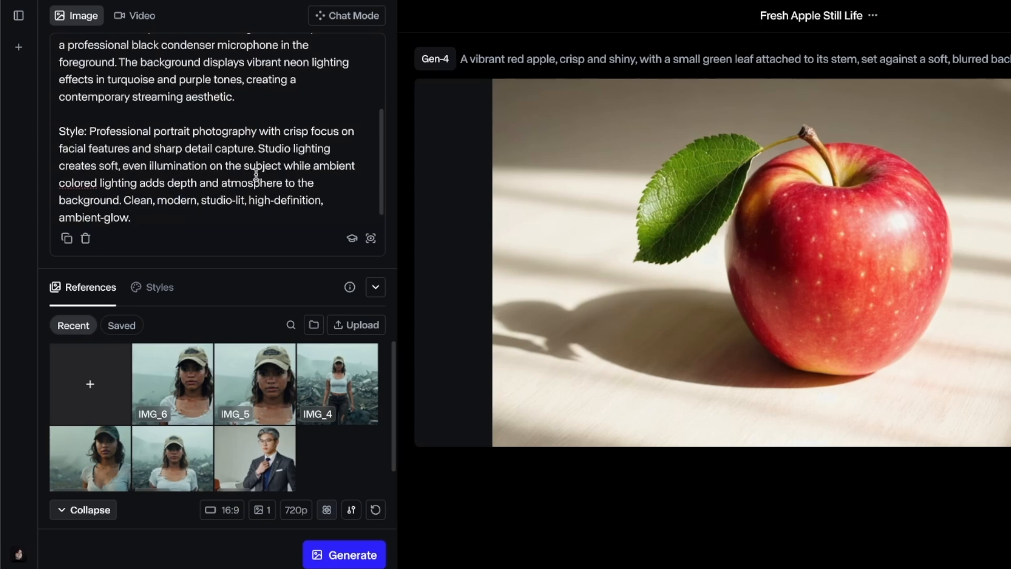
scroll(255, 176, up, 5)
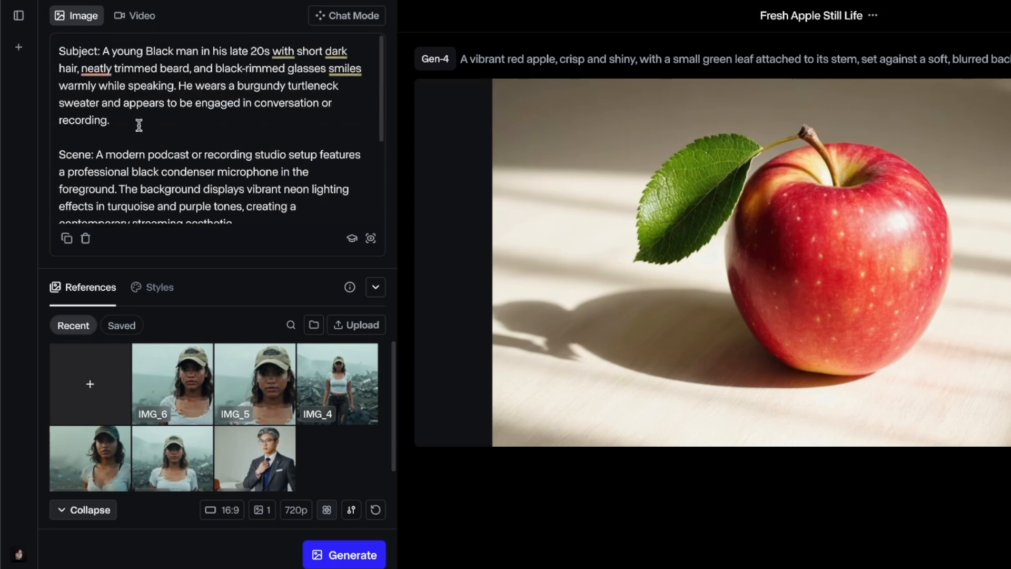
drag(129, 117, 108, 56)
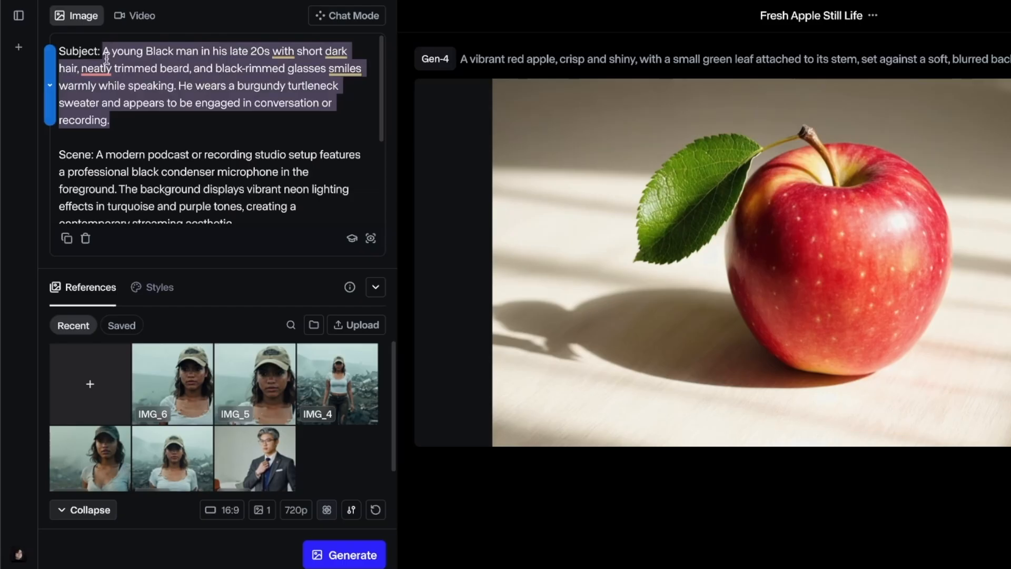
Review the Scene and Style descriptions in the generated podcast-studio prompt.
scroll(227, 146, down, 3)
drag(226, 146, 59, 75)
scroll(160, 166, down, 3)
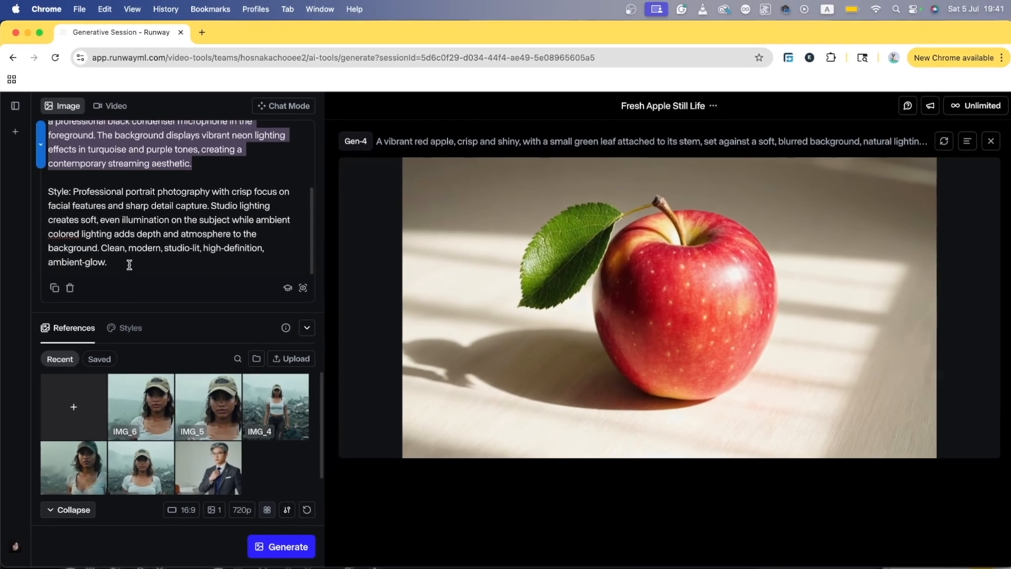
drag(133, 255, 77, 183)
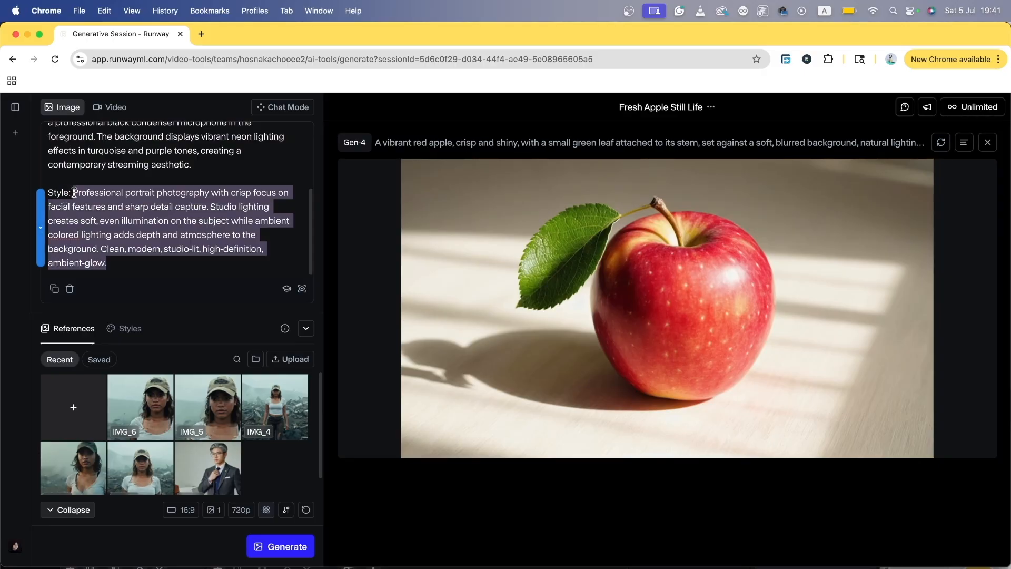
scroll(77, 192, up, 3)
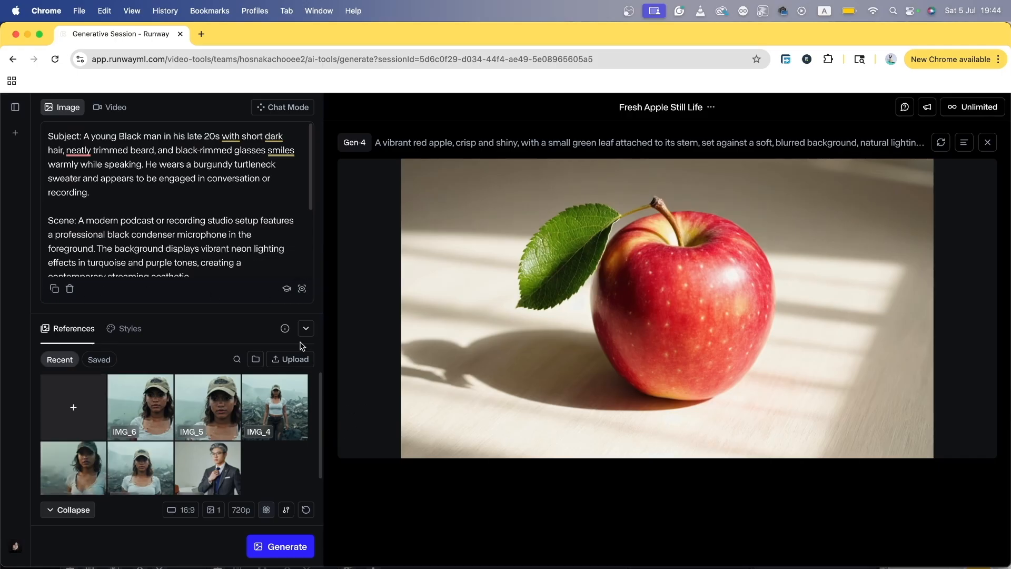
Consult the Gen-4 Image Prompting Guide, compare its simple and detailed prompt examples, and return to the generation session.
click(288, 292)
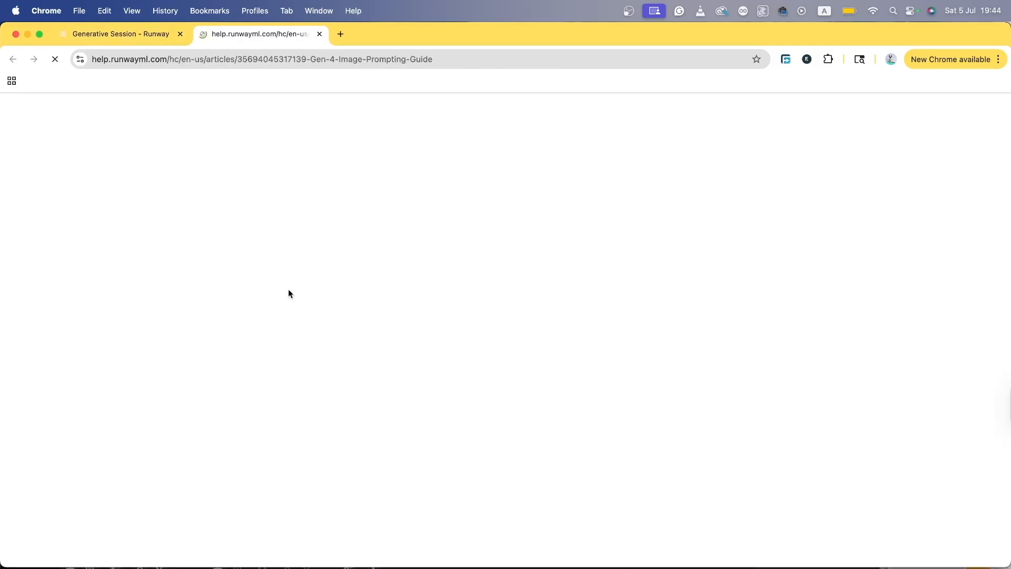
scroll(221, 255, down, 10)
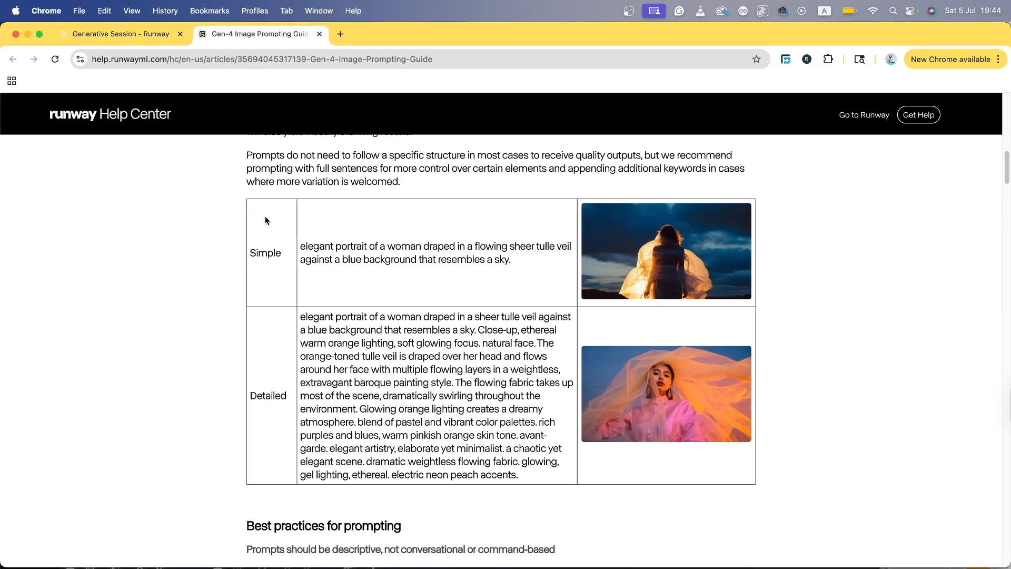
drag(301, 246, 512, 260)
drag(519, 477, 298, 316)
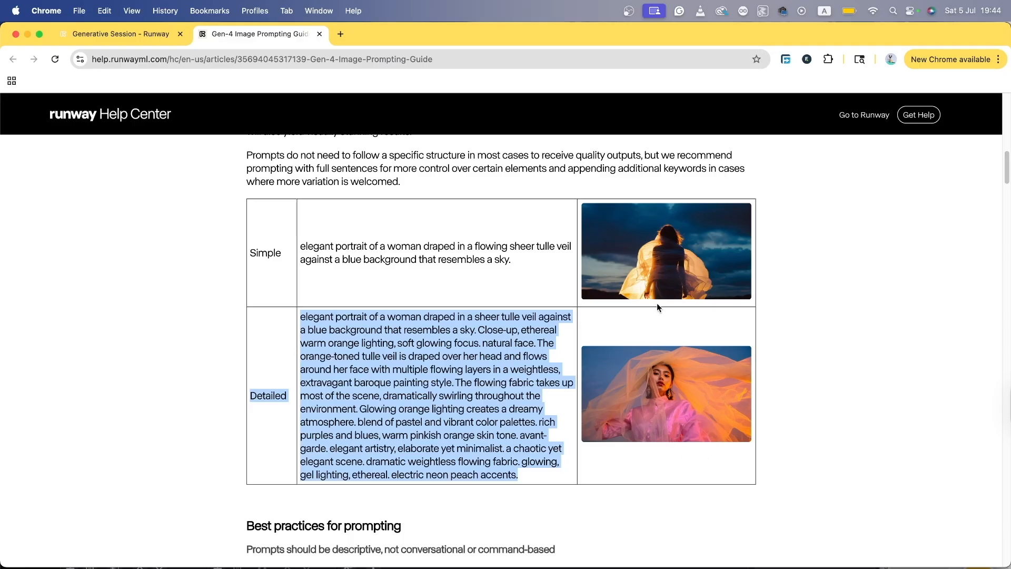
click(138, 35)
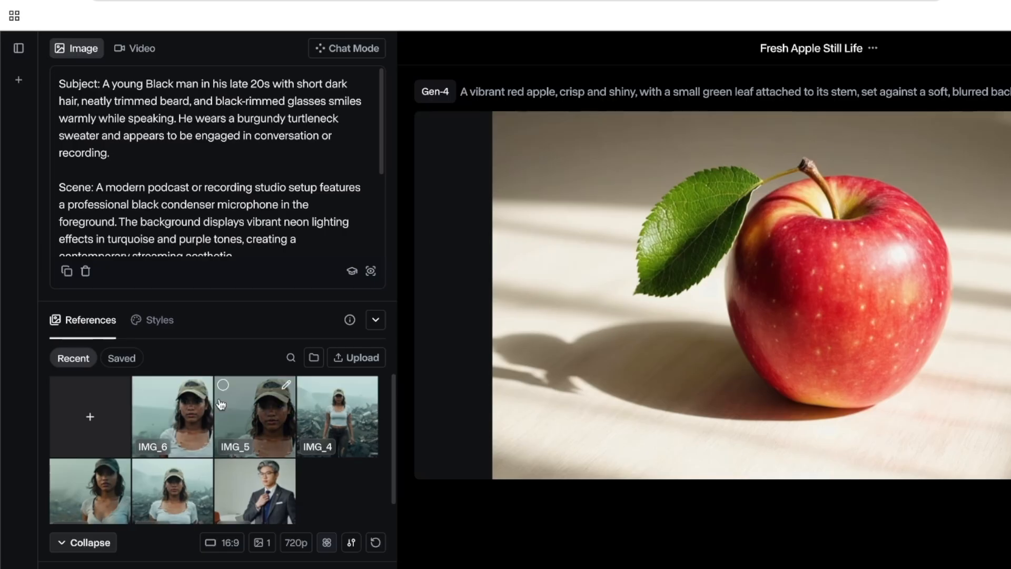
Try the IMG_6 portrait as a reference for the prompt, then remove it again.
mouse_move(179, 498)
mouse_move(196, 439)
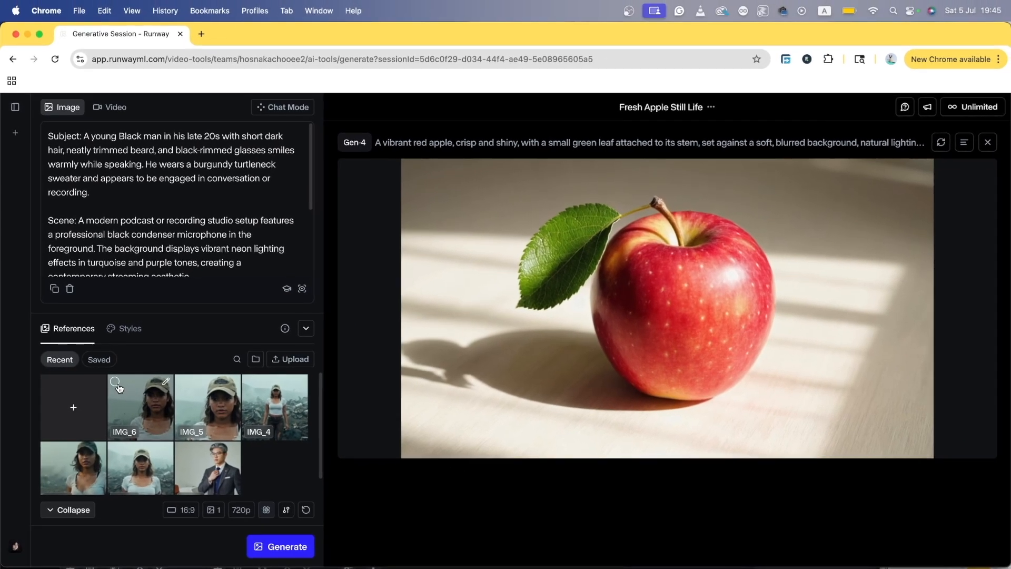
click(116, 383)
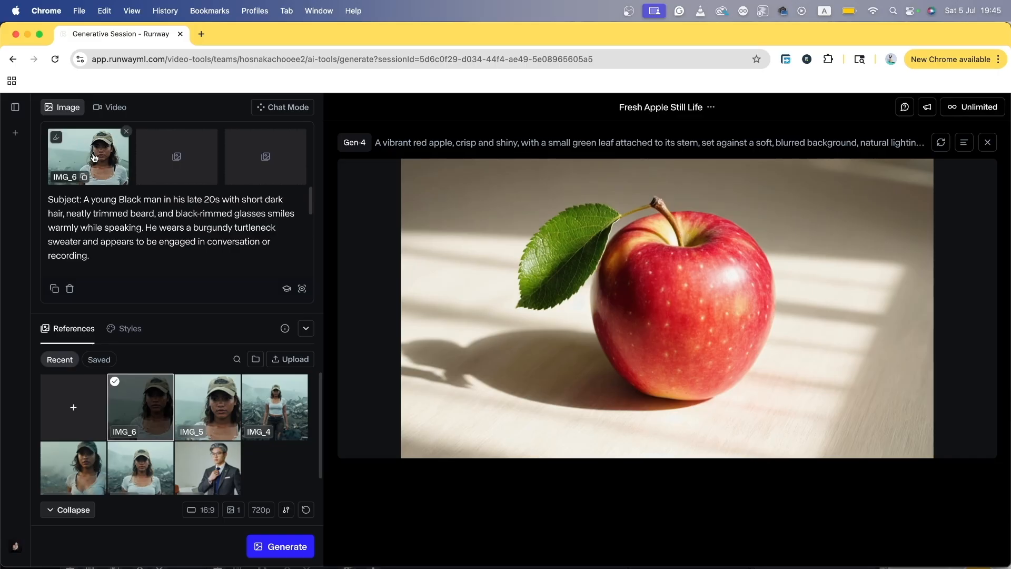
mouse_move(273, 421)
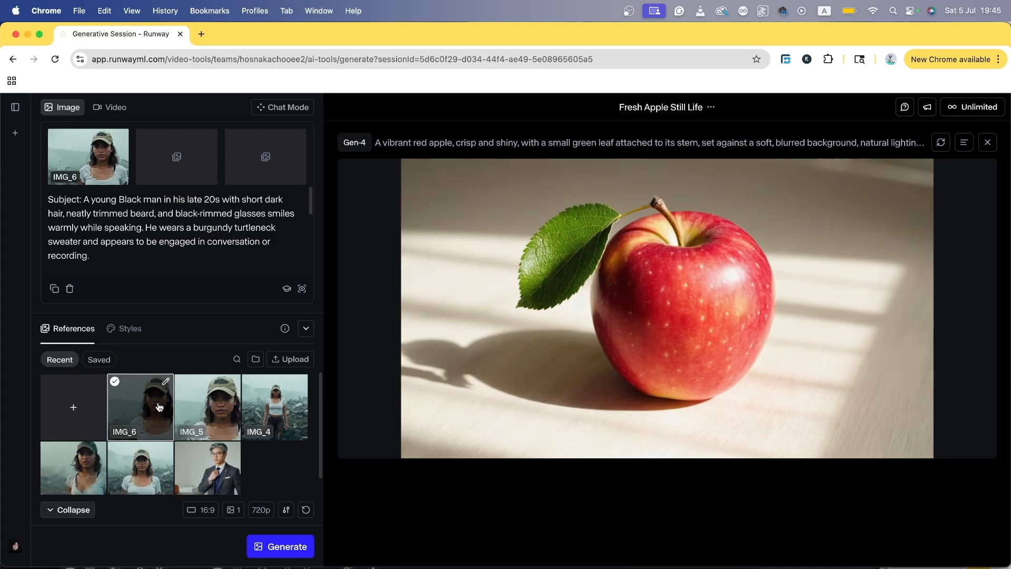
click(116, 387)
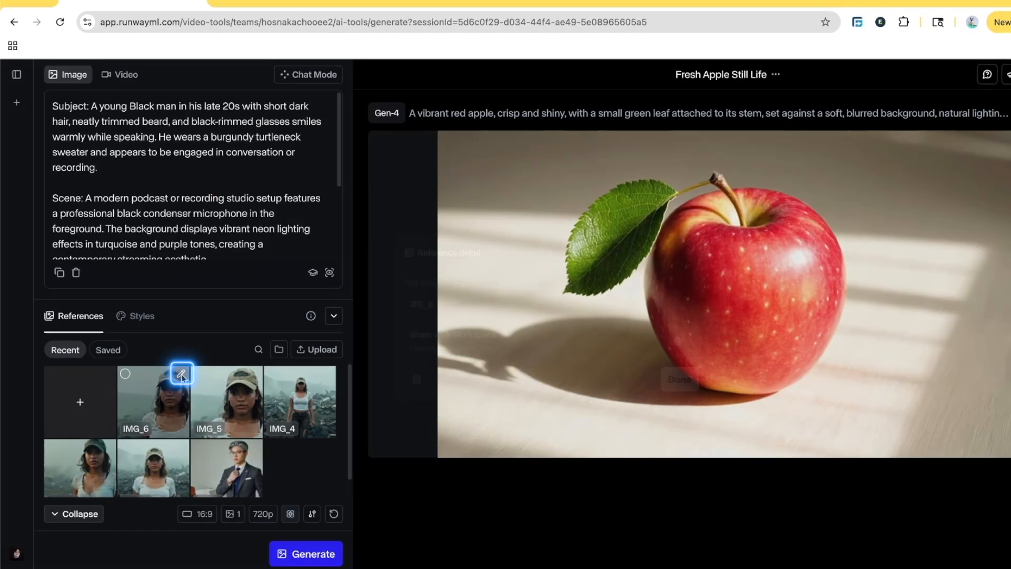
Inspect the tag name and sharing option in the IMG_6 reference's details, leaving them as they are.
click(166, 384)
double_click(456, 384)
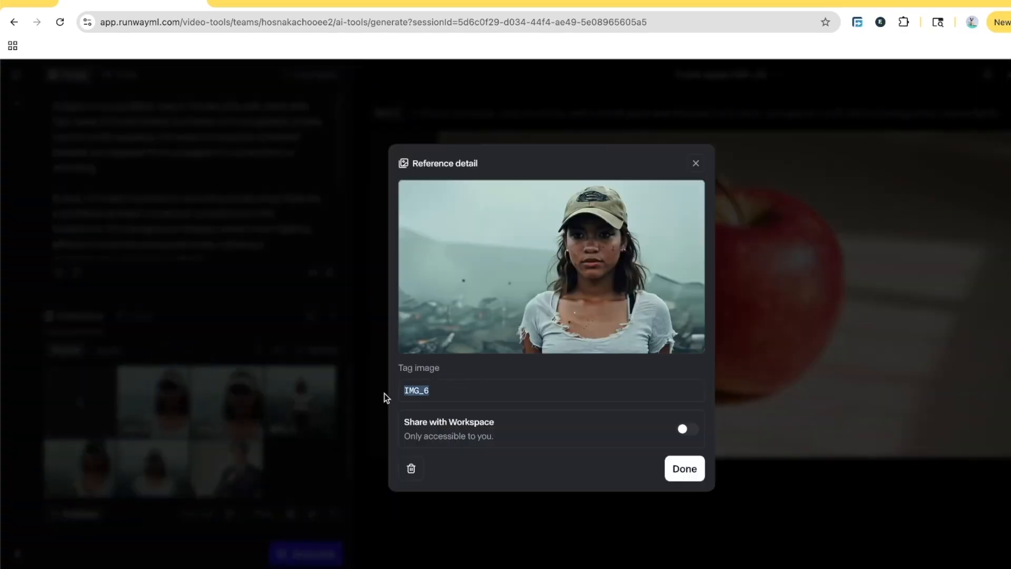
click(696, 162)
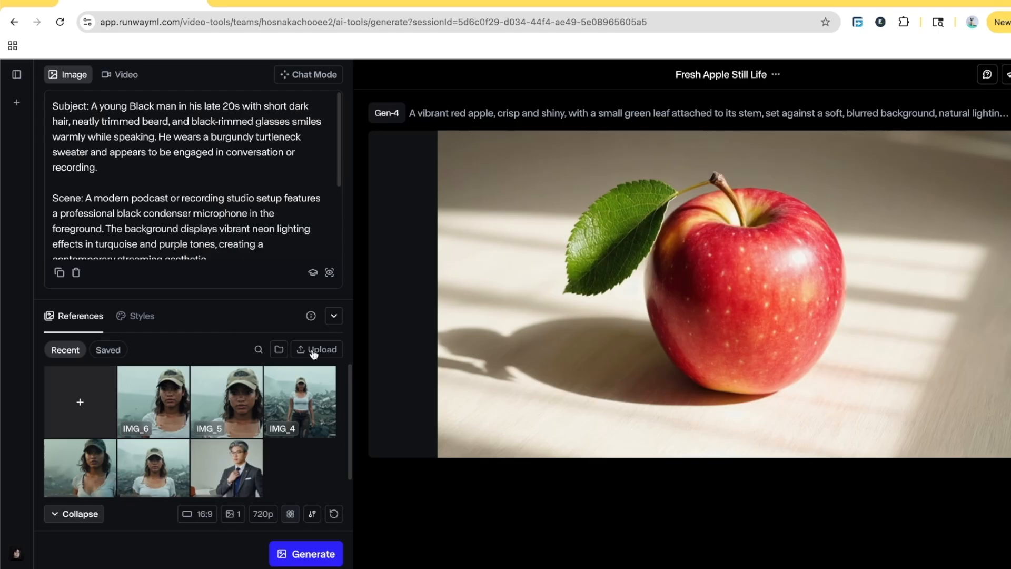
Browse the session folders in the private assets for possible reference images, then return to the References view.
click(276, 352)
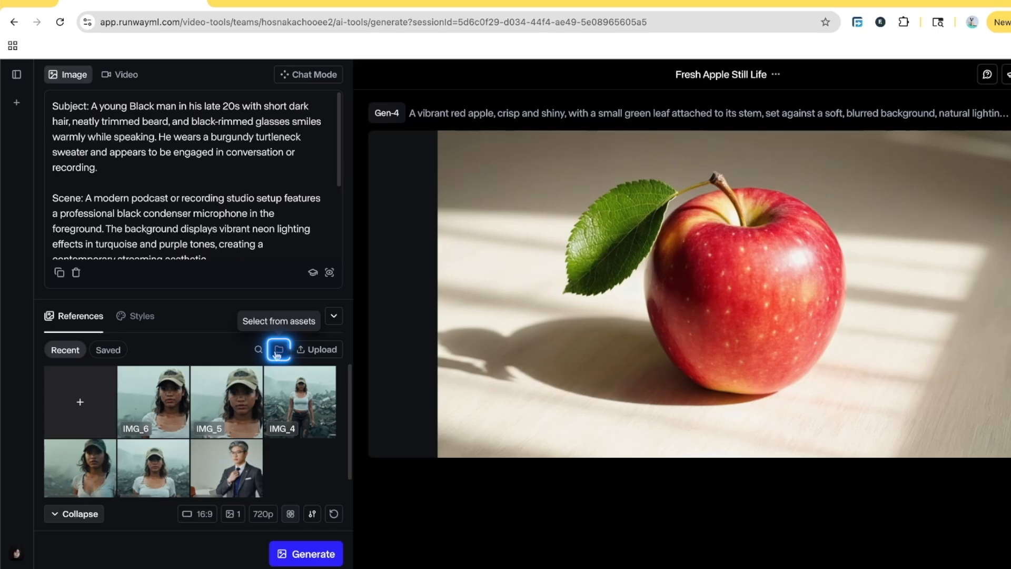
click(275, 353)
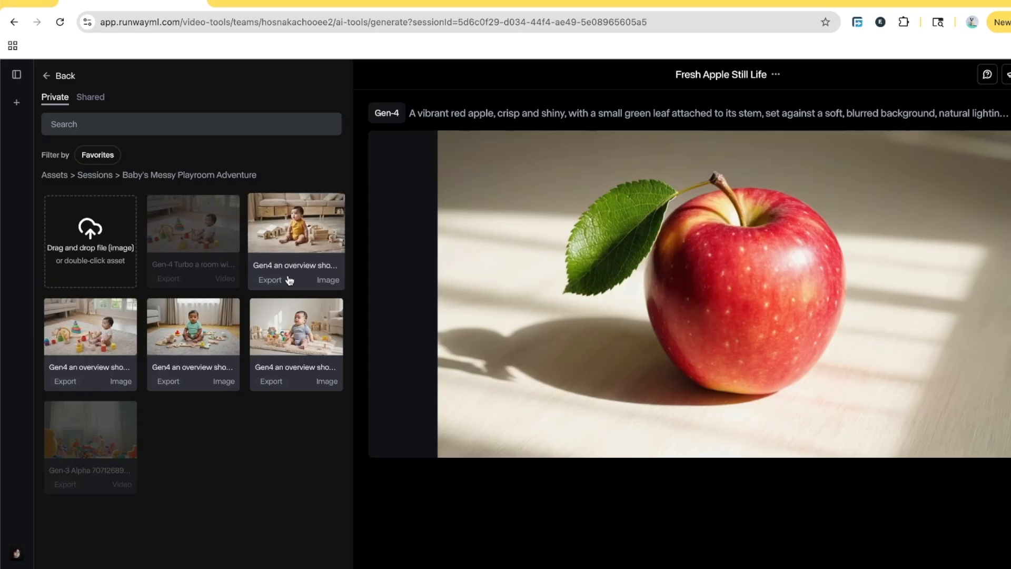
click(107, 178)
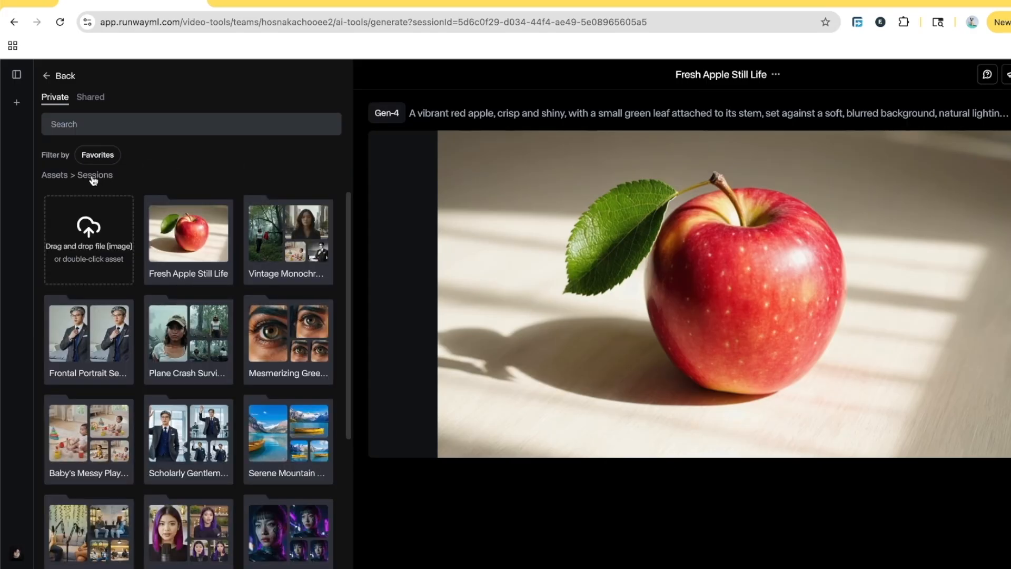
scroll(205, 392, down, 4)
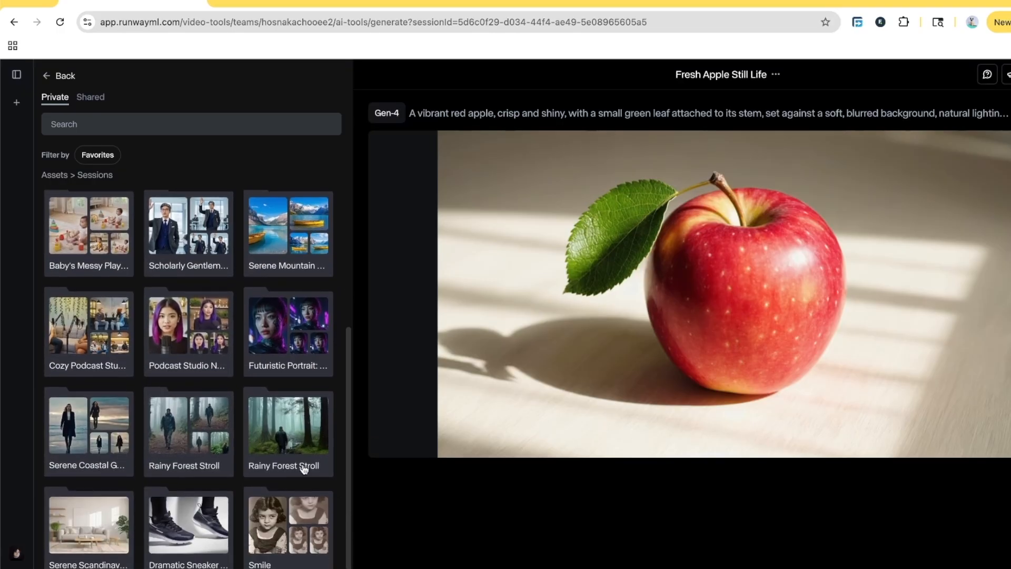
scroll(143, 411, up, 4)
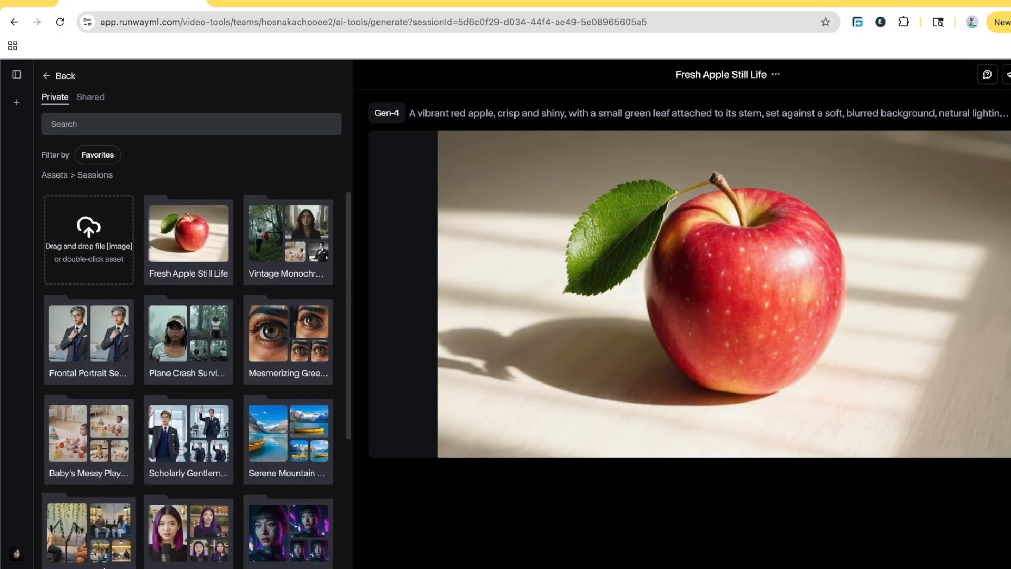
click(46, 77)
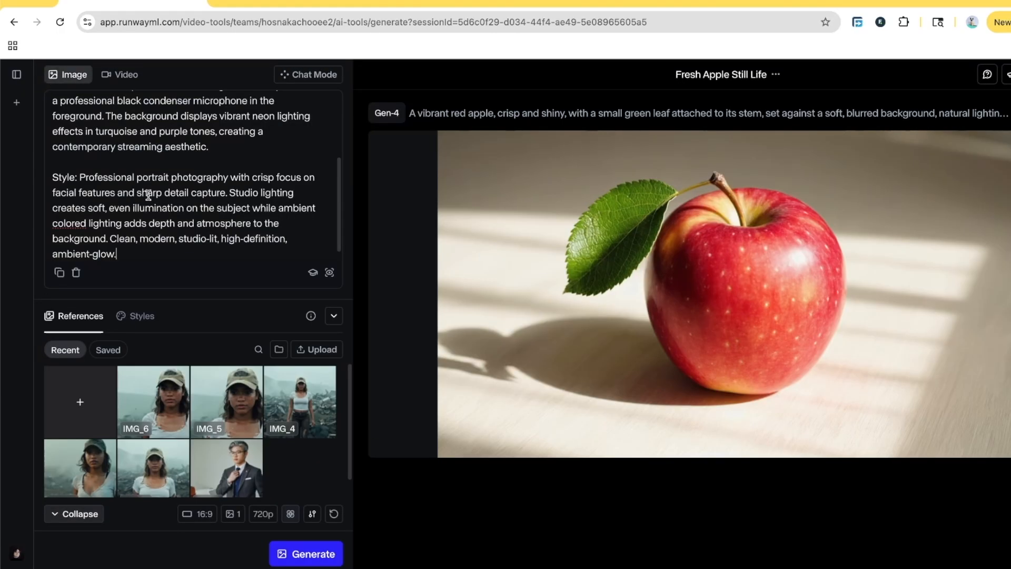
click(259, 350)
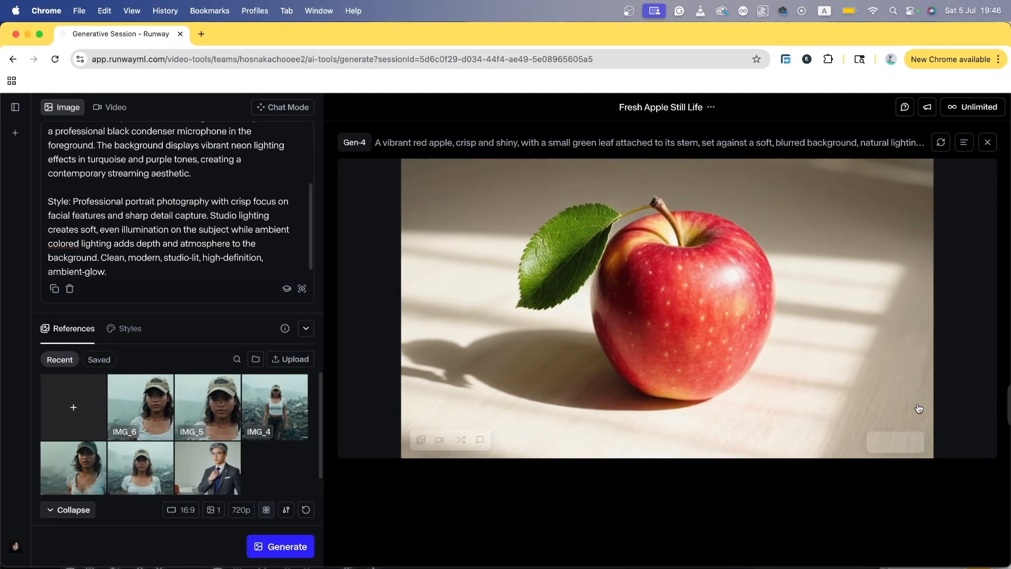
Apply the 3D Cartoon style to the image generation and check the prompt text again.
click(132, 329)
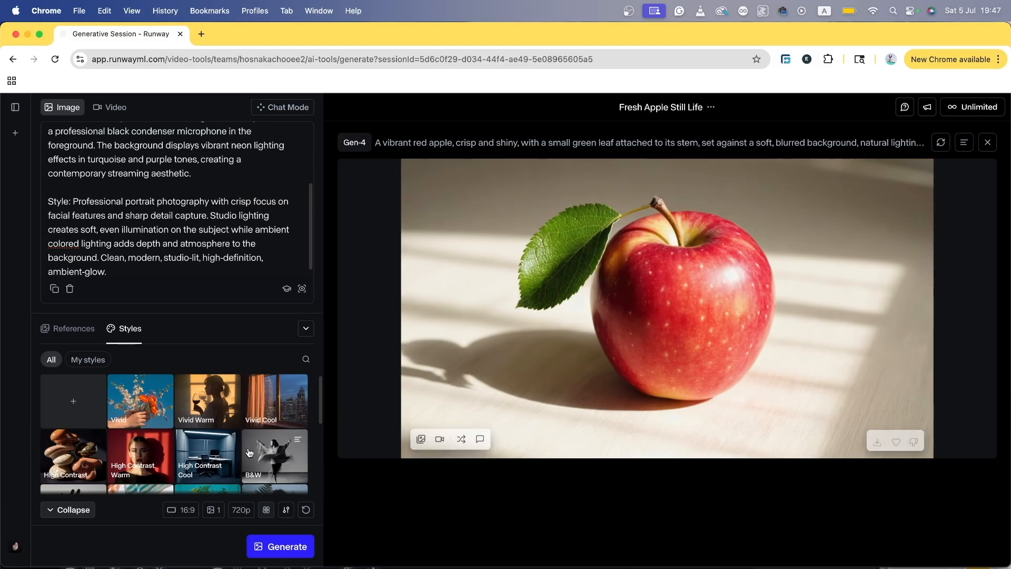
scroll(168, 461, down, 5)
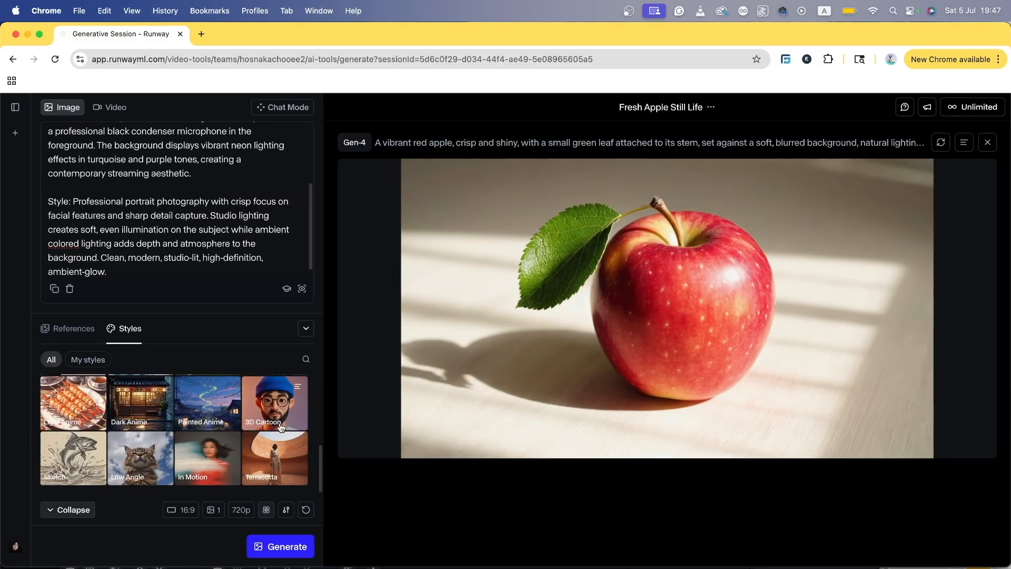
click(275, 403)
scroll(131, 235, up, 4)
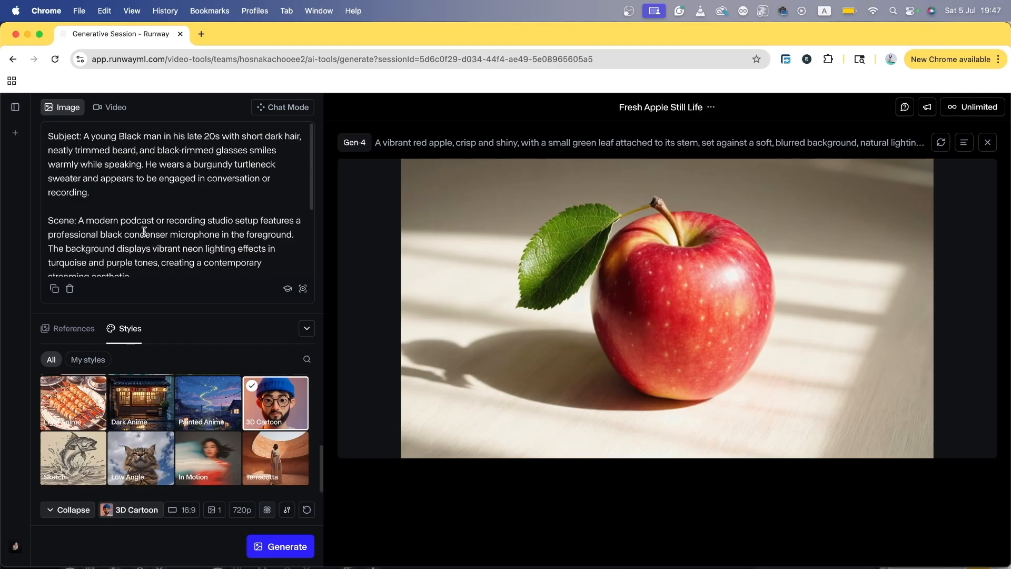
scroll(108, 165, down, 3)
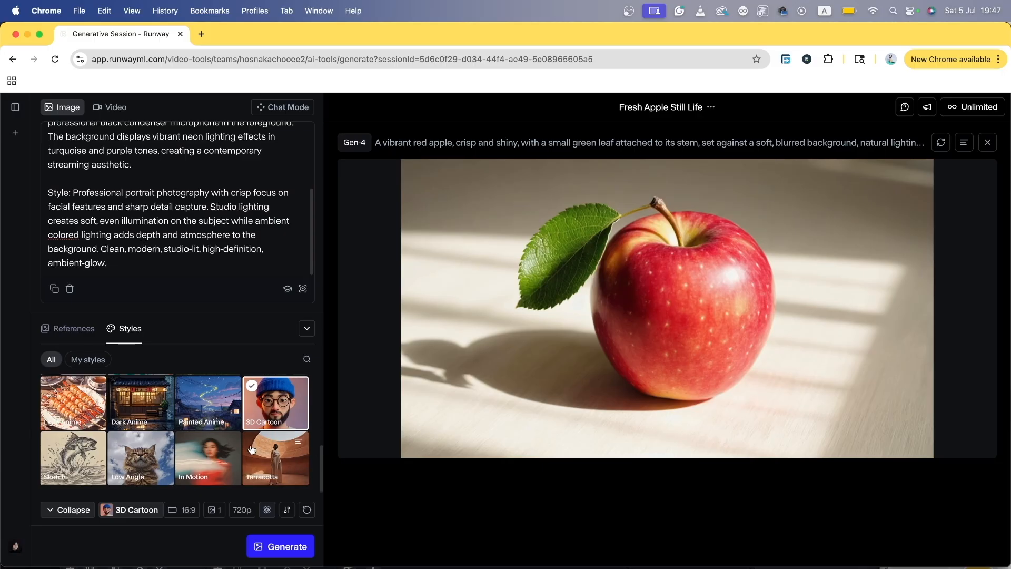
Read the 3D Cartoon style's built-in prompt, then collapse and re-expand the style options.
click(298, 388)
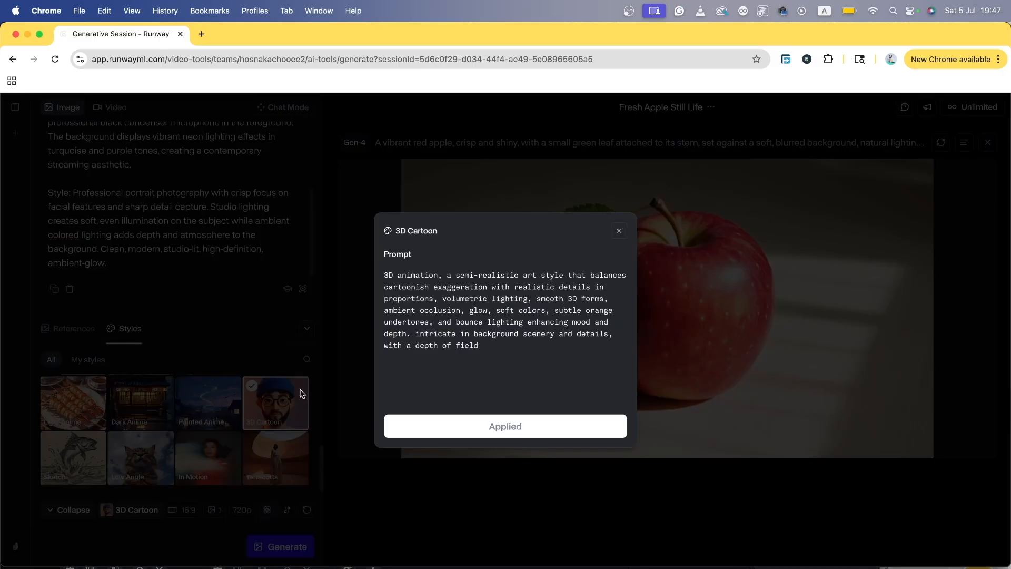
drag(480, 349, 388, 268)
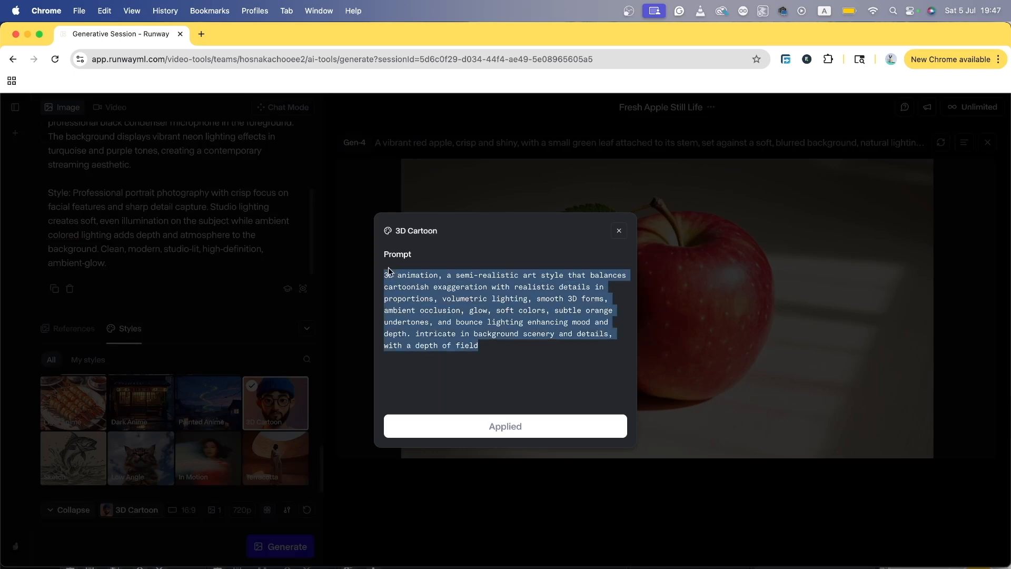
click(619, 230)
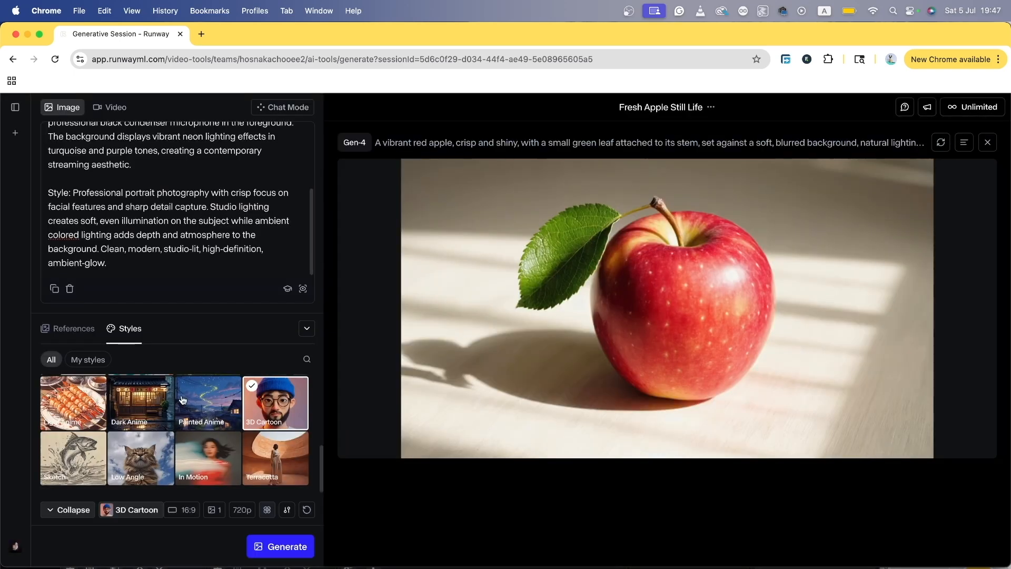
click(83, 512)
click(66, 512)
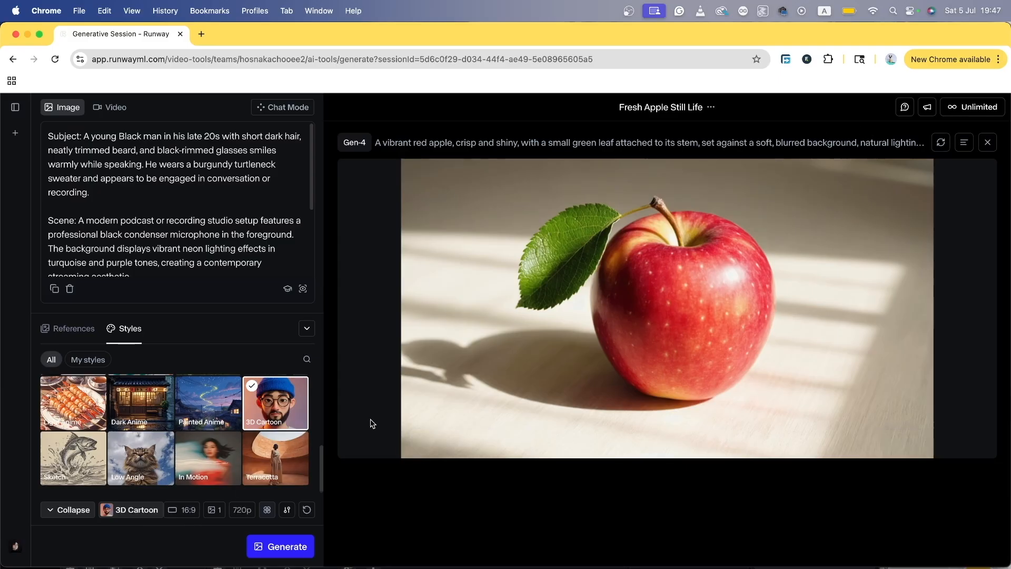
Set the generation output to 4 images at 1080p resolution.
click(216, 511)
click(230, 490)
click(222, 516)
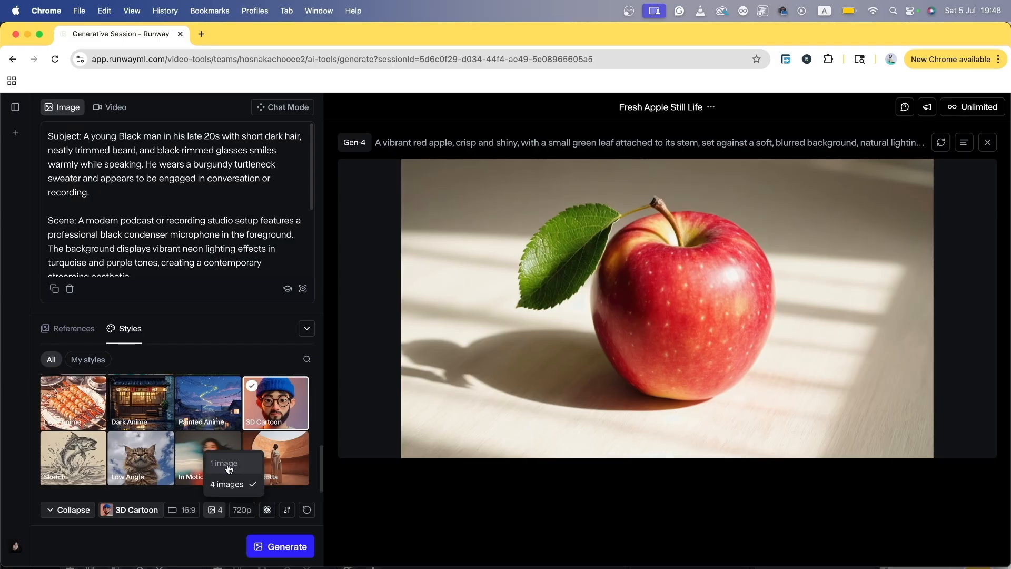
click(232, 484)
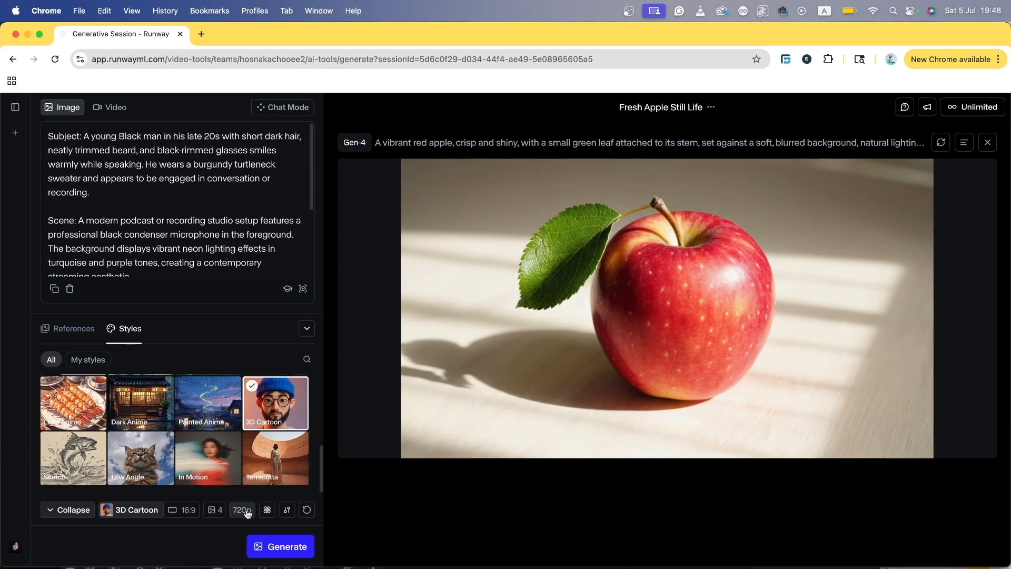
click(247, 514)
click(256, 466)
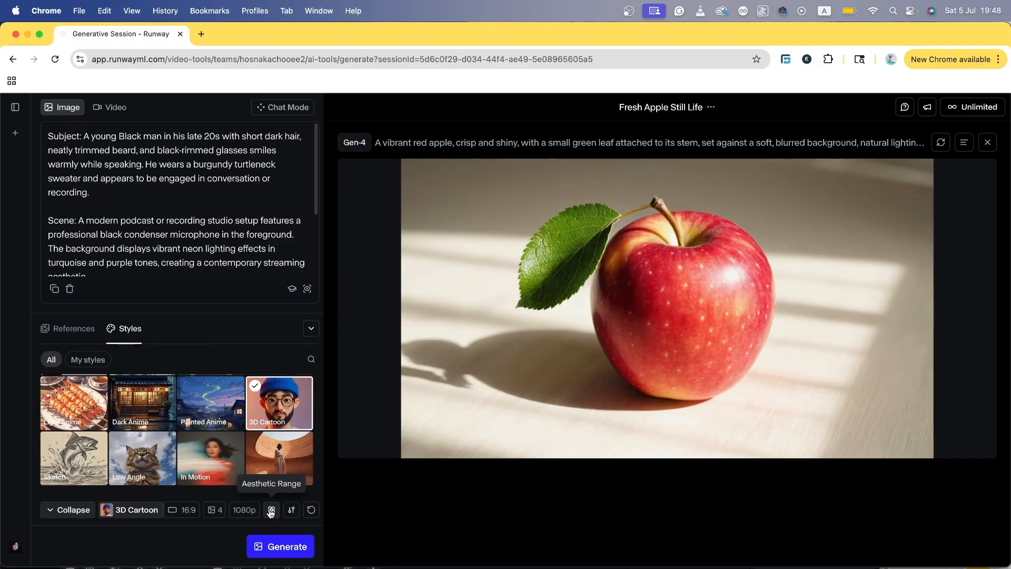
Set the Aesthetic Range to 5 and turn on the fixed seed.
click(270, 517)
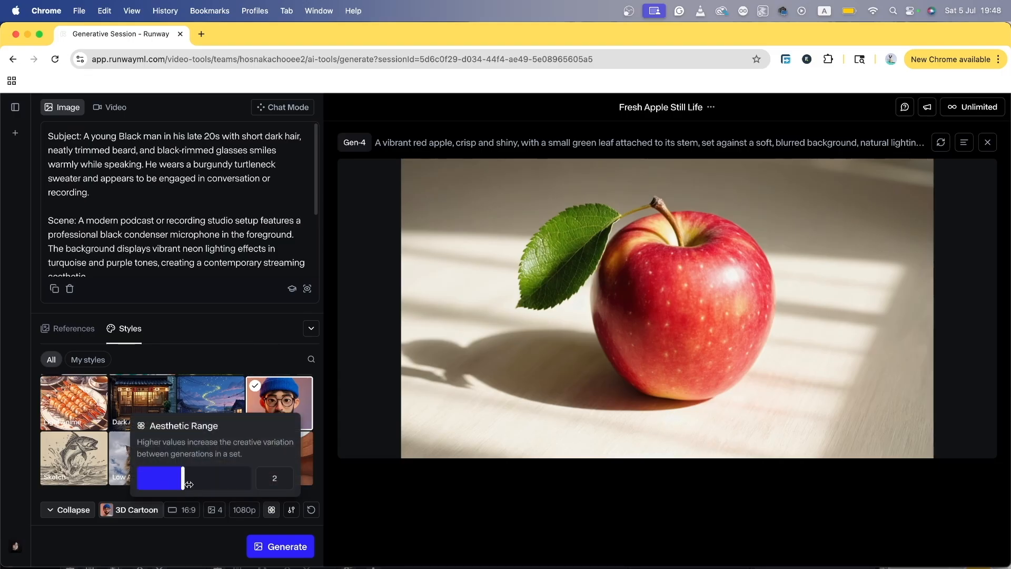
drag(188, 483, 278, 487)
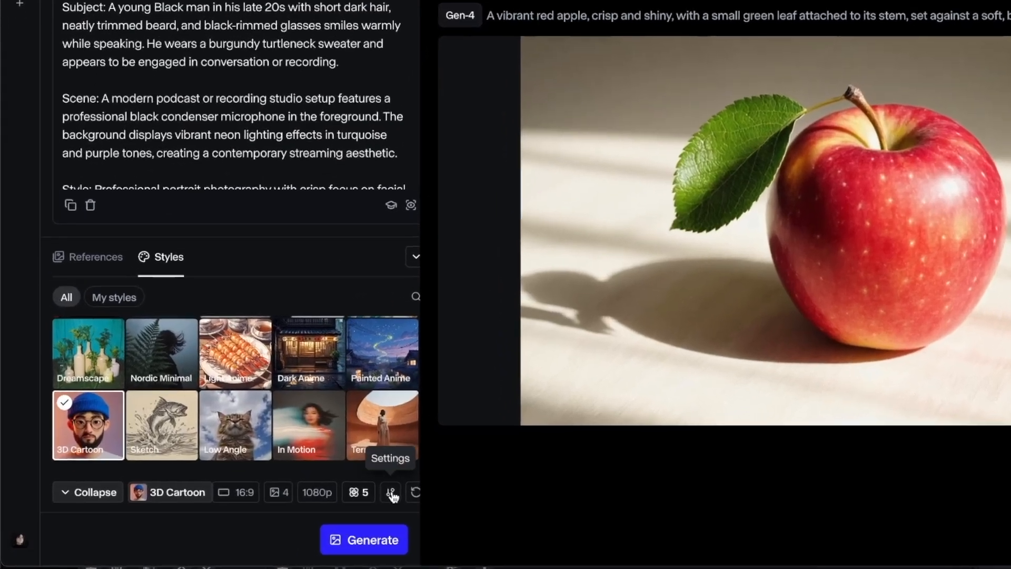
click(300, 509)
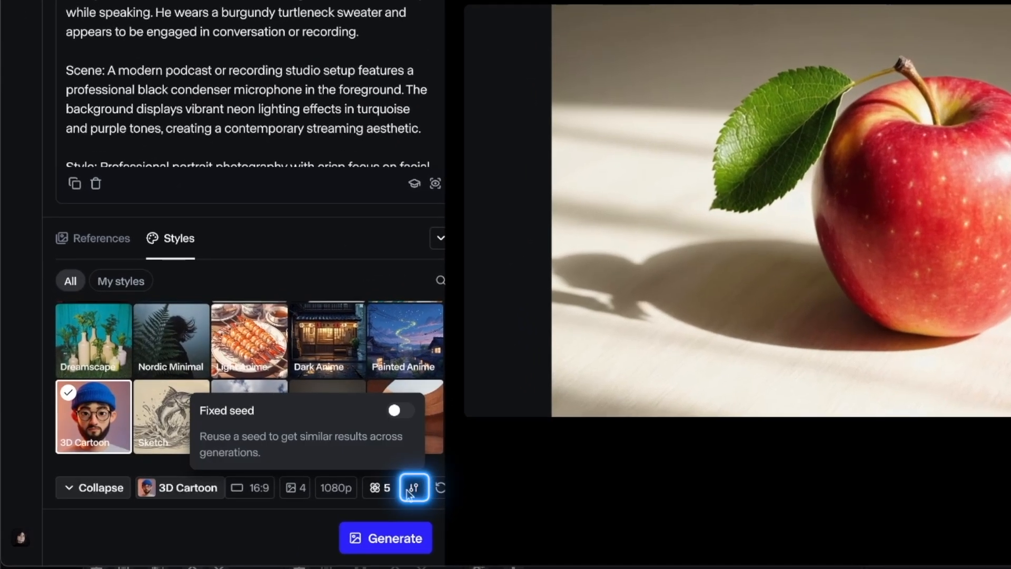
click(394, 414)
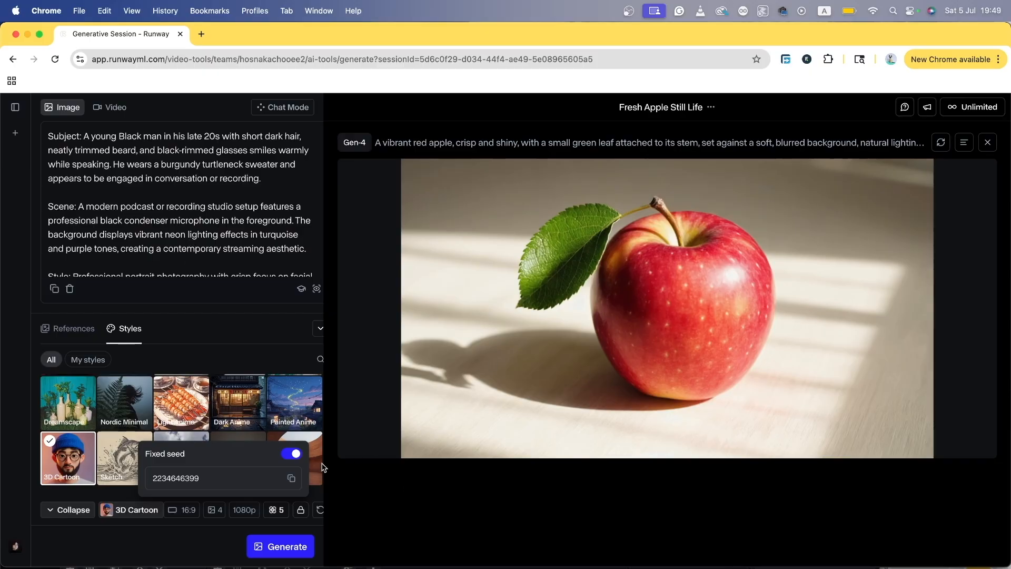
Turn off the fixed seed and generate the podcast portrait images in the 3D Cartoon style.
click(292, 453)
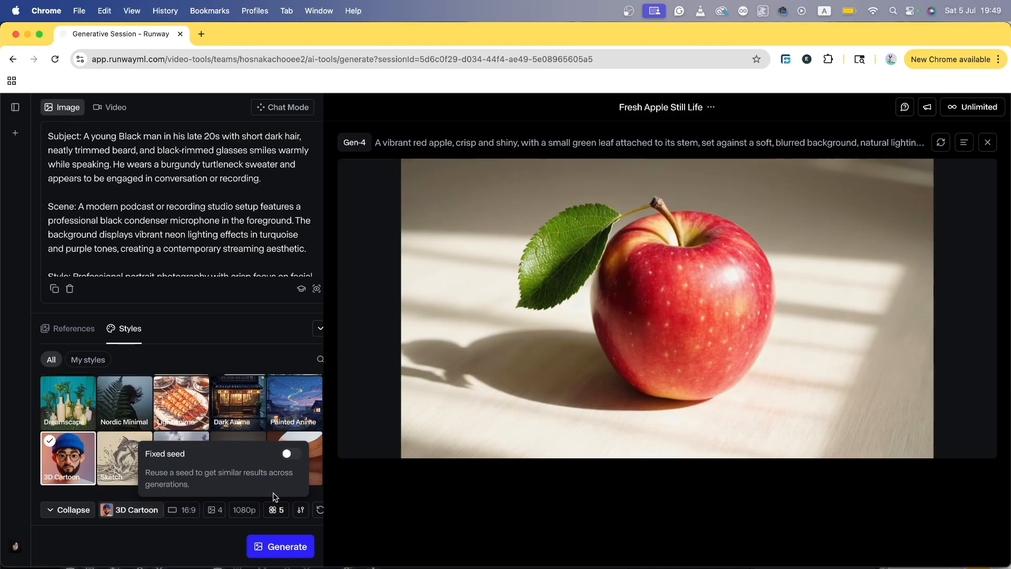
click(195, 557)
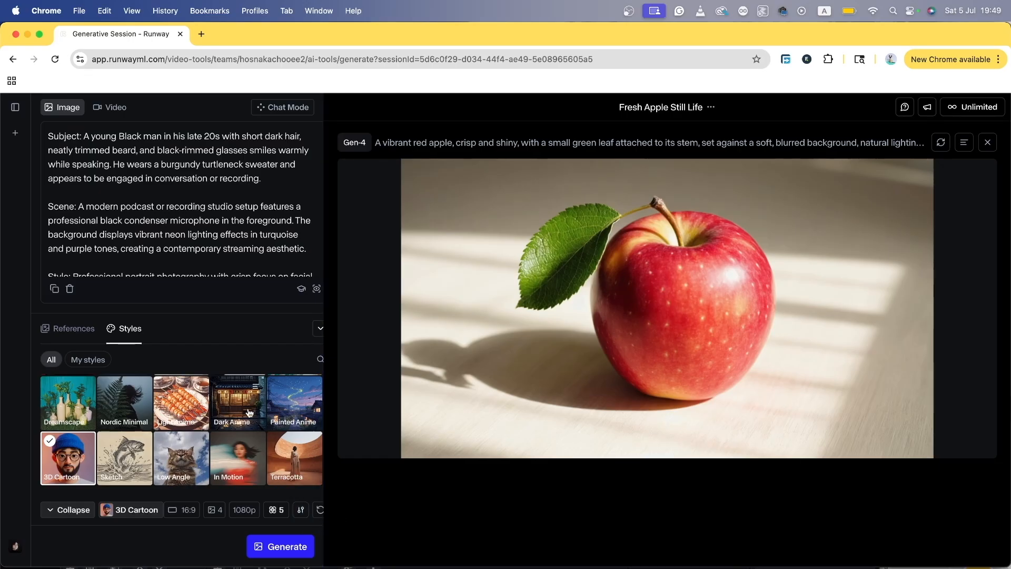
click(279, 548)
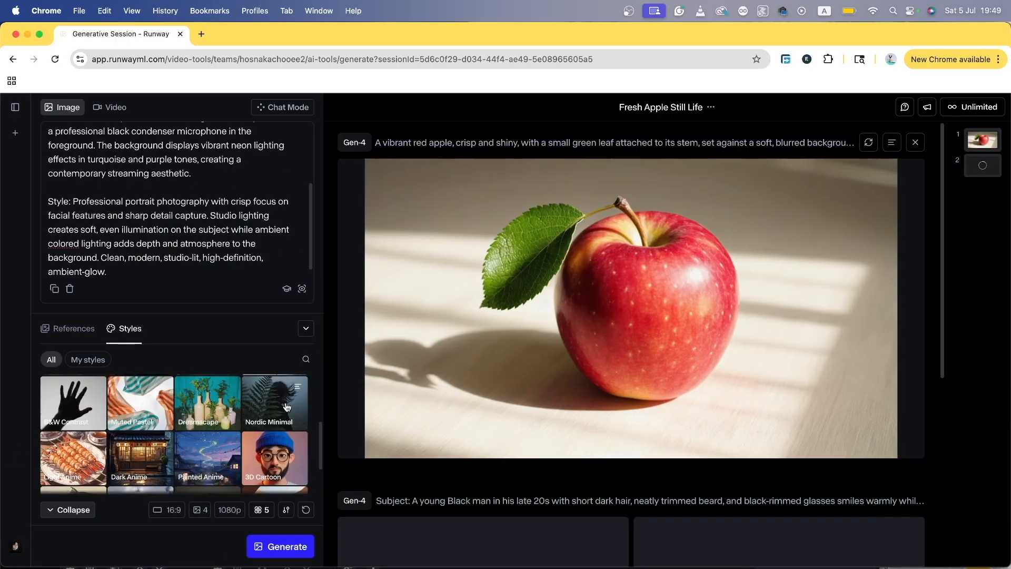
Switch the style to Nordic Minimal and generate another set from the same prompt.
click(272, 413)
click(281, 546)
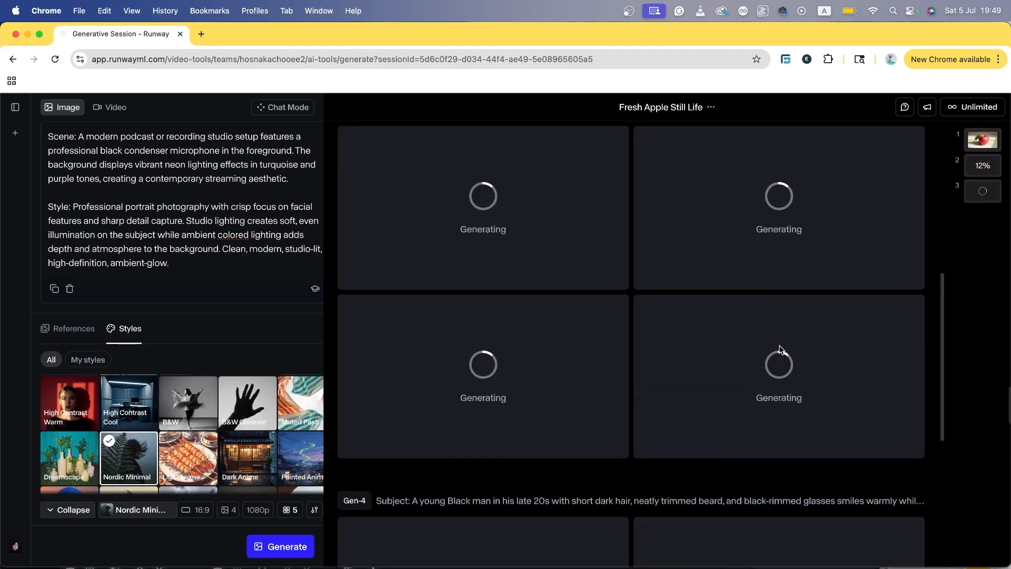
Follow the two generations in the session and compare the 3D Cartoon images with the prompt text.
scroll(623, 339, up, 4)
mouse_move(375, 316)
scroll(598, 318, down, 5)
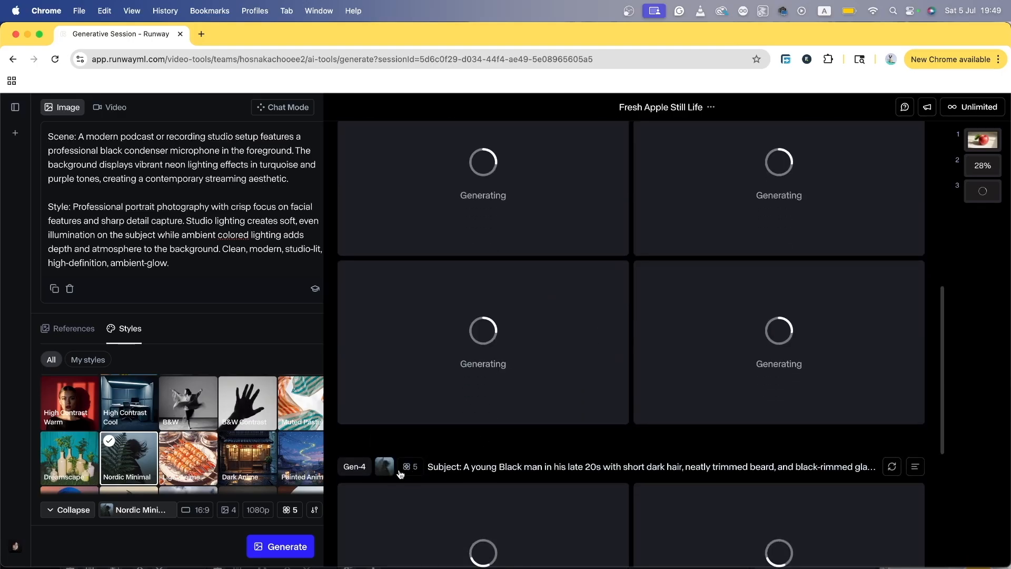
scroll(424, 444, up, 3)
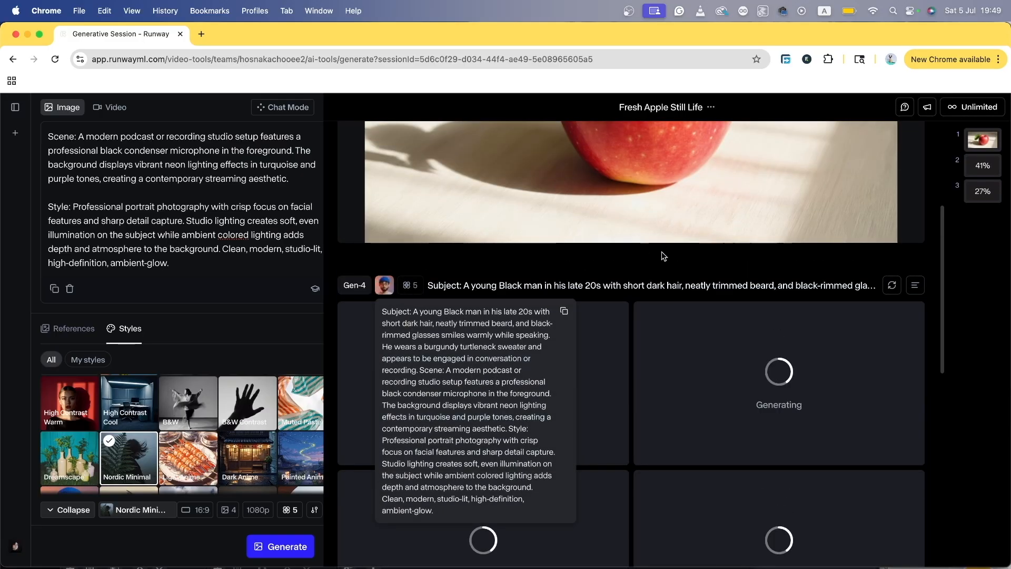
scroll(666, 255, up, 4)
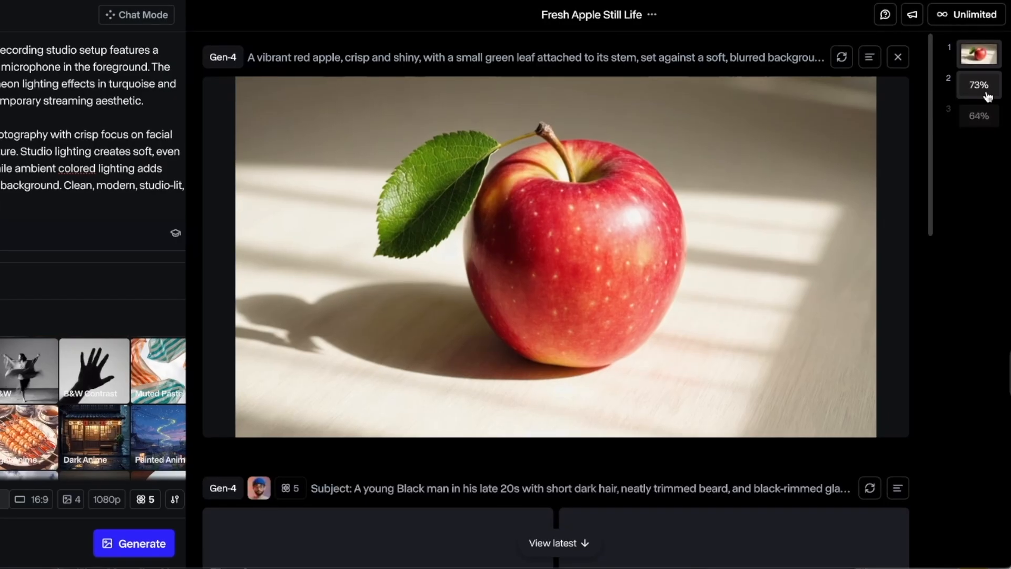
mouse_move(563, 308)
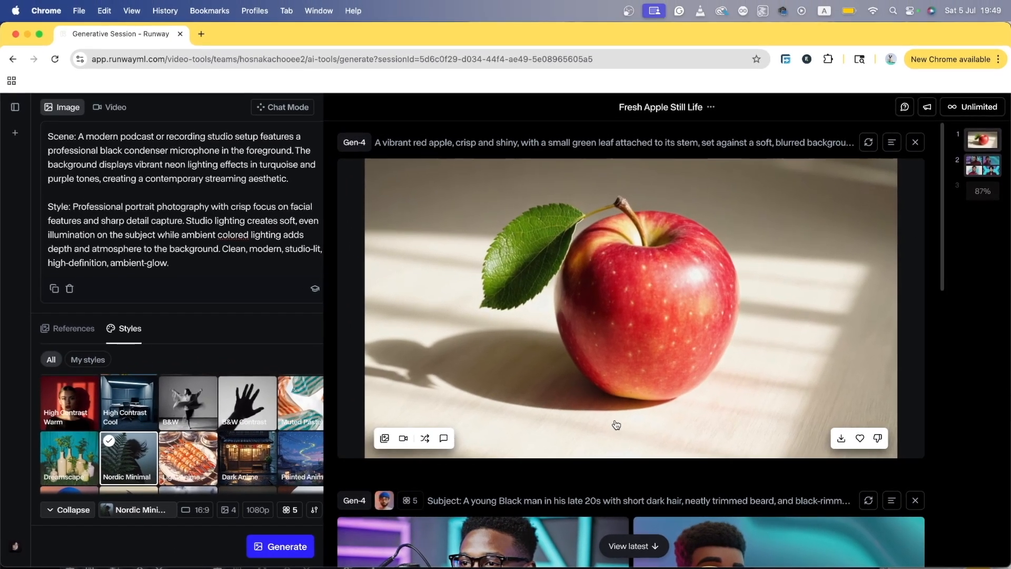
scroll(583, 403, down, 2)
scroll(597, 408, down, 5)
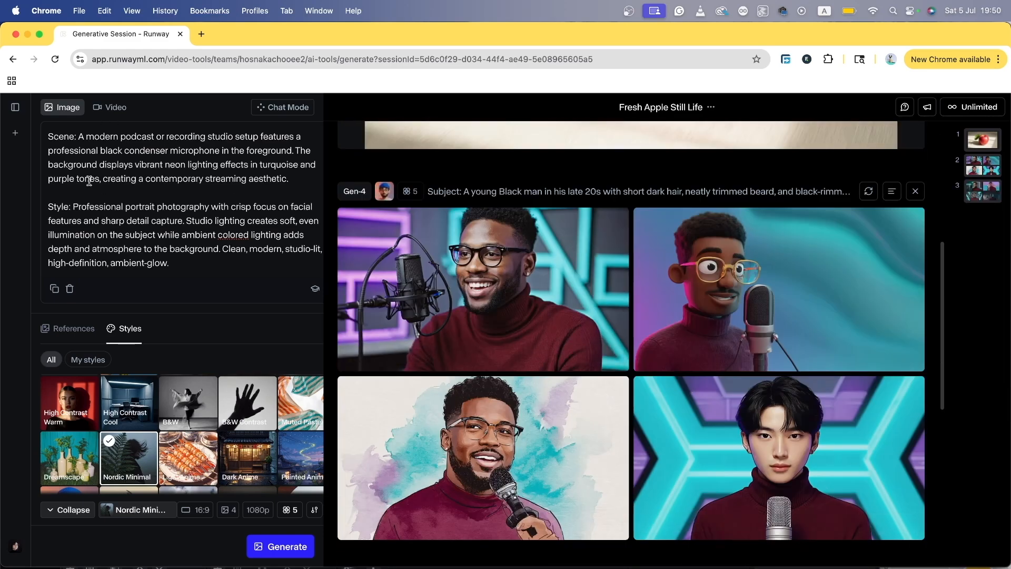
scroll(120, 238, up, 3)
mouse_move(457, 302)
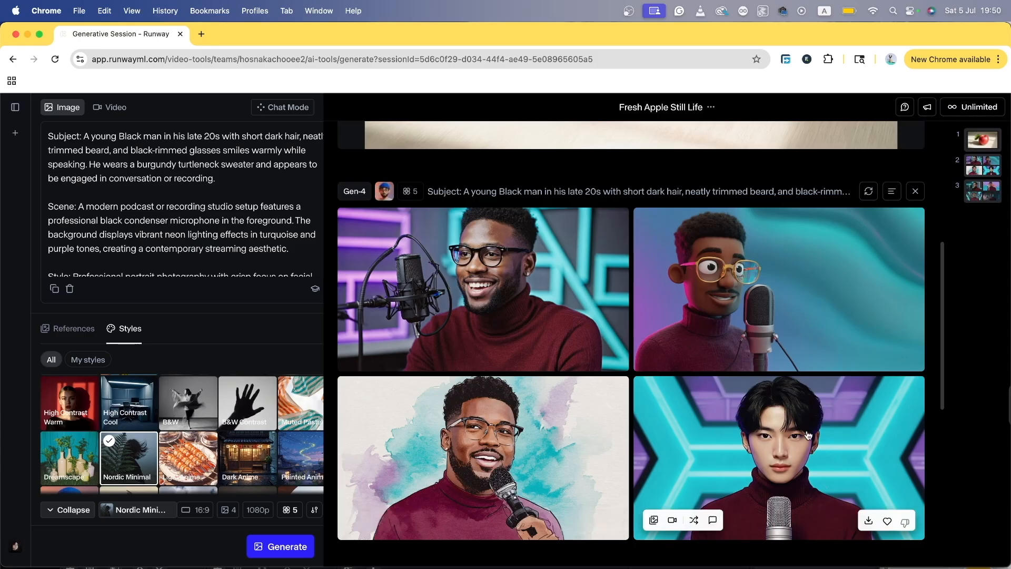
Set the Aesthetic Range to 0, reapply the 3D Cartoon style and generate a new image set.
click(289, 510)
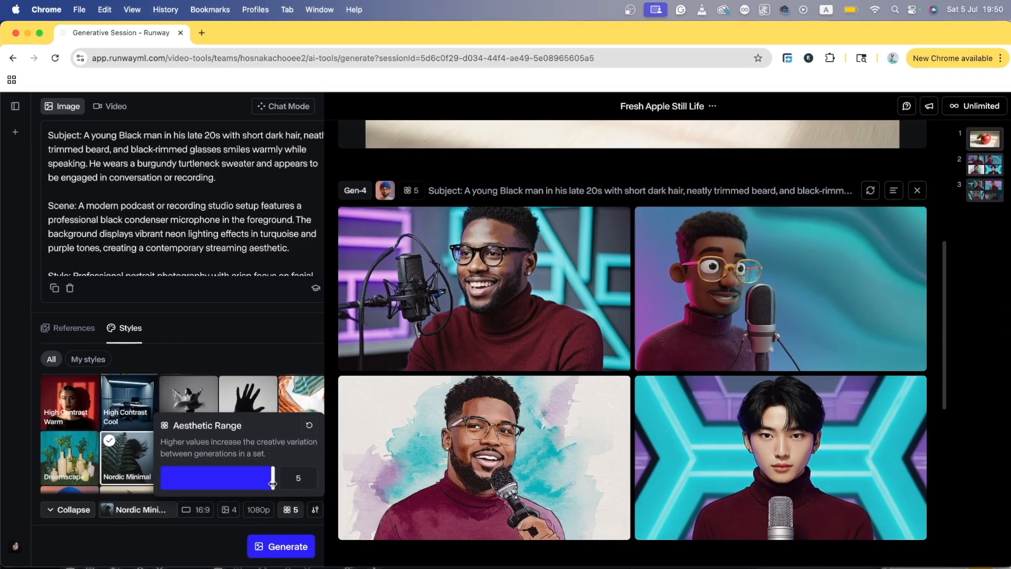
drag(269, 481, 163, 478)
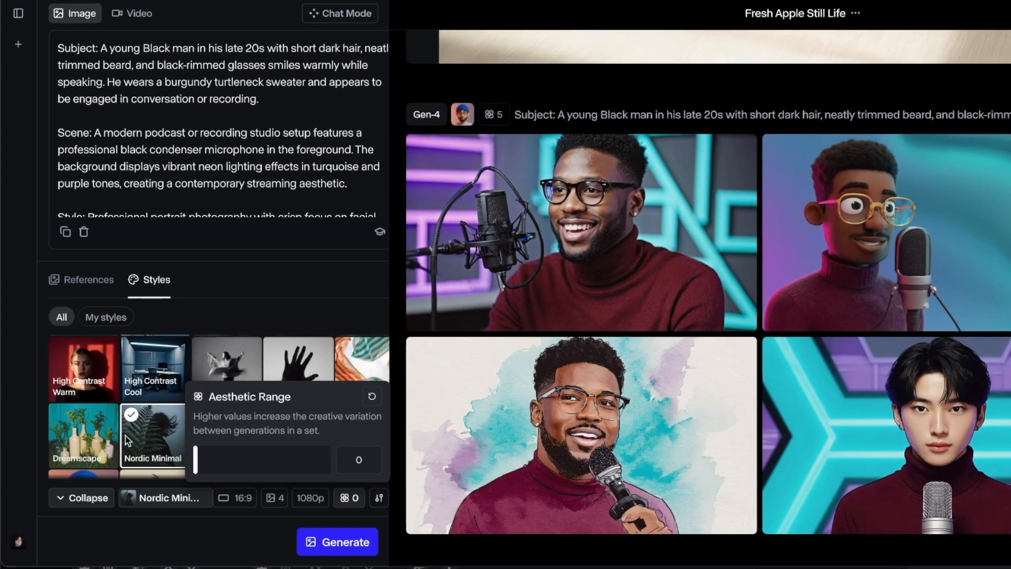
click(127, 440)
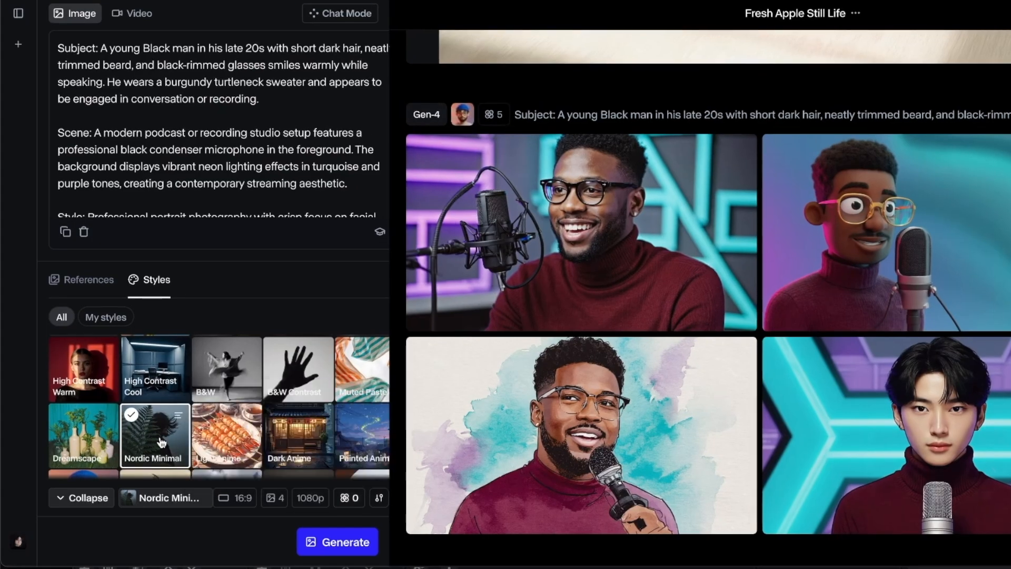
scroll(316, 419, up, 2)
scroll(241, 410, down, 3)
click(83, 447)
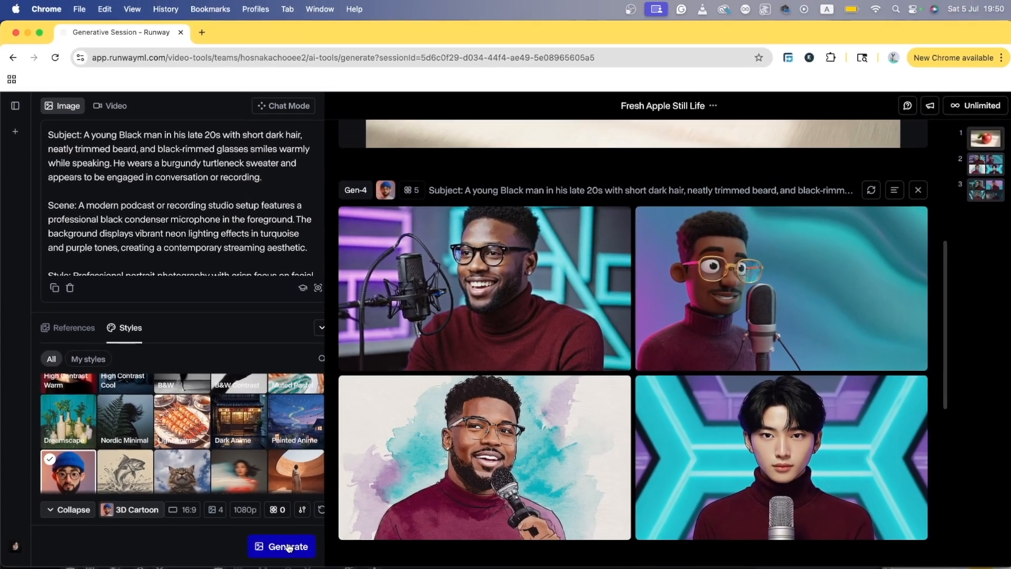
click(288, 548)
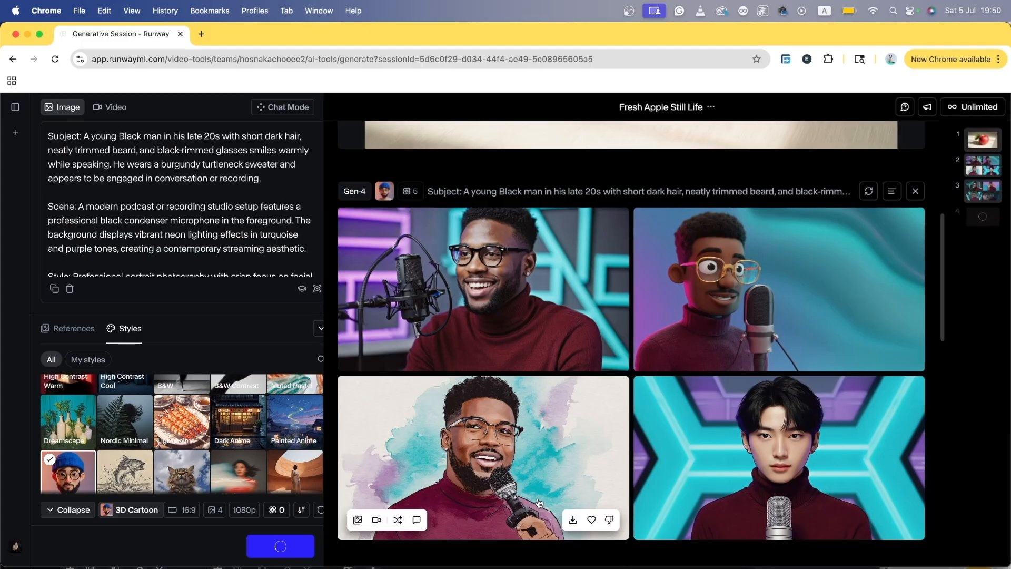
Select the Nordic Minimal style again and generate a set with the Aesthetic Range at 0.
scroll(462, 430, up, 3)
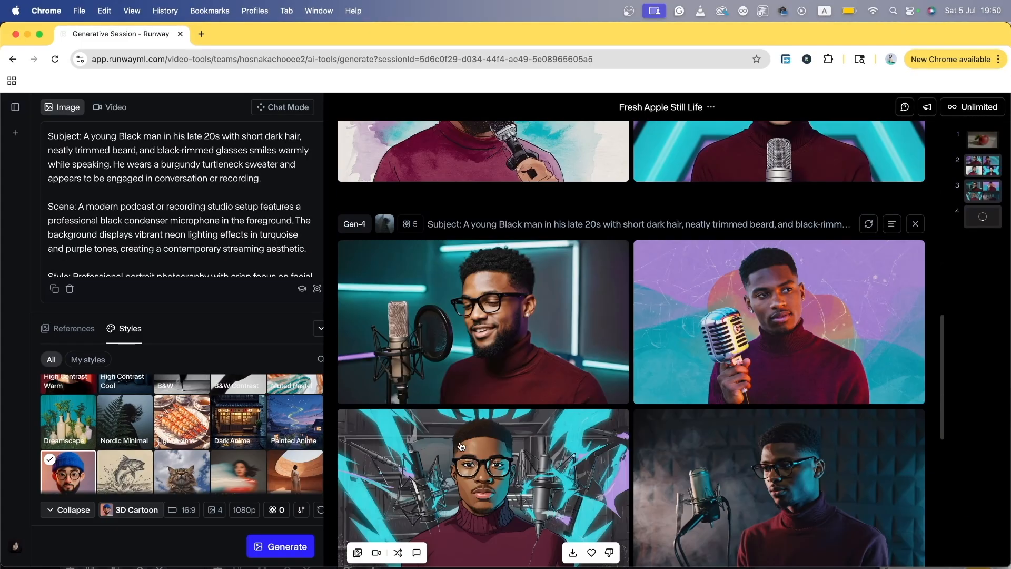
mouse_move(388, 228)
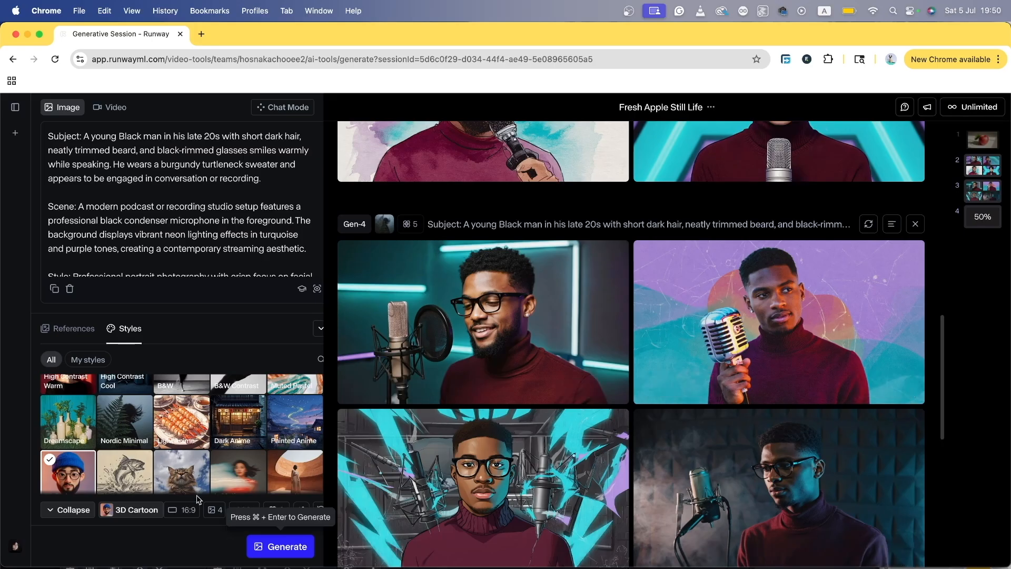
click(72, 469)
click(275, 422)
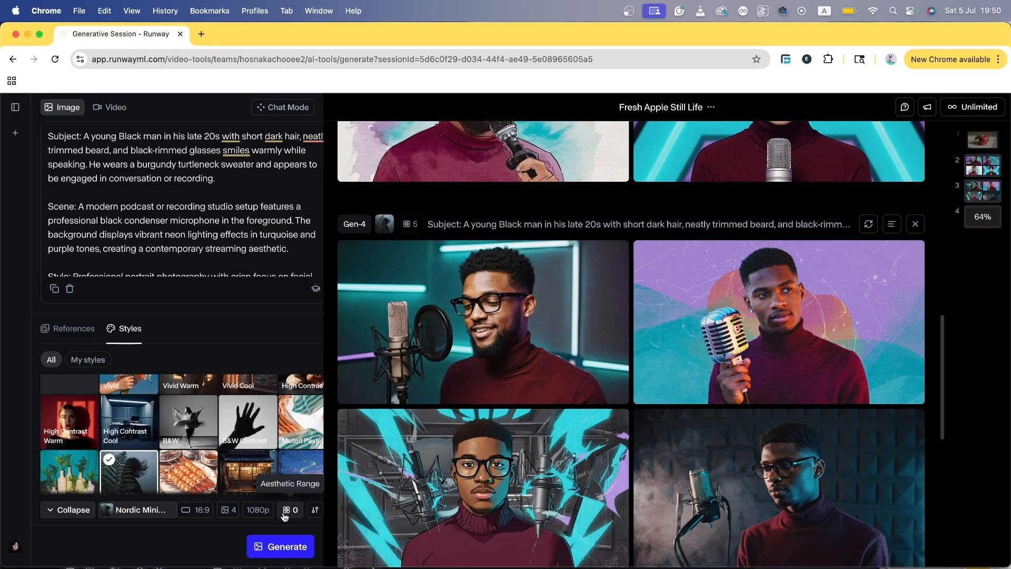
click(287, 546)
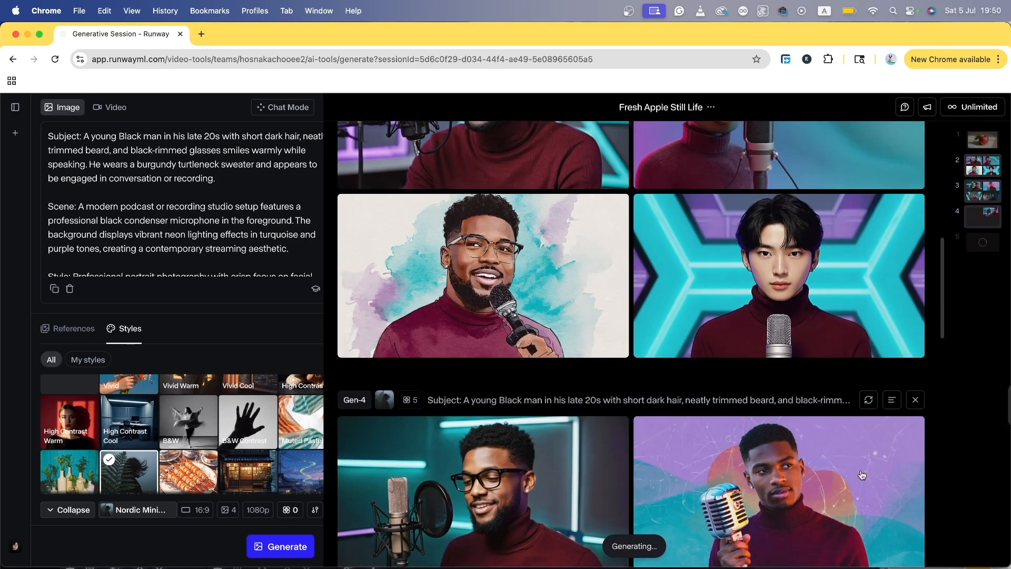
Generate variations of the first realistic portrait in the first 3D Cartoon image set.
scroll(546, 196, up, 3)
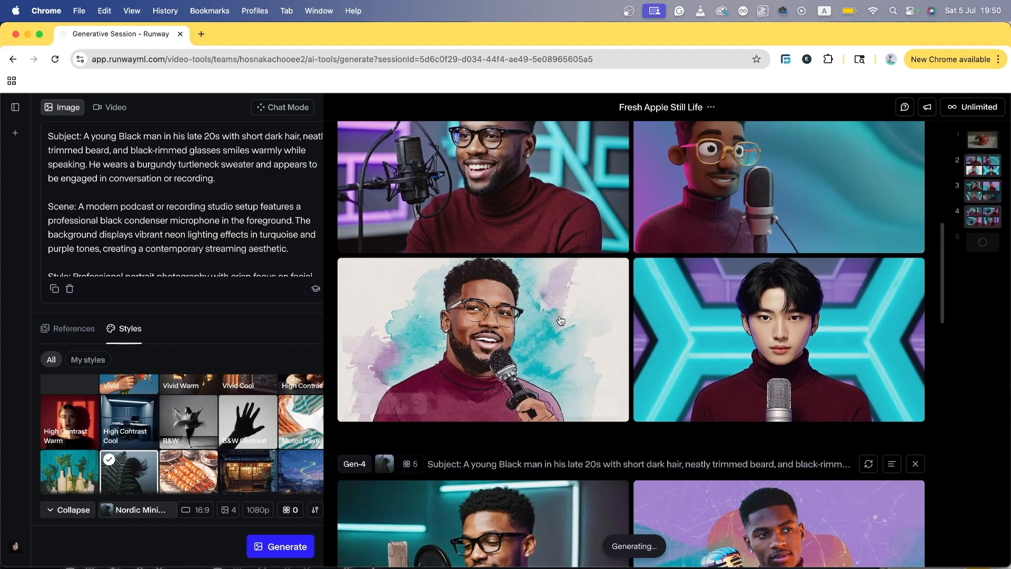
scroll(546, 196, up, 6)
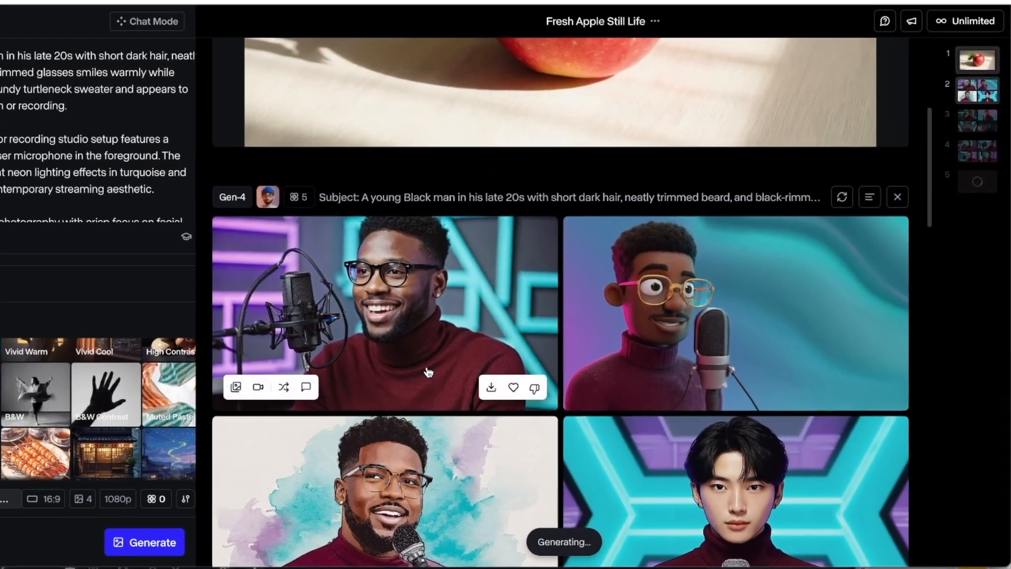
scroll(428, 372, down, 4)
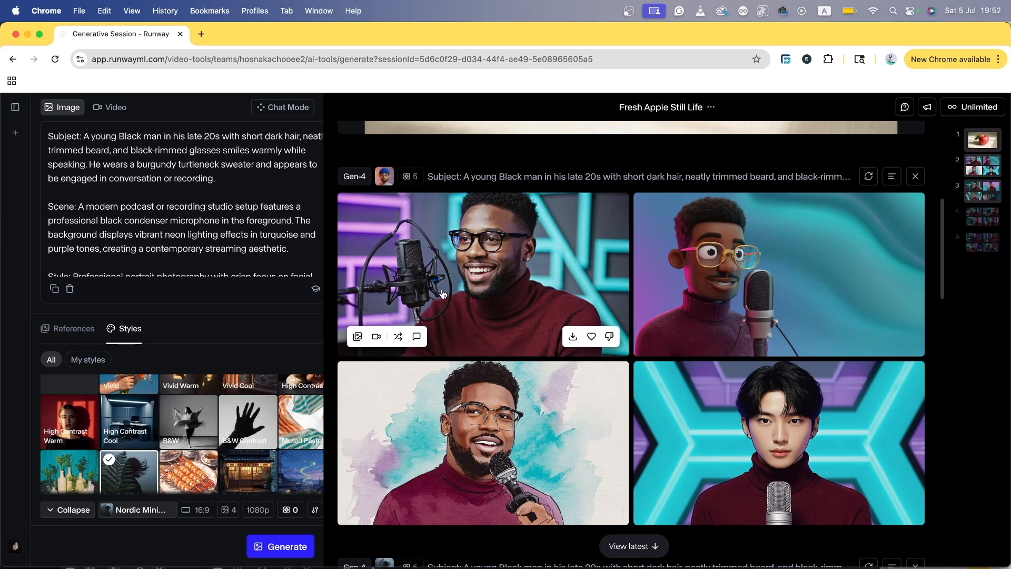
click(397, 336)
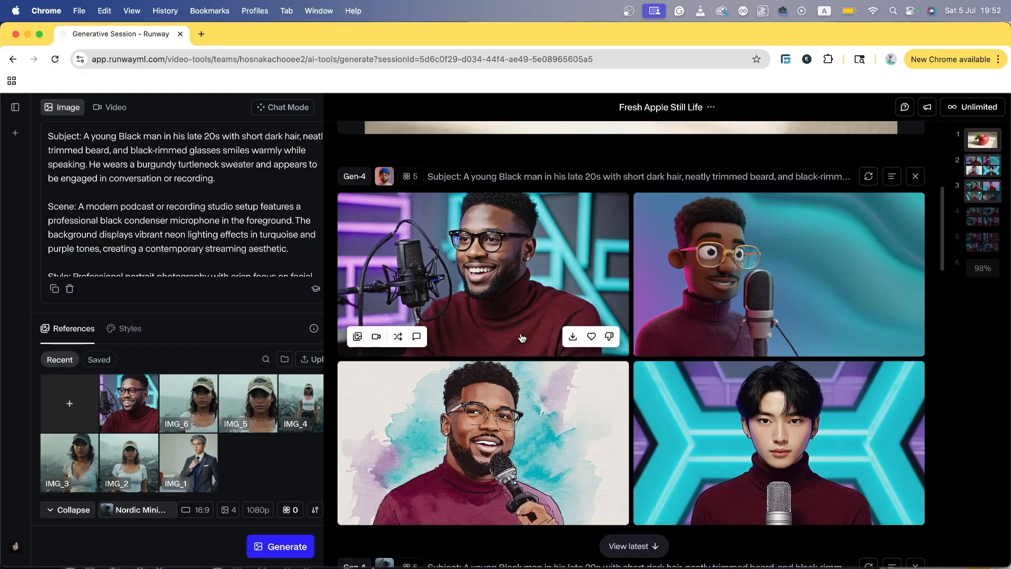
Review the sets generated with Aesthetic Range 0 and the variations, checking the variation's source image and prompt.
scroll(548, 316, down, 2)
scroll(552, 336, down, 10)
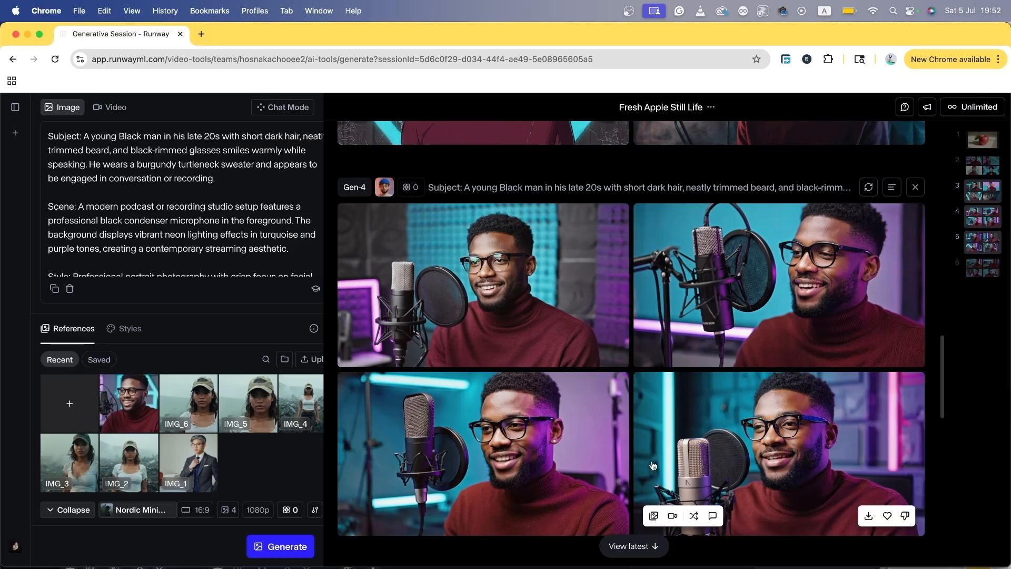
scroll(400, 453, down, 5)
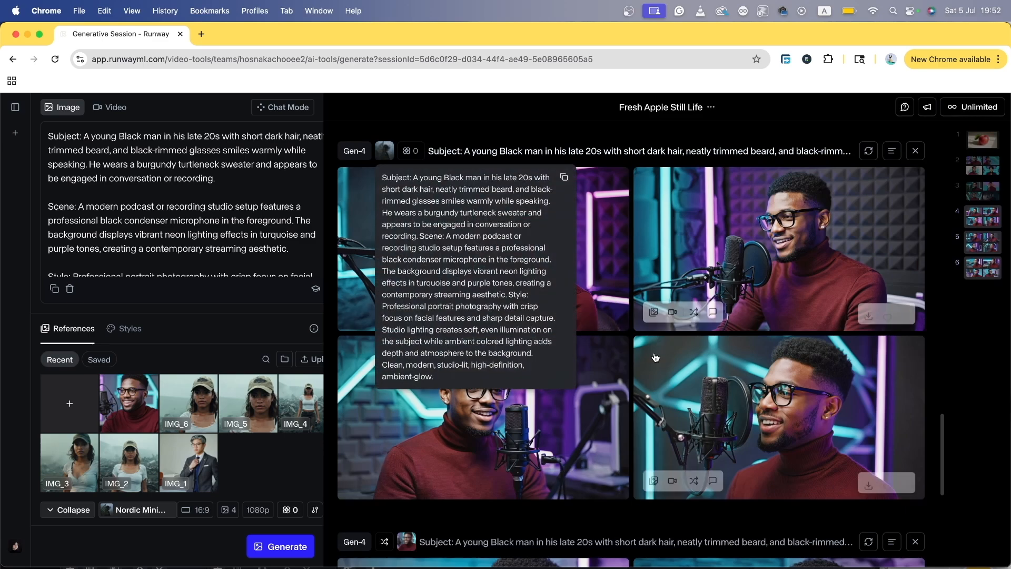
scroll(512, 387, down, 5)
scroll(512, 388, down, 2)
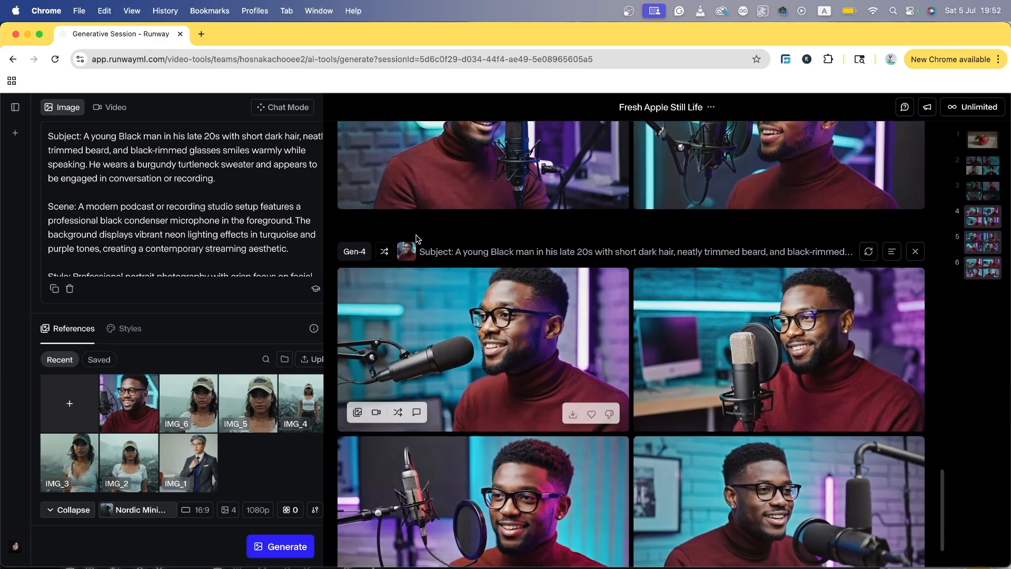
mouse_move(379, 258)
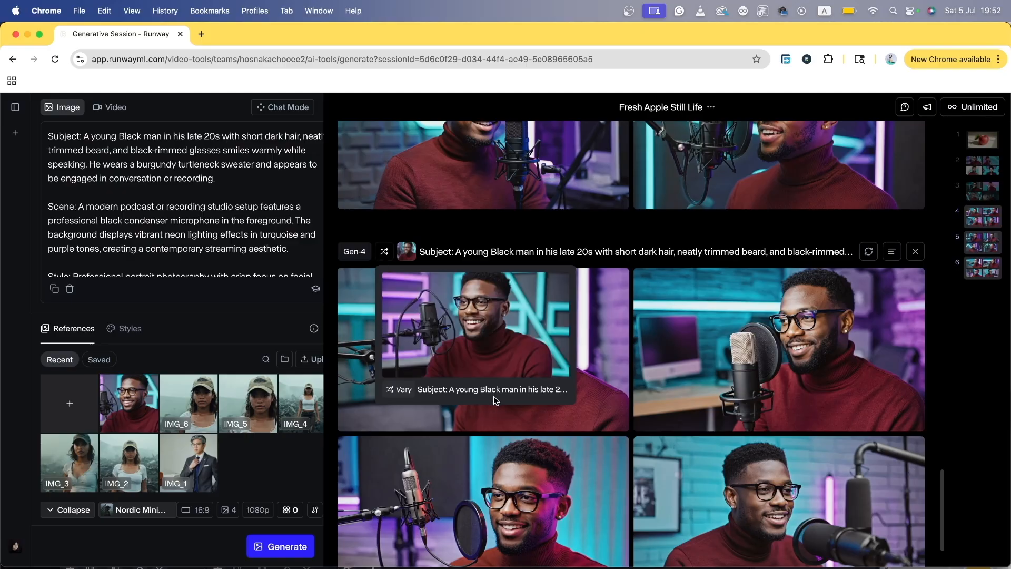
scroll(662, 427, down, 3)
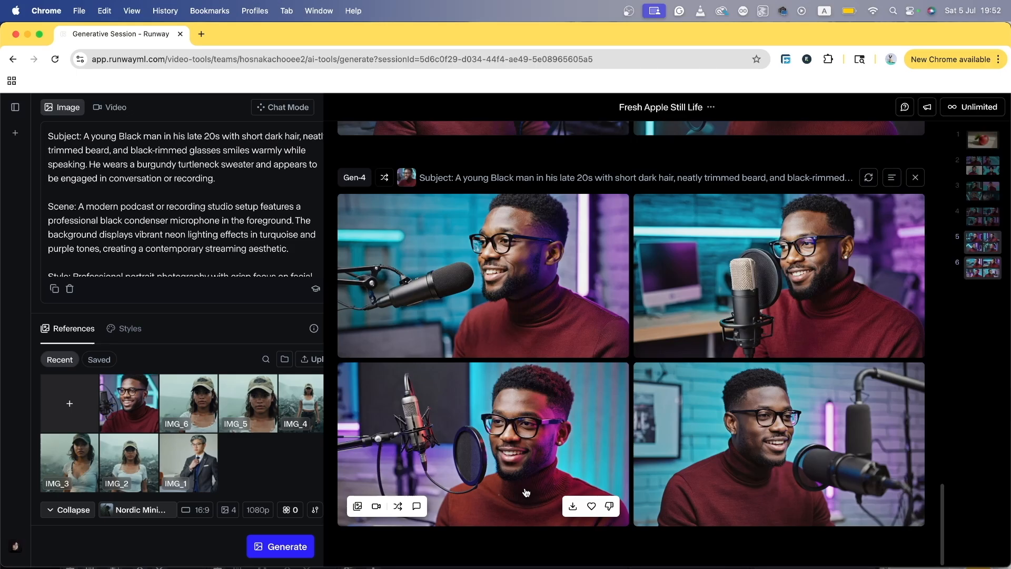
scroll(864, 255, up, 5)
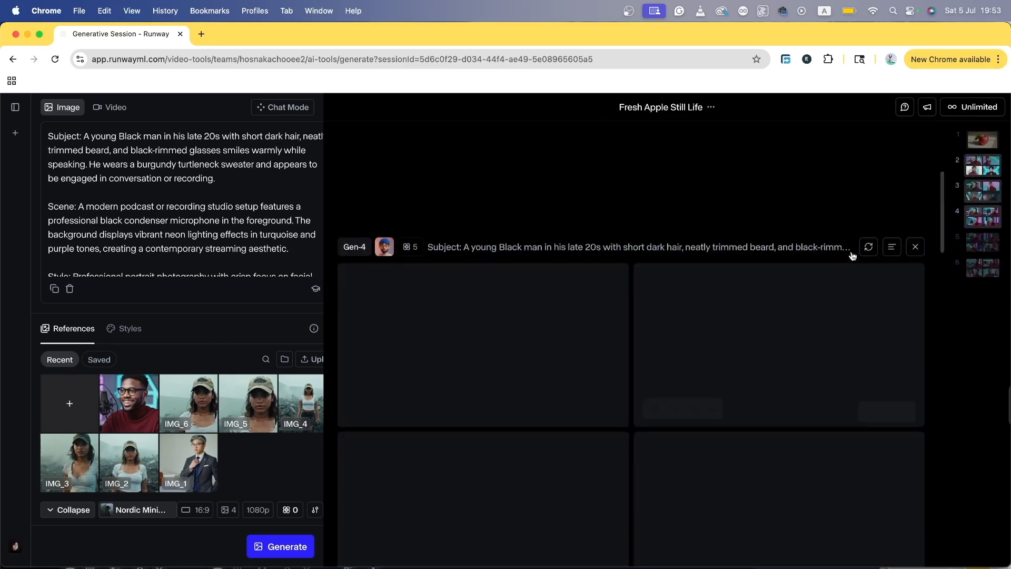
scroll(853, 255, up, 5)
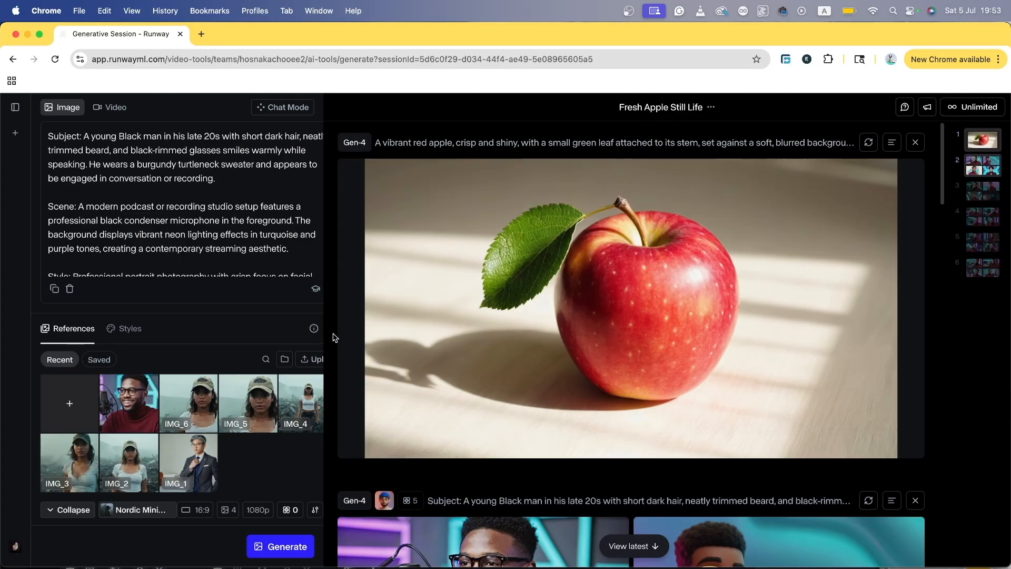
Rename the session to "my project".
drag(622, 102, 712, 115)
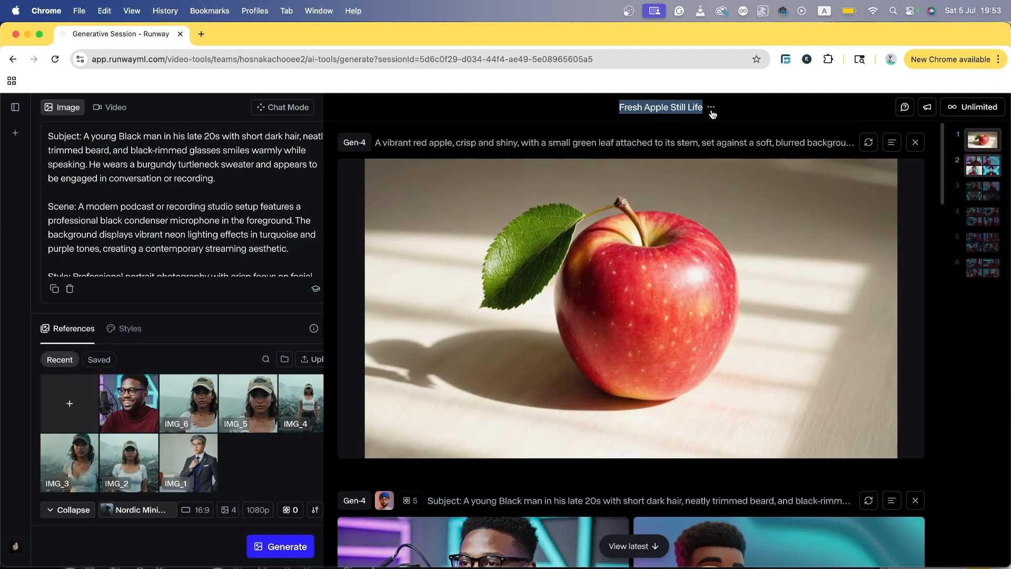
click(712, 112)
click(736, 135)
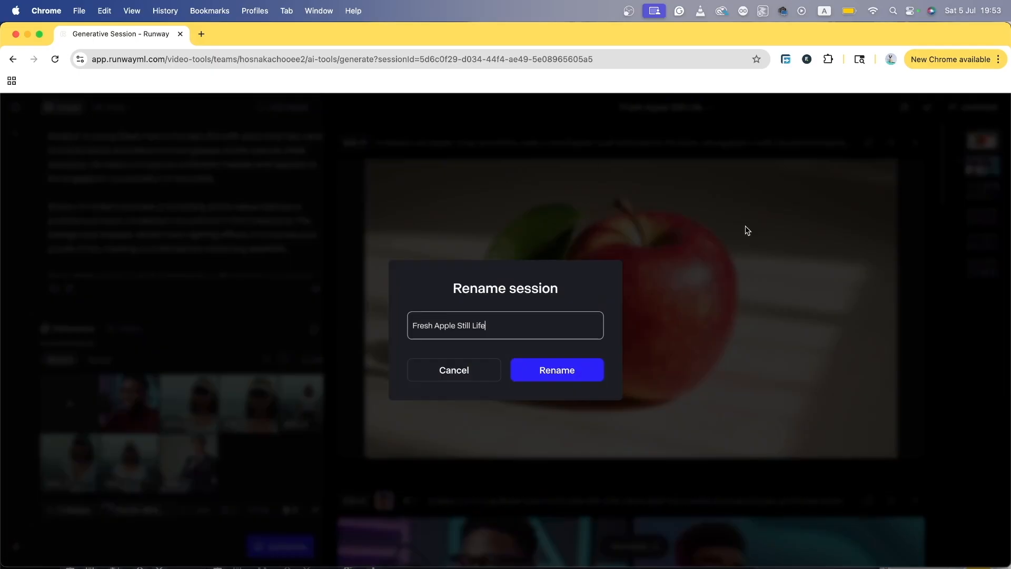
triple_click(555, 324)
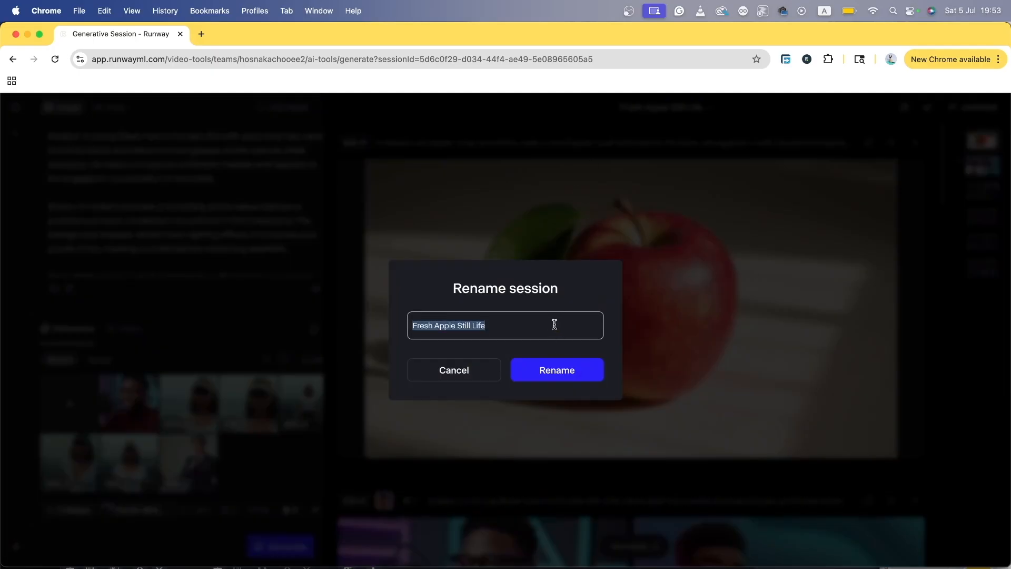
text(my project)
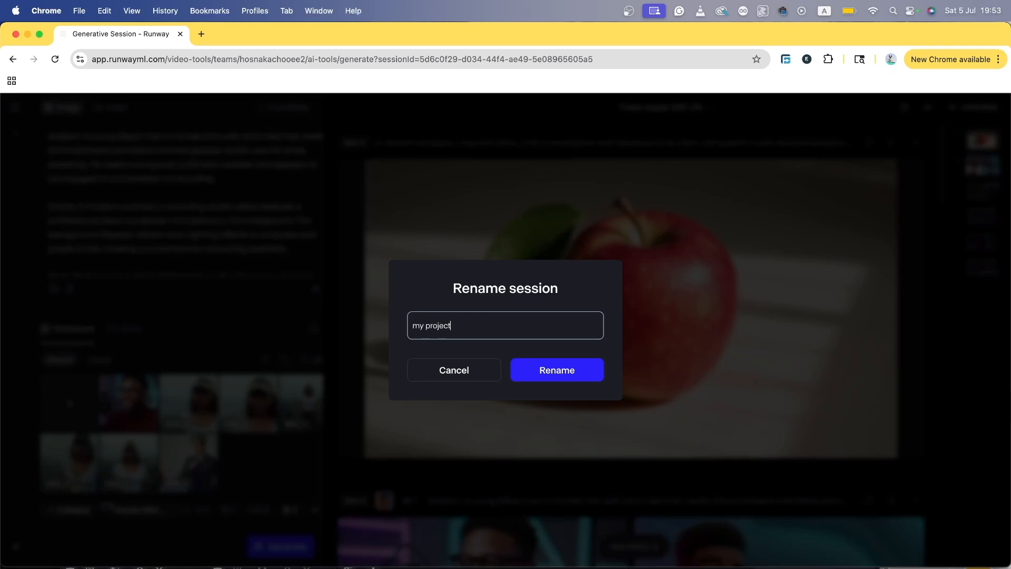
key(Return)
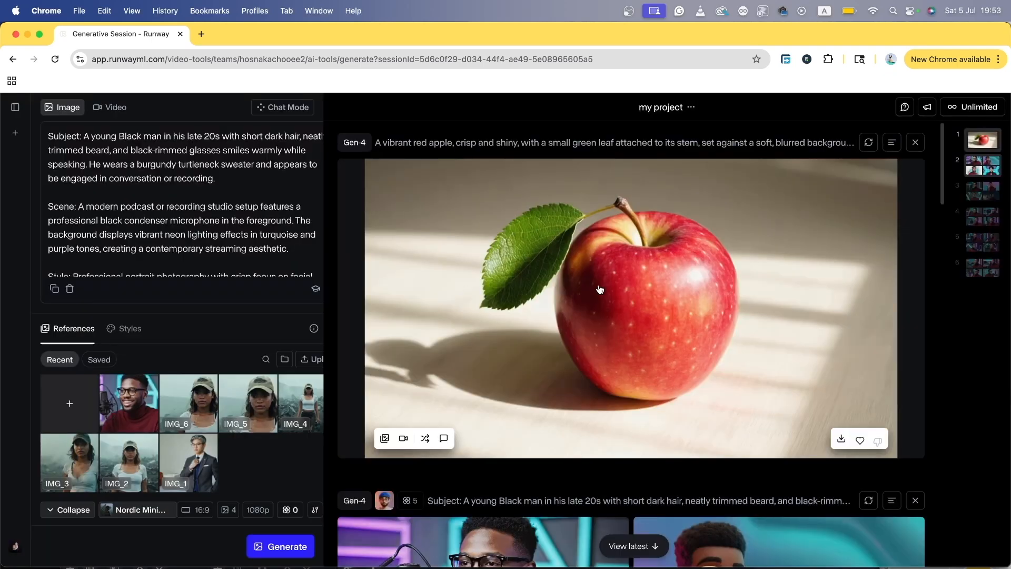
Look at the options available for the "my project" session.
click(691, 108)
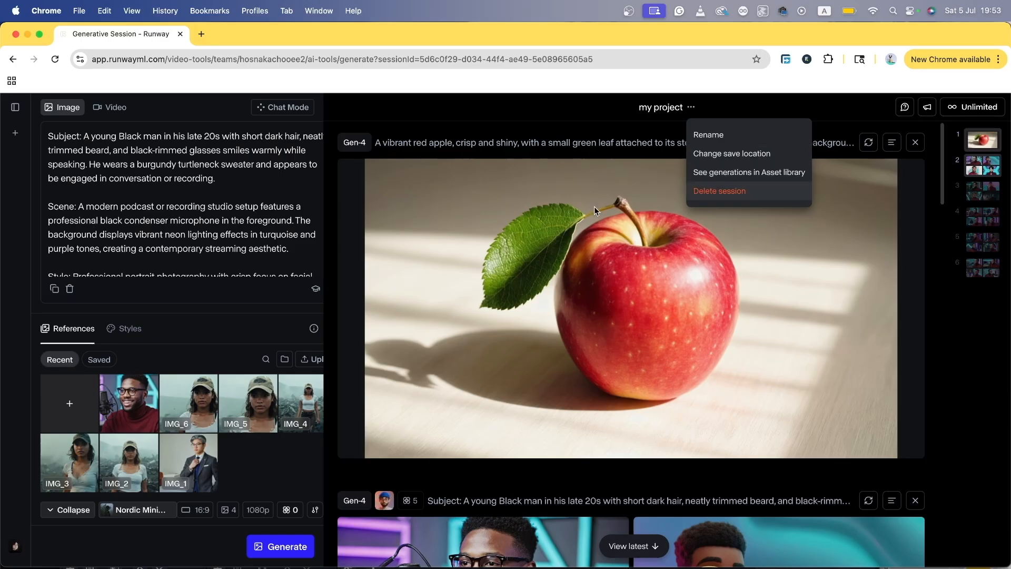
click(828, 113)
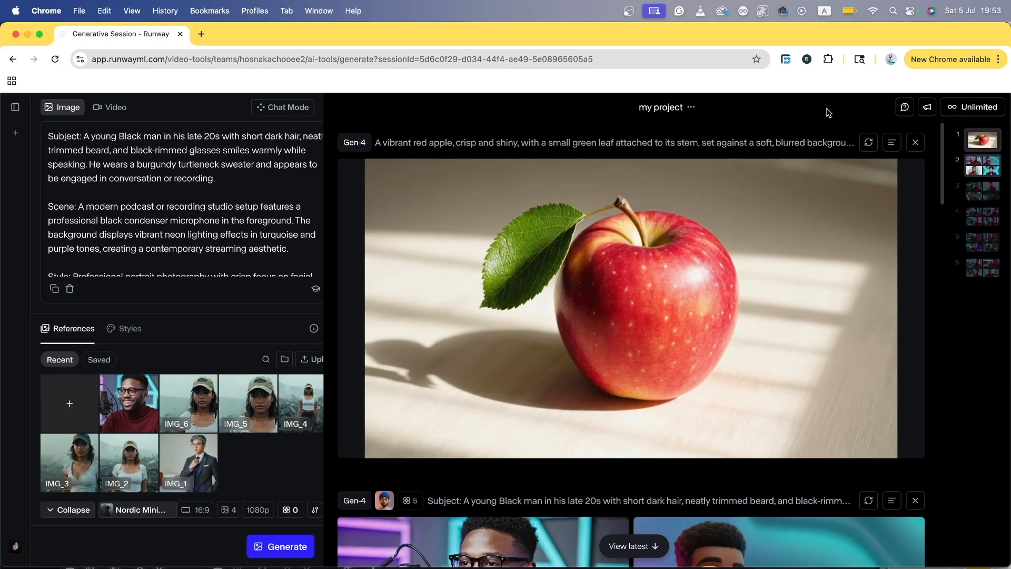
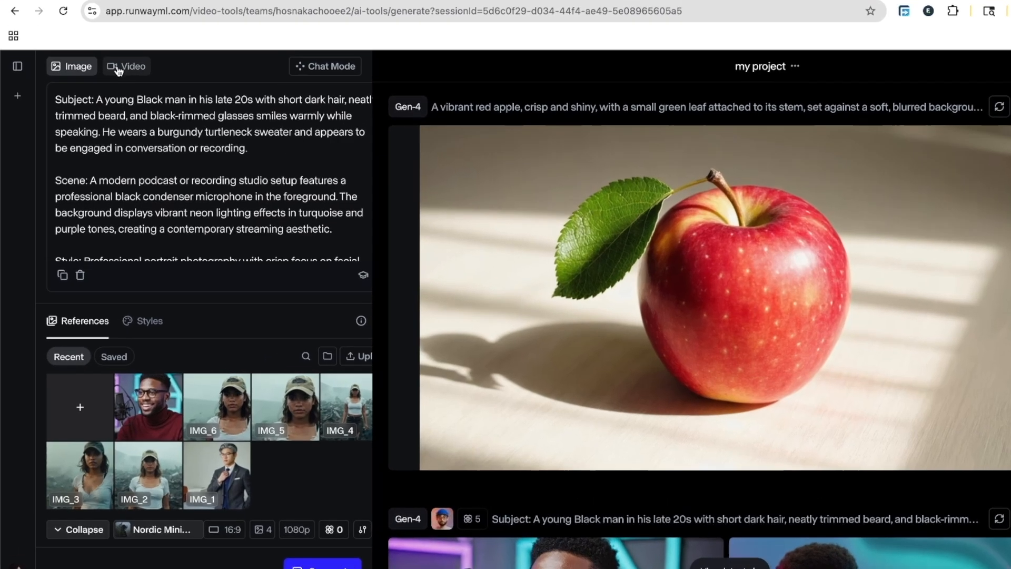
Switch the session from Image to Video generation, comparing the two modes.
click(104, 108)
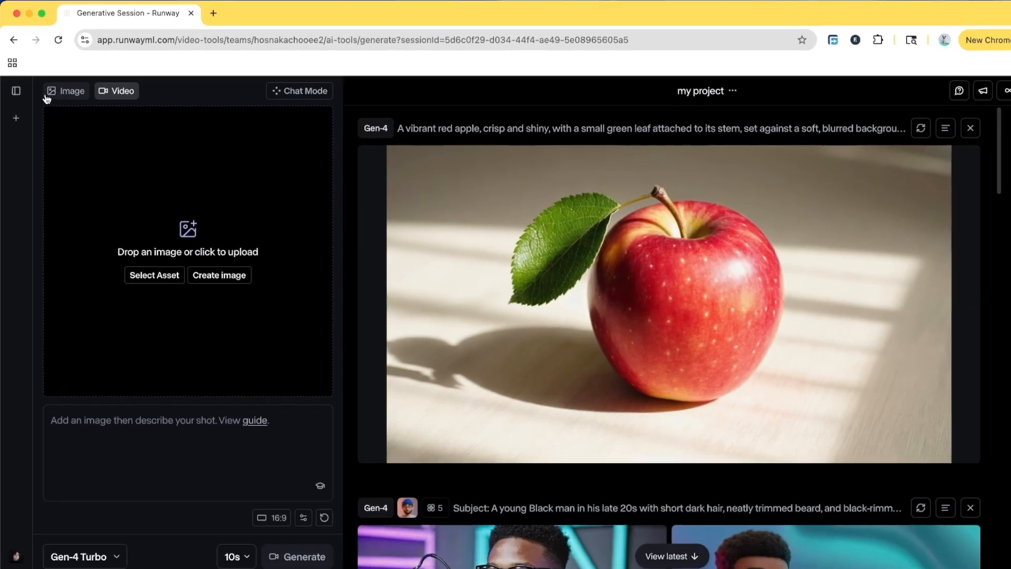
click(79, 45)
click(97, 108)
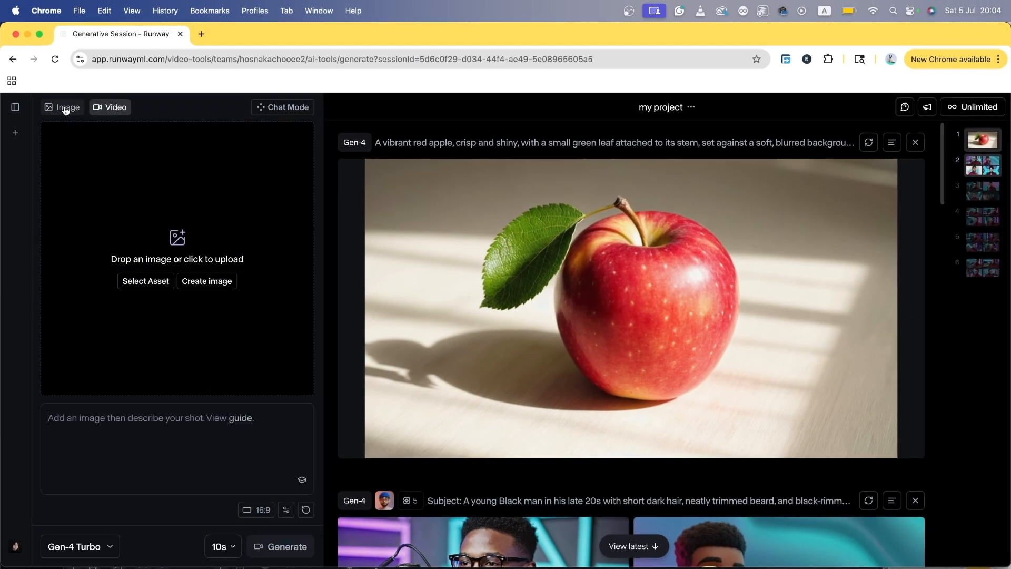
click(64, 108)
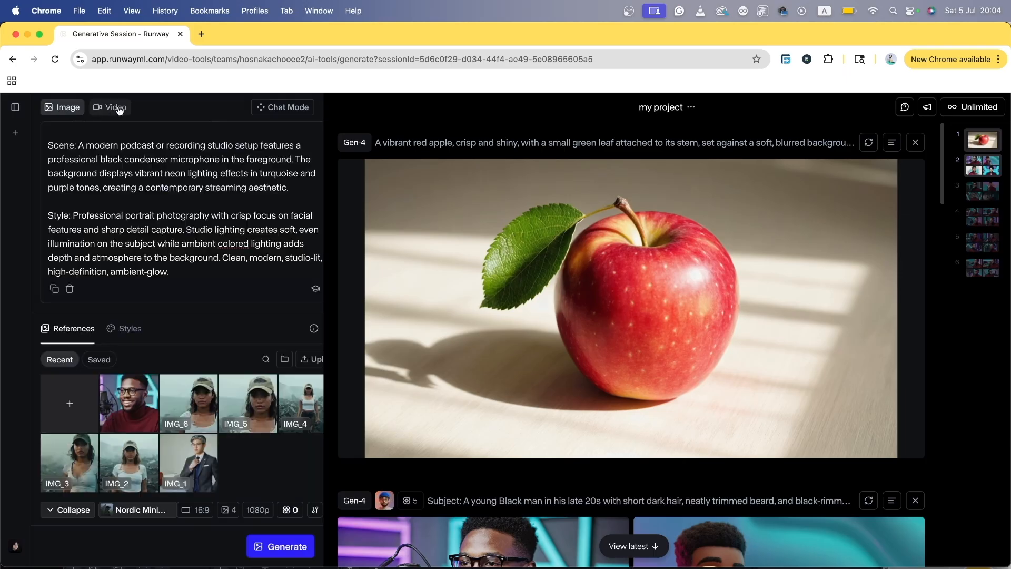
click(118, 109)
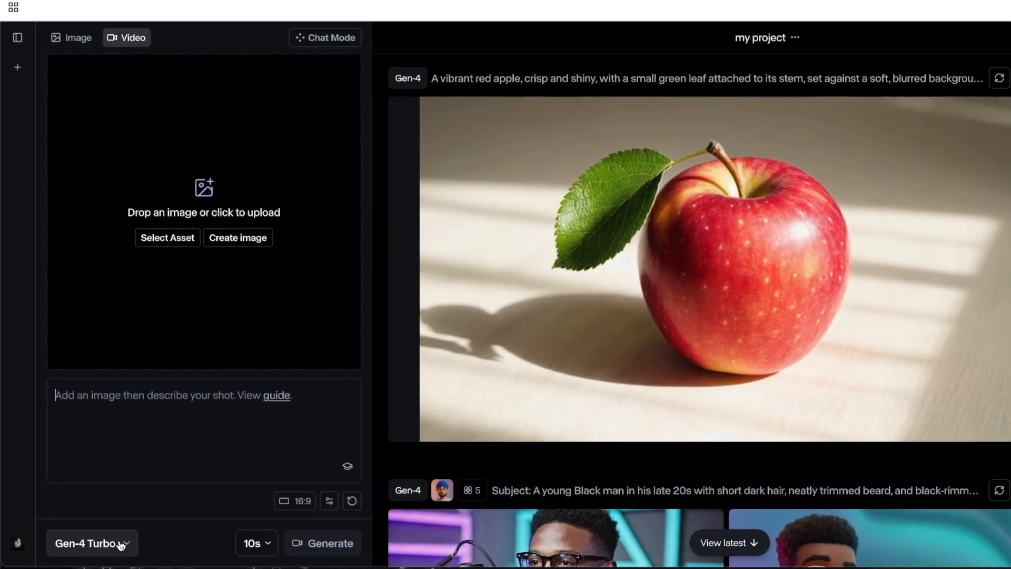
Look through the available video models, including the previous Gen-3 models.
click(126, 547)
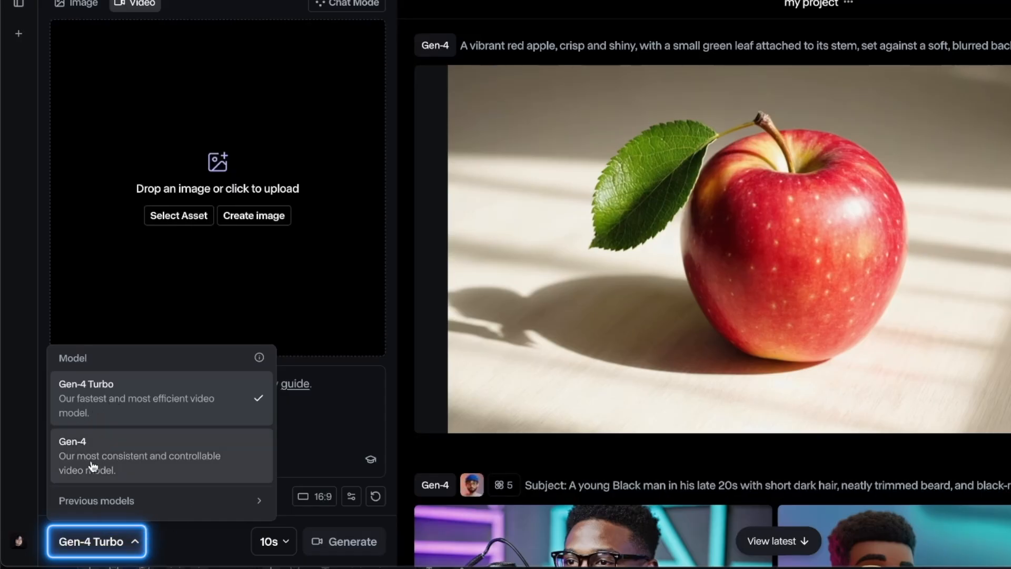
click(105, 500)
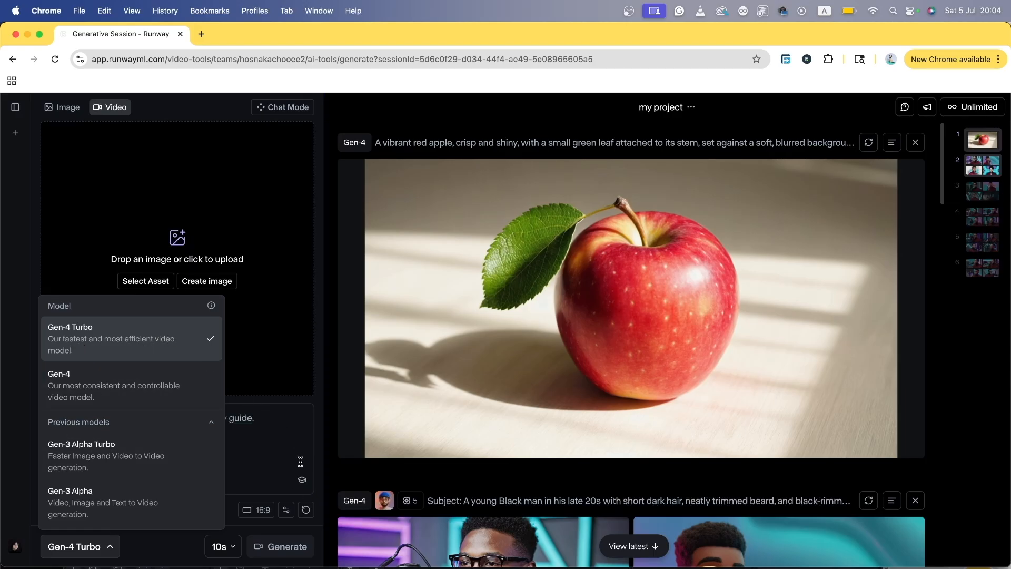
click(290, 443)
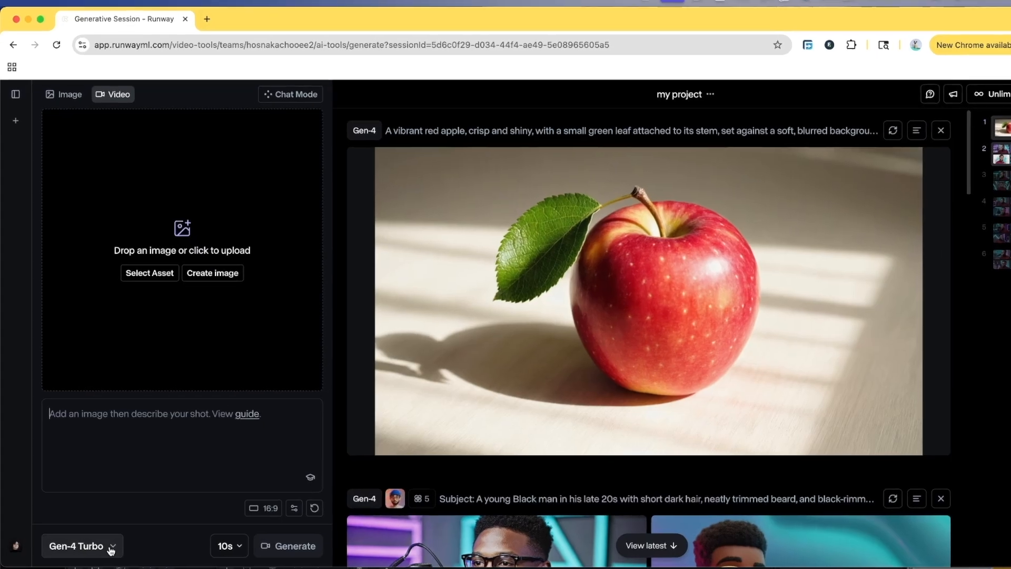
Choose the Gen-3 Alpha video model and enter the prompt "video of a giraffe".
click(77, 548)
click(132, 519)
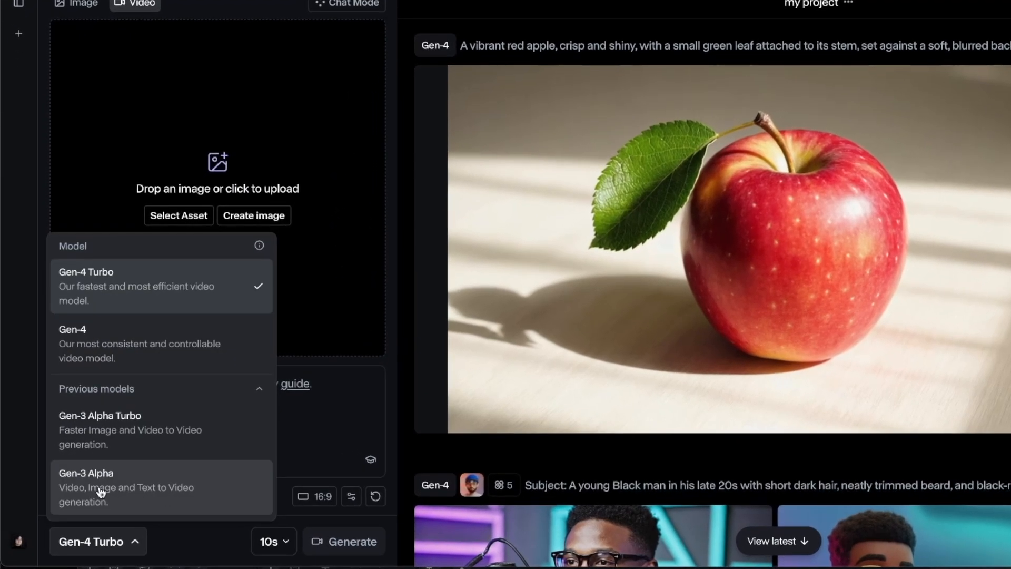
click(136, 500)
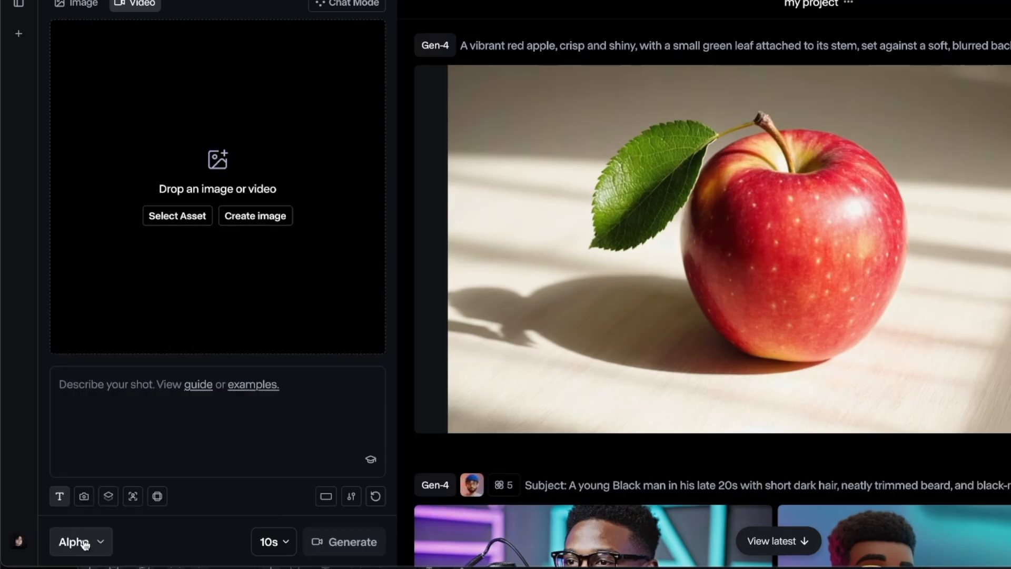
click(101, 419)
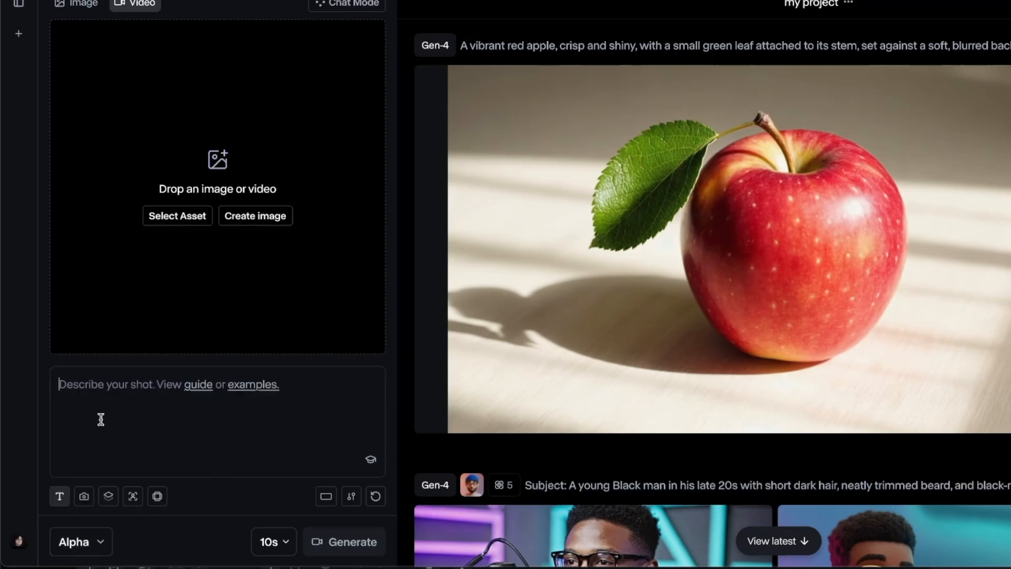
text(video of)
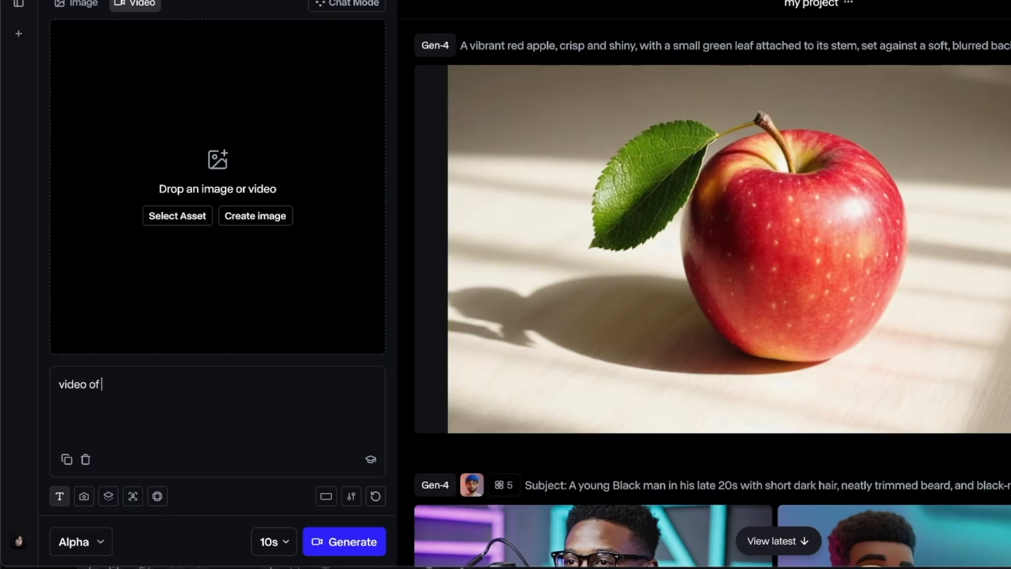
text( a giraffe)
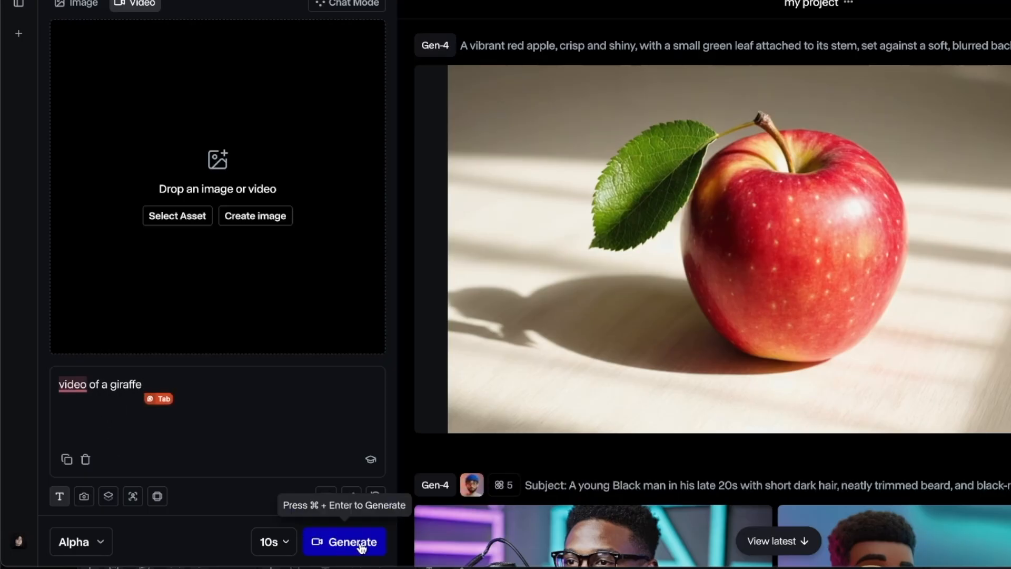
Try Gen-4 Turbo with the text-only prompt and return to the Gen-3 Alpha model.
click(95, 543)
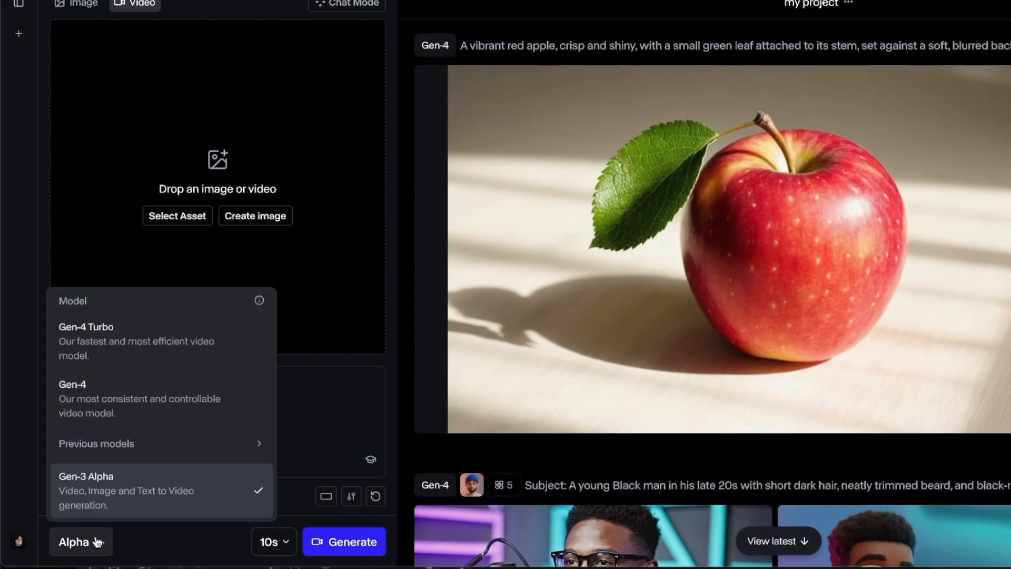
click(164, 339)
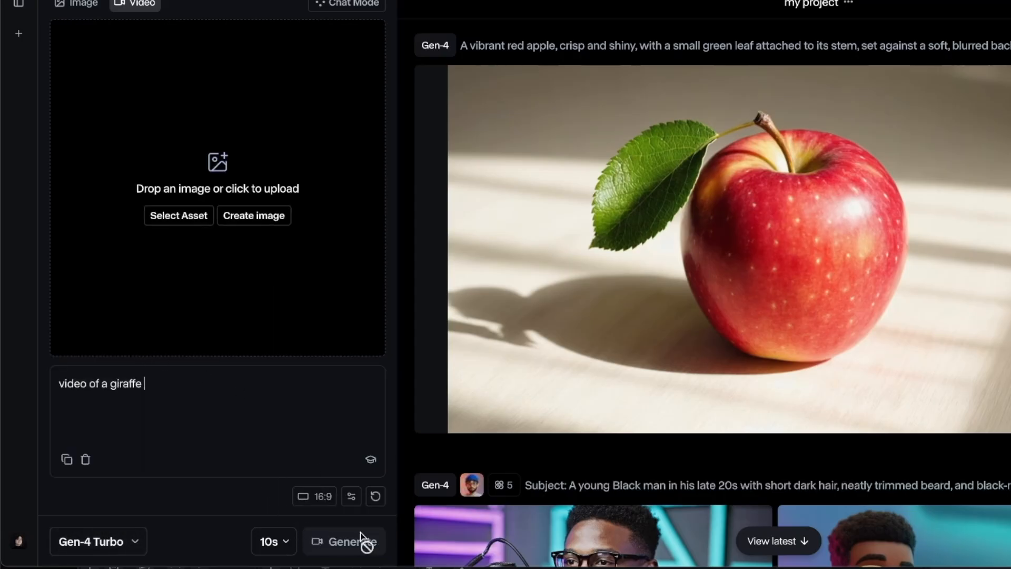
click(131, 544)
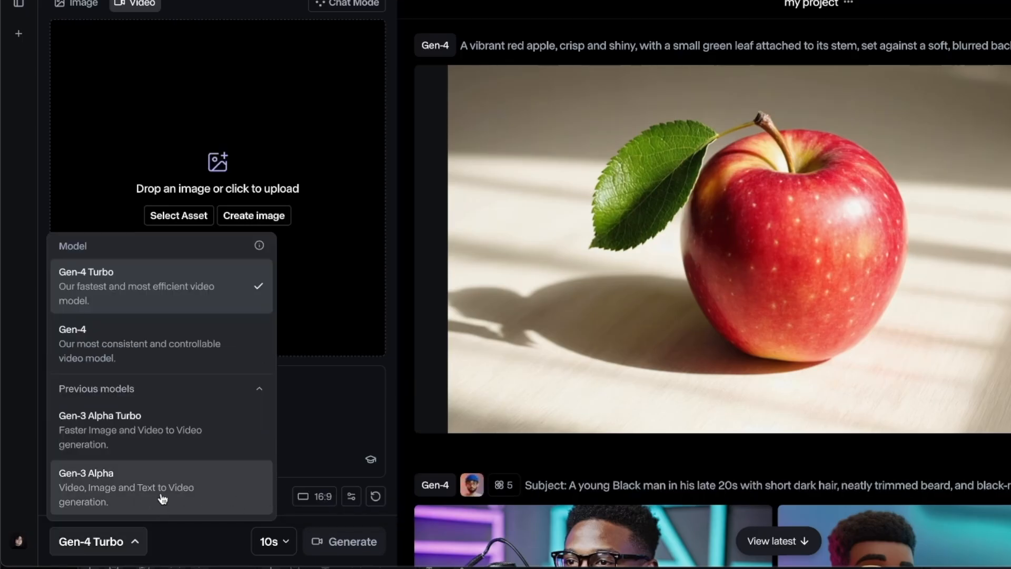
click(160, 496)
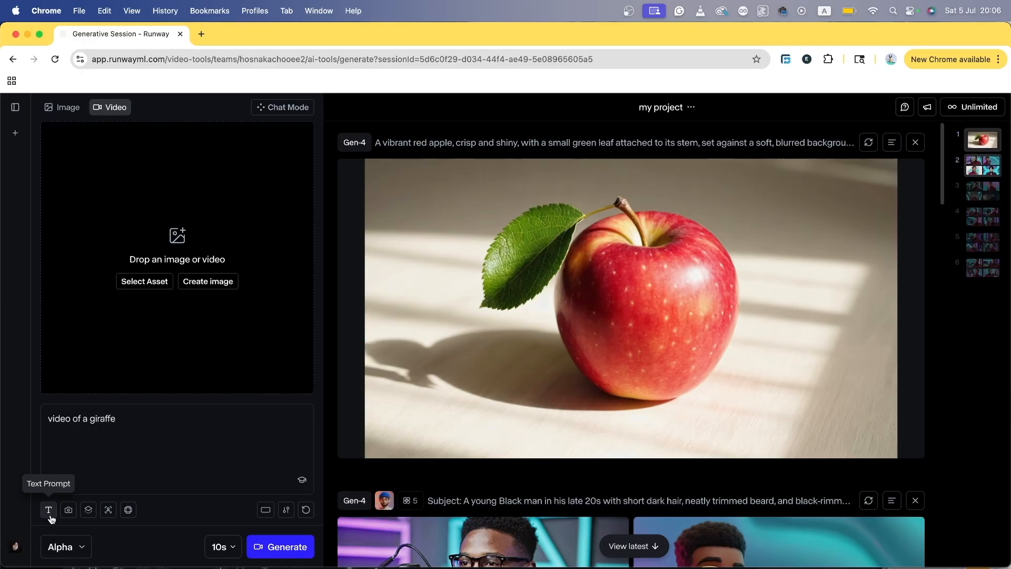
Examine the text prompt and the Camera Control option of the Gen-3 Alpha model.
drag(117, 418, 47, 419)
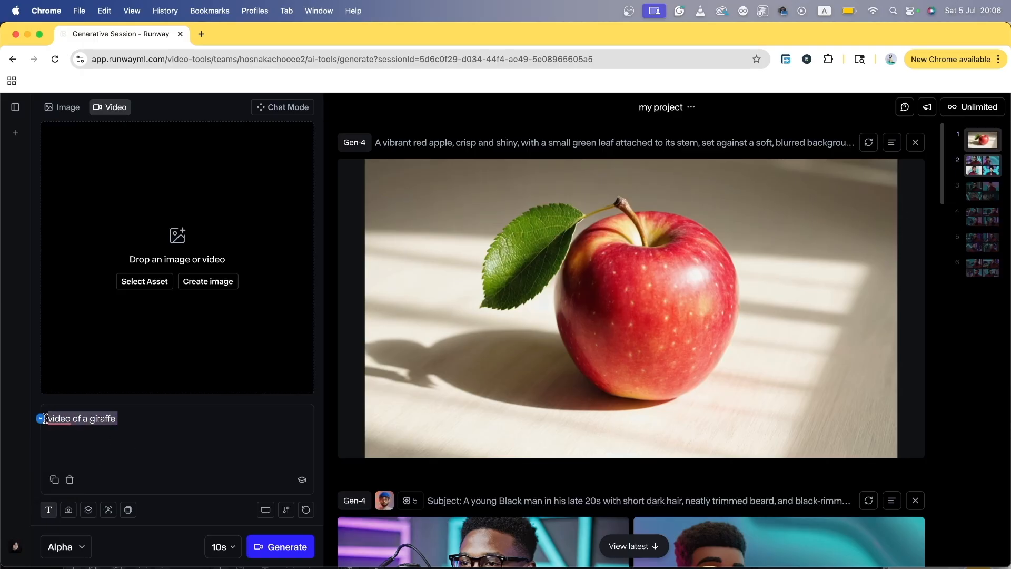
click(41, 418)
click(138, 457)
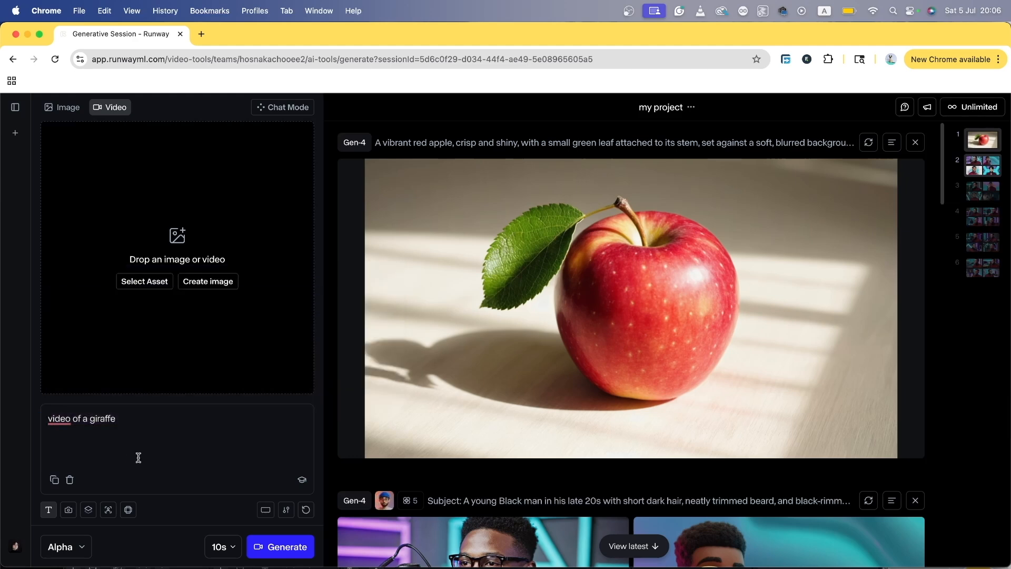
click(69, 510)
click(65, 555)
click(104, 387)
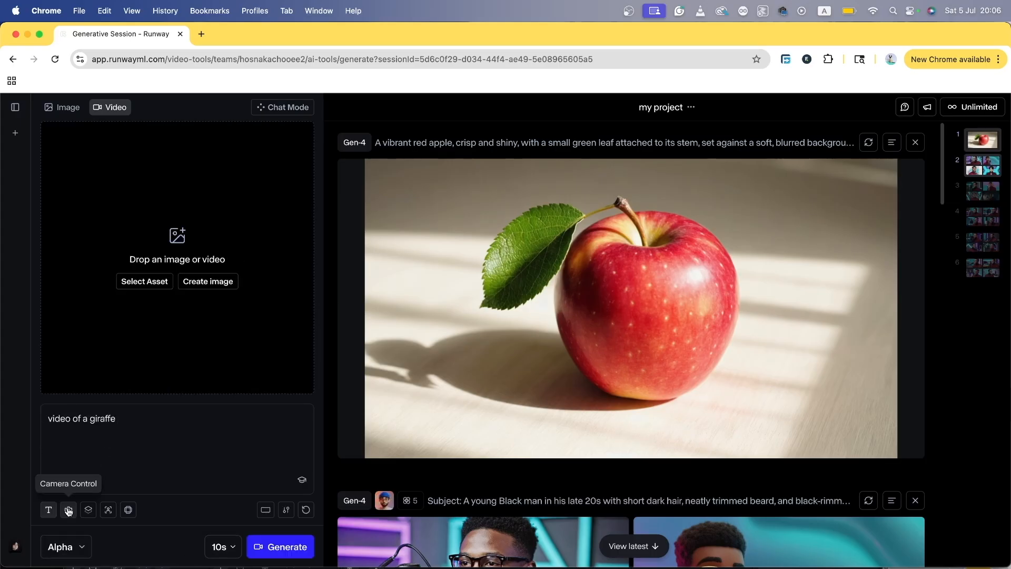
click(68, 510)
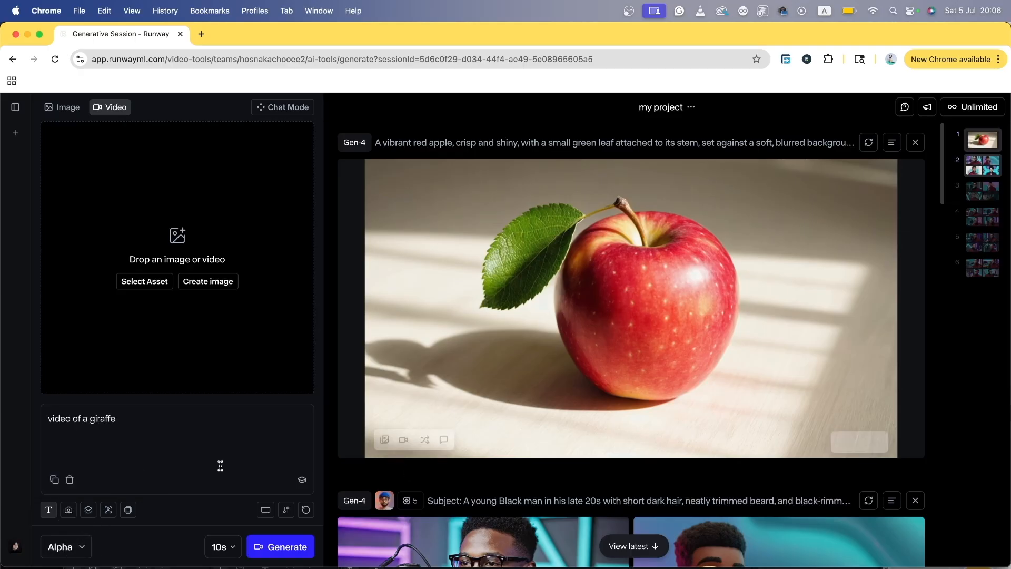
Browse the example prompt presets and apply the Surreal levitation preset.
click(90, 511)
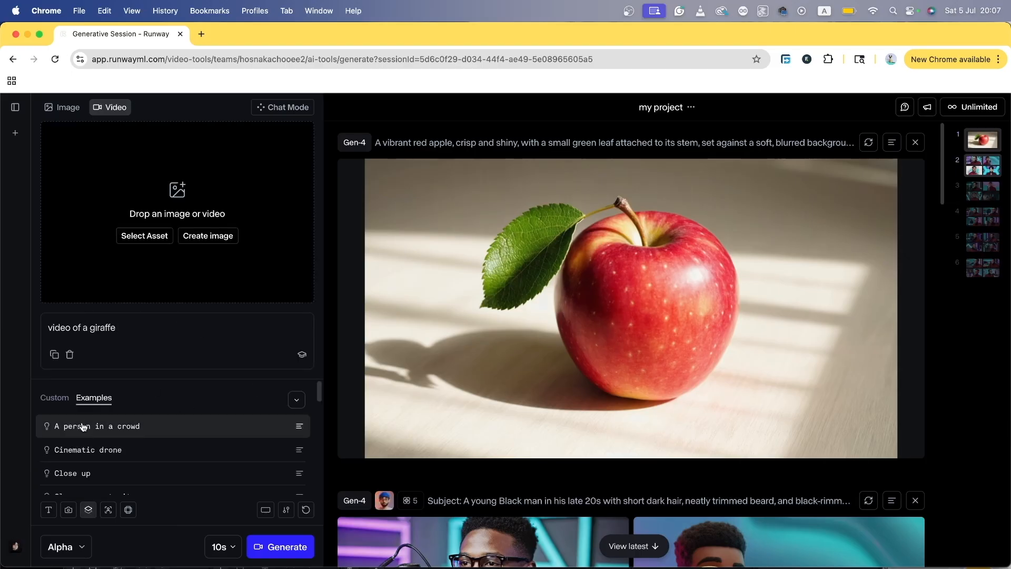
scroll(86, 469, down, 10)
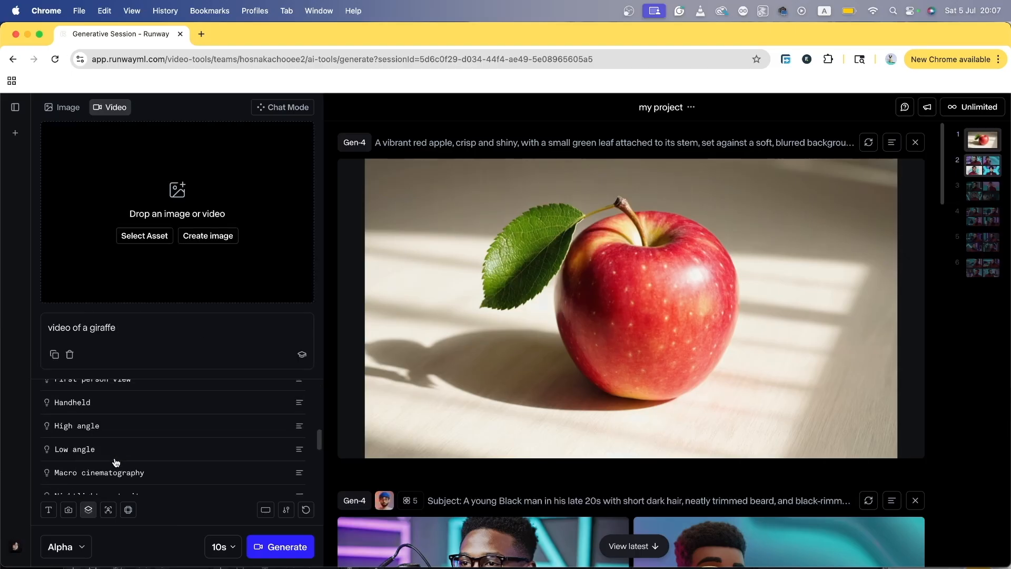
click(299, 453)
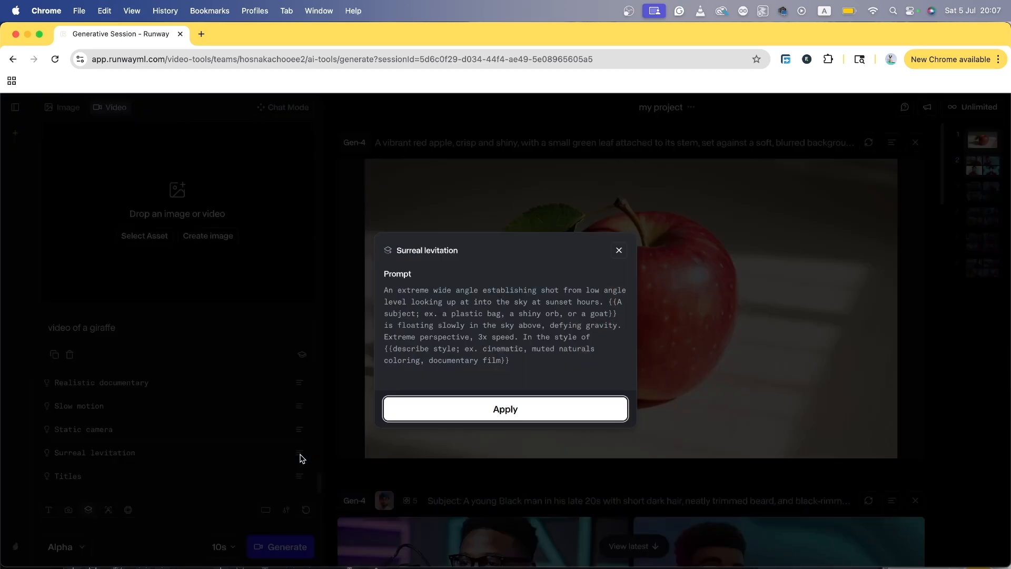
drag(540, 366, 380, 289)
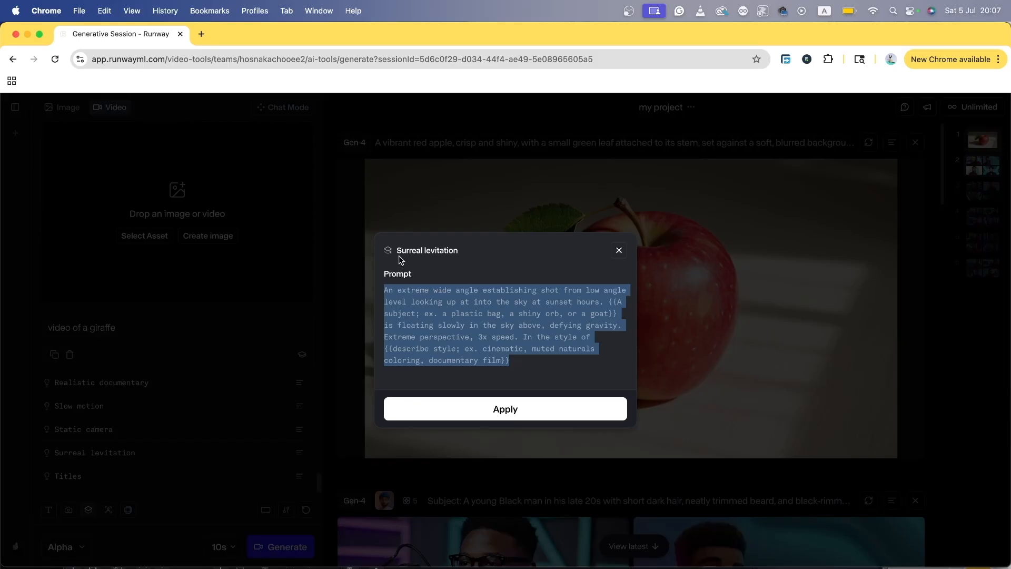
drag(399, 252, 454, 259)
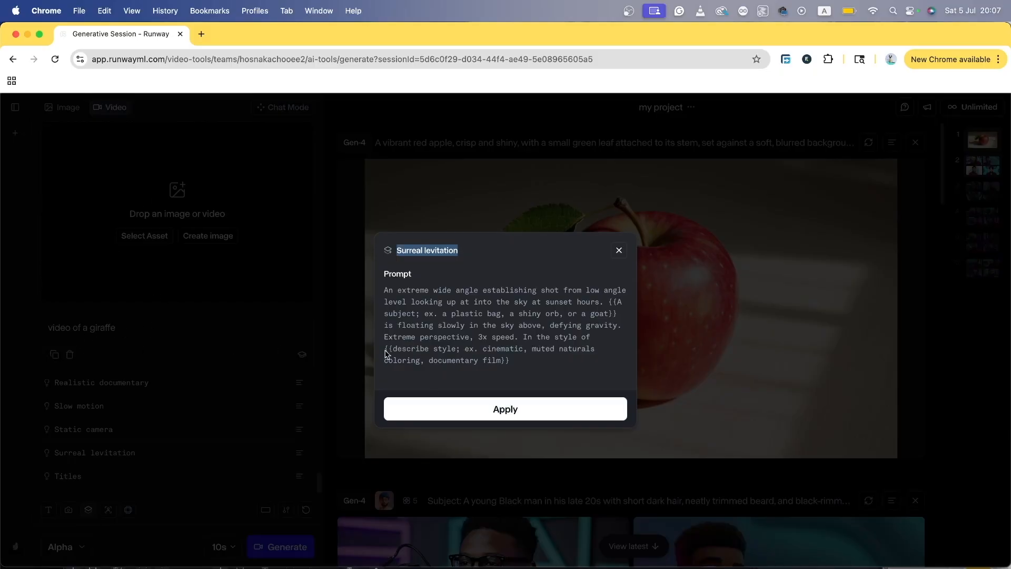
click(537, 413)
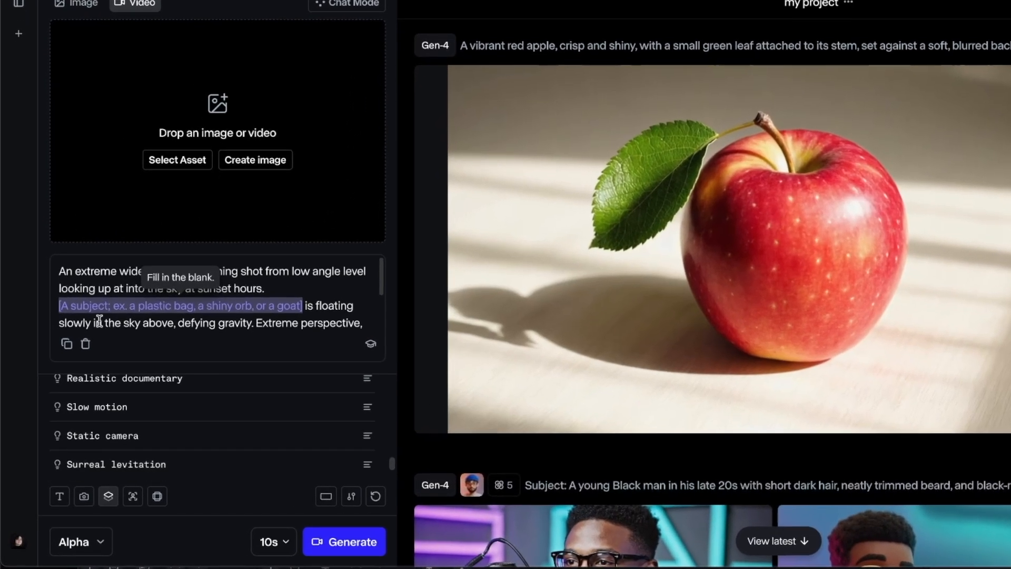
Fill the Surreal levitation prompt's blanks with "a dog" as the subject and "cinematic" as the style.
click(84, 337)
scroll(173, 307, down, 3)
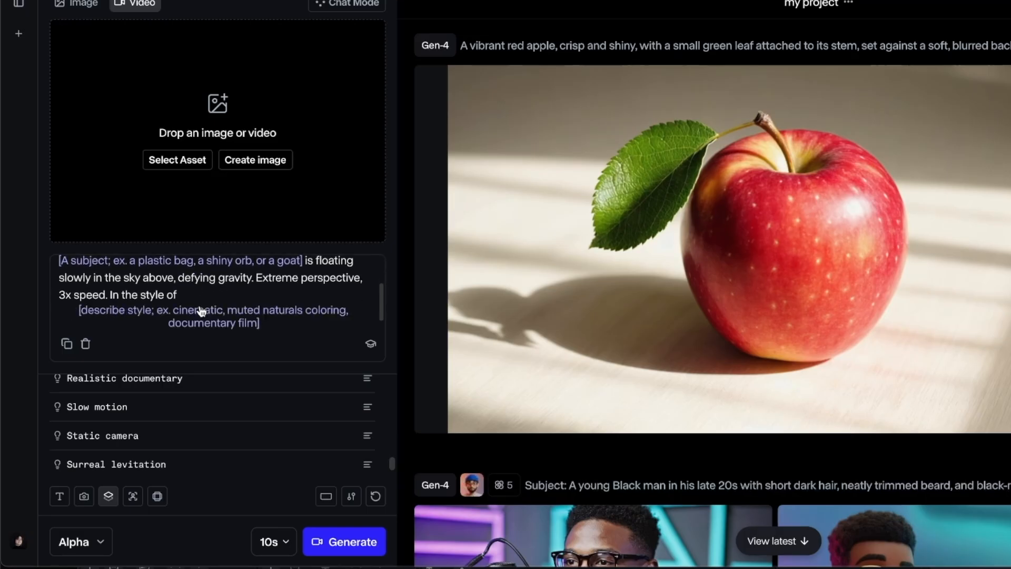
scroll(265, 304, up, 5)
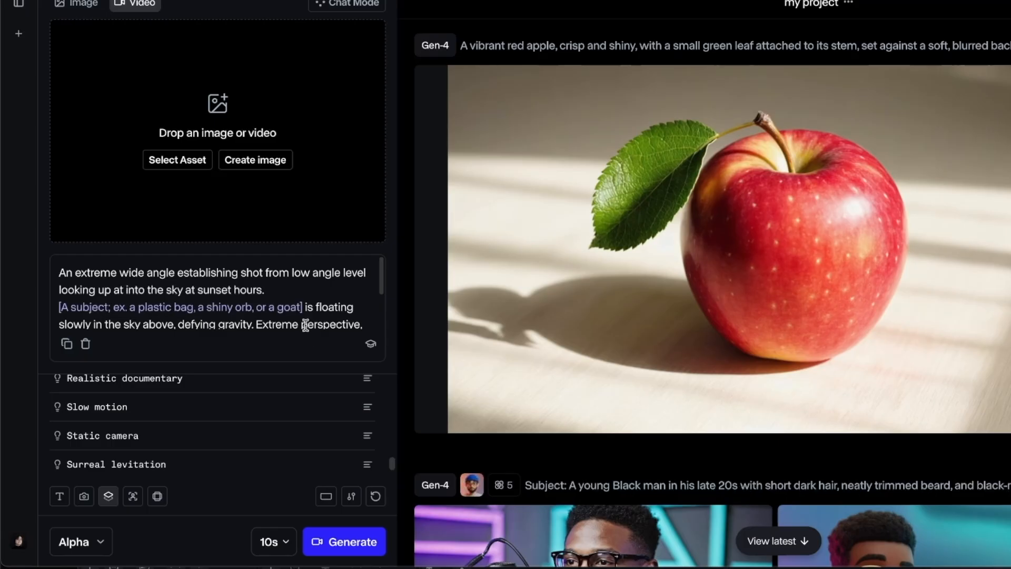
click(304, 306)
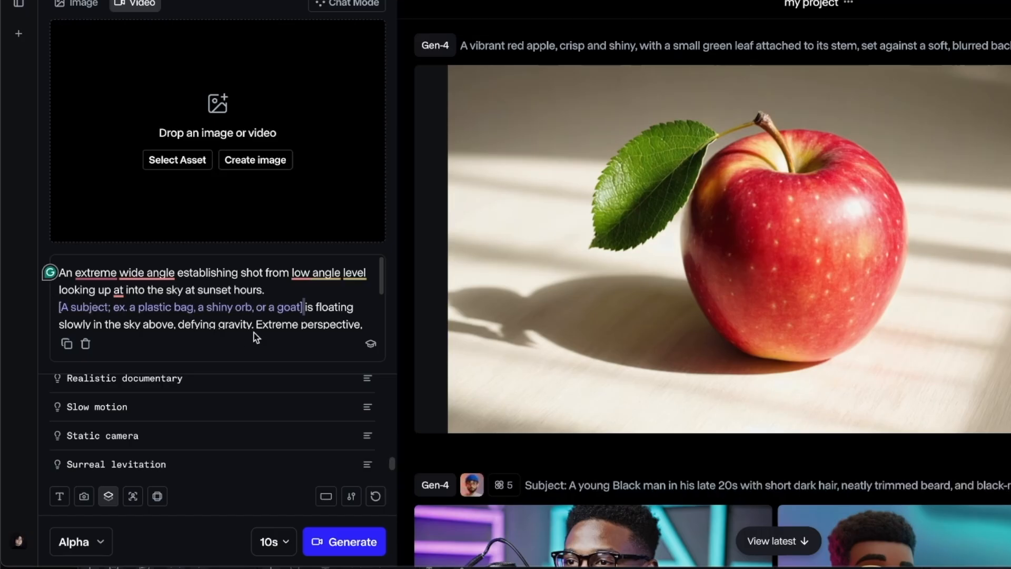
click(248, 307)
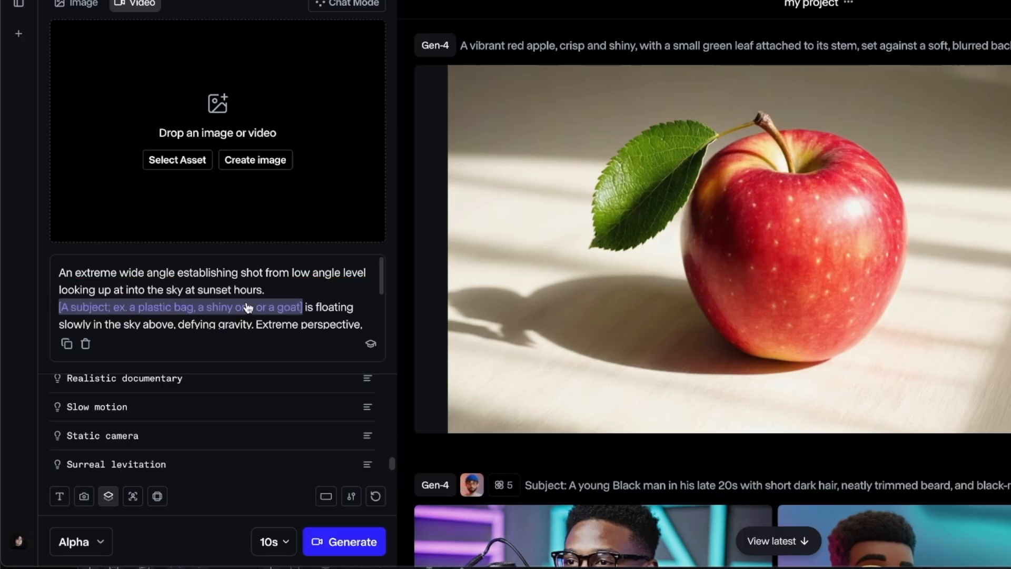
text(d)
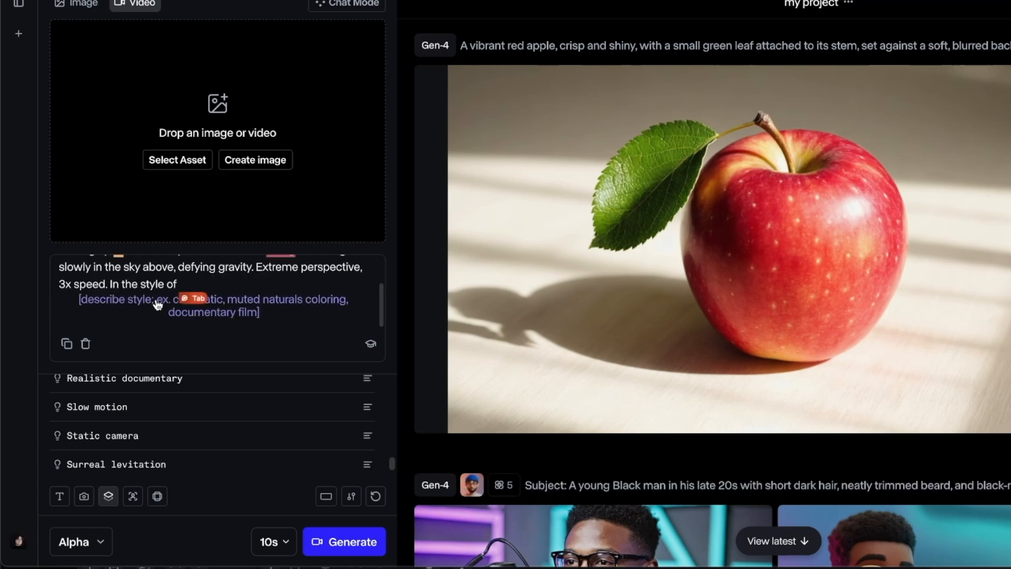
click(233, 308)
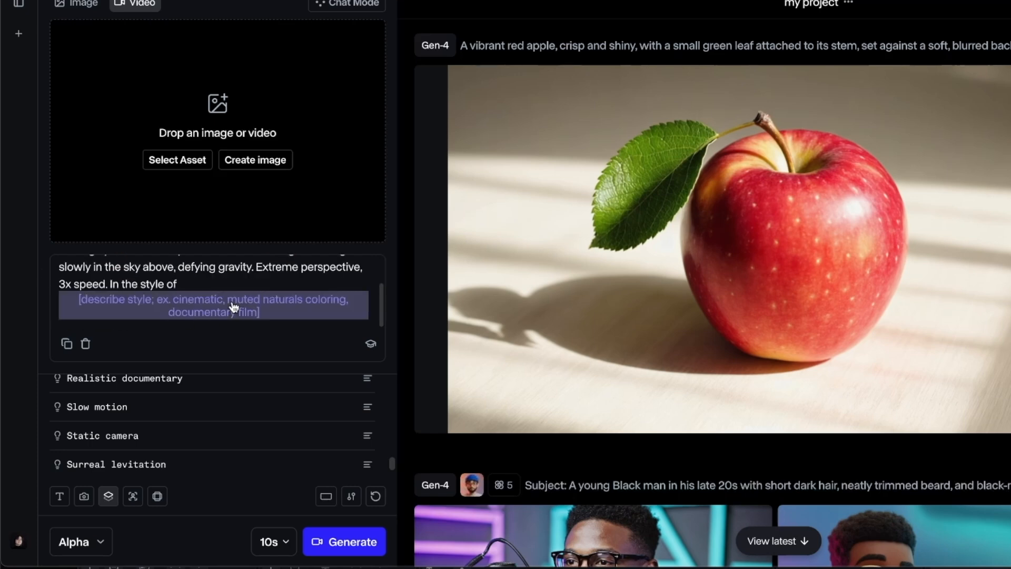
text(cinematic)
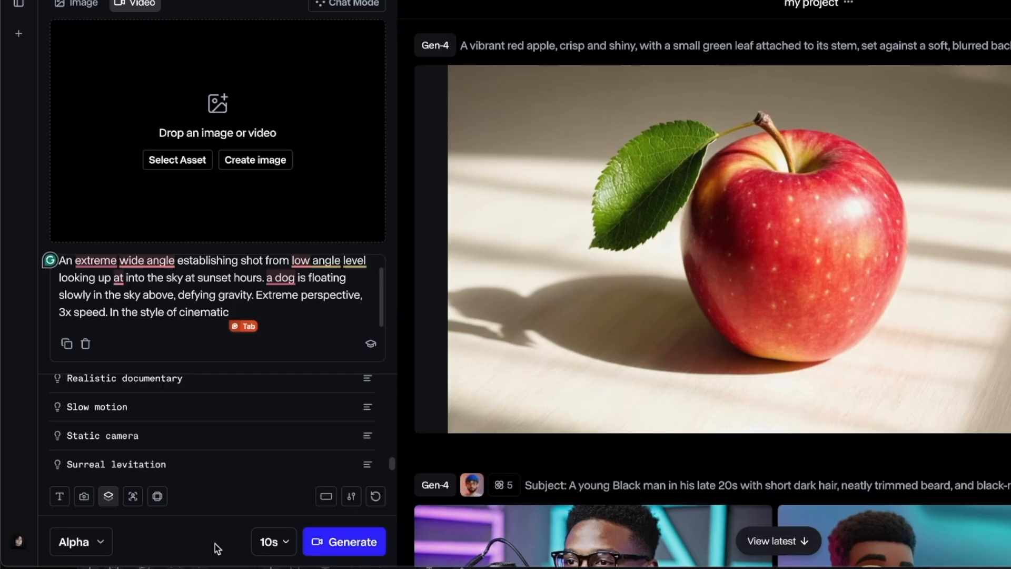
Choose a 10-second duration and generate the floating dog video.
click(268, 551)
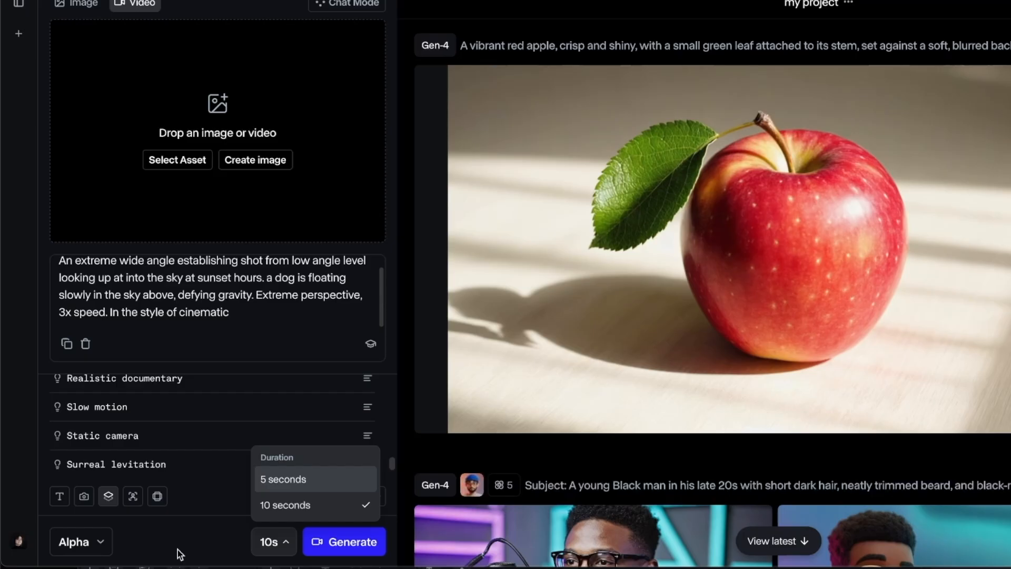
click(293, 505)
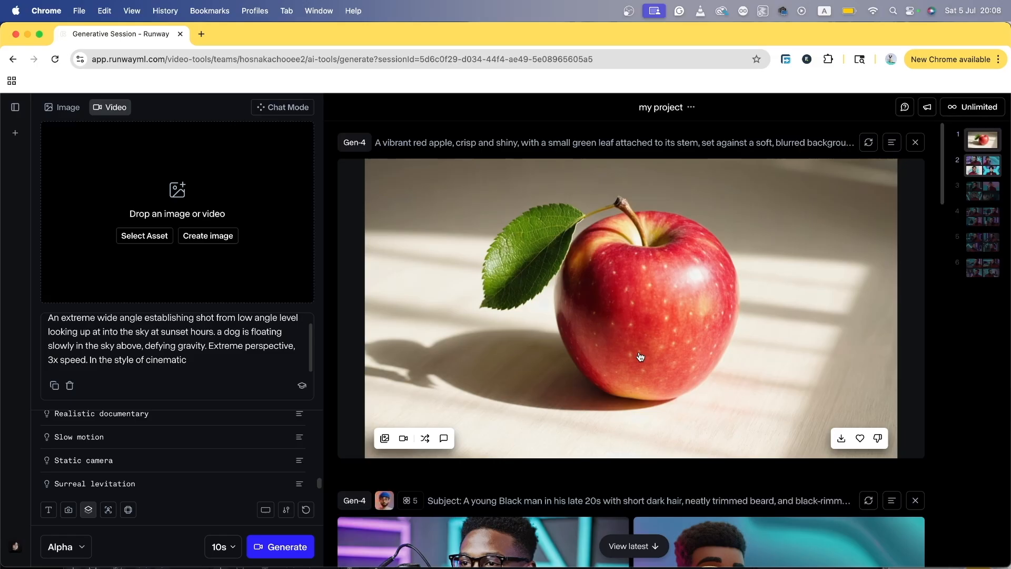
click(278, 550)
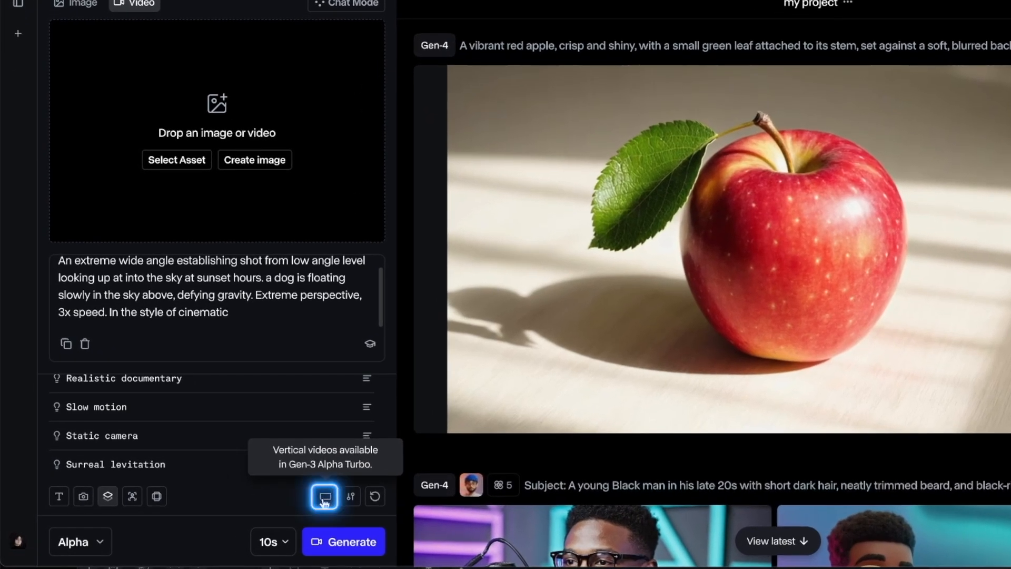
Check the generation settings, switch to the Gen-4 Turbo model and load the first podcaster image from the "my project" session.
click(352, 499)
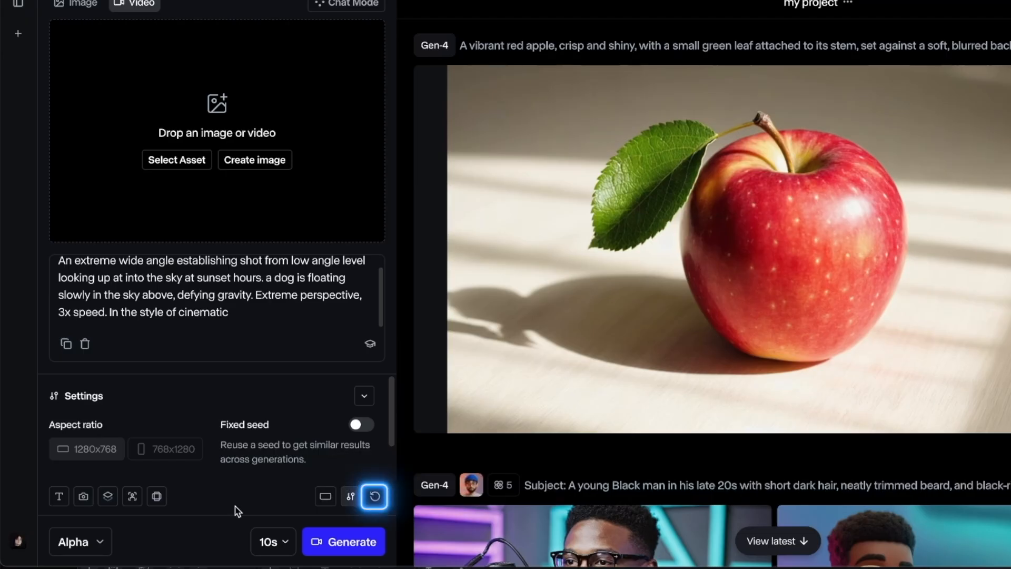
click(89, 548)
click(142, 355)
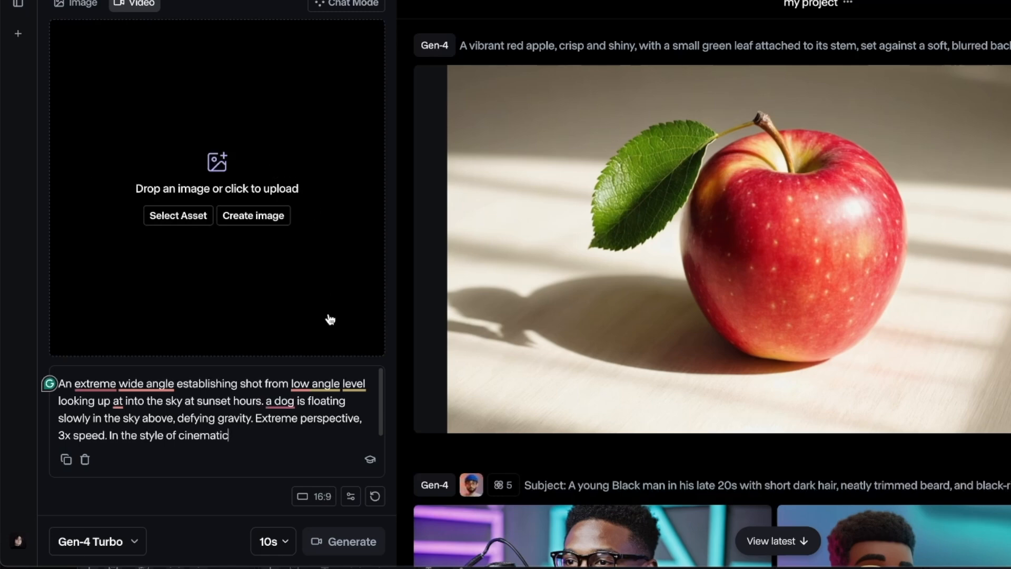
click(164, 216)
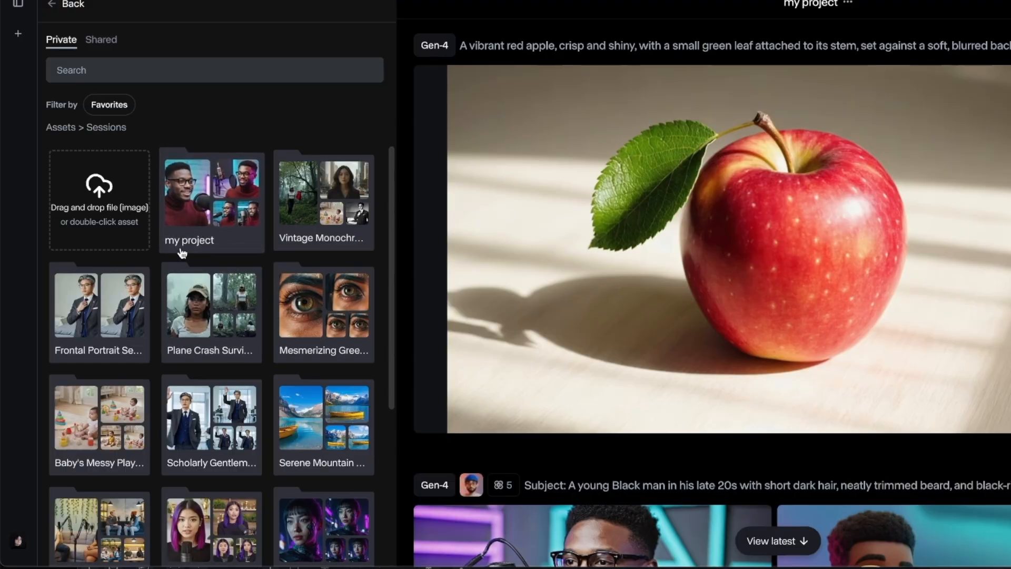
click(205, 213)
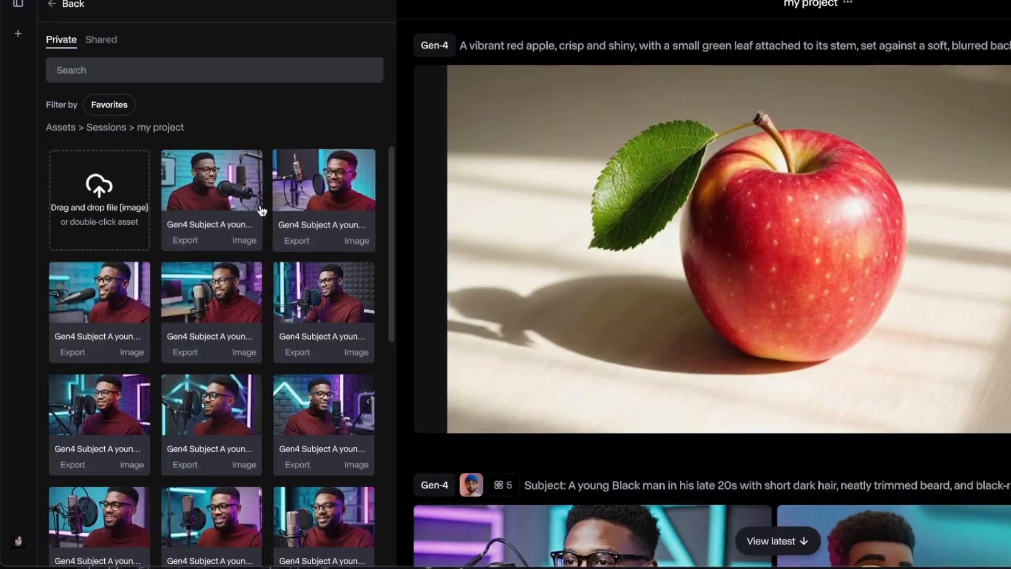
double_click(202, 216)
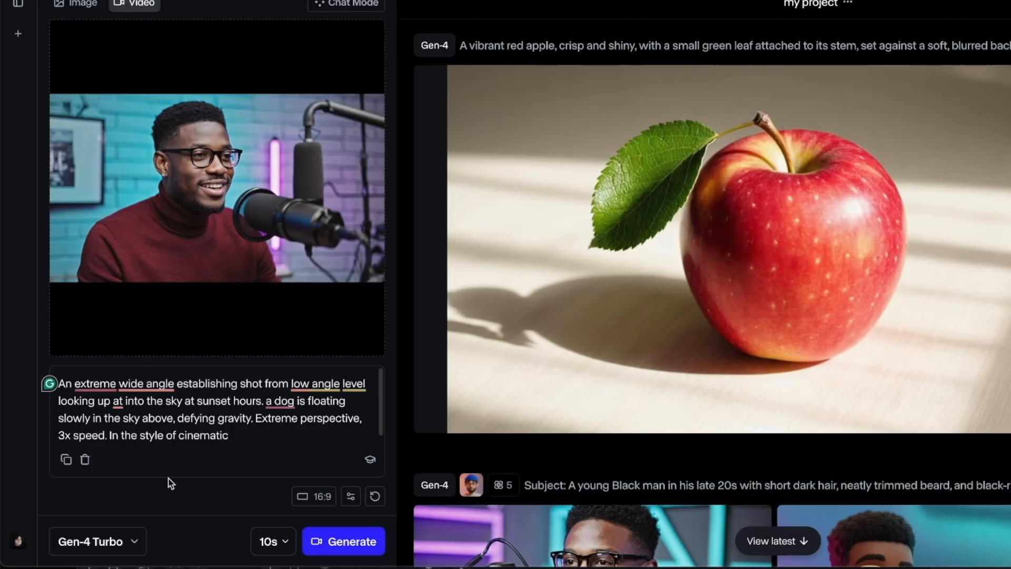
Crop the podcaster image to a 1:1 aspect ratio, zoomed in and repositioned around the man's face.
click(314, 497)
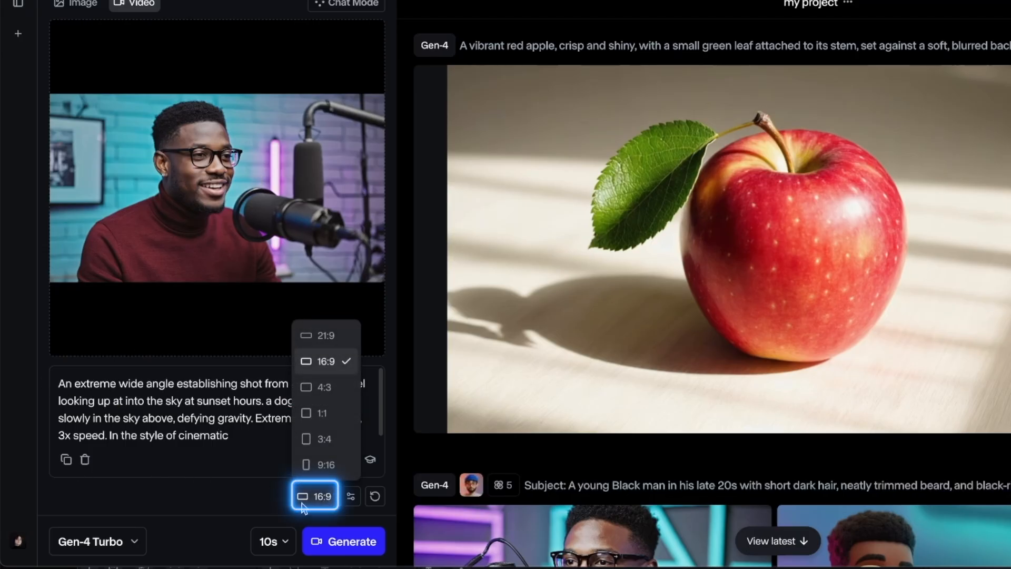
click(322, 415)
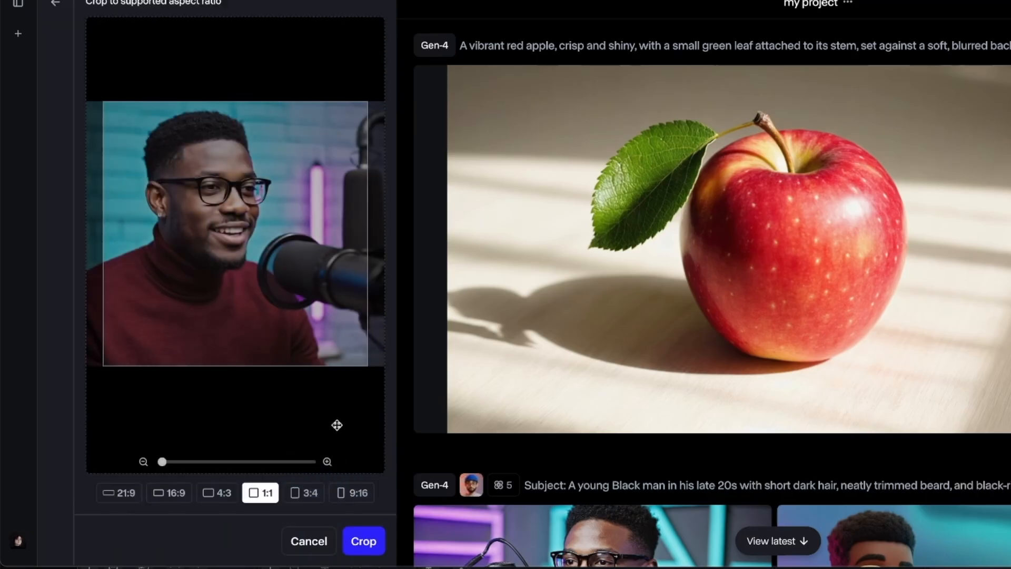
drag(199, 248, 247, 225)
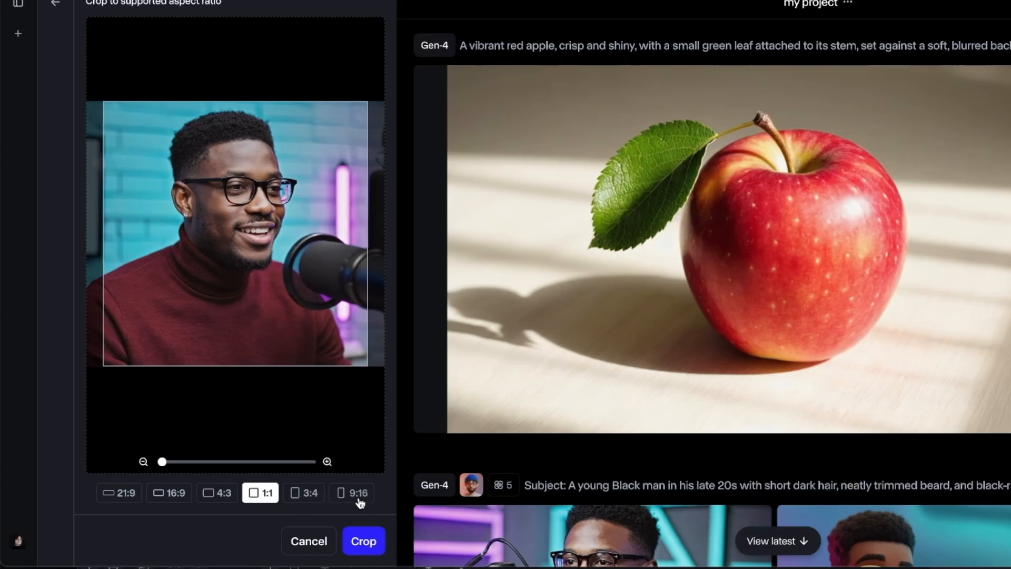
drag(163, 463, 237, 462)
drag(229, 215, 247, 259)
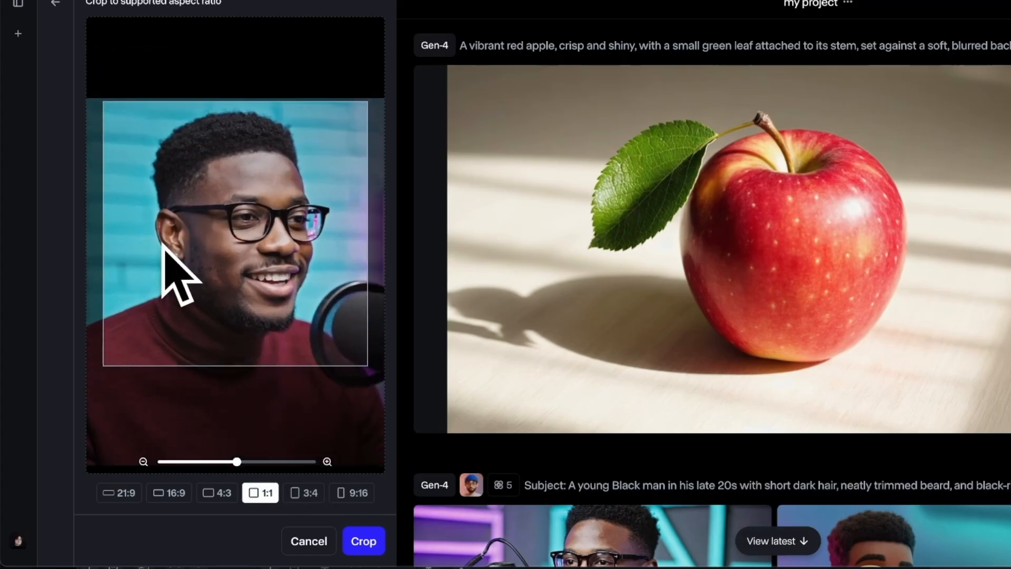
click(366, 542)
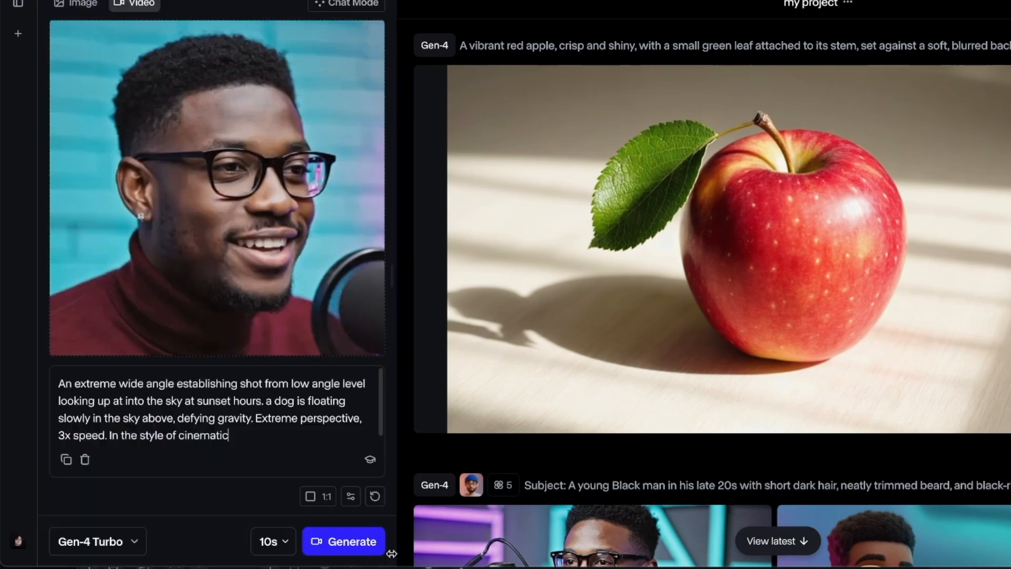
Check the fixed seed setting, then clear the prompt and generate a video from the cropped image alone.
click(351, 497)
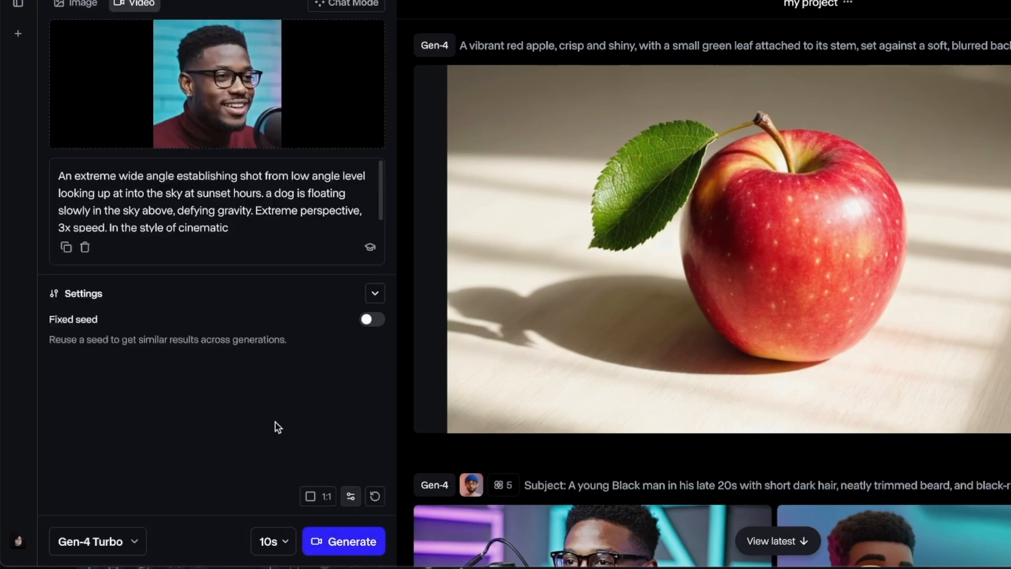
click(350, 497)
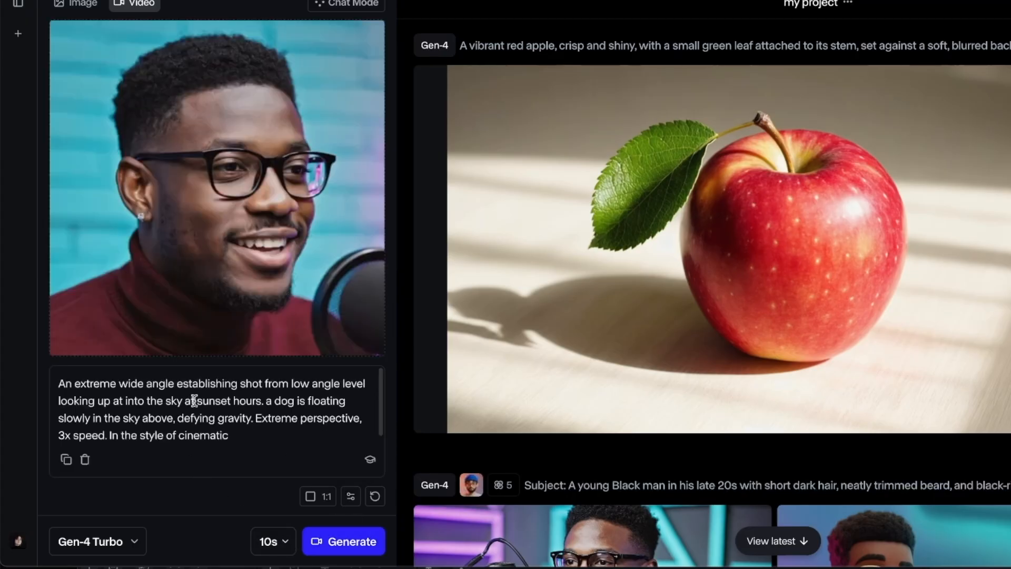
drag(232, 436, 25, 363)
mouse_move(267, 401)
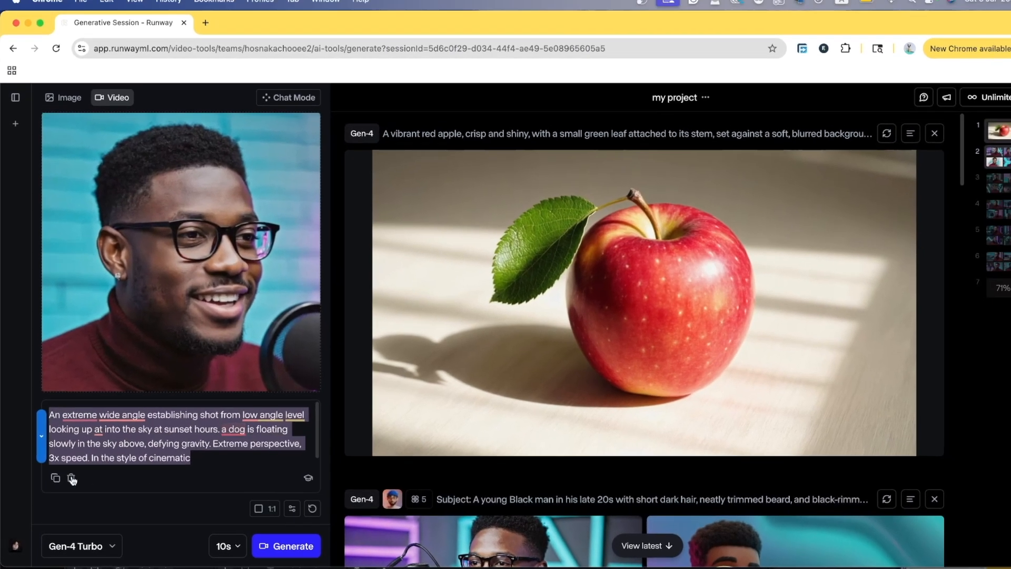
key(BackSpace)
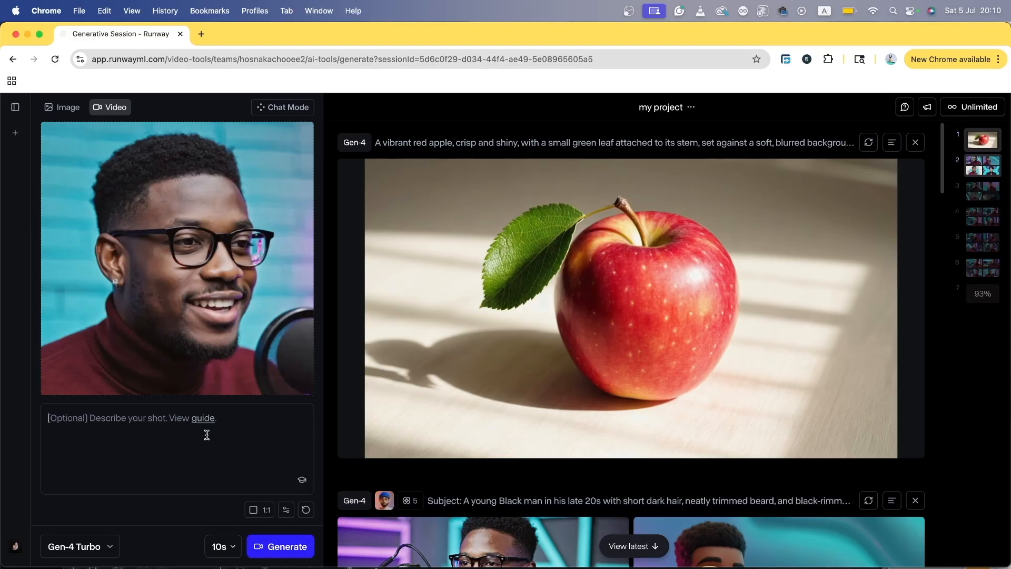
click(287, 550)
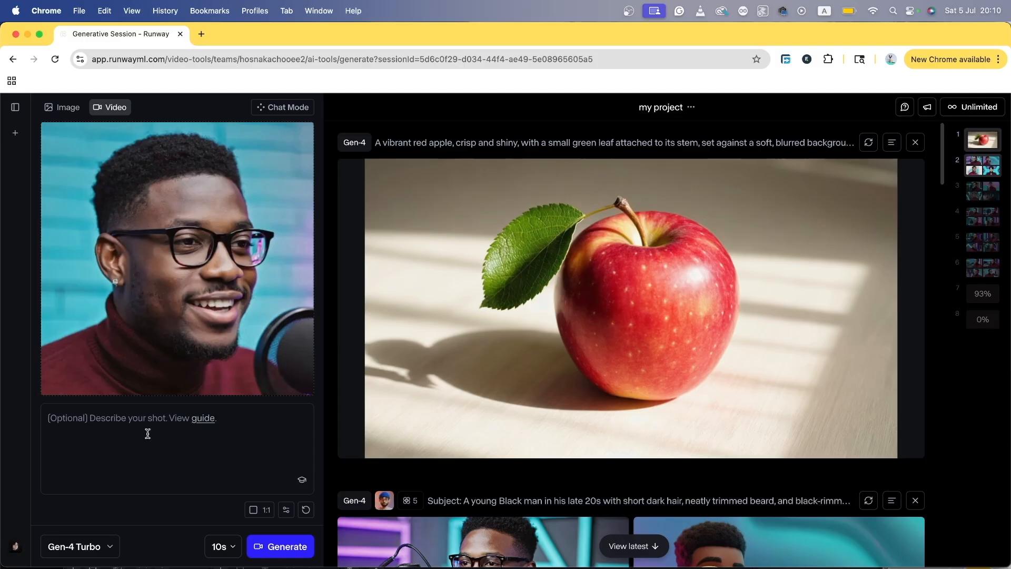
Enter the prompt "serious" and generate another video from the cropped image.
click(97, 427)
text(seri)
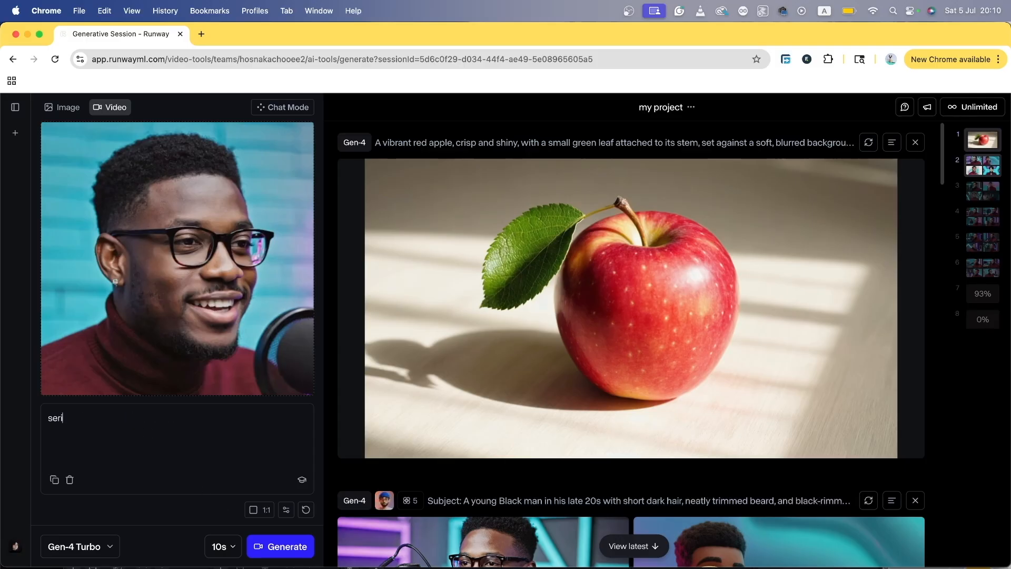
text(ous)
click(280, 548)
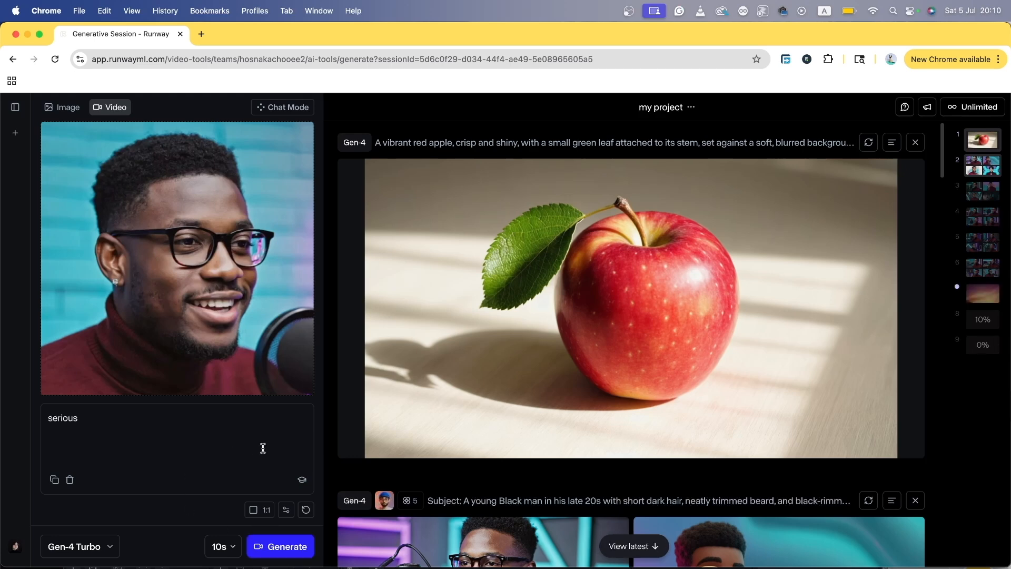
Clear the prompt and switch to the Gen-3 Turbo model.
key(super+a)
click(69, 479)
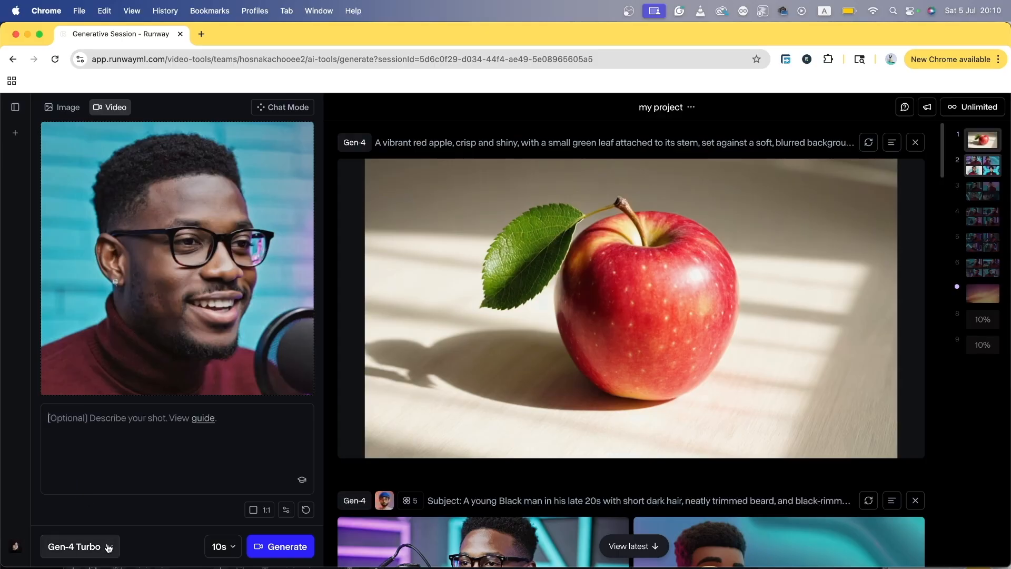
click(108, 548)
click(130, 461)
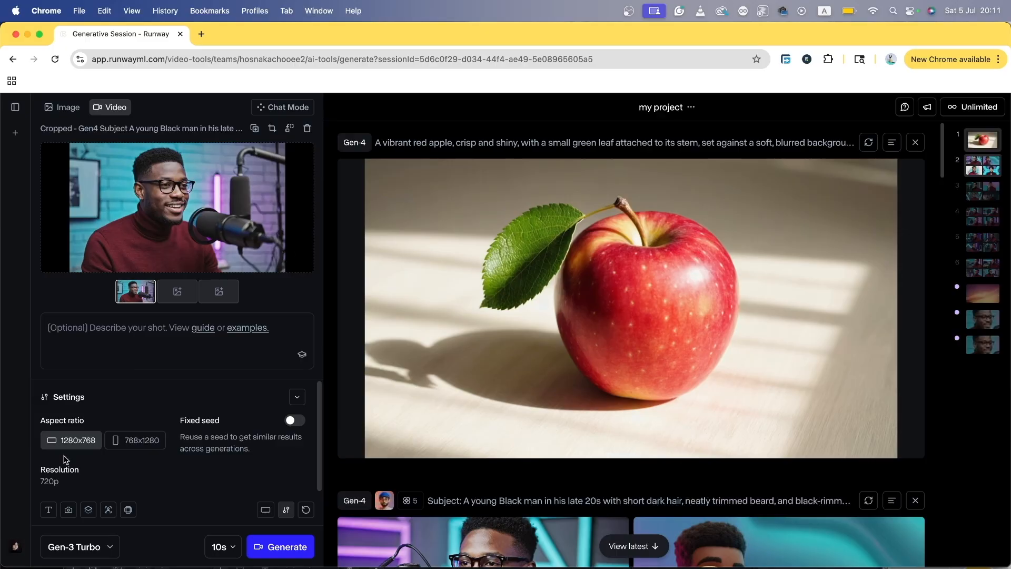
Crop the podcaster image to the 768x1280 portrait aspect ratio, framed on the man.
scroll(63, 455, down, 1)
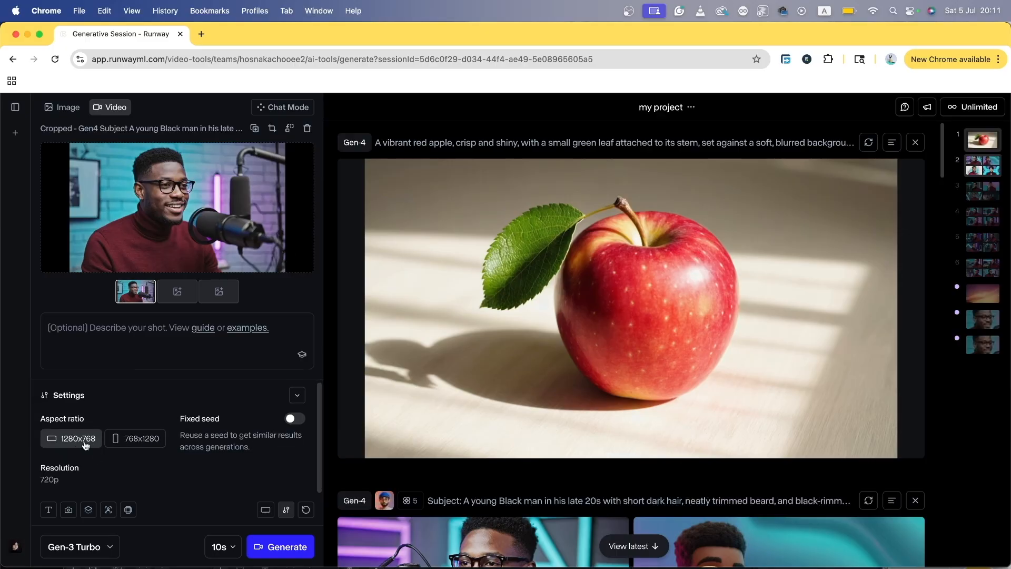
click(86, 445)
drag(158, 369, 212, 378)
click(297, 545)
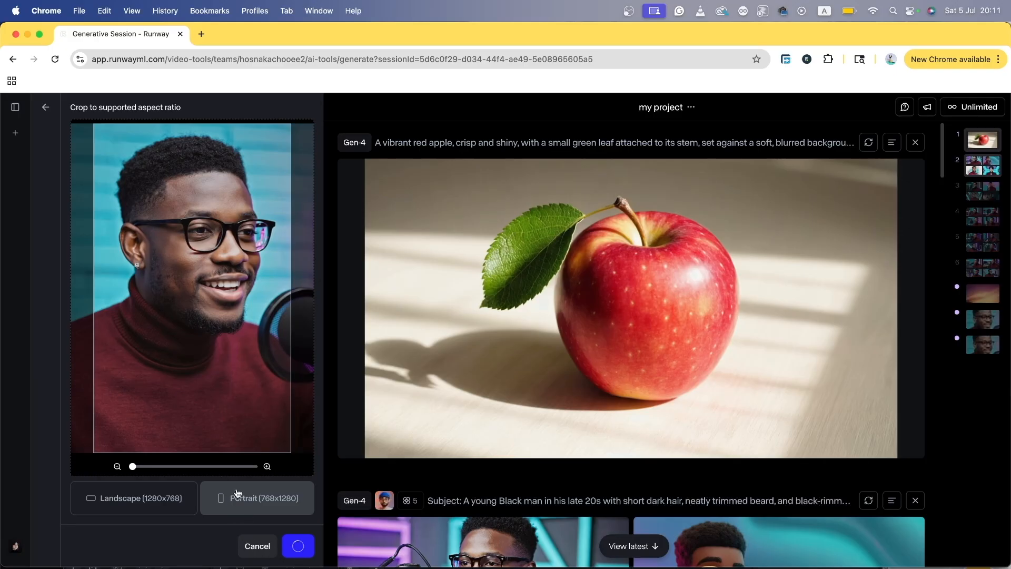
scroll(105, 464, down, 1)
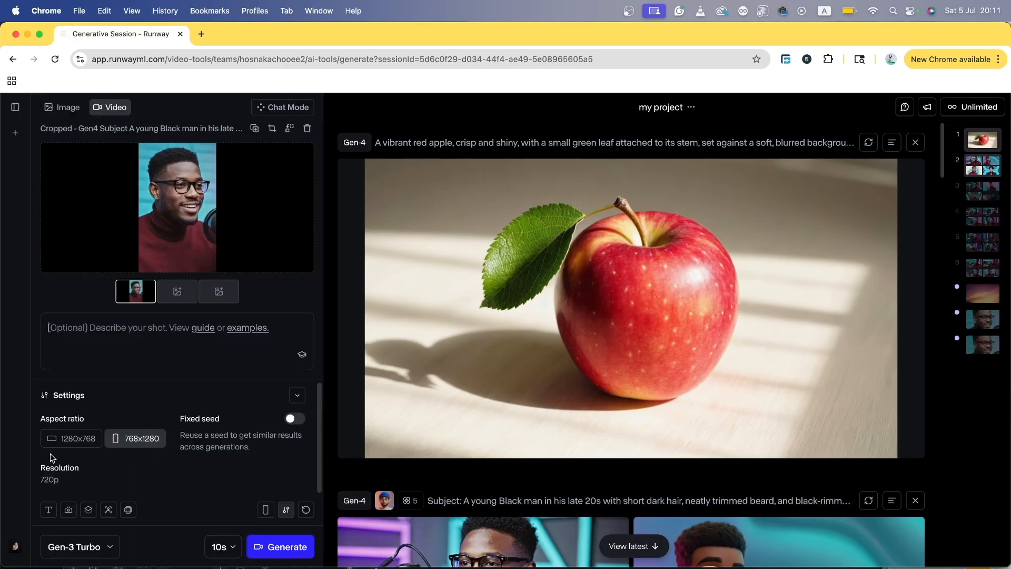
Set the camera motion to about horizontal -0.6, pan -0.4, vertical -1.3, tilt 8.8, zoom -6.5 and roll 1.6.
click(69, 511)
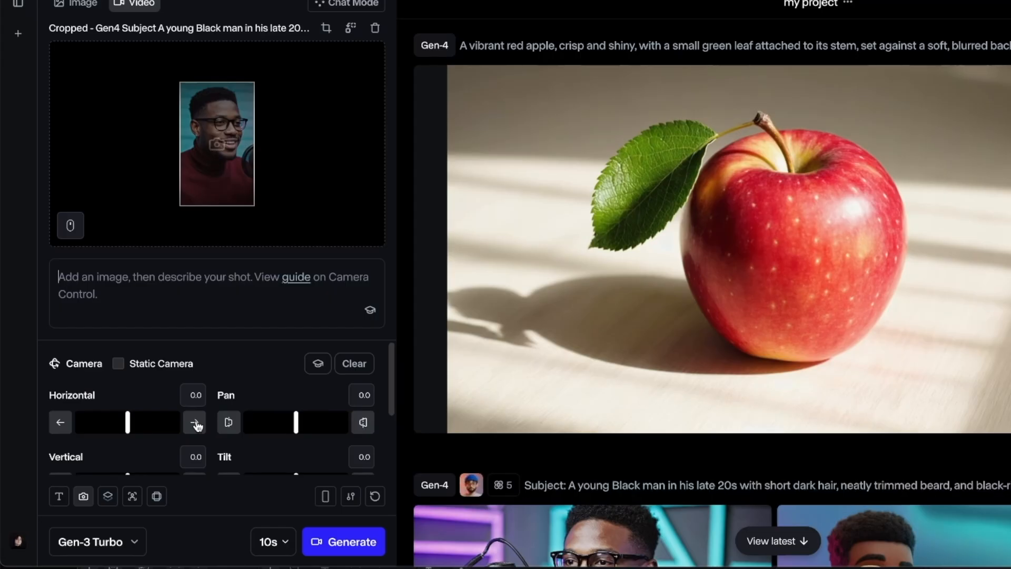
scroll(150, 407, down, 2)
scroll(152, 413, up, 2)
mouse_move(123, 427)
mouse_down()
mouse_move(101, 426)
mouse_move(152, 427)
mouse_move(125, 427)
mouse_up()
mouse_move(285, 423)
mouse_down()
mouse_move(244, 421)
mouse_move(338, 423)
mouse_move(246, 423)
mouse_move(295, 422)
mouse_up()
scroll(295, 422, down, 2)
mouse_move(127, 383)
mouse_down()
mouse_move(168, 384)
mouse_move(121, 388)
mouse_up()
drag(278, 387, 341, 384)
drag(127, 445, 95, 446)
mouse_move(296, 447)
mouse_down()
mouse_move(316, 446)
mouse_move(277, 446)
mouse_move(311, 447)
mouse_move(287, 447)
mouse_up()
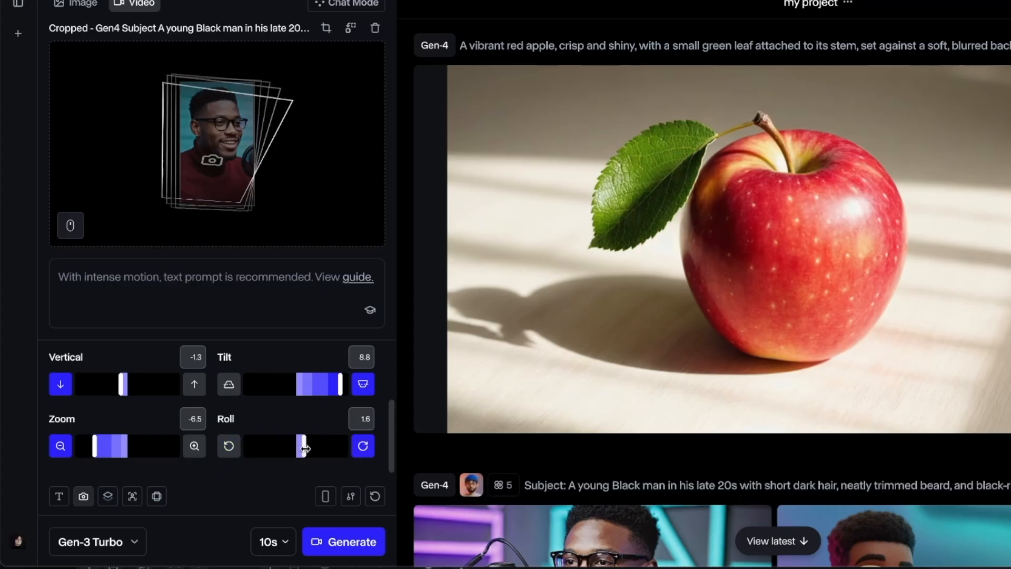
scroll(297, 392, up, 2)
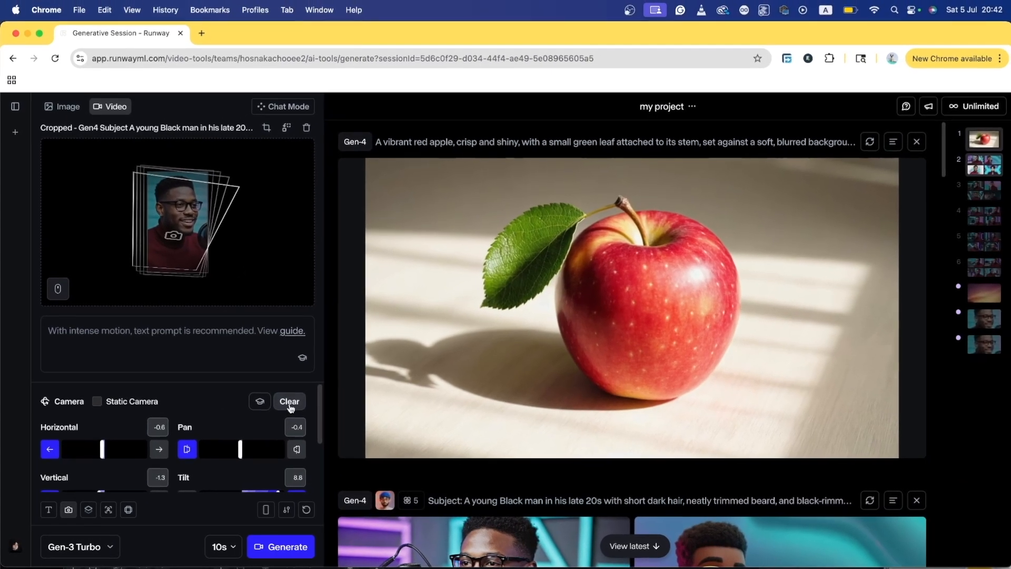
Clear the camera motion settings and view the example and custom presets.
click(313, 388)
click(89, 512)
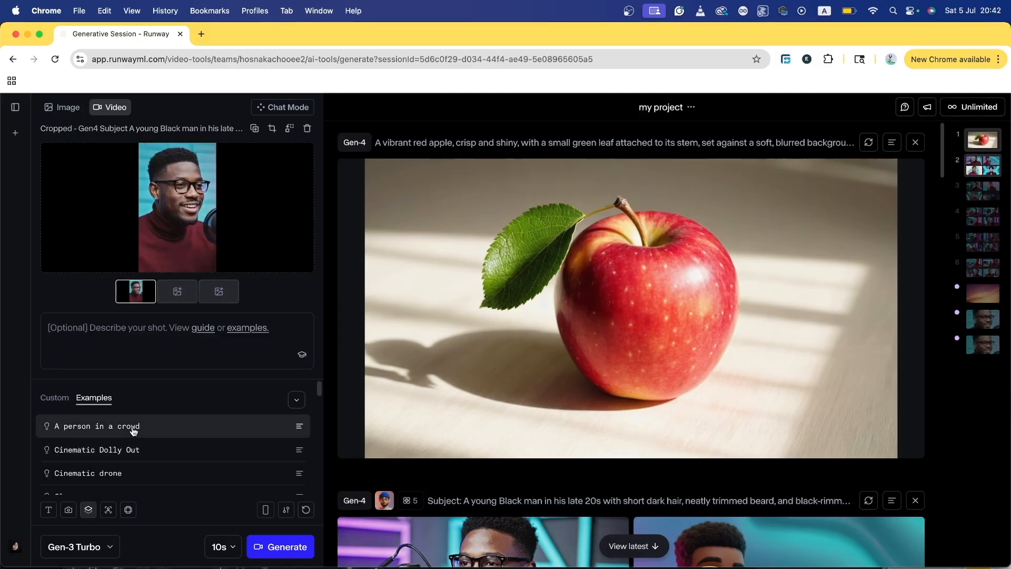
click(56, 399)
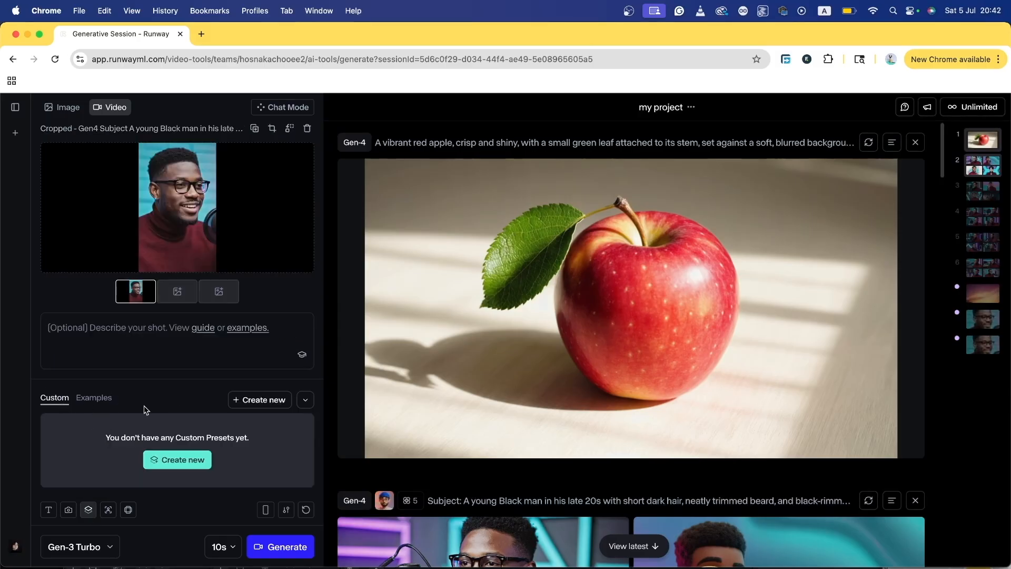
Look at the name, prompt and camera control settings for a new custom preset, and close them without creating one.
click(246, 407)
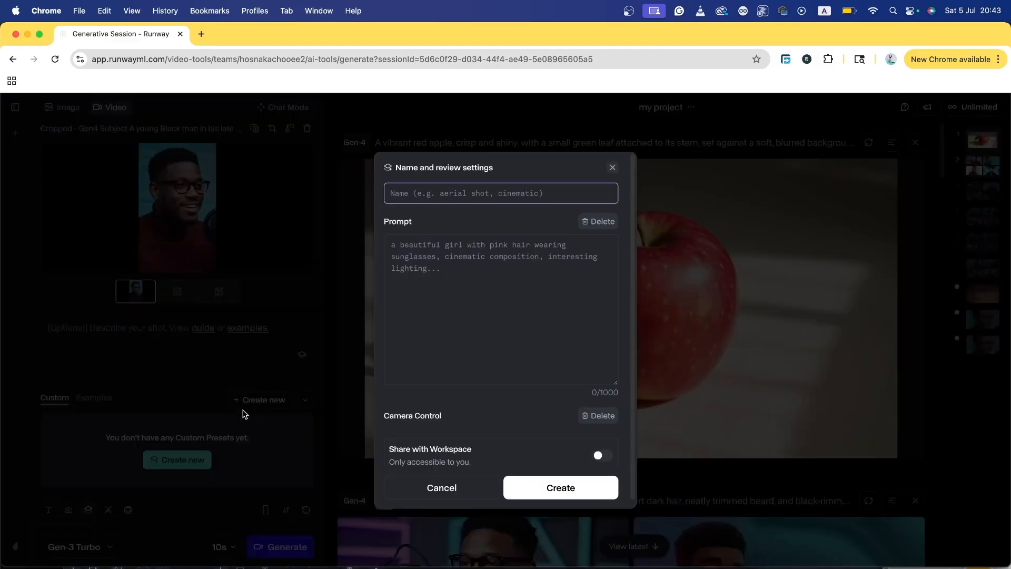
click(494, 298)
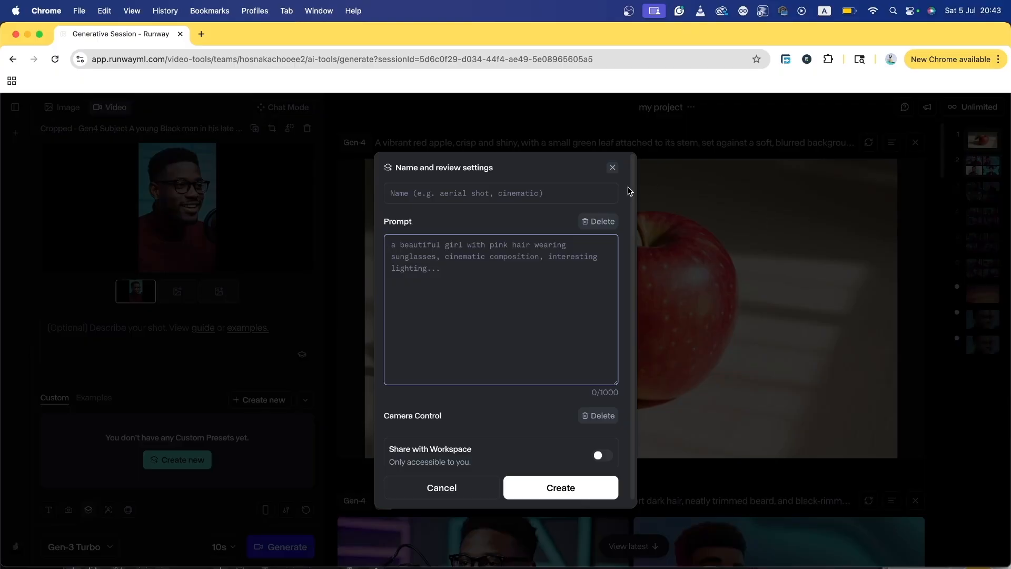
click(612, 167)
Examine the Act-One tool's driving performance input and its preset and custom character references.
click(109, 511)
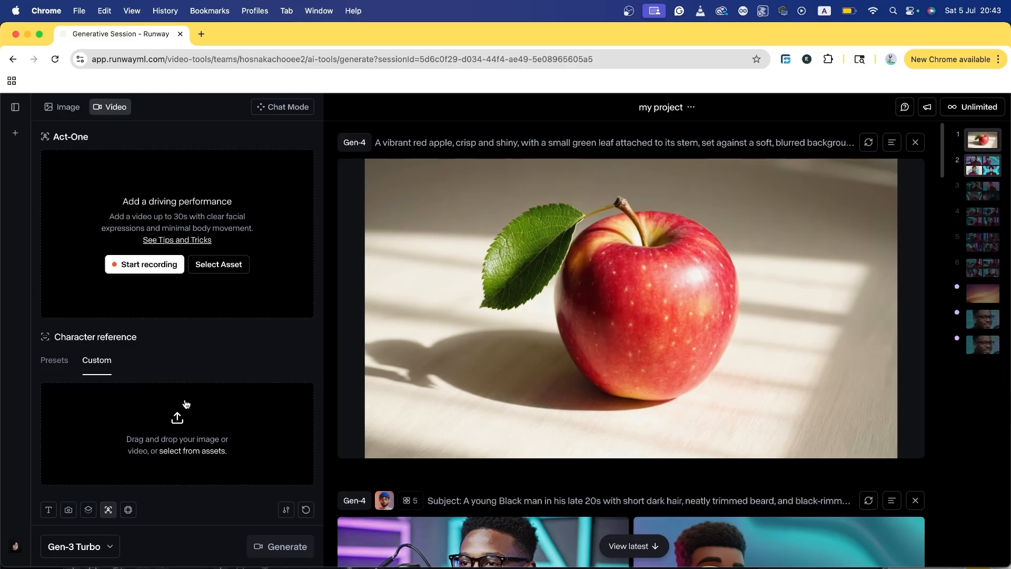
drag(155, 201, 228, 201)
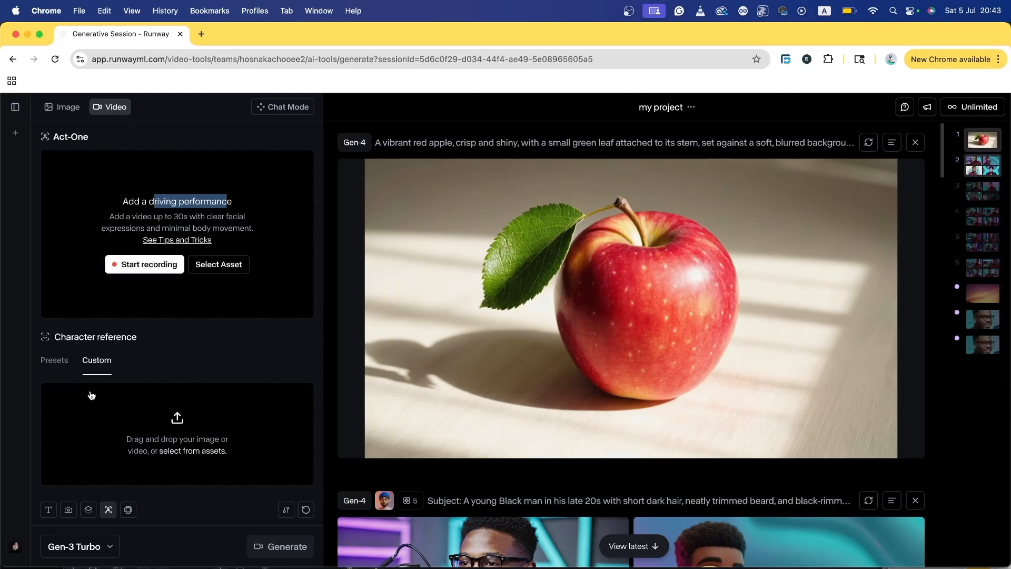
click(56, 362)
scroll(153, 451, down, 2)
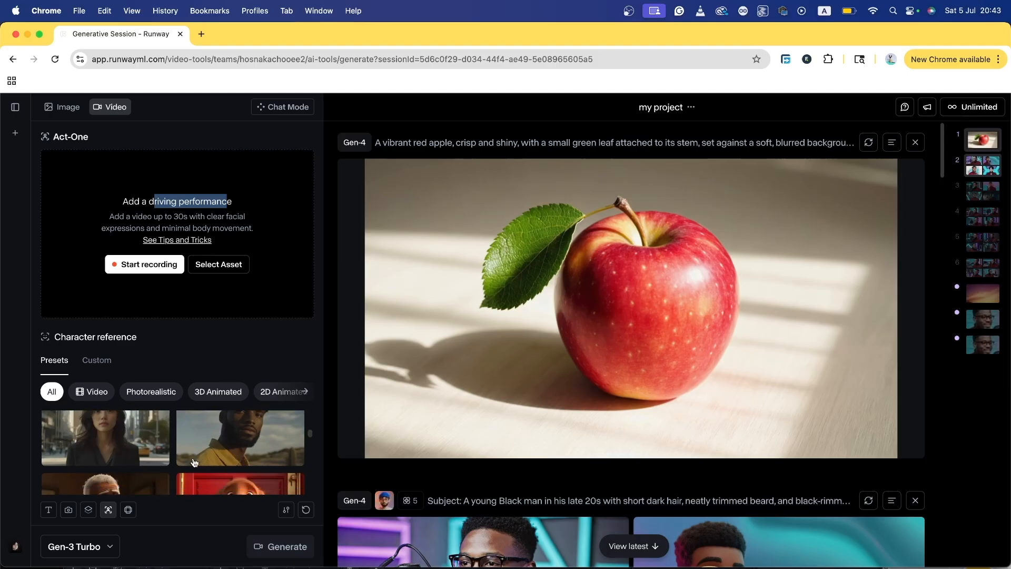
scroll(161, 449, down, 1)
click(98, 362)
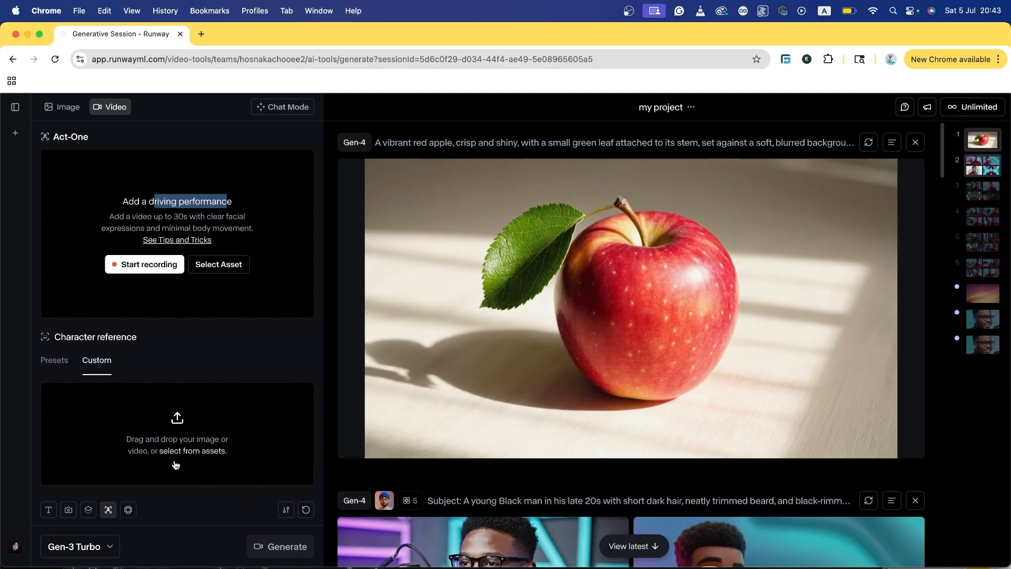
click(52, 362)
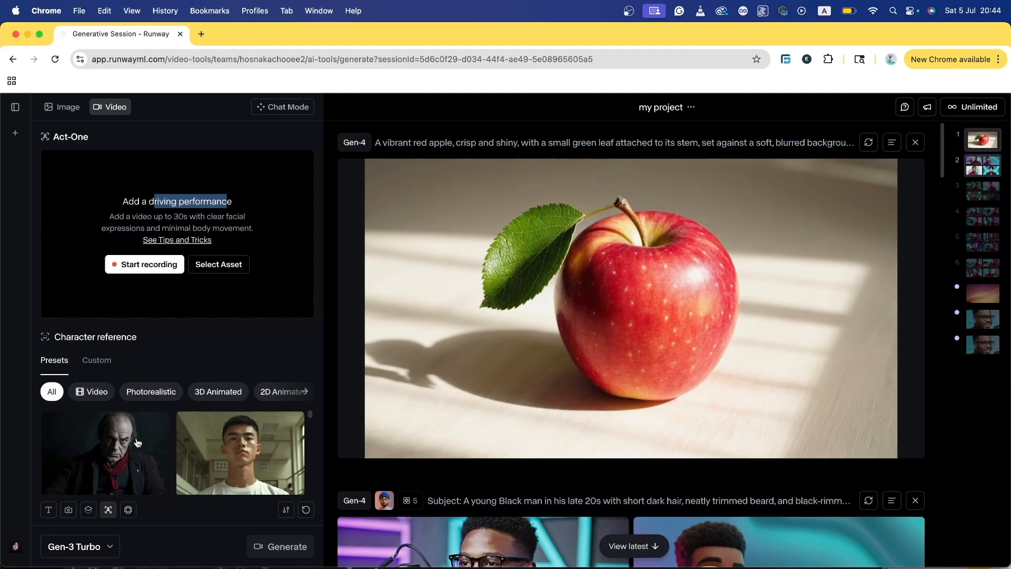
View the Expand video tool, and play the generated Gen-3 Alpha sunset video in the session results.
click(127, 510)
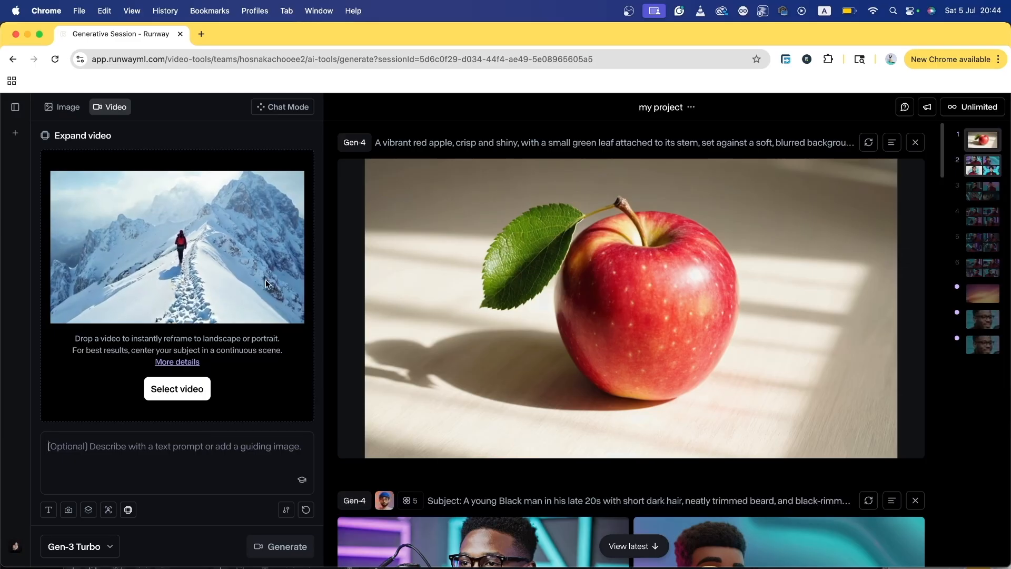
scroll(761, 371, down, 1)
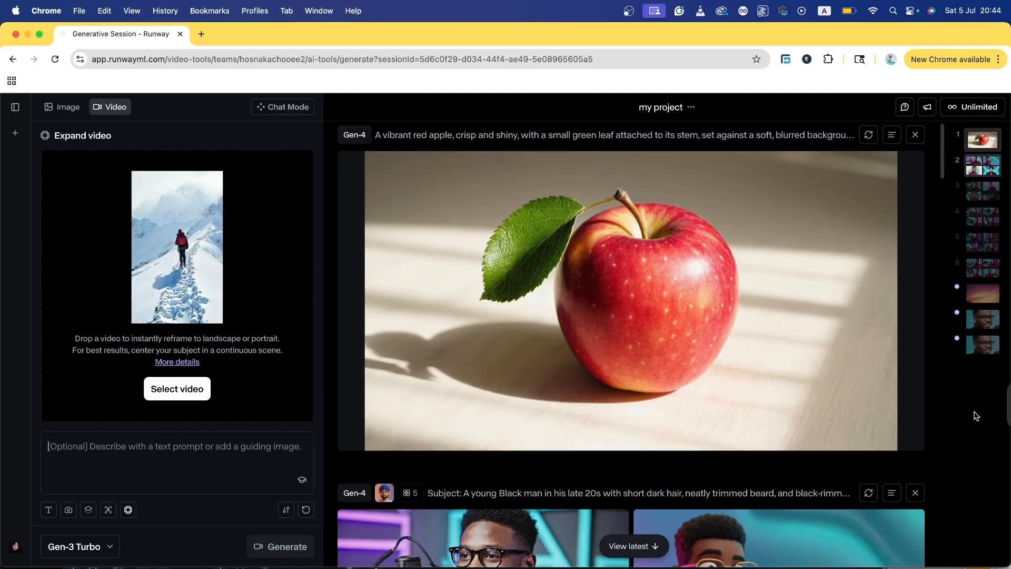
click(987, 294)
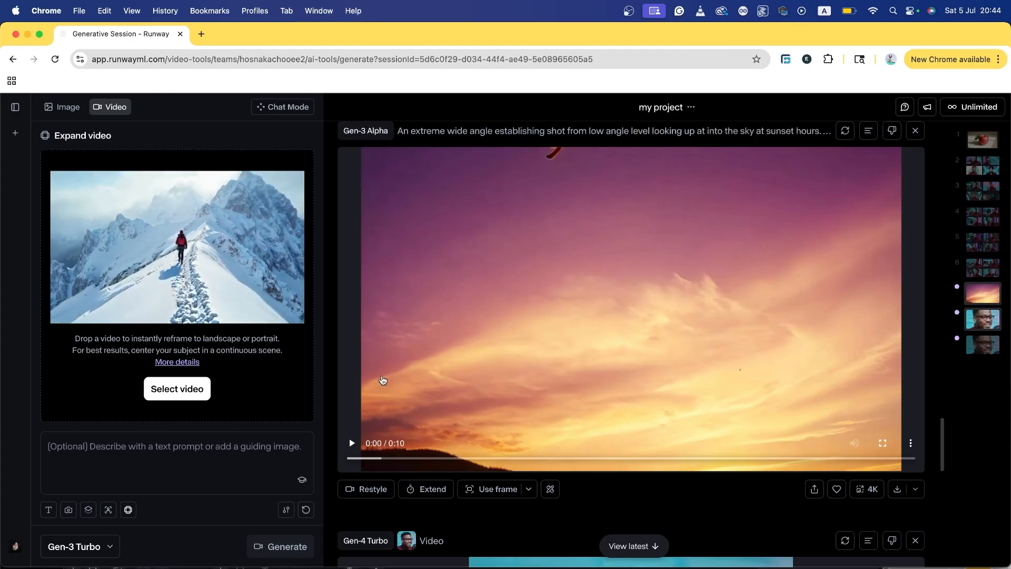
click(349, 444)
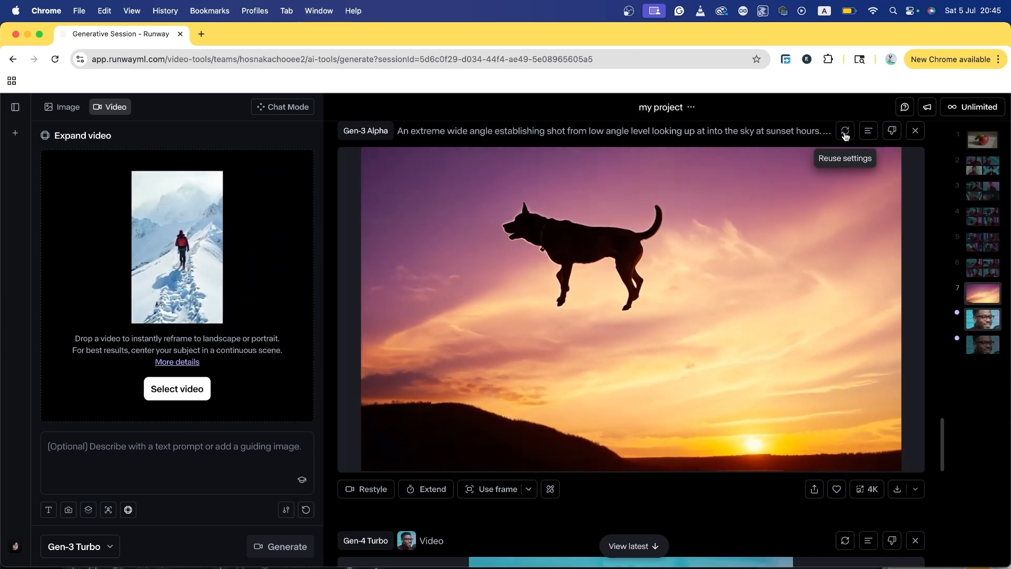
Check the sunset video's download formats, sharing and favorite options, and its additional editing tools.
click(903, 493)
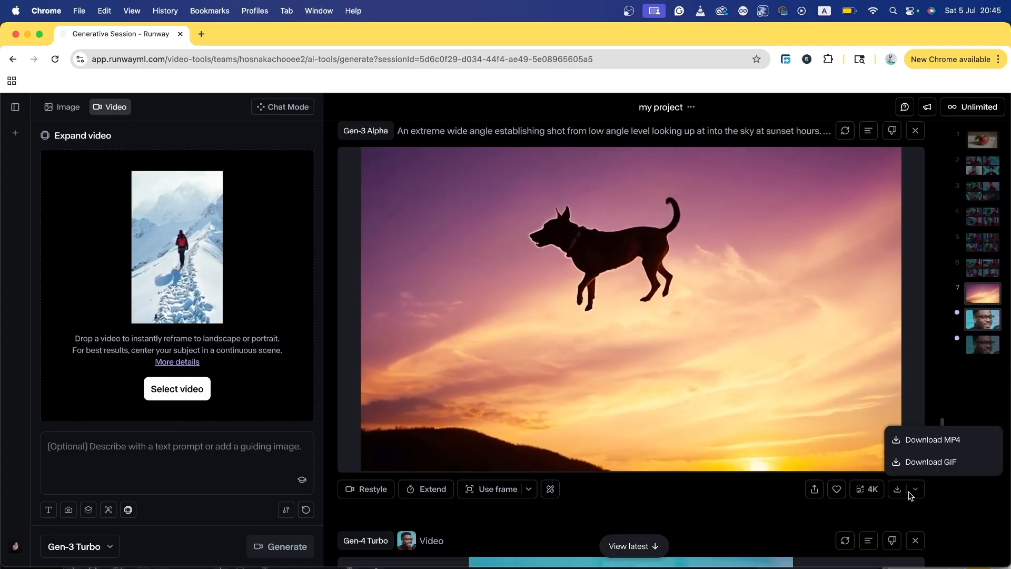
click(856, 511)
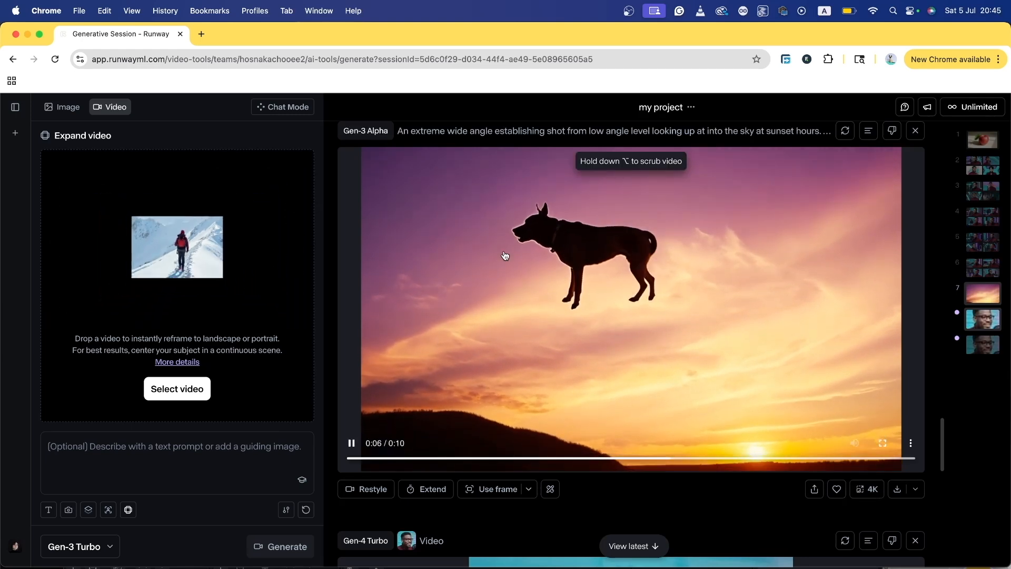
click(837, 490)
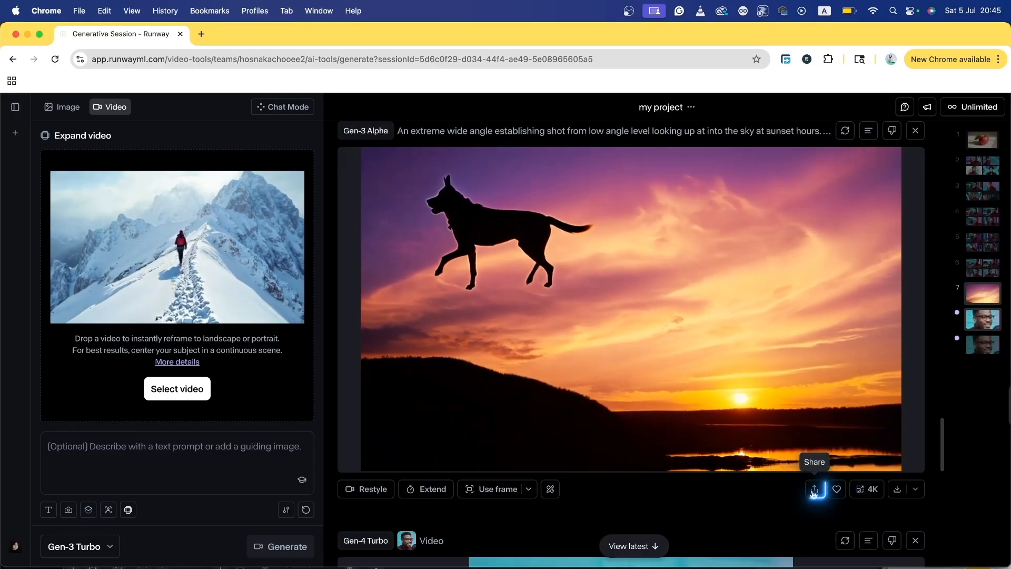
click(549, 491)
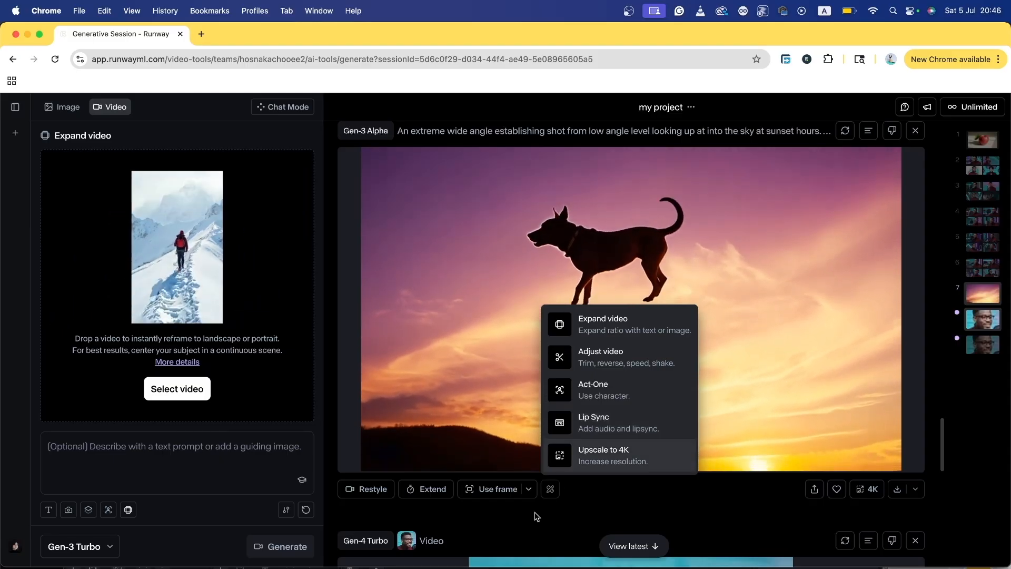
View the options for using a frame of the sunset video, and load the video into Extend.
click(498, 491)
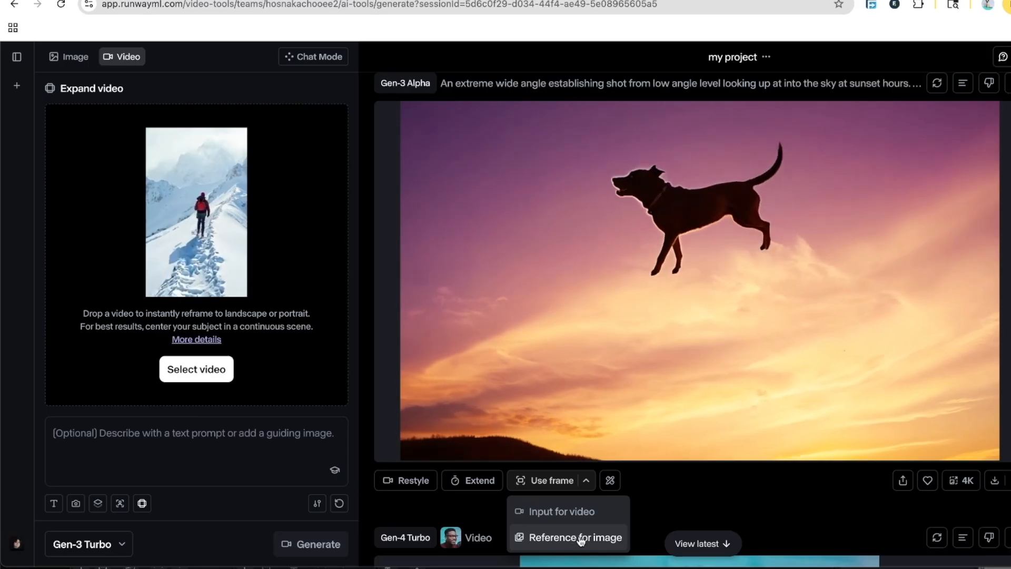
click(466, 482)
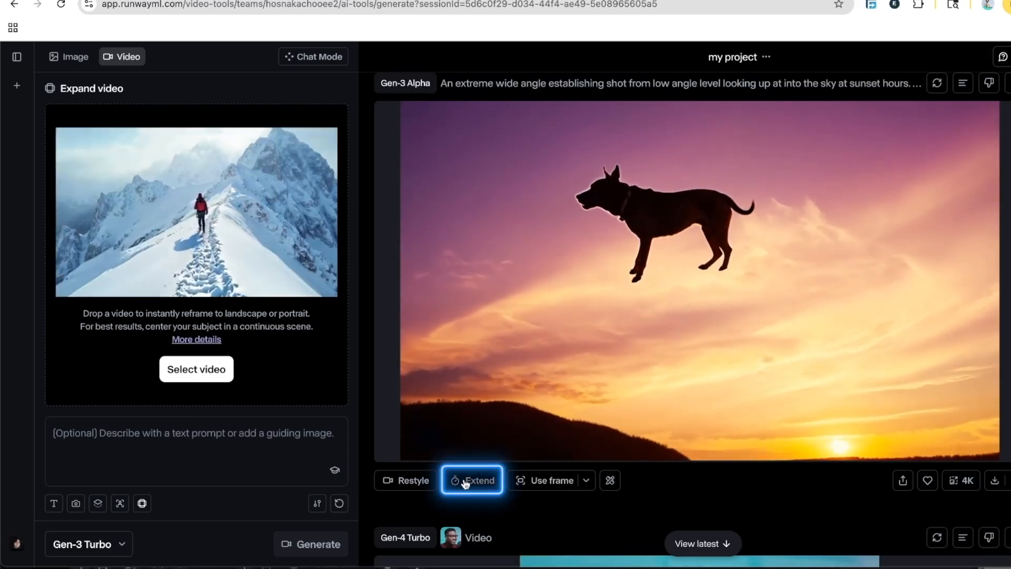
click(466, 482)
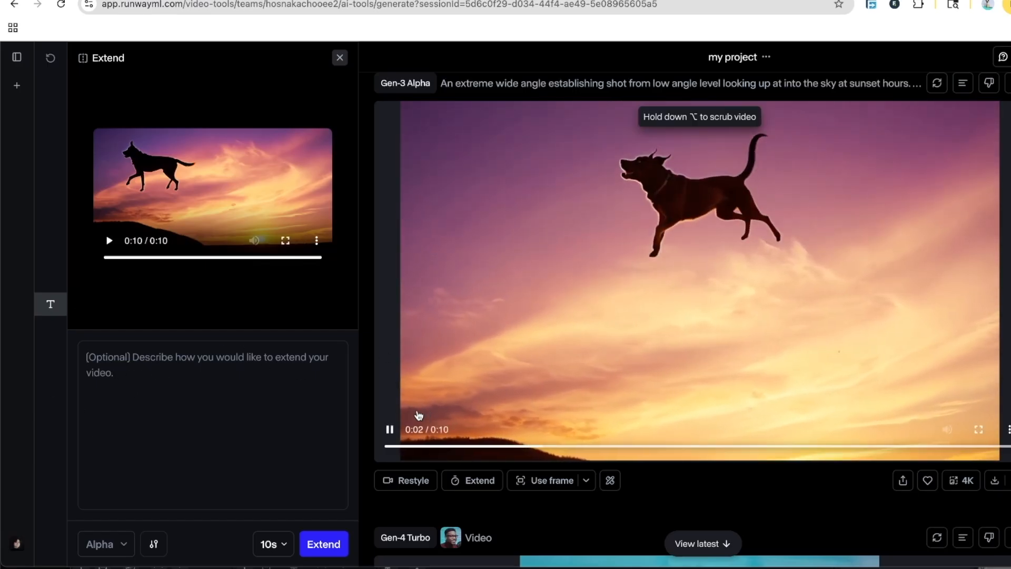
Load the sunset video into Restyle and examine the structure transformation setting and the example style presets.
click(411, 483)
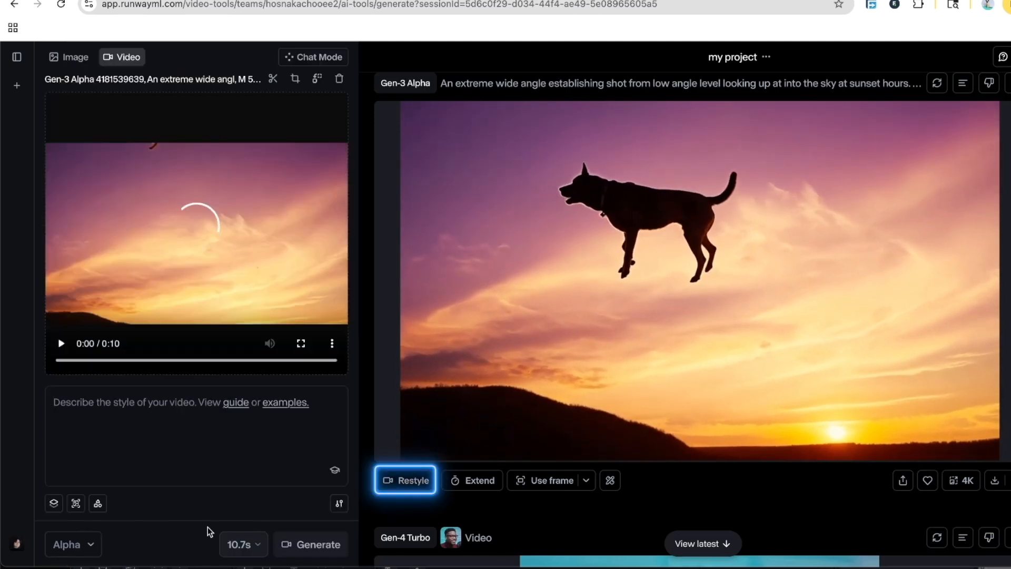
click(98, 504)
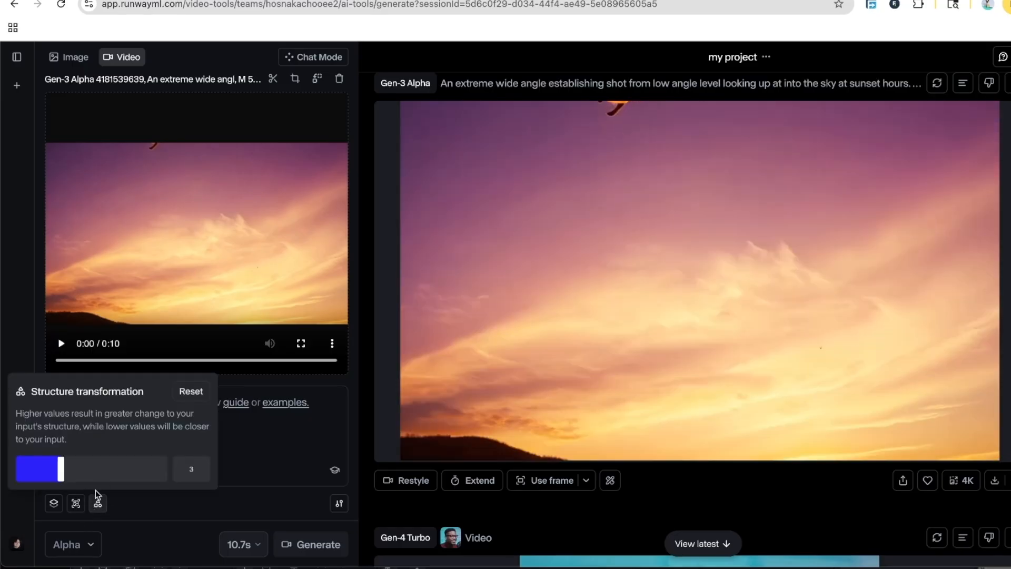
click(53, 506)
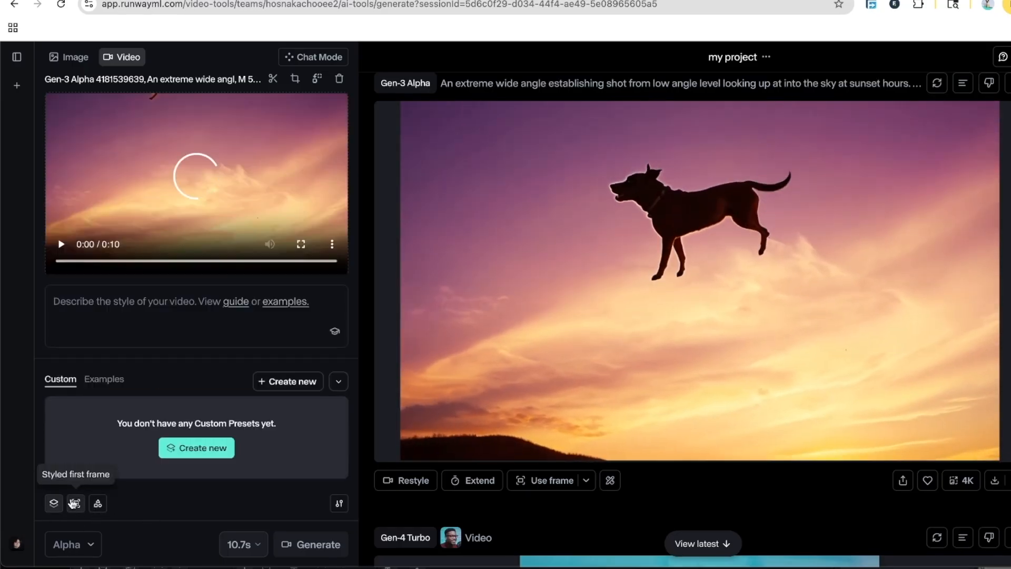
click(104, 379)
scroll(147, 431, down, 5)
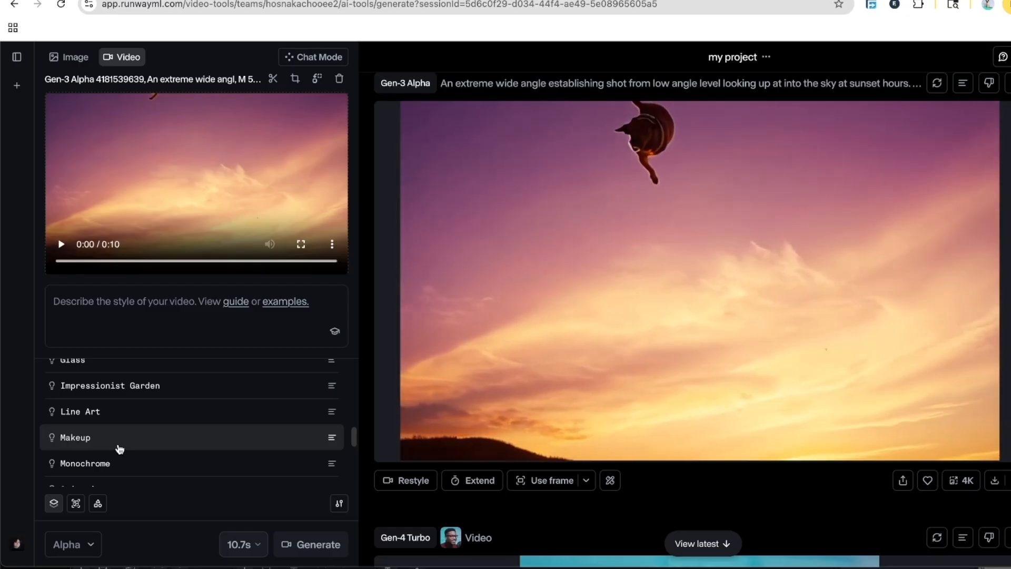
Review the generated Gen-4 Turbo videos of the podcaster further down the session results.
scroll(617, 374, down, 5)
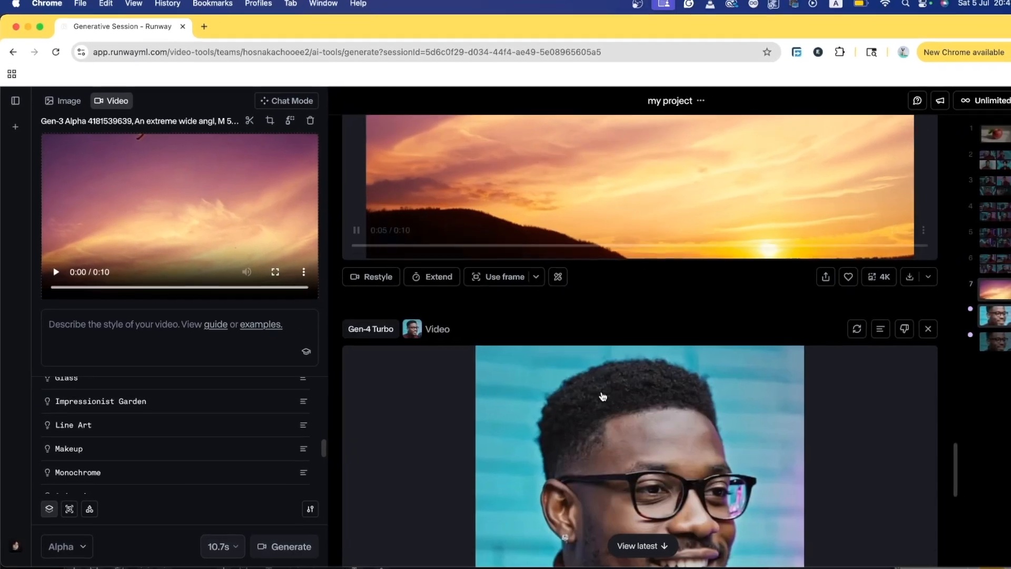
scroll(605, 396, down, 3)
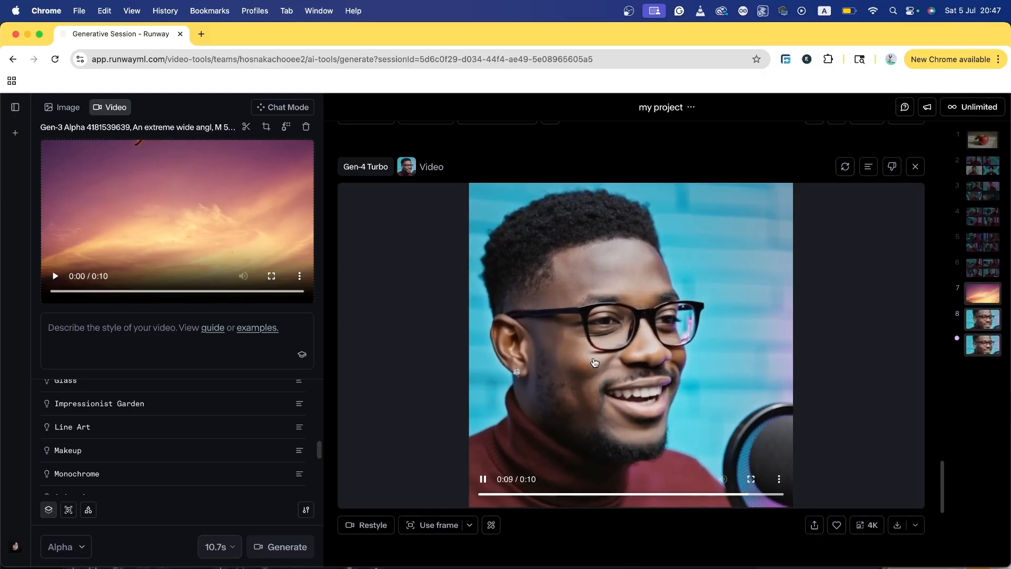
scroll(632, 416, down, 5)
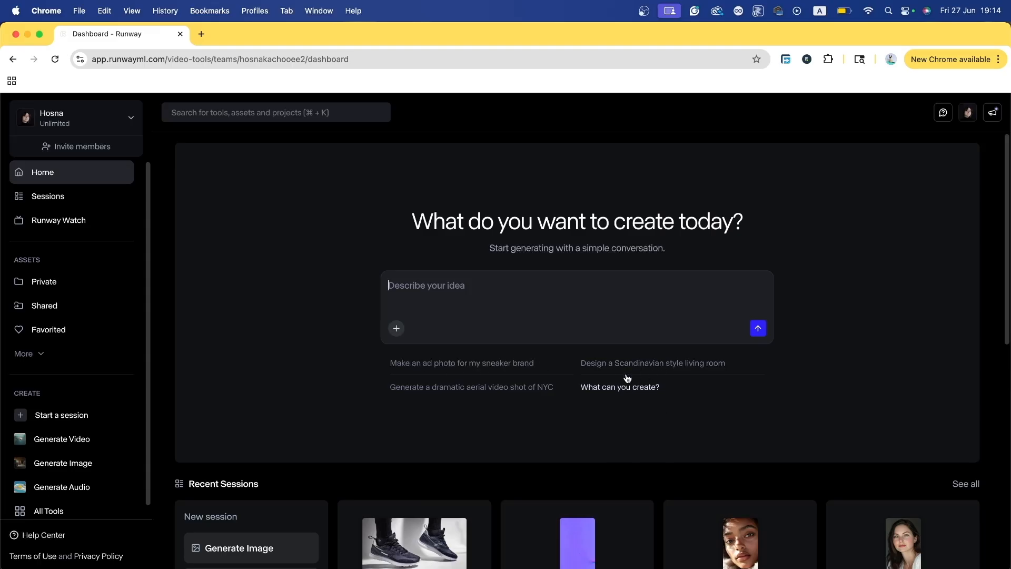
On the dashboard, look at the image upload for the chat prompt and the workspace options, closing both without changes.
click(394, 329)
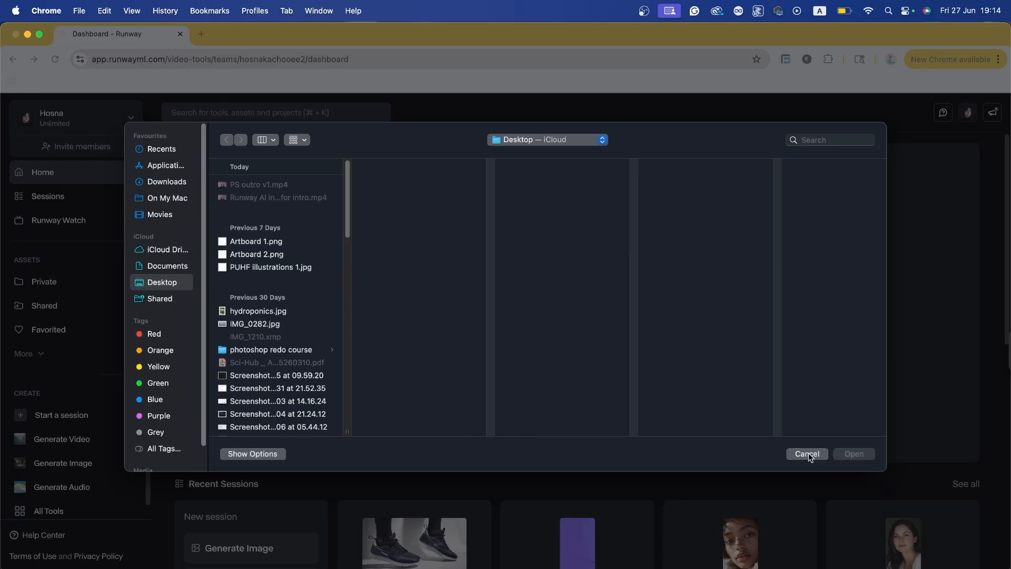
click(808, 456)
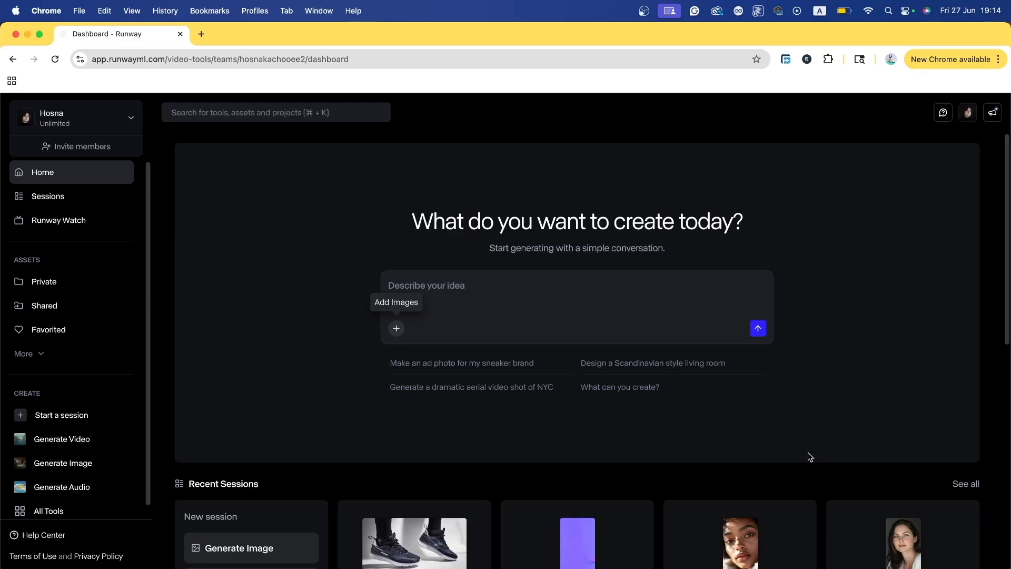
click(131, 120)
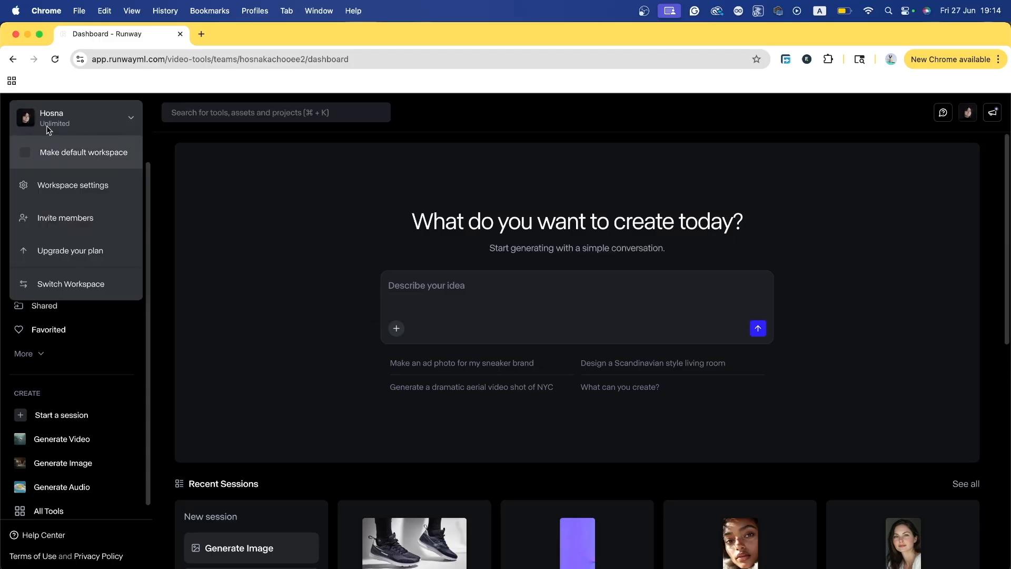
click(226, 141)
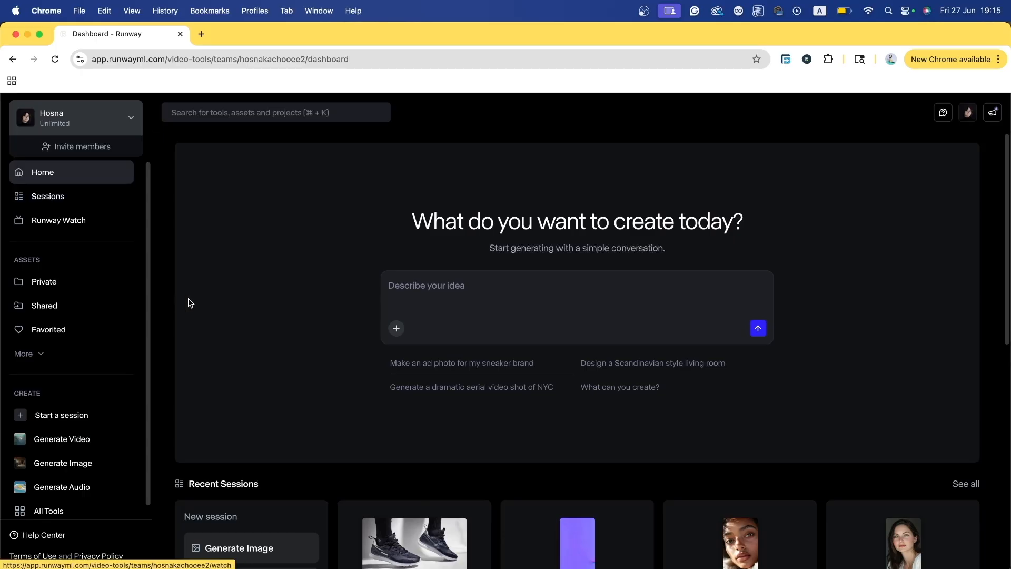
Submit the suggested prompt "Design a Scandinavian style living room" and review the generated image and reply in Chat Mode.
scroll(244, 314, down, 1)
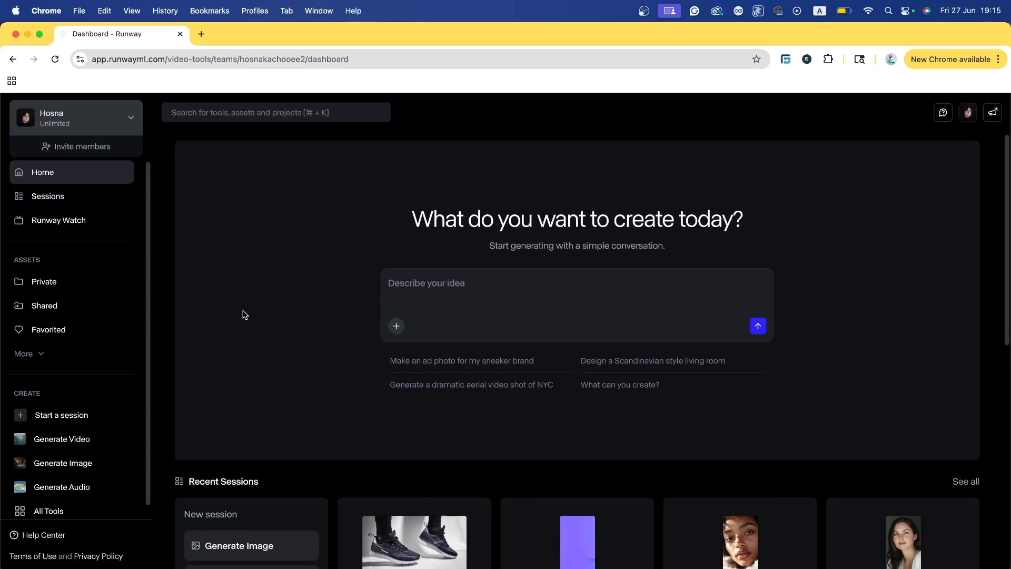
click(664, 366)
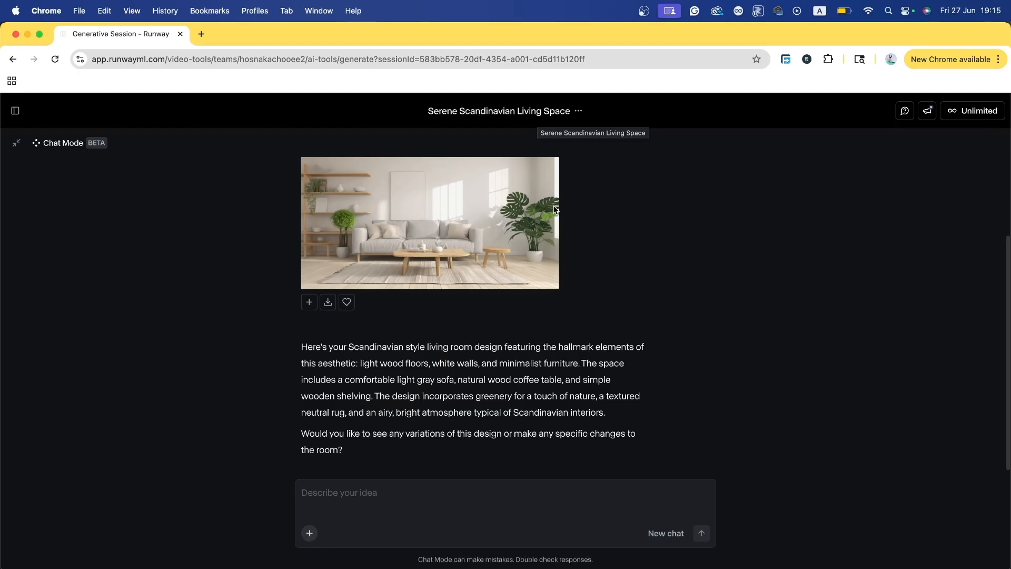
scroll(606, 215, up, 2)
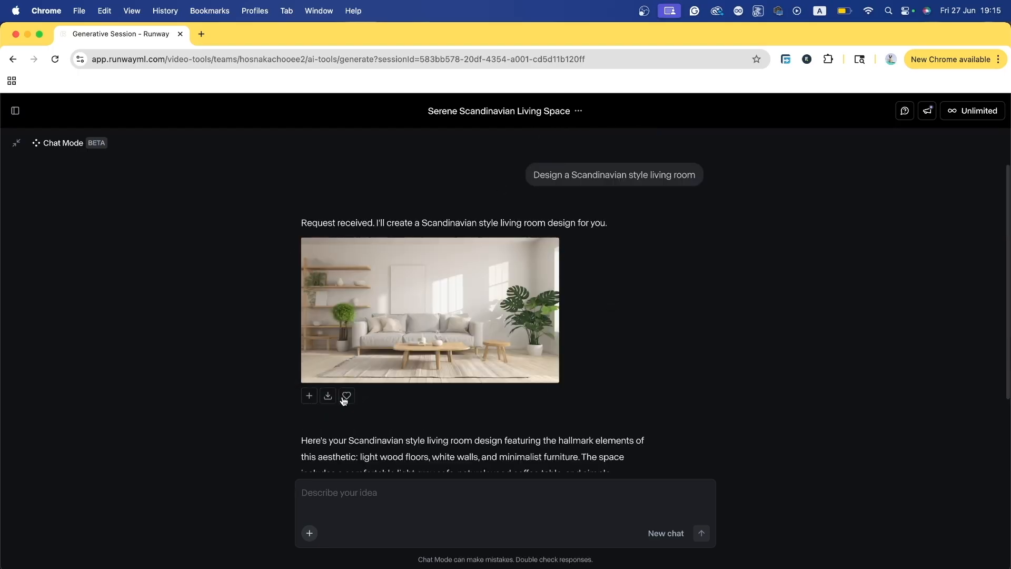
scroll(253, 351, down, 2)
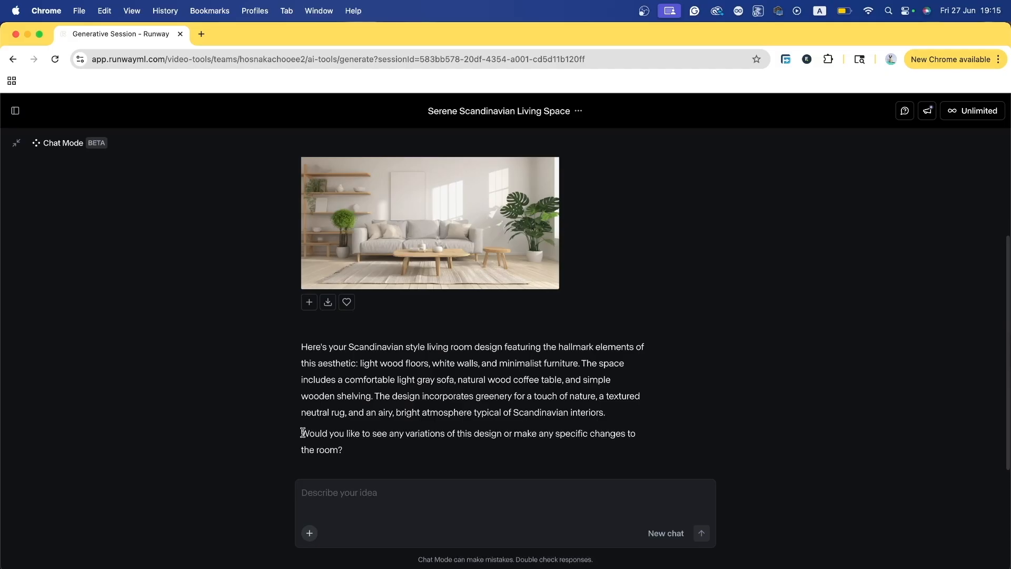
Read the closing question in the chat reply about variations or specific changes to the living room.
drag(303, 433, 342, 449)
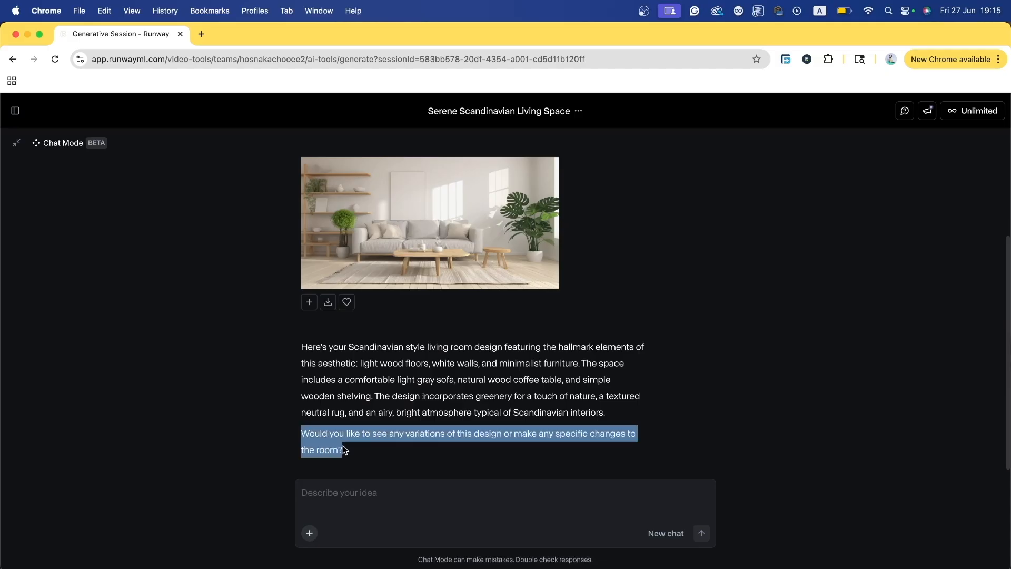
click(379, 468)
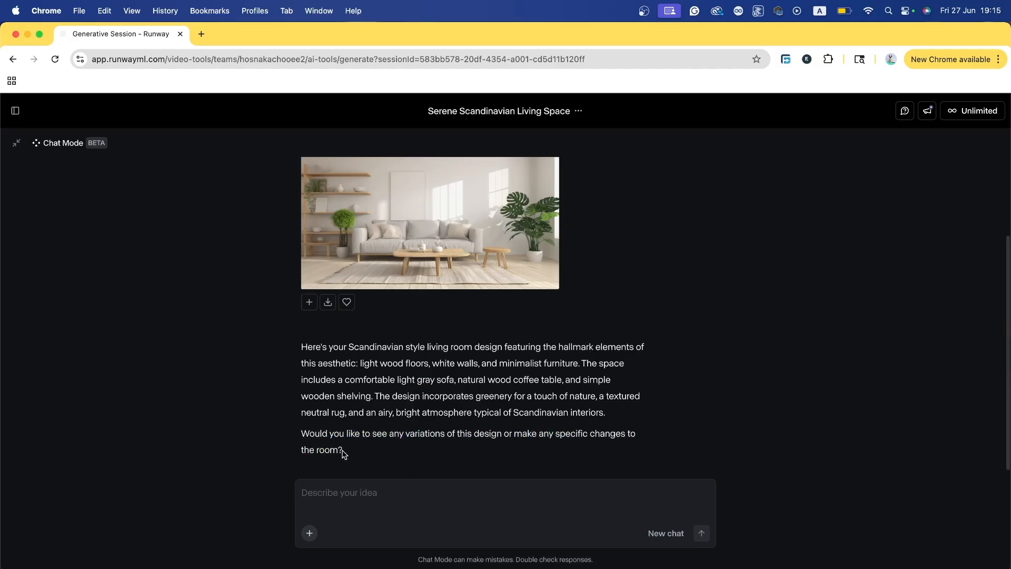
drag(343, 450, 301, 432)
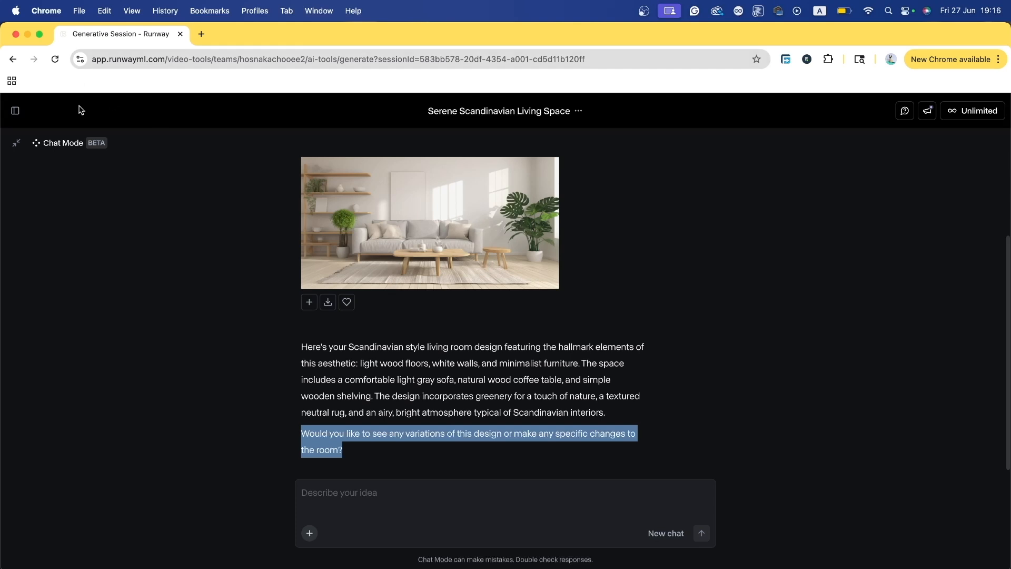
Attach the generated Scandinavian living room image to the chat prompt and start a new chat.
click(311, 304)
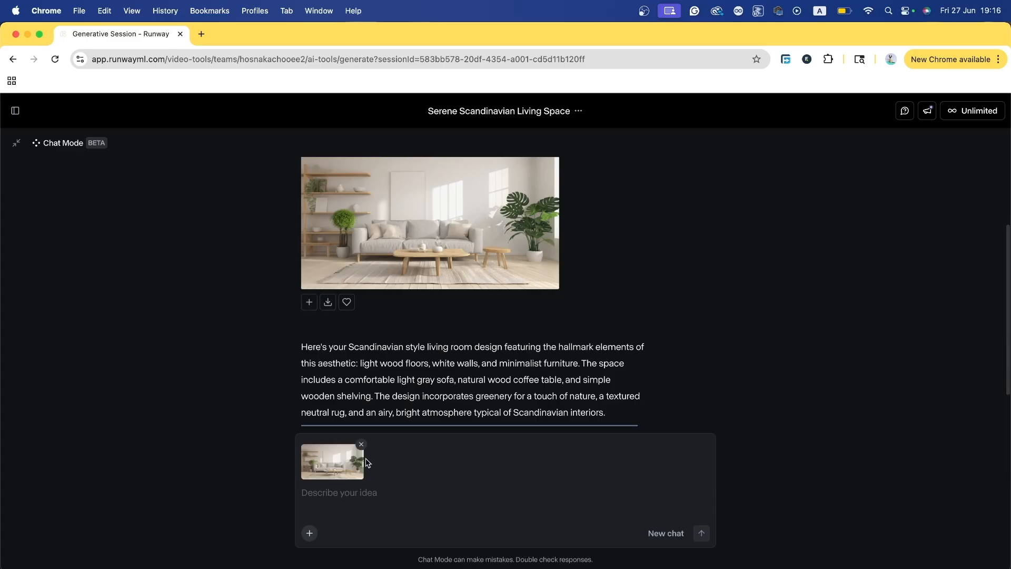
click(388, 495)
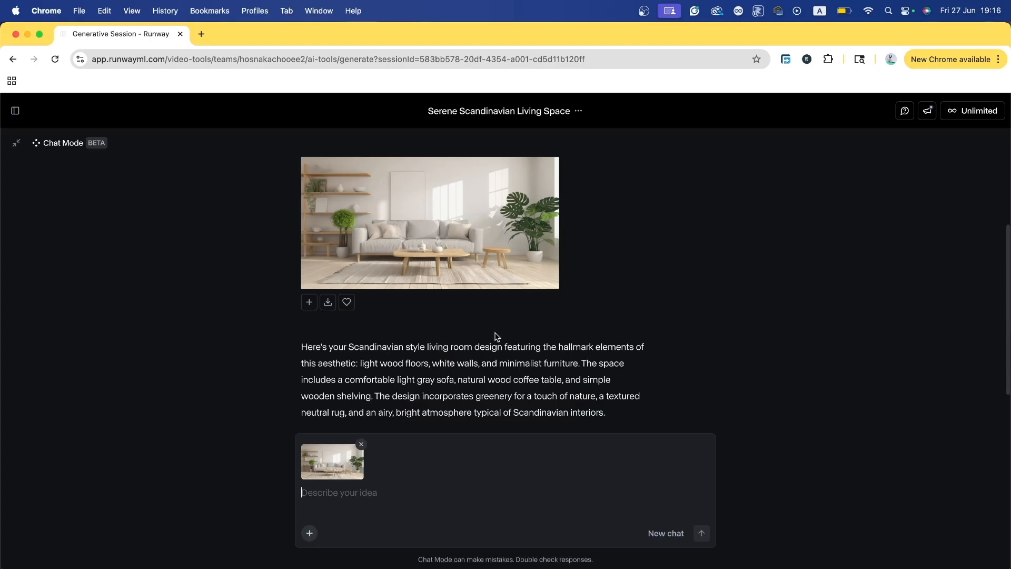
click(661, 534)
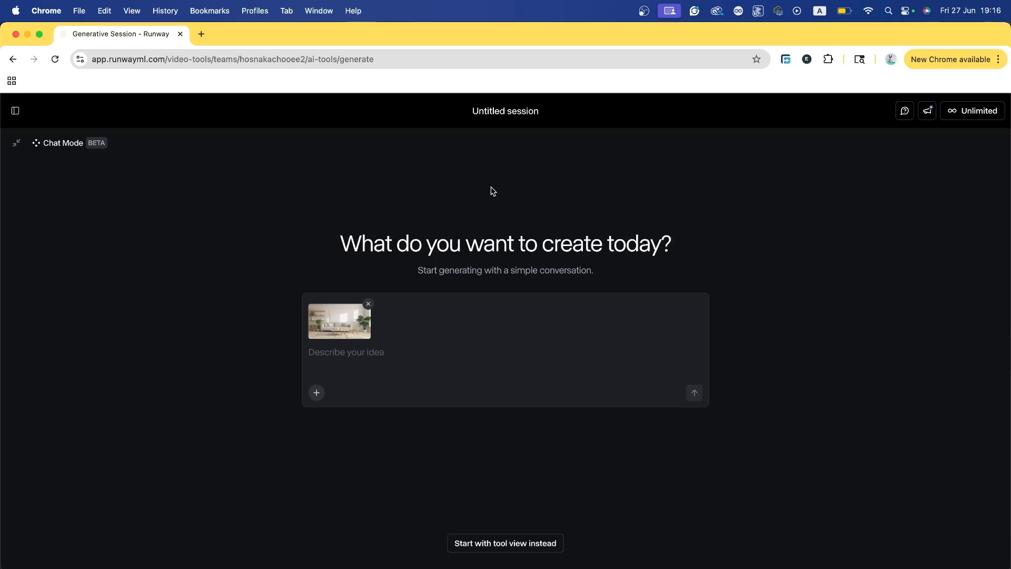
Open the saved session My First Clip from the sessions overview and play its Gen-3 Alpha Turbo video, pausing at 0:05.
click(16, 112)
click(57, 136)
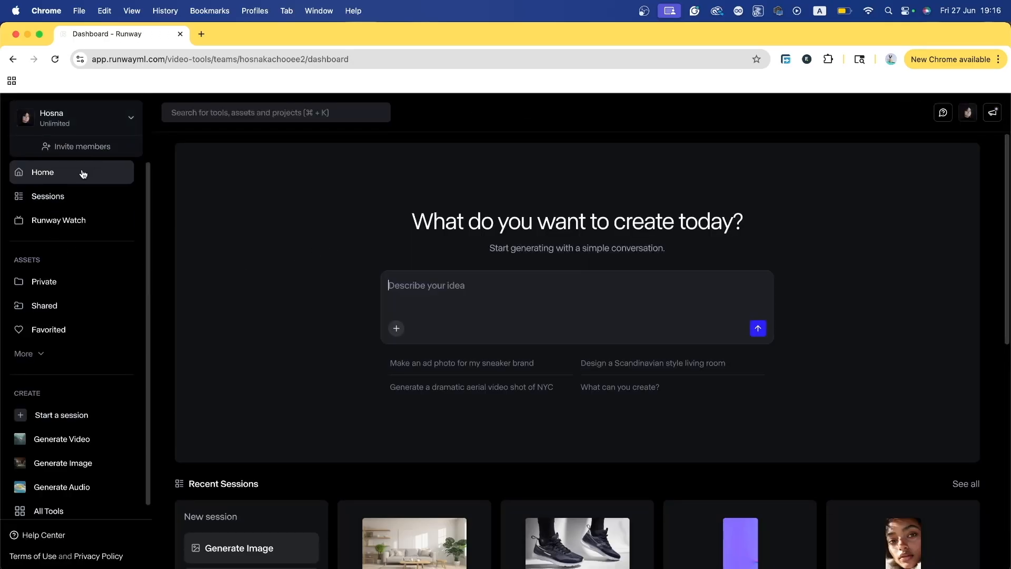
click(67, 203)
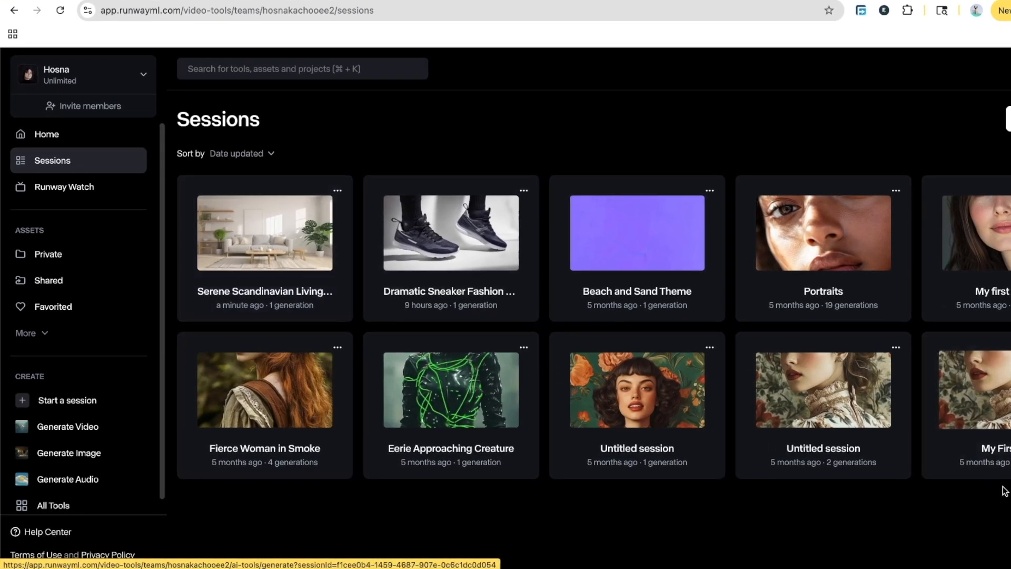
click(937, 448)
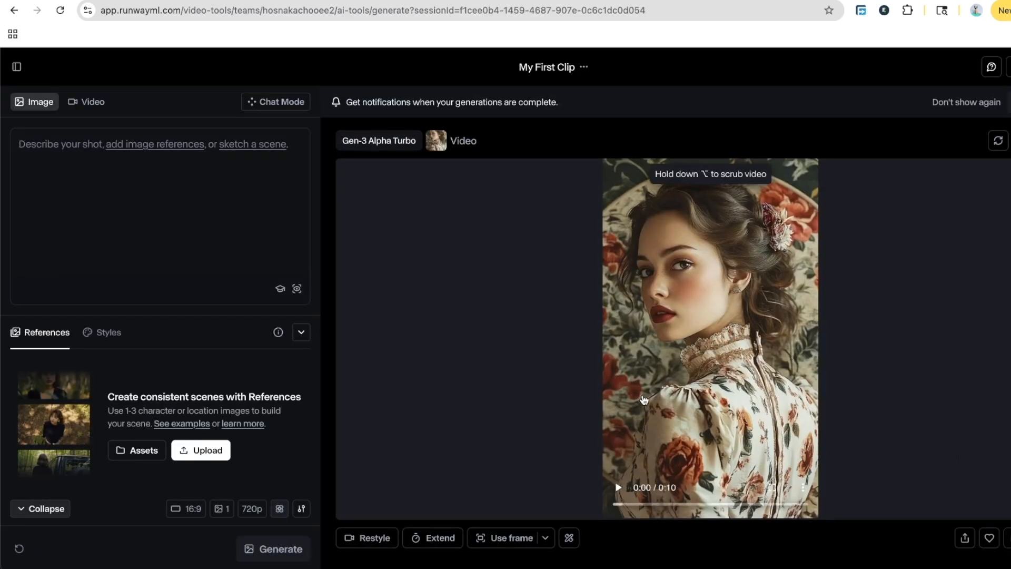
scroll(982, 322, down, 1)
click(618, 466)
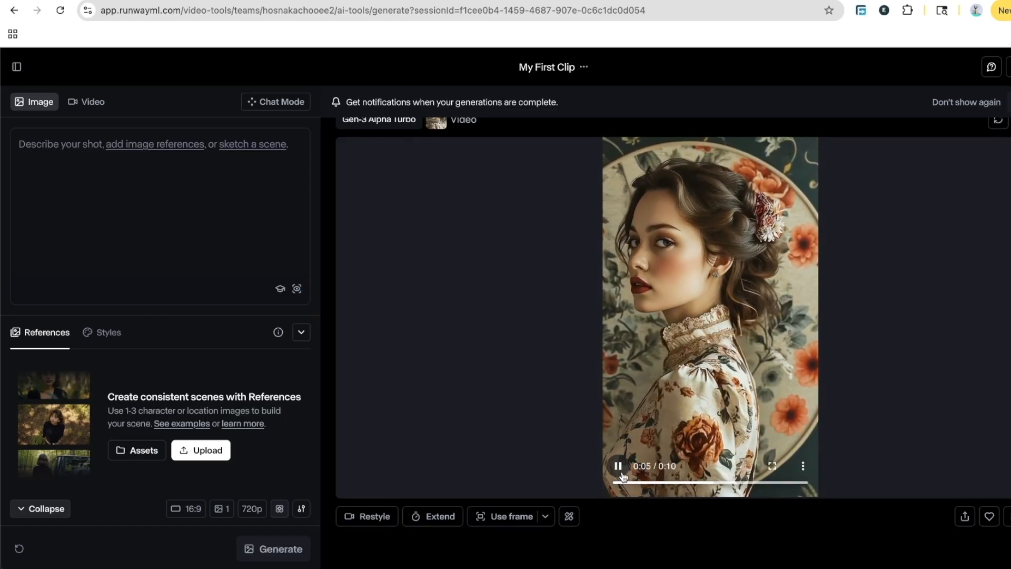
click(619, 467)
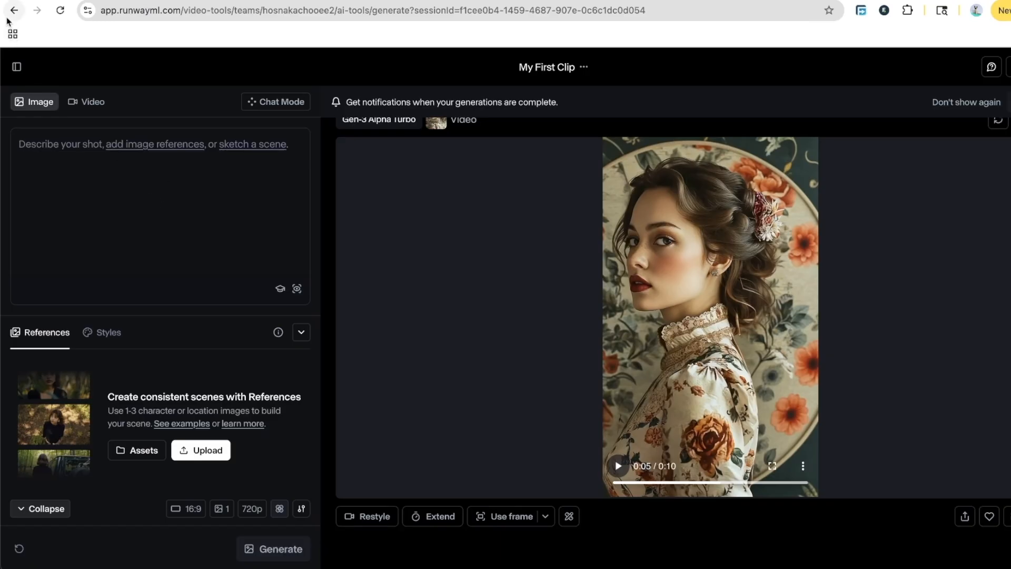
Leave the session for the dashboard and browse the film channels in Runway Watch.
click(17, 66)
click(71, 98)
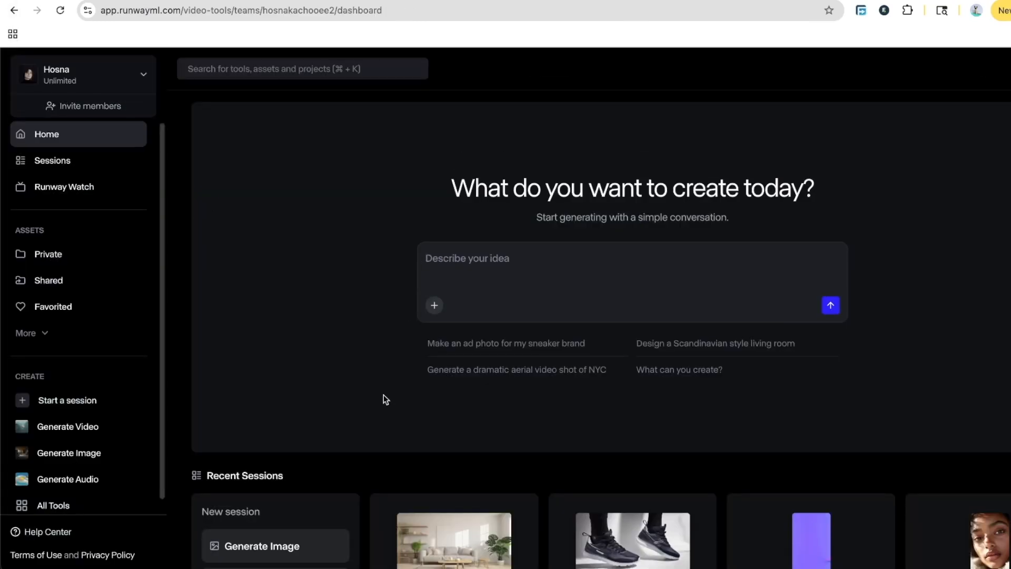
click(69, 190)
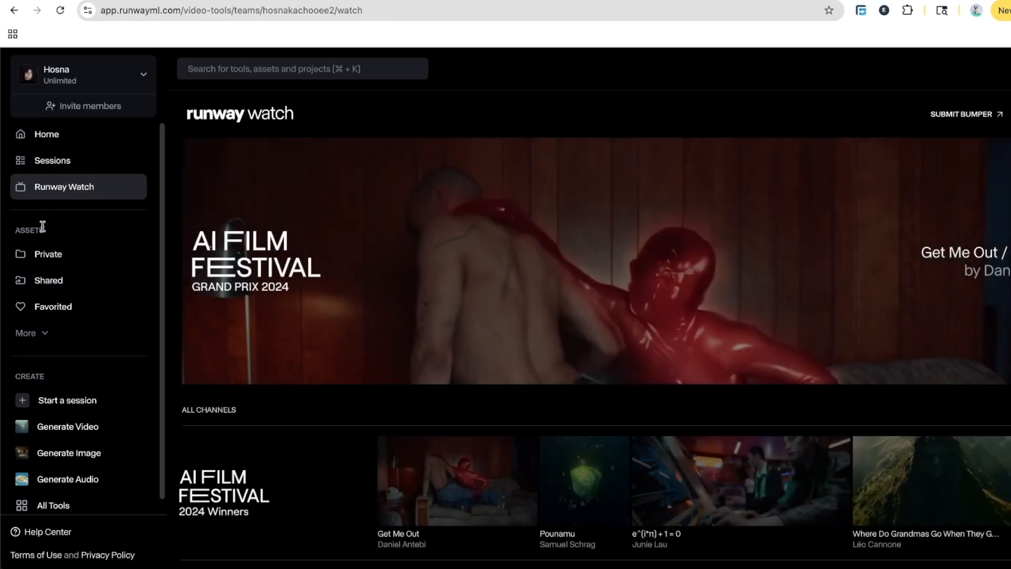
scroll(542, 329, down, 10)
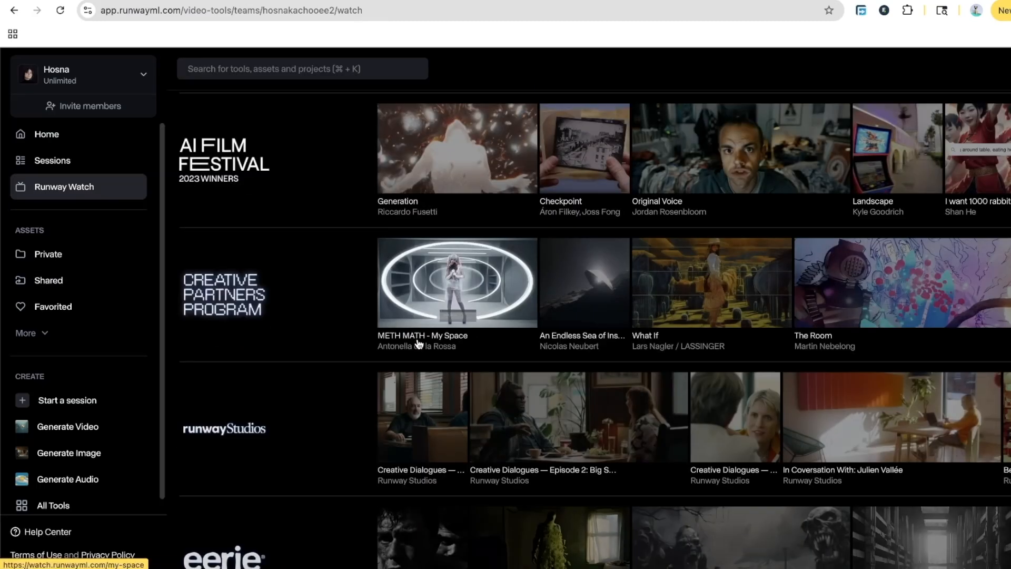
scroll(423, 346, down, 9)
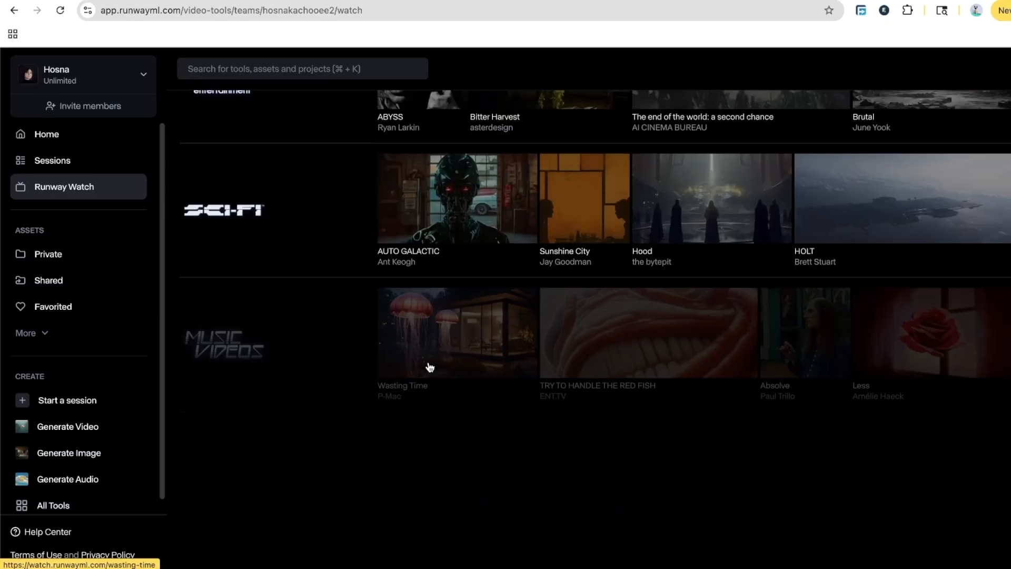
scroll(677, 278, down, 5)
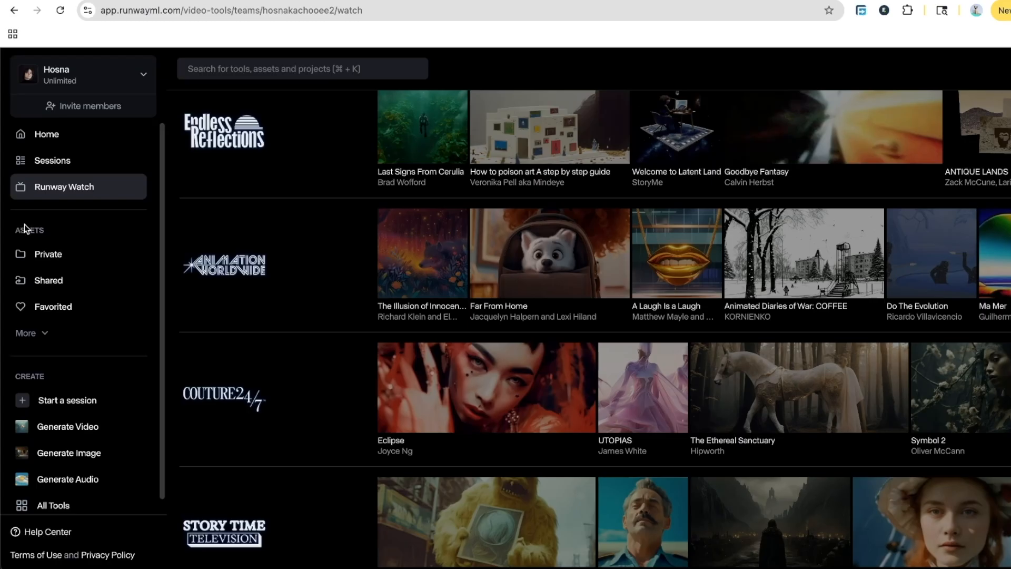
Expand the list of asset categories, and look through the complete collection on the All Tools page.
click(48, 333)
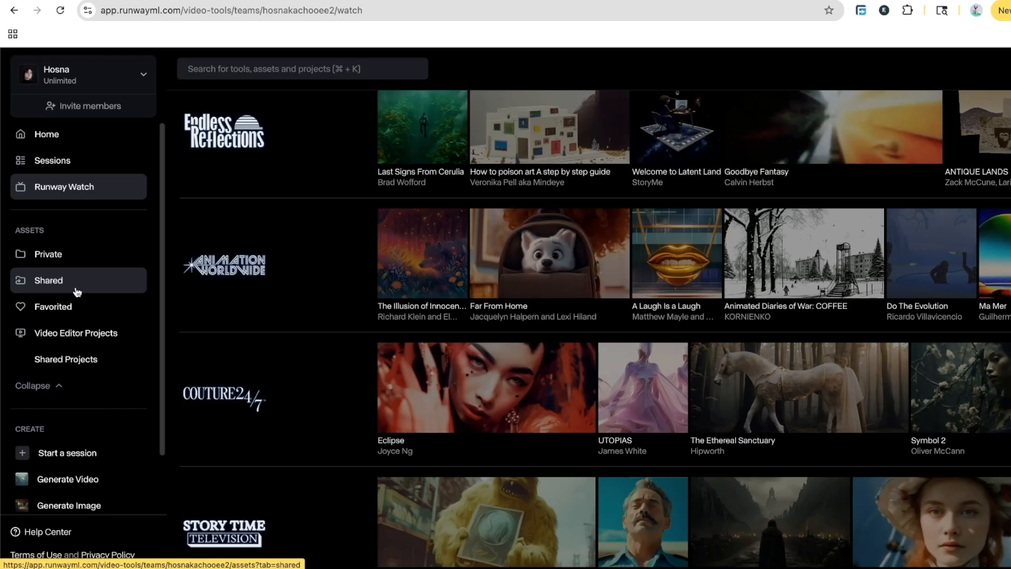
scroll(119, 347, down, 2)
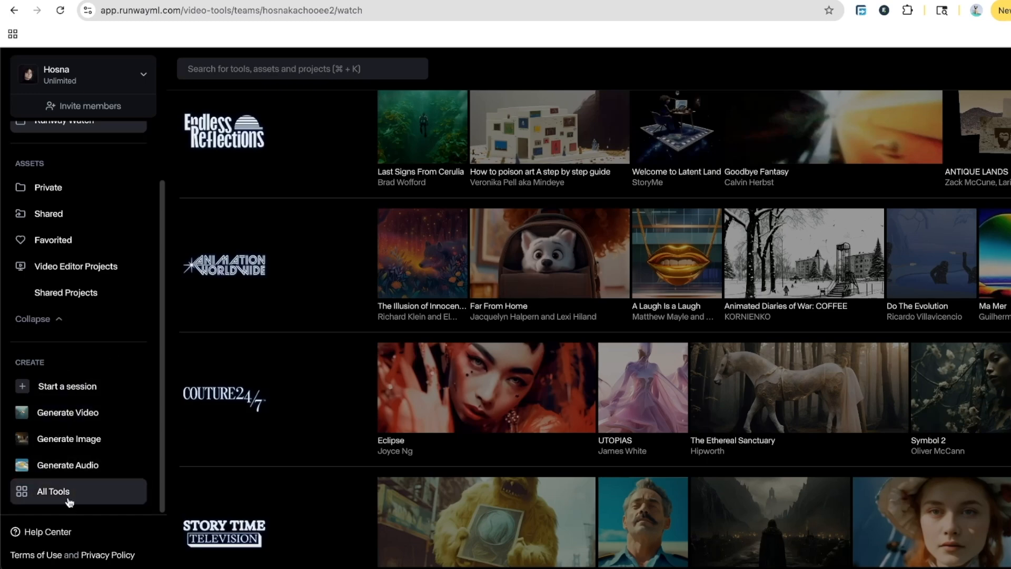
click(50, 493)
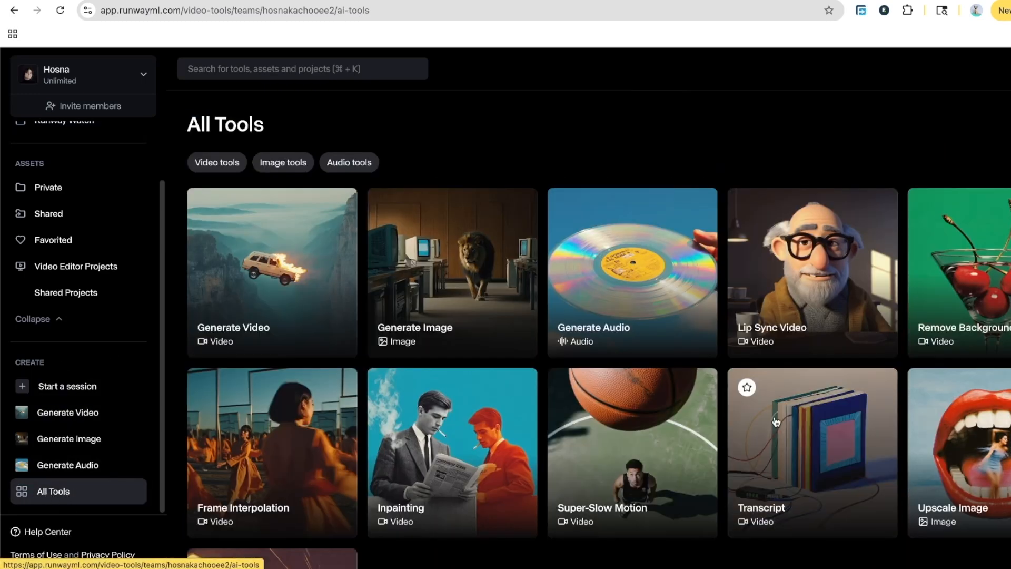
scroll(776, 422, down, 3)
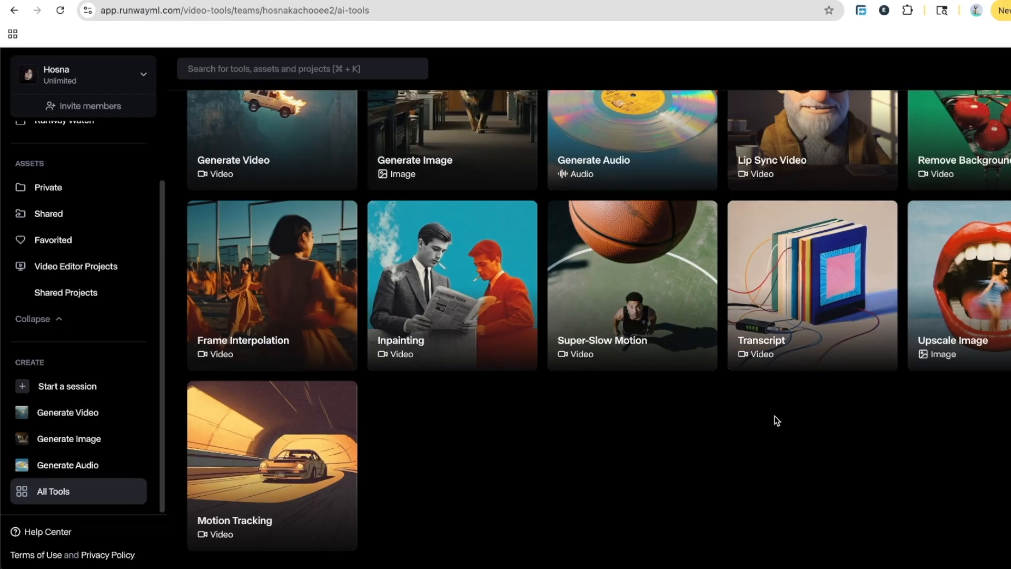
scroll(775, 416, up, 3)
Filter the tools by audio, image and video in turn, clearing each filter after viewing it.
click(342, 164)
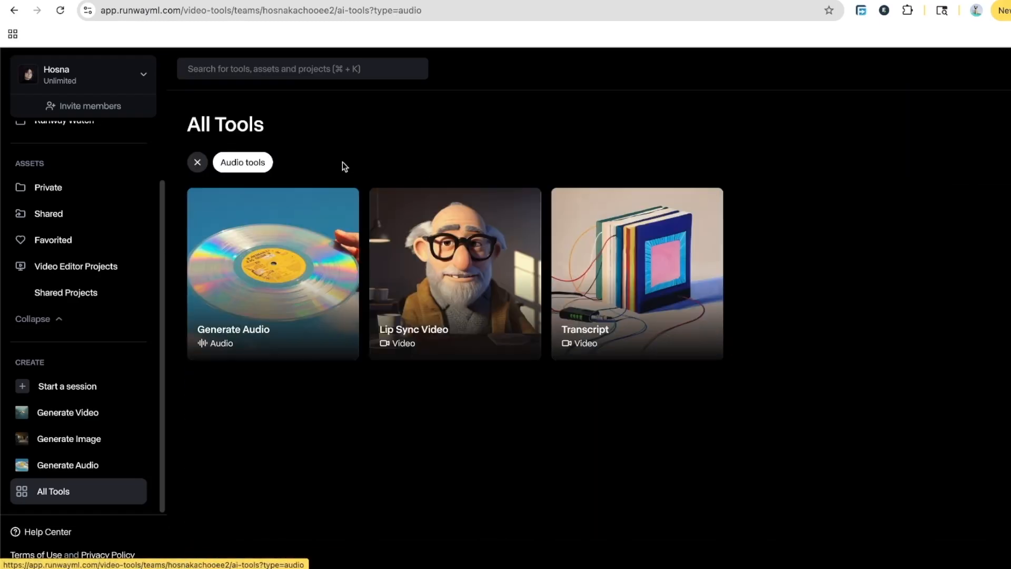
click(195, 164)
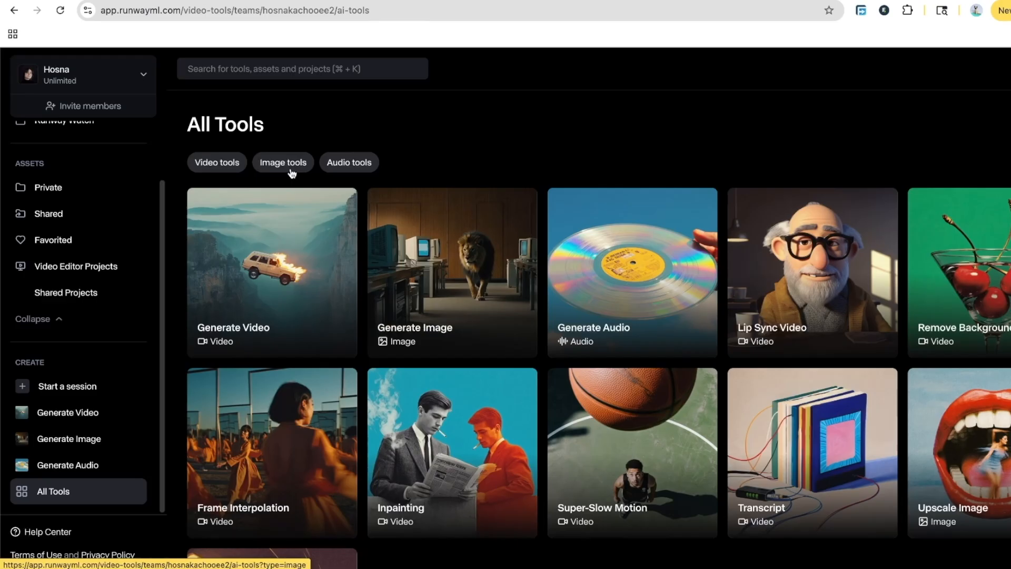
click(290, 167)
click(194, 166)
click(212, 163)
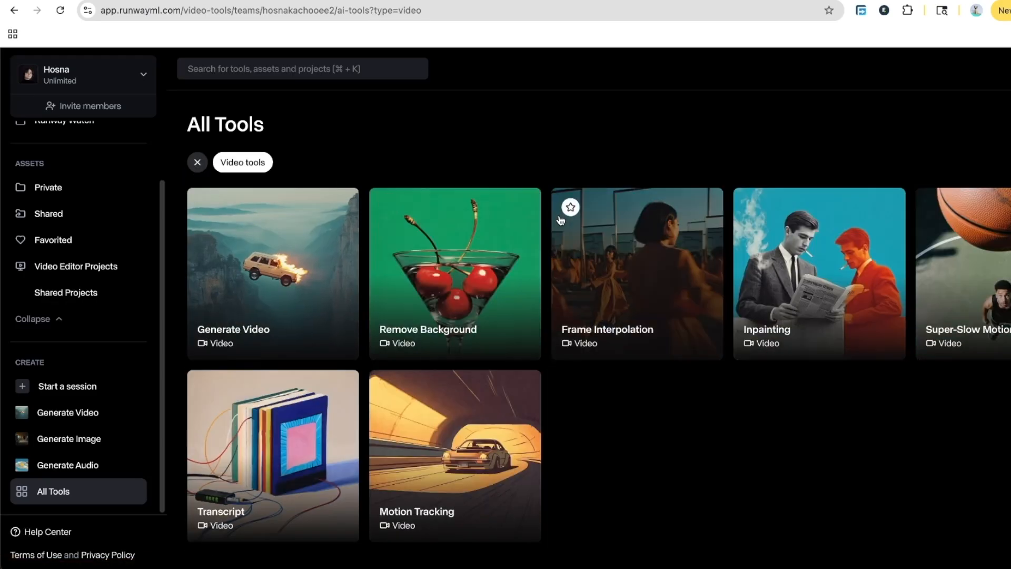
click(191, 168)
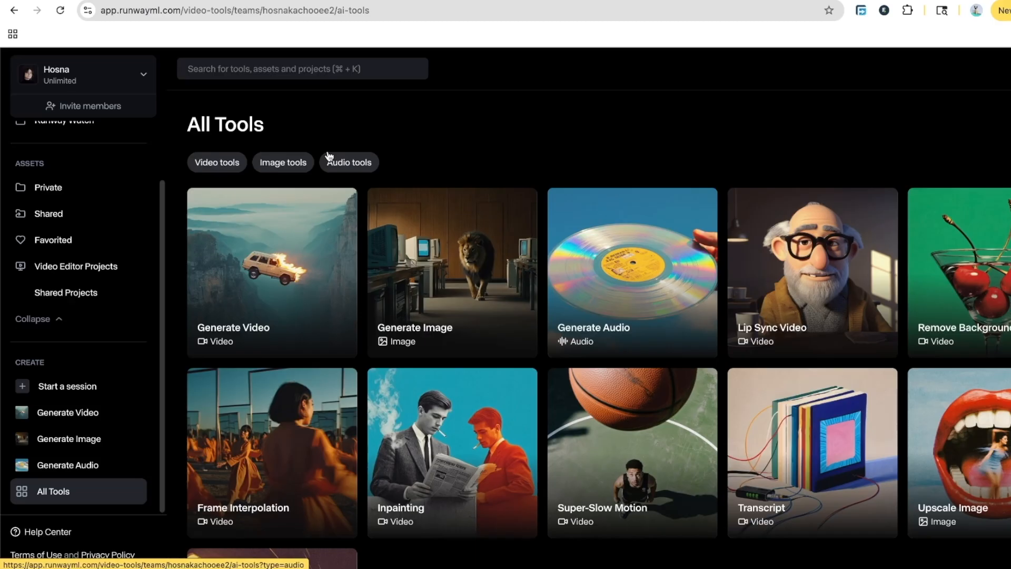
Look at the search suggestions for tools, assets and projects and at the product update announcements, closing both.
click(261, 73)
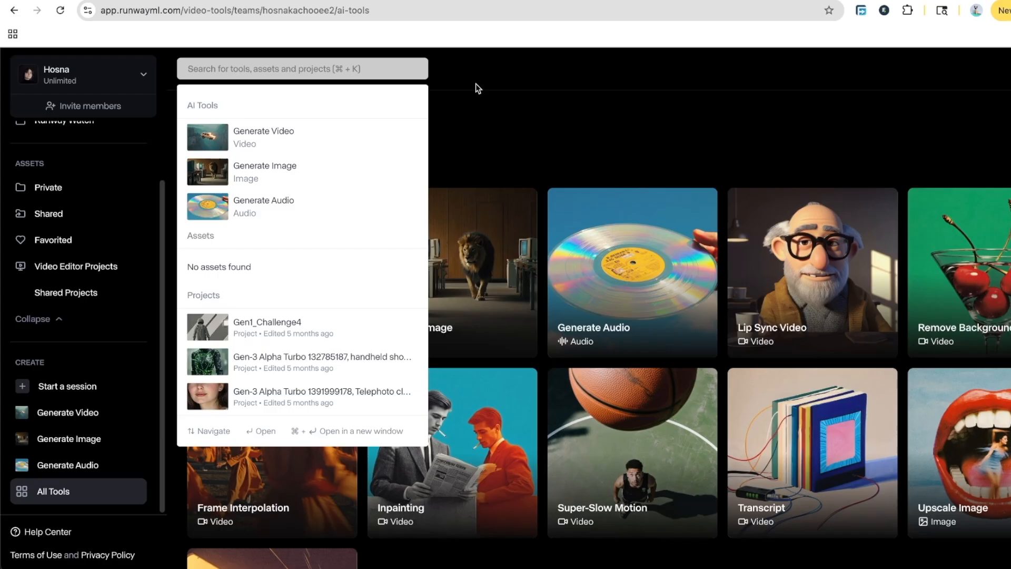
click(476, 84)
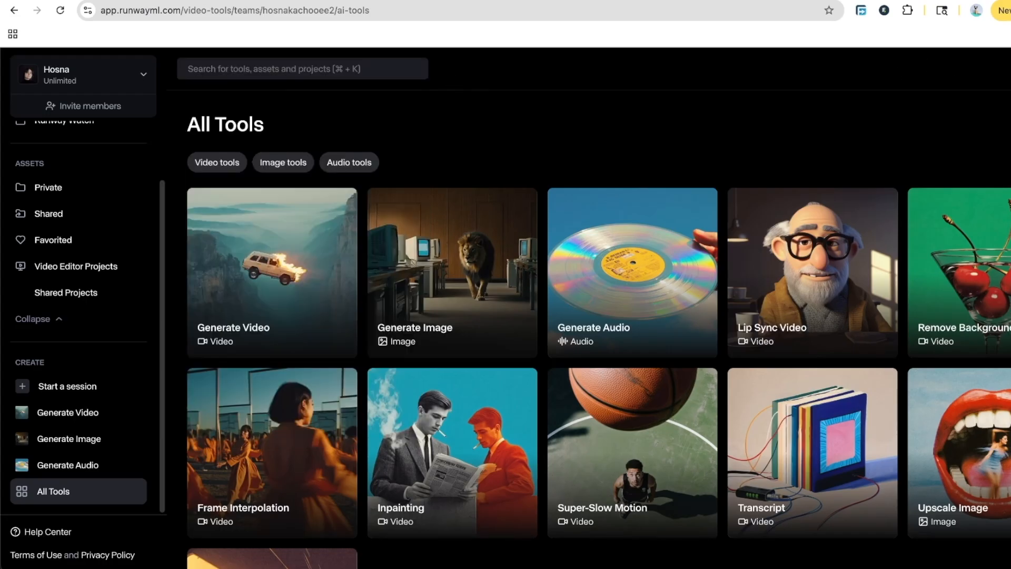
click(1007, 69)
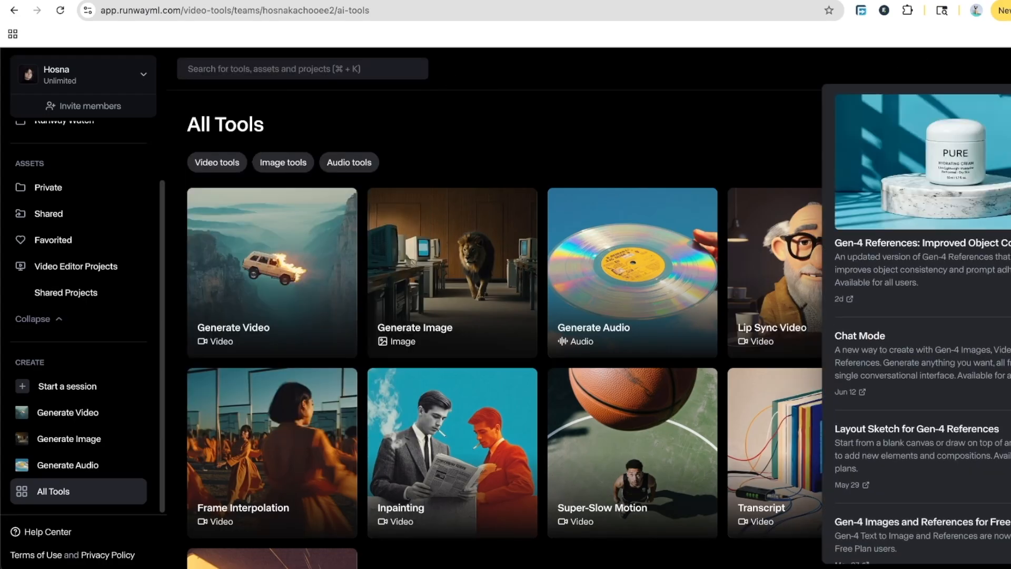
click(1007, 69)
click(1009, 69)
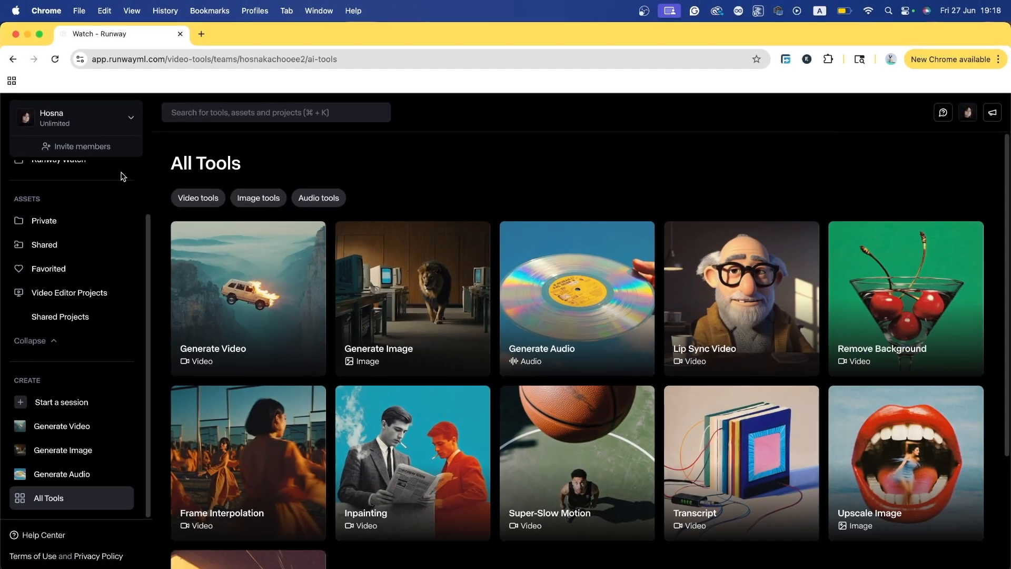
Return to the home dashboard and open the Generate Video tool in a new session.
scroll(78, 208, up, 2)
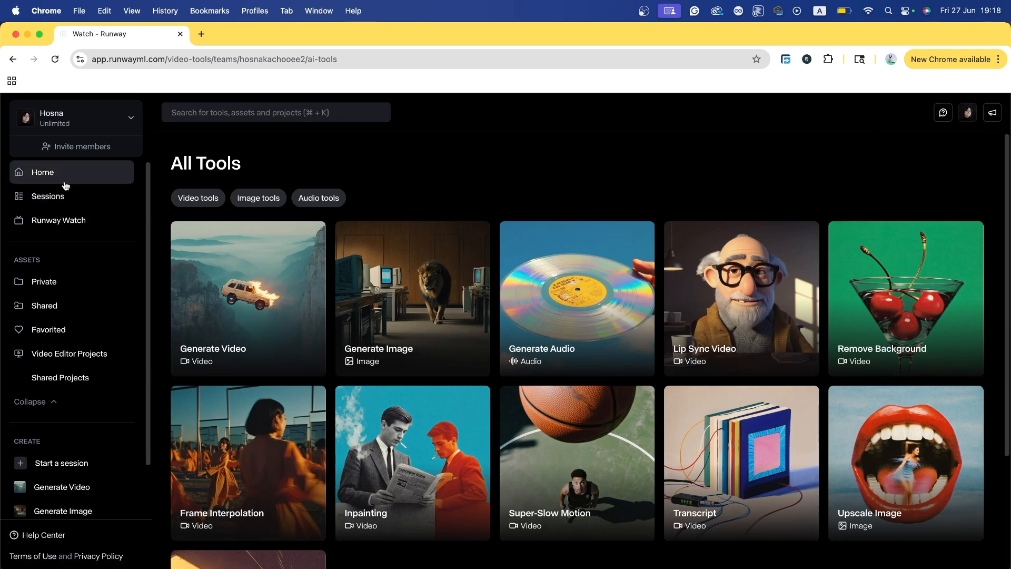
click(65, 185)
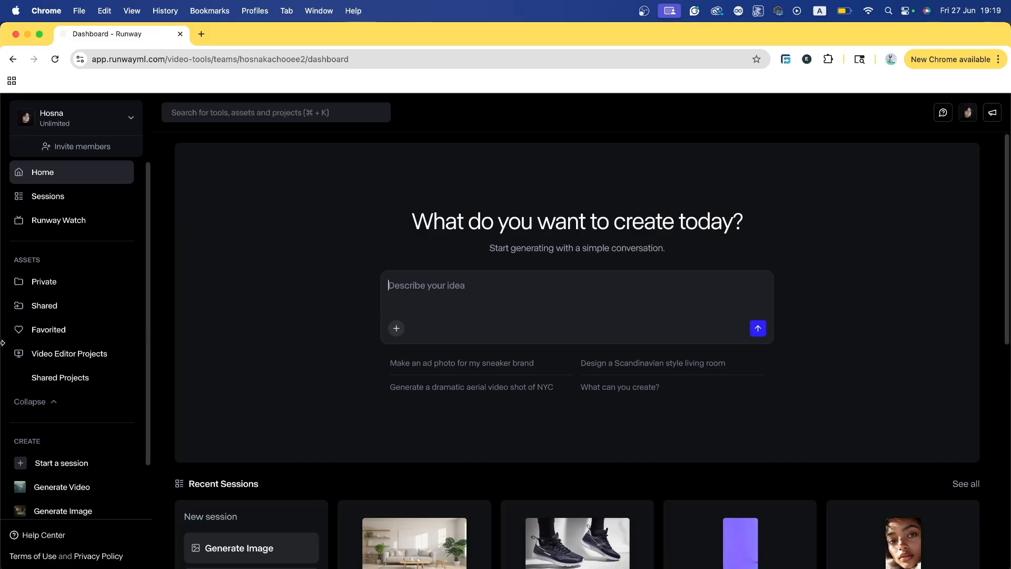
scroll(96, 421, down, 3)
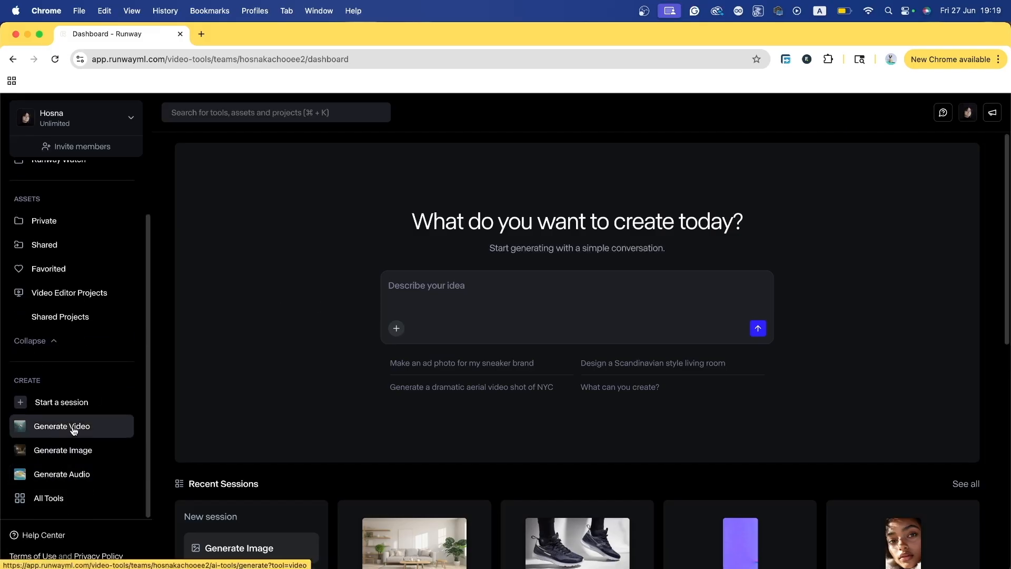
click(74, 426)
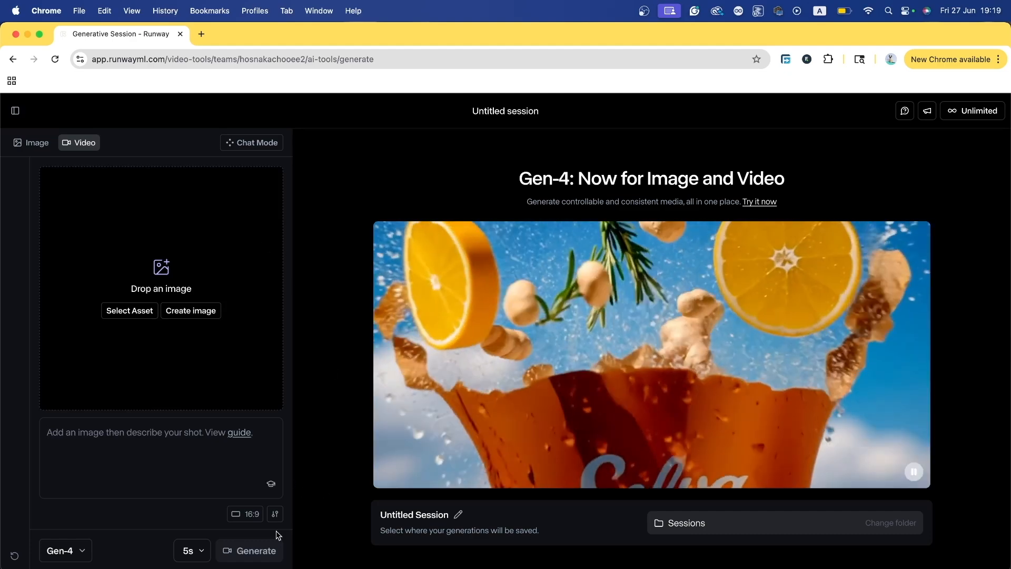
Review the available video models, including the previous Gen-3 models, and close the list keeping Gen-4.
click(79, 551)
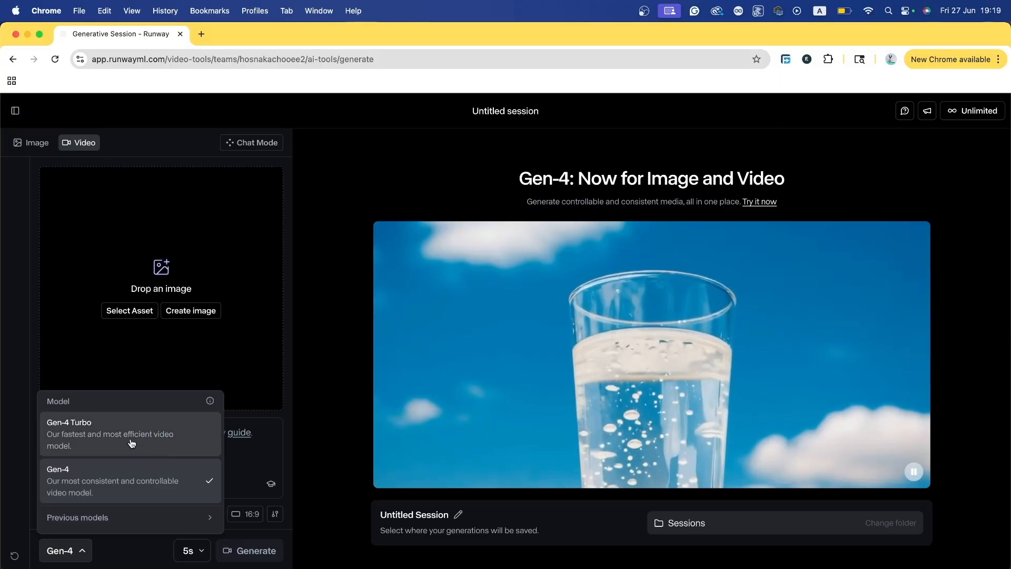
click(175, 520)
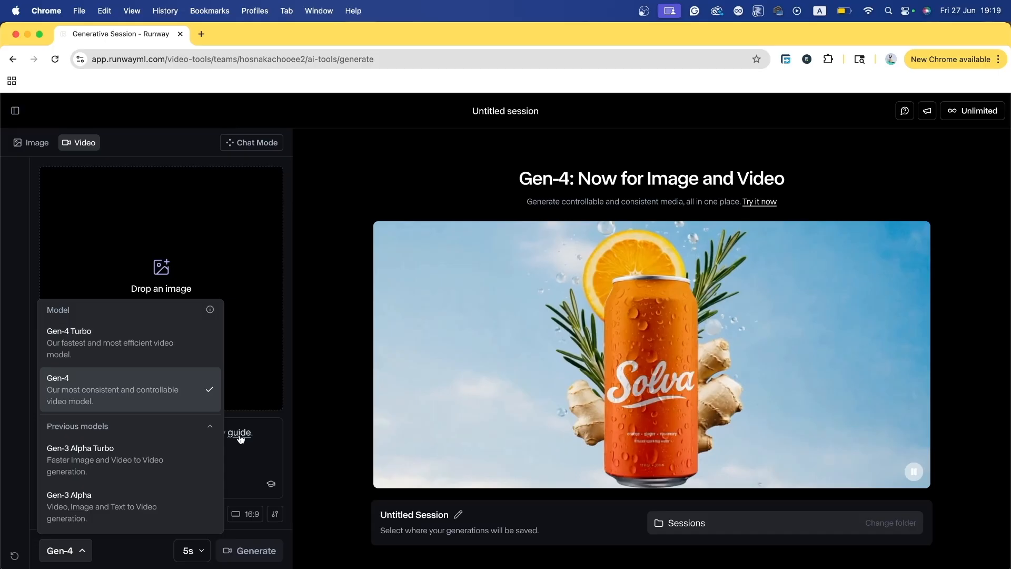
click(225, 551)
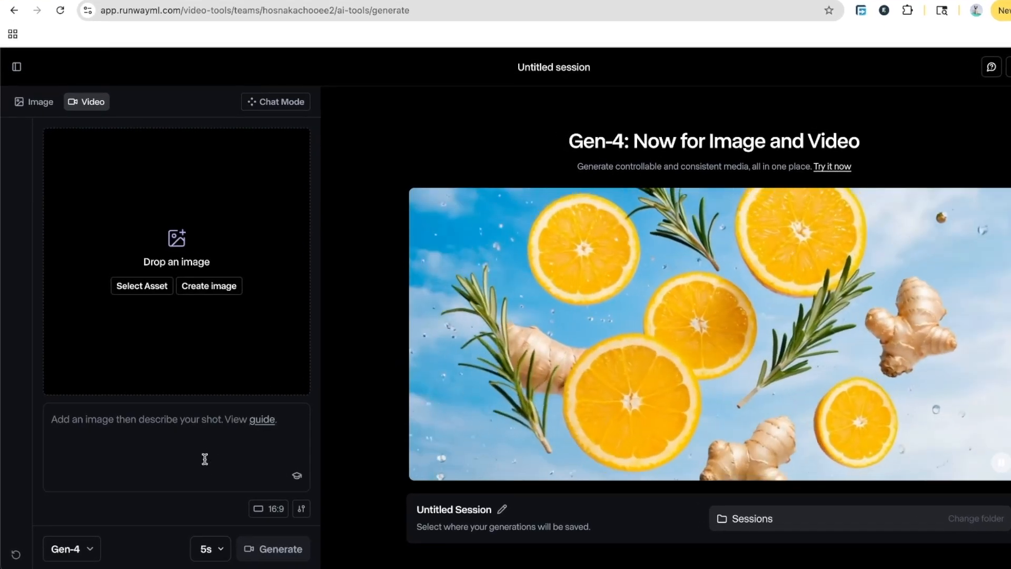
Review the available video models once more, including the previous Gen-3 models, and close the list without changing the model.
click(86, 547)
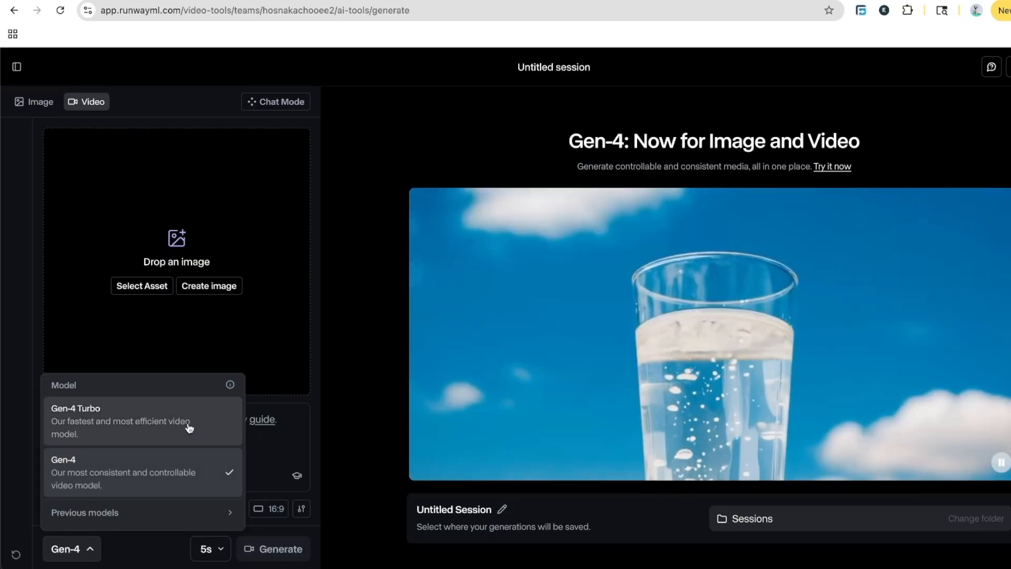
click(95, 514)
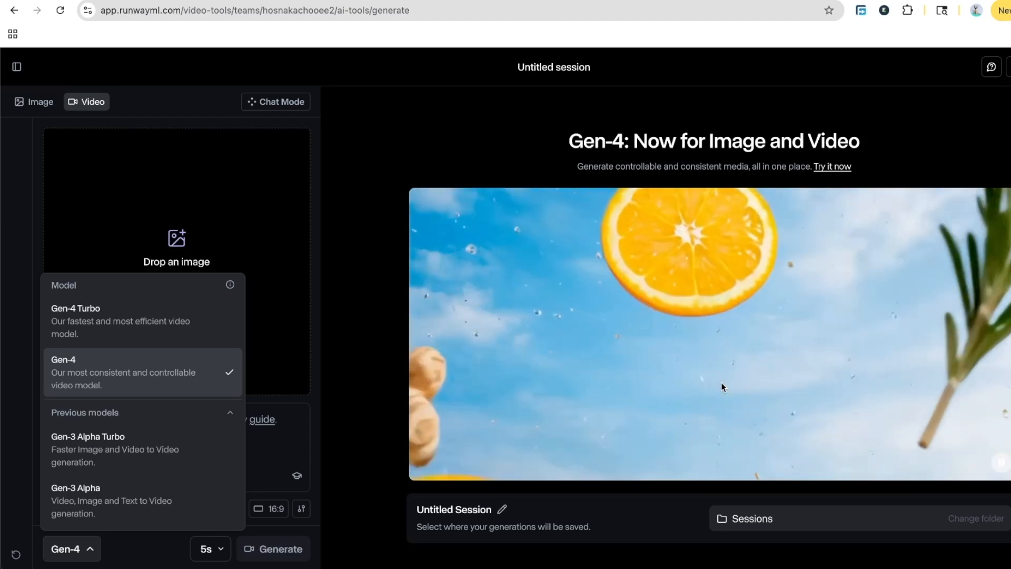
drag(634, 142, 864, 140)
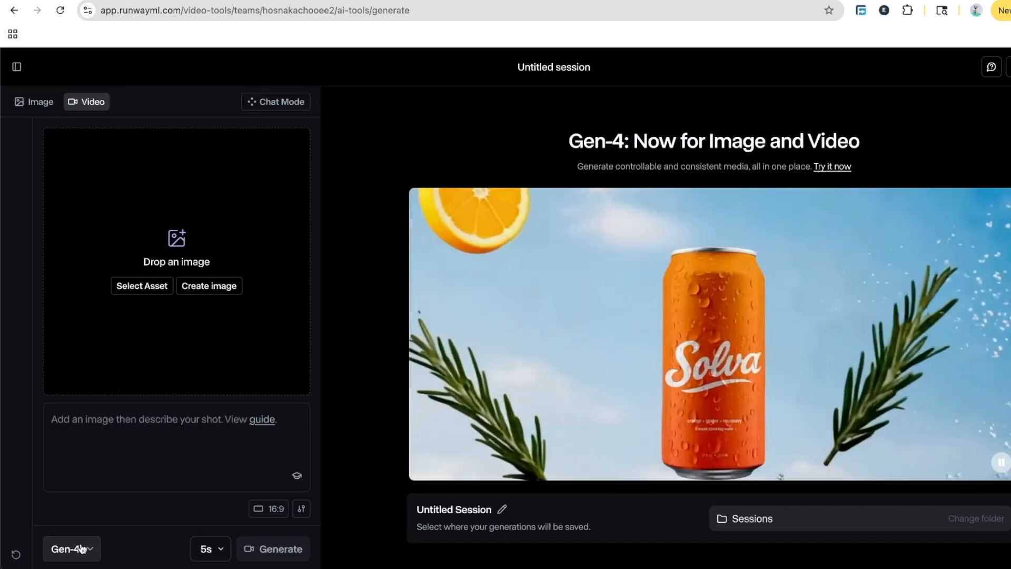
Select the Gen-4 Turbo video model and look at the duration options, keeping 5 seconds.
click(79, 549)
click(114, 513)
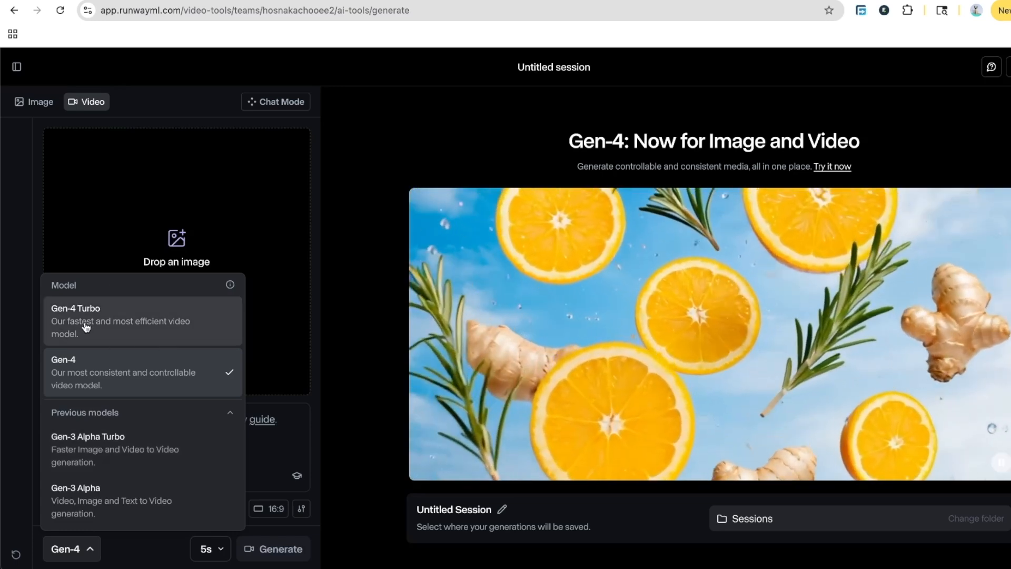
click(62, 323)
click(210, 553)
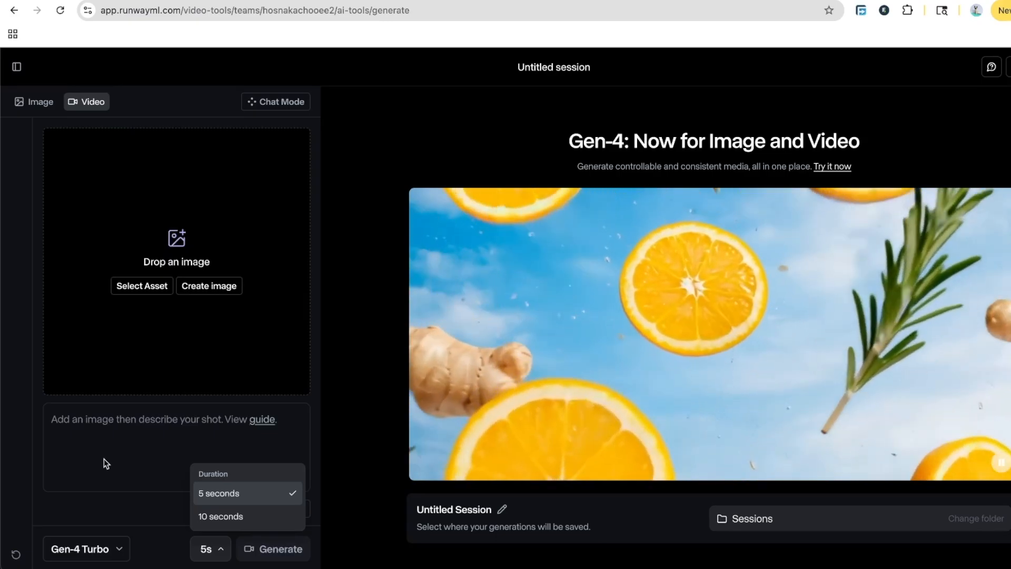
click(100, 459)
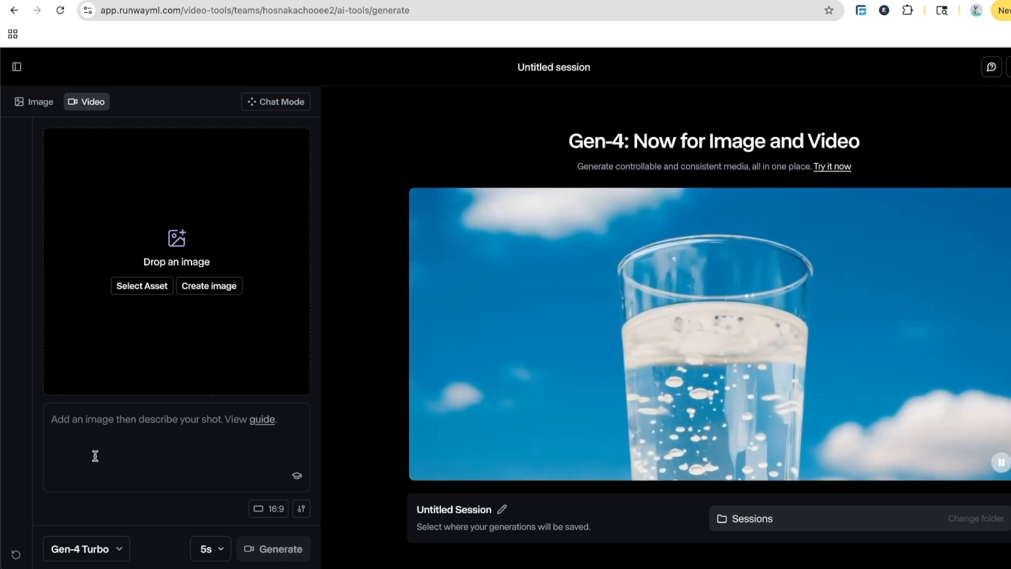
Enter the video prompt "a man walking in a rainy forest".
click(176, 457)
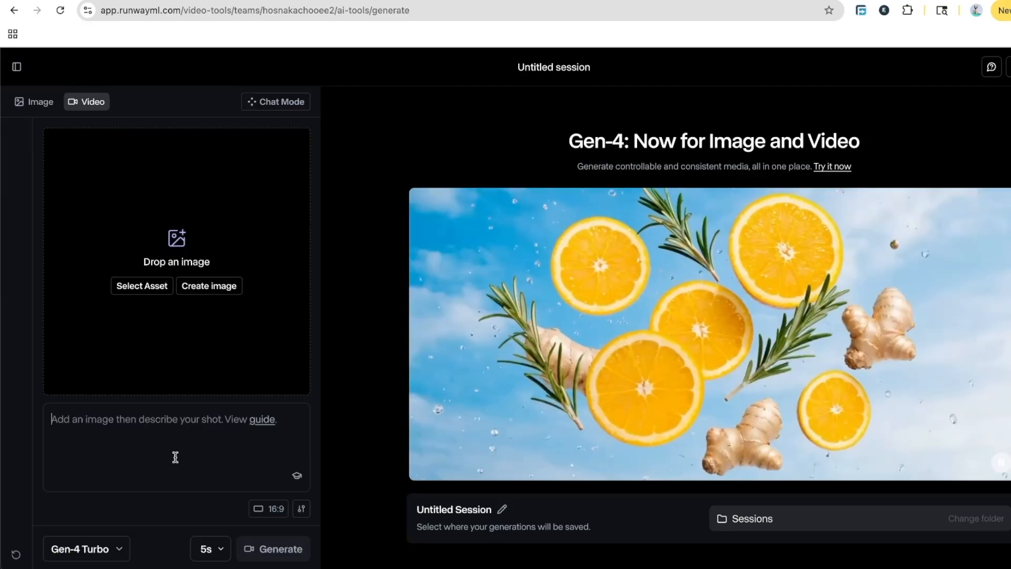
text(a man walk)
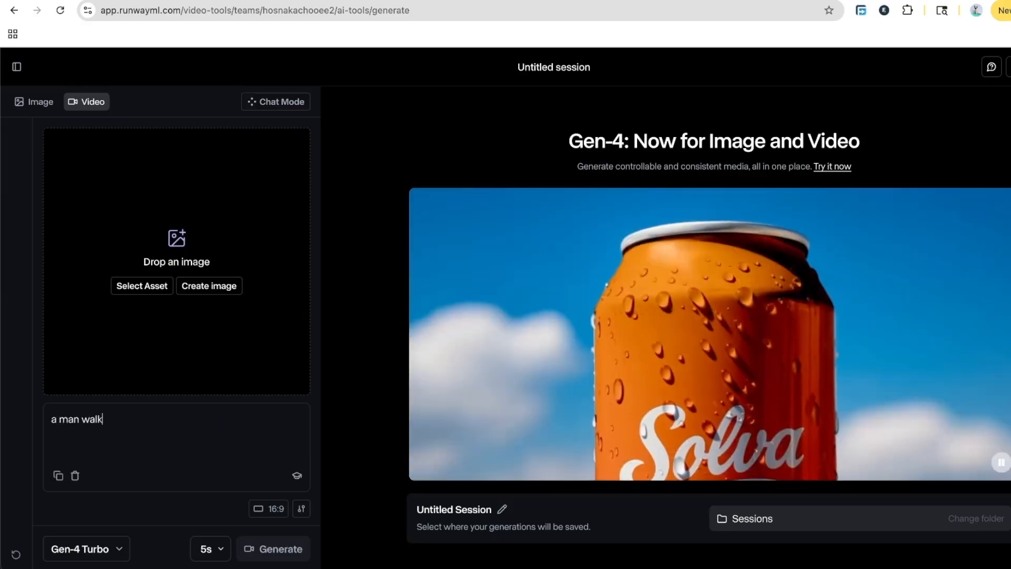
text(ing in a)
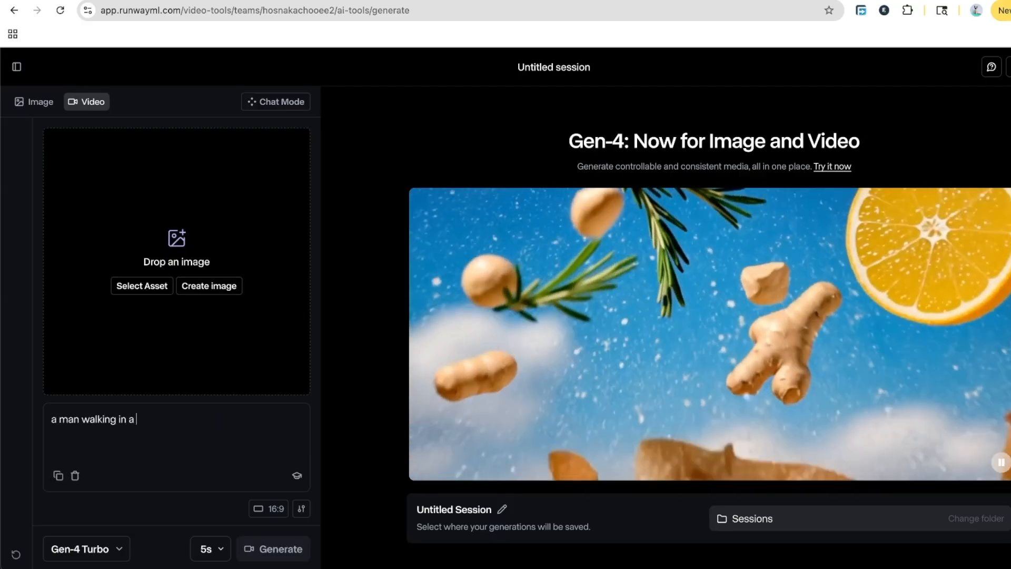
text( rainy )
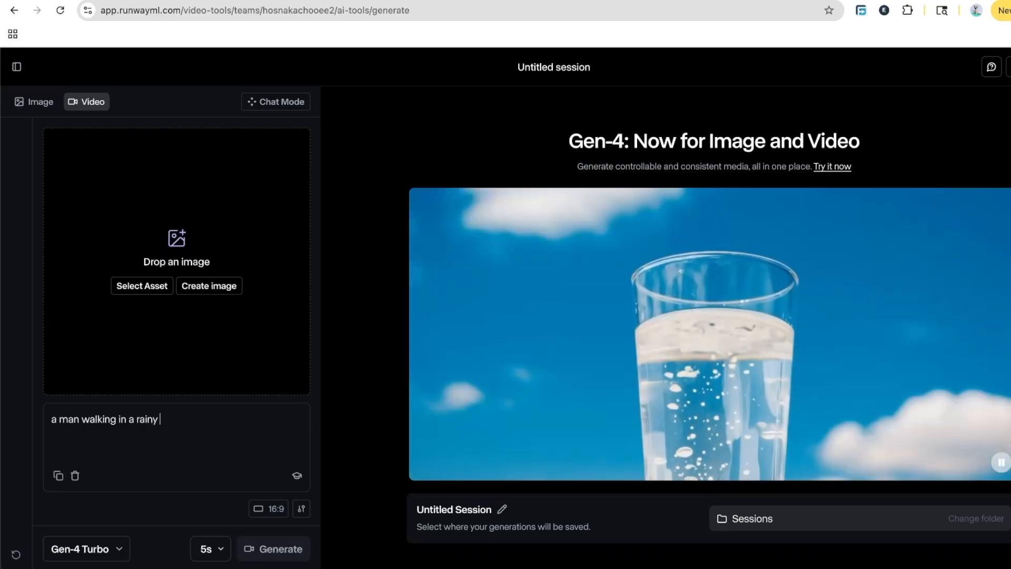
text(forest)
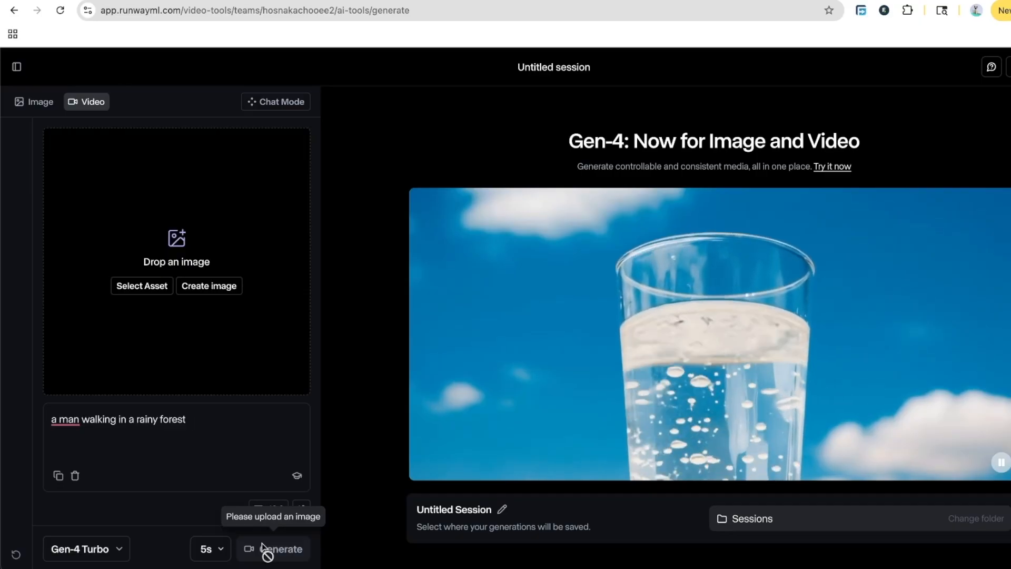
click(72, 558)
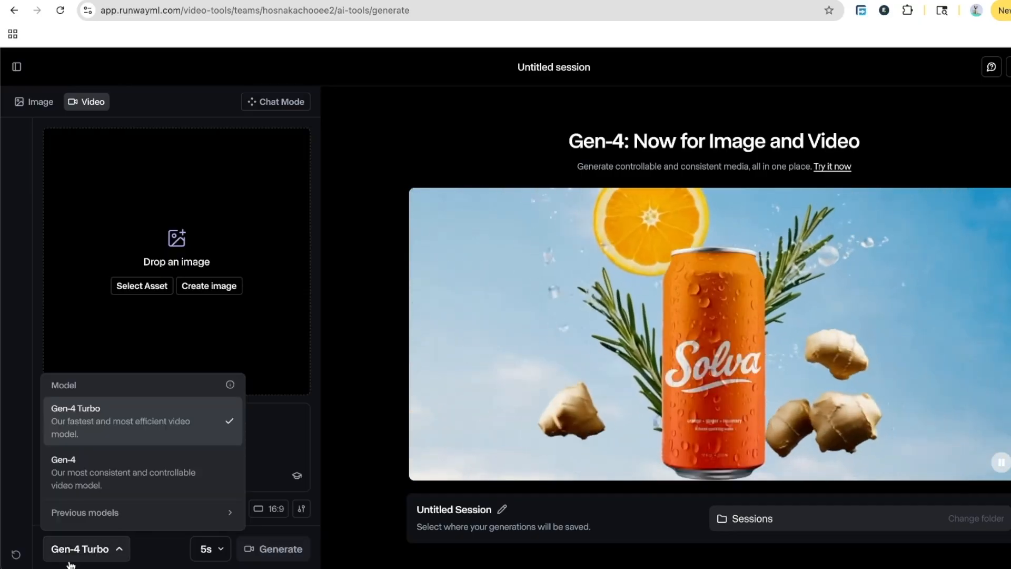
click(118, 513)
click(117, 440)
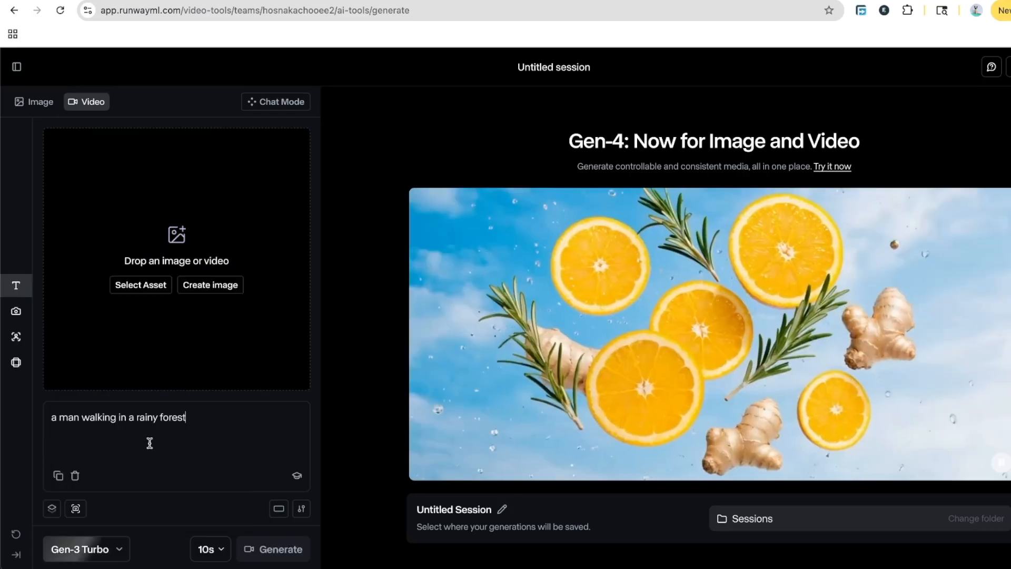
Switch the video model to Gen-3 Alpha and generate the video from the text prompt alone.
click(95, 548)
click(104, 518)
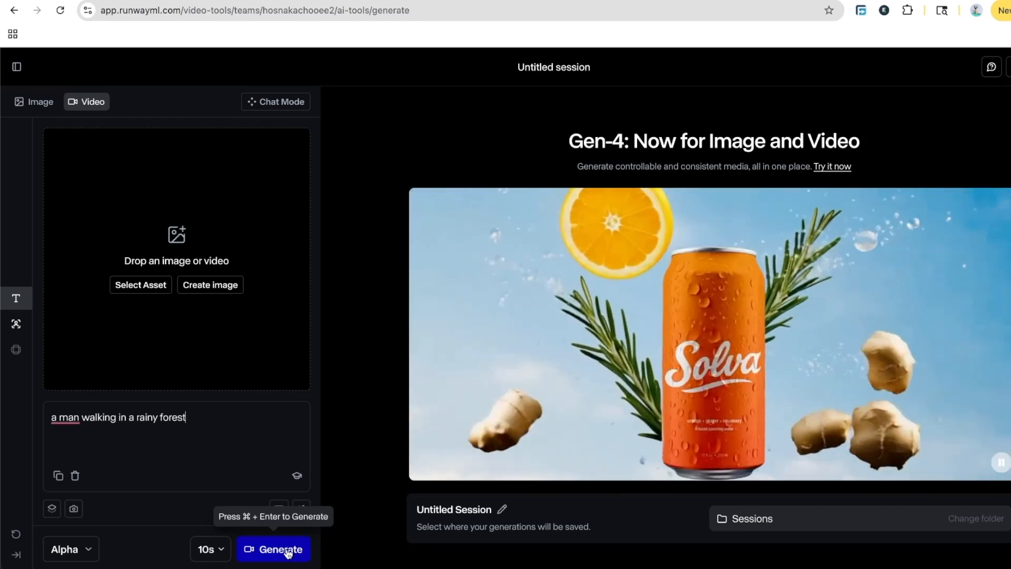
click(288, 551)
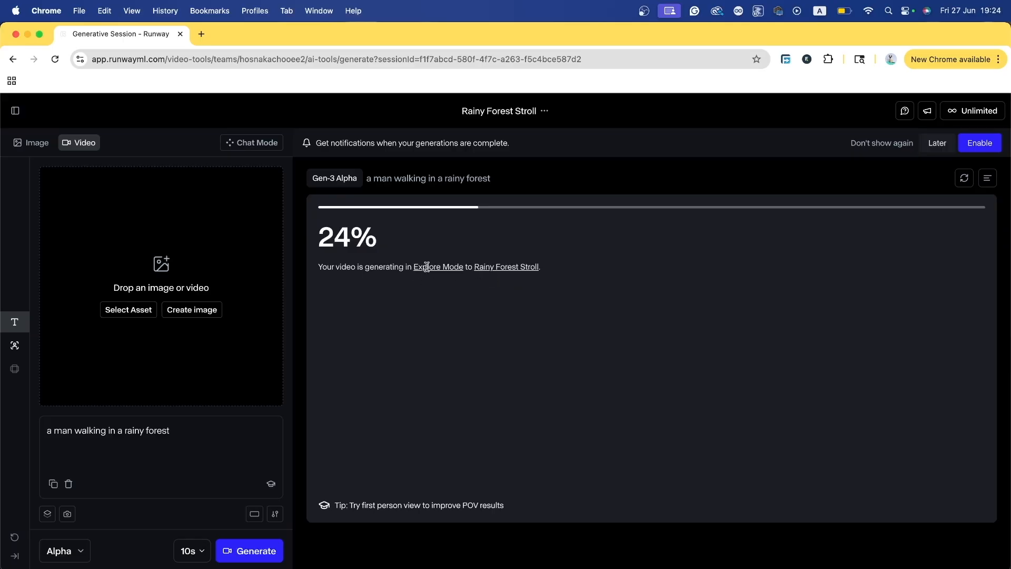
Open the Rainy Forest Stroll asset folder in a separate browser tab, view it, and return to the generative session.
super+click(514, 267)
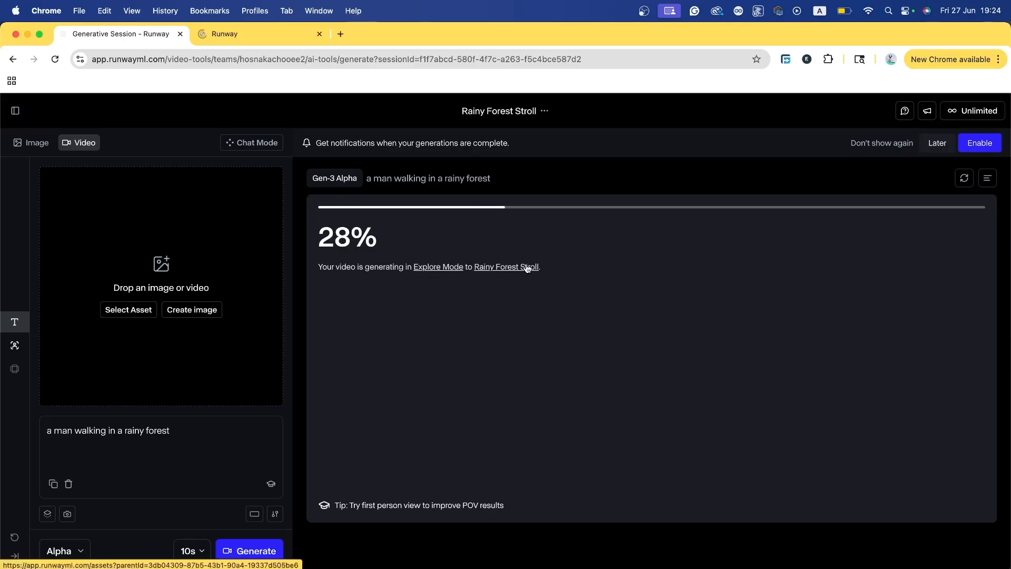
click(245, 33)
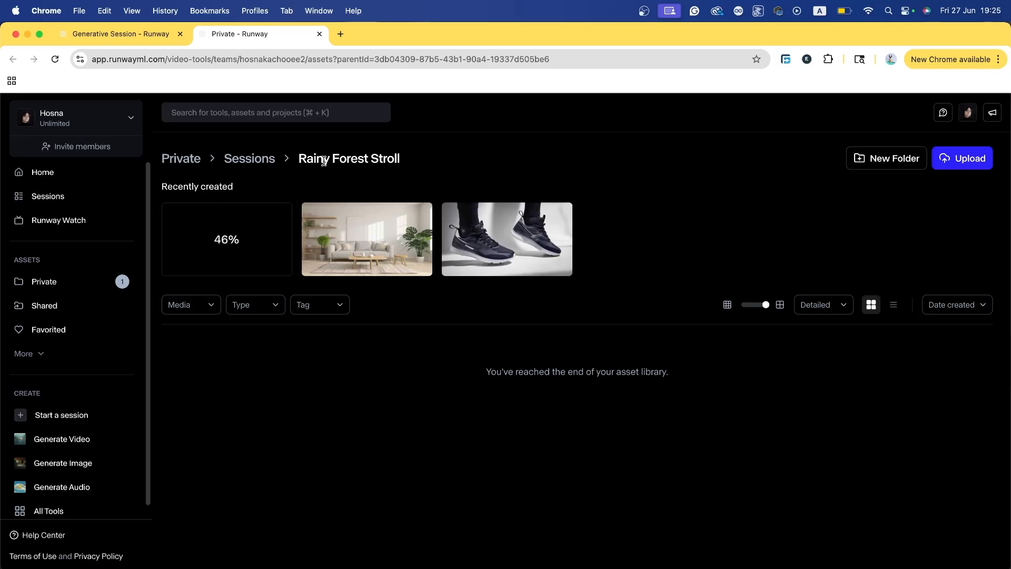
click(122, 34)
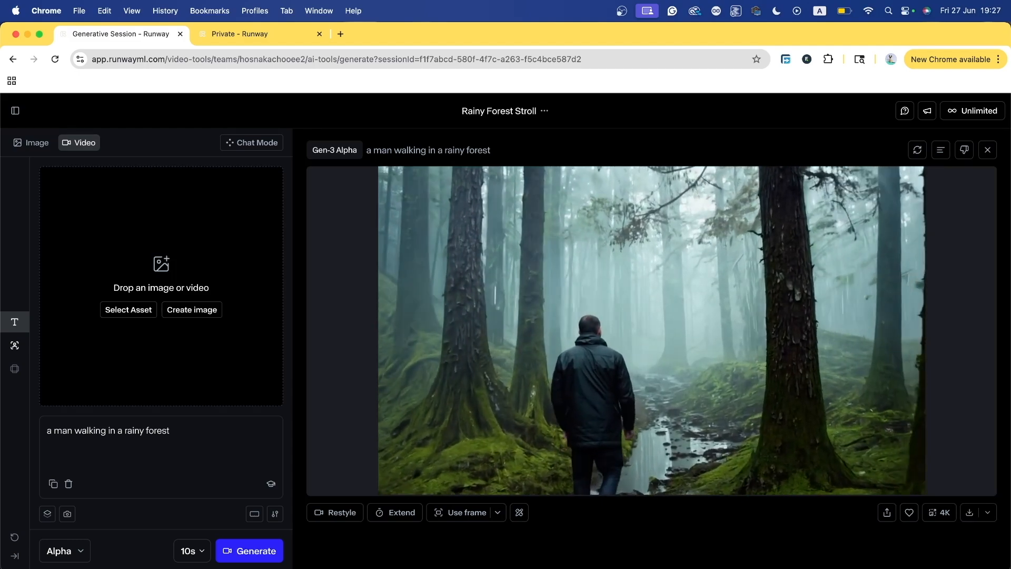
Go back to the home dashboard and open the Generate Image tool in a new session.
click(17, 112)
click(52, 139)
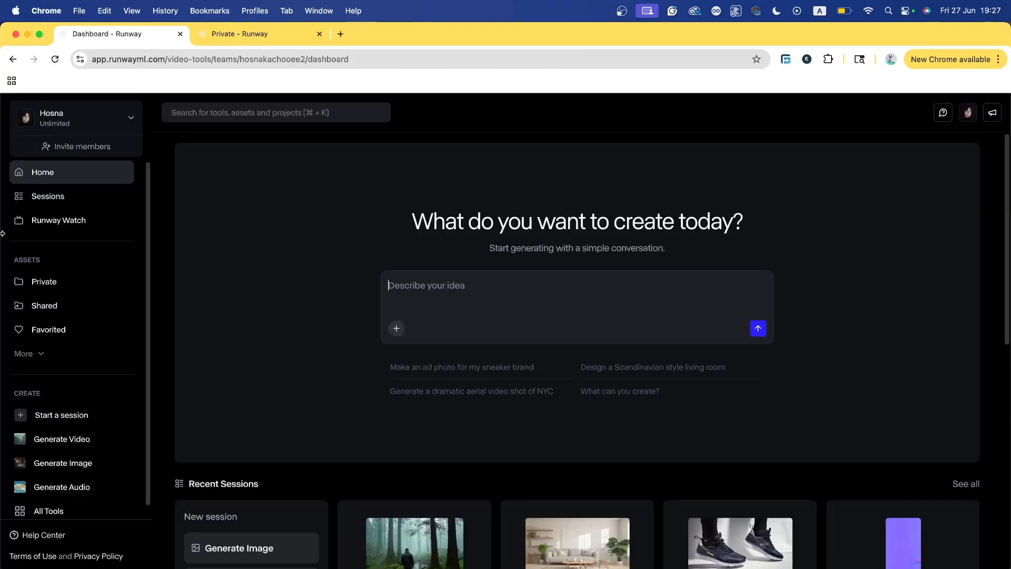
click(62, 472)
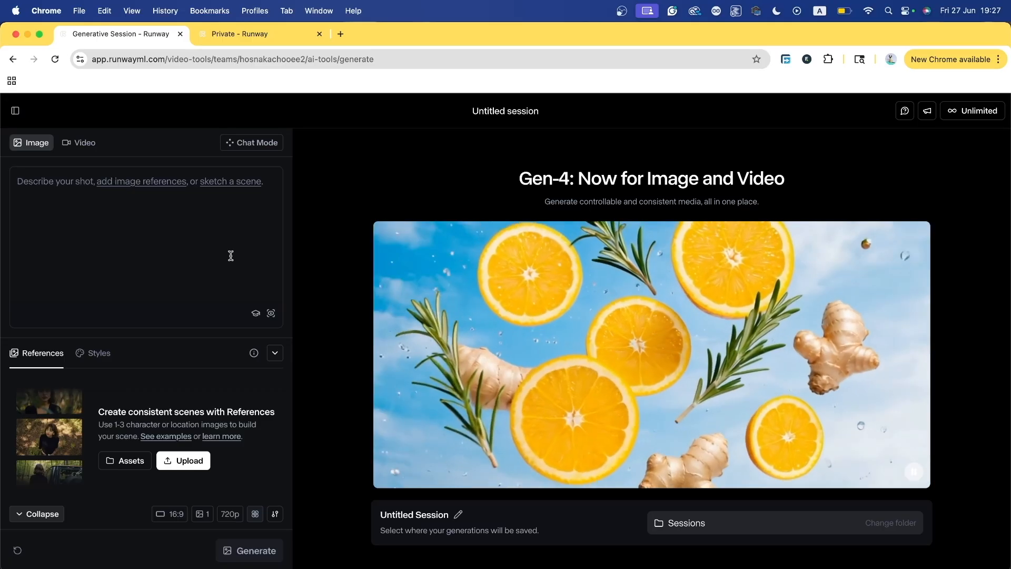
Generate an image from the prompt "a man walking in a rainy forest" with the default 16:9, 720p settings.
click(231, 256)
text(a man)
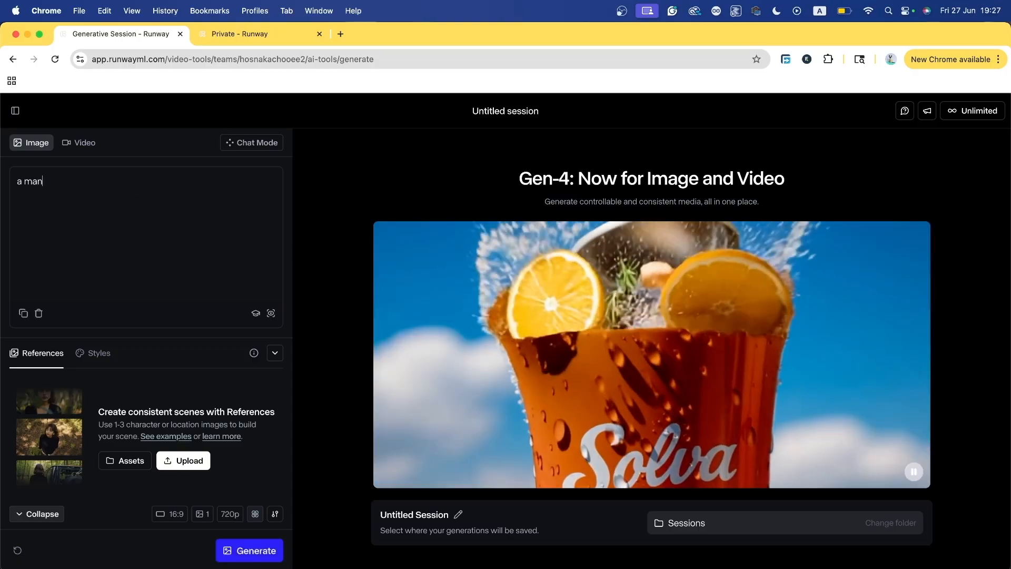
text( walking in a rain y forest)
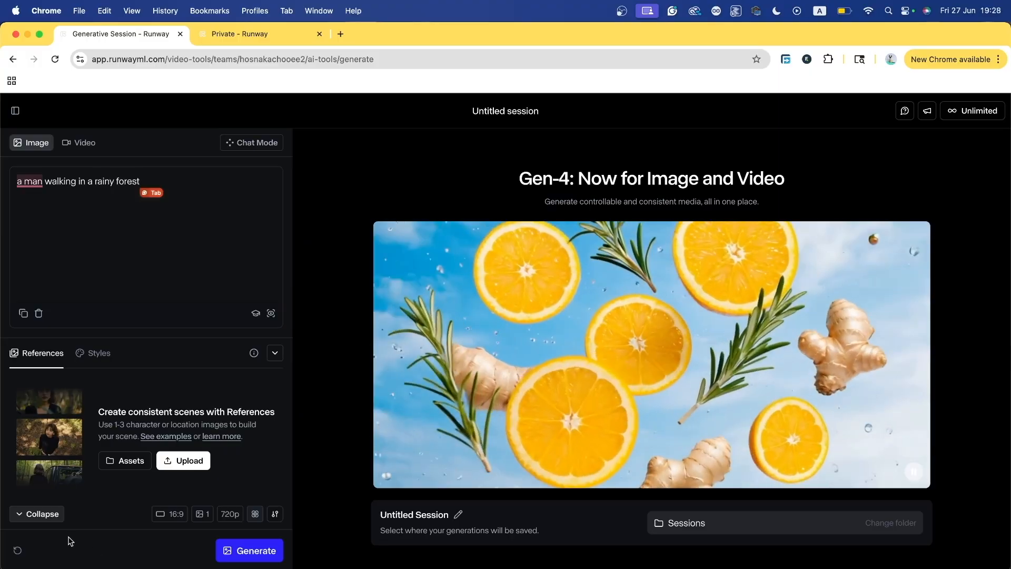
click(251, 553)
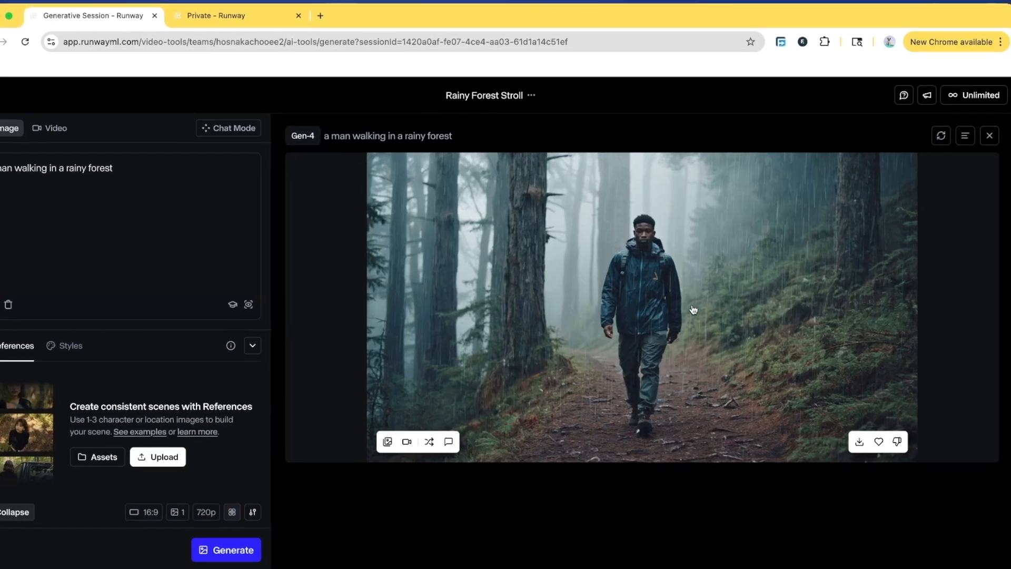
Open the generated forest image's details, copy its seed to the clipboard, and close the details.
click(693, 310)
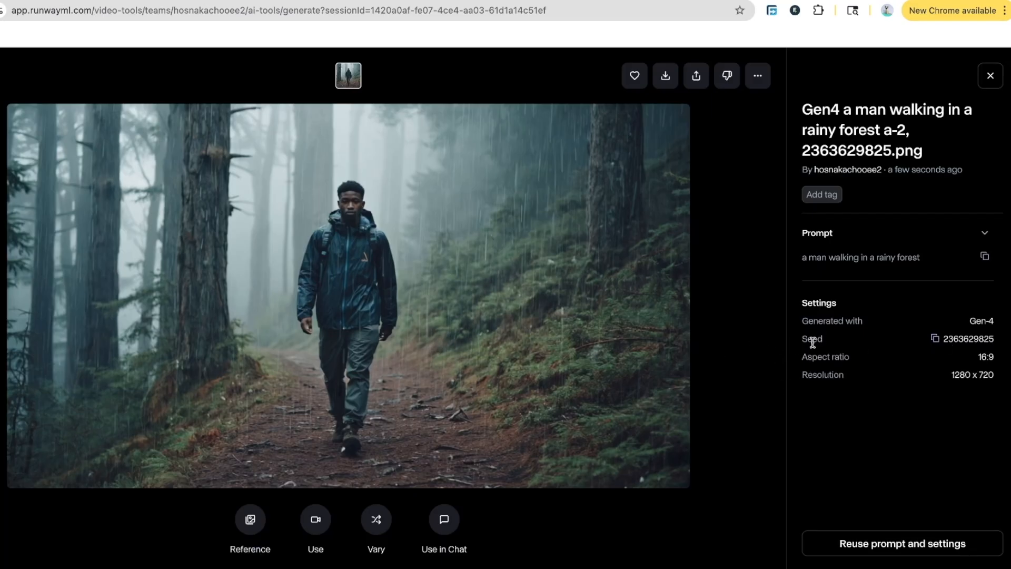
click(936, 340)
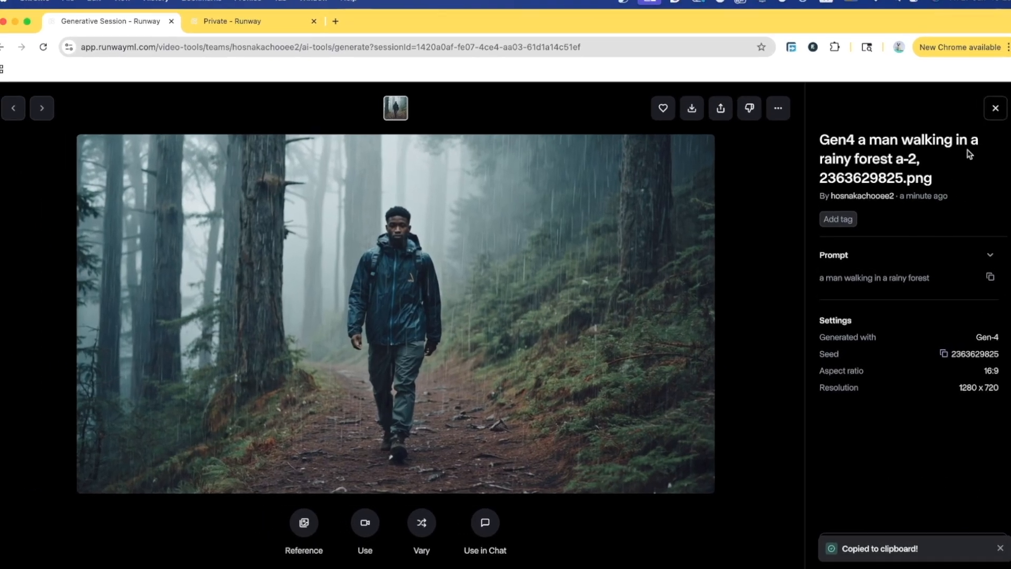
click(990, 79)
Switch to video generation and load the forest image from Sessions > Rainy Forest Stroll as the input image.
click(86, 101)
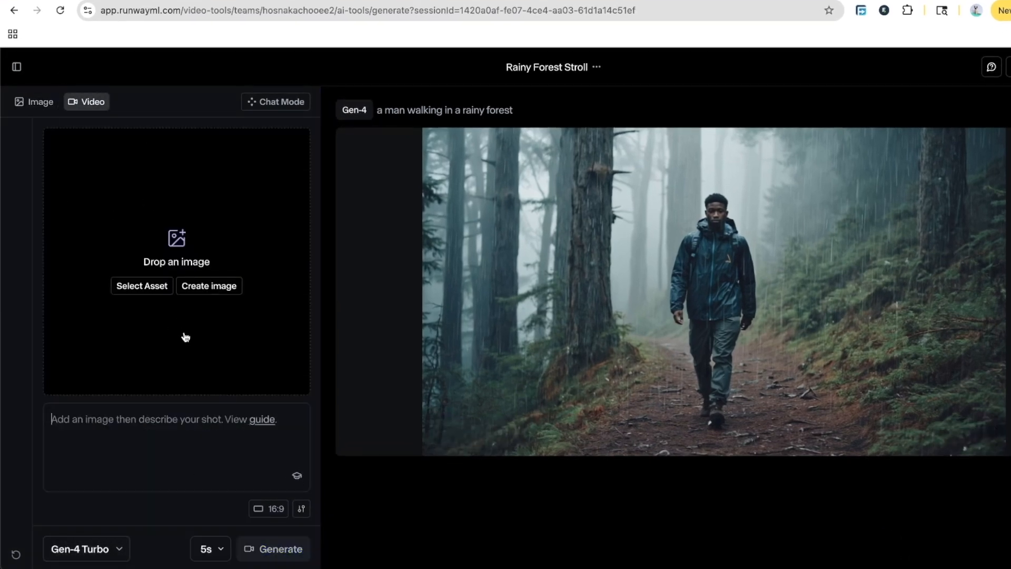
click(136, 289)
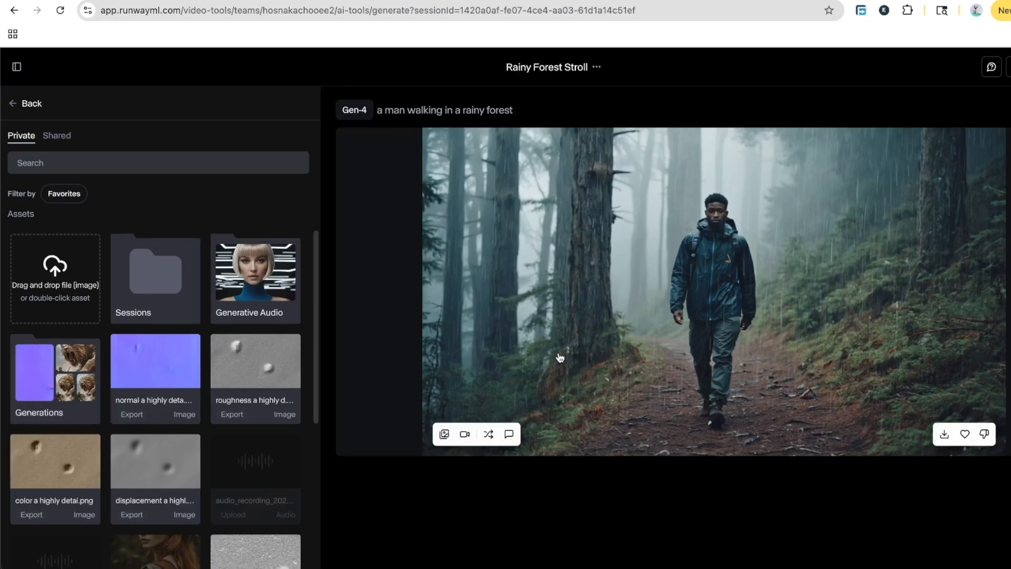
click(147, 298)
click(187, 281)
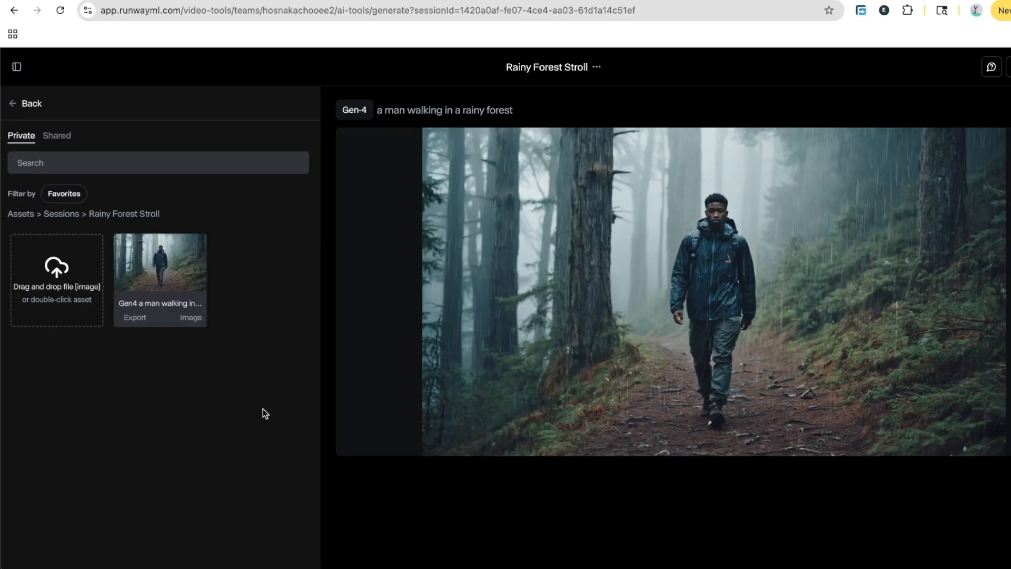
double_click(150, 262)
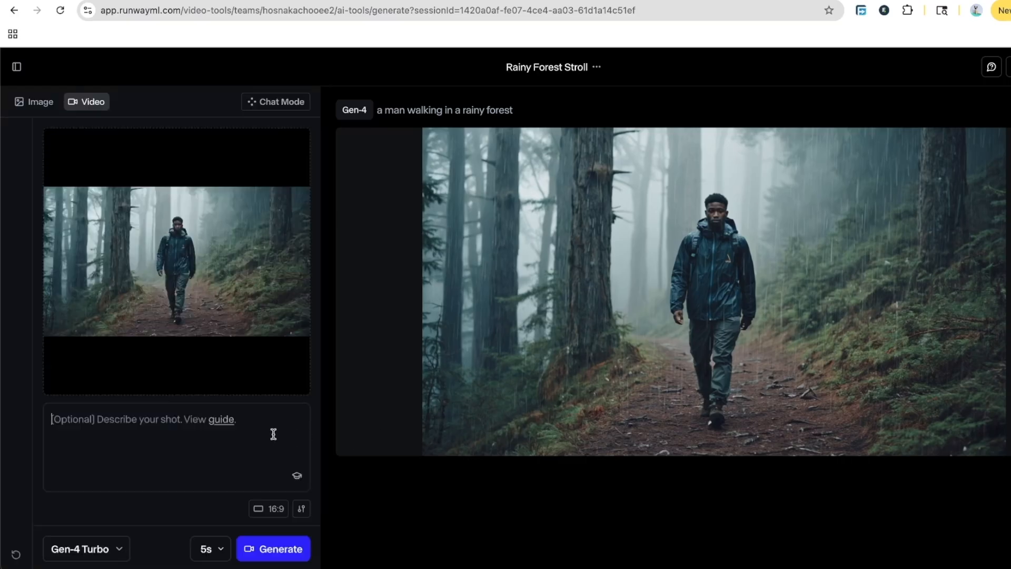
Open the video generation settings and turn on Fixed seed.
click(301, 509)
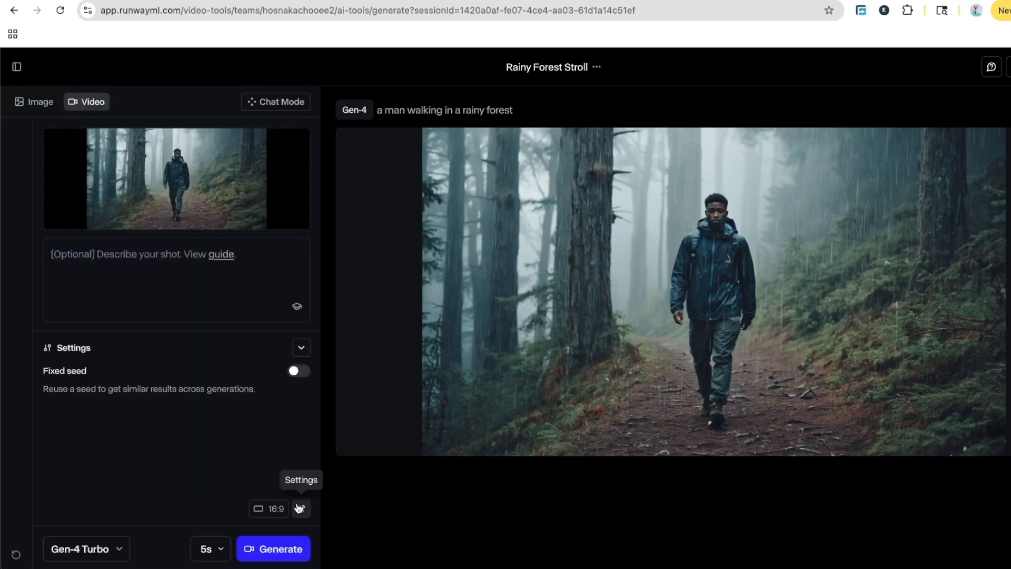
click(298, 371)
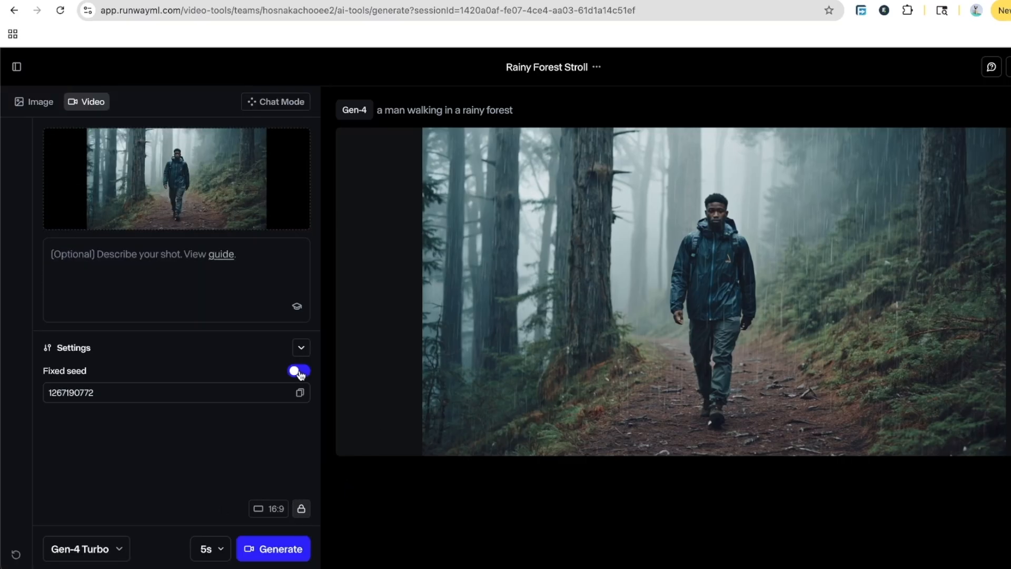
double_click(258, 390)
key(ctrl+v)
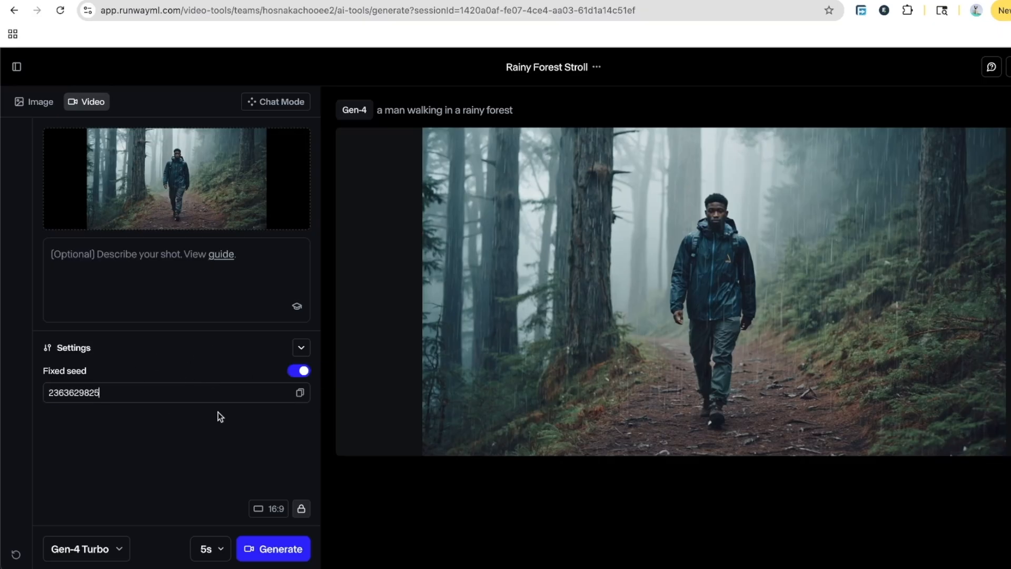
click(111, 290)
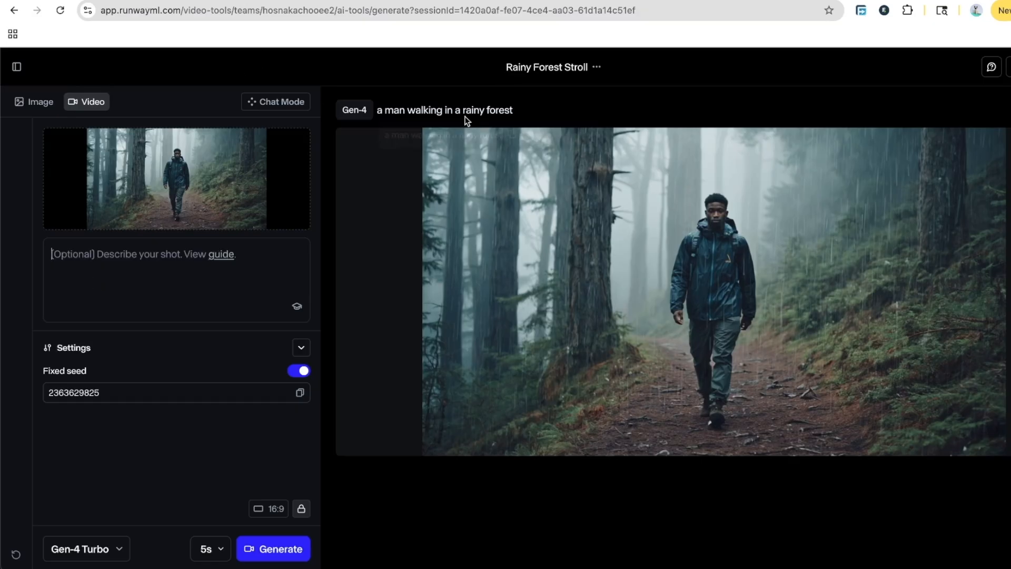
mouse_move(468, 113)
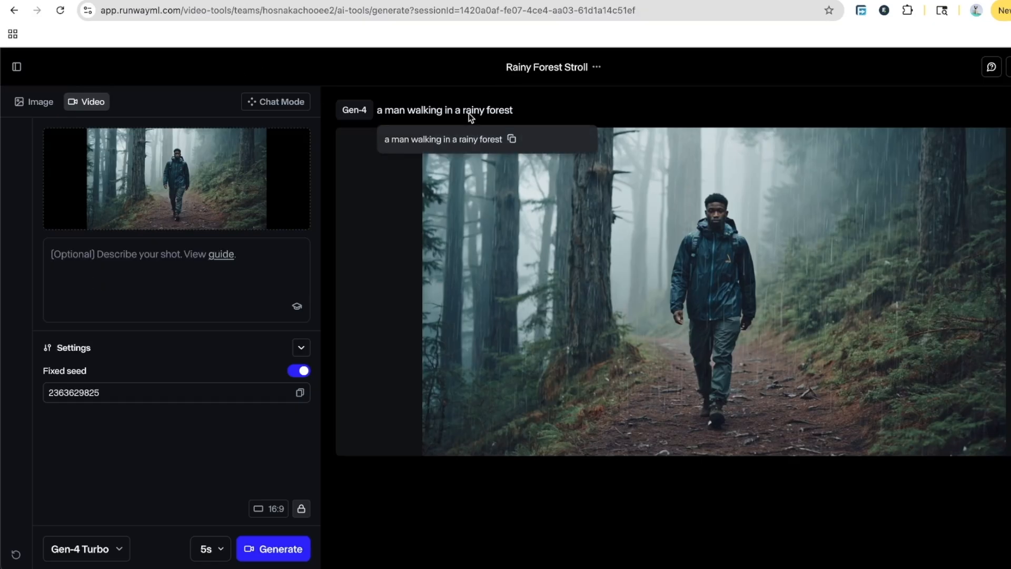
click(513, 140)
key(ctrl+v)
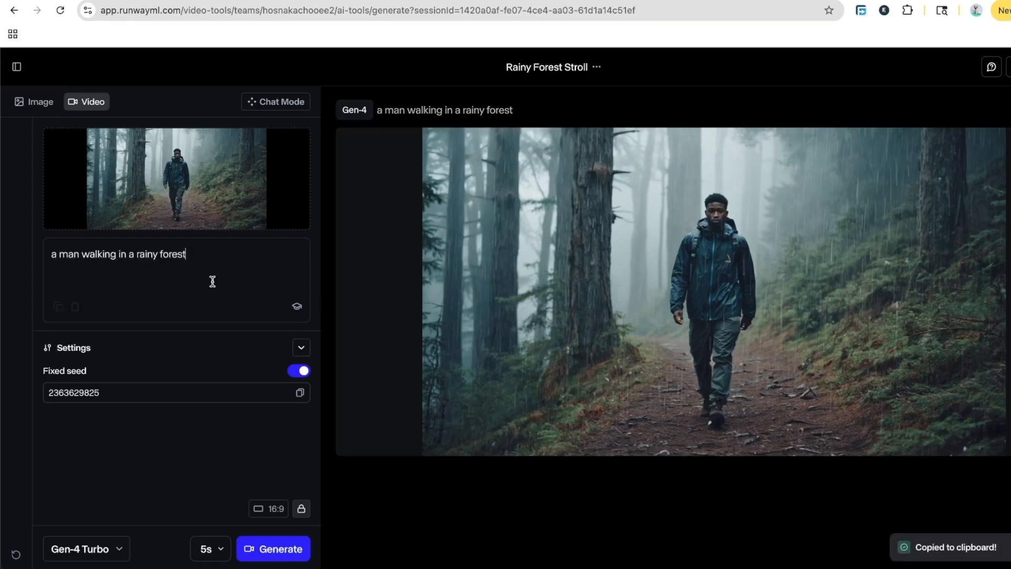
Generate a 5-second Gen-4 Turbo video from the forest image, prompt and fixed seed.
click(119, 551)
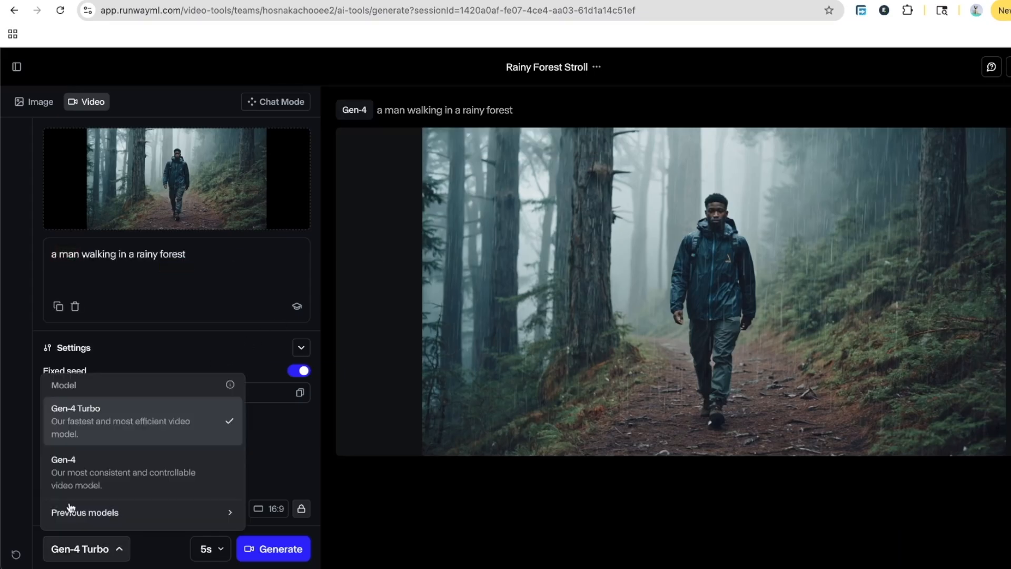
click(283, 557)
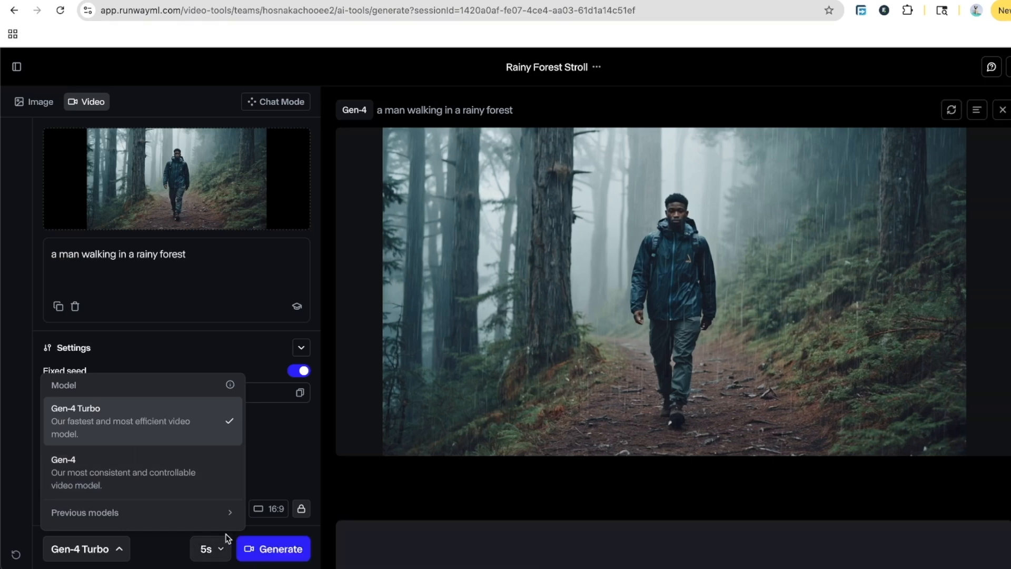
click(660, 501)
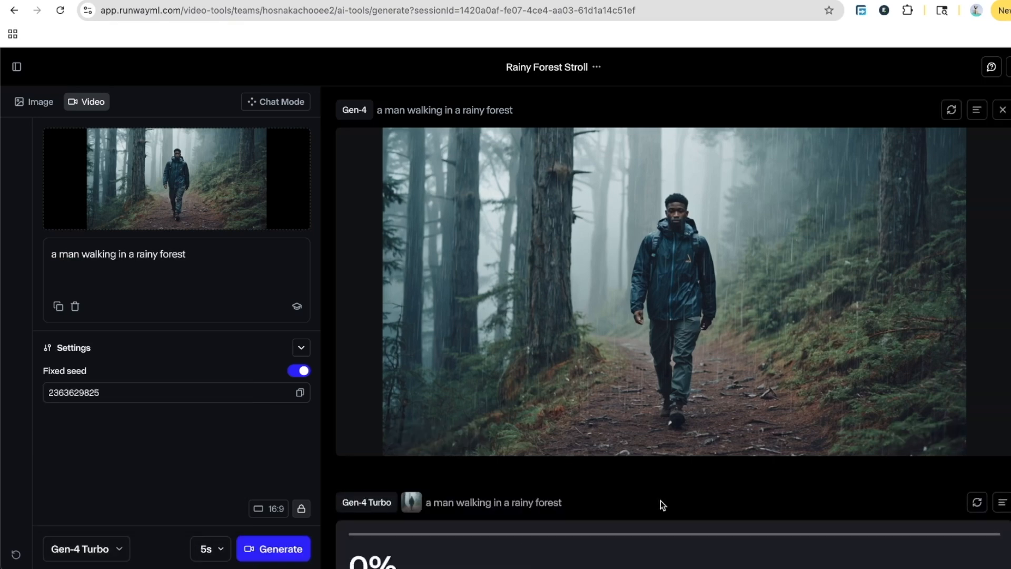
Play the generated Gen-4 Turbo video and compare it with the original forest image.
scroll(686, 501, down, 7)
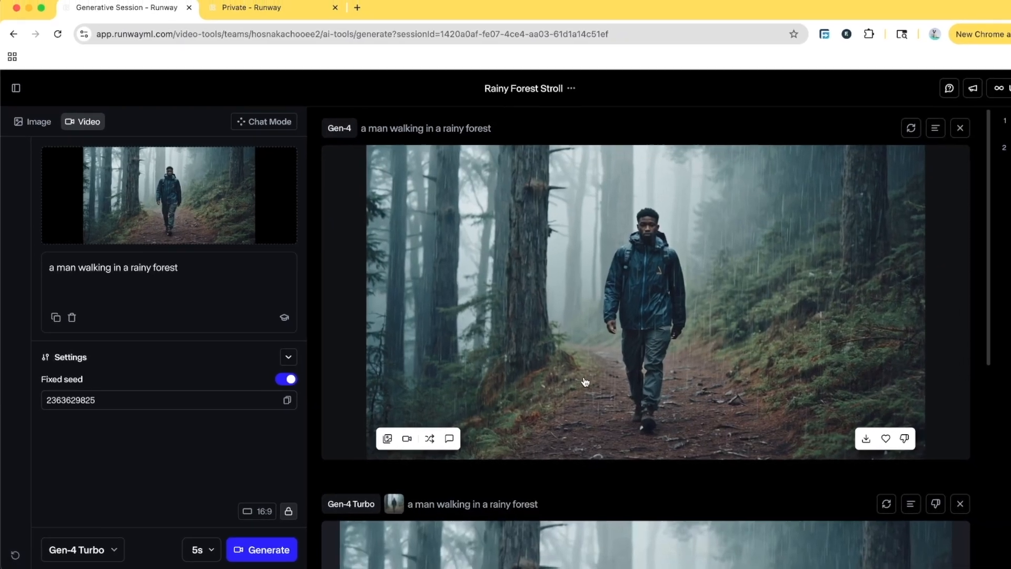
scroll(598, 384, down, 7)
click(320, 476)
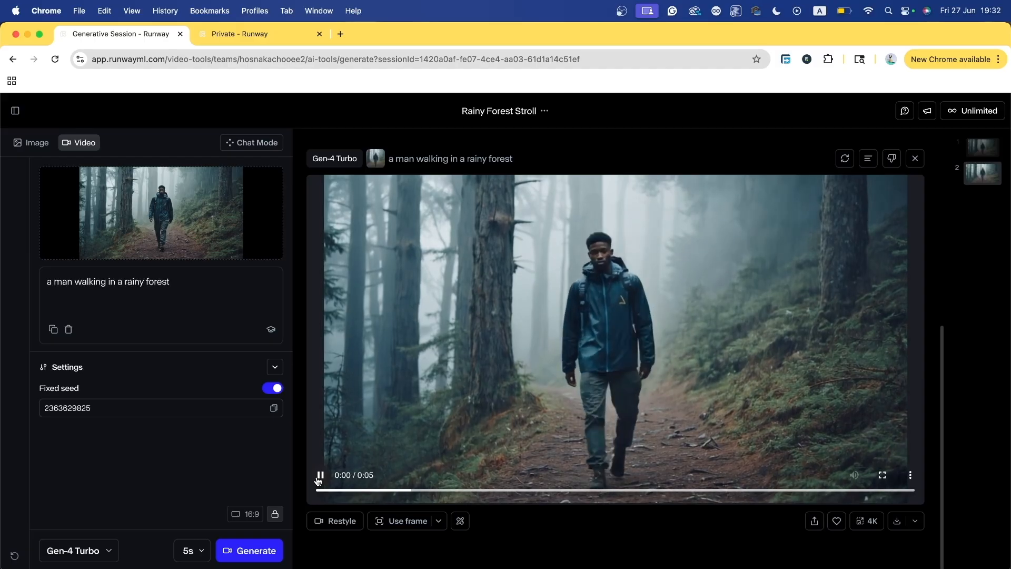
scroll(787, 299, up, 5)
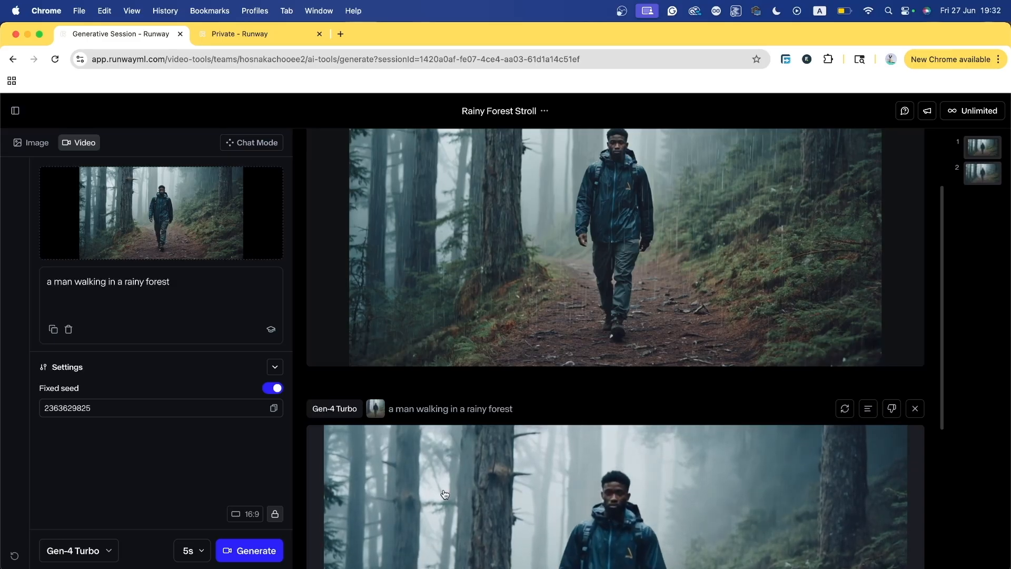
scroll(543, 400, down, 5)
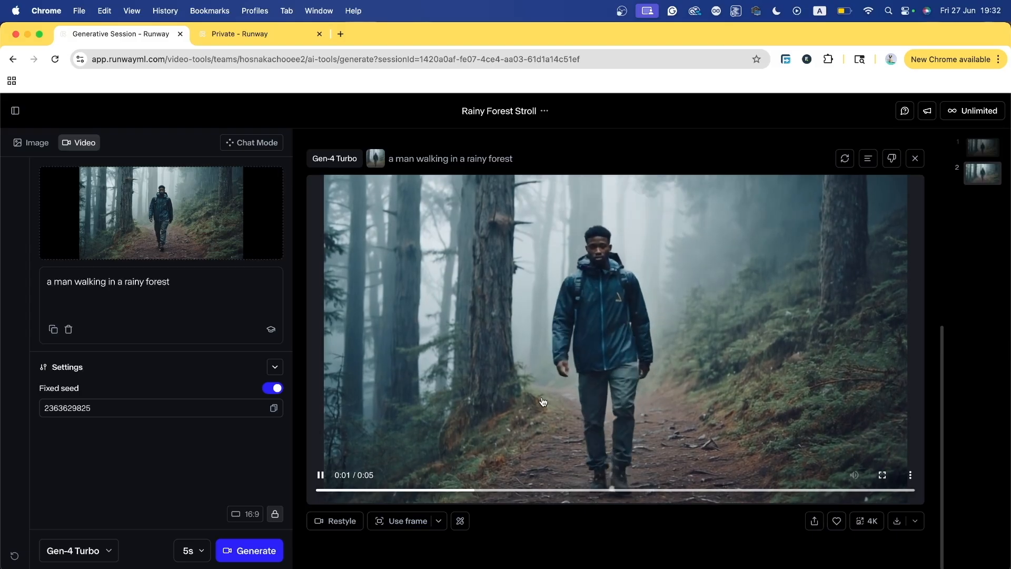
click(321, 475)
click(272, 388)
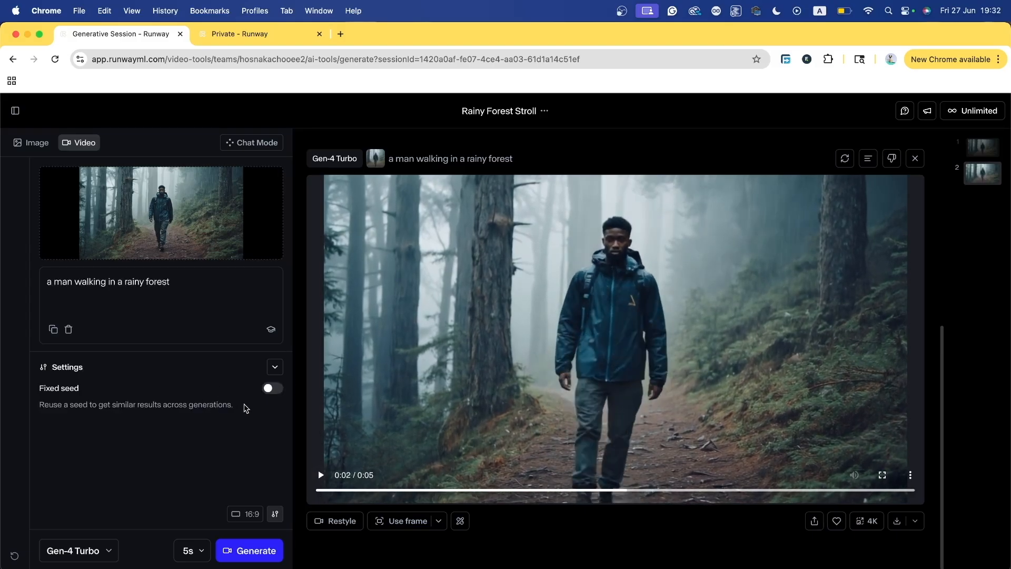
mouse_move(273, 194)
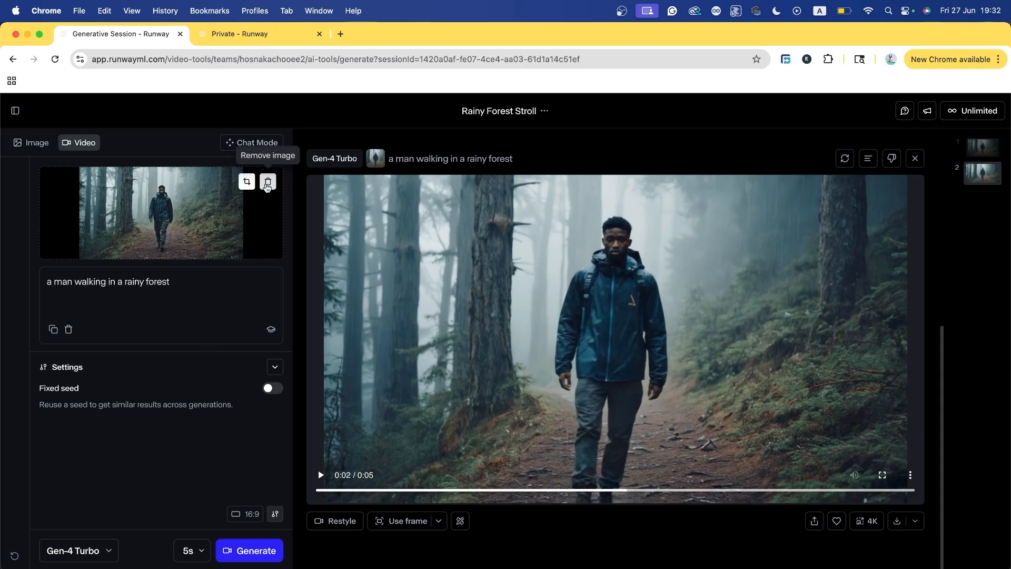
click(268, 182)
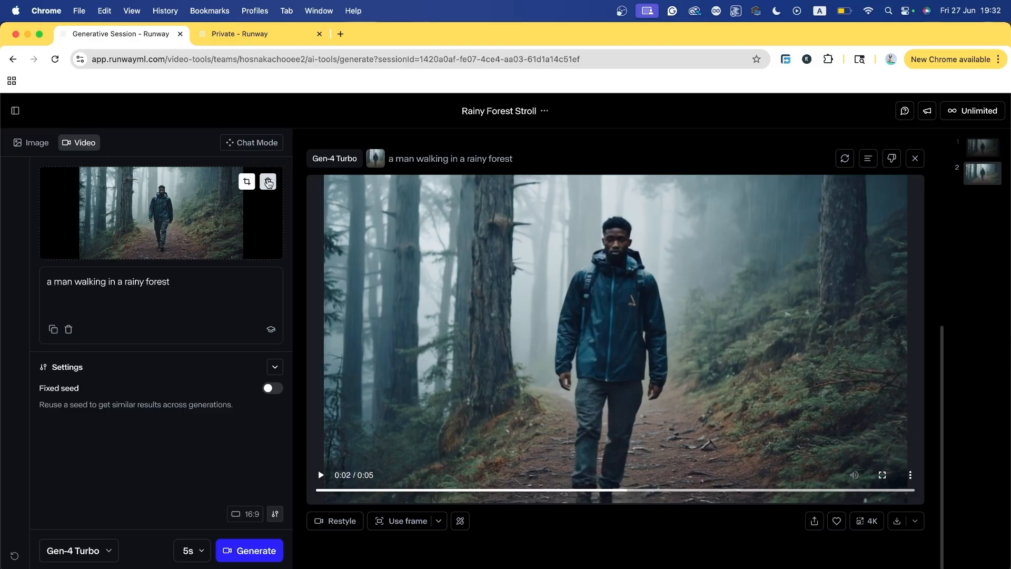
click(271, 389)
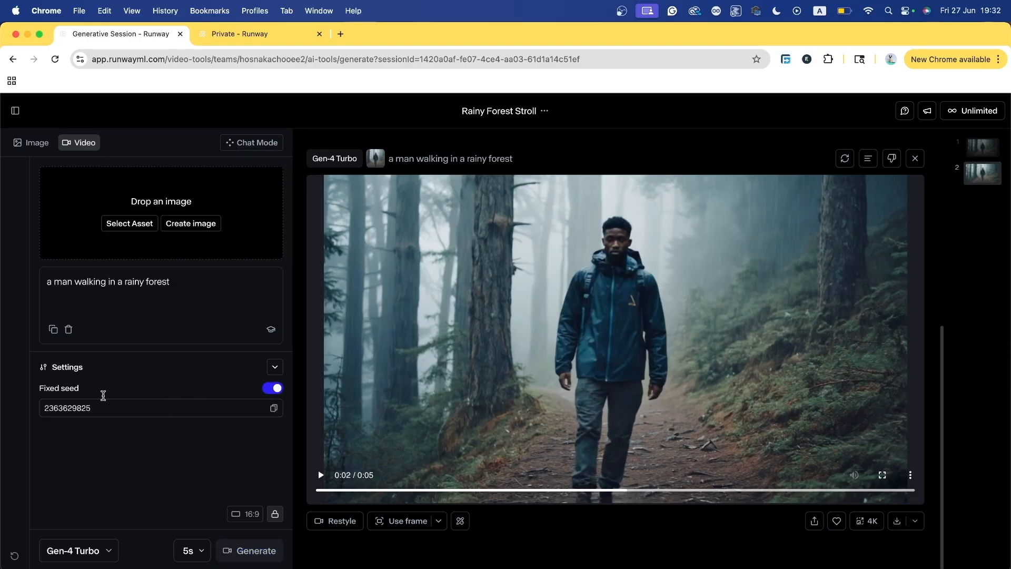
double_click(170, 414)
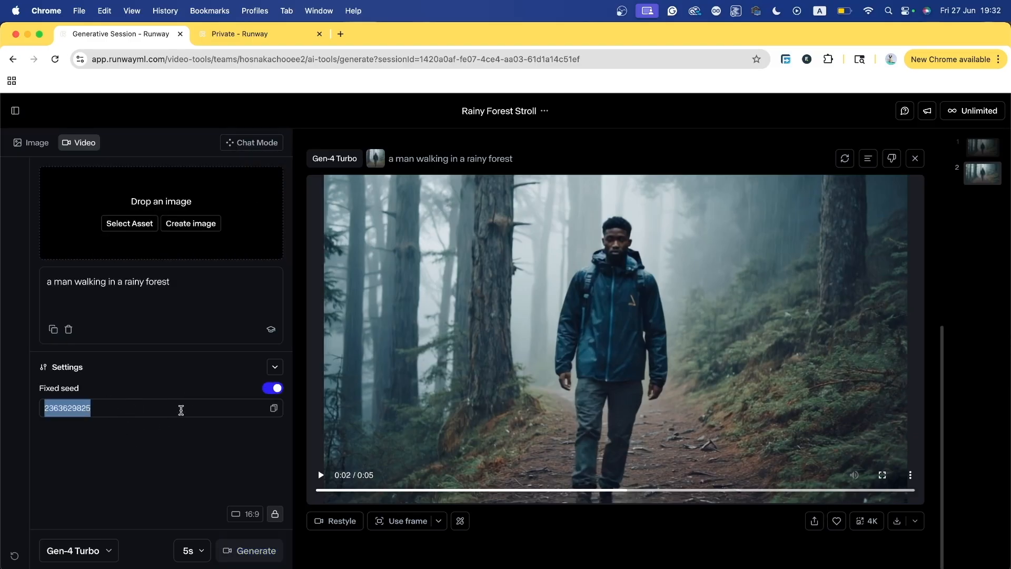
Switch the model to Gen-3 Alpha and generate a 10-second video from the text prompt with the same fixed seed.
click(81, 550)
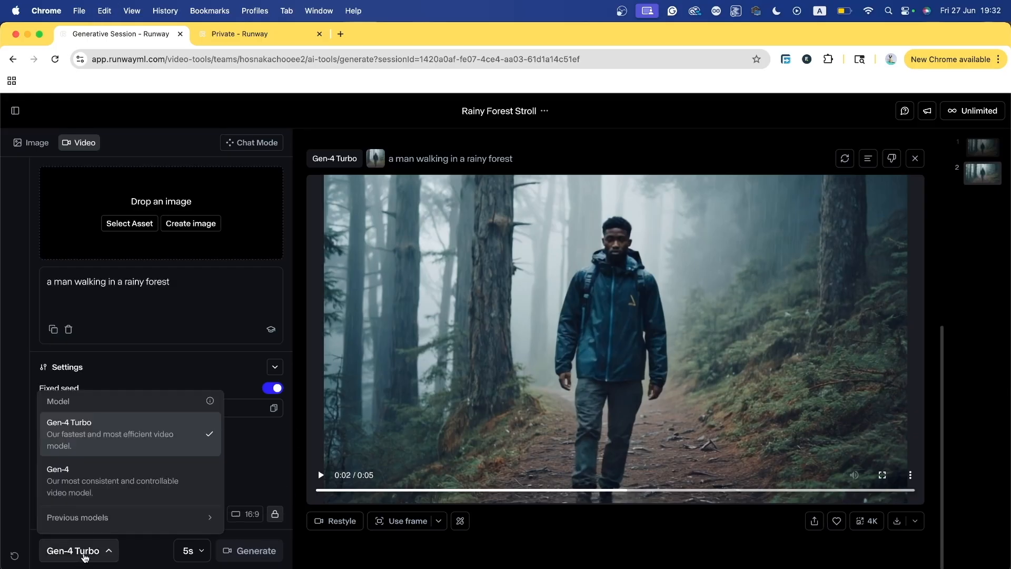
click(122, 514)
click(126, 517)
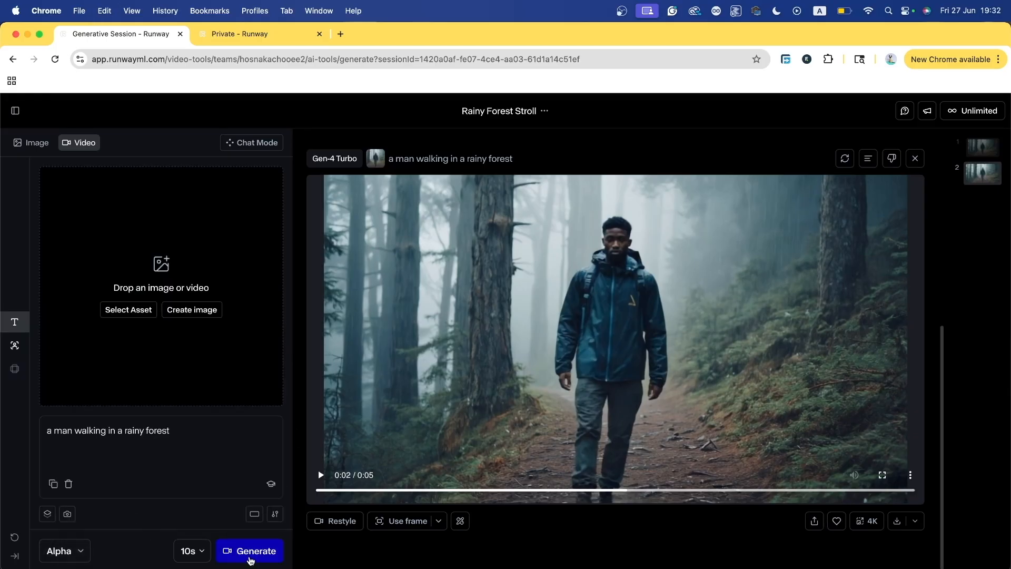
scroll(220, 477, down, 3)
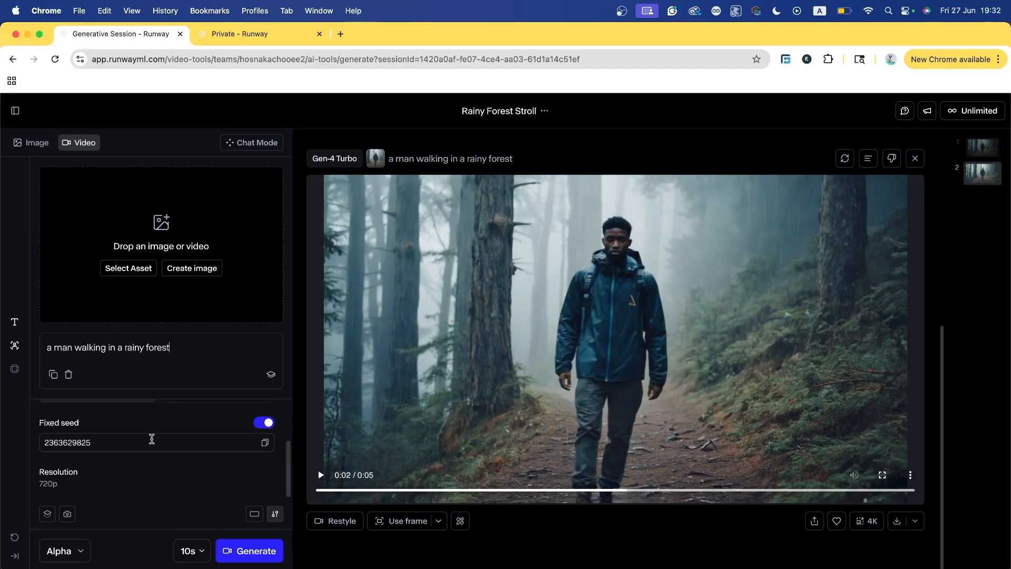
click(256, 550)
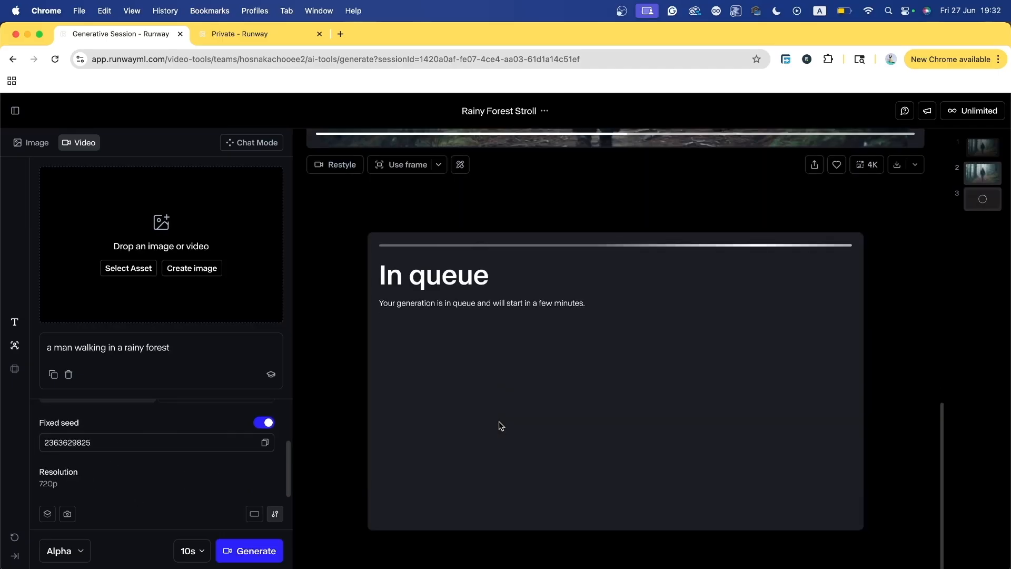
Compare the Gen-3 Alpha text-only video with the original image and the Gen-4 Turbo video.
scroll(500, 425, up, 5)
scroll(511, 426, up, 2)
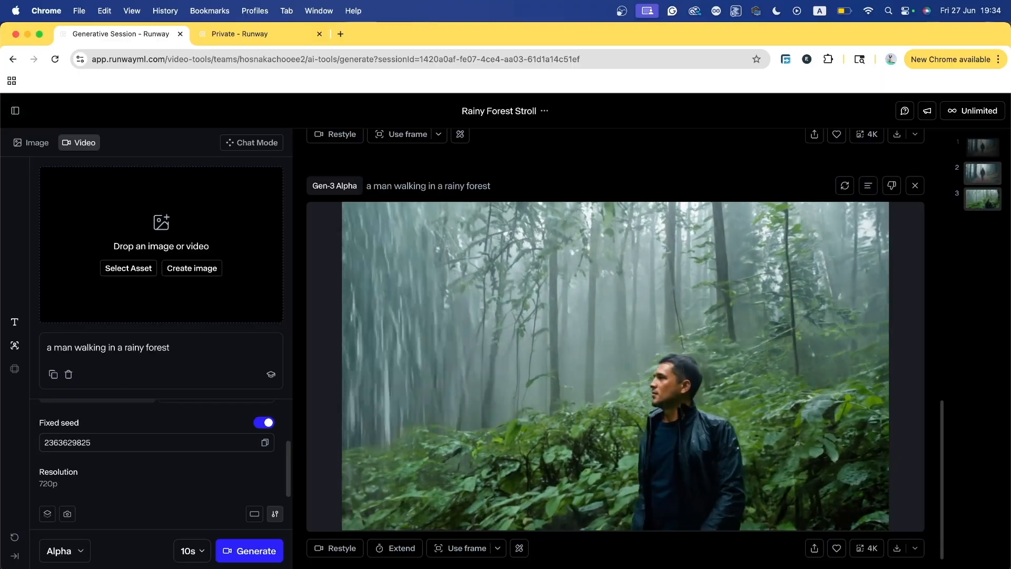
scroll(680, 396, up, 7)
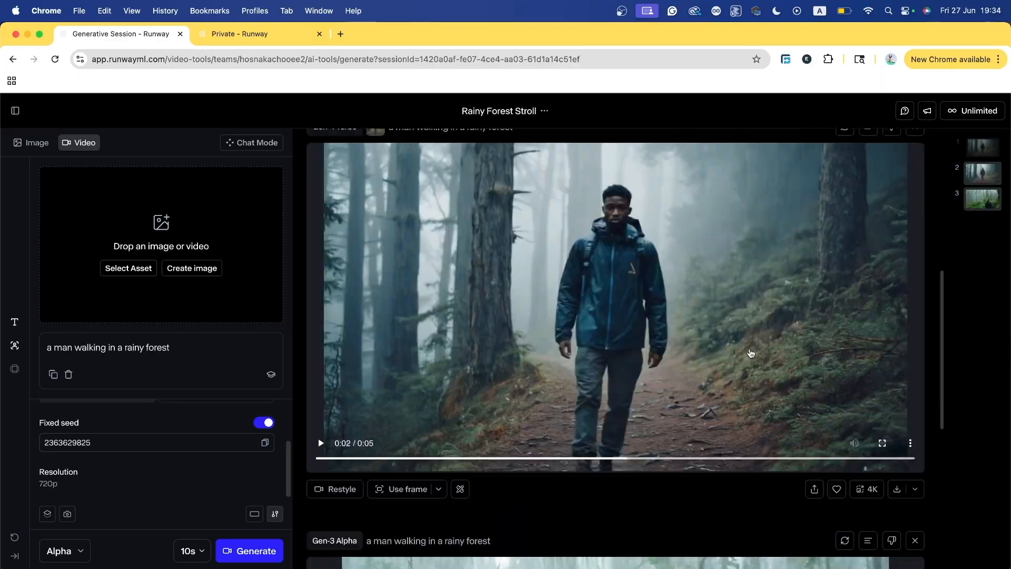
scroll(734, 343, down, 6)
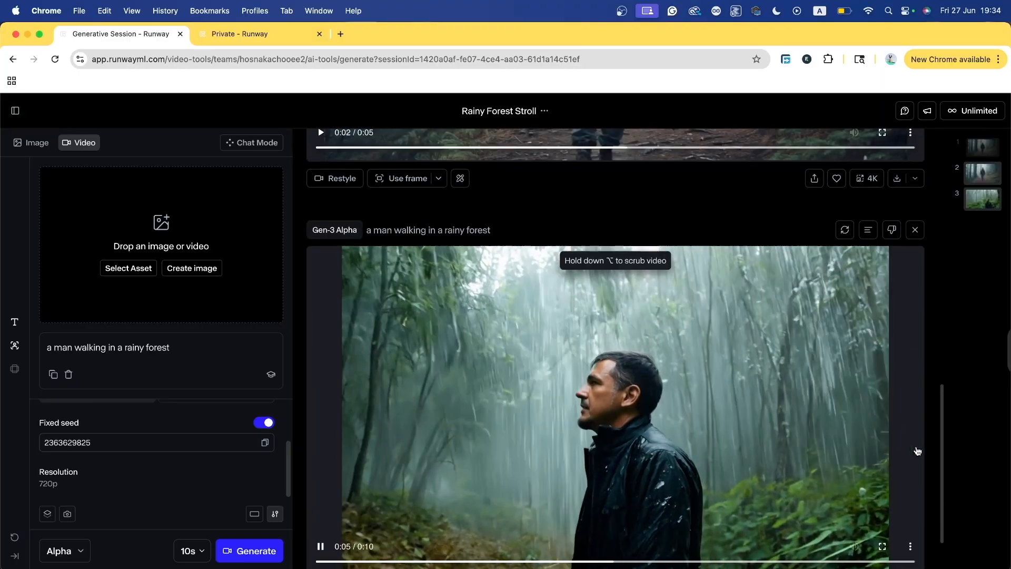
scroll(809, 415, up, 7)
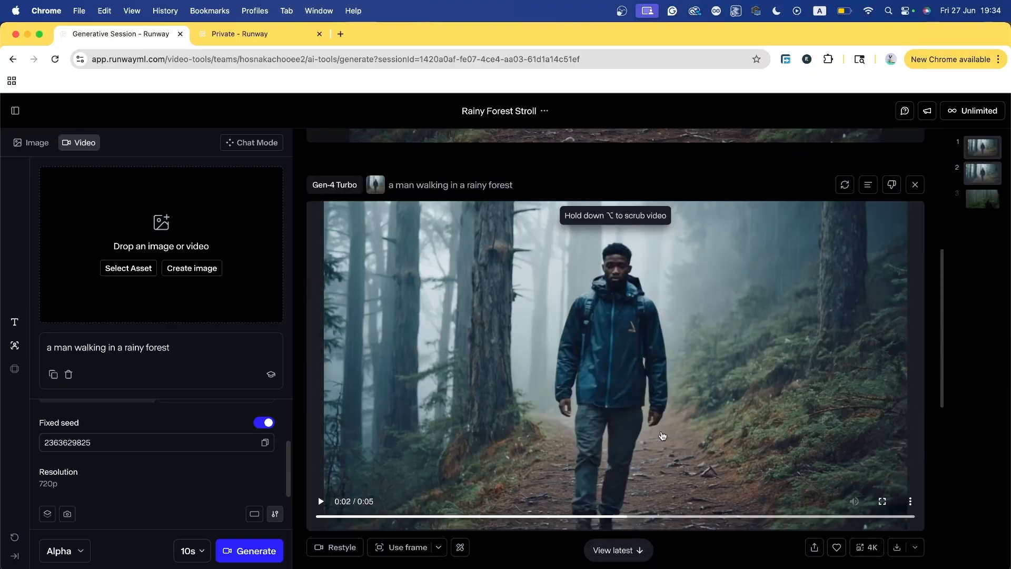
scroll(565, 339, down, 7)
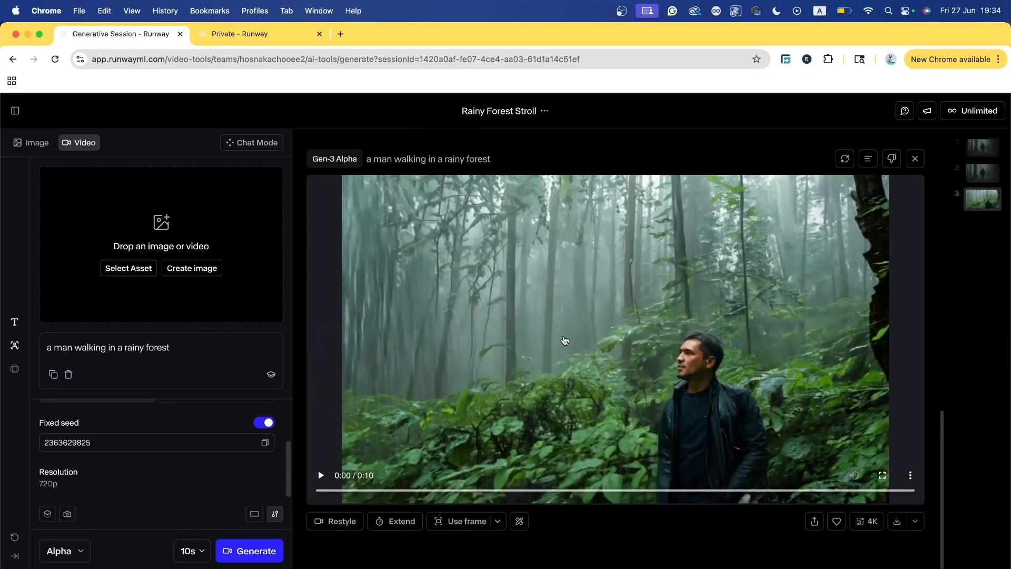
scroll(528, 311, up, 7)
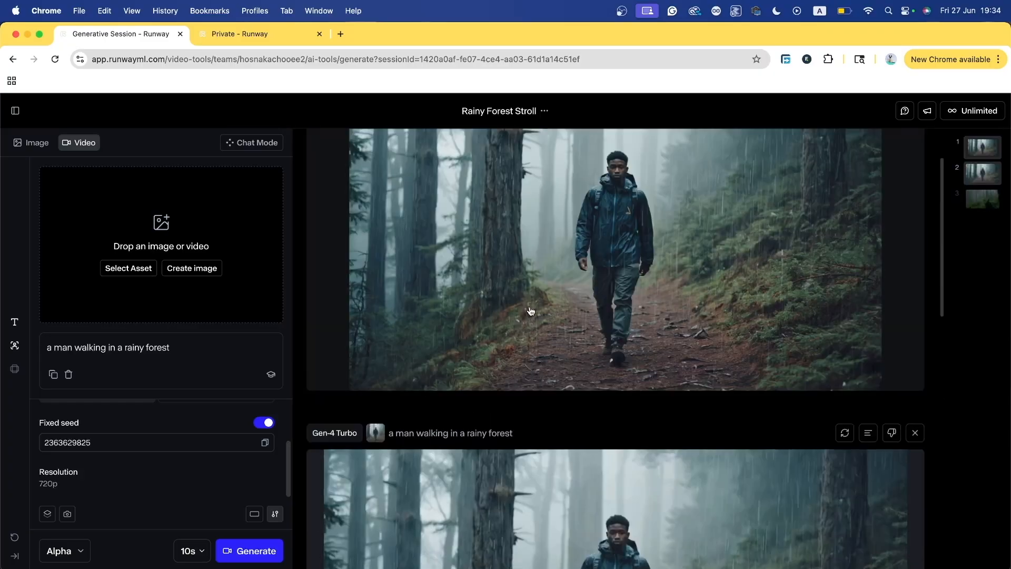
scroll(474, 332, down, 2)
scroll(519, 368, down, 15)
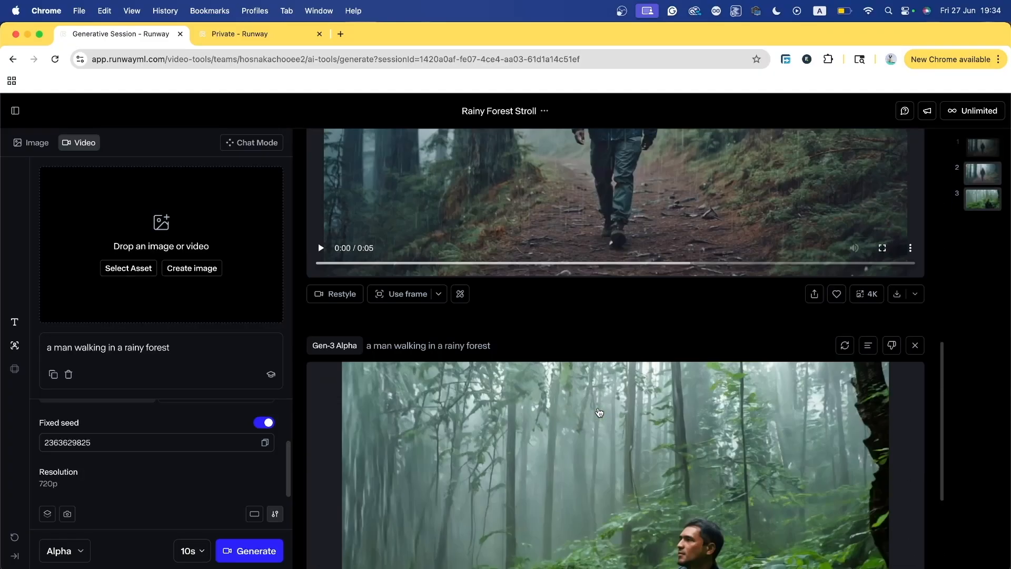
scroll(812, 388, down, 5)
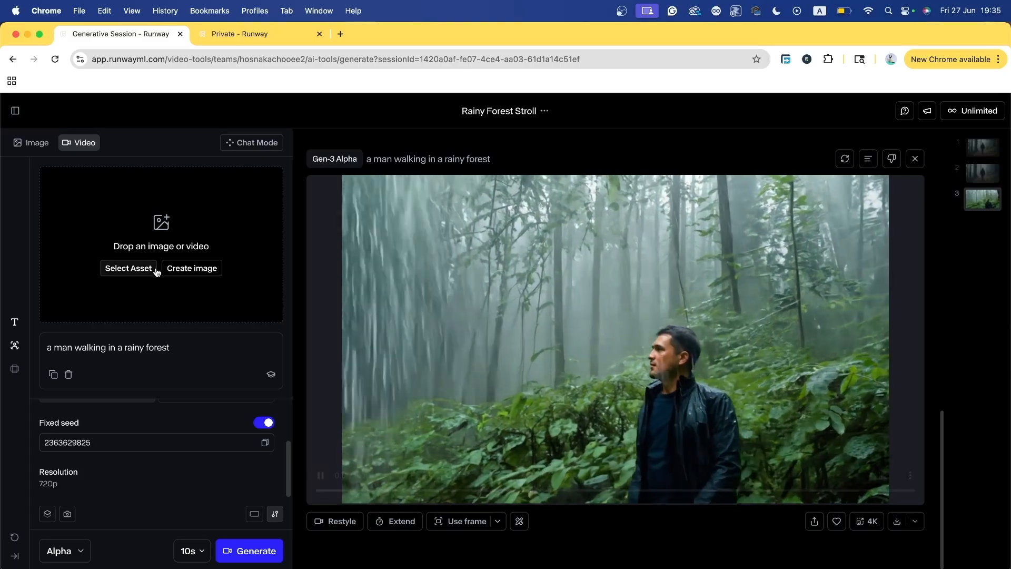
Load the Gen-4 forest image from the Rainy Forest Stroll session assets as the first frame.
click(129, 268)
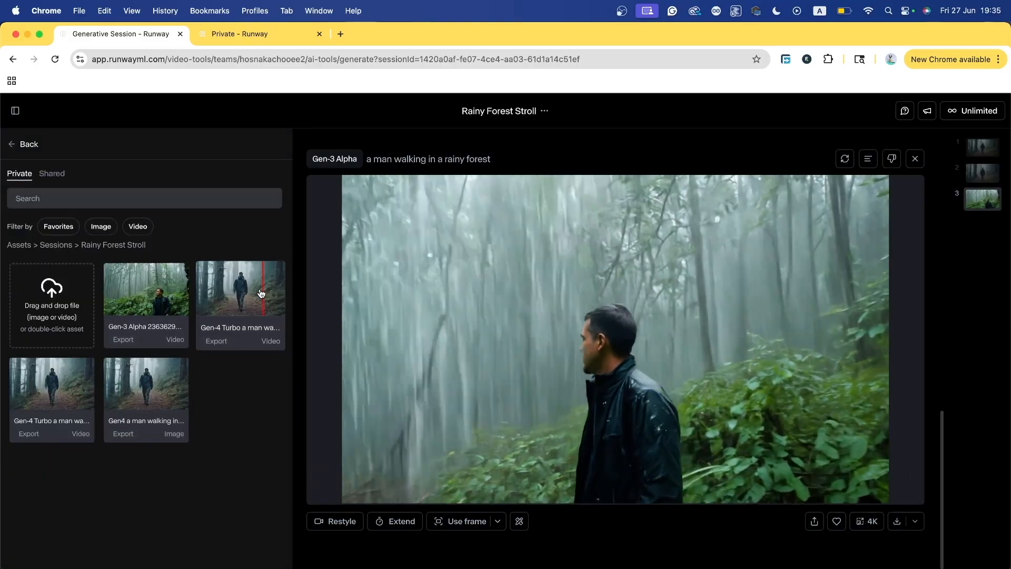
click(144, 385)
double_click(144, 386)
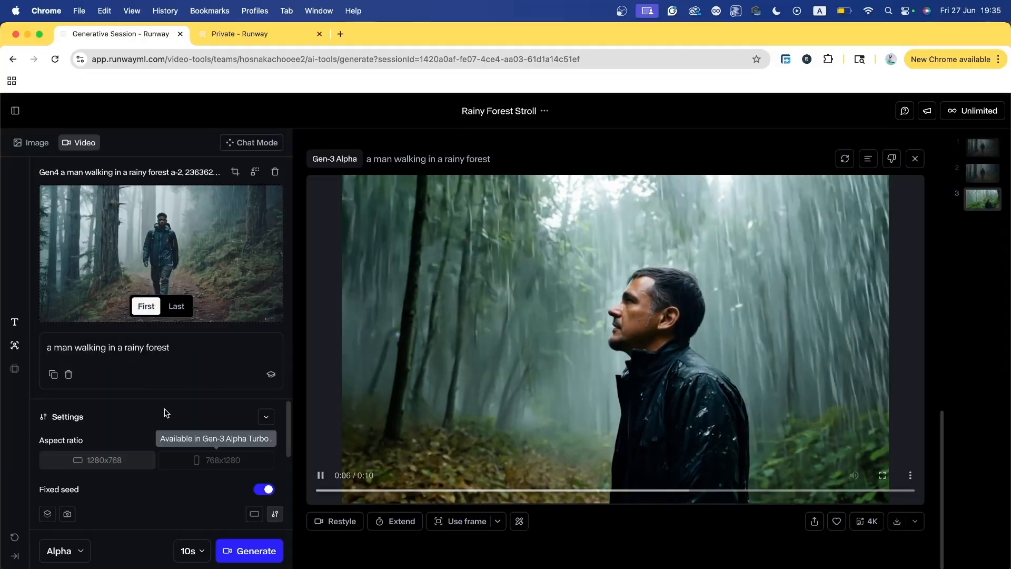
scroll(164, 480, down, 2)
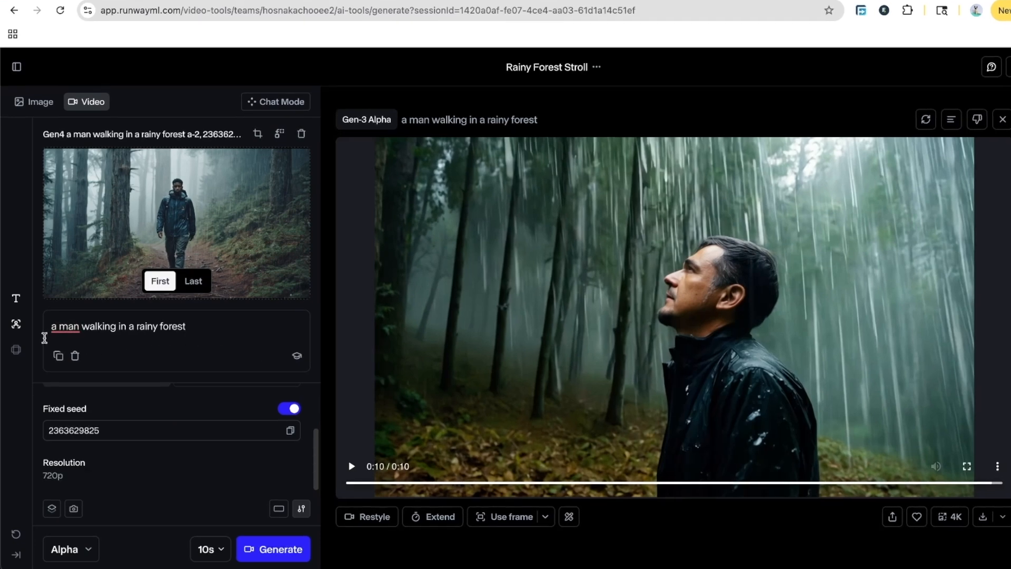
Append ", laughing" to the prompt, then generate a 5-second Gen-4 Turbo video with the same fixed seed and play it.
click(240, 335)
text(, laughing)
click(66, 549)
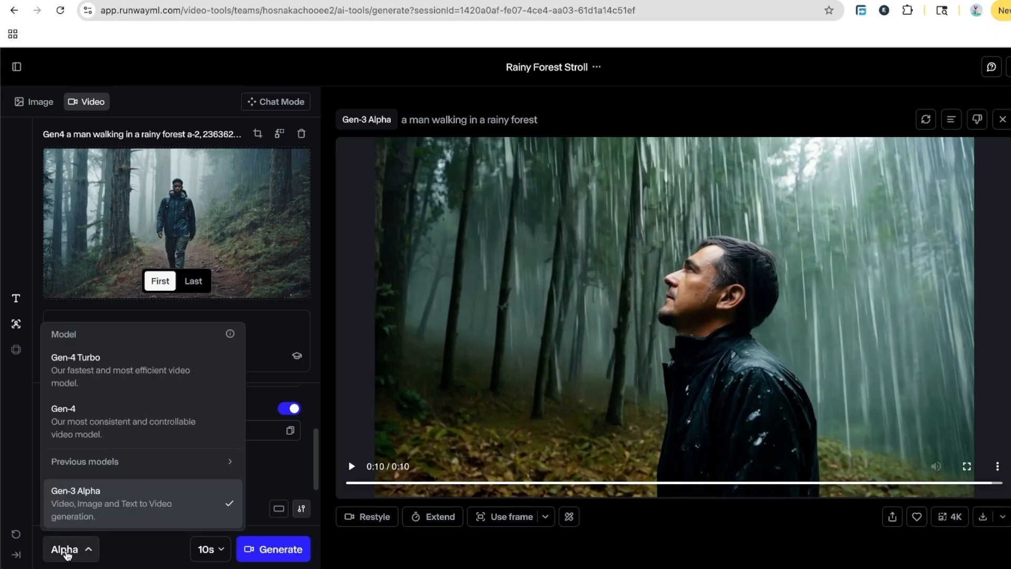
click(112, 388)
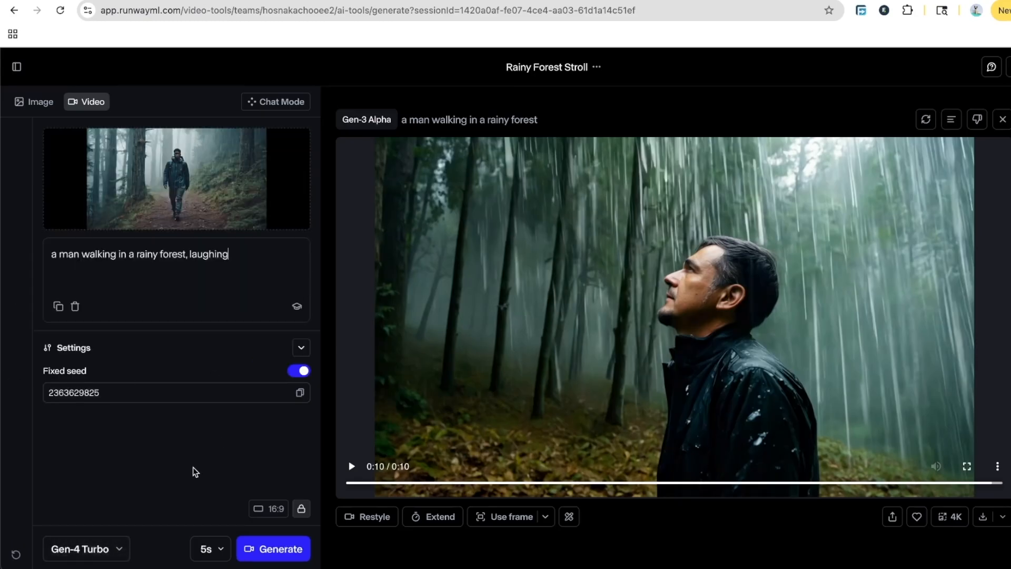
click(275, 553)
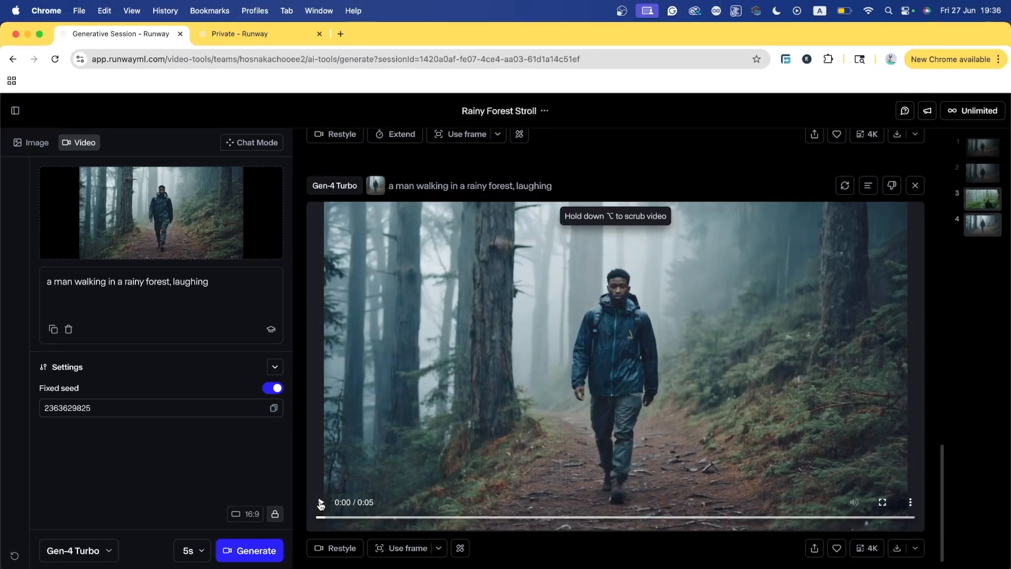
click(327, 501)
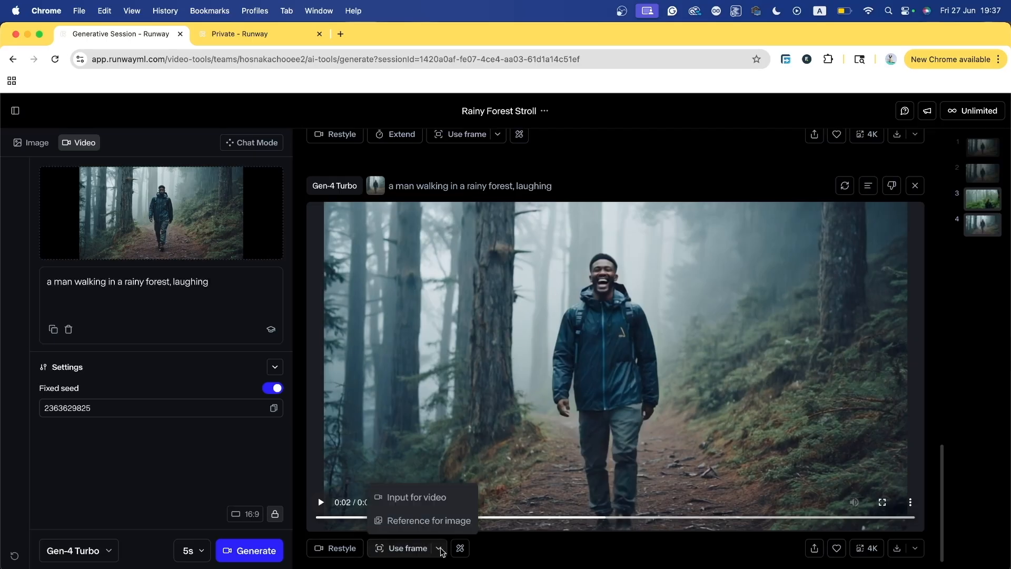
Upscale the laughing Gen-4 Turbo video to 4K and play the upscaled version.
mouse_move(459, 551)
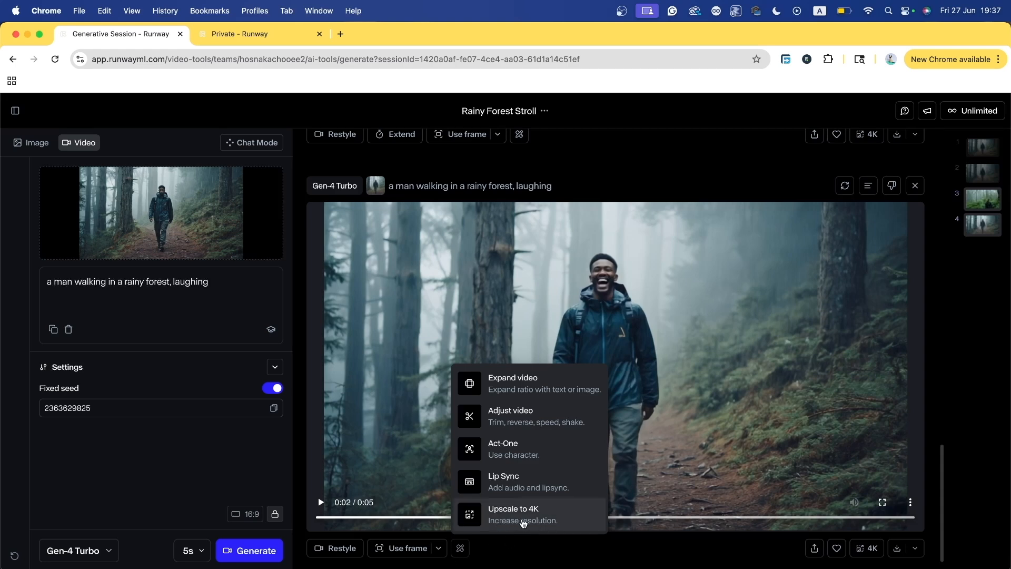
click(517, 521)
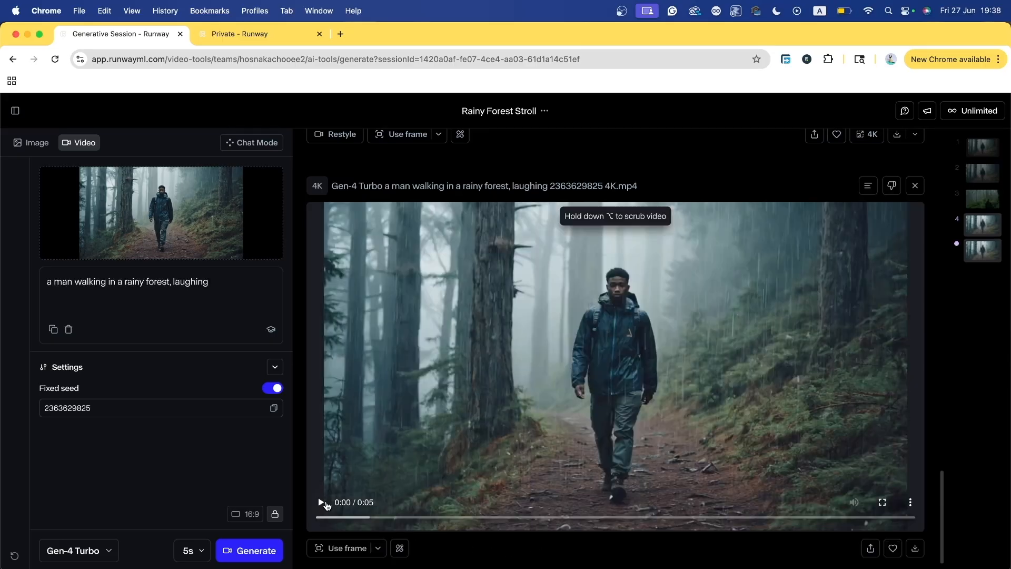
click(322, 503)
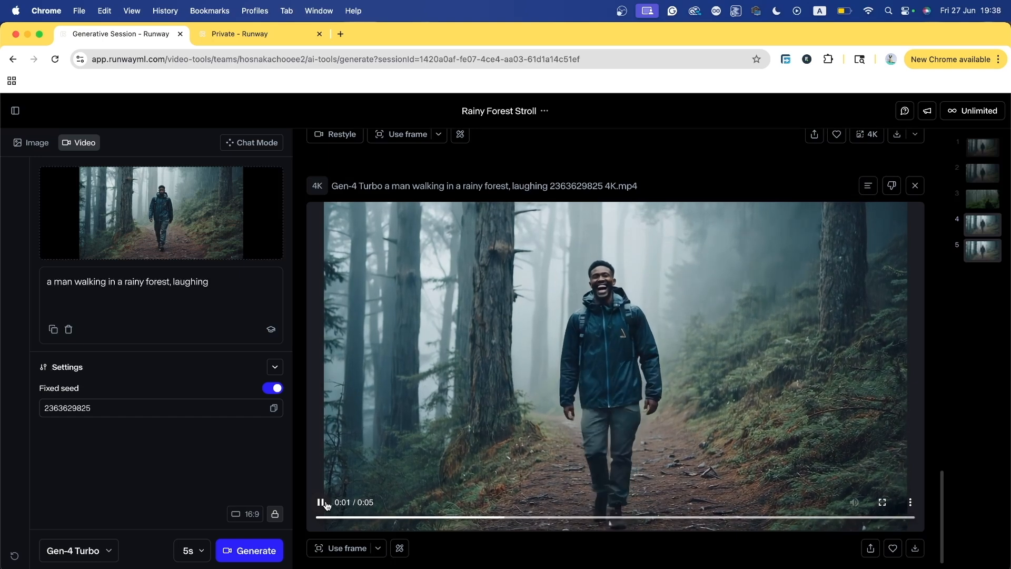
click(323, 503)
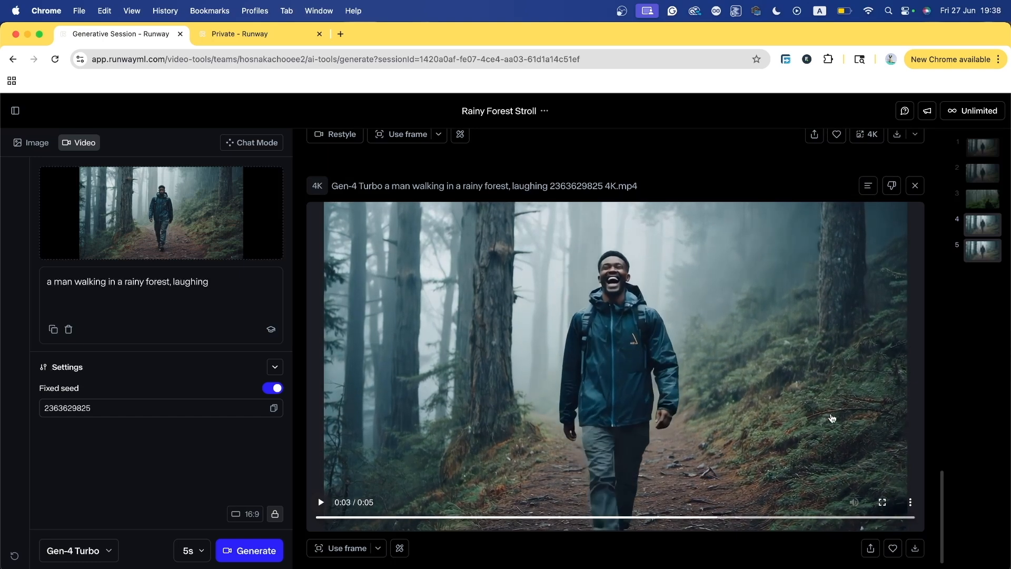
Compare the 4K upscale with the original Gen-4 Turbo laughing video by replaying both.
scroll(793, 437, down, 1)
scroll(793, 437, up, 5)
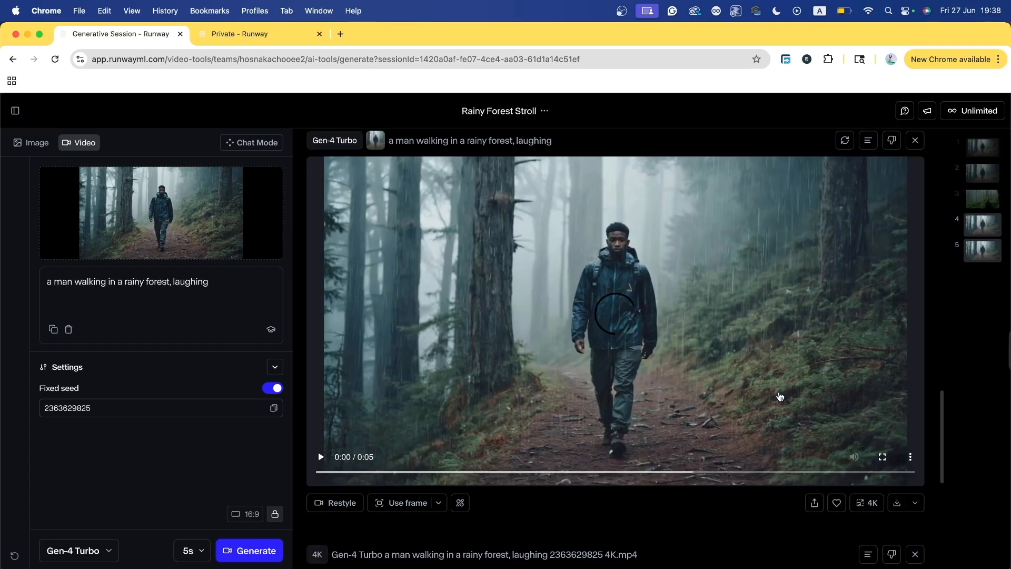
scroll(760, 420, down, 3)
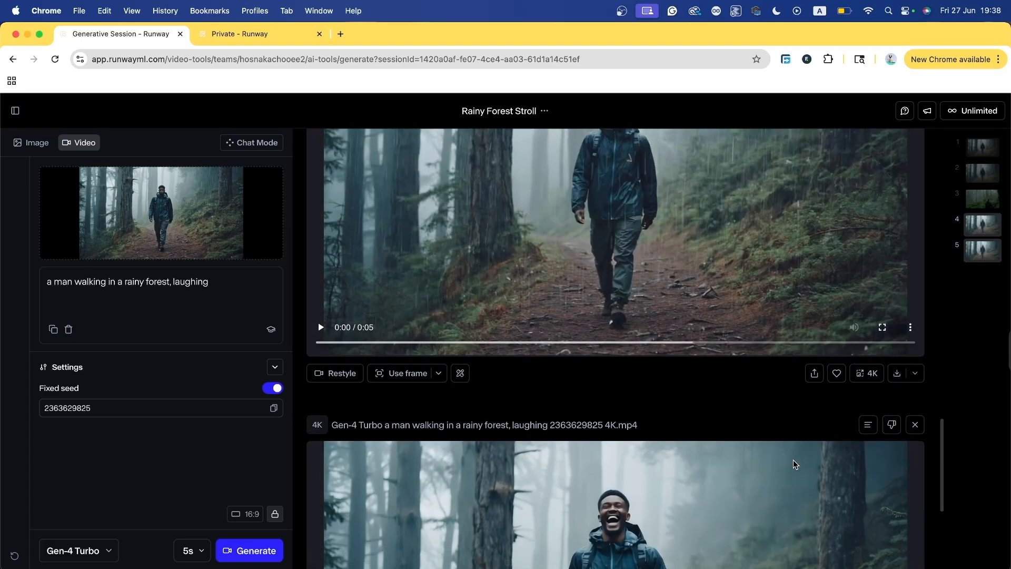
scroll(468, 465, down, 5)
scroll(467, 465, up, 5)
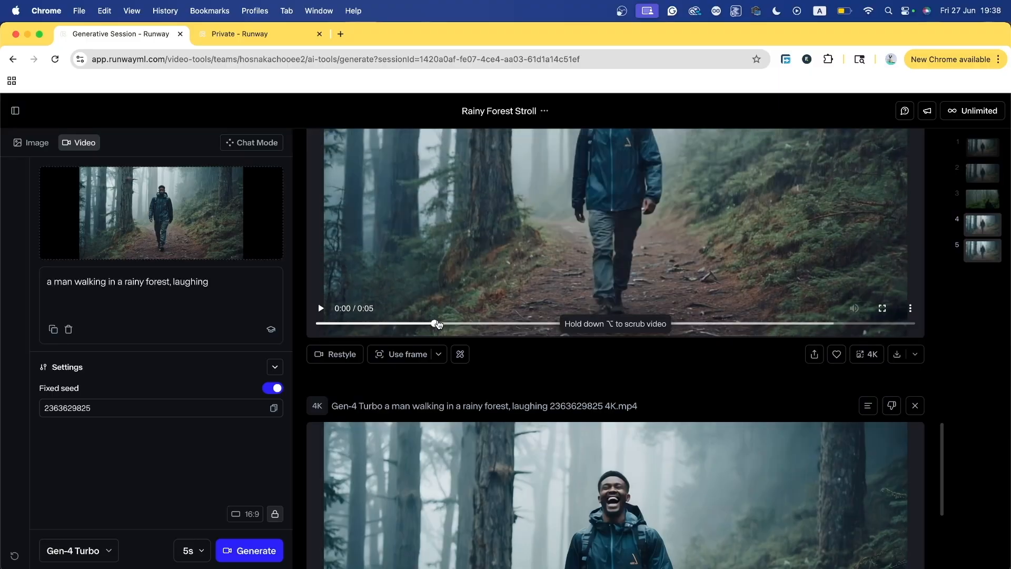
scroll(817, 429, down, 3)
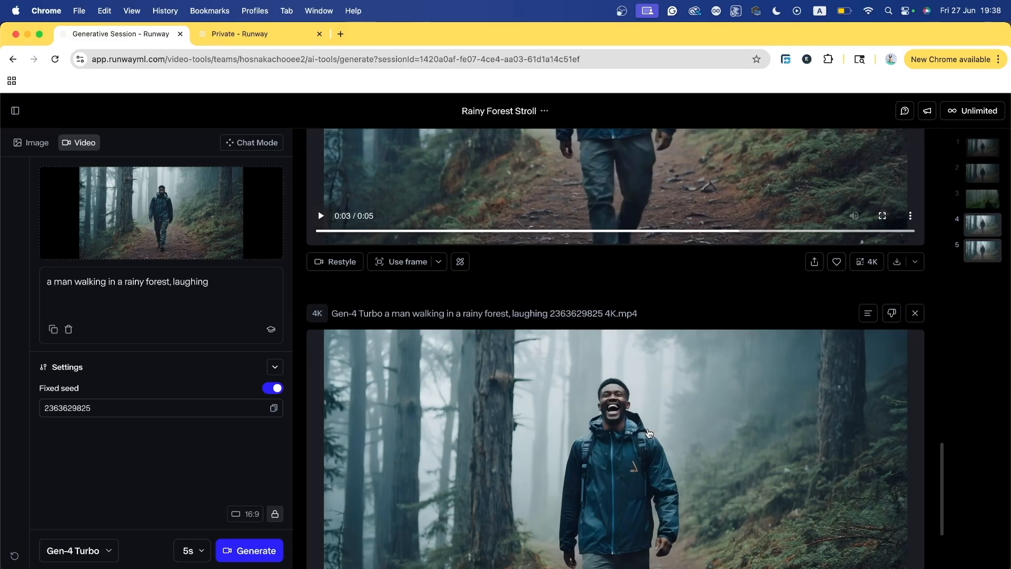
scroll(648, 437, up, 5)
scroll(627, 390, down, 5)
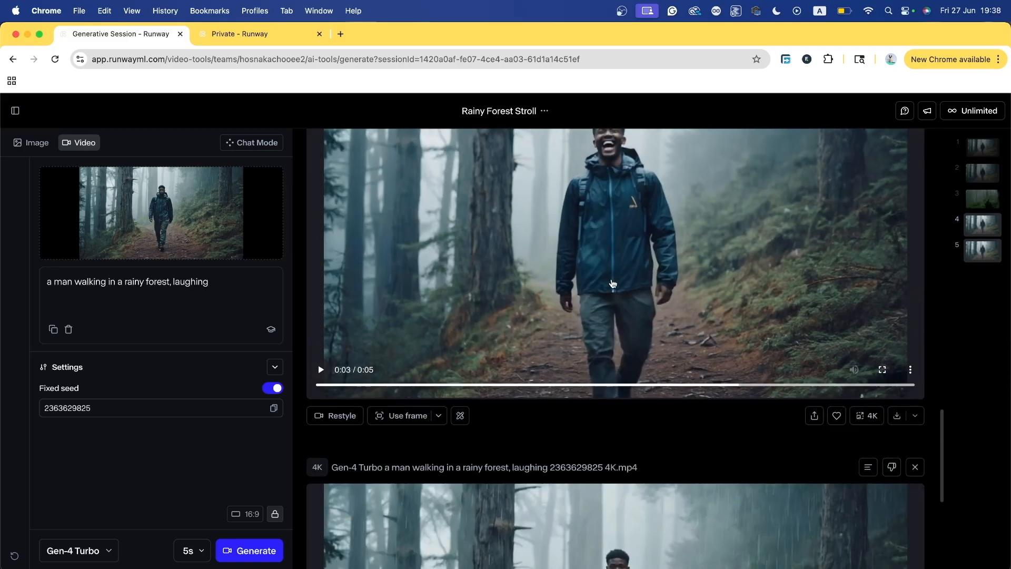
scroll(612, 332, down, 2)
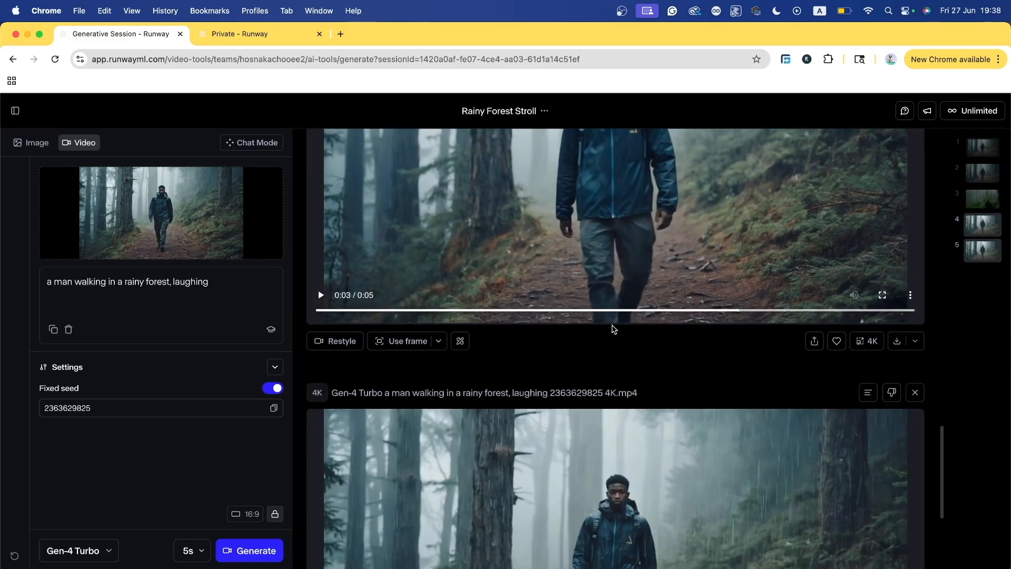
scroll(616, 332, up, 5)
scroll(635, 362, down, 7)
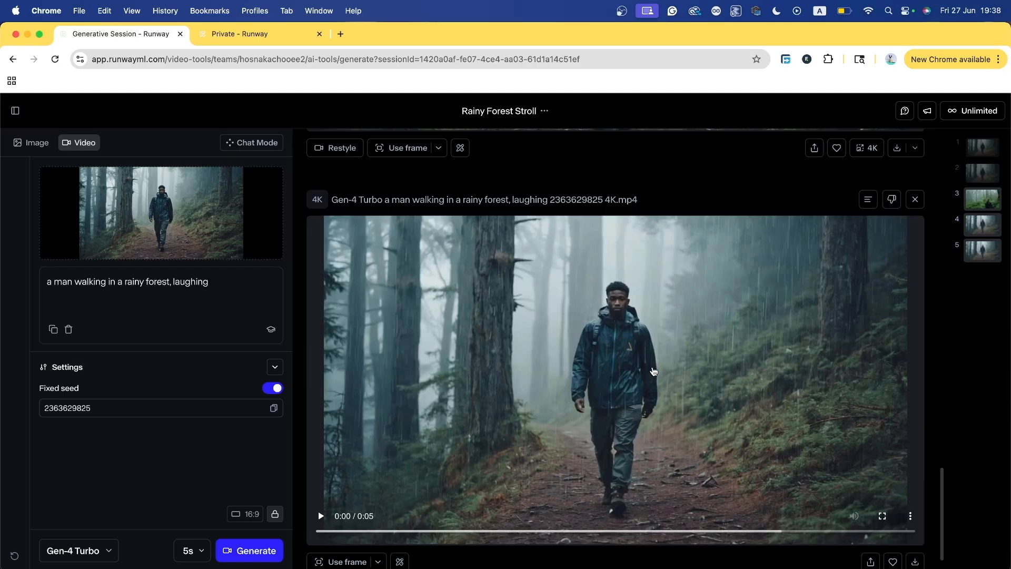
click(537, 427)
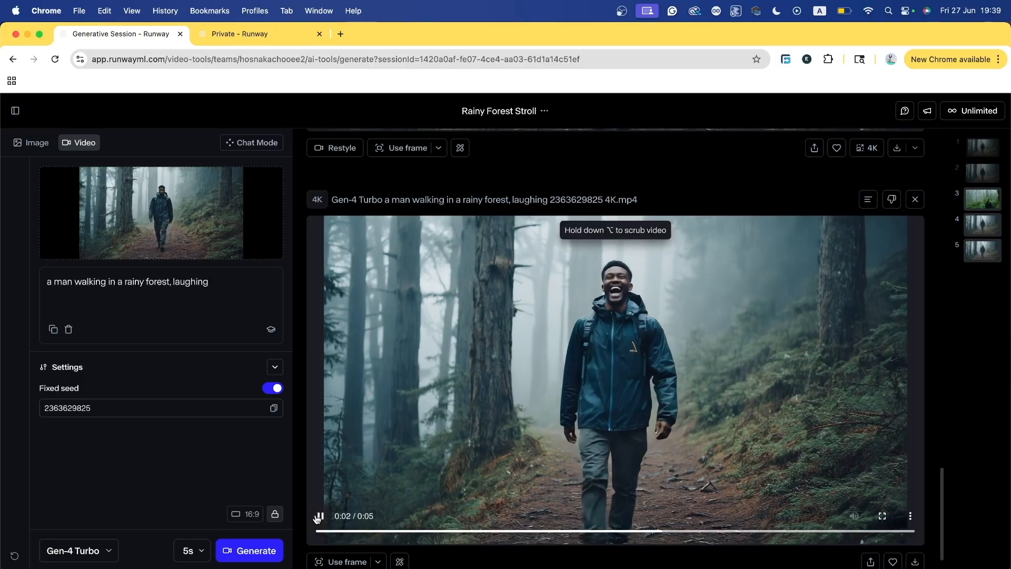
scroll(412, 465, up, 5)
scroll(411, 465, down, 5)
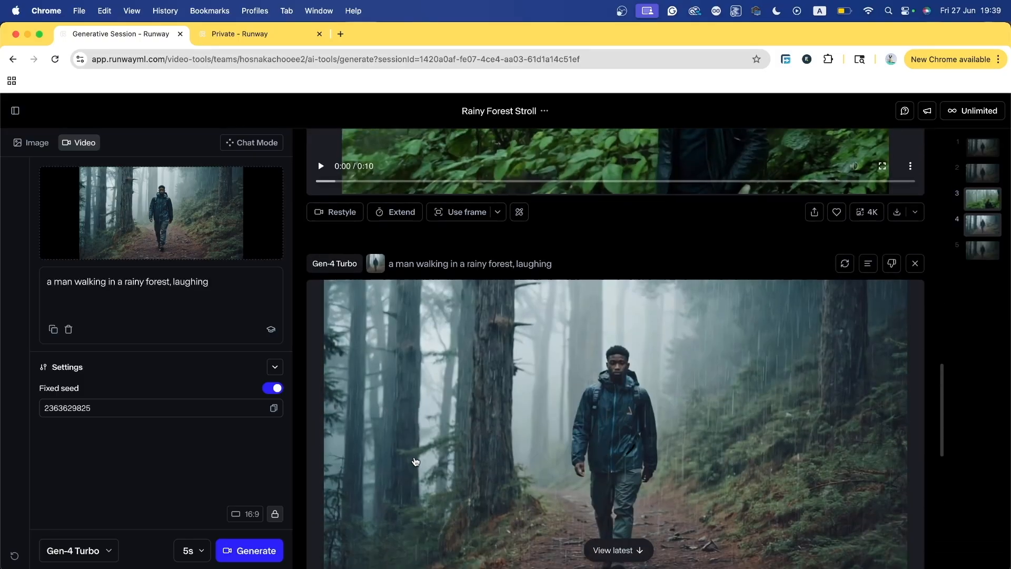
scroll(599, 461, up, 2)
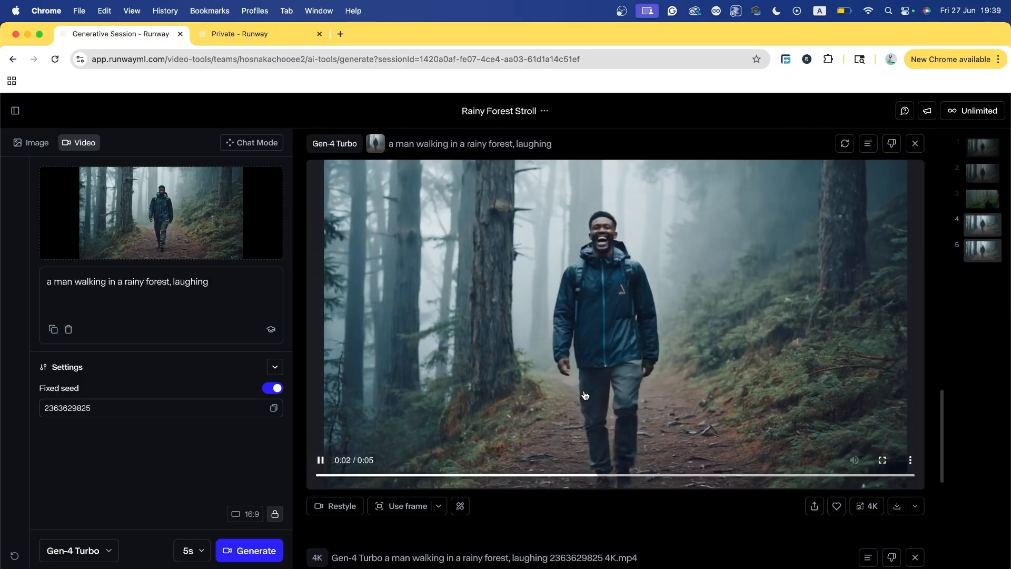
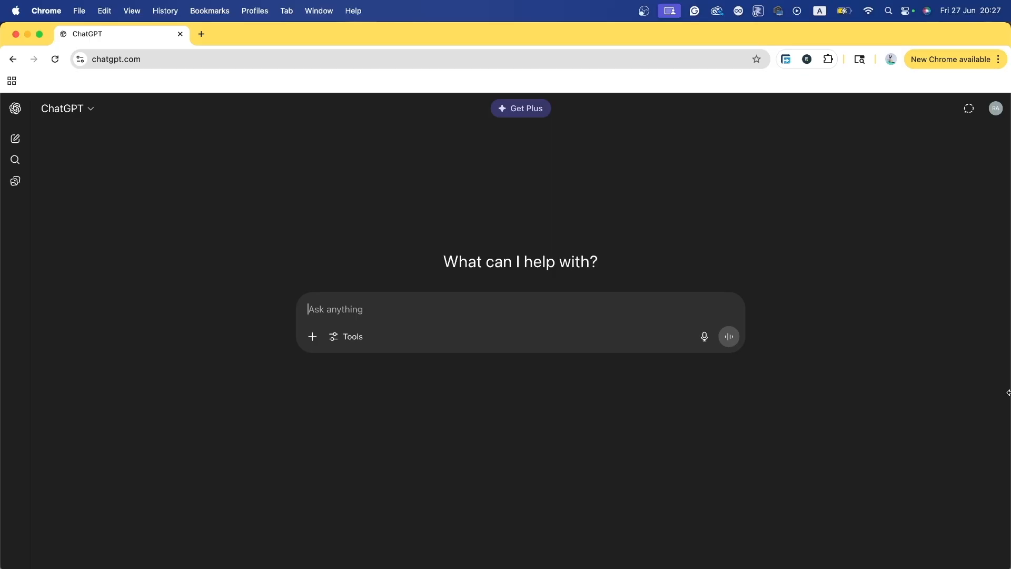
In ChatGPT's message box, write the prompt formula "type of camera shot + subject + subject motion + setting + setting conditions + camera lens/technique +".
text(type of camera shot +)
text(subject +)
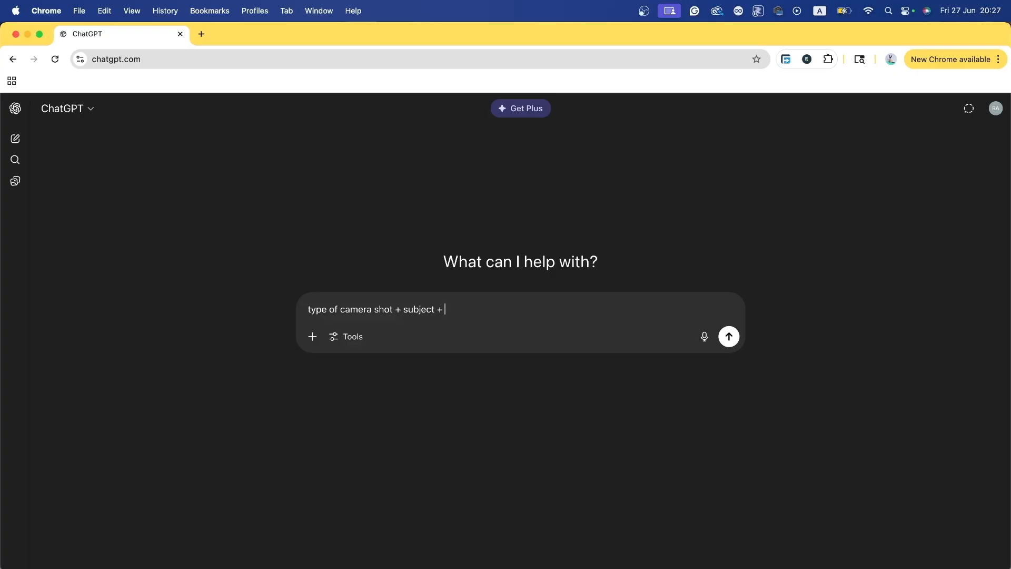
text(subject motion +)
text(setting +)
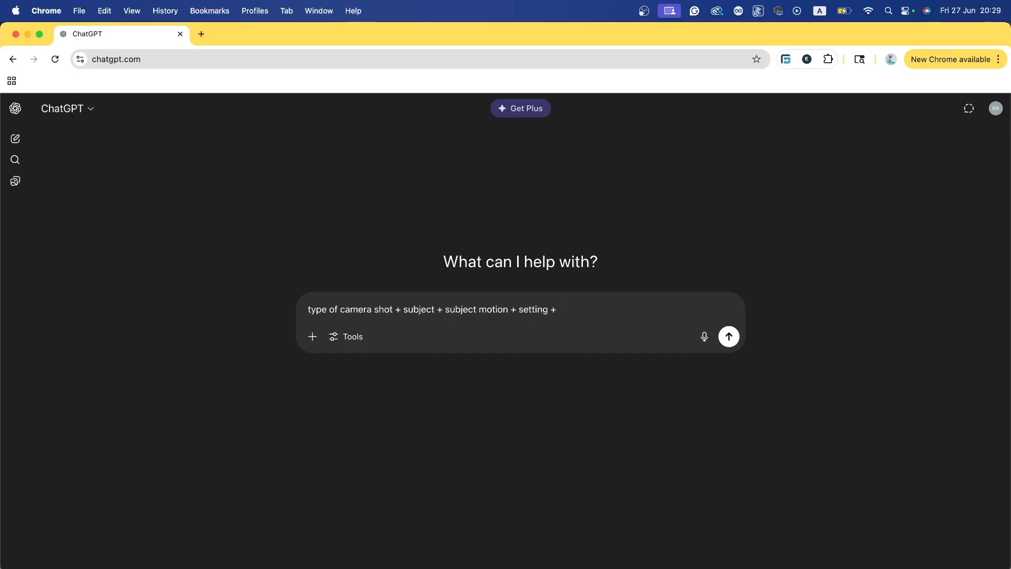
text(setting conditions +)
text(camer)
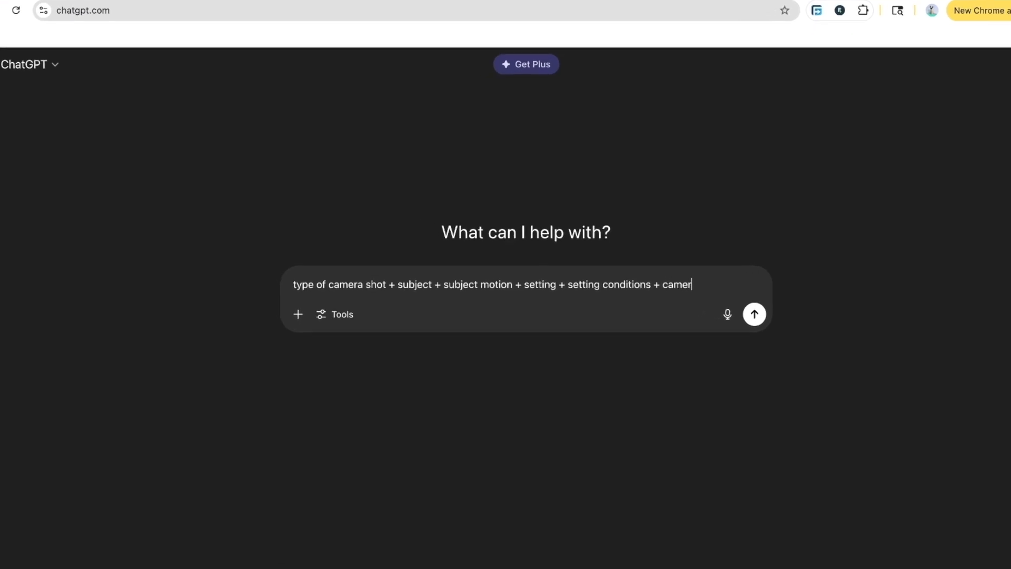
text(a lens /technique +)
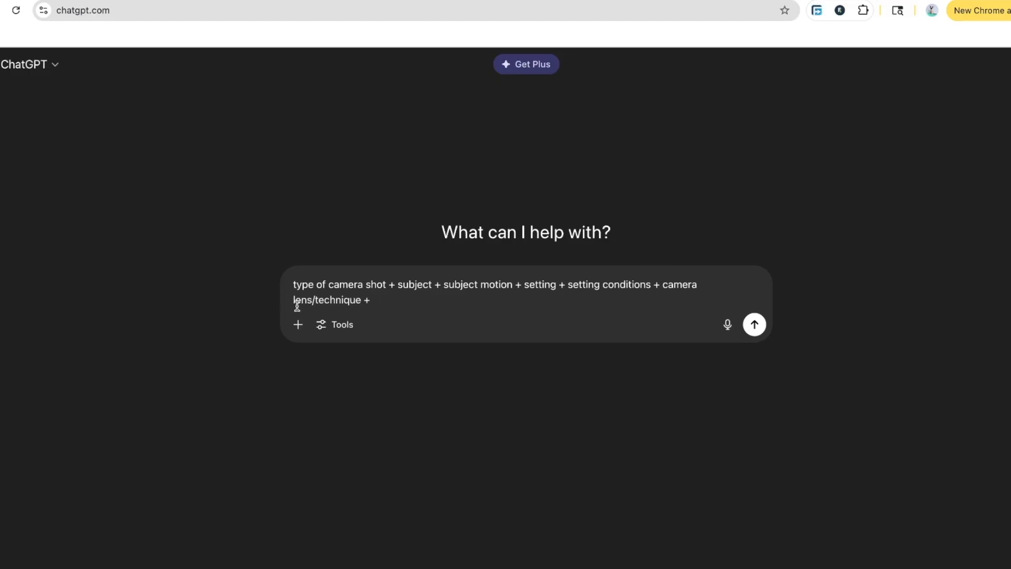
Split the lens/technique element into "camera lens + camera technique" and end the formula with "overall look".
click(313, 300)
key(BackSpace)
text(+ camera)
click(647, 304)
text(look)
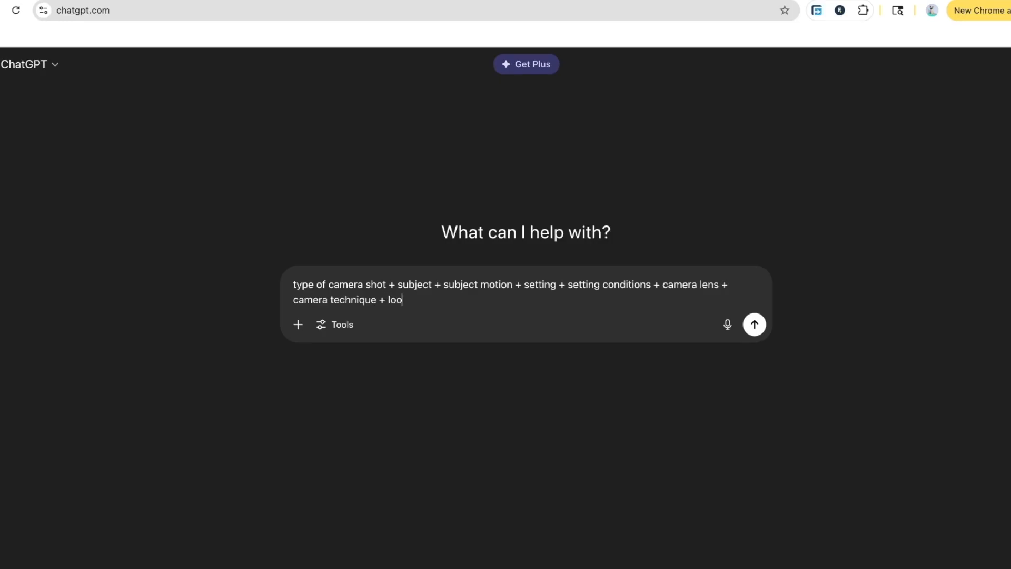
key(BackSpace)
key(BackSpace)
key(BackSpace)
key(BackSpace)
text(overall look)
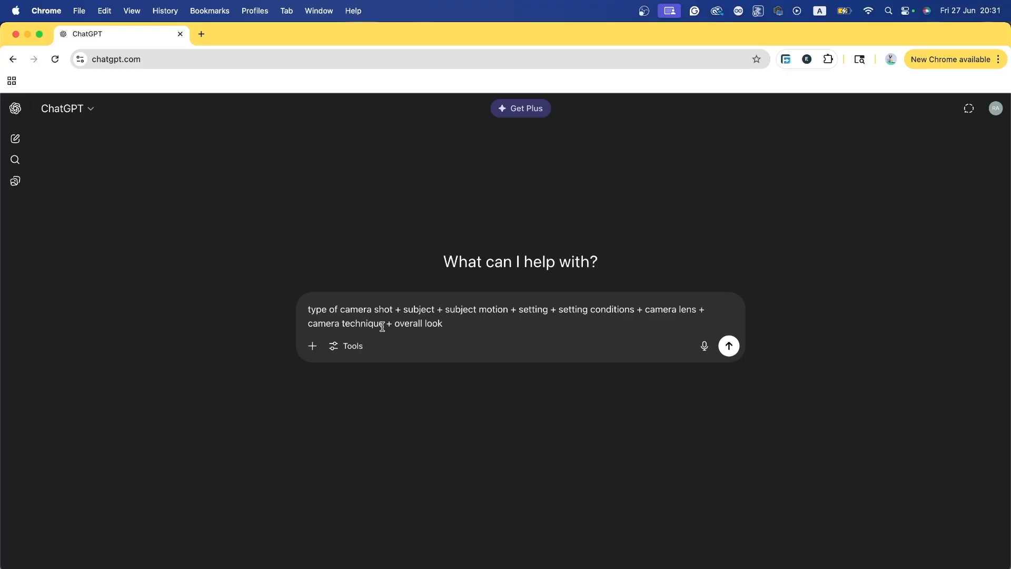
Below the formula, write "long shot of woman walking at the beach with clear blue waves in the back, shot on a canon".
drag(385, 323, 303, 322)
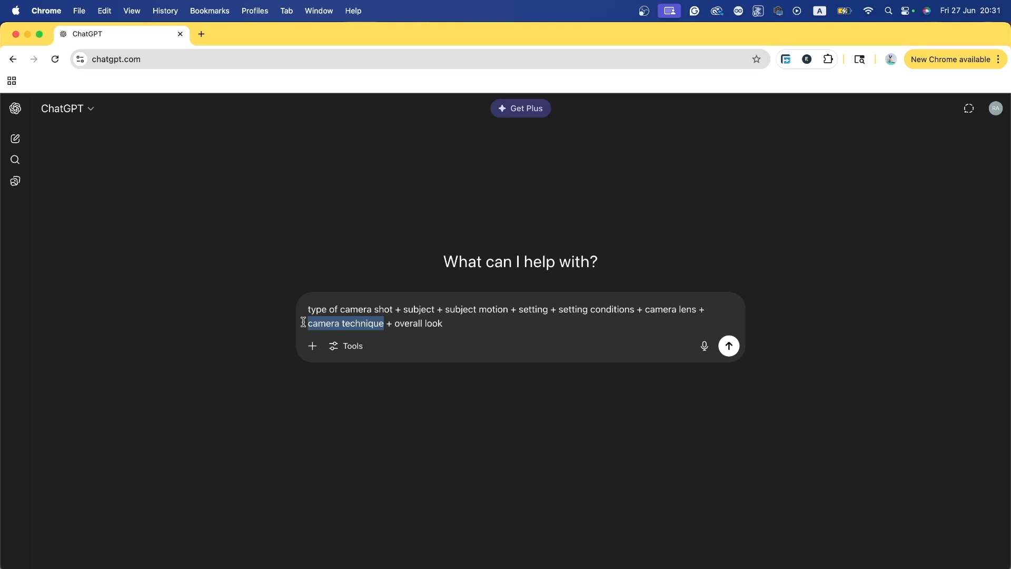
click(477, 322)
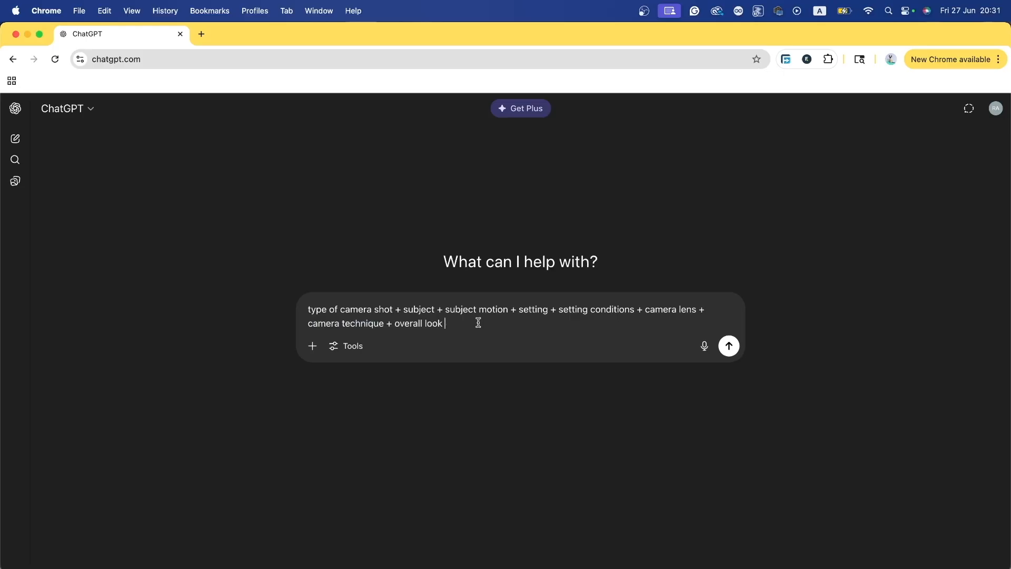
key(shift+Return)
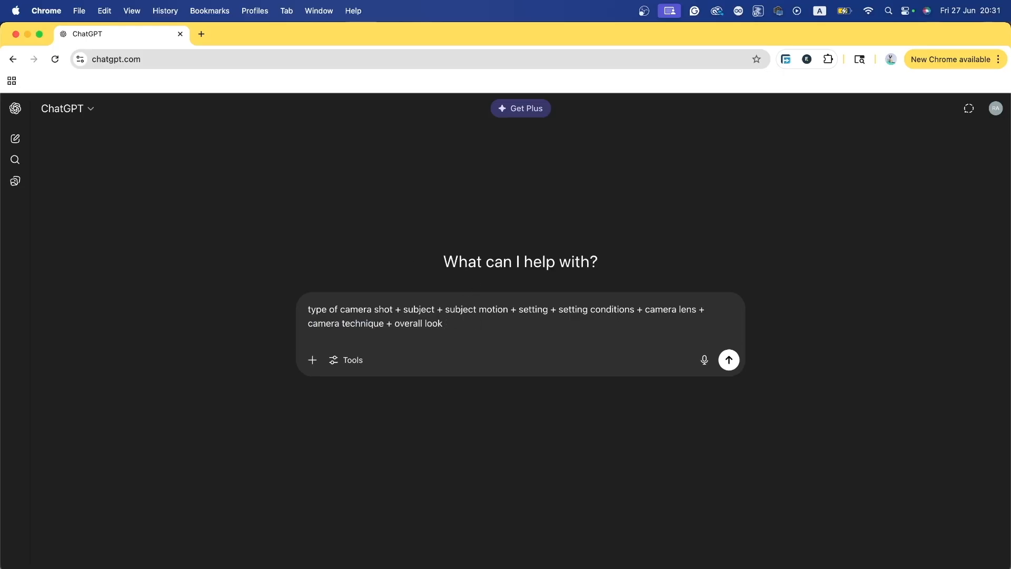
key(shift+Return)
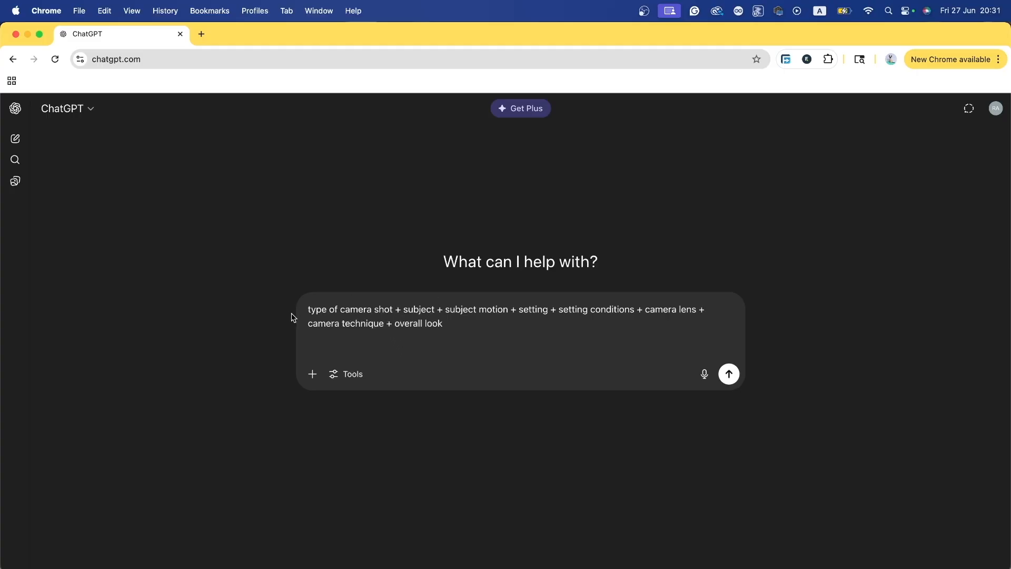
text(long shot of woman walking )
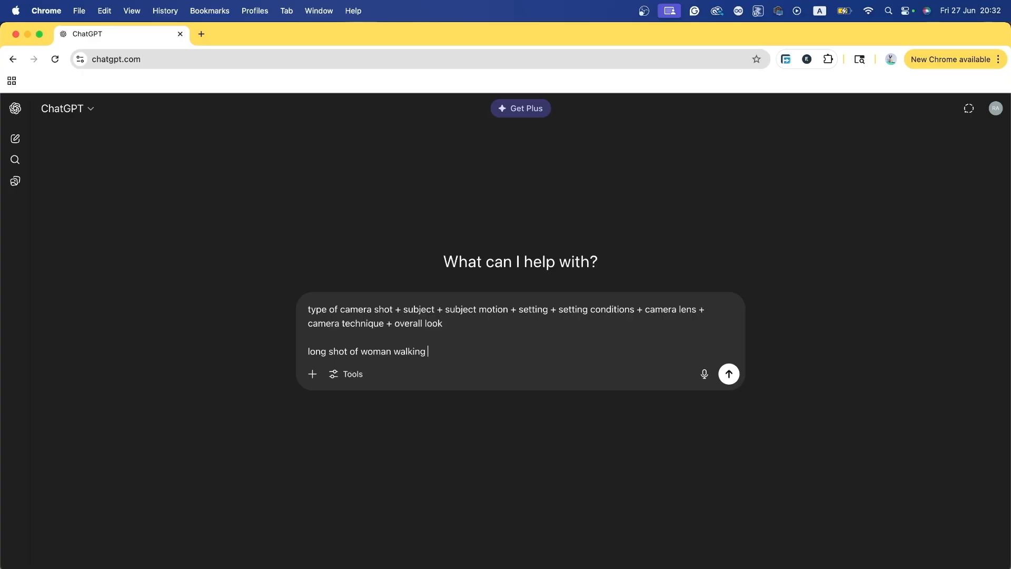
text(at the beach with clear blu)
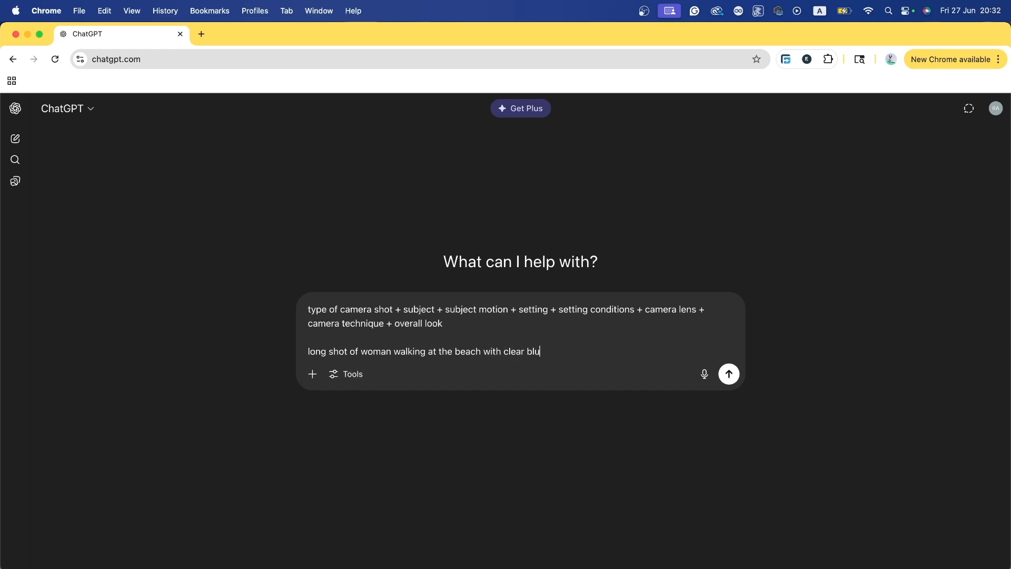
text(e waves in the back, shot on a canon 9)
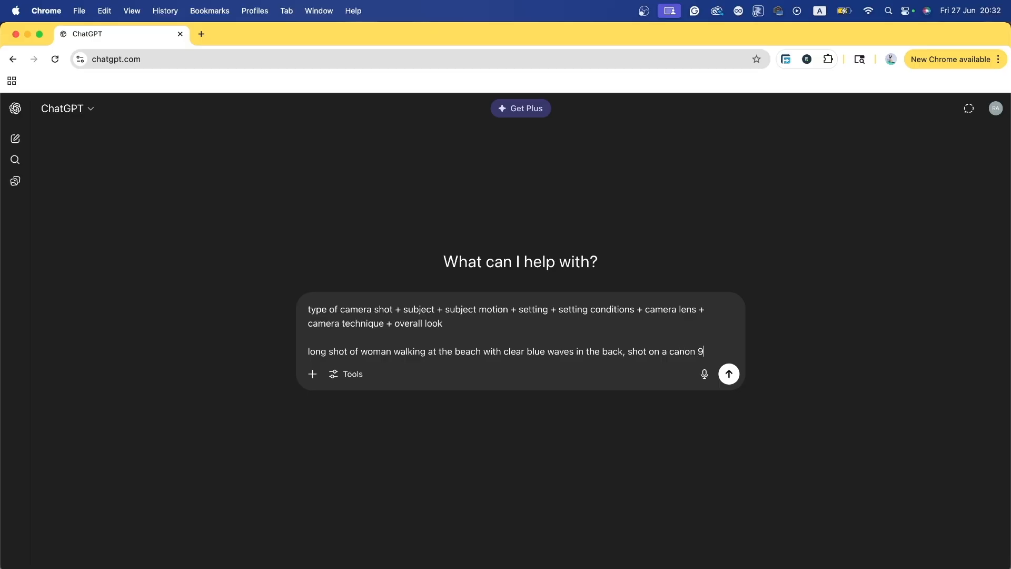
Finish the example prompt with "90D, slow motion with 4k quality, golden hour" and copy the whole example.
text(0D , slow motion with 4k quality)
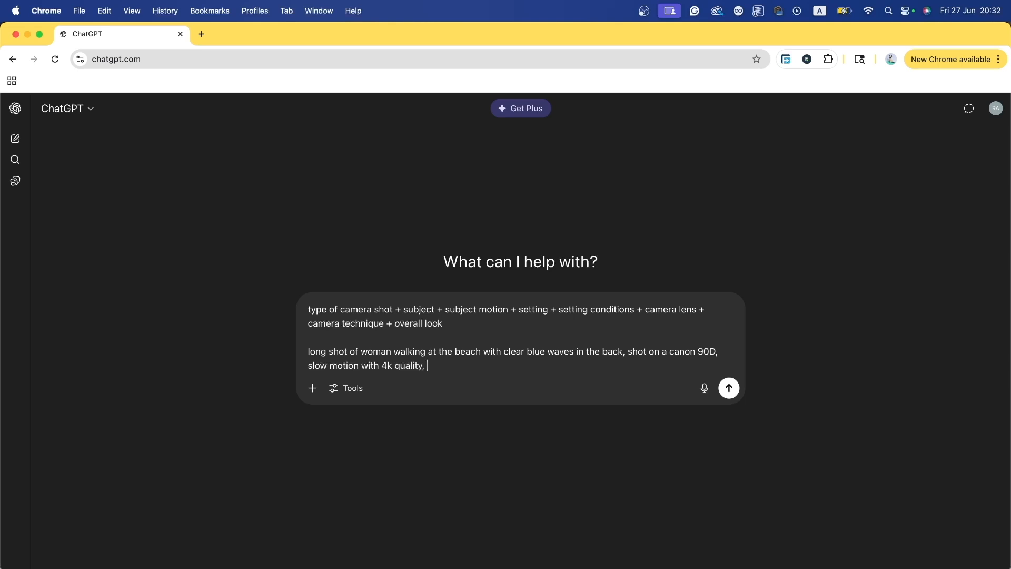
text(, golden hour)
drag(478, 365, 304, 351)
key(super+c)
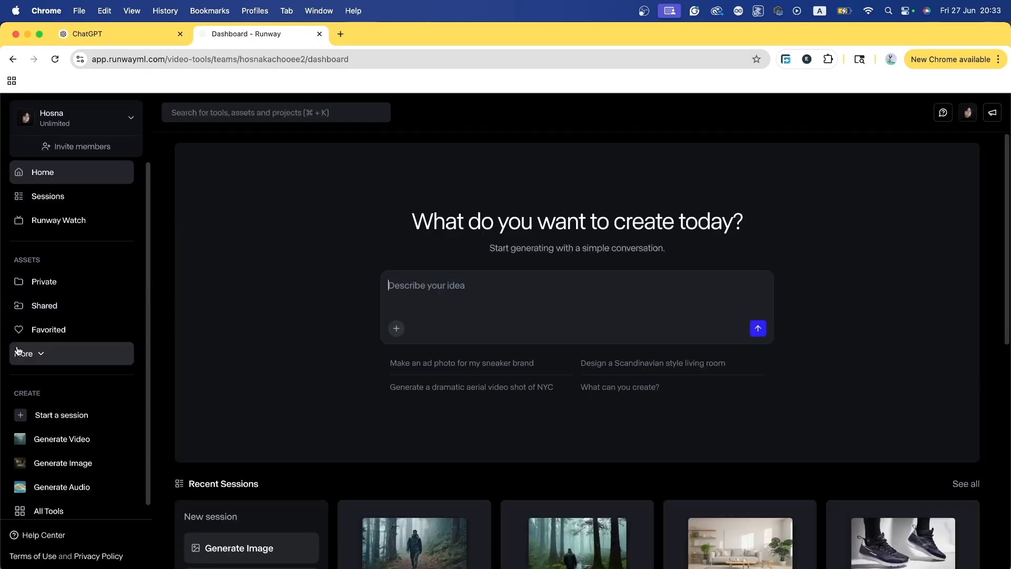
In Runway, start a new video session with the copied beach prompt and generate a 10-second Gen-3 Alpha video.
click(73, 463)
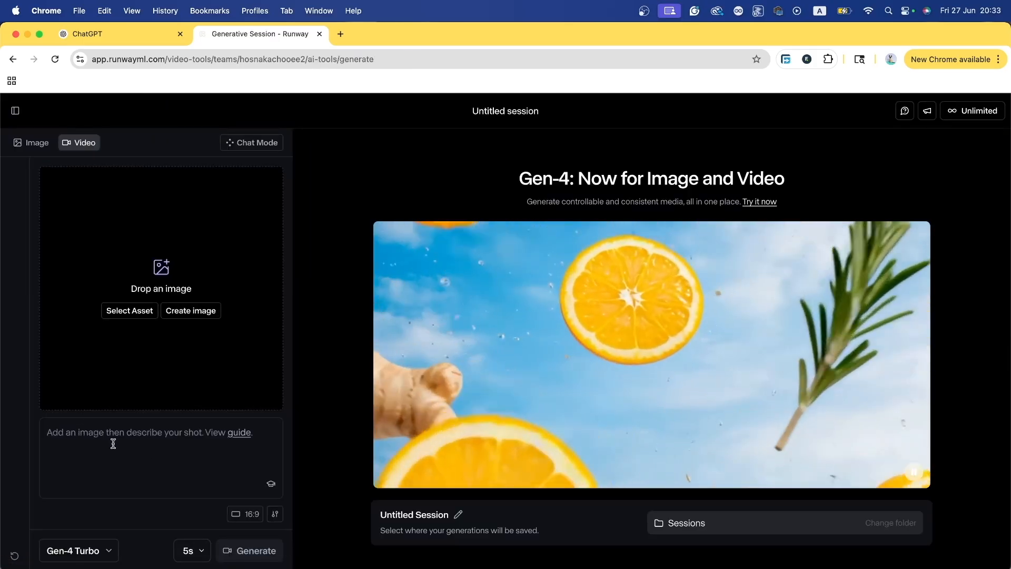
key(super+v)
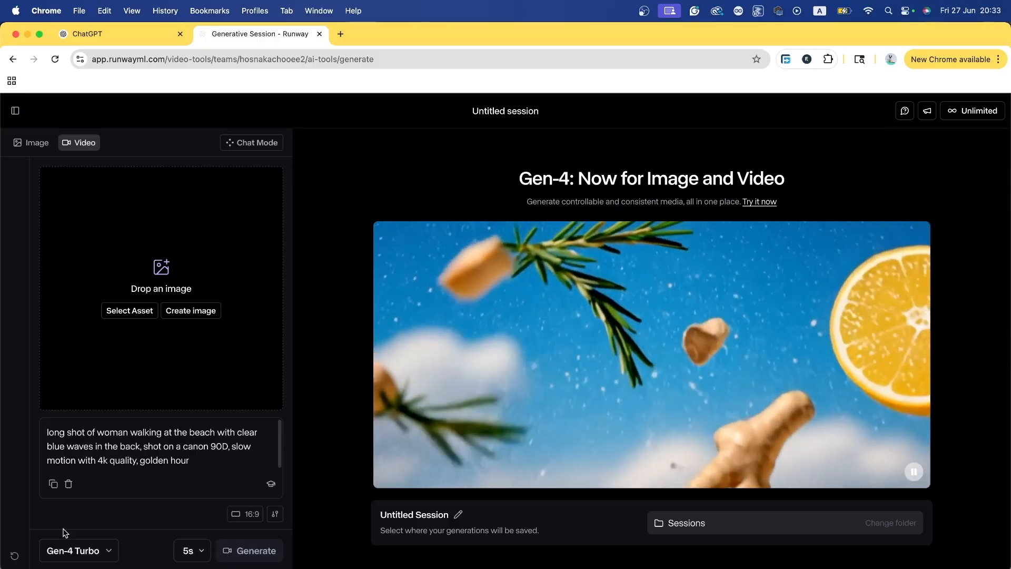
click(71, 550)
click(101, 512)
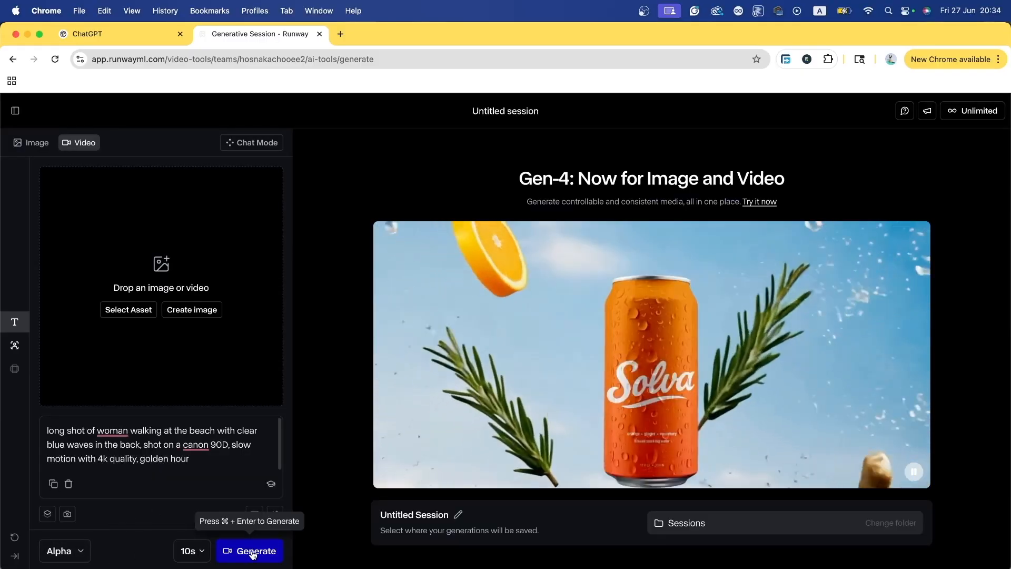
click(253, 552)
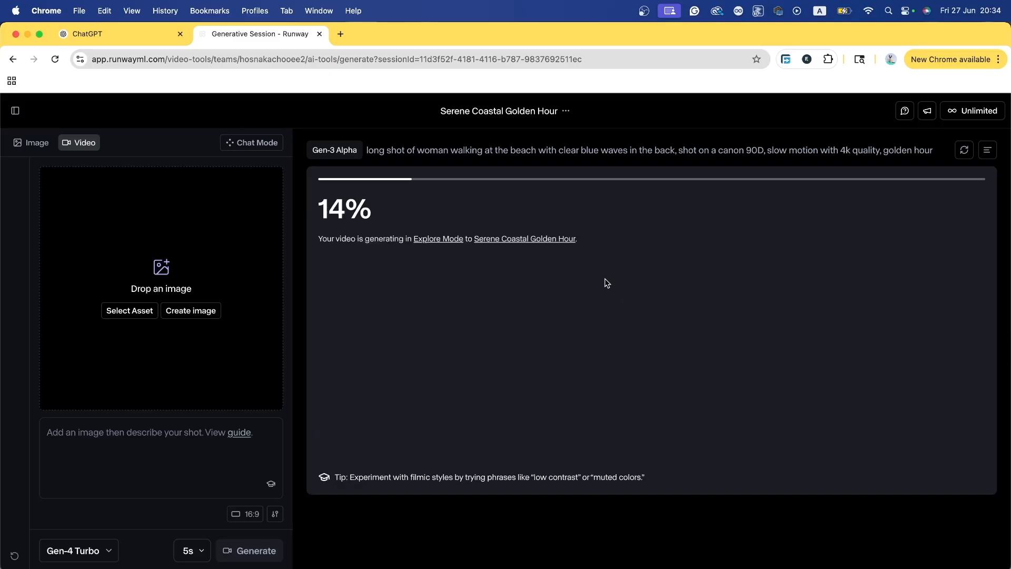
In ChatGPT, clear the prompt formula and beach example from the message box.
key(super+1)
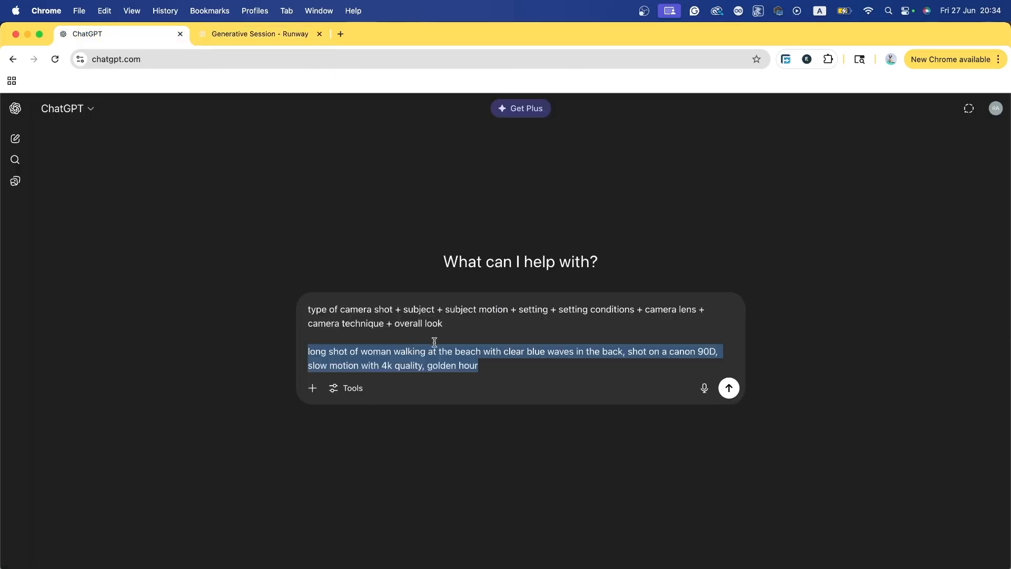
key(super+a)
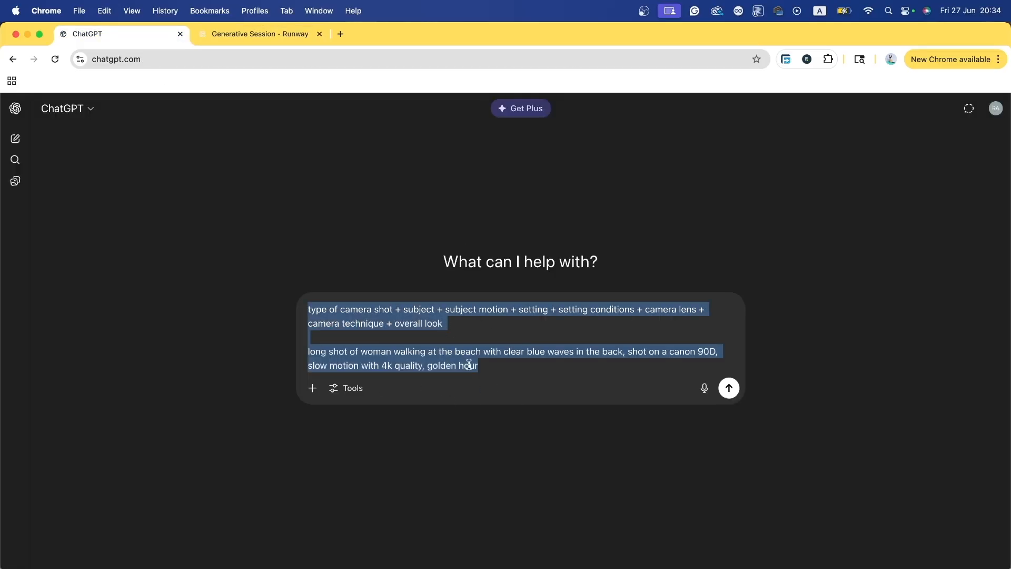
key(BackSpace)
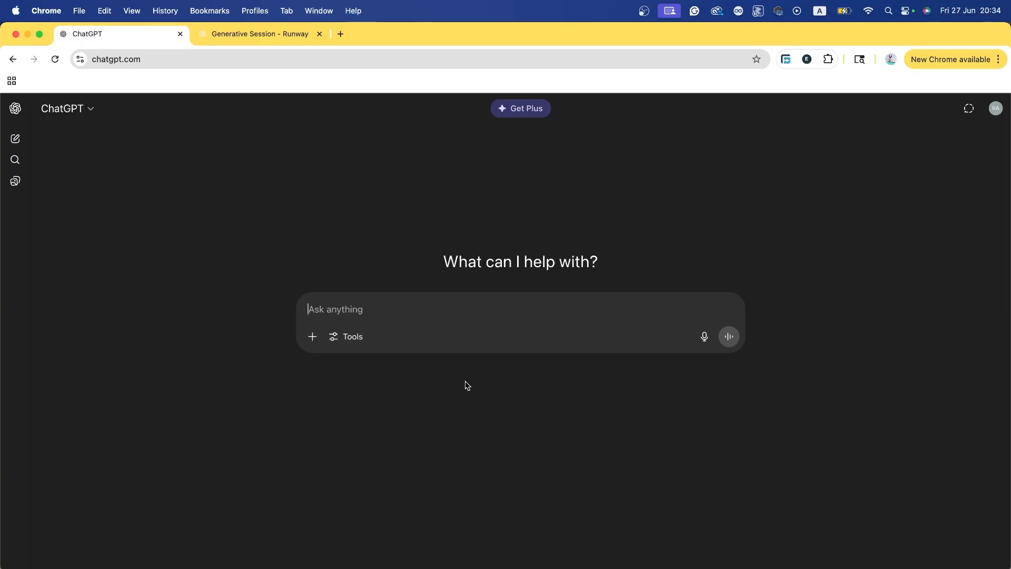
Write "as a prompt engineer for Runway AI, produce detailed video prompts by taking my simple ideas and adding more details to them.".
text(as a pr)
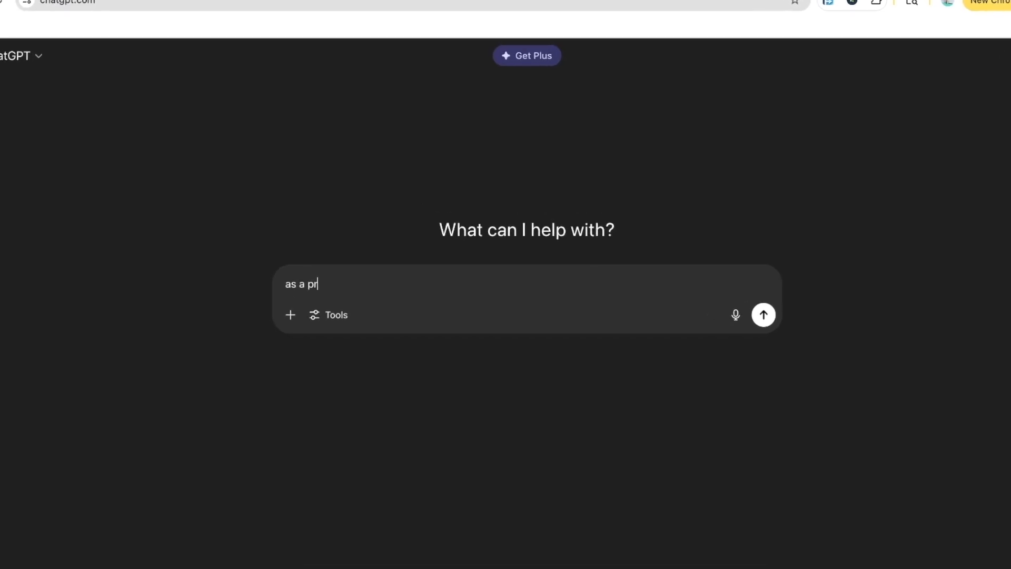
text(ompt engineer)
text( for)
text( for Run)
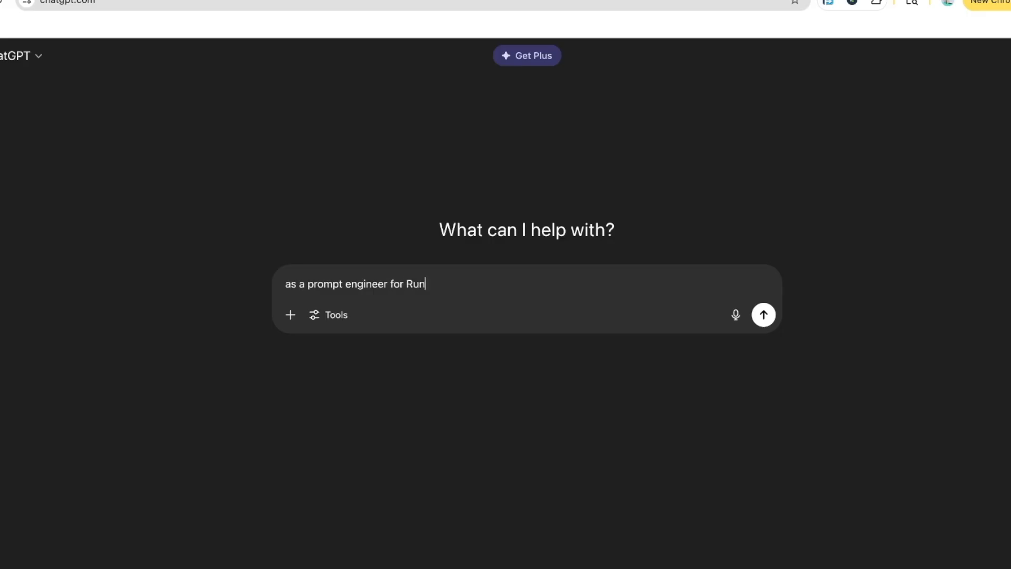
text(way AI, produce de)
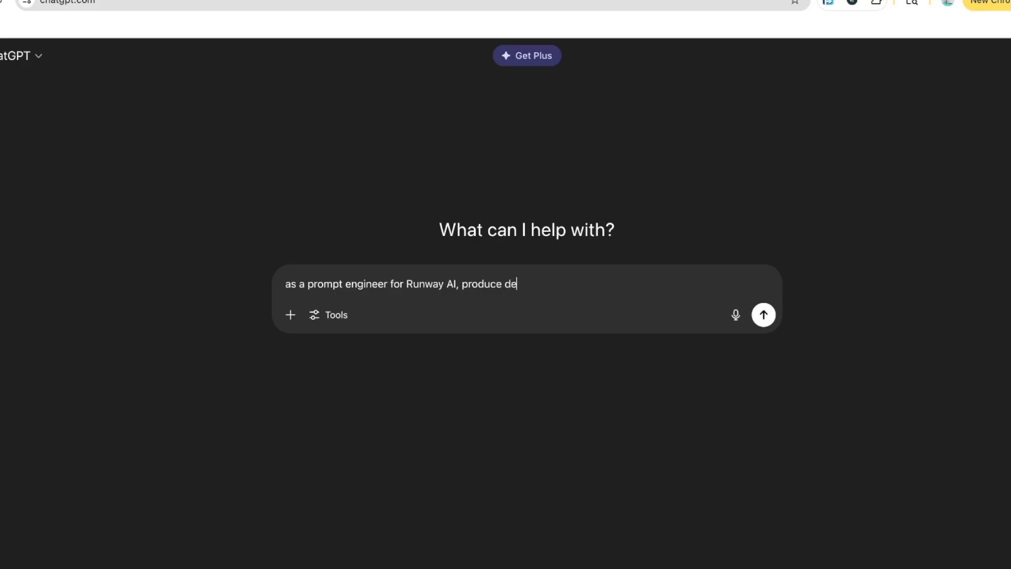
text(tailed video prompts by taking my simple ideas and addin)
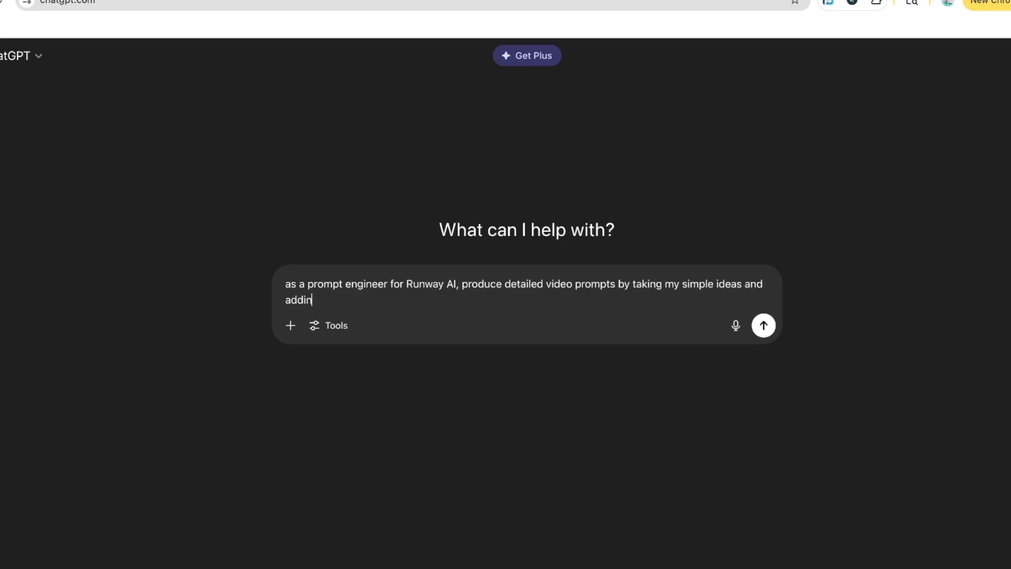
text(g more details to them. )
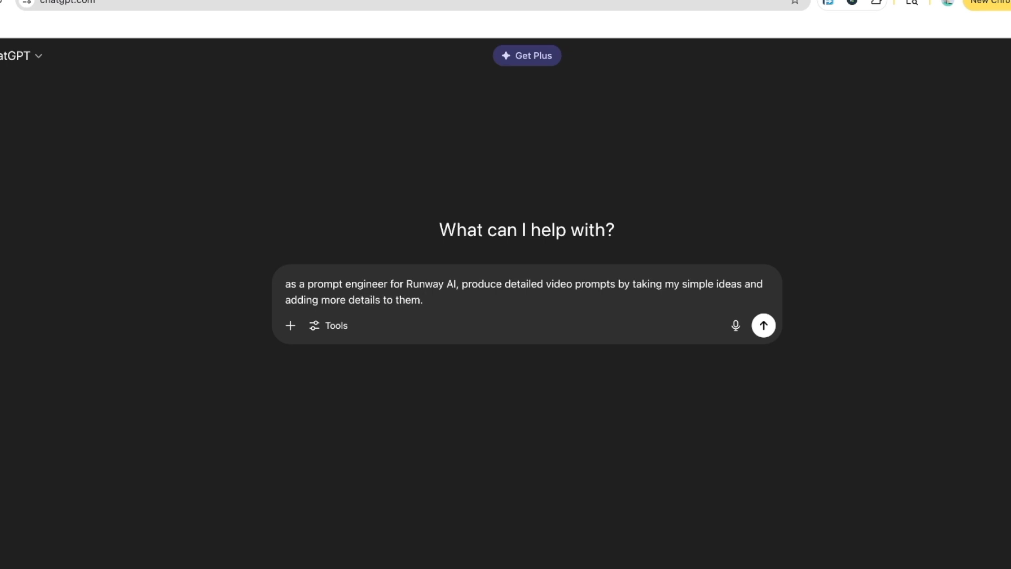
Continue with "I want my results to be ultra high-quality and realistic. I want a gloomy look to my outputs and make really detailed characters.".
text(I want my results to rea)
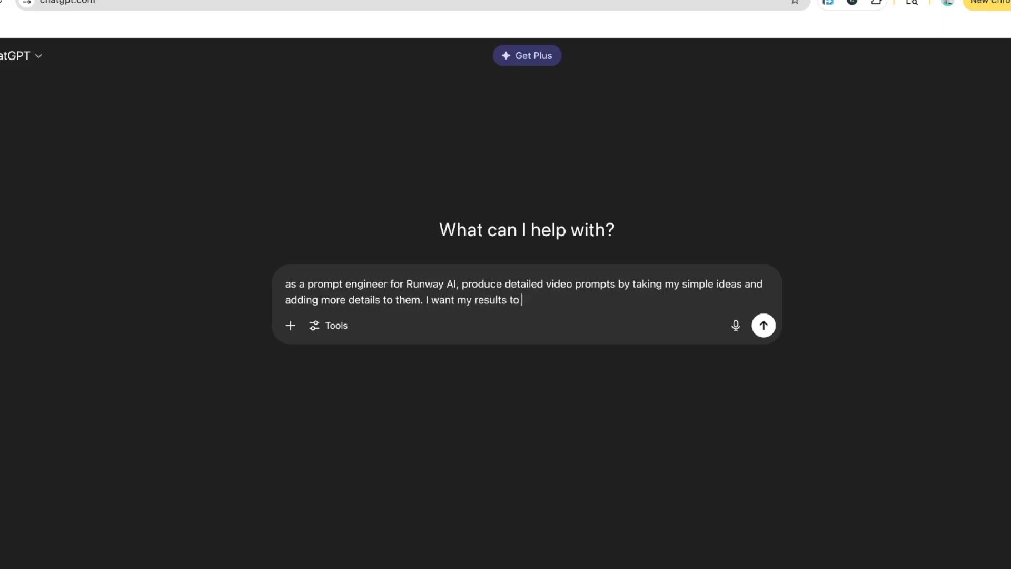
key(BackSpace)
key(BackSpace)
key(BackSpace)
text(be ultra high-quality and realistic. I wasnt a)
key(BackSpace)
key(BackSpace)
key(BackSpace)
key(BackSpace)
key(BackSpace)
text(nt a gloomy look)
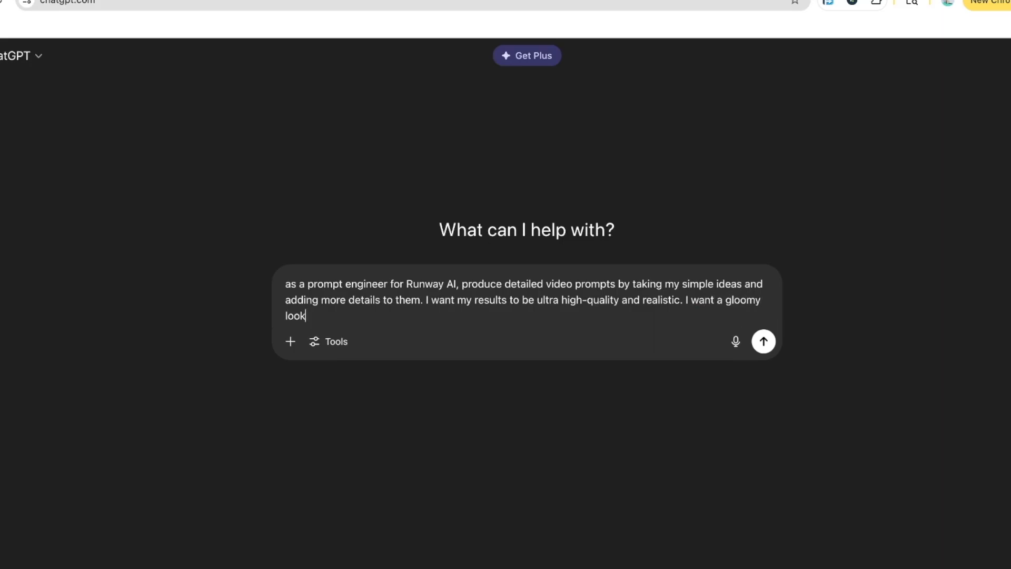
text( to my outputs and )
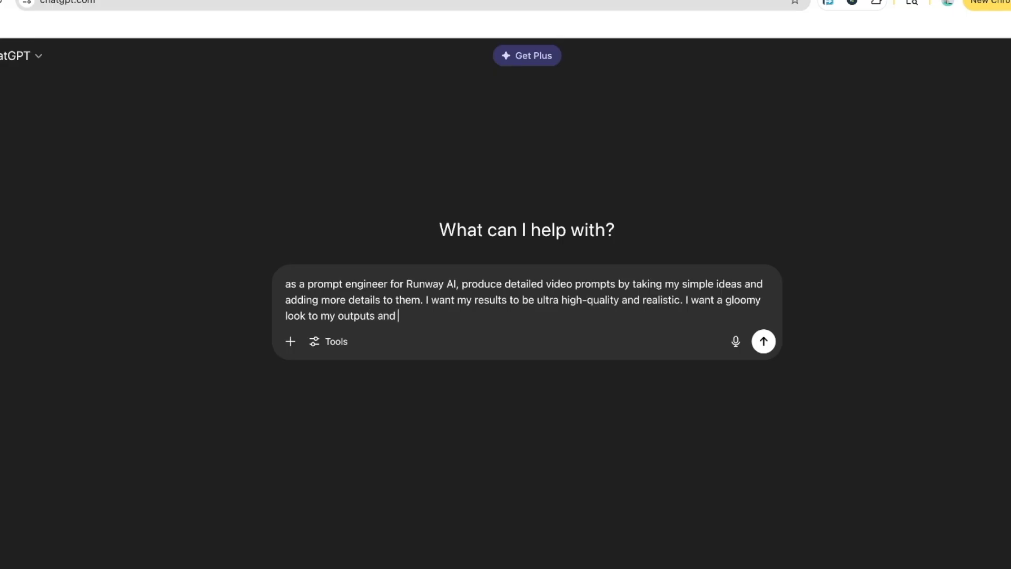
text(make really detailed characters.)
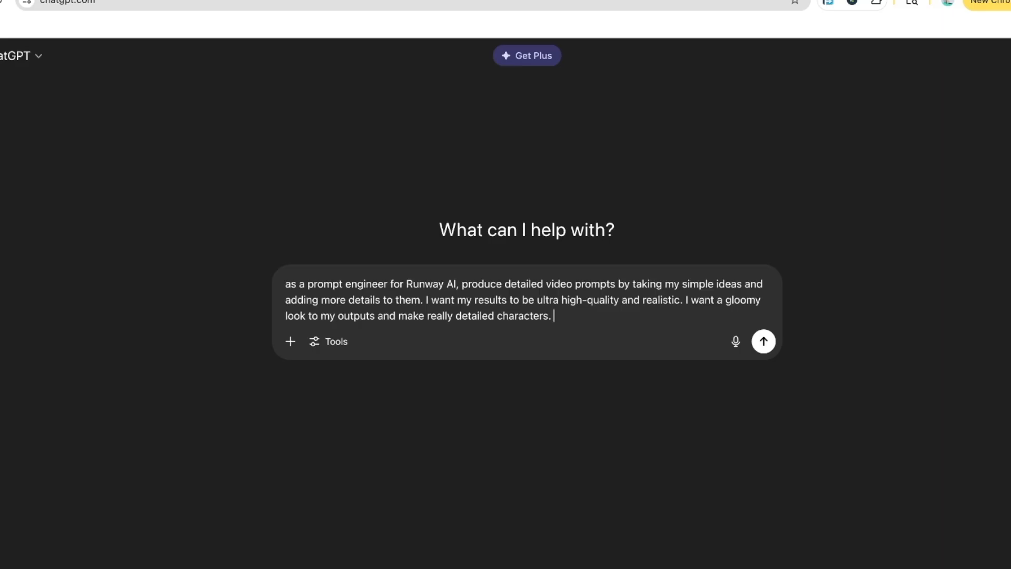
Finish the request with "Go for cool-toned colors." and send it.
text(Go for )
text(dull )
text(chol)
text(olr)
text(ors)
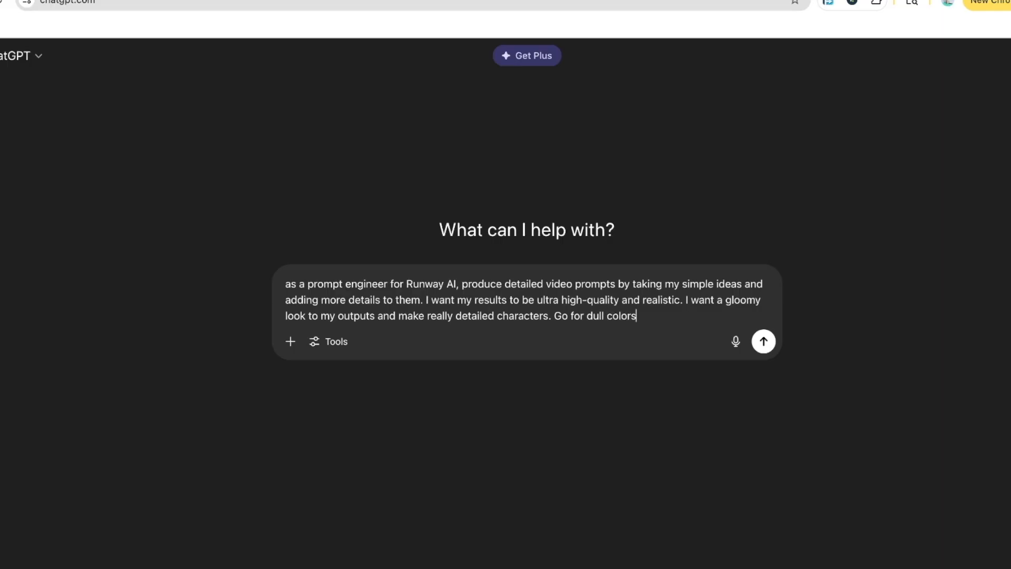
key(BackSpace)
key(BackSpace)
key(BackSpace)
key(BackSpace)
key(BackSpace)
key(BackSpace)
key(BackSpace)
key(BackSpace)
key(BackSpace)
key(BackSpace)
key(BackSpace)
text(cool-toned colors.)
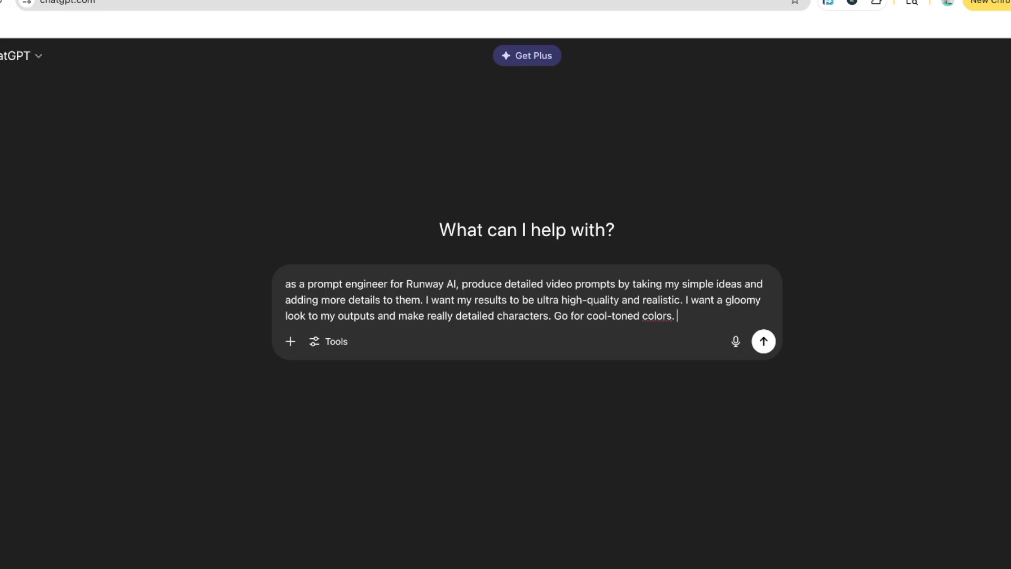
key(Return)
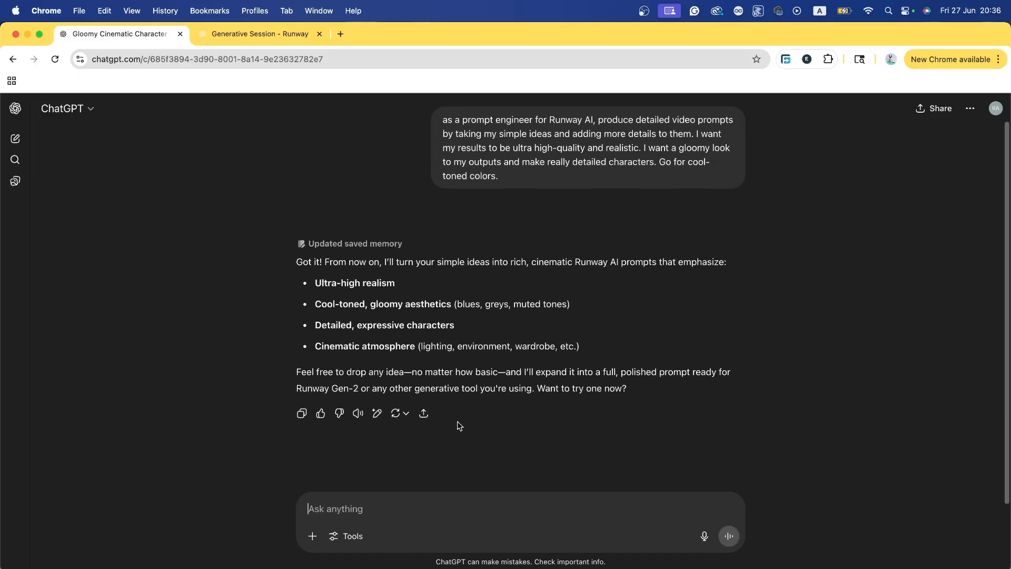
Edit the sent request to end with "I will be using Gen-4 Turbo model" and resend it.
drag(323, 388, 367, 388)
scroll(580, 142, up, 1)
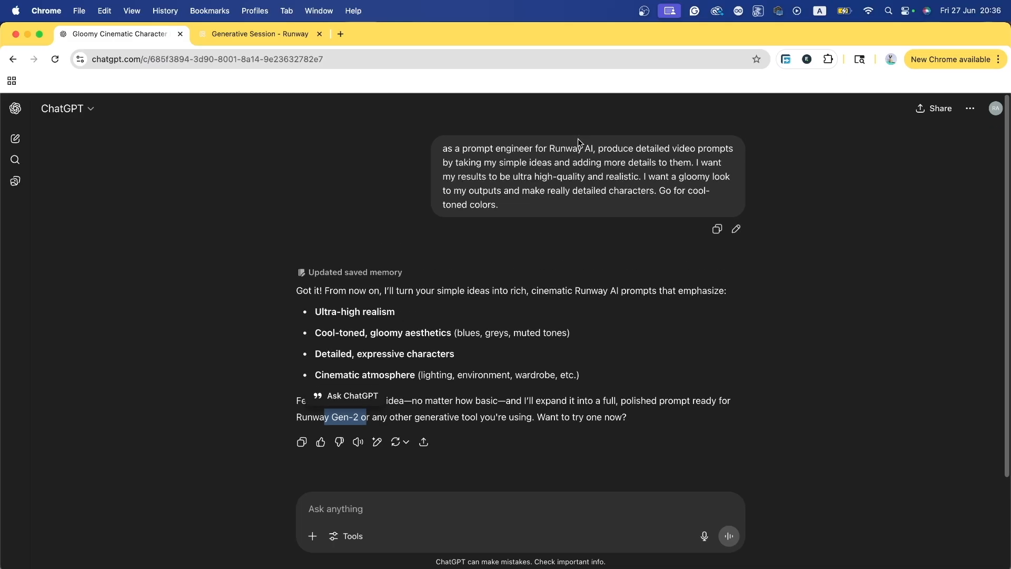
click(736, 229)
text(I will be using)
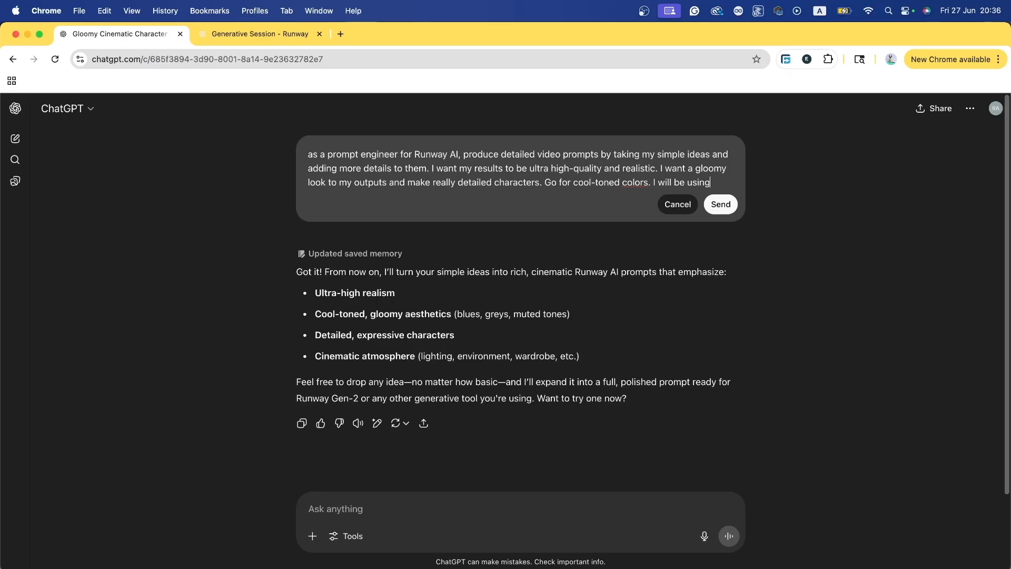
text( Gen-40 T)
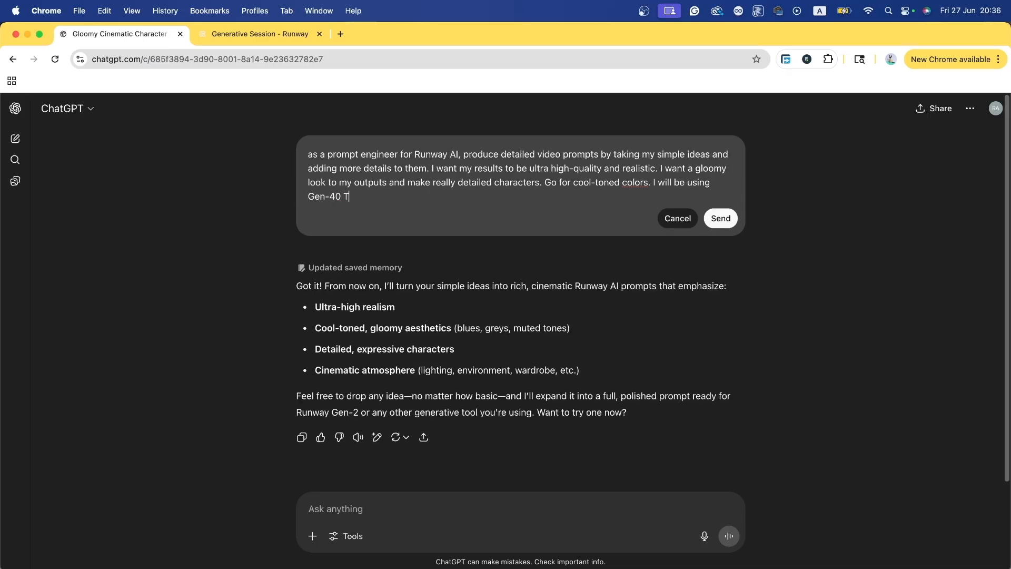
text(urbo model)
click(719, 218)
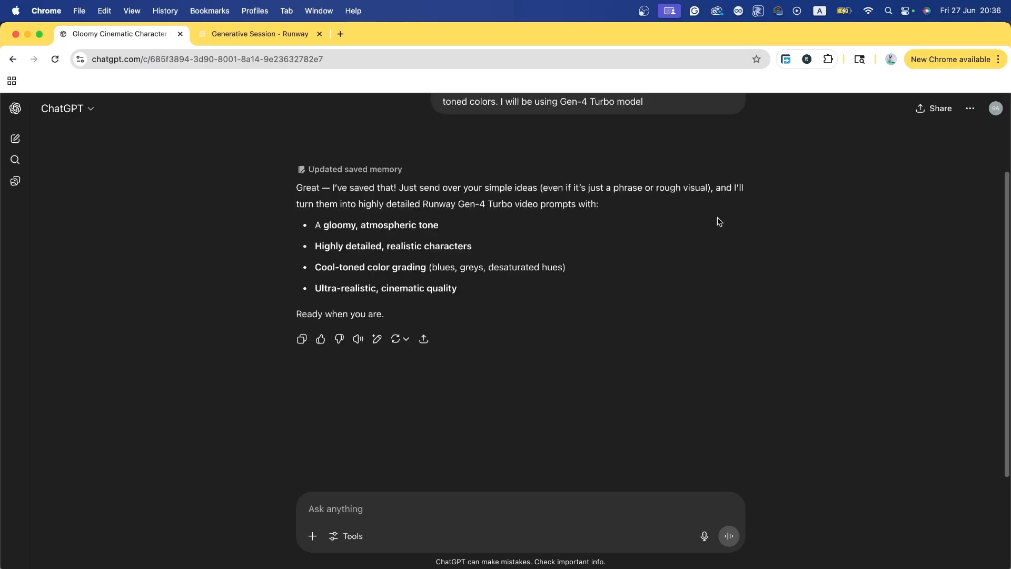
Send the copied beach prompt, from "long shot of woman walking at the beach" through "golden hour", as the idea to expand.
scroll(596, 218, up, 2)
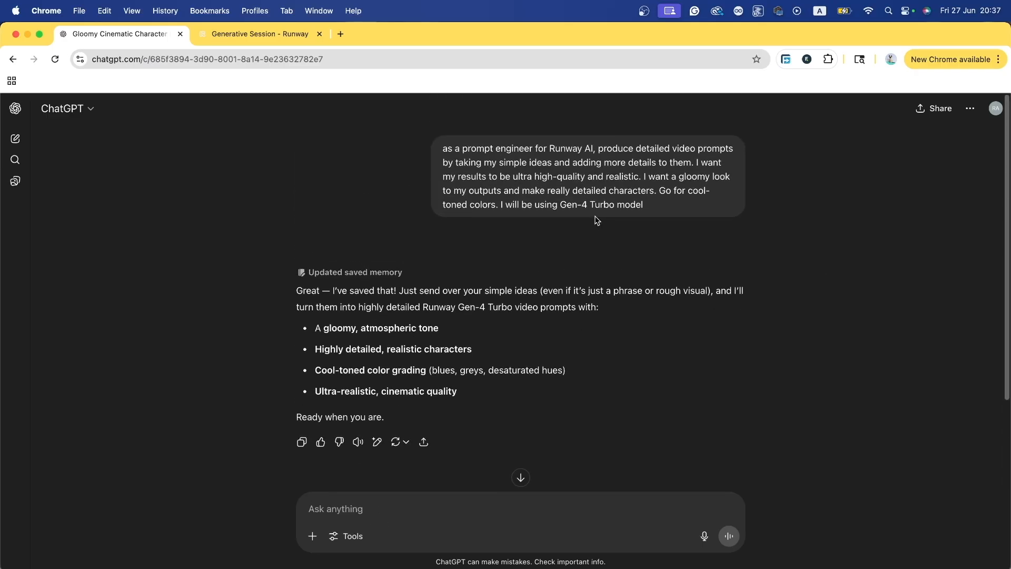
scroll(463, 436, down, 3)
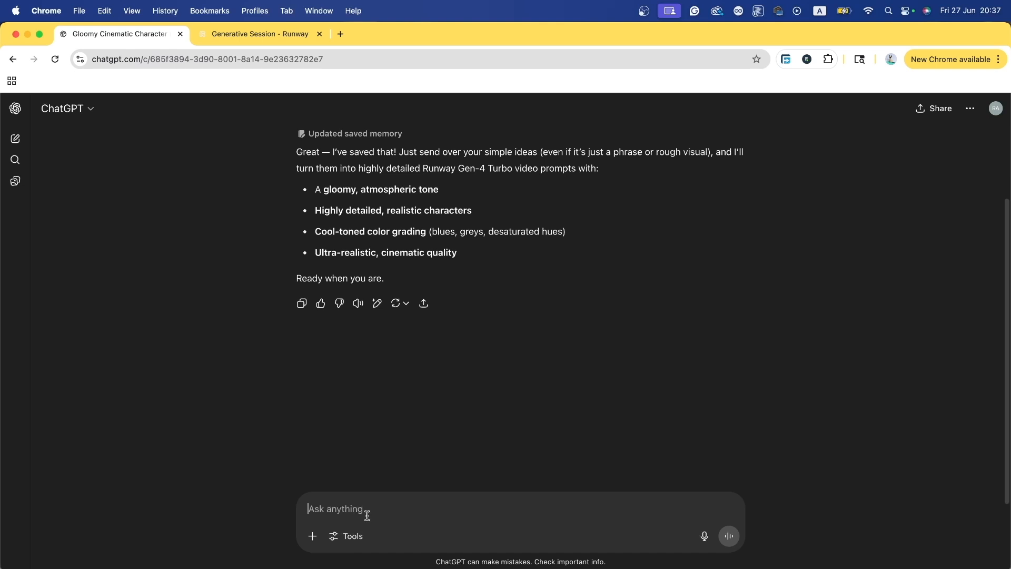
text(long shot of woman walking at the beach with clear blue waves in the back, shot on a canon 90D, slow motion with 4k quality, golden hour)
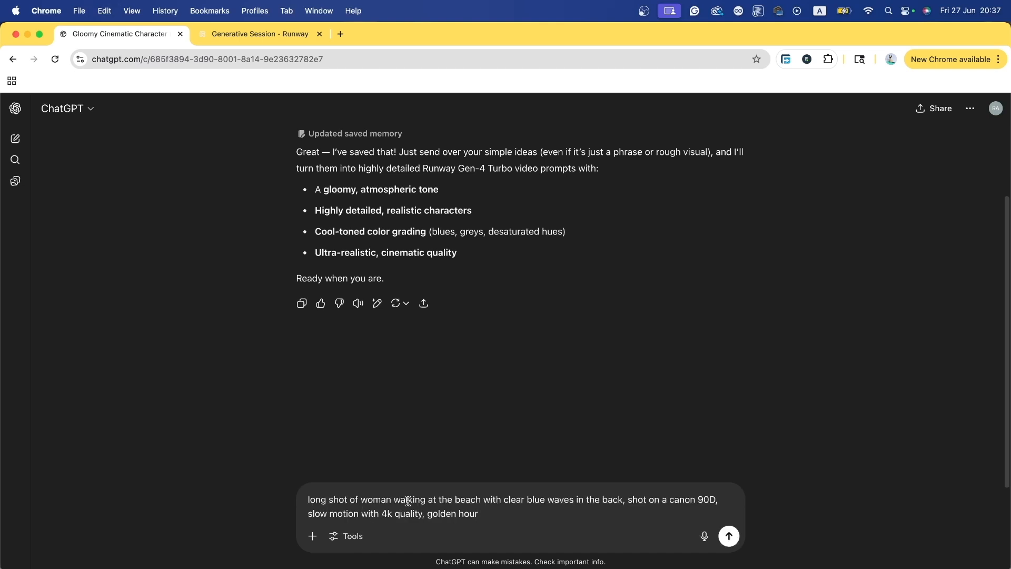
key(Return)
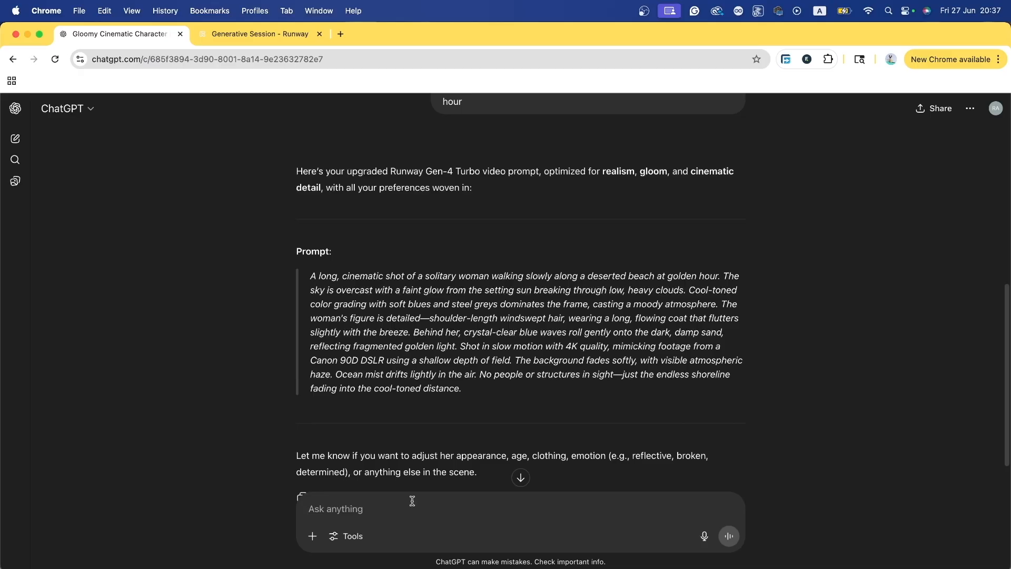
Examine the expanded beach prompt, comparing it with the original and highlighting its added details on shot style, motion, setting and lighting.
scroll(414, 274, up, 7)
scroll(428, 289, down, 8)
scroll(428, 289, up, 5)
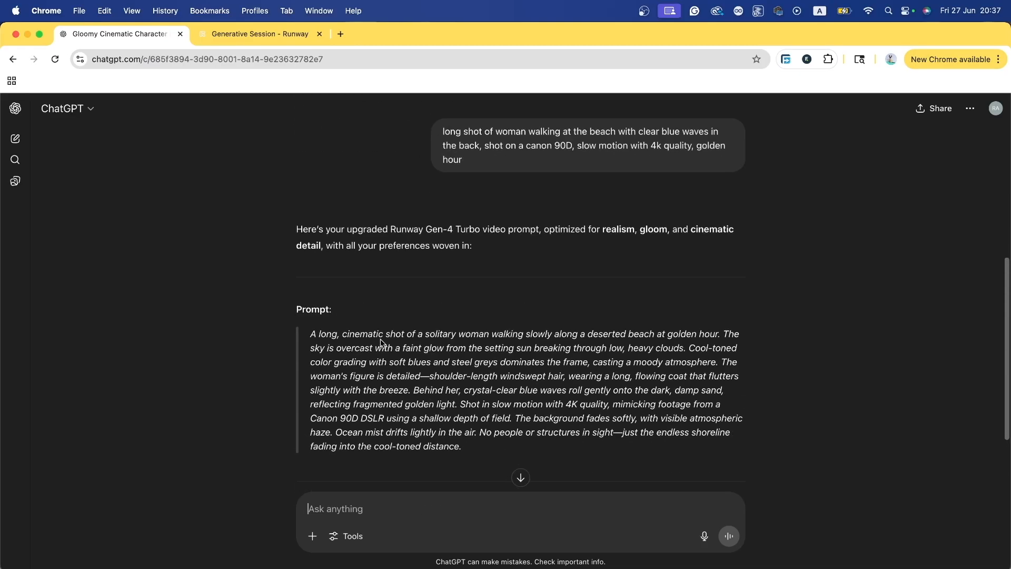
drag(347, 333, 387, 339)
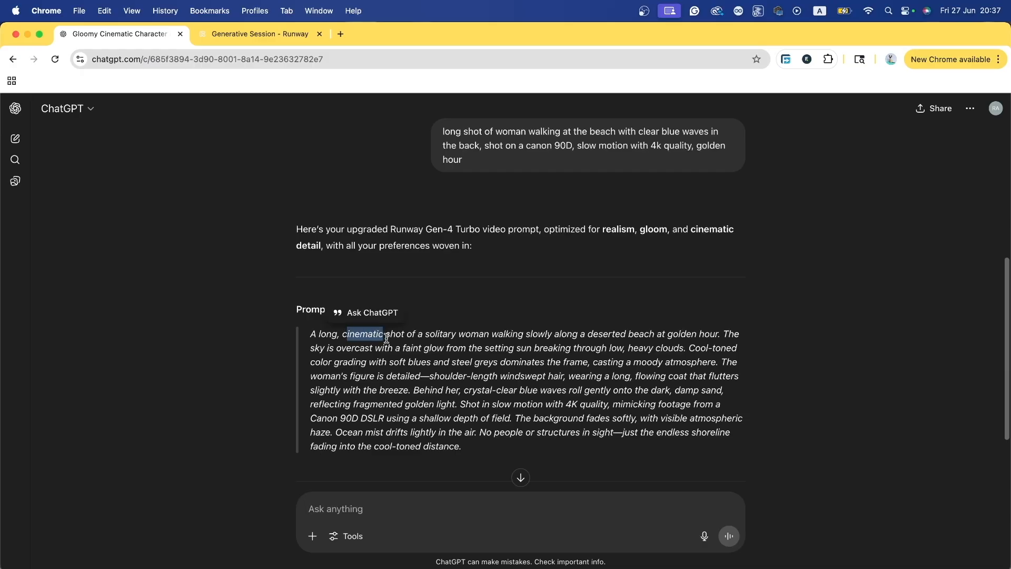
double_click(530, 334)
double_click(596, 335)
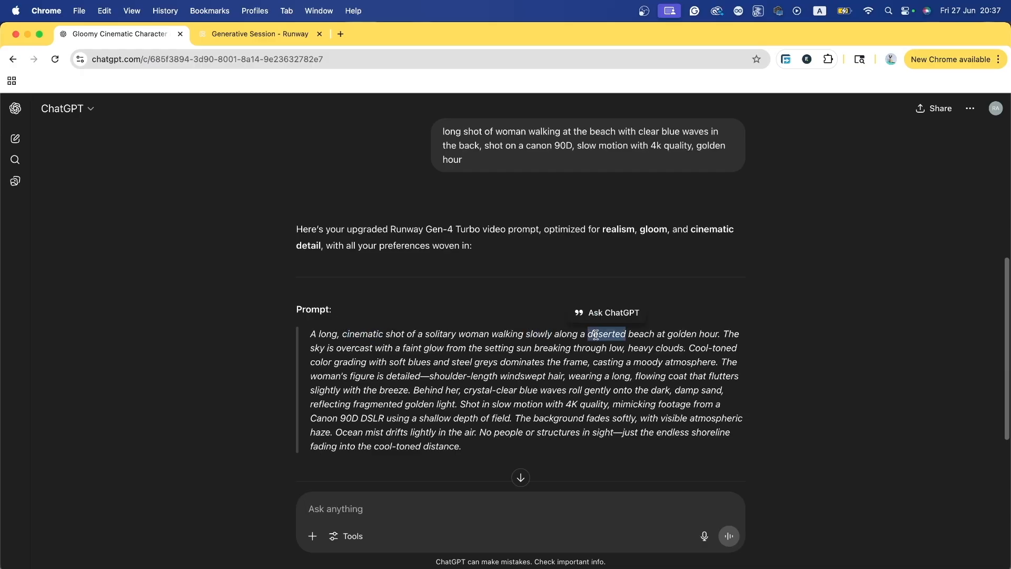
double_click(678, 335)
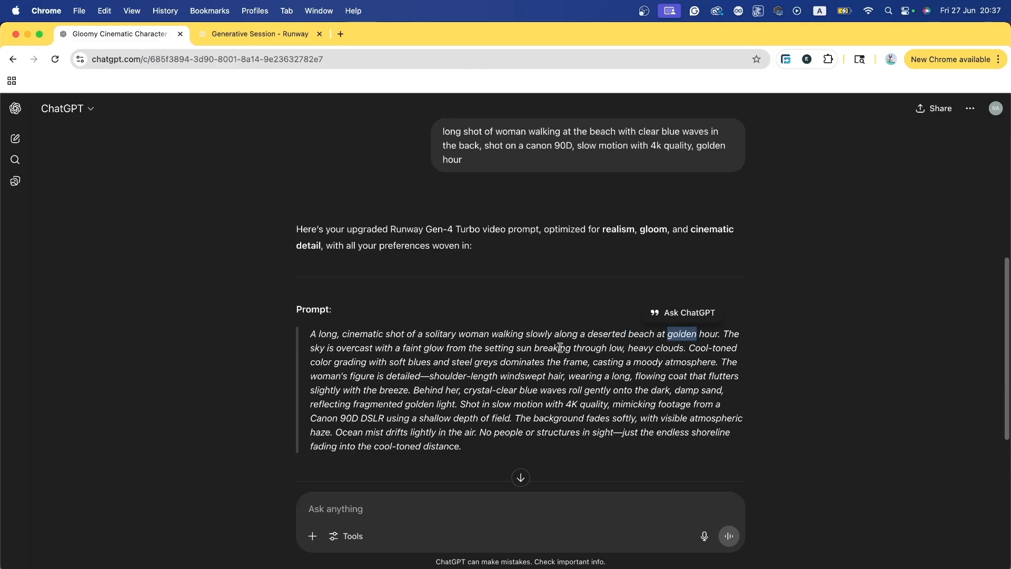
double_click(350, 349)
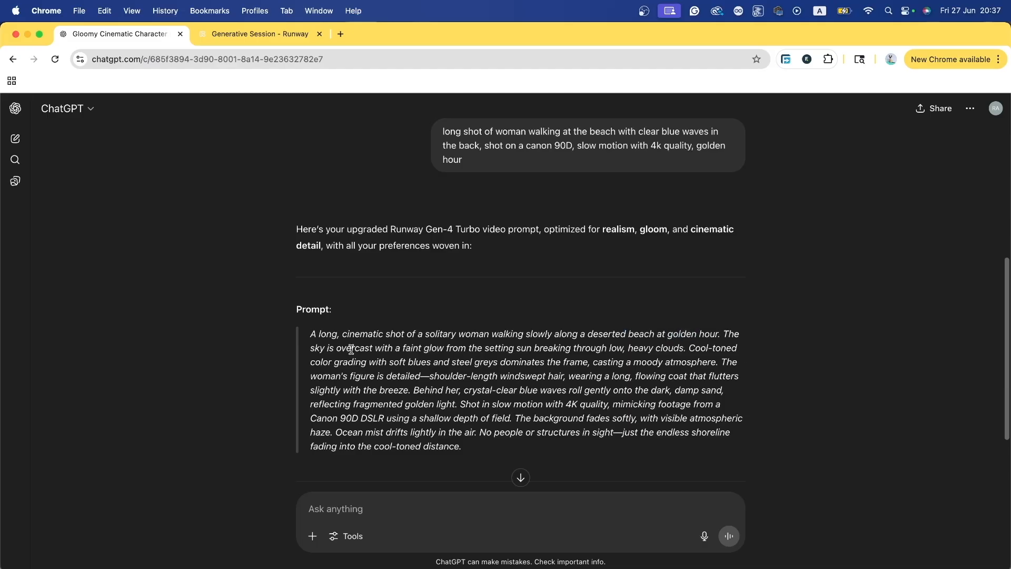
double_click(430, 349)
click(529, 443)
drag(479, 428, 500, 453)
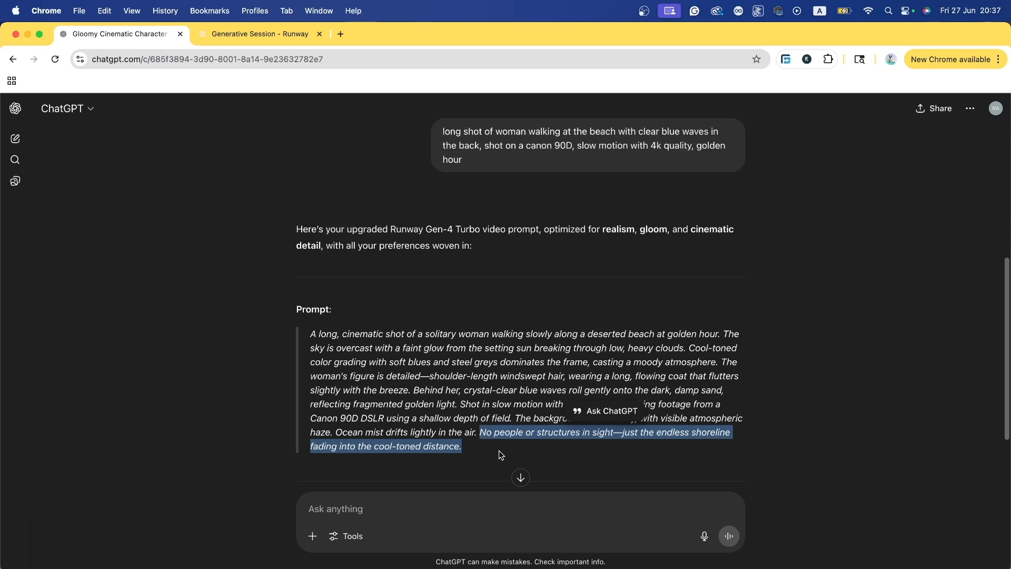
click(371, 433)
Copy the full text of the expanded beach prompt from the reply.
scroll(379, 377, down, 3)
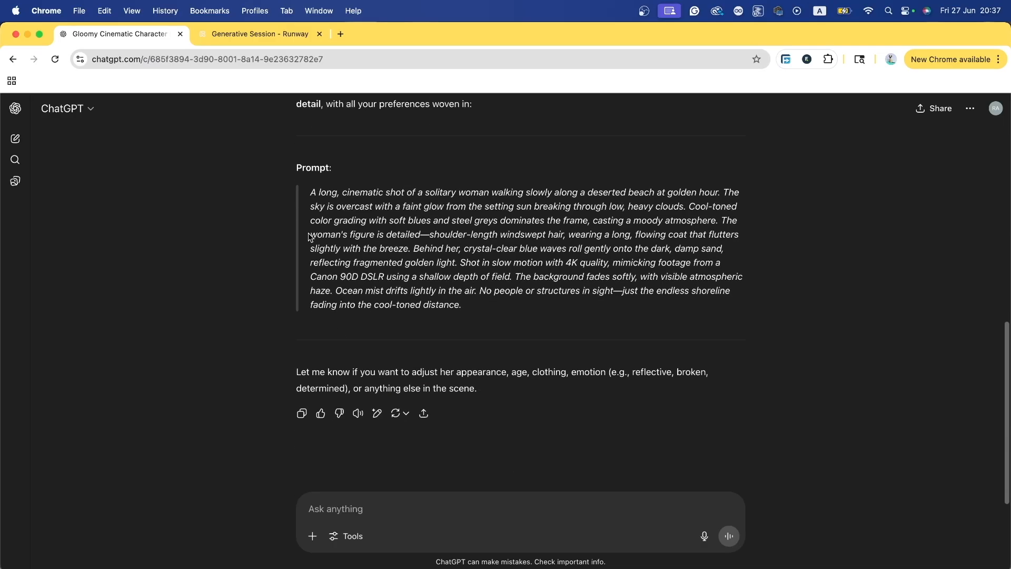
drag(313, 189, 466, 305)
key(super+c)
In Runway, play the generated beach video, and paste the expanded prompt into the video prompt field and check it.
key(ctrl+Tab)
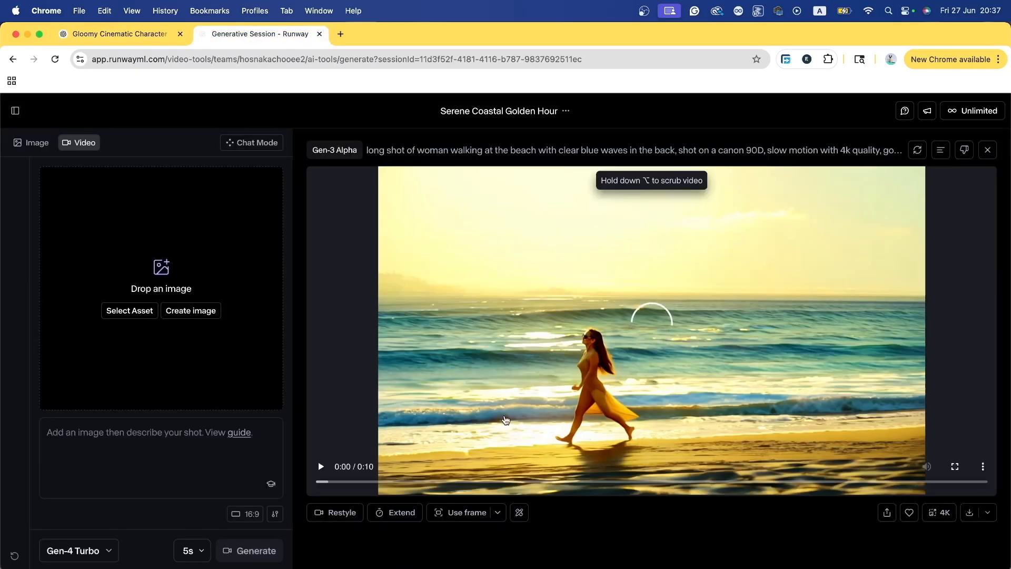
click(321, 466)
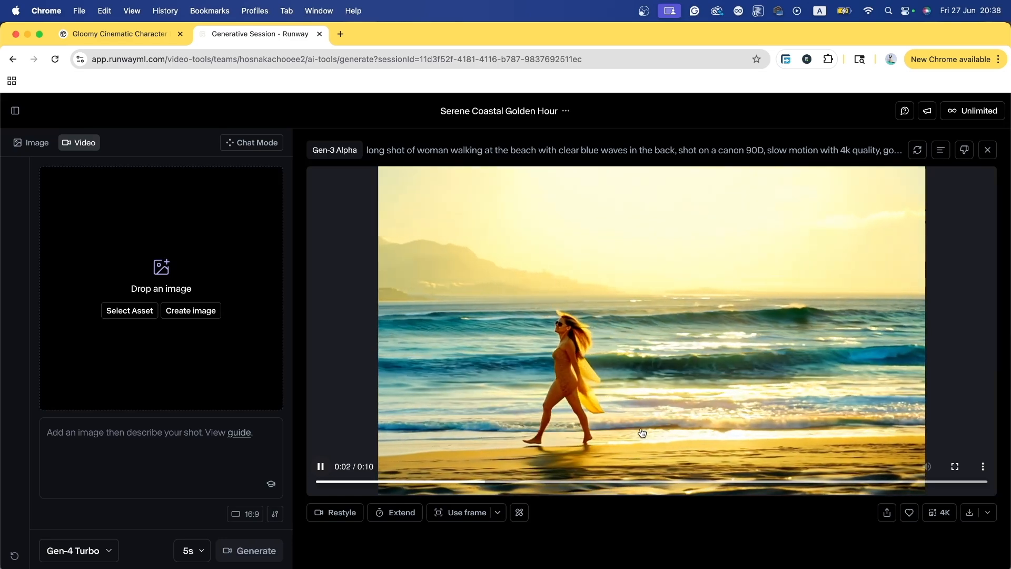
click(139, 458)
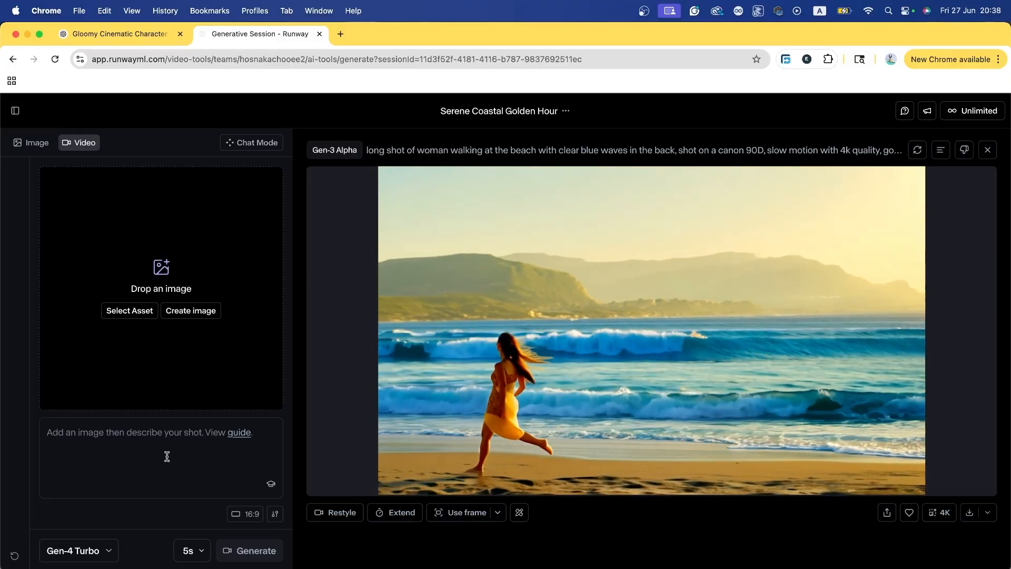
key(super+v)
scroll(140, 447, up, 5)
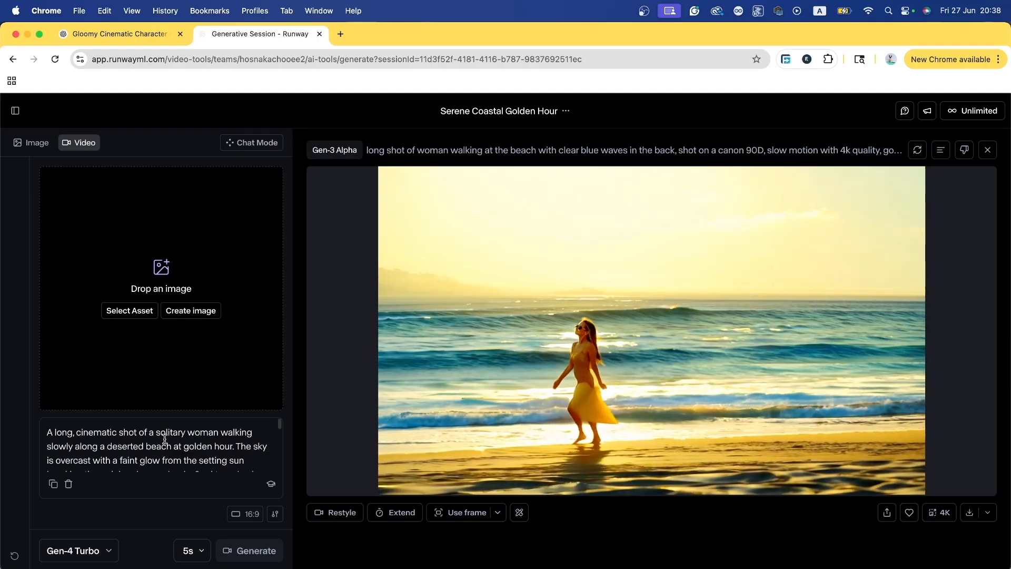
scroll(120, 430, down, 5)
scroll(127, 442, up, 5)
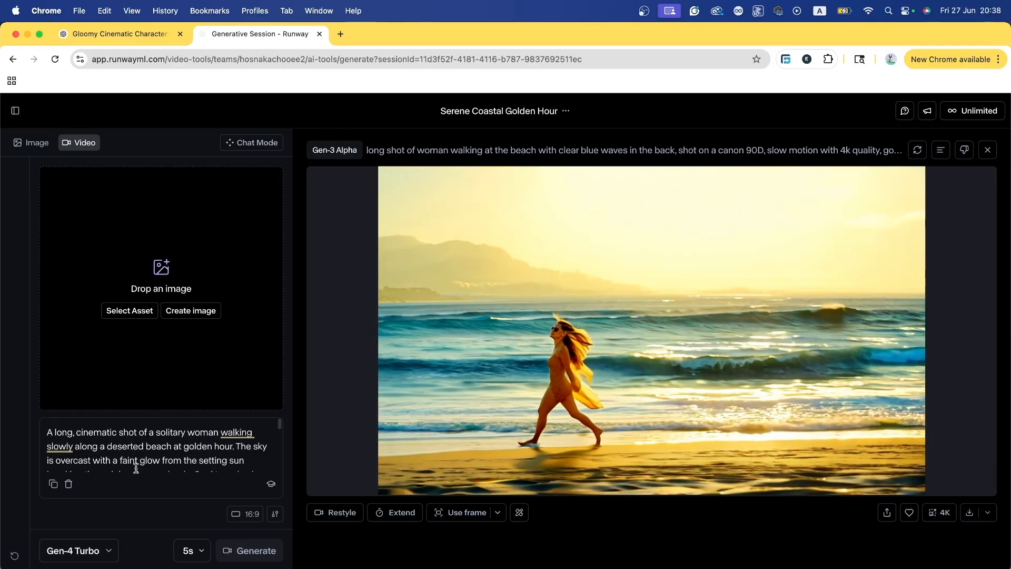
Switch the video model to Gen-3 Alpha and generate a 10-second video from the expanded beach prompt.
click(95, 550)
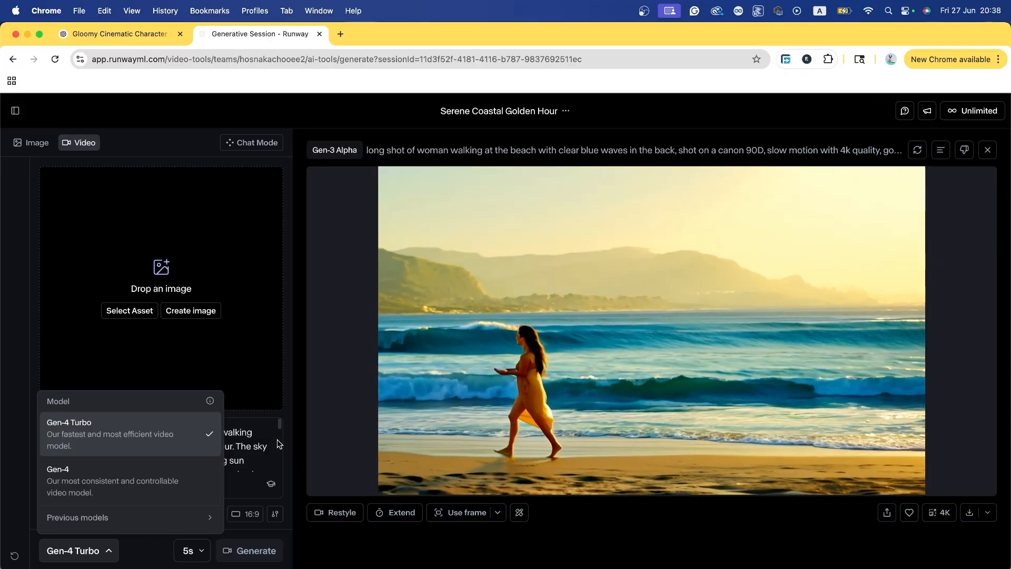
click(278, 440)
click(77, 441)
key(super+a)
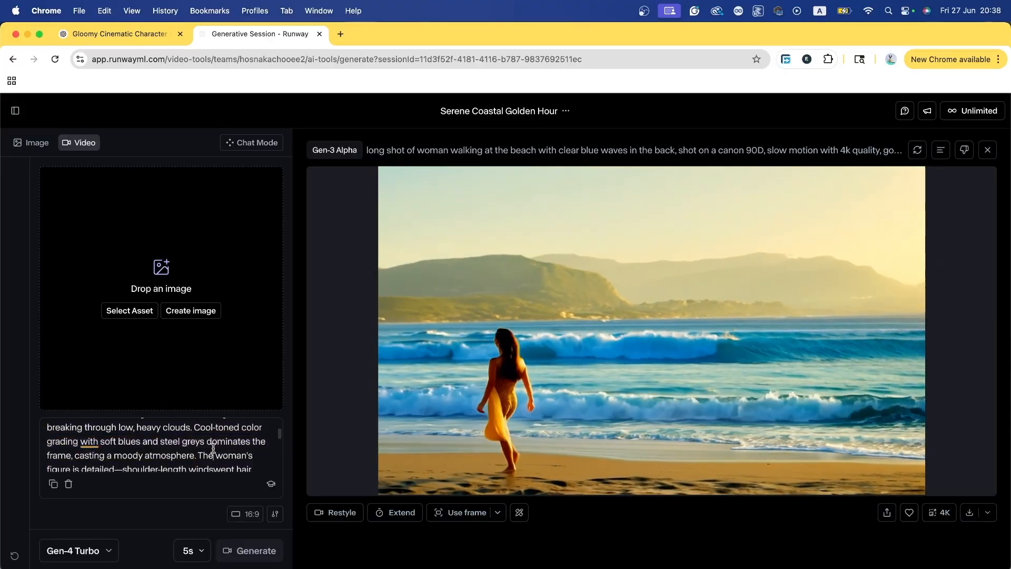
click(100, 550)
click(127, 518)
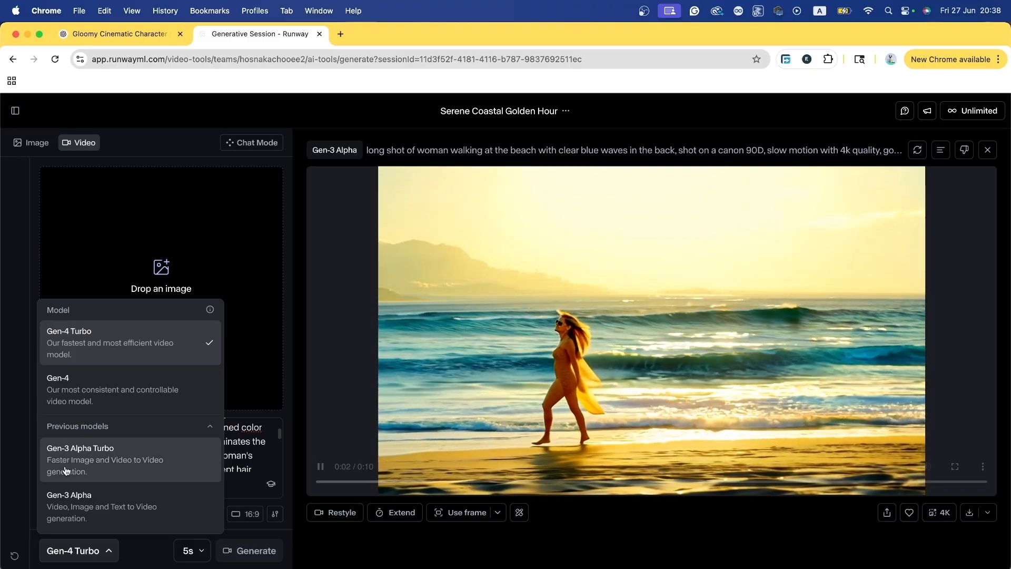
click(98, 497)
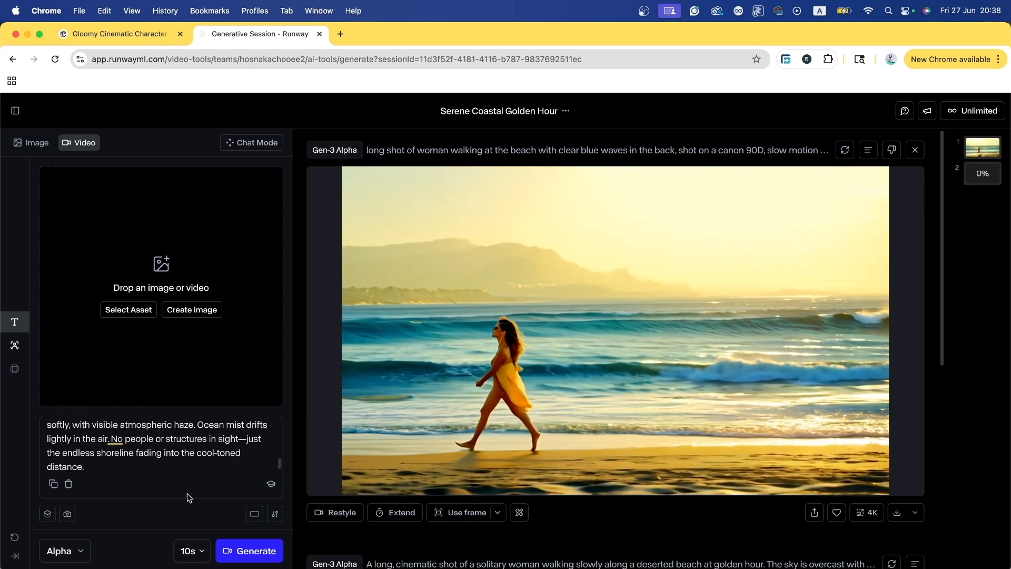
Switch the video model to Gen-4 Turbo and paste the expanded beach prompt as the prompt for creating an input image.
click(61, 551)
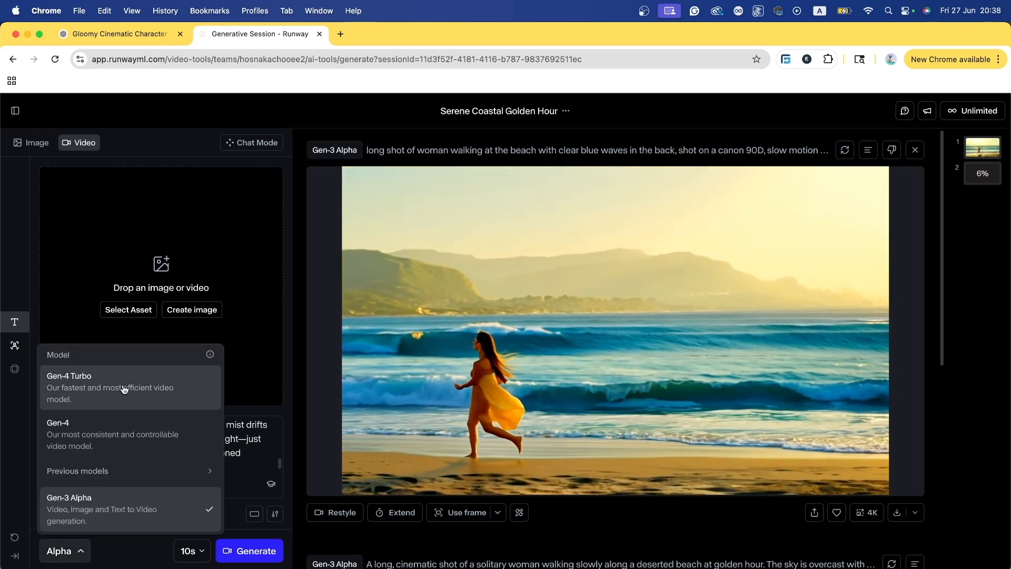
click(121, 387)
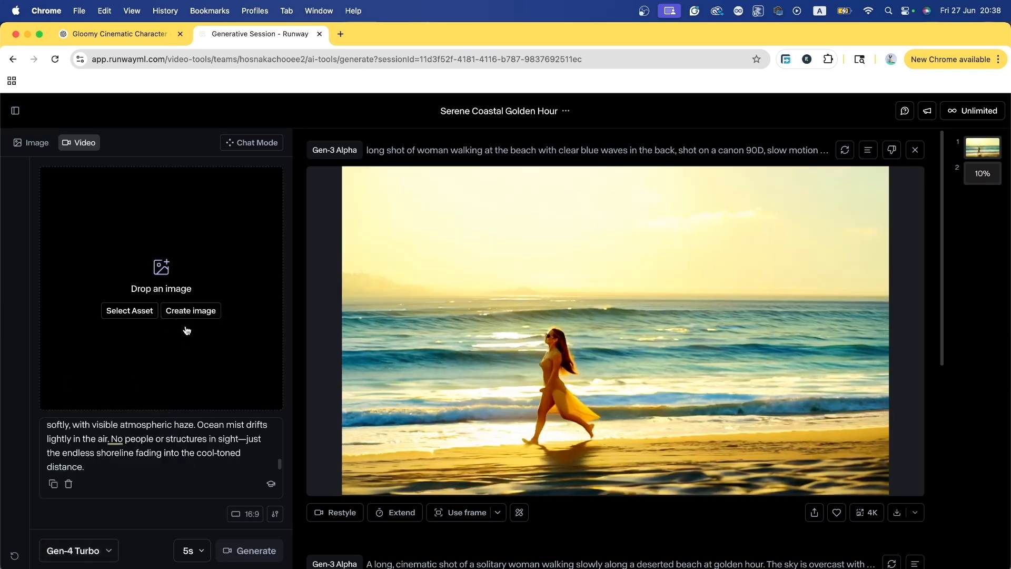
click(190, 312)
click(118, 243)
key(super+v)
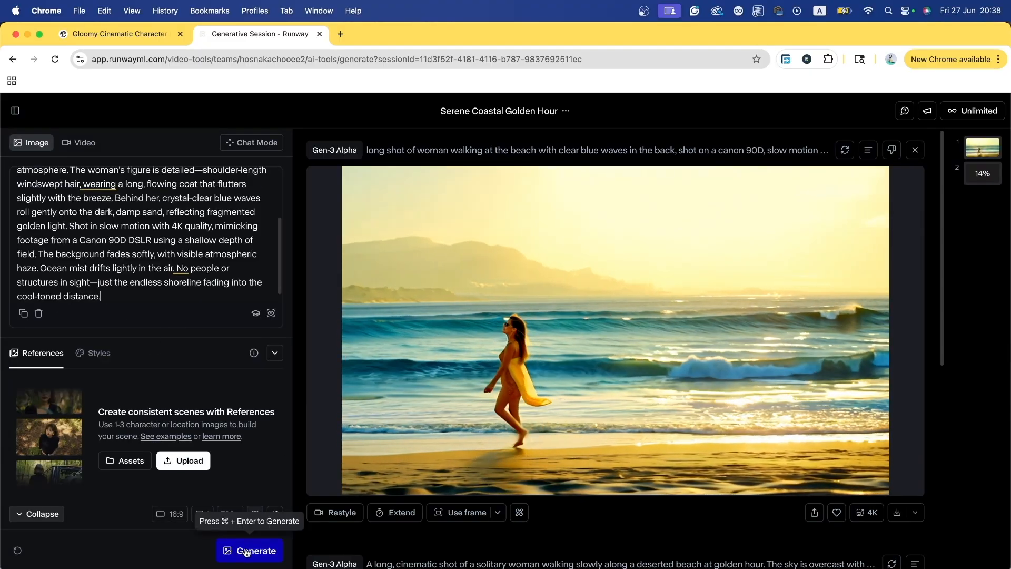
Set the image output to 4 images and generate them from the expanded beach prompt.
click(205, 518)
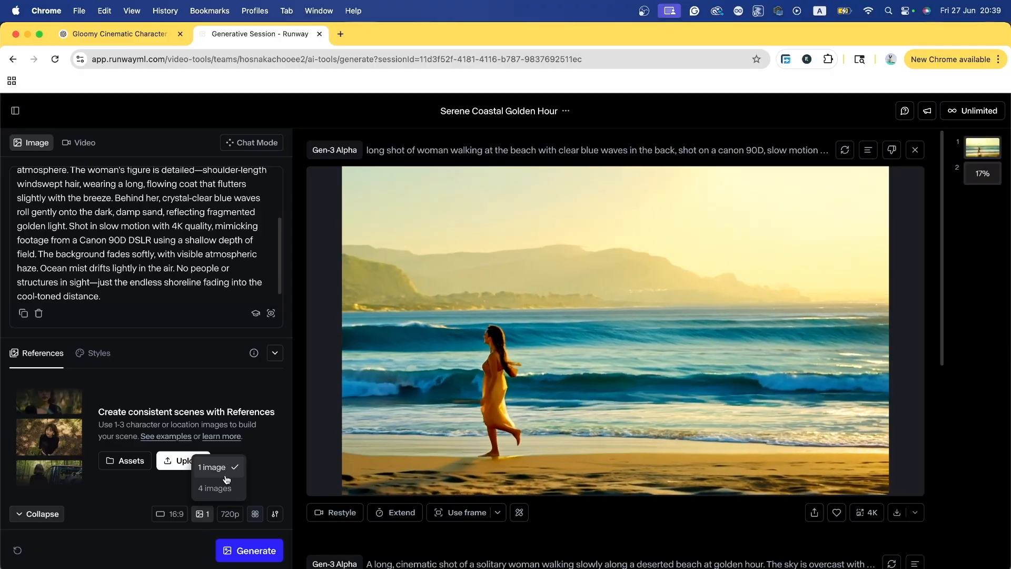
click(204, 515)
click(208, 517)
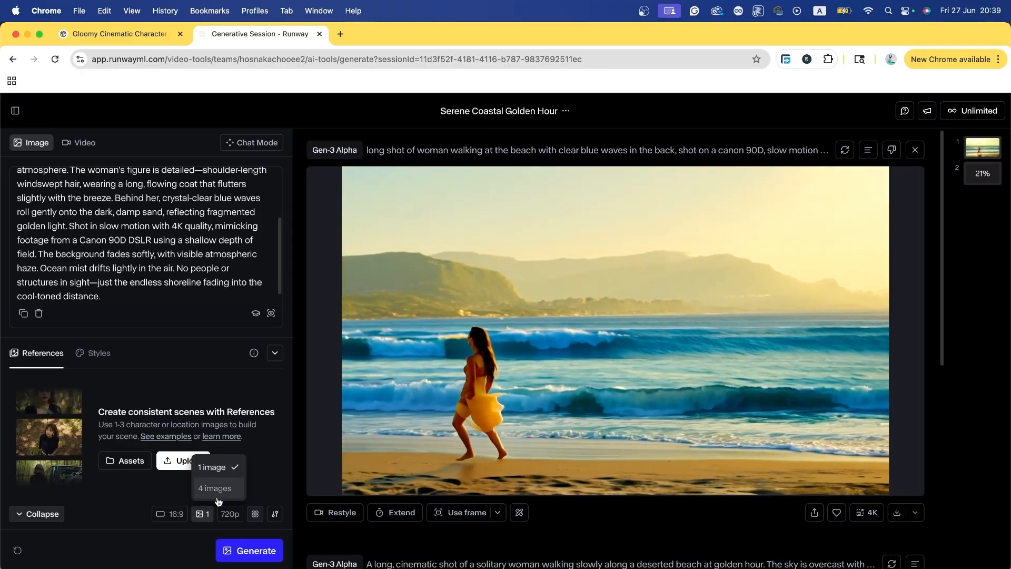
click(215, 489)
click(249, 551)
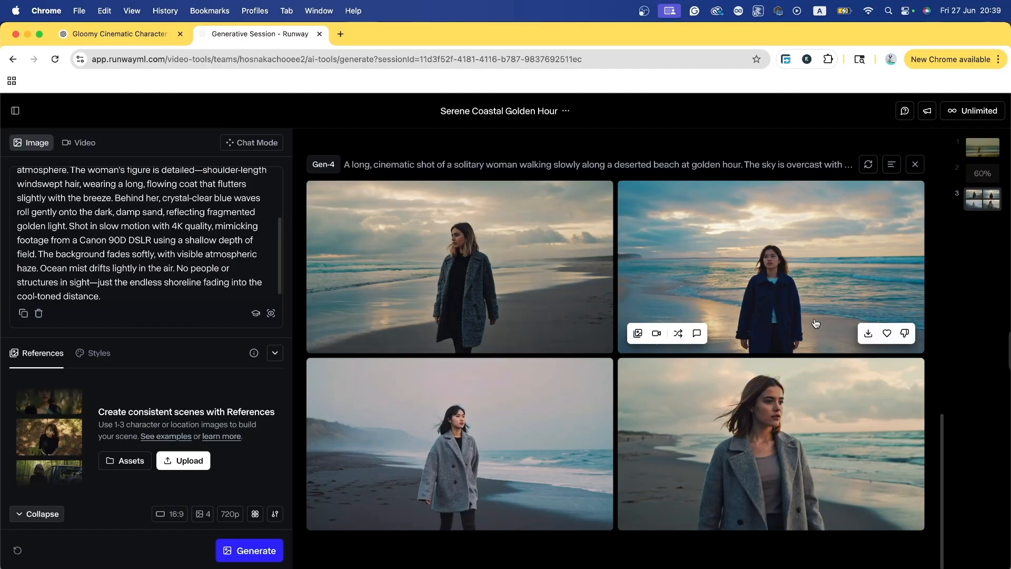
View each of the four generated beach images in turn, enlarging the close portrait of the woman in the grey coat.
click(457, 287)
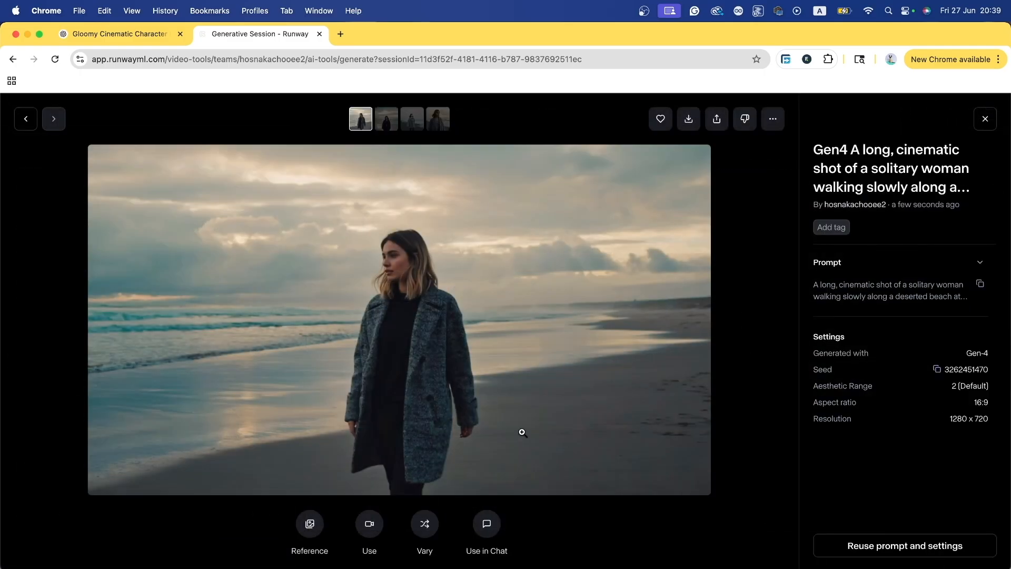
click(387, 120)
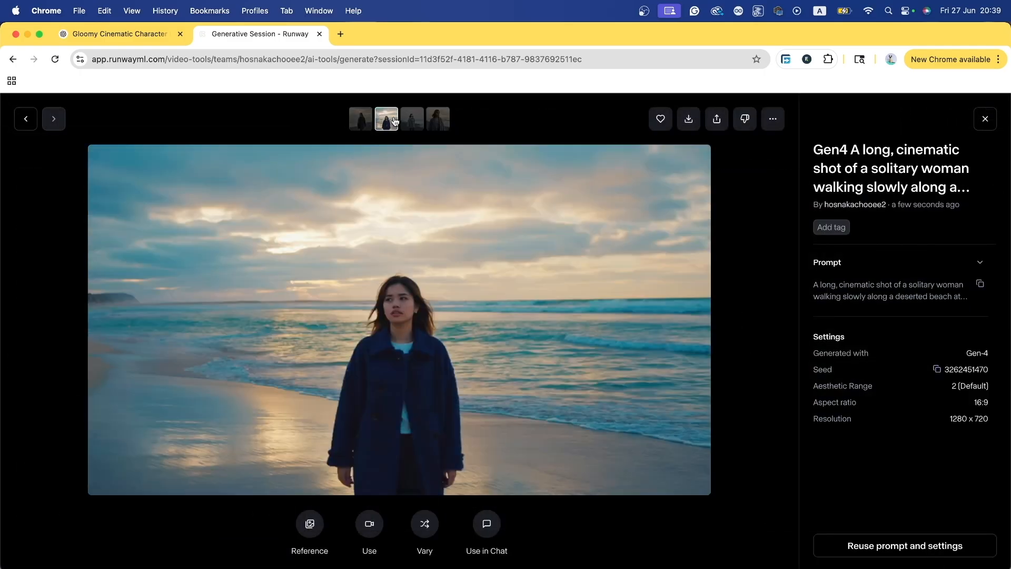
click(414, 125)
click(435, 126)
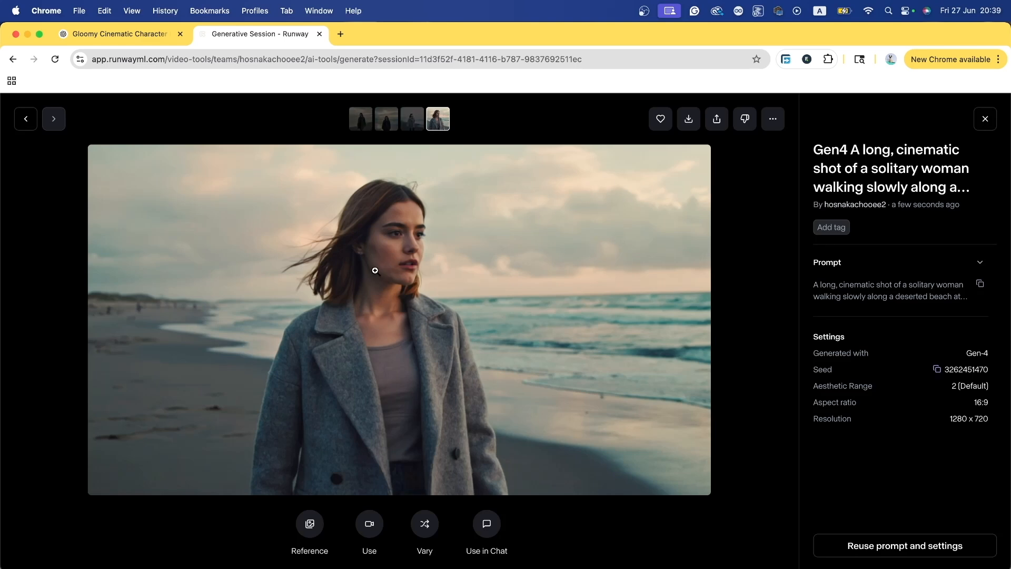
click(437, 296)
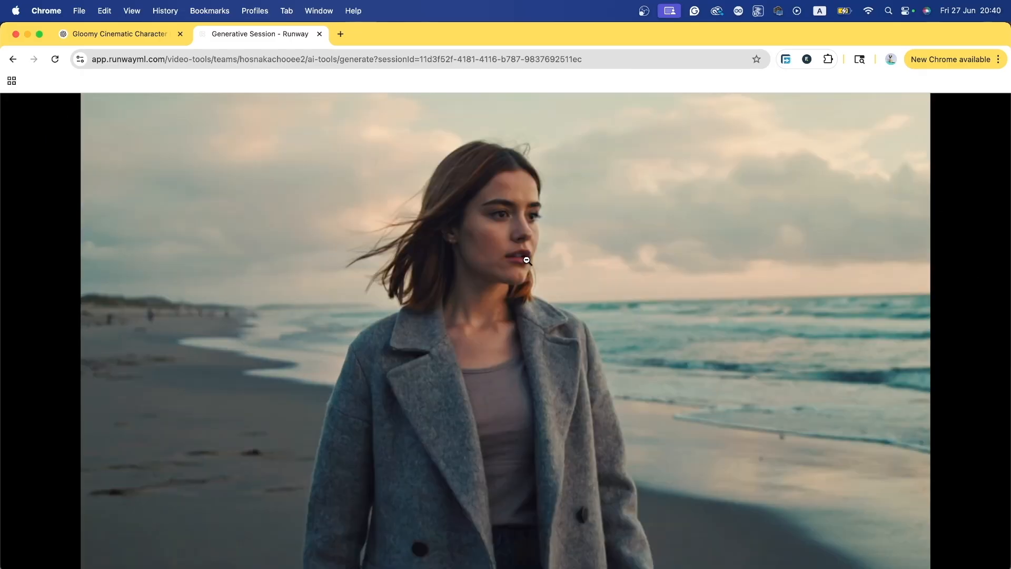
click(517, 248)
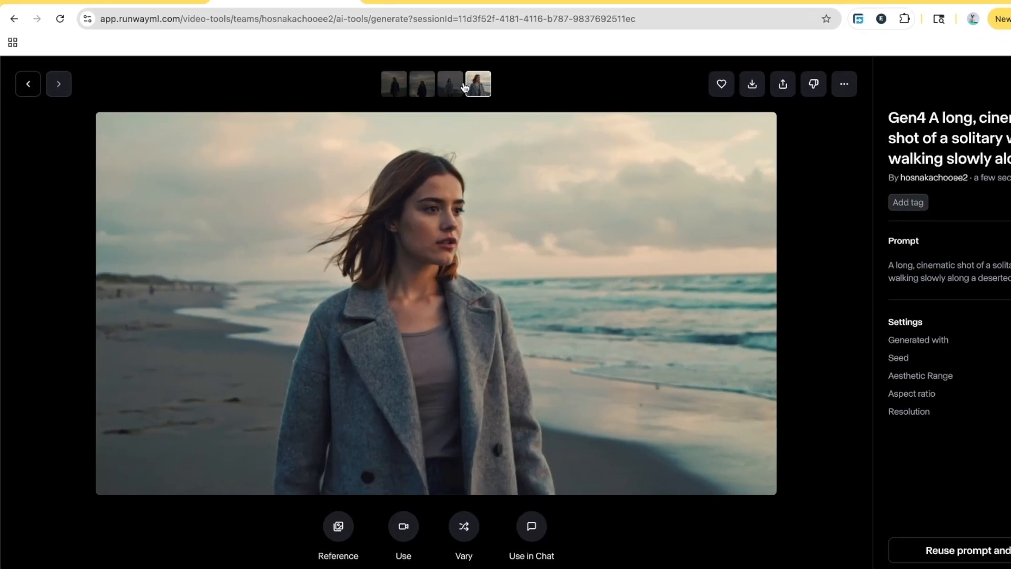
key(Escape)
click(764, 421)
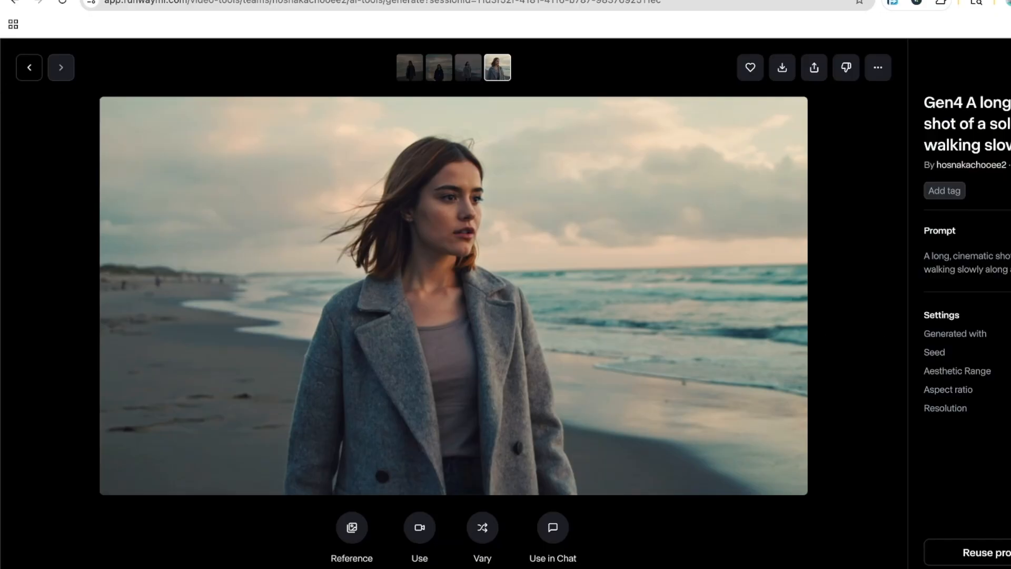
key(Escape)
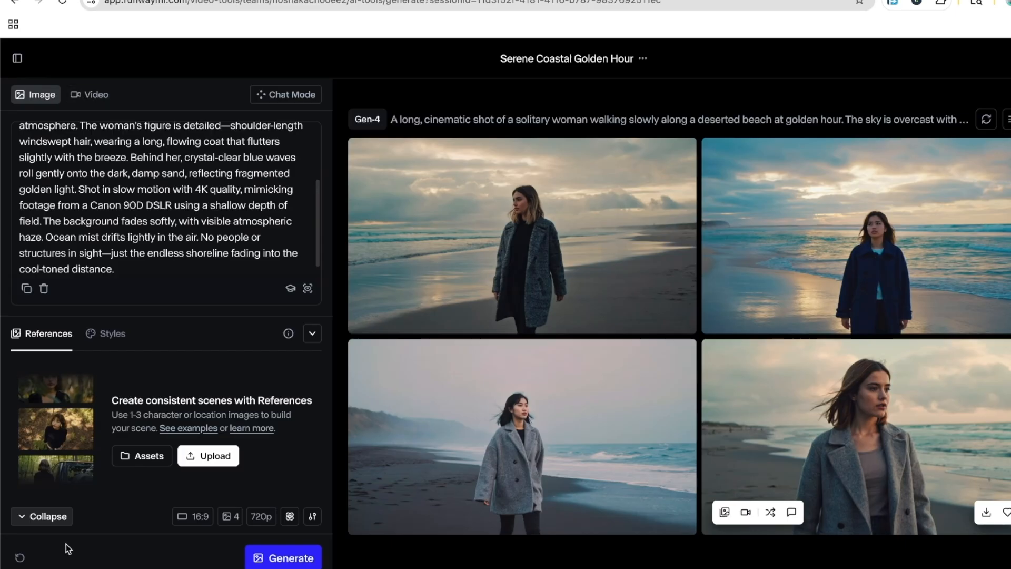
Use the close grey-coat portrait from the Serene Coastal Golden Hour session assets as the video's input image and generate a 5-second Gen-4 Turbo video.
click(90, 94)
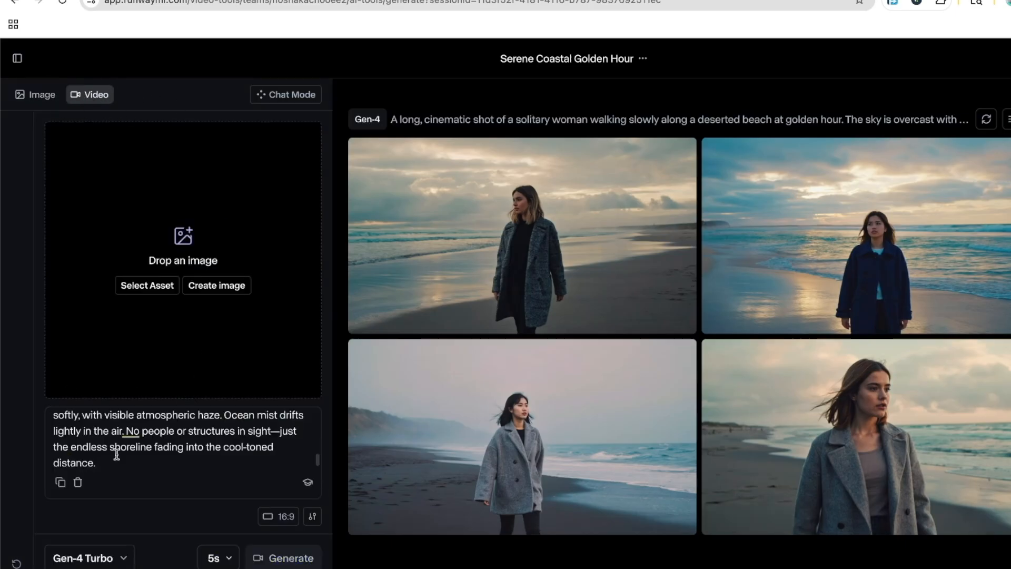
scroll(116, 433, up, 3)
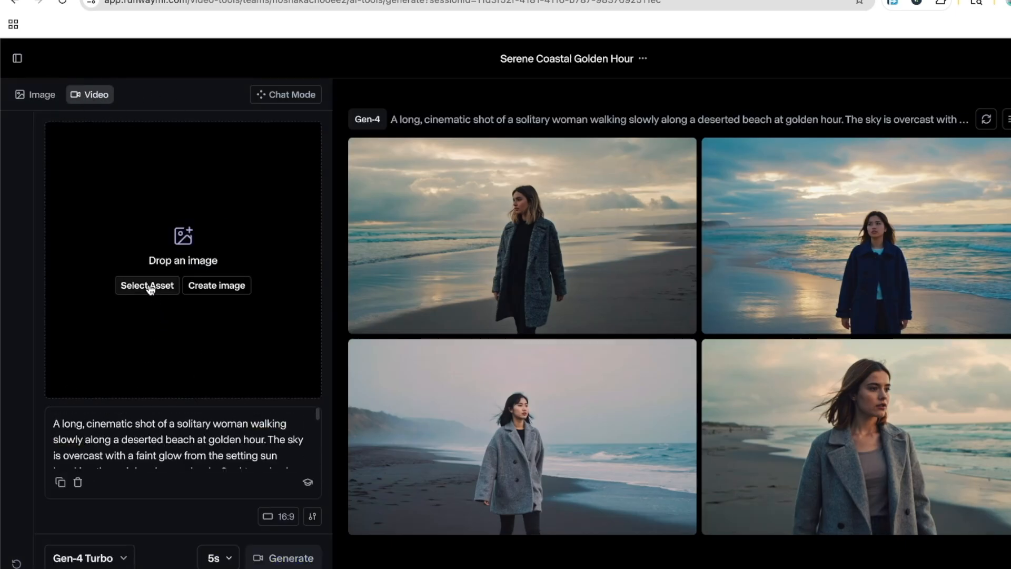
click(148, 286)
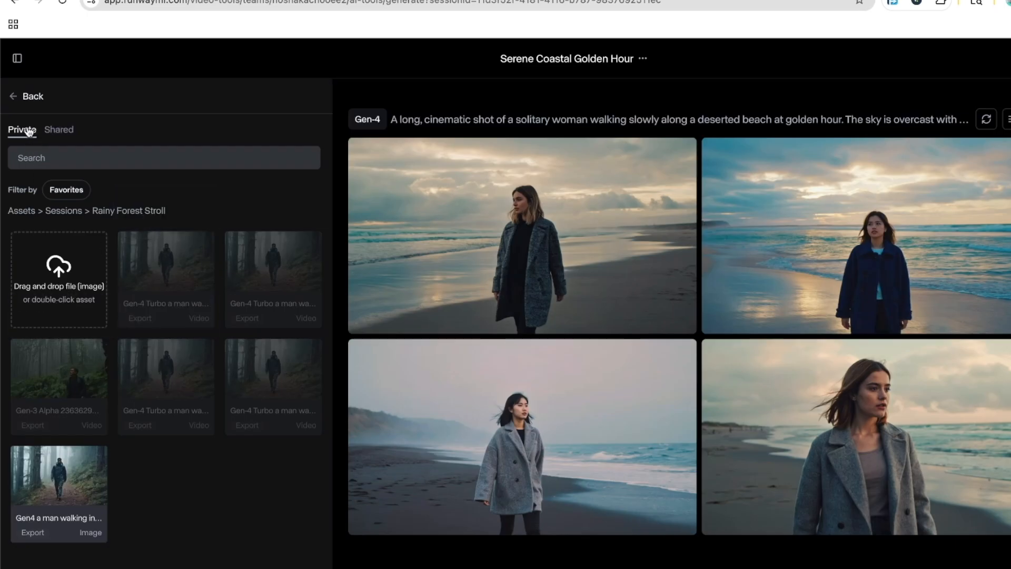
click(18, 98)
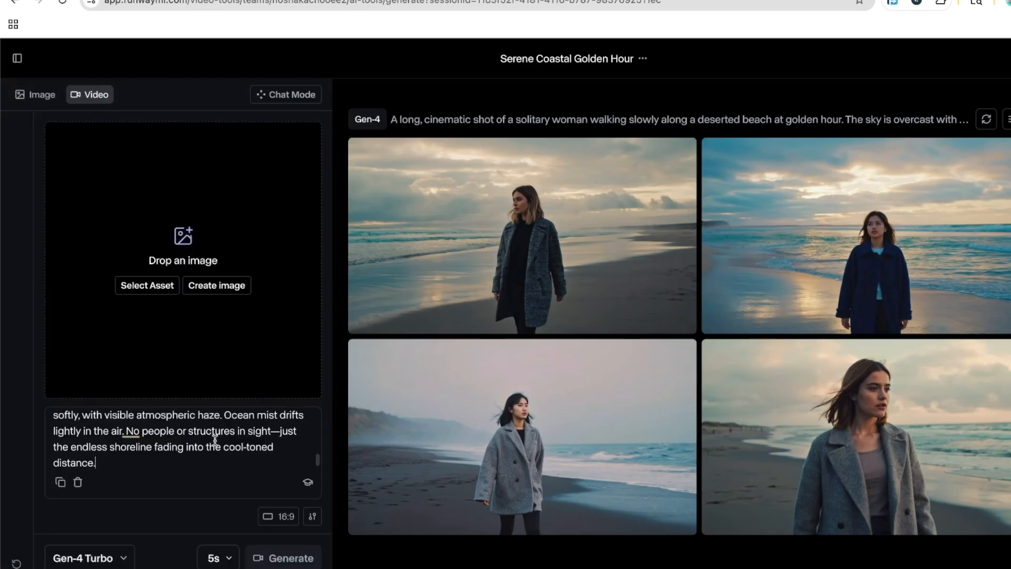
click(148, 287)
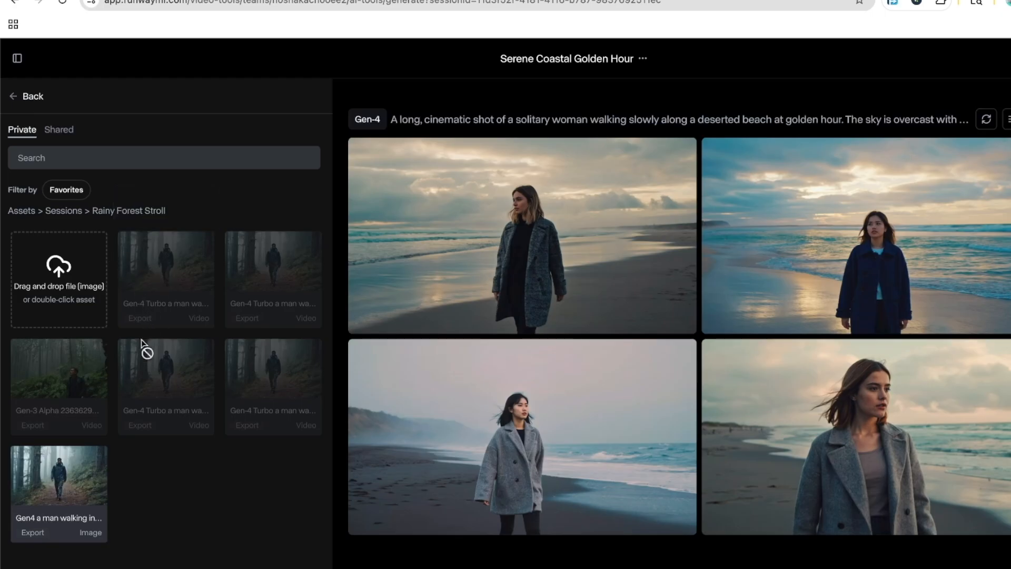
click(63, 212)
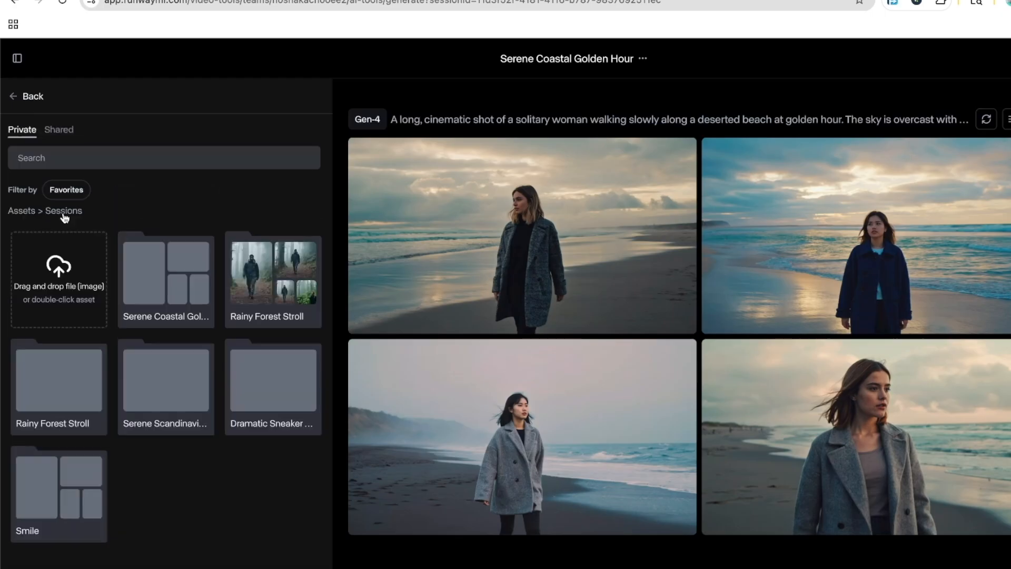
double_click(143, 310)
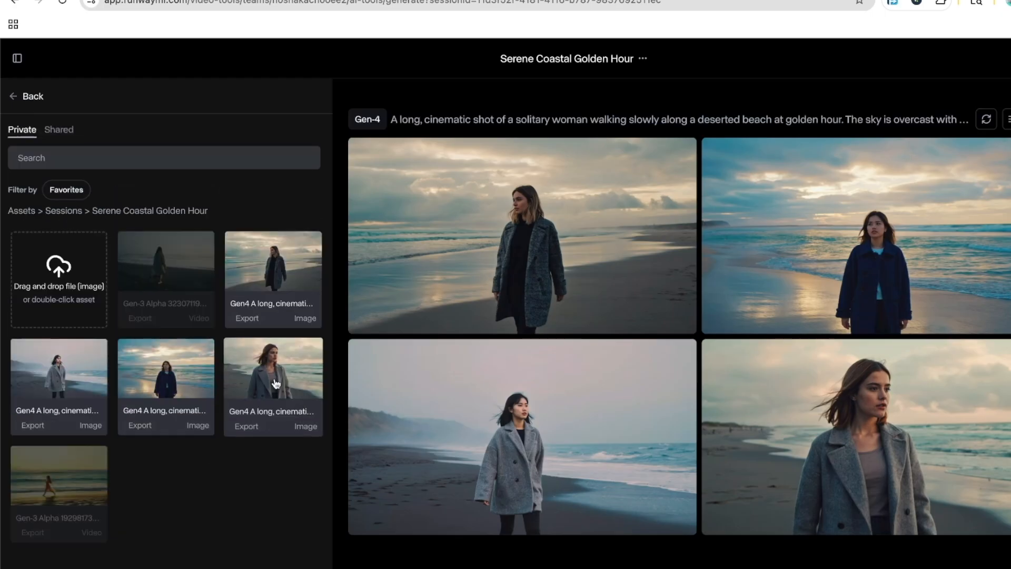
double_click(263, 378)
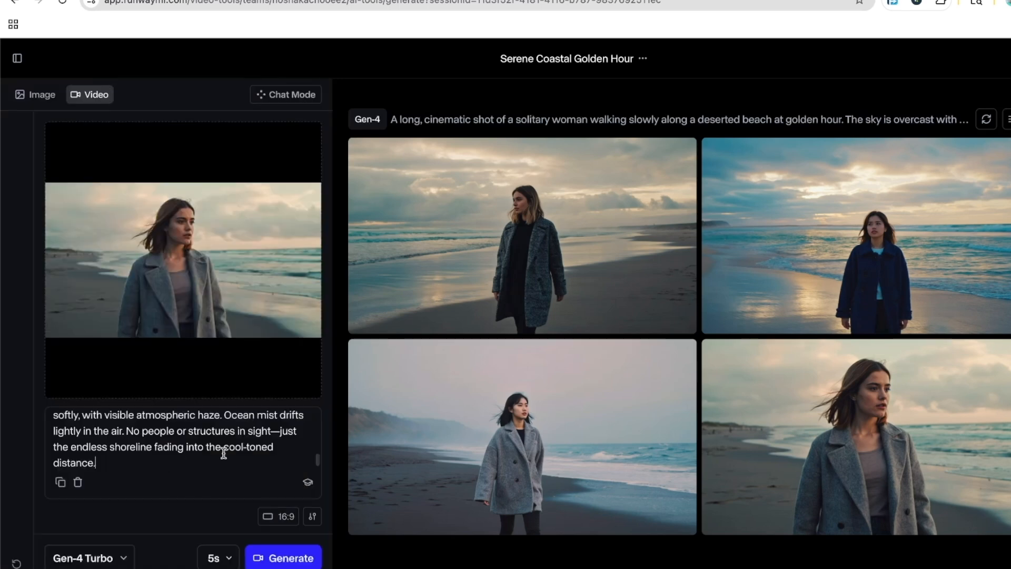
scroll(232, 450, down, 1)
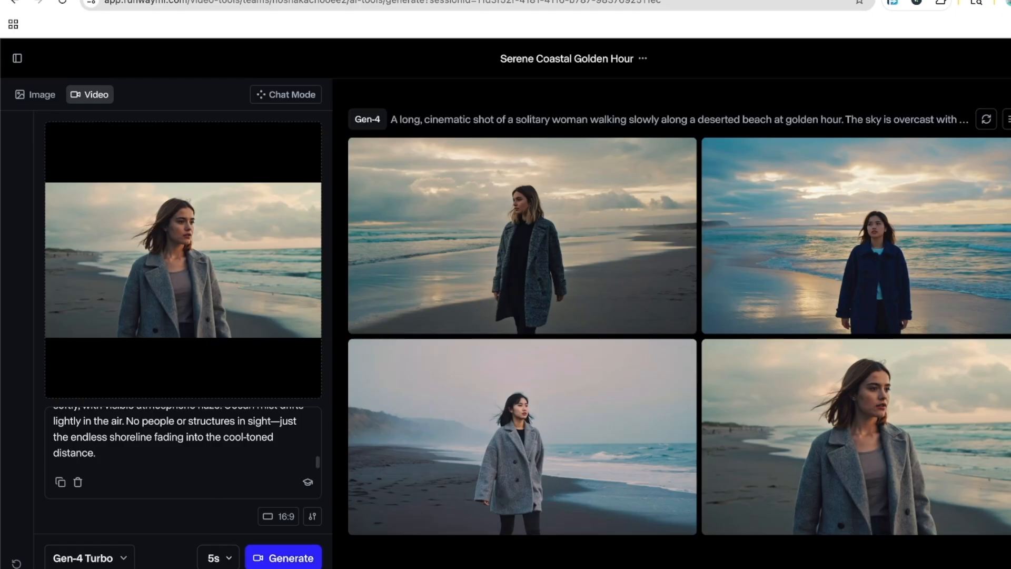
Play the Gen-3 Alpha video from the expanded prompt, compare it with the original beach video, and play the Gen-4 Turbo video.
scroll(711, 271, up, 8)
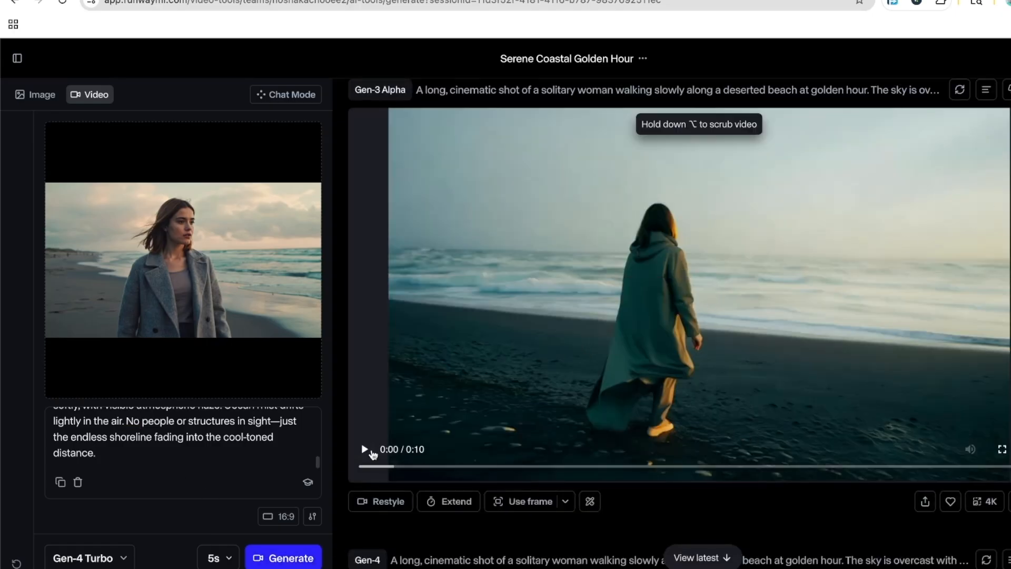
click(371, 453)
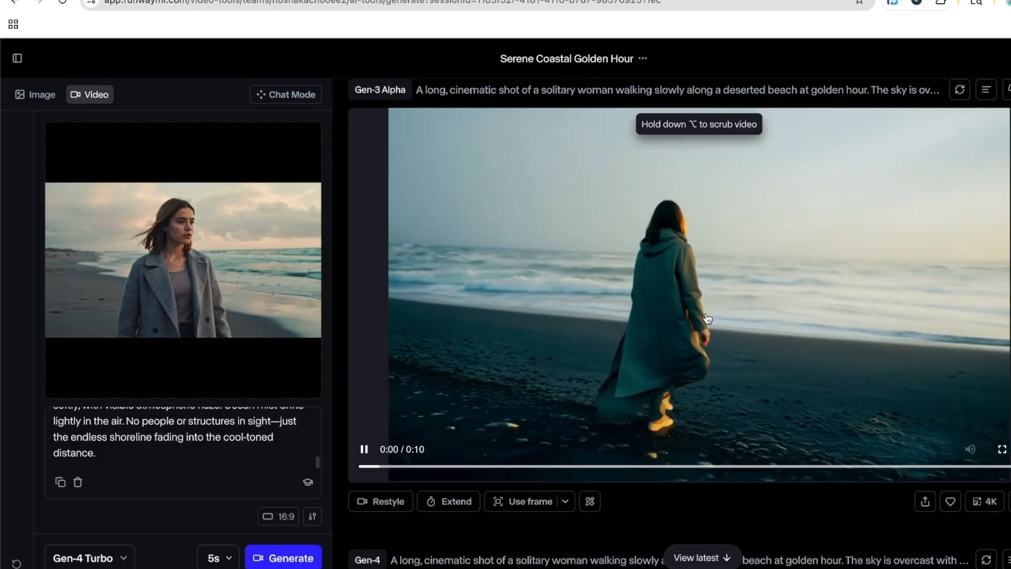
scroll(679, 295, up, 5)
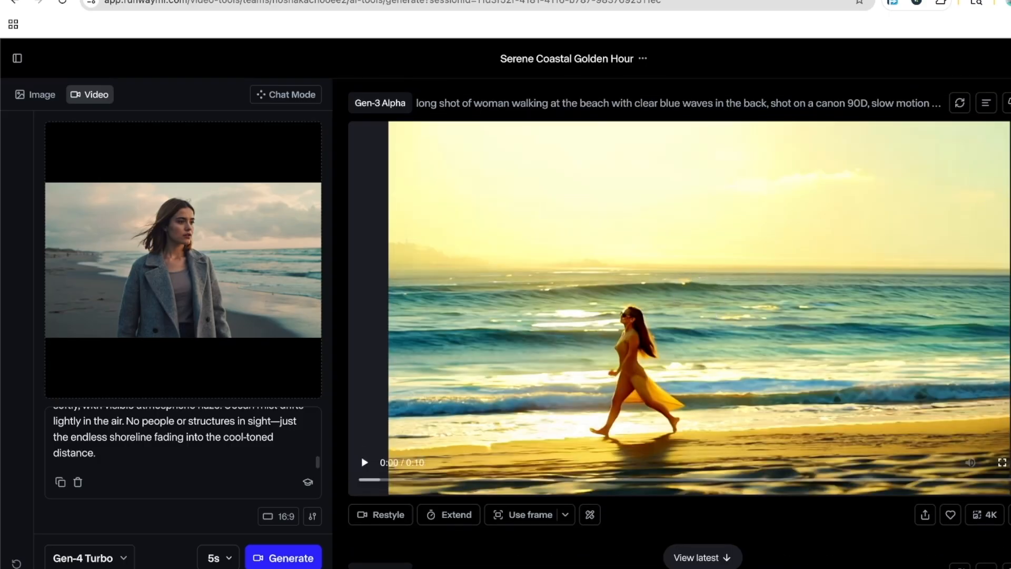
scroll(679, 309, down, 5)
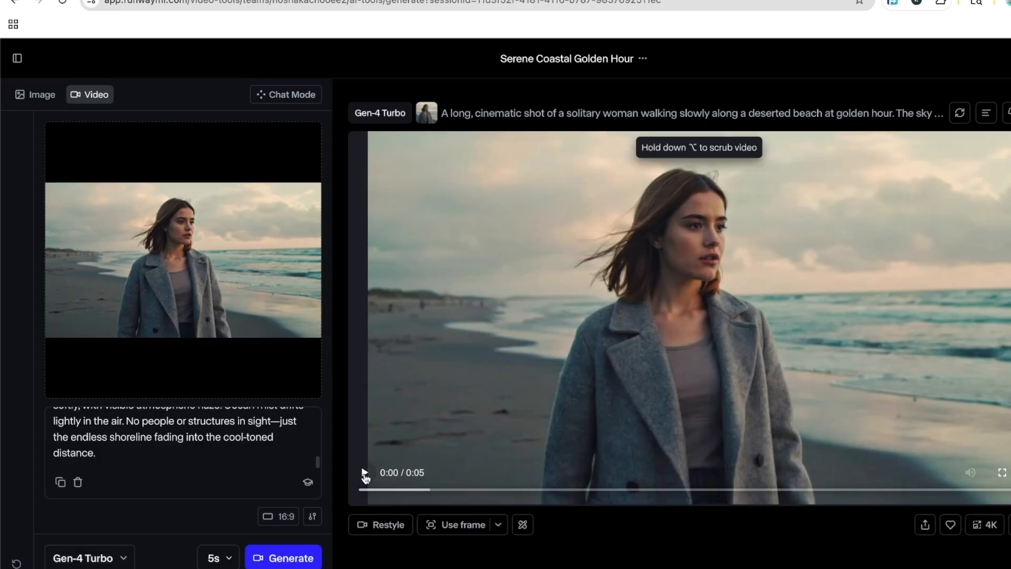
click(364, 473)
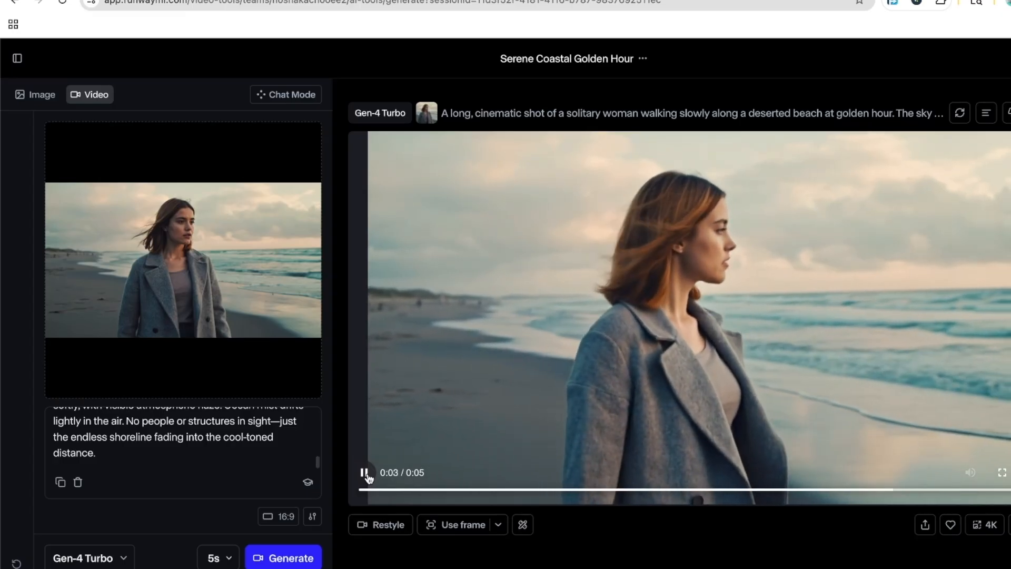
Replace the video prompt with the original one, "long shot of woman walking at the beach" through "golden hour", and generate the Gen-4 Turbo video.
scroll(174, 447, up, 5)
click(285, 440)
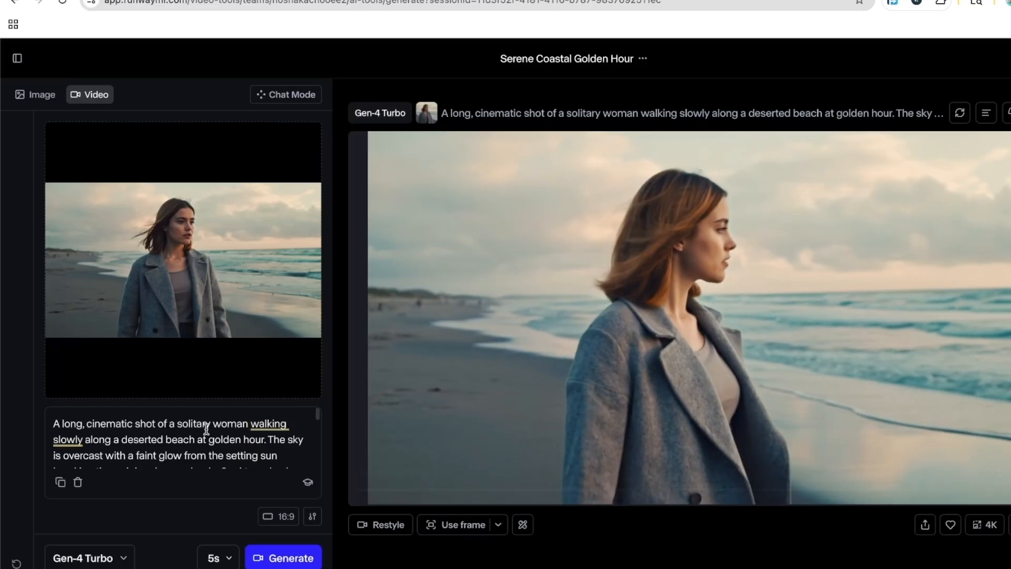
key(ctrl+a)
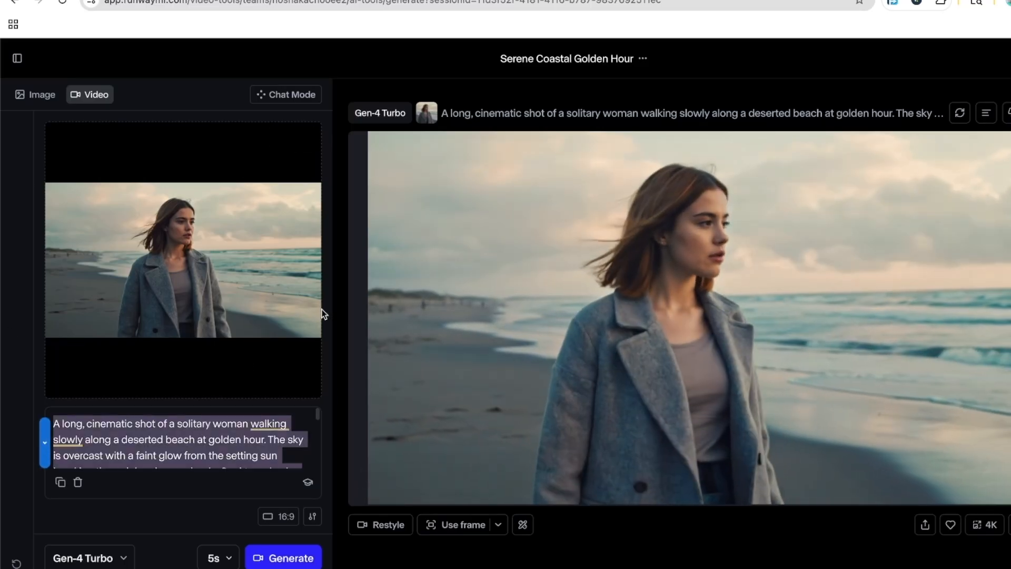
text(long shot of woman walking at the beach with clear blue waves in the back, shot on a canon 90D, slow motion with 4k quality, golden hour)
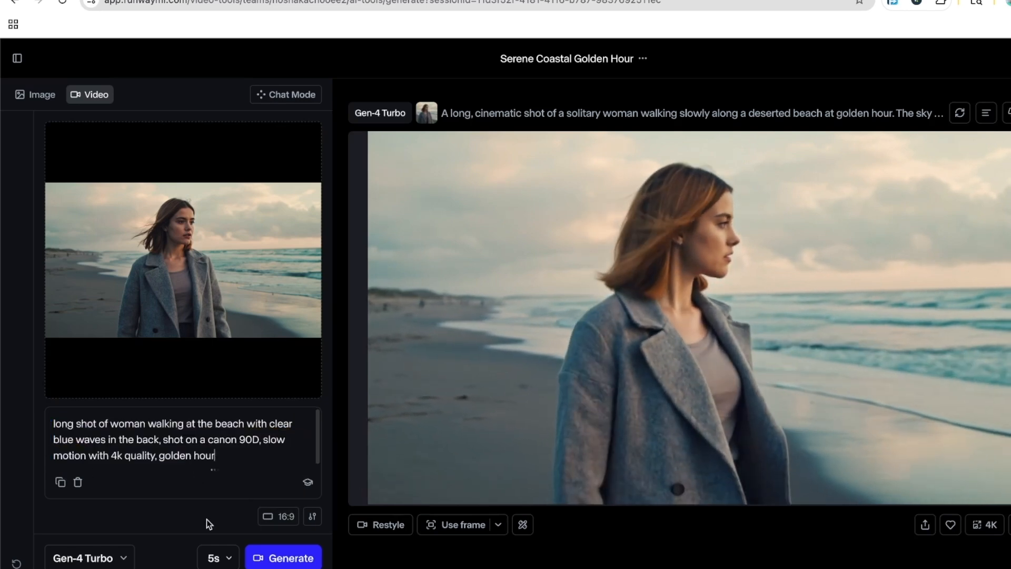
click(293, 558)
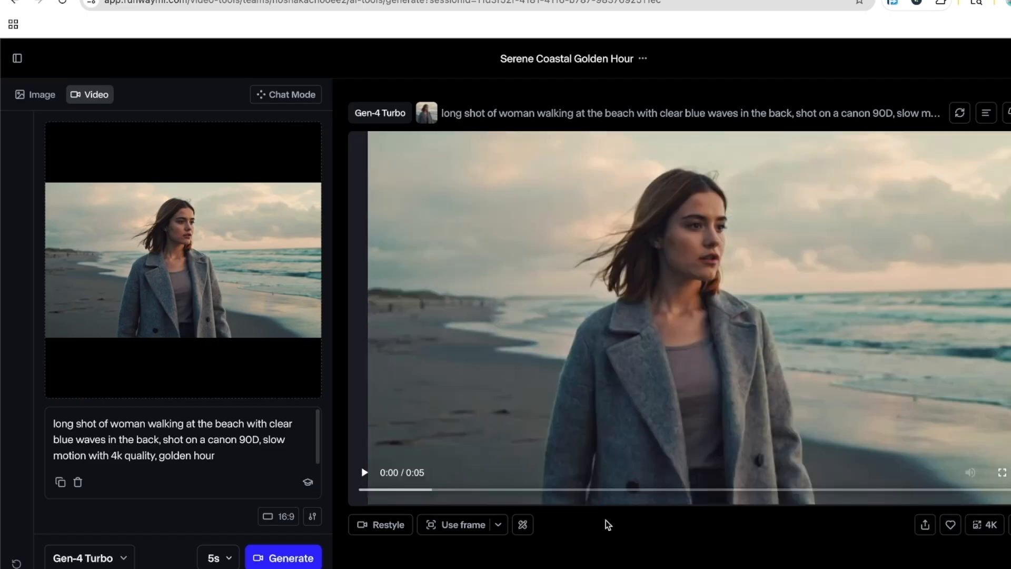
Play the Gen-4 Turbo beach videos from the original and the expanded prompt to compare them.
click(364, 473)
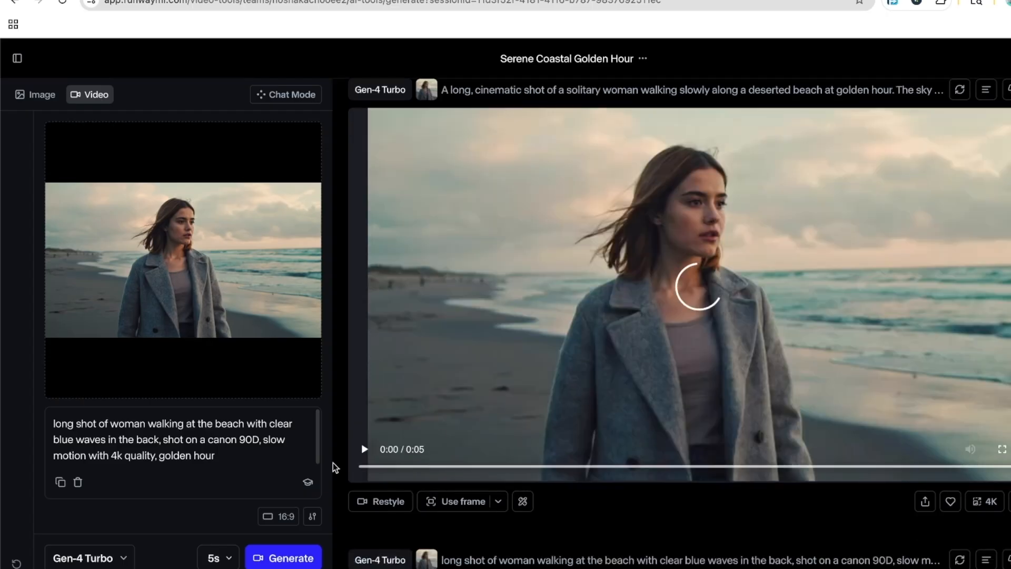
click(358, 451)
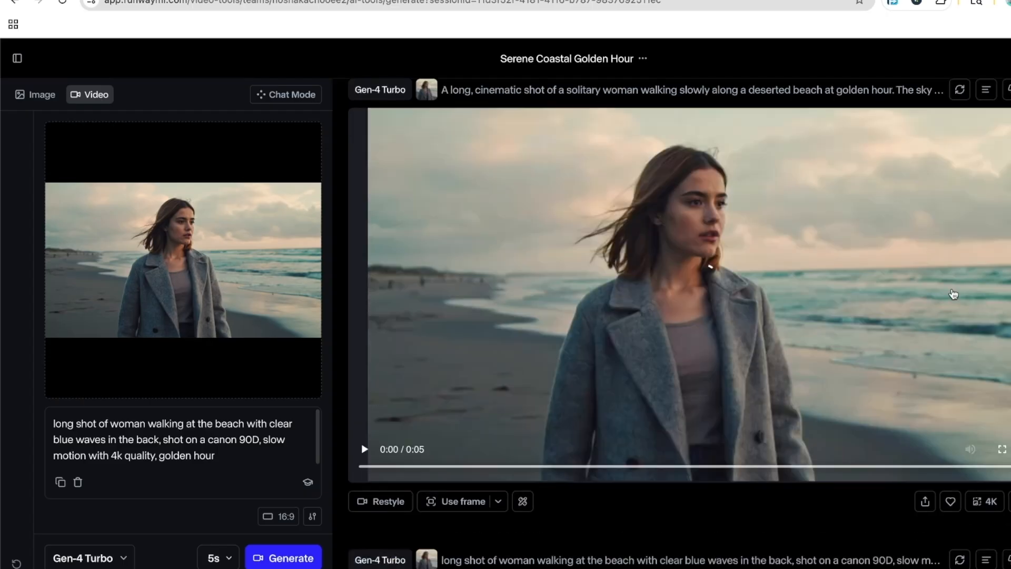
click(375, 454)
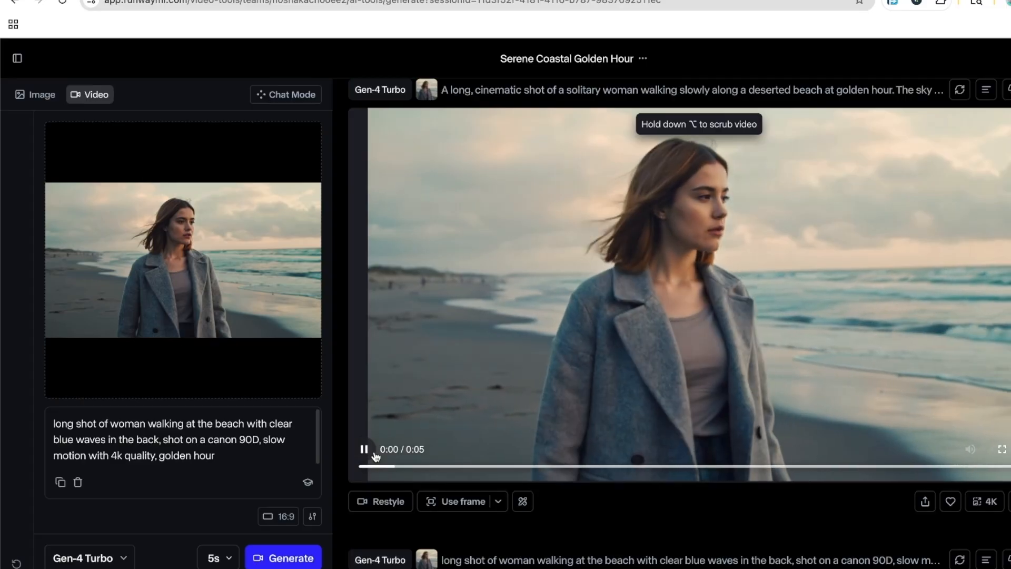
click(364, 449)
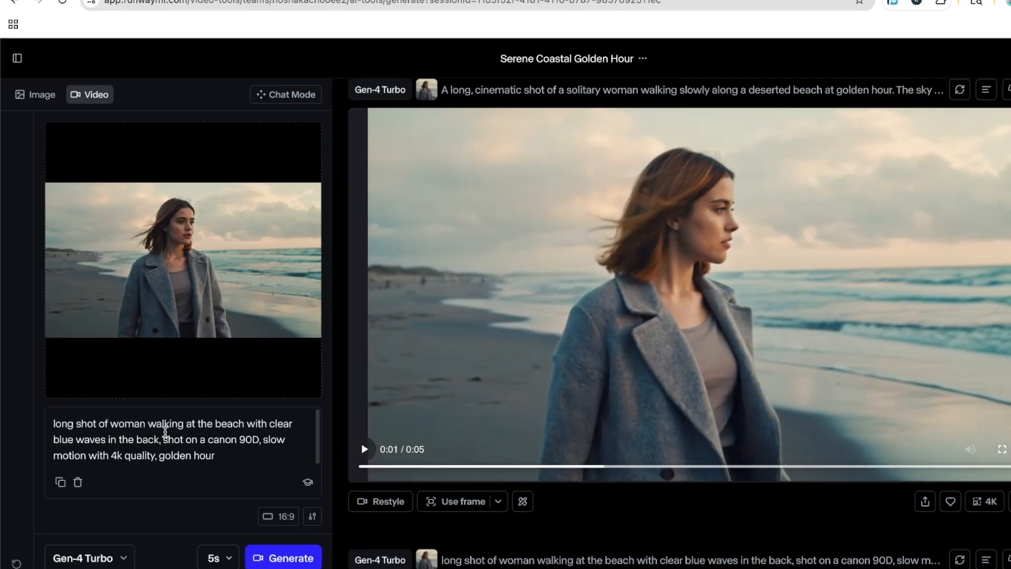
Replace the image prompt with the original "long shot of woman walking at the beach" text through "golden hour" and generate four 16:9 images at 720p.
click(31, 96)
scroll(105, 236, down, 1)
scroll(105, 235, up, 4)
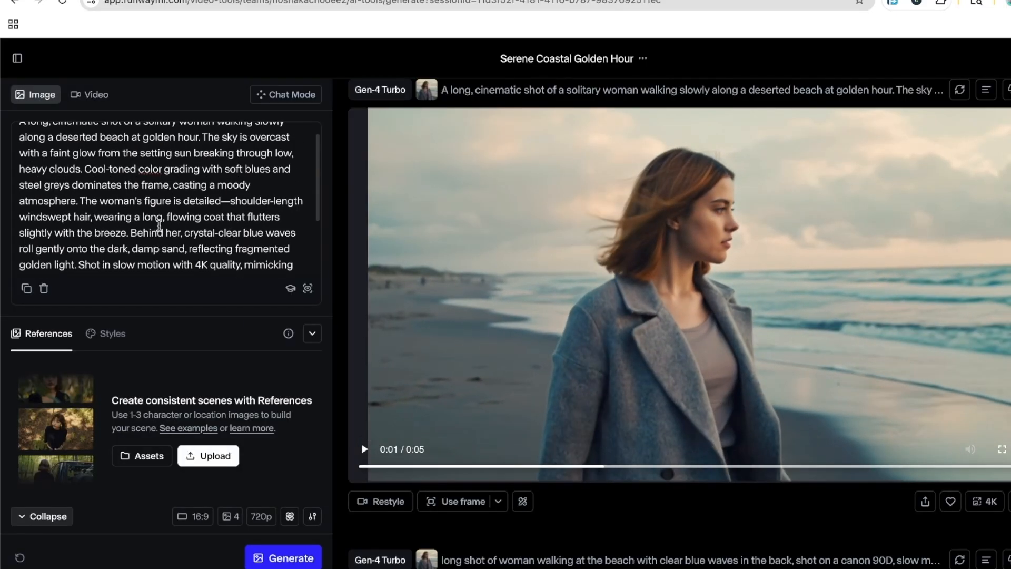
click(44, 288)
right_click(217, 198)
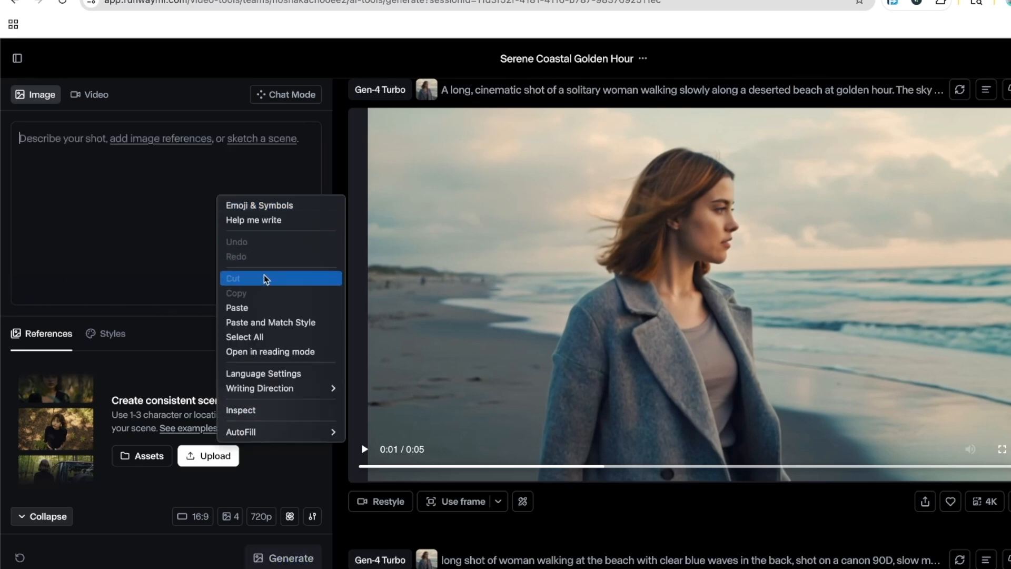
click(262, 307)
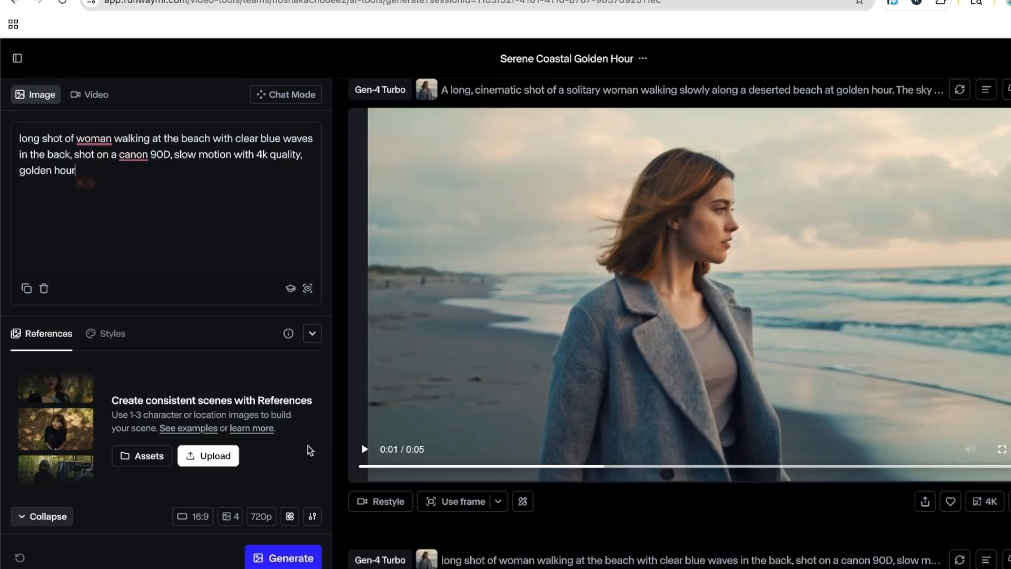
click(284, 557)
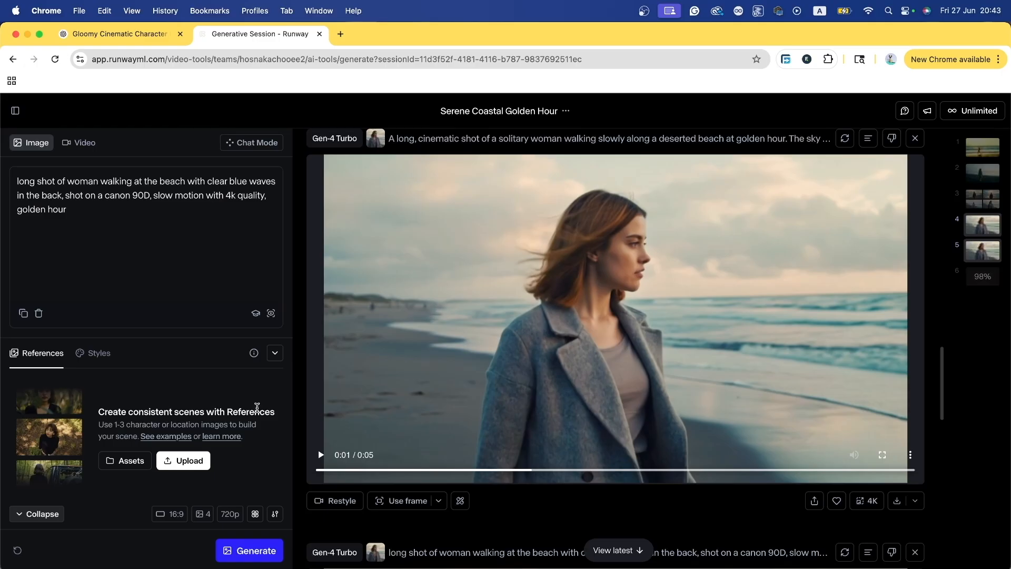
Revisit the original Gen-3 Alpha beach video, and browse the enlarged Gen-4 images from the original prompt, comparing them with the grey-coat video.
click(983, 149)
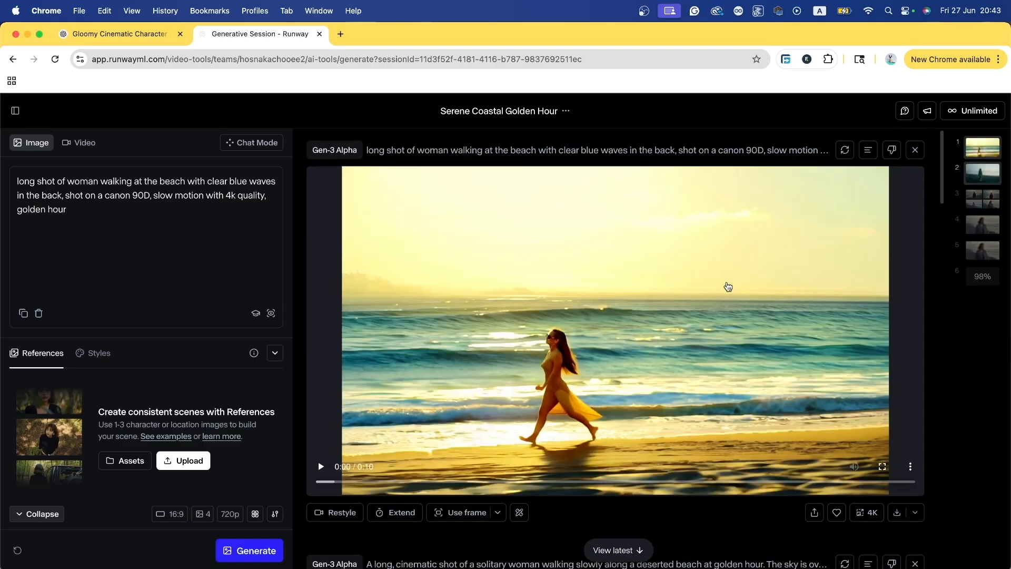
click(983, 276)
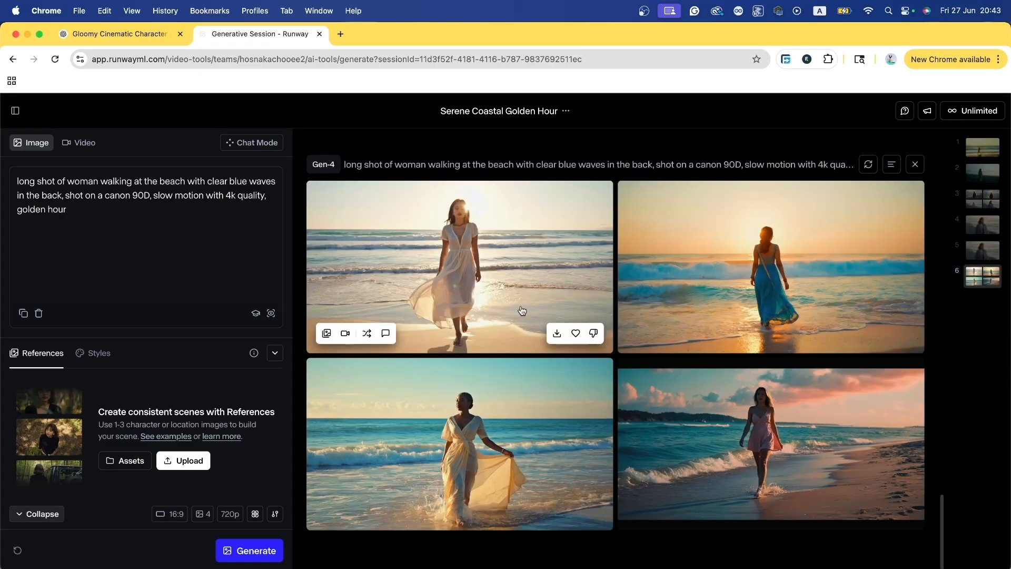
click(487, 248)
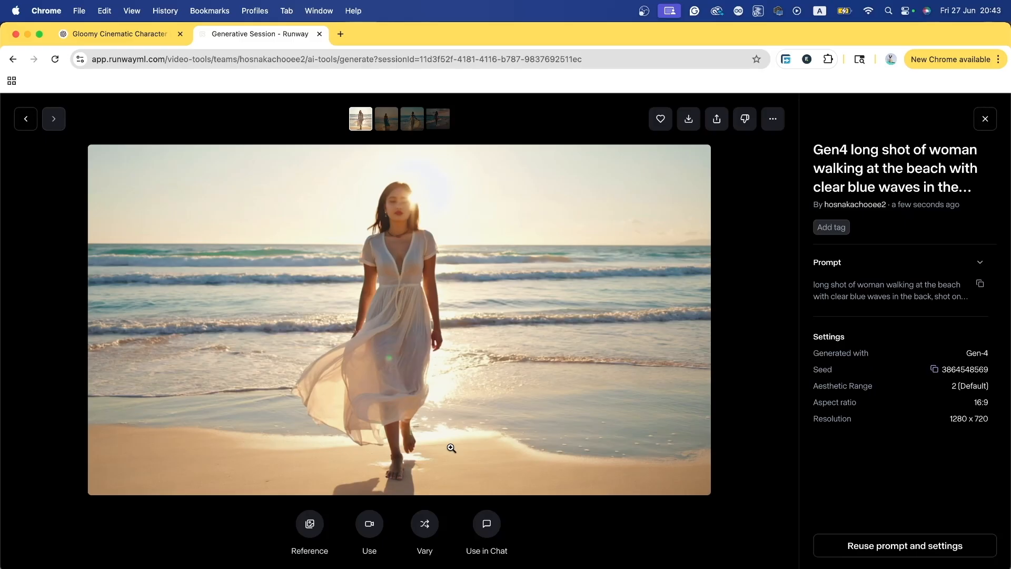
key(Right)
key(Right)
key(Left)
key(Left)
key(Left)
key(Left)
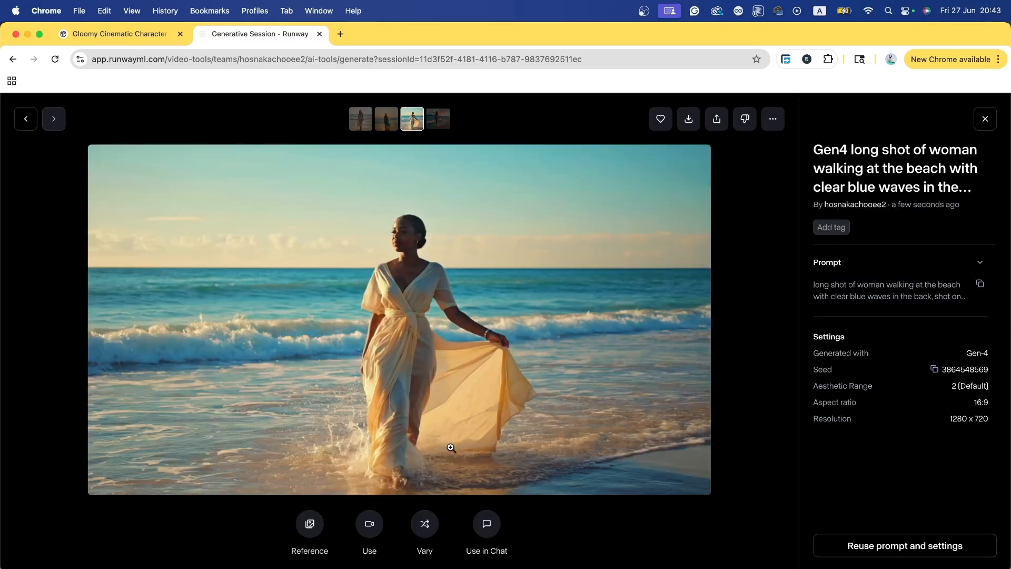
key(Right)
key(Left)
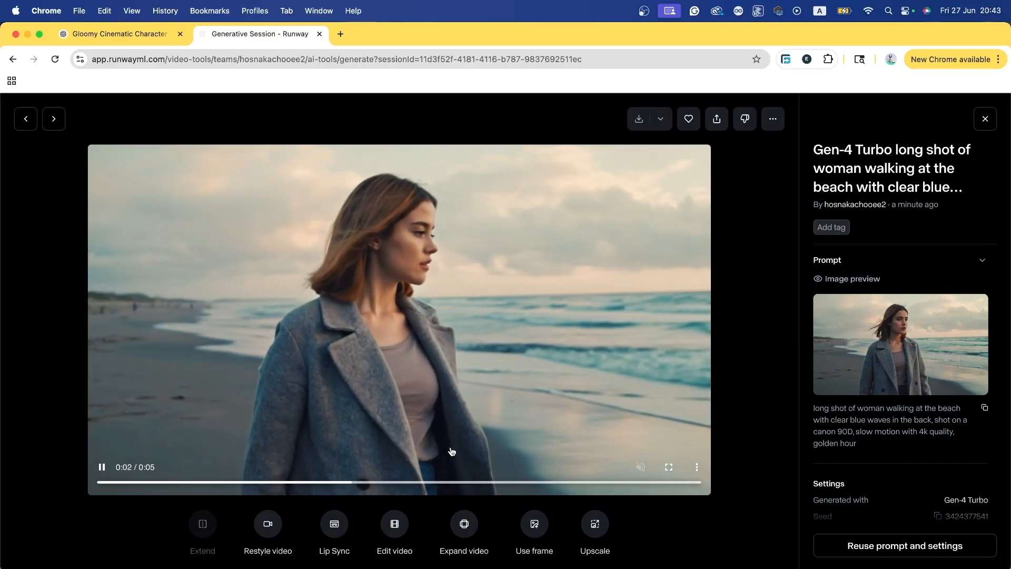
key(Right)
key(Right)
key(Right)
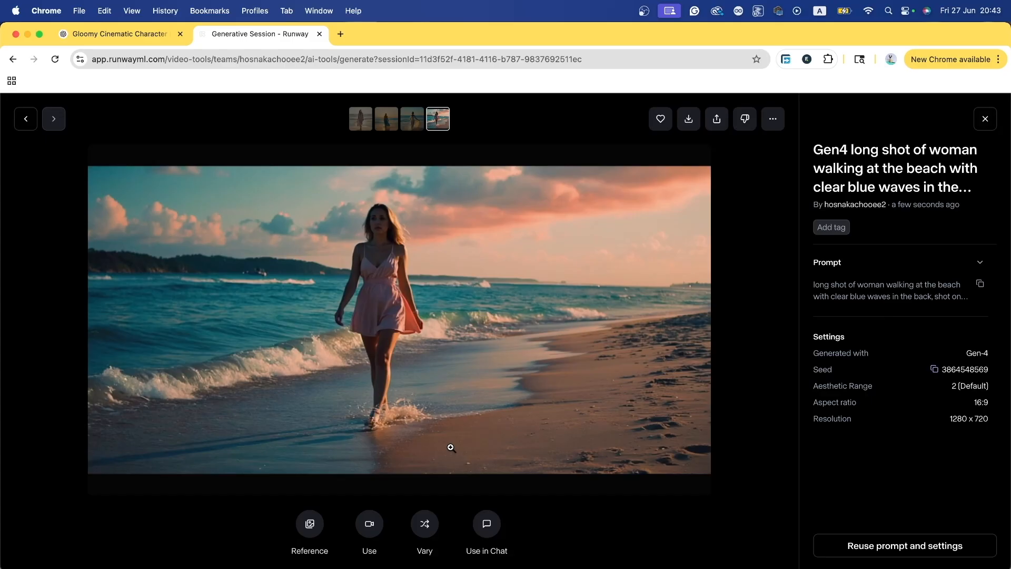
key(Left)
key(Left)
key(Left)
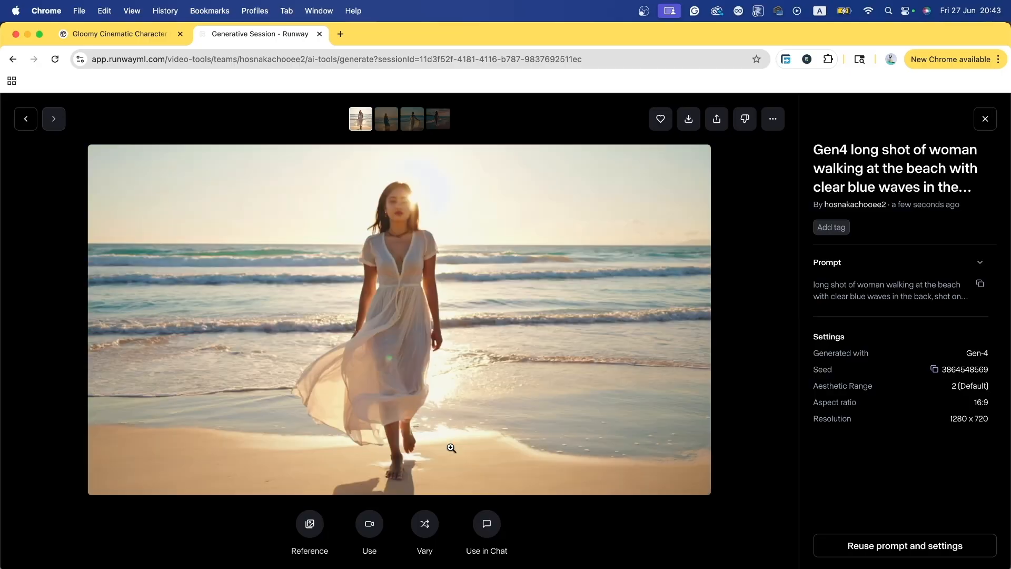
key(Right)
key(Right)
key(Right)
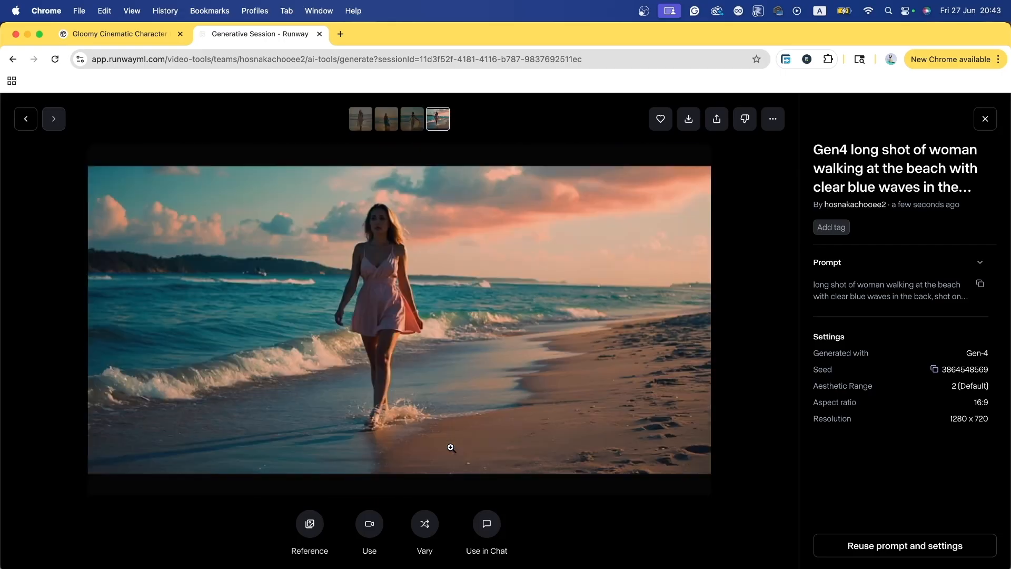
key(Left)
key(Left)
key(Left)
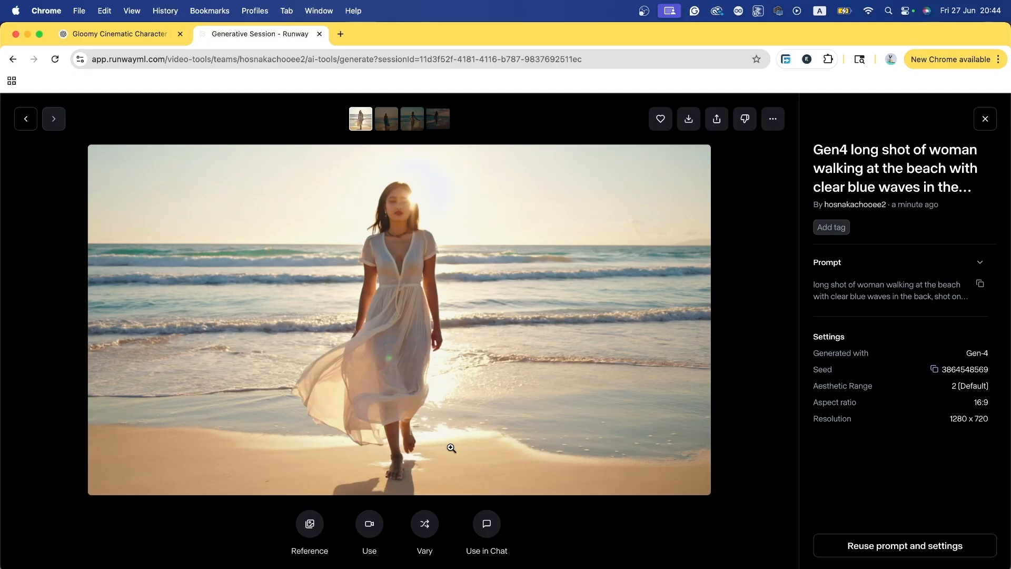
Switch to ChatGPT and ask what camera angle it recommends for a gloomy and thriller movie look, with the subject wearing black clothing to intensify the mood.
click(153, 34)
scroll(421, 350, down, 1)
scroll(421, 351, down, 5)
click(437, 535)
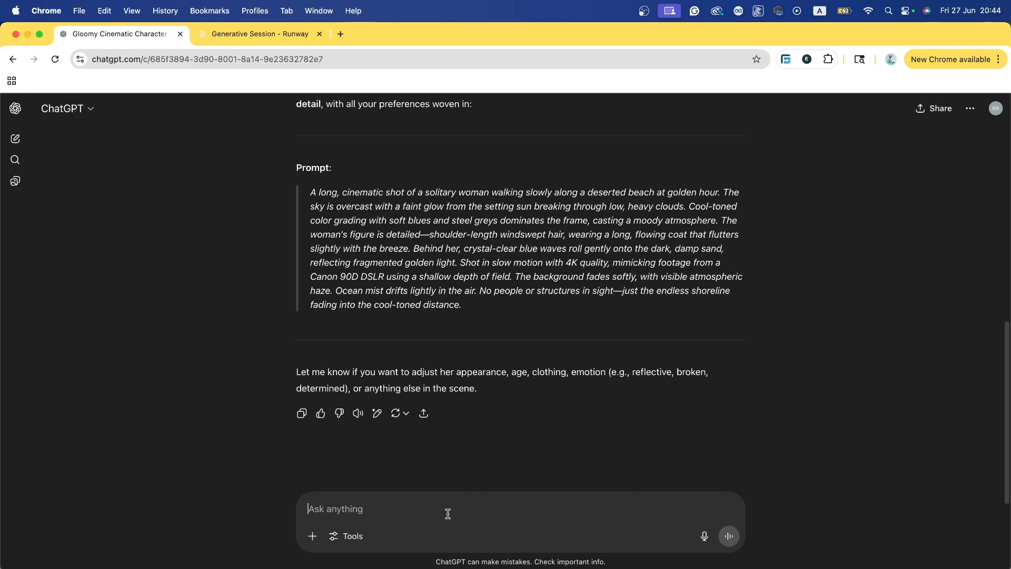
text(what cam)
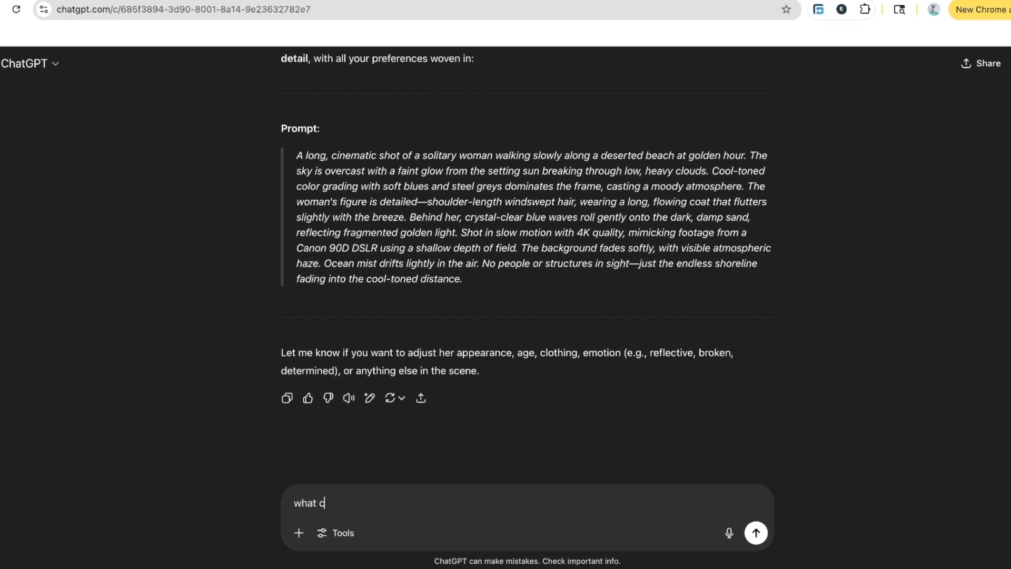
text(era an)
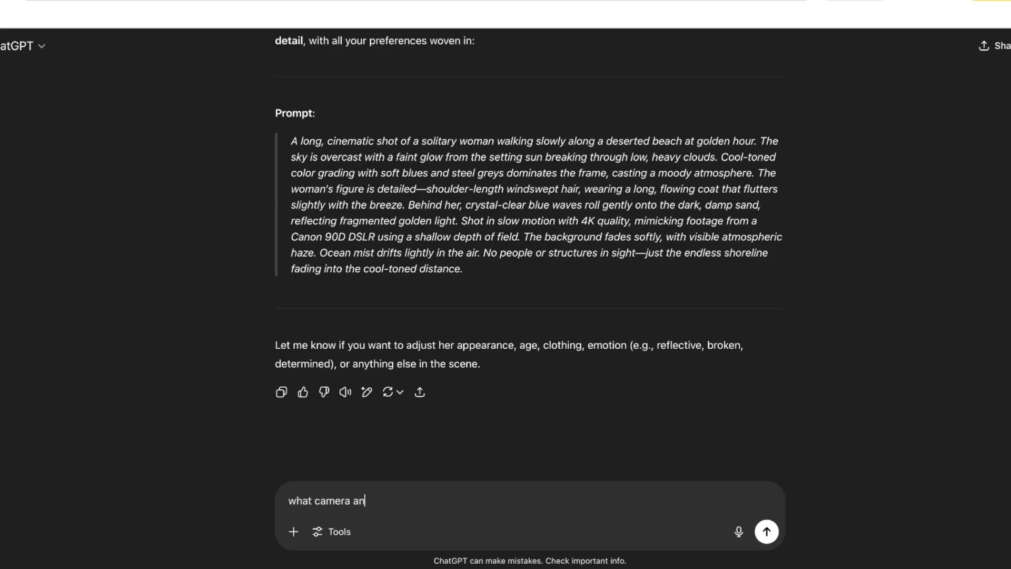
text(gle do you recommend for a gloomy a)
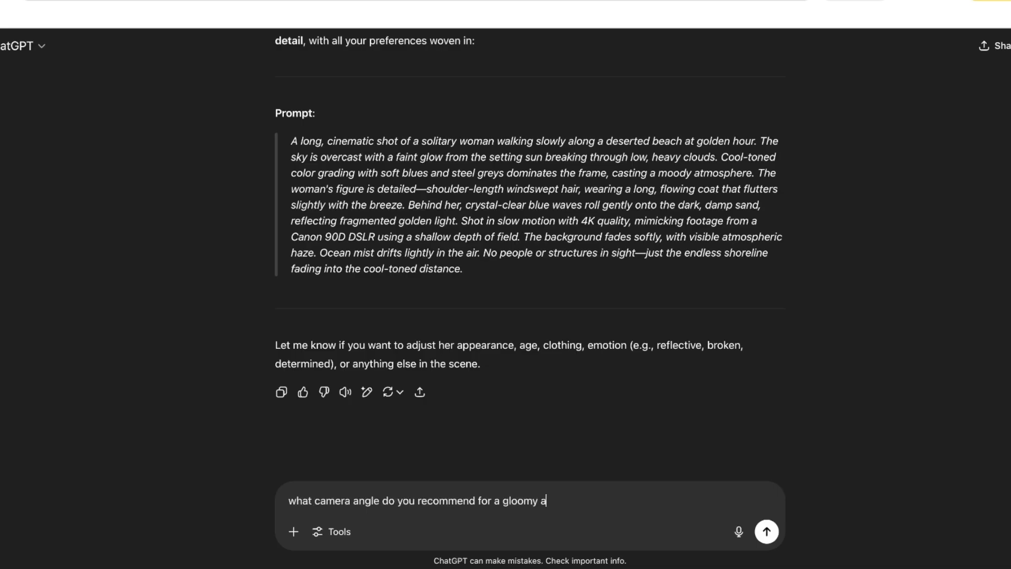
text(nd thriller movie look? A)
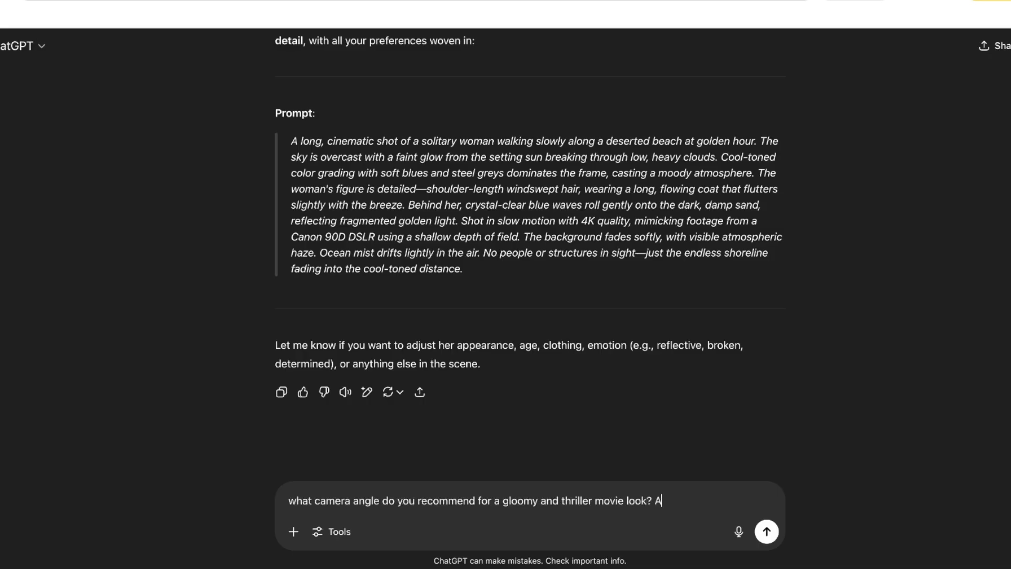
text(lso, I want my sub)
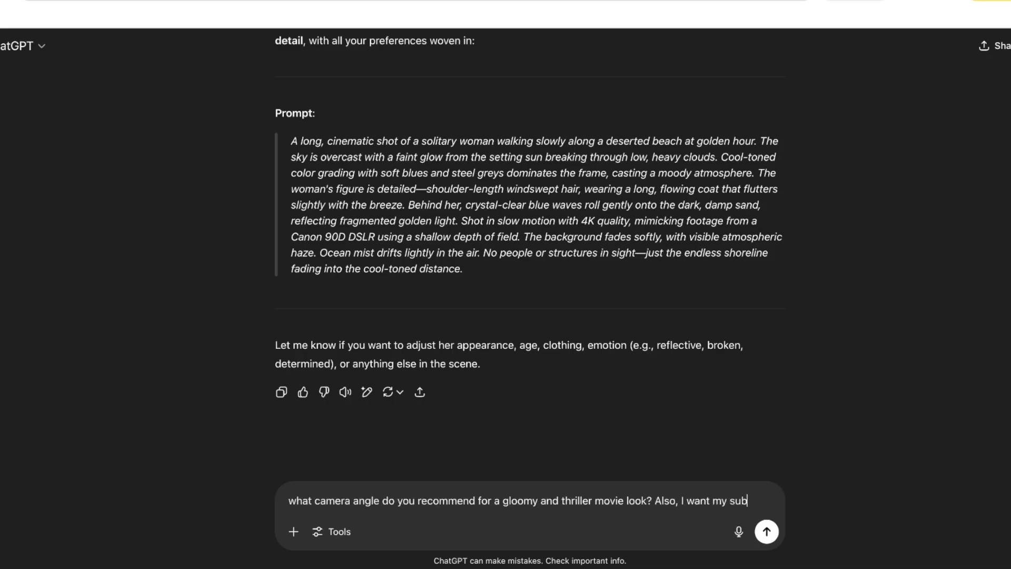
text(ject to be weari)
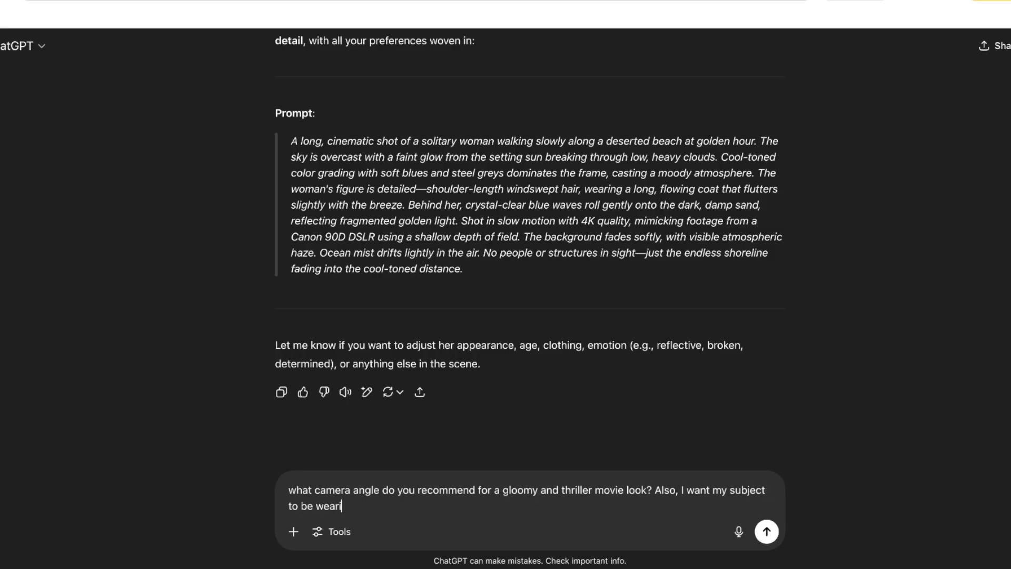
text(ng black clothing to intensify )
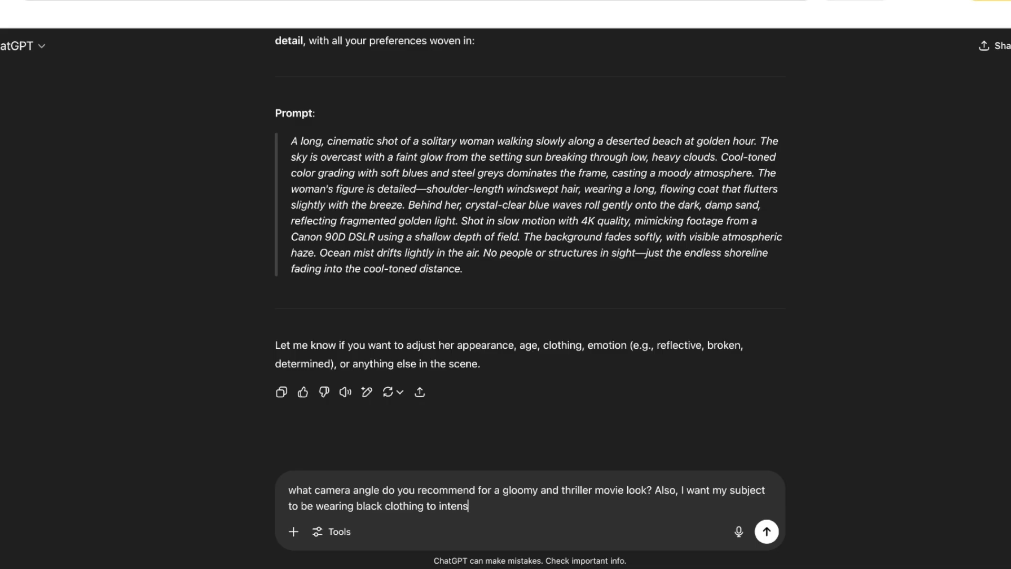
text(the gloomy mood)
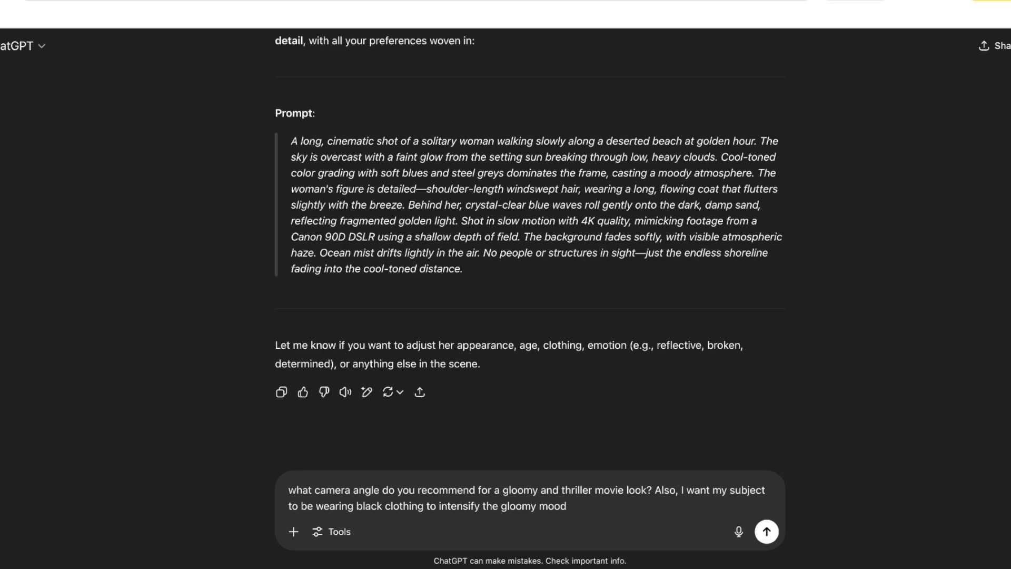
key(Return)
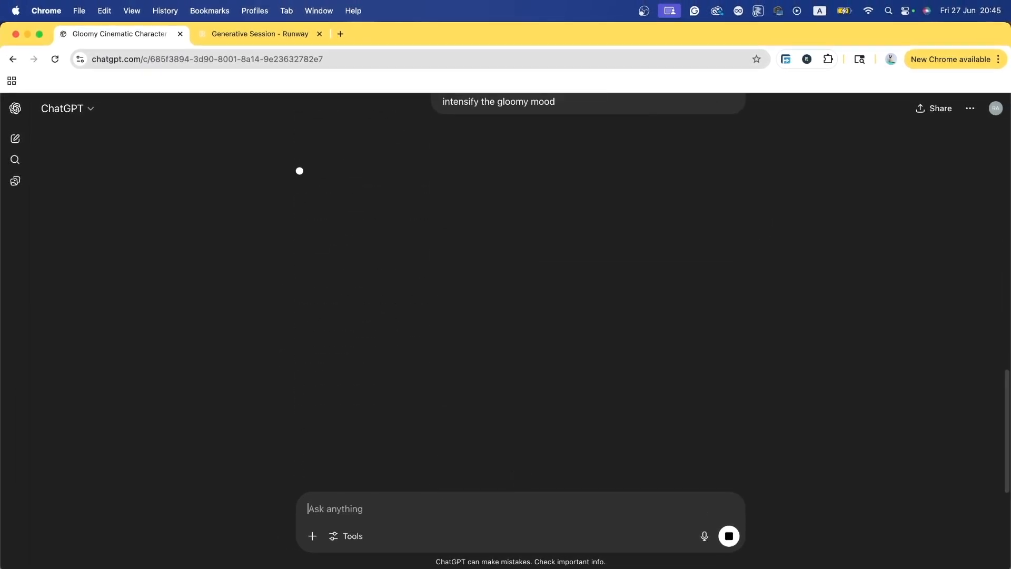
Read ChatGPT's recommendations on camera angle, movement and subject styling, along with its revised Runway prompt.
scroll(240, 294, down, 1)
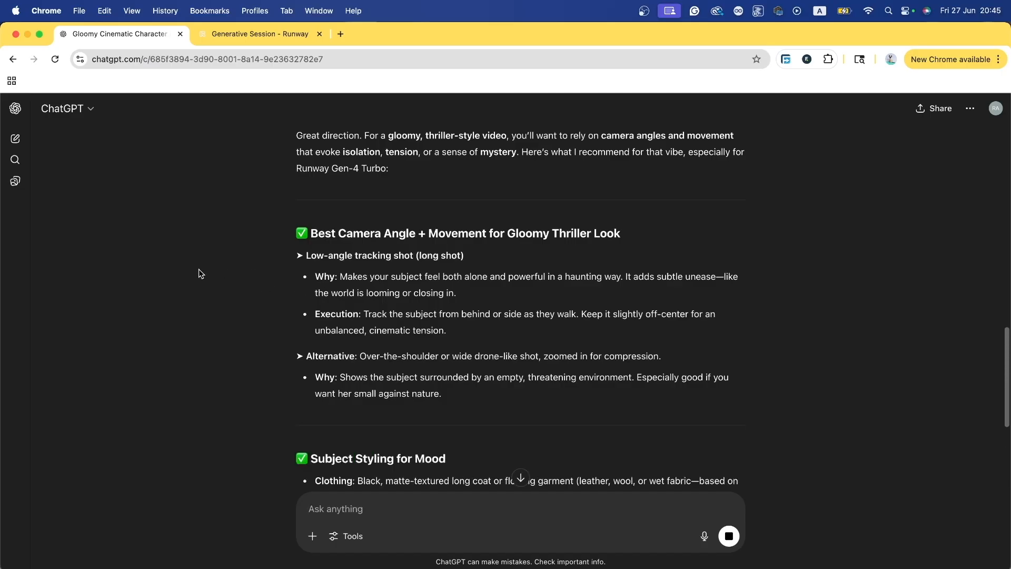
scroll(200, 274, down, 6)
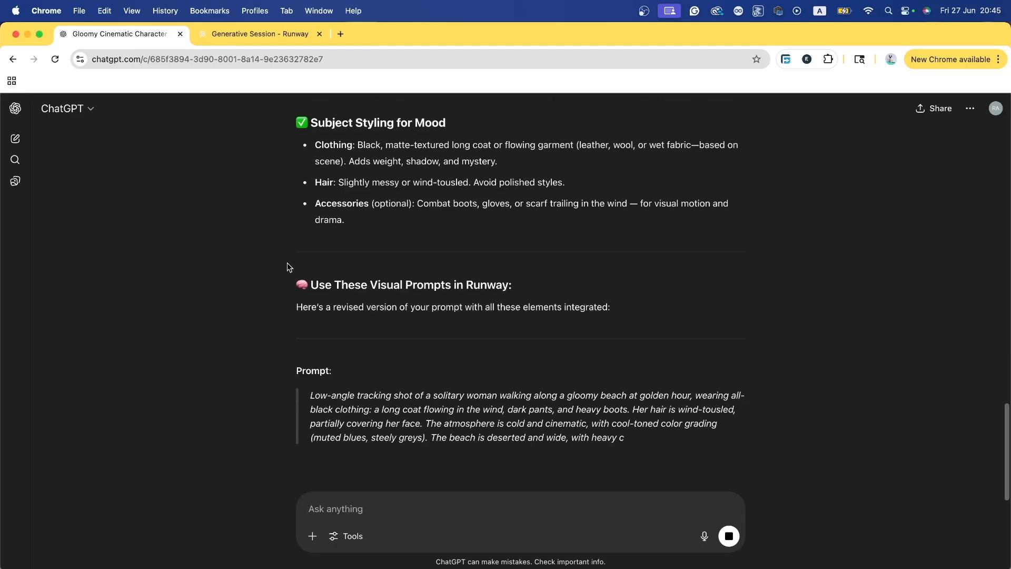
scroll(359, 393, down, 1)
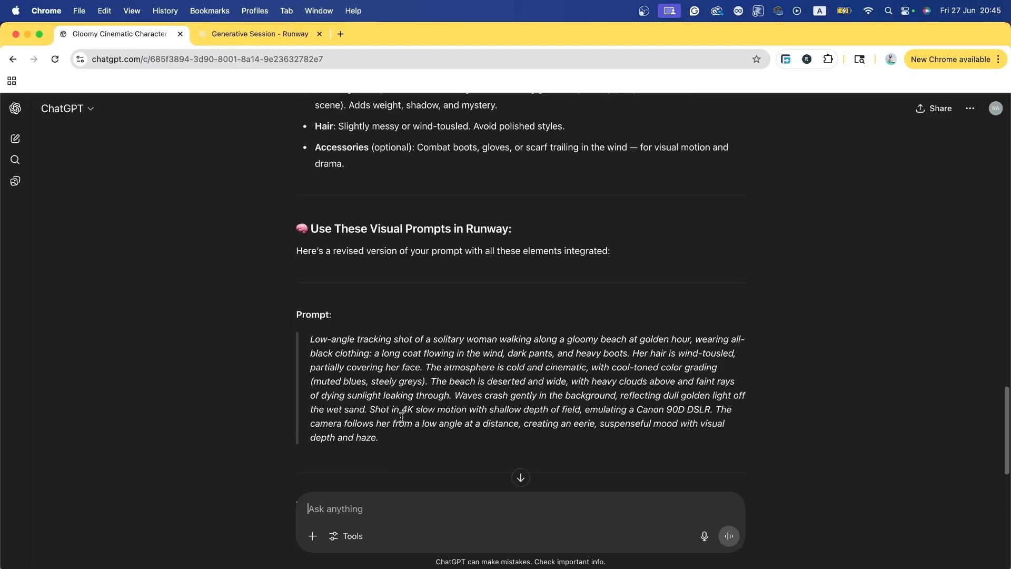
scroll(400, 412, down, 3)
scroll(402, 412, up, 15)
scroll(448, 348, down, 4)
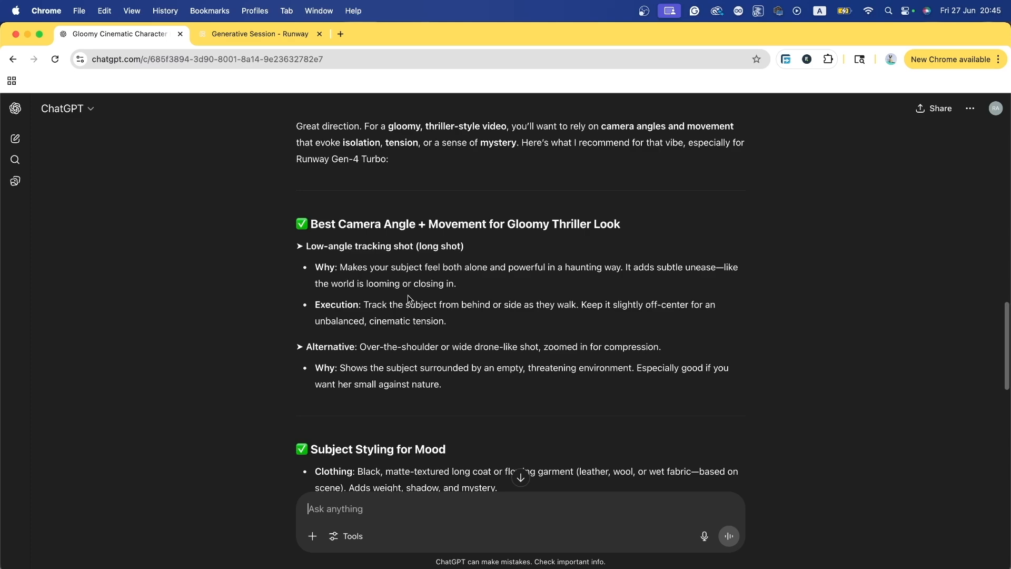
scroll(408, 299, down, 15)
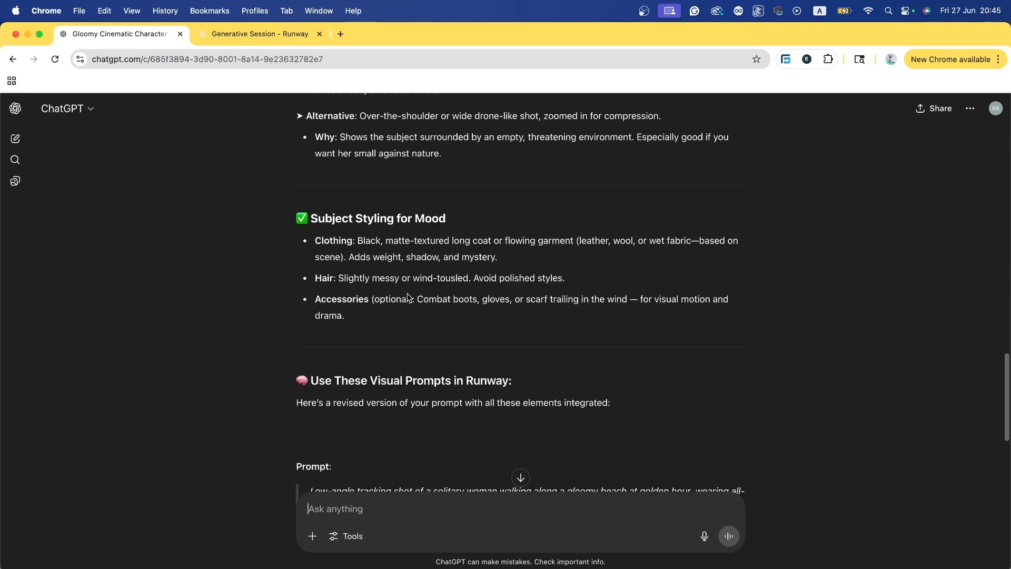
Copy ChatGPT's revised low-angle tracking shot prompt, switch to Runway and close the enlarged image.
drag(381, 307, 310, 207)
right_click(373, 215)
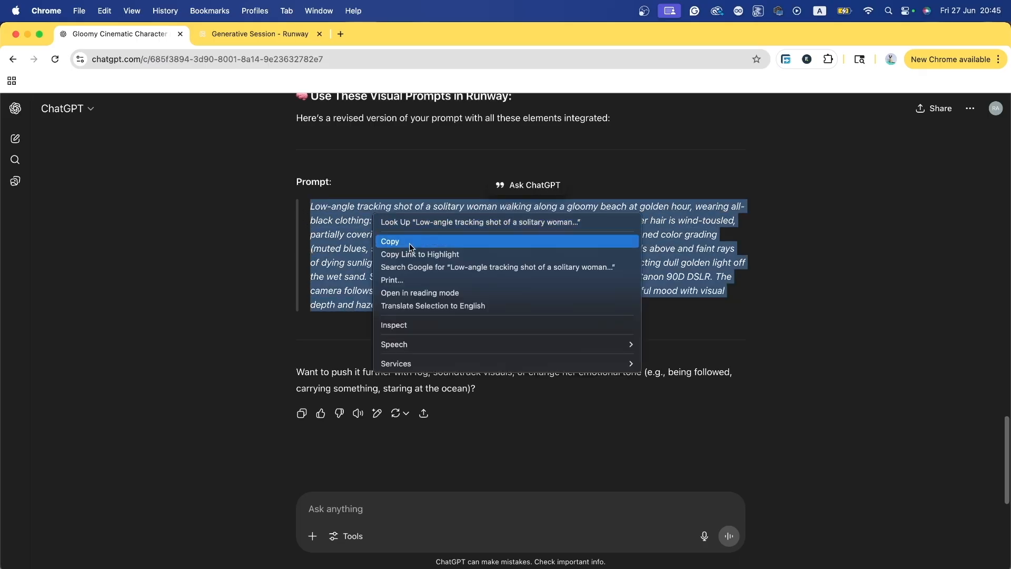
click(416, 243)
click(261, 34)
key(Escape)
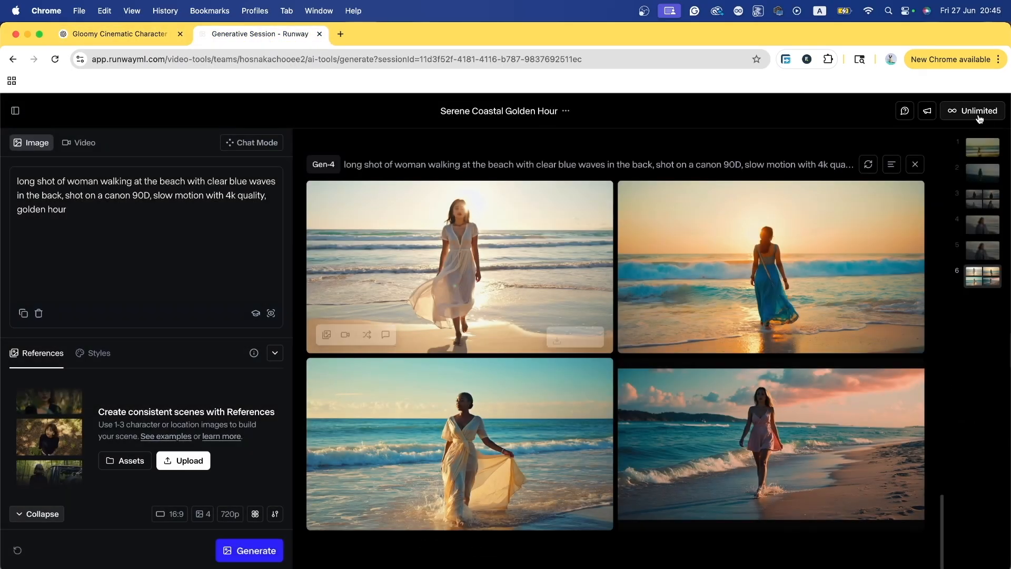
Replace the video prompt with the copied low-angle prompt and generate a 5-second 16:9 Gen-4 Turbo video from the grey-coat image.
click(82, 150)
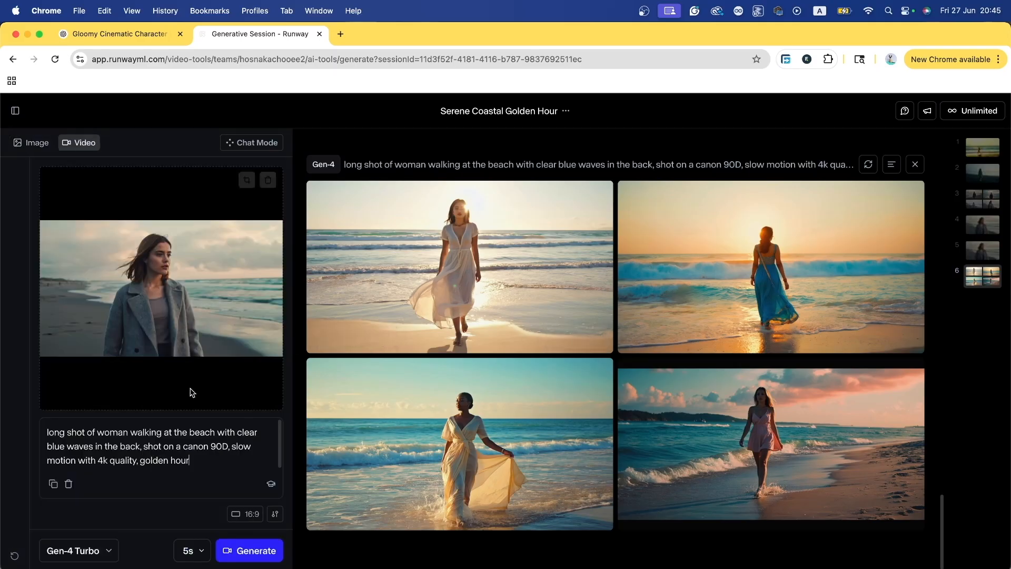
click(171, 460)
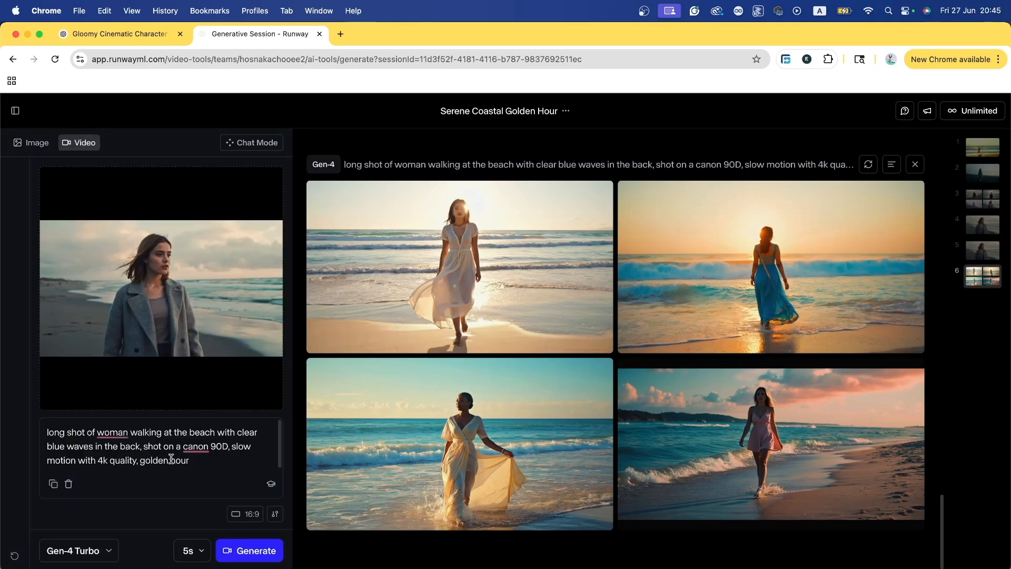
key(super+a)
key(super+v)
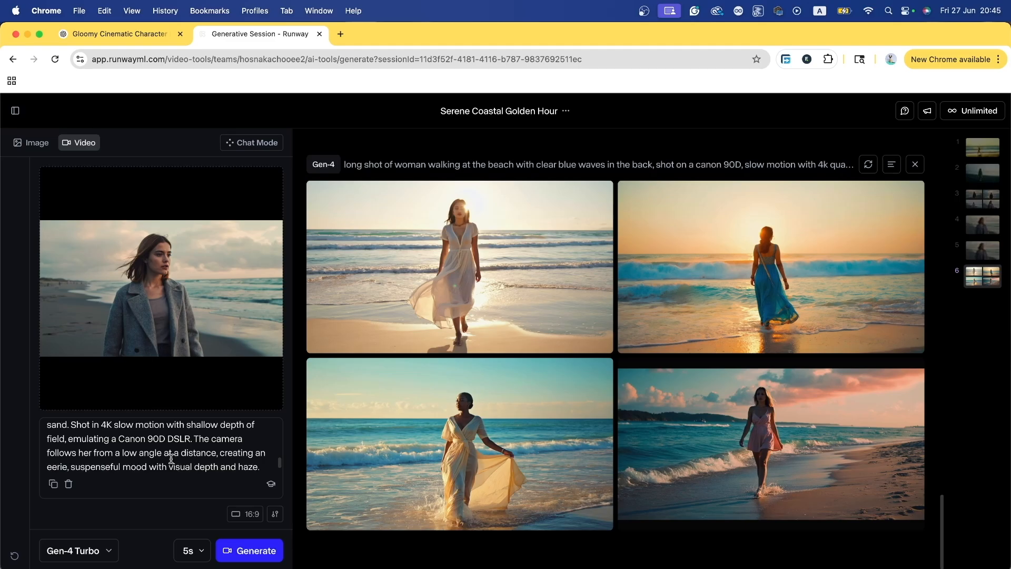
click(258, 550)
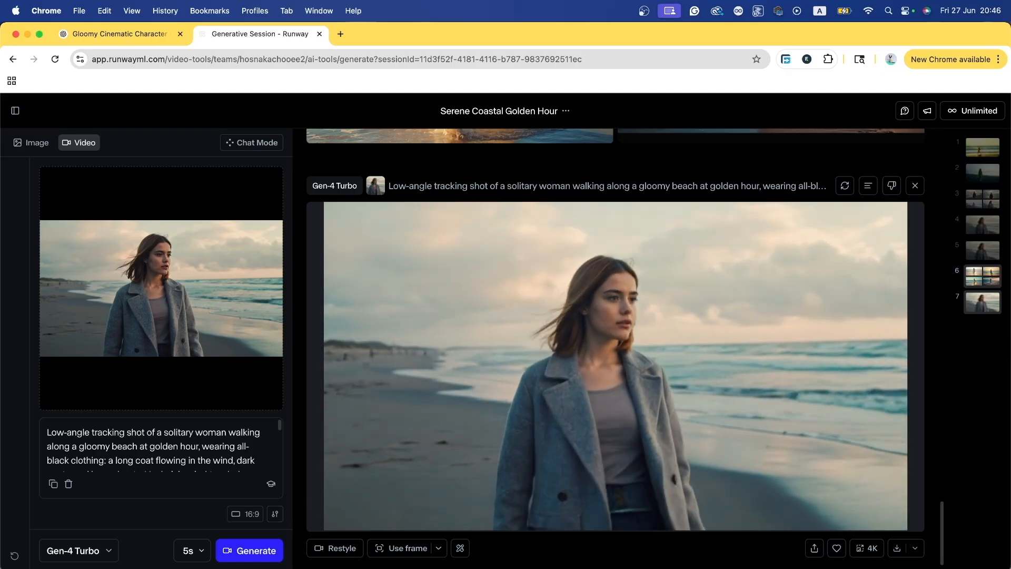
Reread the low-angle tracking shot prompt used for the gloomy beach generations, from its camera wording to the closing mood description.
drag(91, 433, 144, 433)
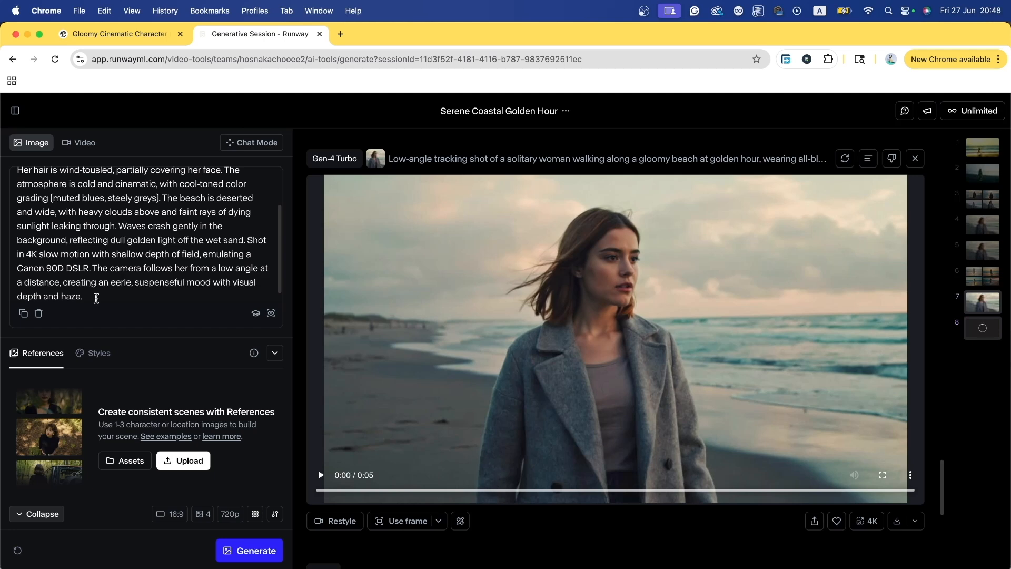
scroll(96, 295, down, 1)
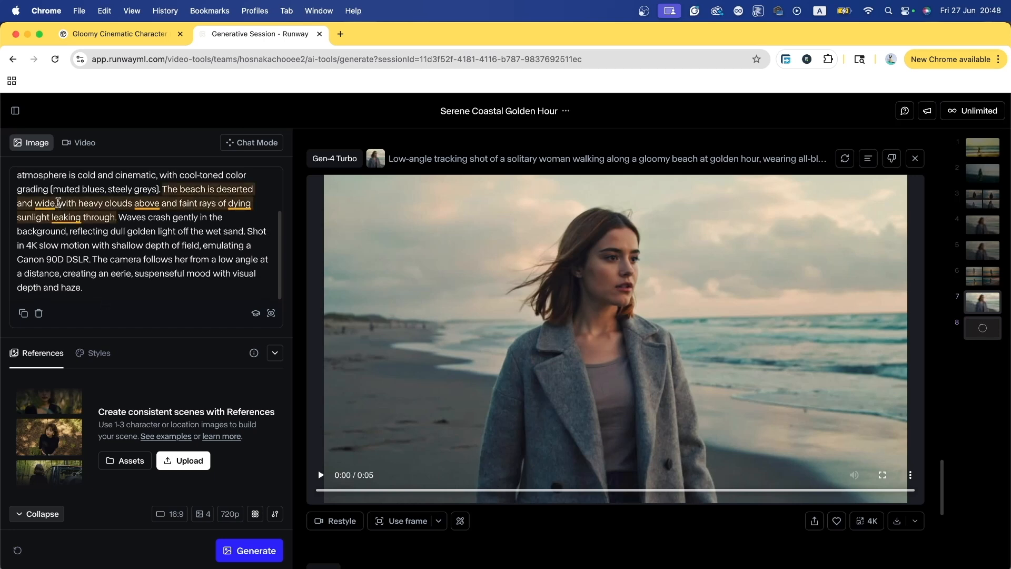
key(super+a)
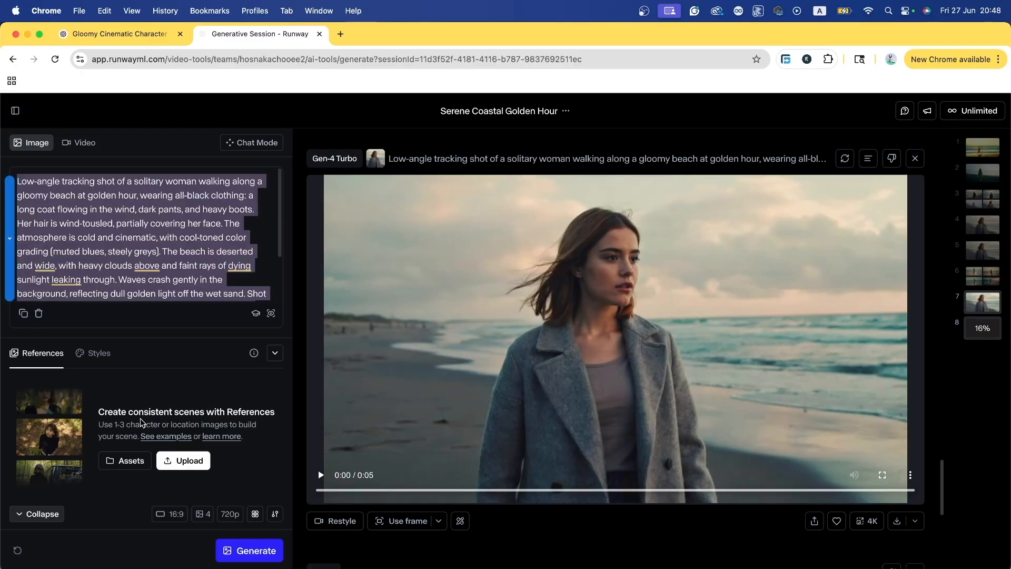
drag(108, 425, 288, 429)
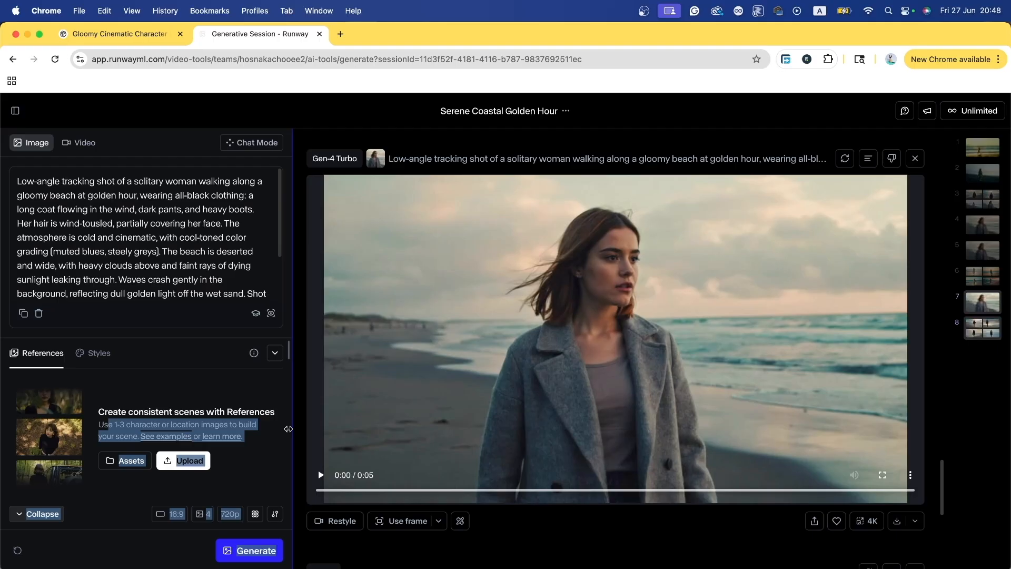
Compare the four new black-clothing Gen-4 images with the grey-coat Gen-4 Turbo video and check the prompt's "Low-angle tracking shot" wording.
click(985, 332)
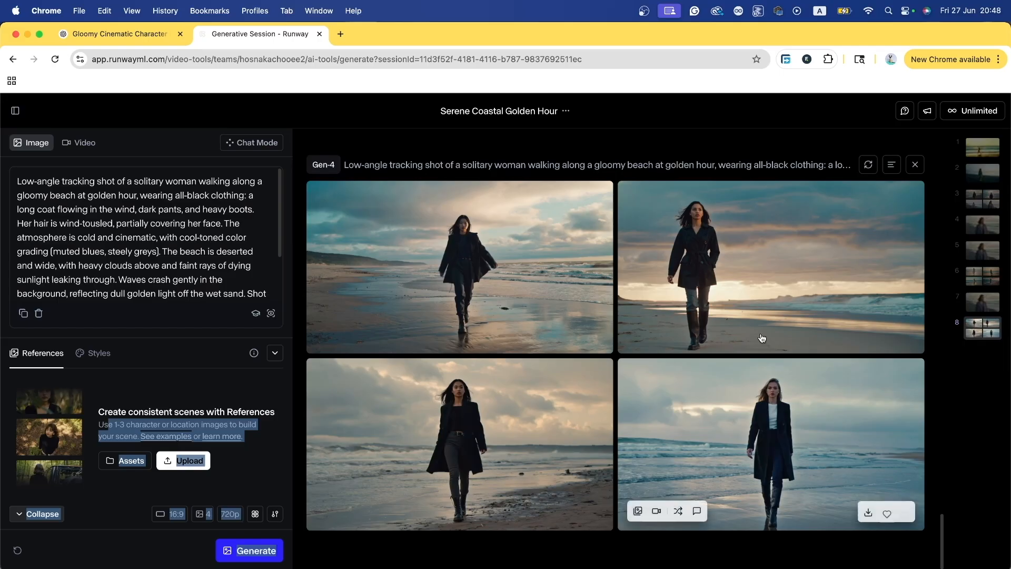
click(951, 294)
click(984, 303)
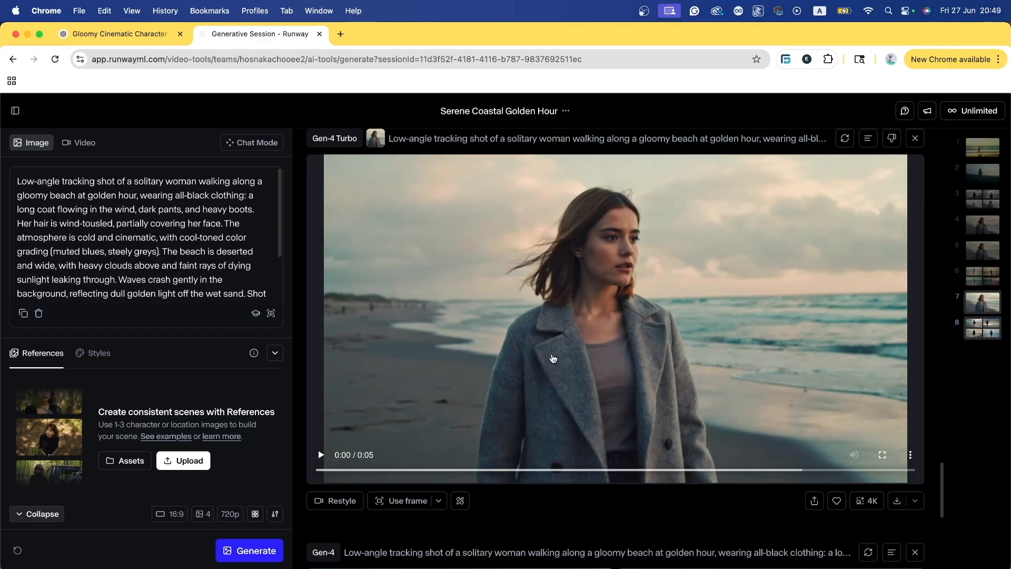
scroll(553, 359, down, 5)
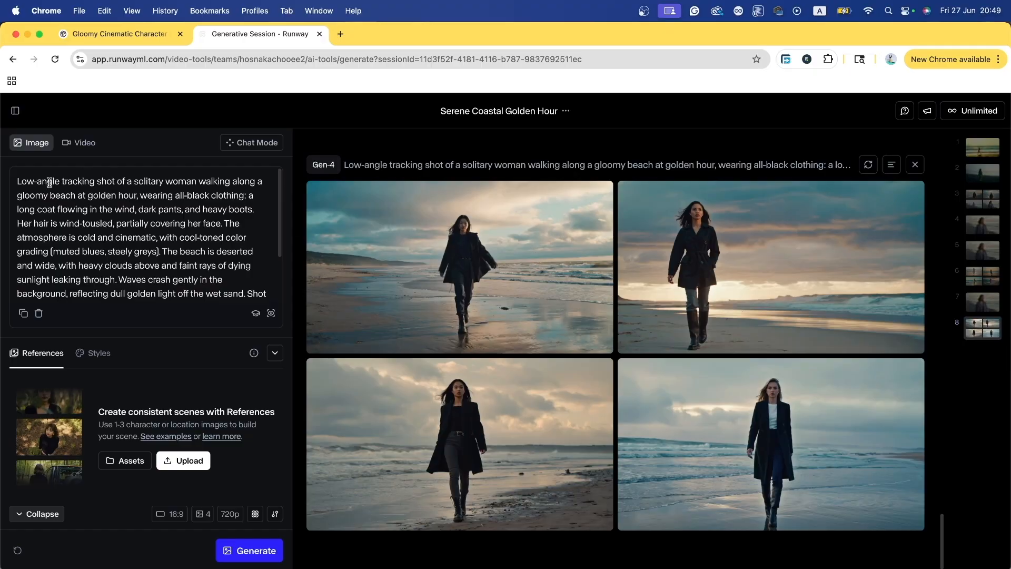
drag(63, 180, 139, 182)
drag(52, 181, 77, 182)
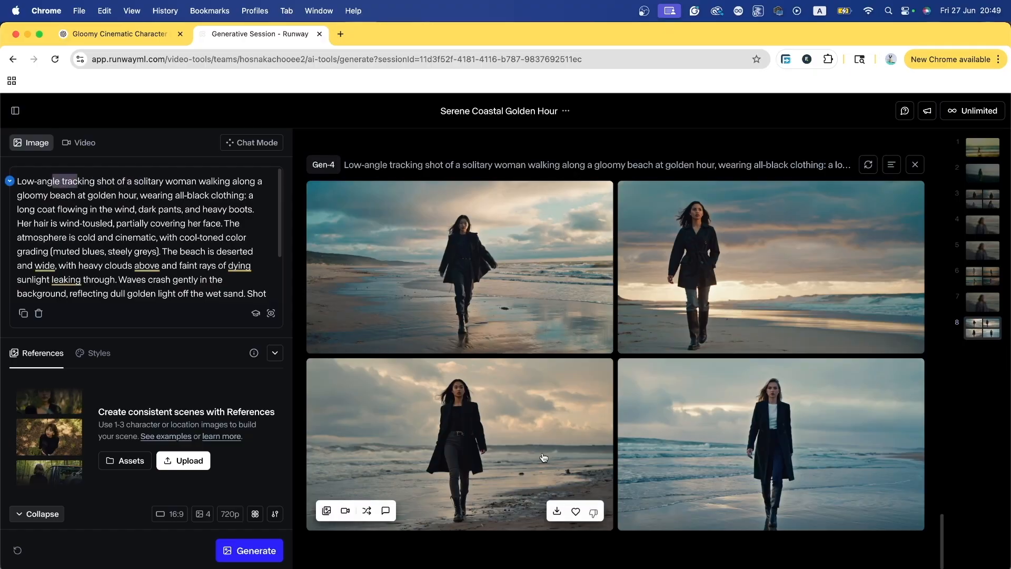
Enlarge the first black-clothing image and browse back and forth through all four, ending on the woman with the white top.
click(538, 298)
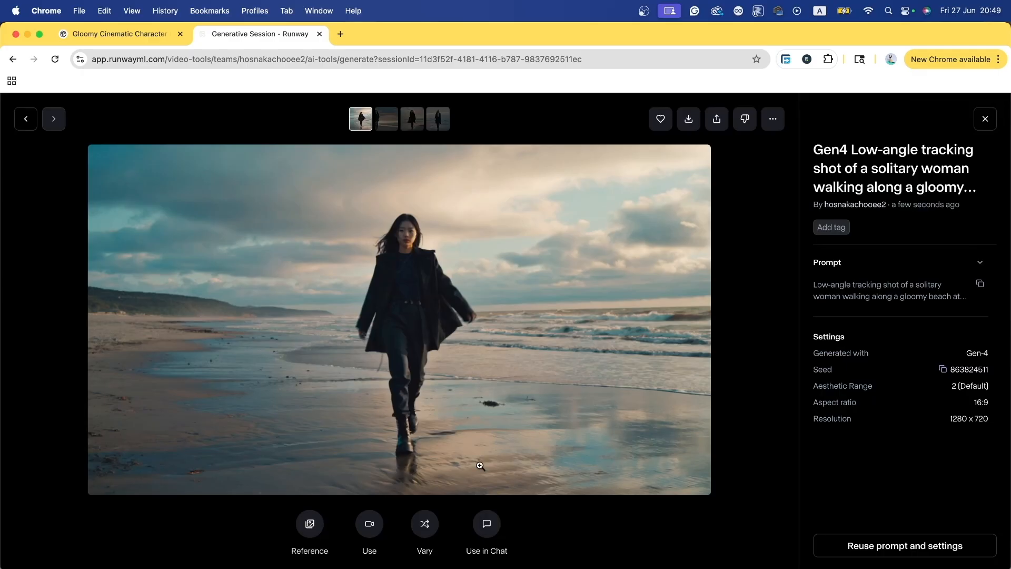
key(Right)
key(Right)
key(Right)
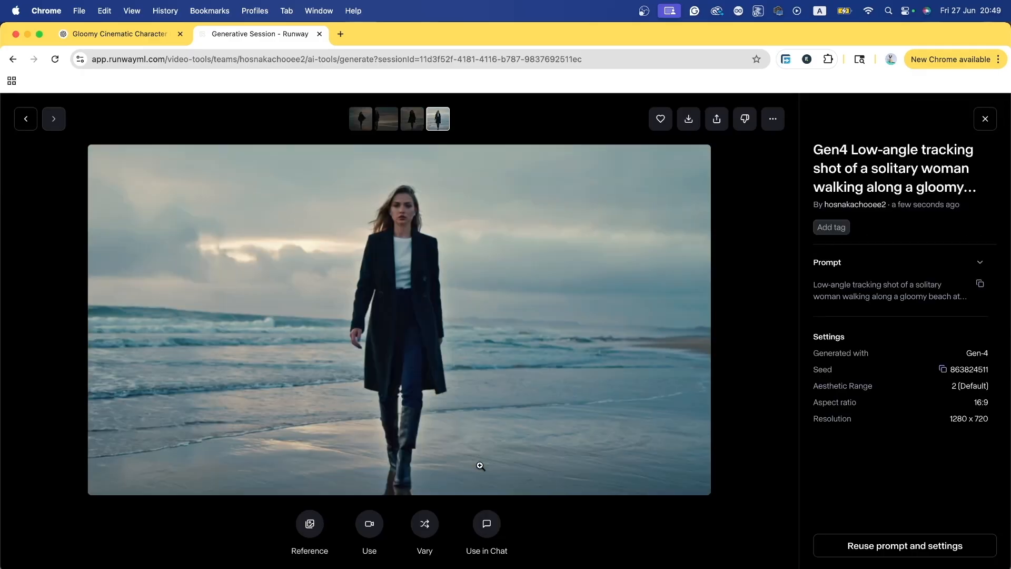
key(Left)
key(Left)
key(Left)
key(Left)
key(Right)
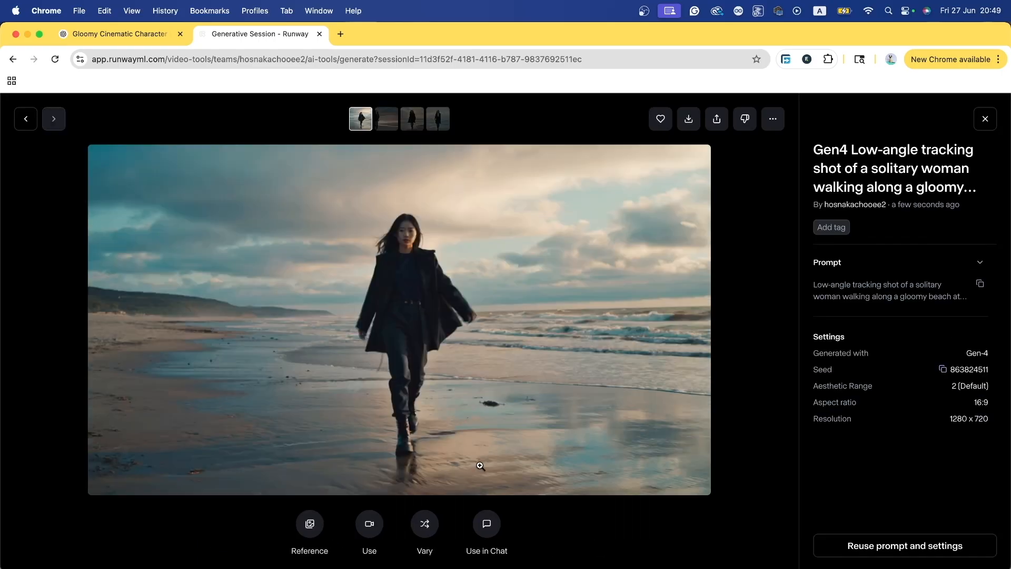
key(Right)
key(Right)
key(Right)
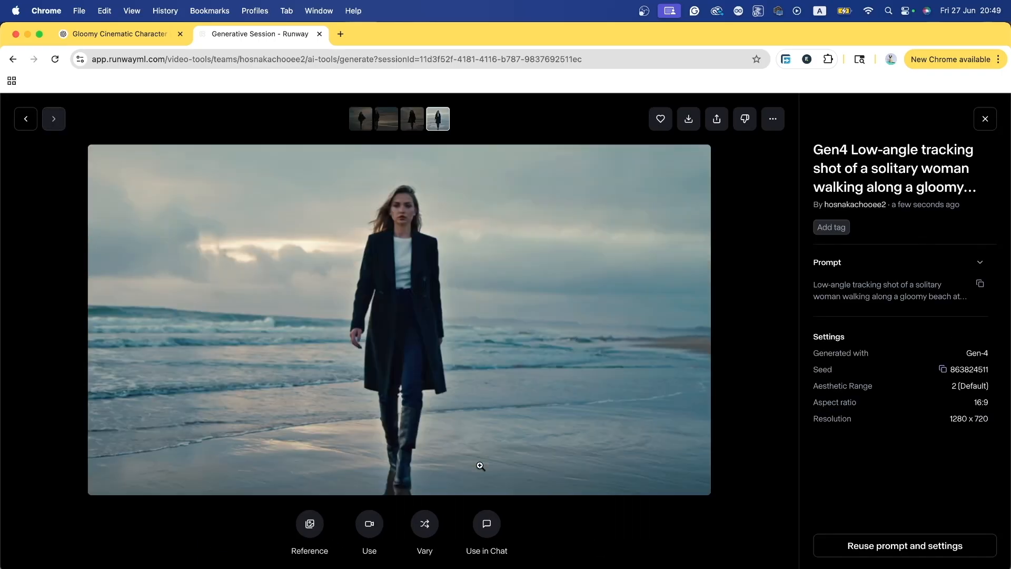
Use the image of the woman in the black coat and white top to generate a 10-second Gen-3 Alpha Turbo video with the low-angle prompt.
click(412, 530)
click(251, 551)
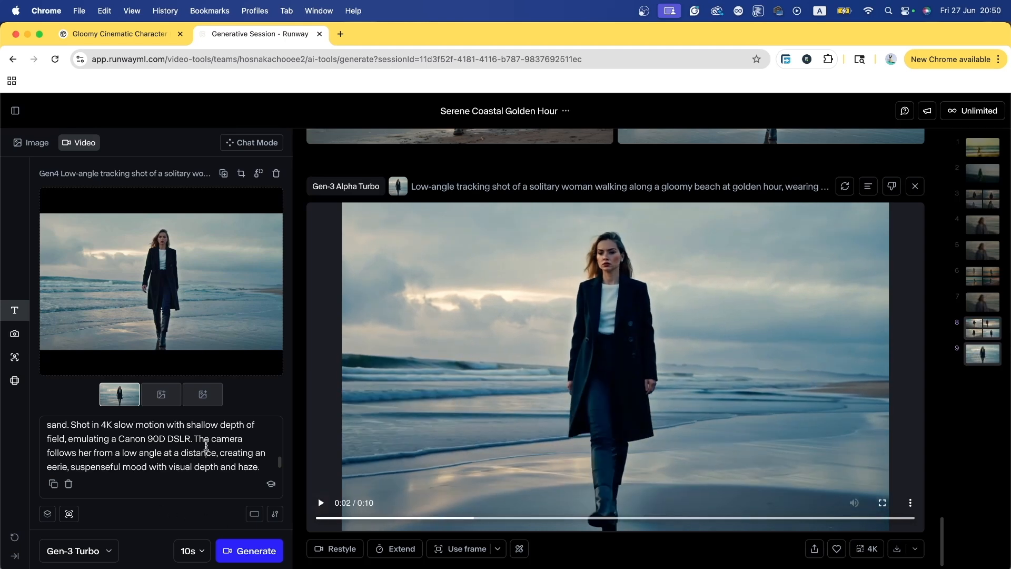
click(206, 446)
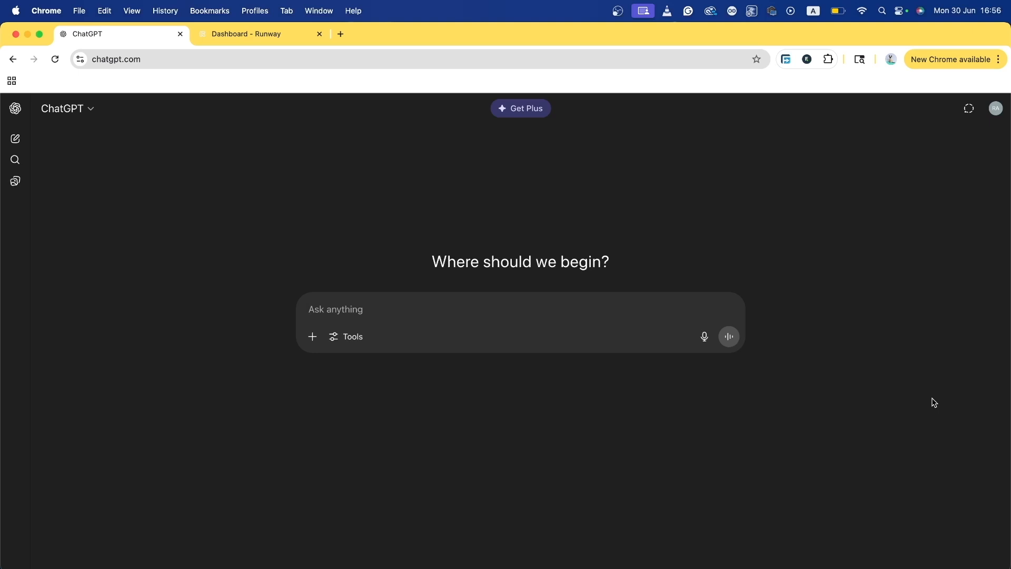
Switch to the Runway dashboard, browse Runway Watch and open the film "Generation" from the AI Film Festival 2023 winners.
click(262, 37)
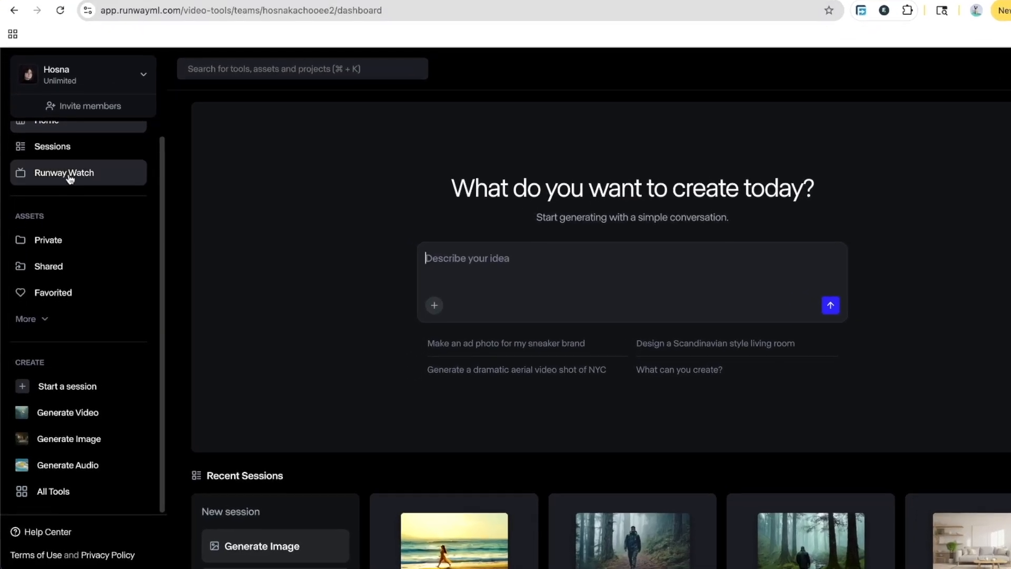
click(53, 178)
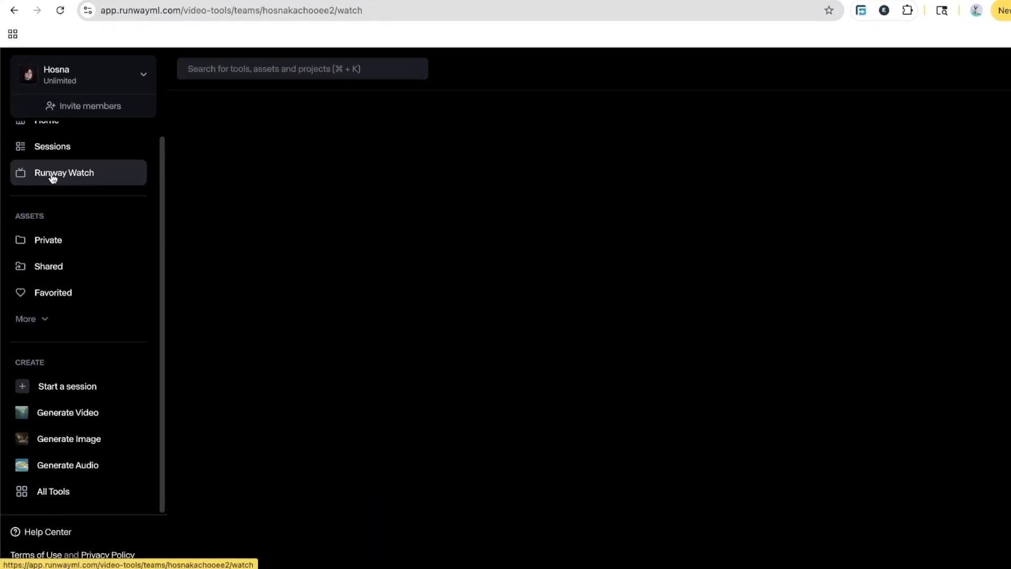
scroll(729, 237, down, 6)
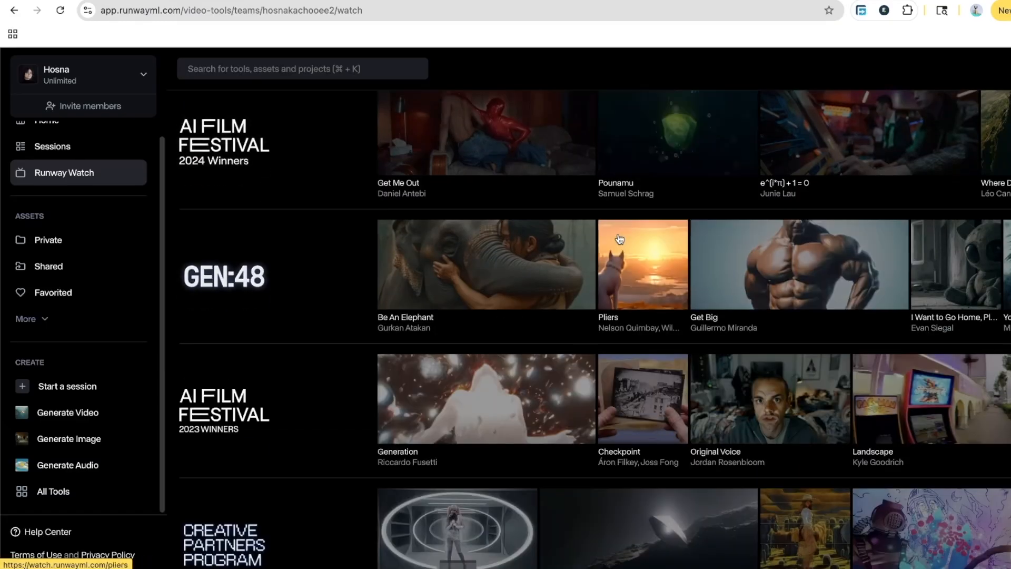
scroll(754, 259, down, 5)
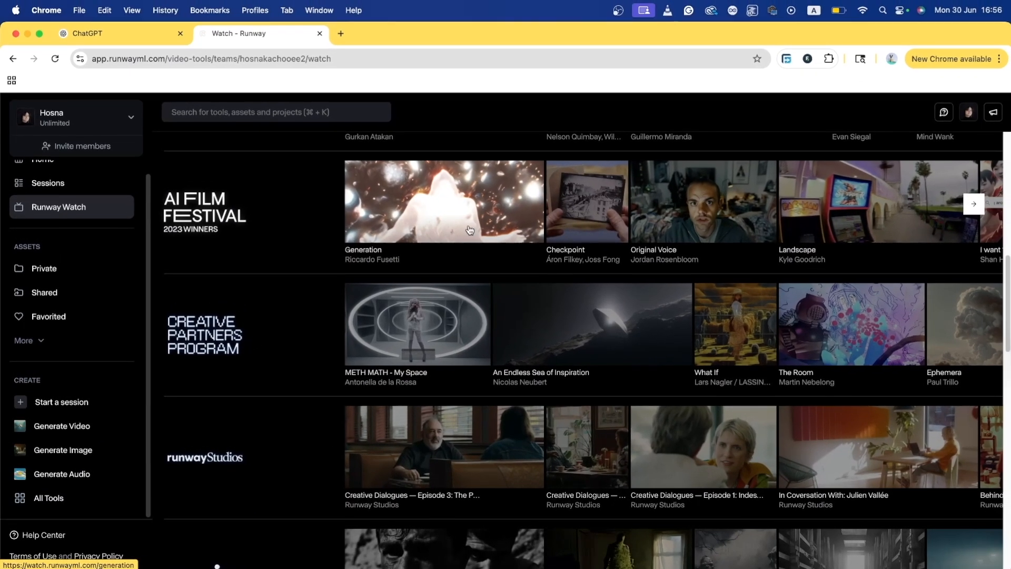
click(489, 210)
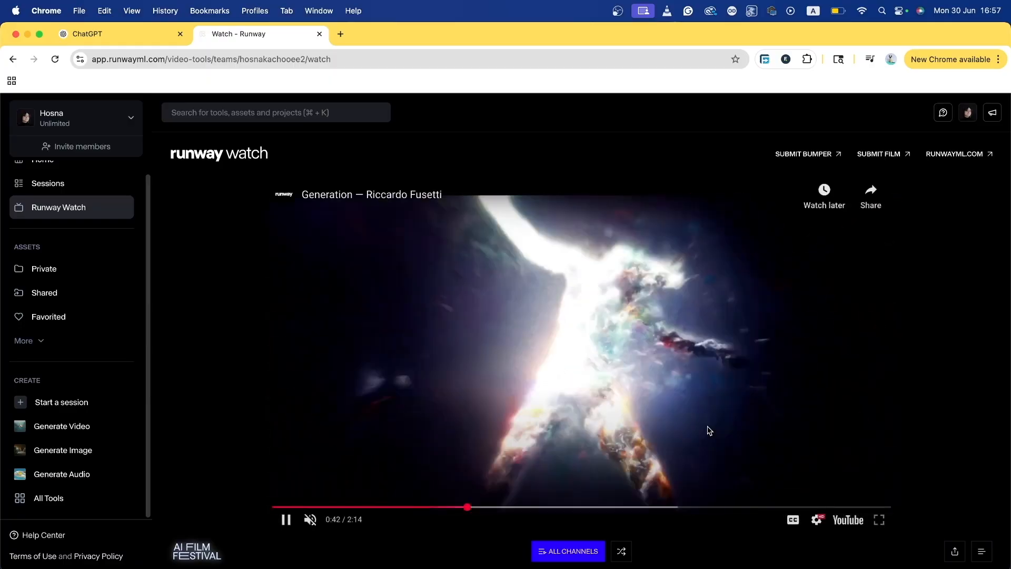
Skim the film "Generation" by skipping to about 1:09 and 1:20, and pause it.
click(591, 508)
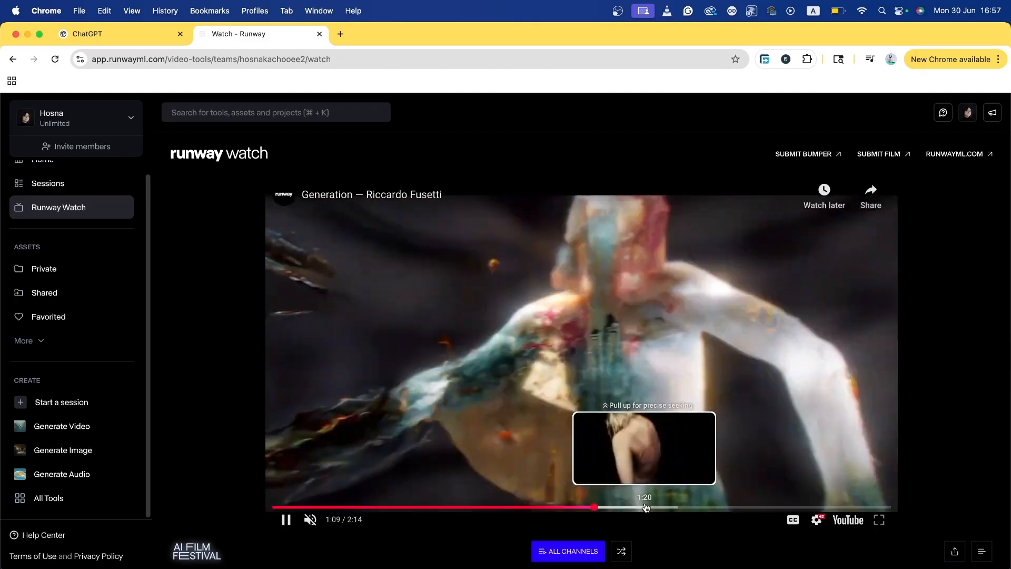
click(645, 508)
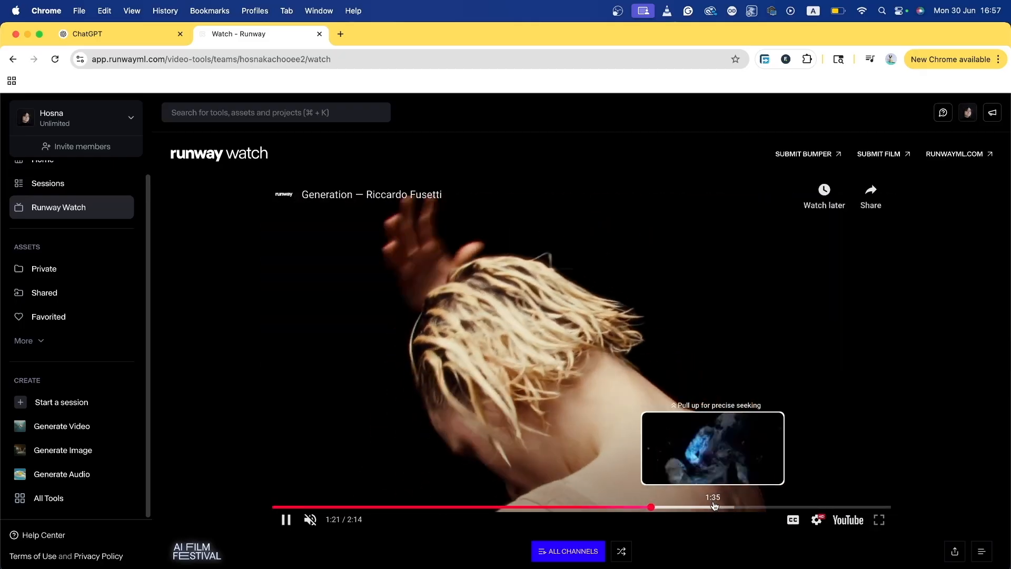
click(286, 520)
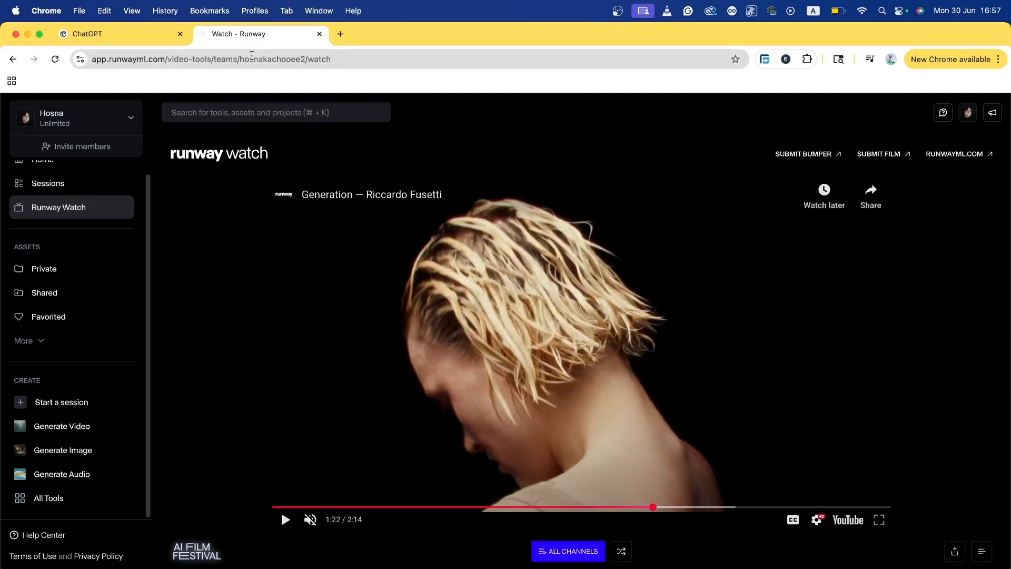
Open the film "Generation" on YouTube and copy its web address.
click(252, 58)
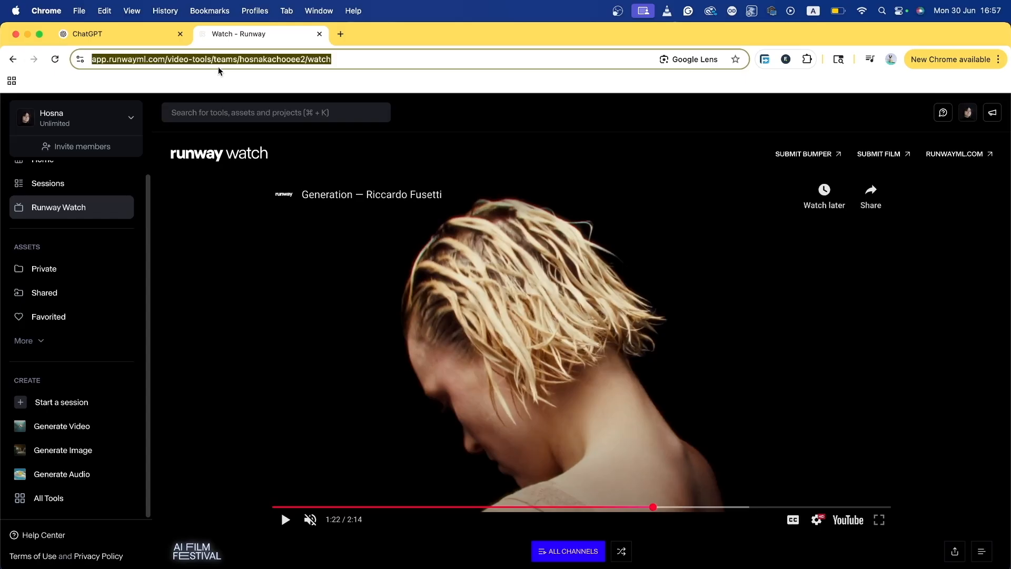
click(404, 196)
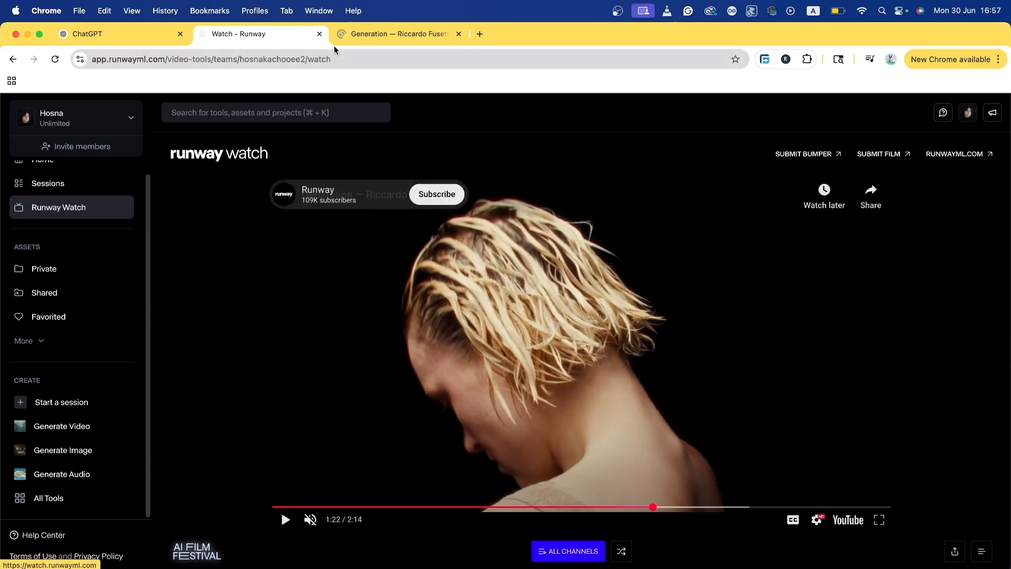
click(366, 43)
click(361, 62)
key(ctrl+c)
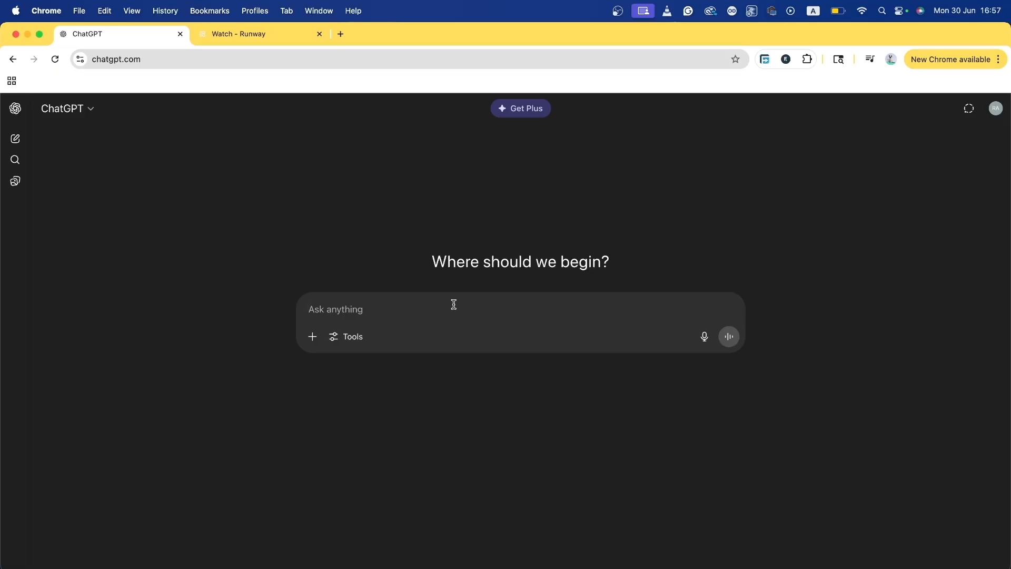
Ask ChatGPT how to recreate the linked YouTube video's angles with Runway Ai, requesting a prompt walkthrough and customization with an own character.
text(how do i recreate the a)
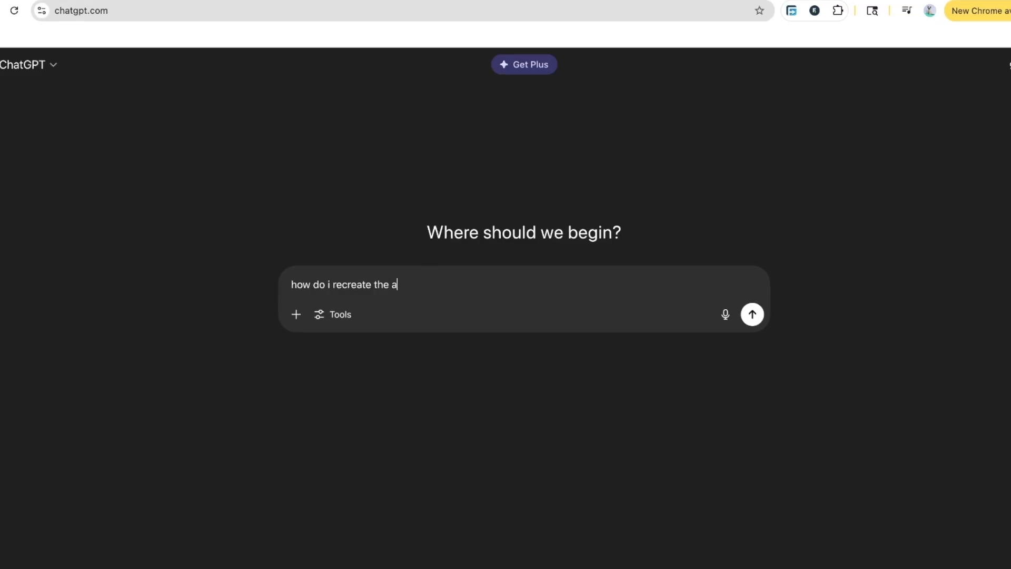
text(ngles in this vi)
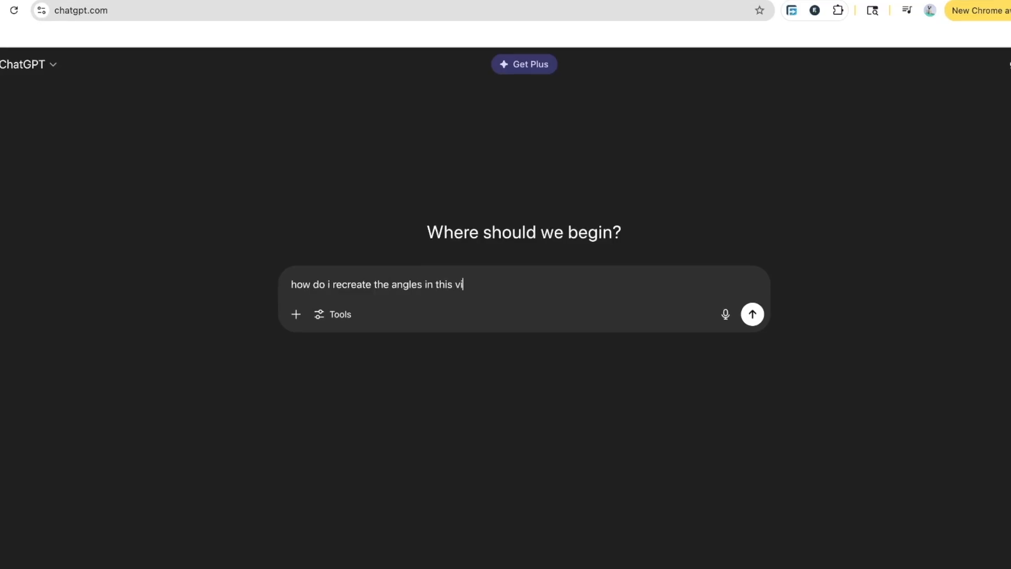
text(deo with Runway Ai?)
key(ctrl+v)
key(shift+Return)
key(shift+Return)
text(W)
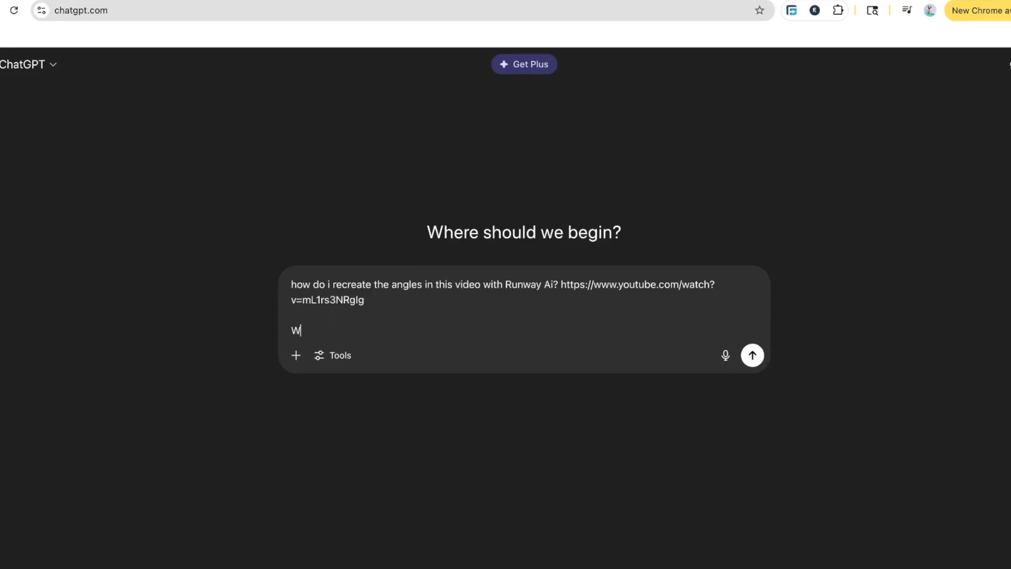
text(alk me through the prompt )
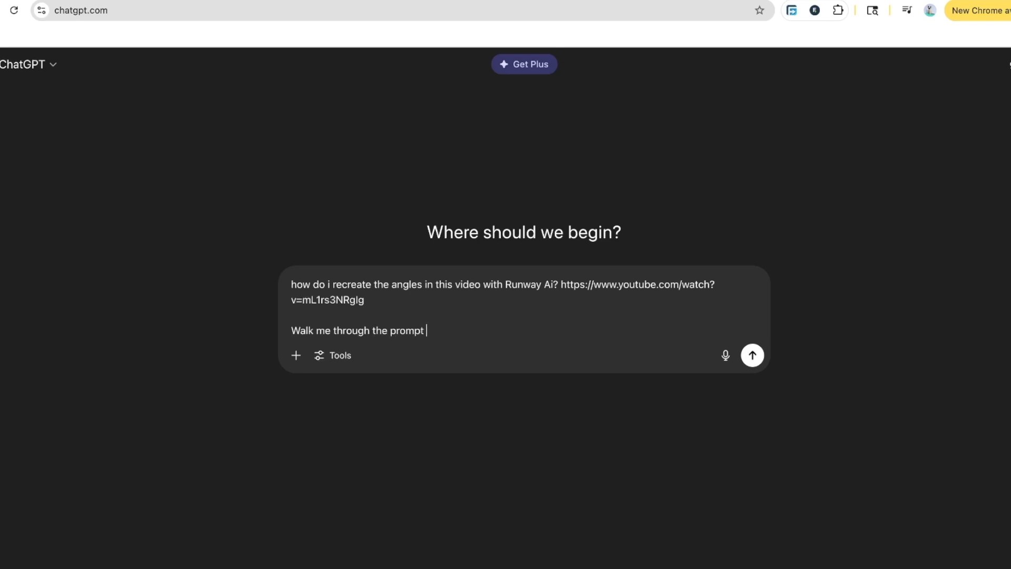
text(and how i can customize it with my own character)
key(Return)
Examine the answer's sections on choosing a mode and building the prompt, including the structure of camera movement, scene, character and additional detail.
scroll(198, 240, down, 8)
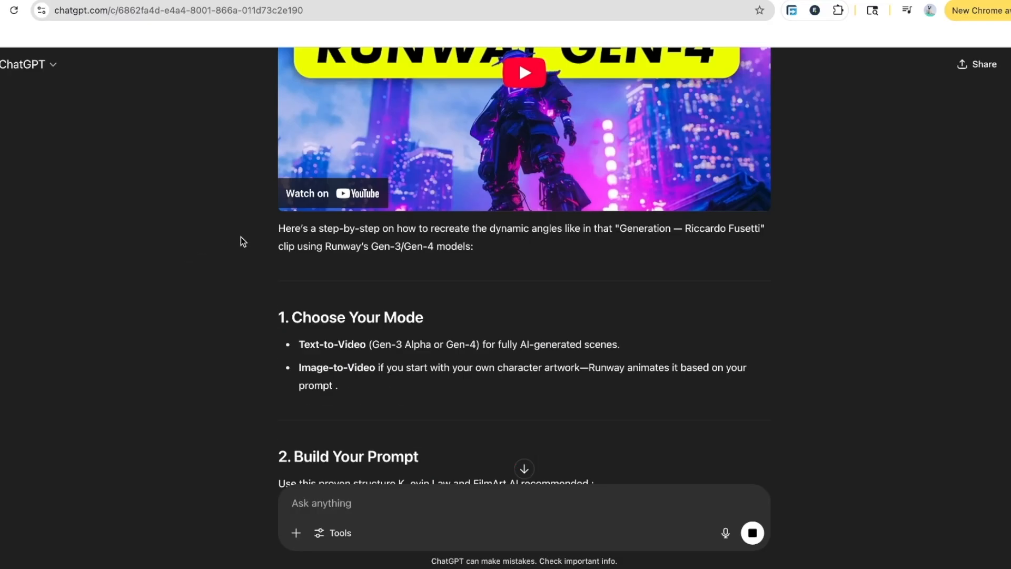
scroll(198, 240, down, 3)
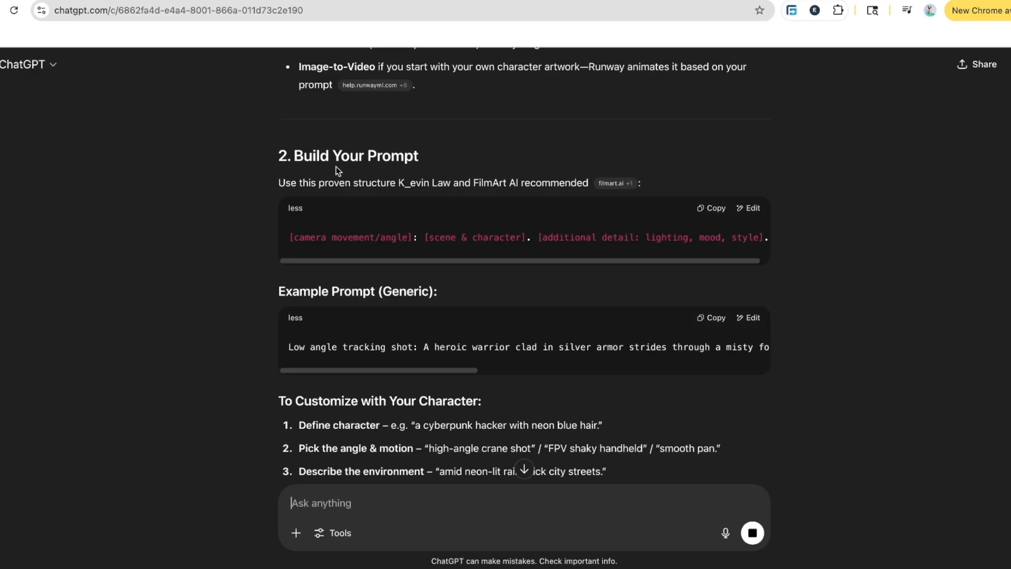
scroll(249, 158, up, 8)
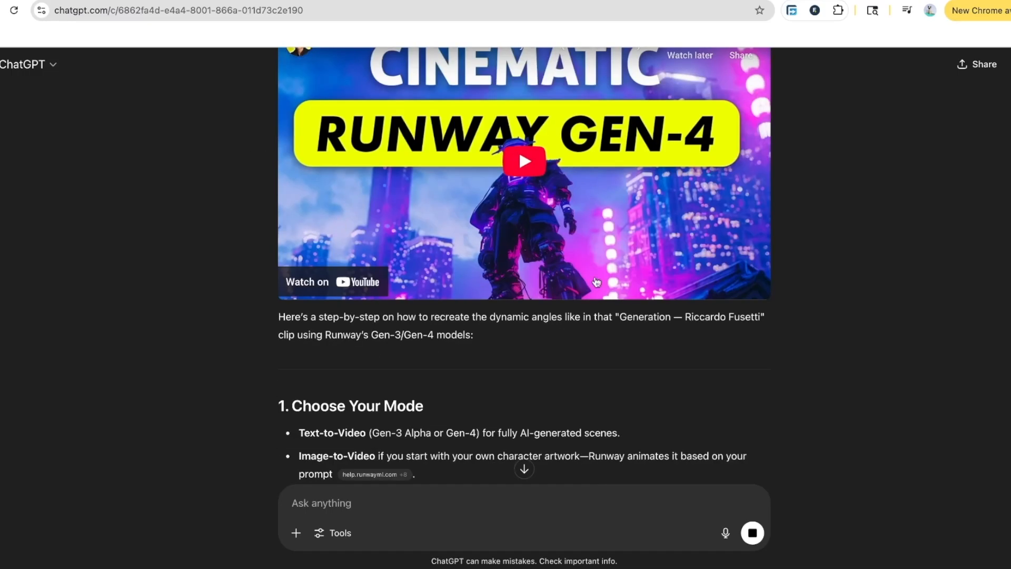
scroll(545, 255, down, 5)
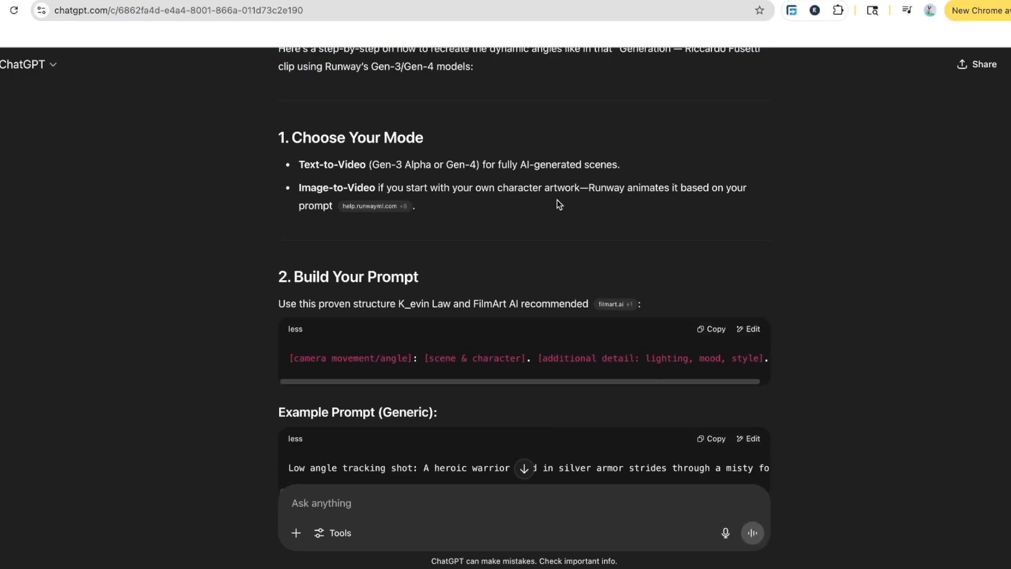
scroll(337, 269, down, 3)
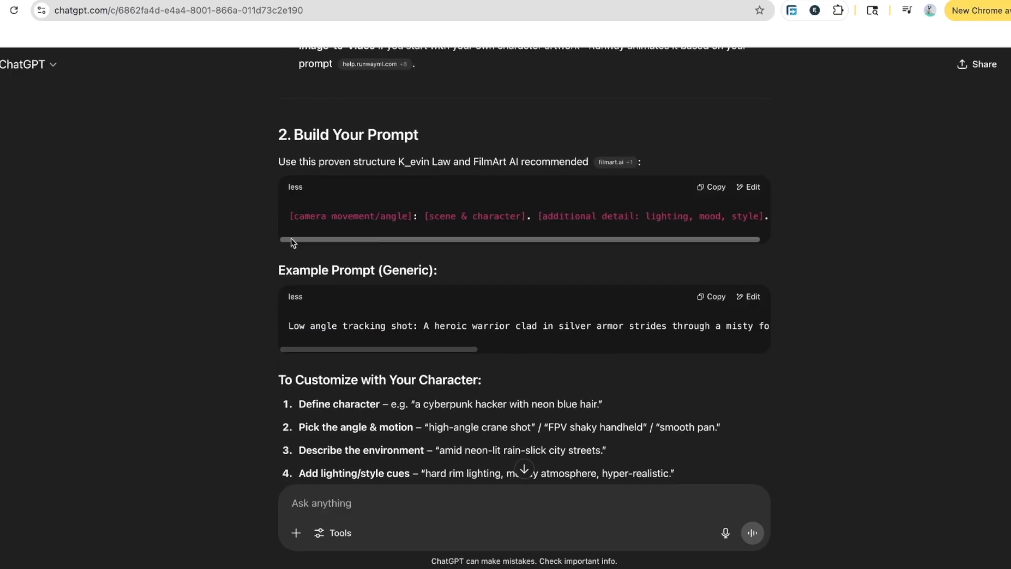
drag(298, 219, 414, 217)
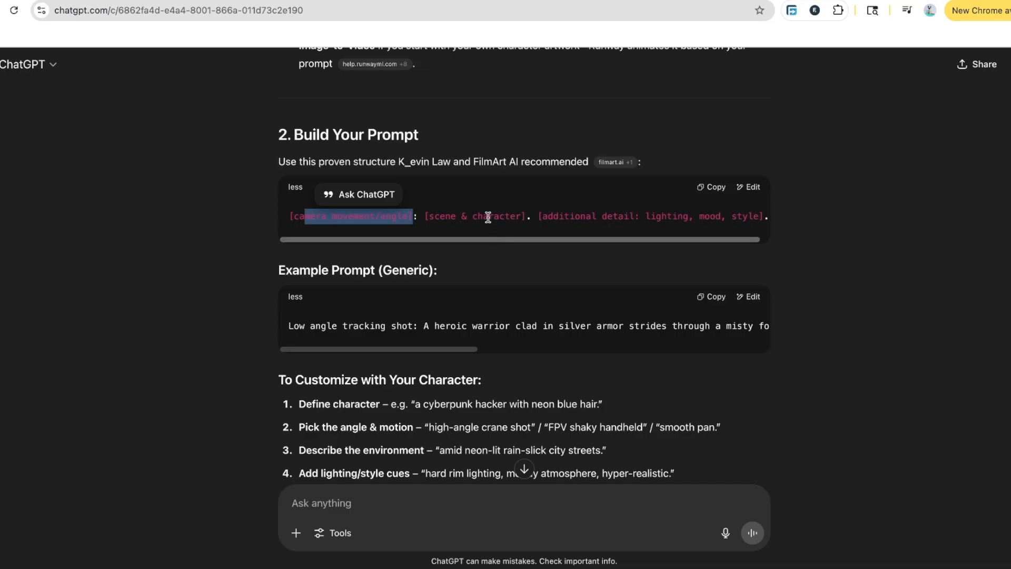
drag(490, 217, 461, 215)
drag(595, 217, 787, 227)
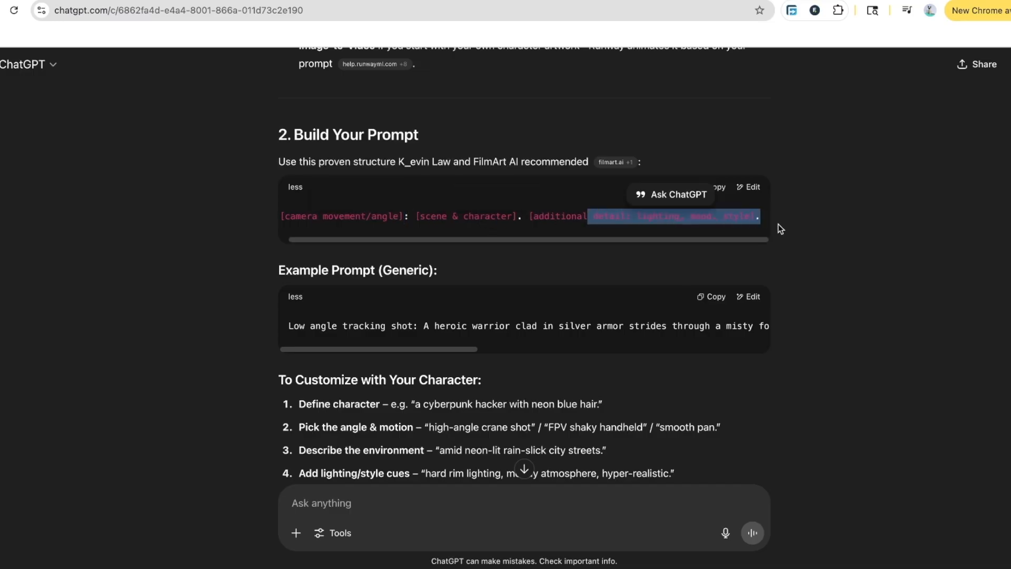
scroll(212, 298, down, 2)
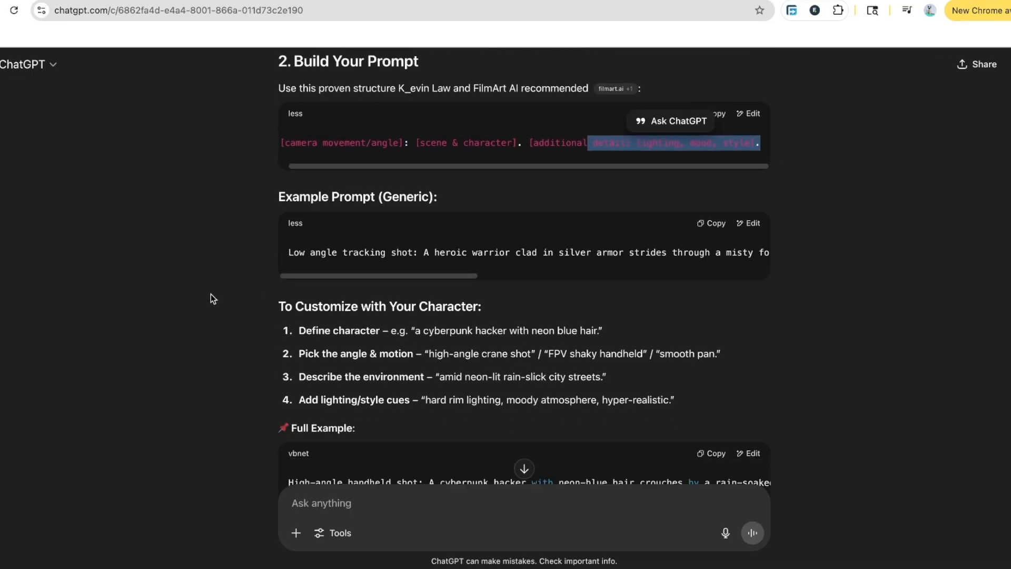
Copy the generic example prompt and skim the full example, settings, iteration and character sections of the answer.
drag(313, 276, 707, 201)
click(712, 223)
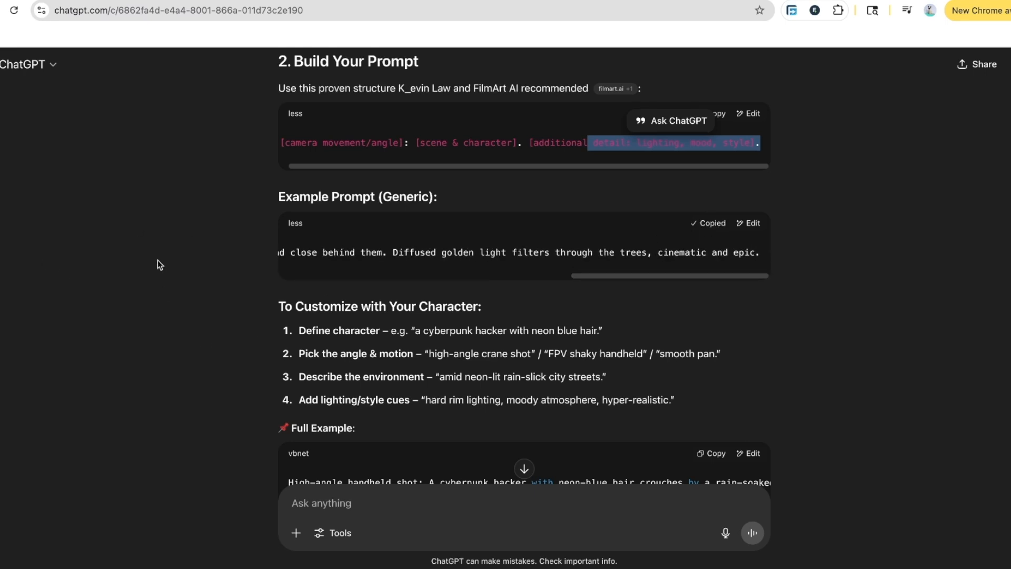
scroll(157, 260, down, 3)
scroll(157, 257, down, 1)
click(711, 218)
scroll(286, 263, down, 3)
scroll(243, 278, down, 10)
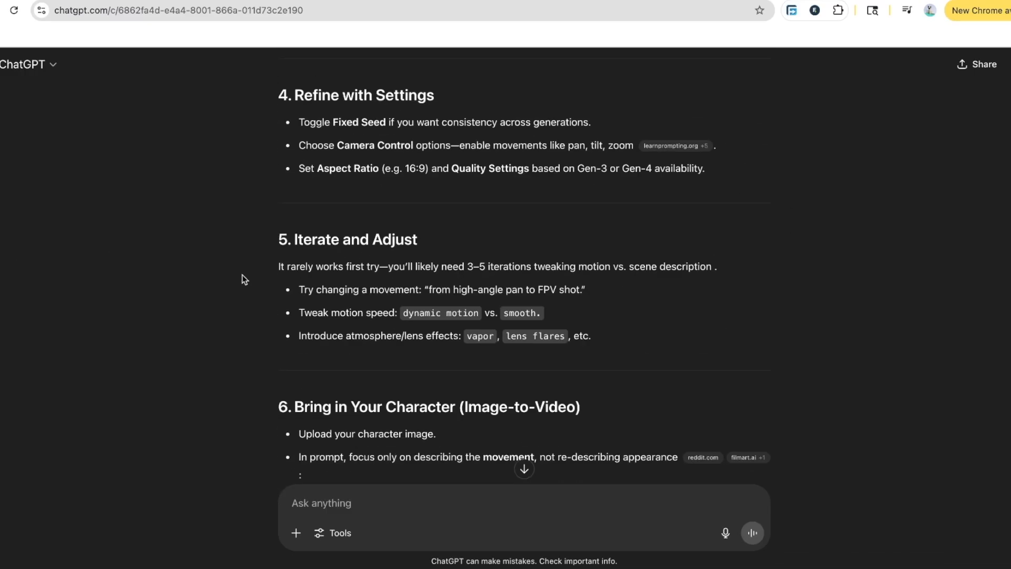
scroll(244, 278, down, 4)
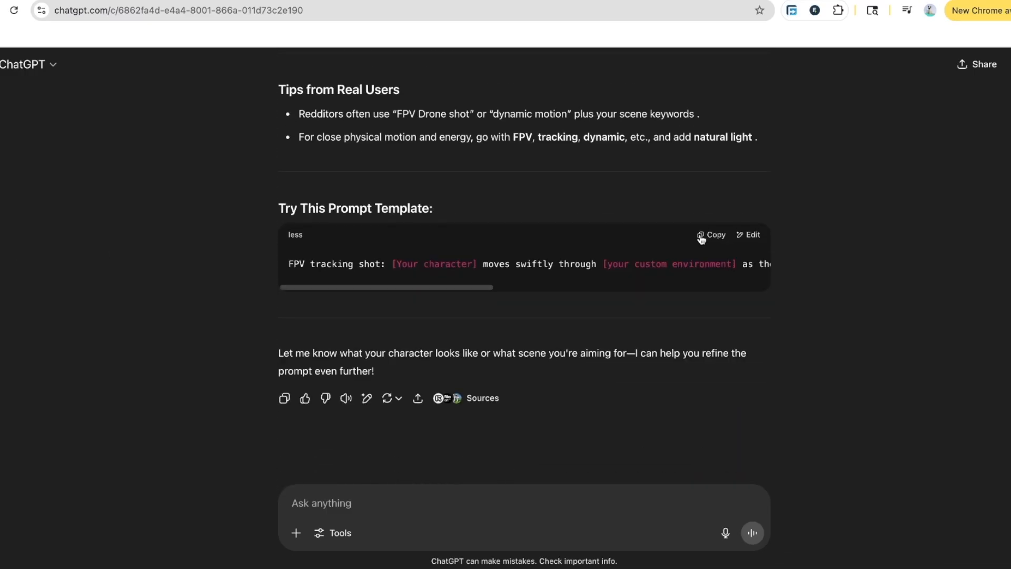
Copy the FPV tracking shot prompt template from the end of the answer and paste it into the message box.
click(701, 239)
right_click(342, 498)
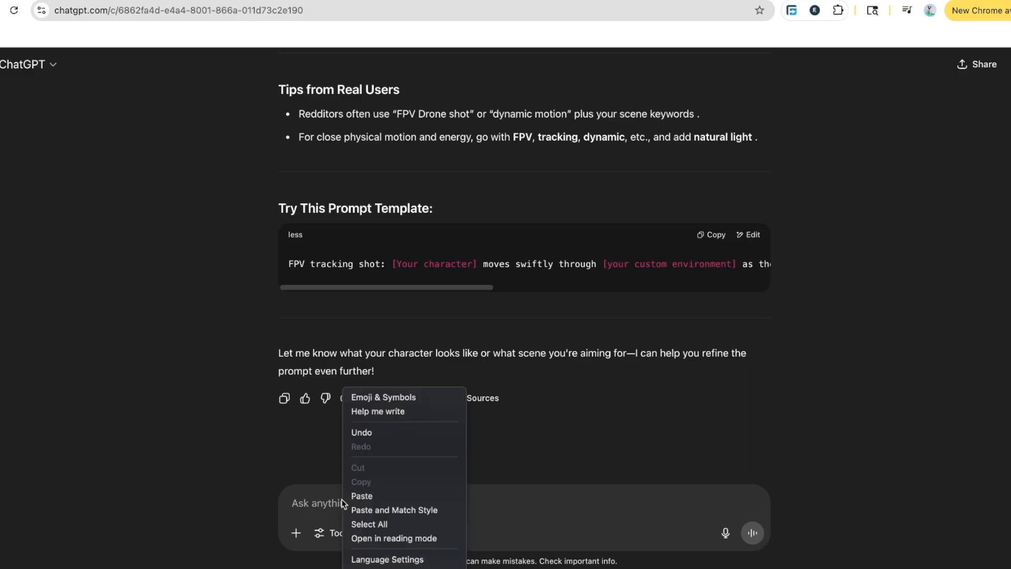
click(727, 187)
key(ctrl+v)
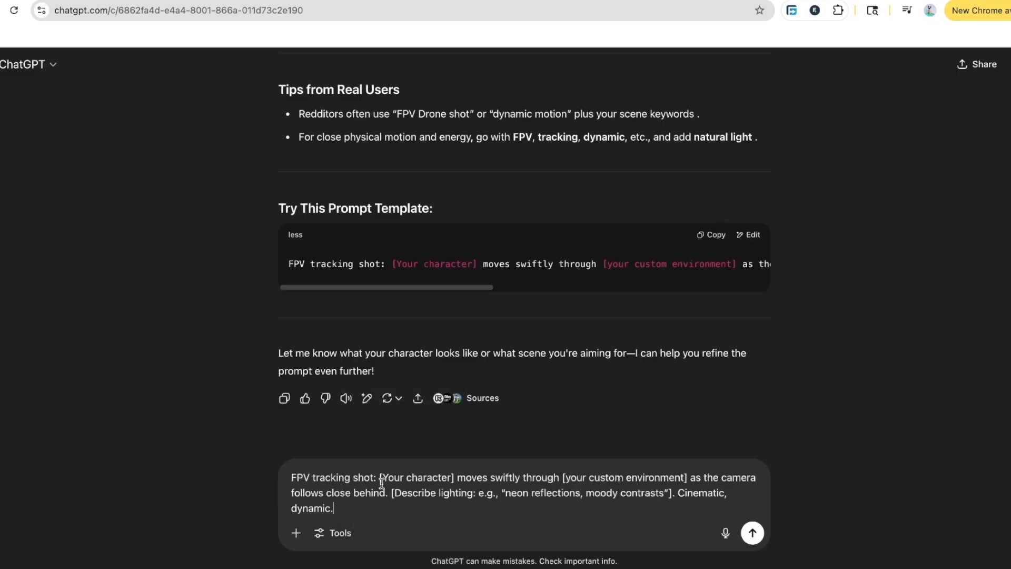
Replace the template's character placeholder with "a robotic woman" and its environment placeholder with "a futuristic city".
drag(380, 477, 450, 475)
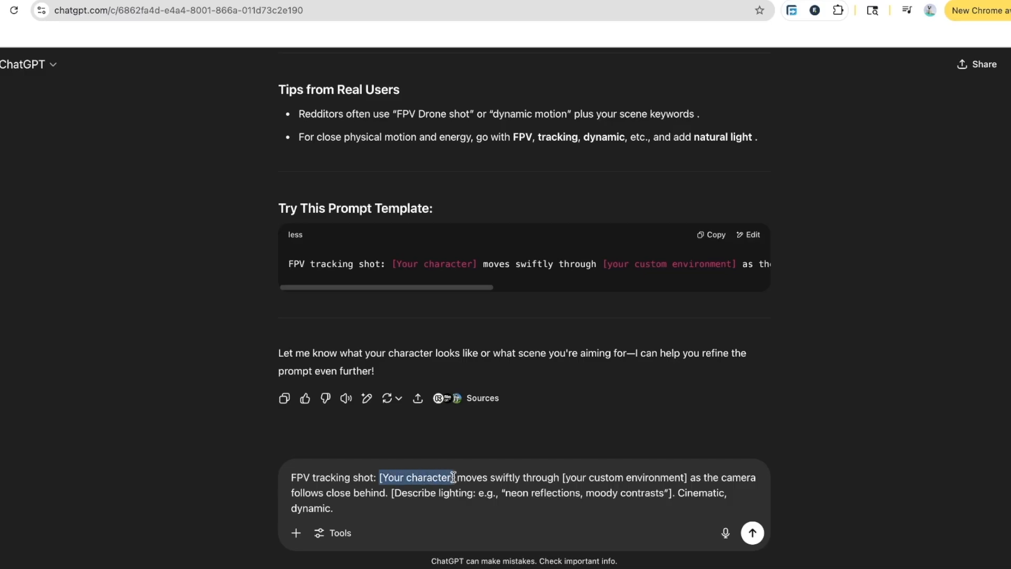
key(BackSpace)
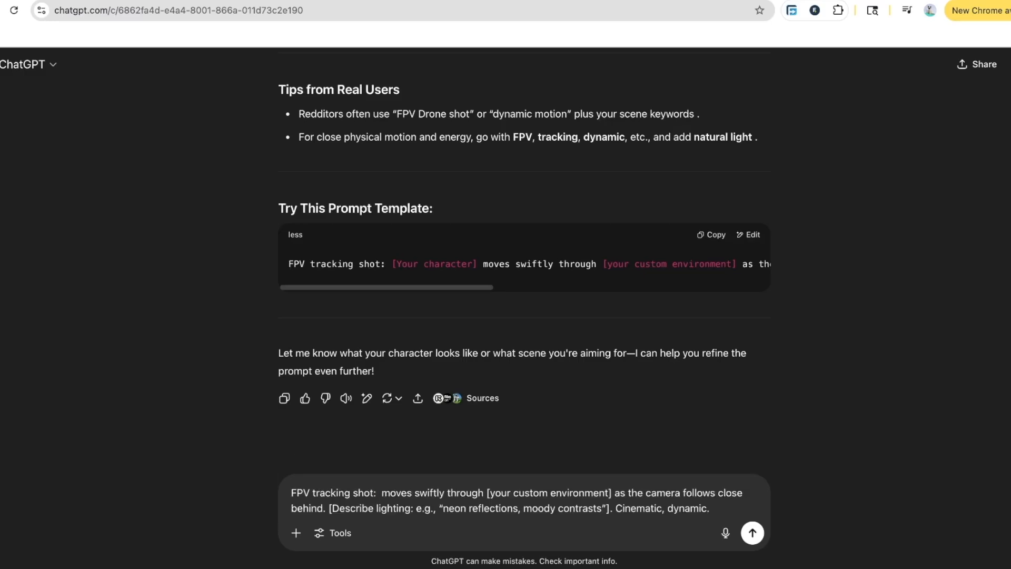
text(a robo)
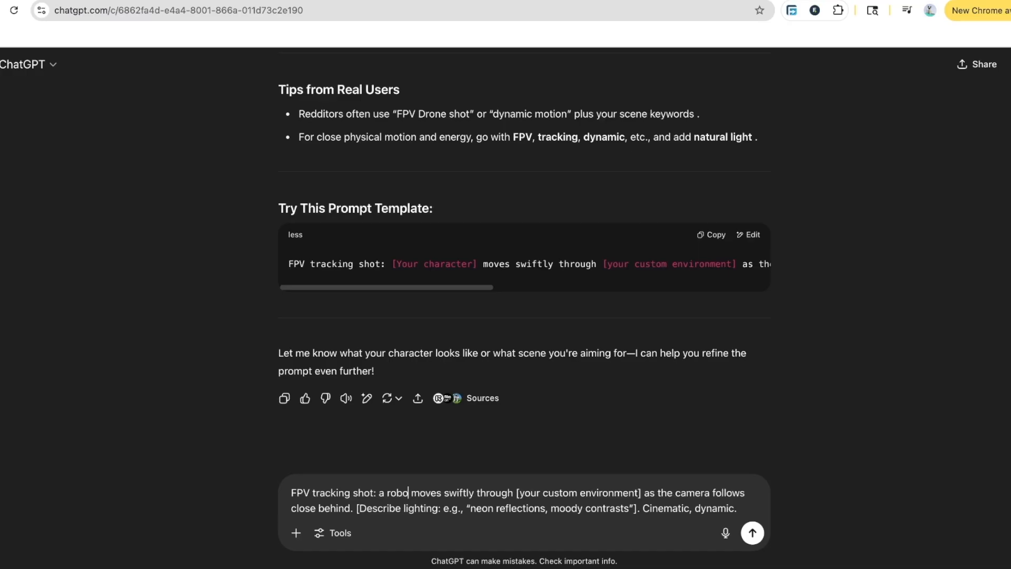
text(tic woman)
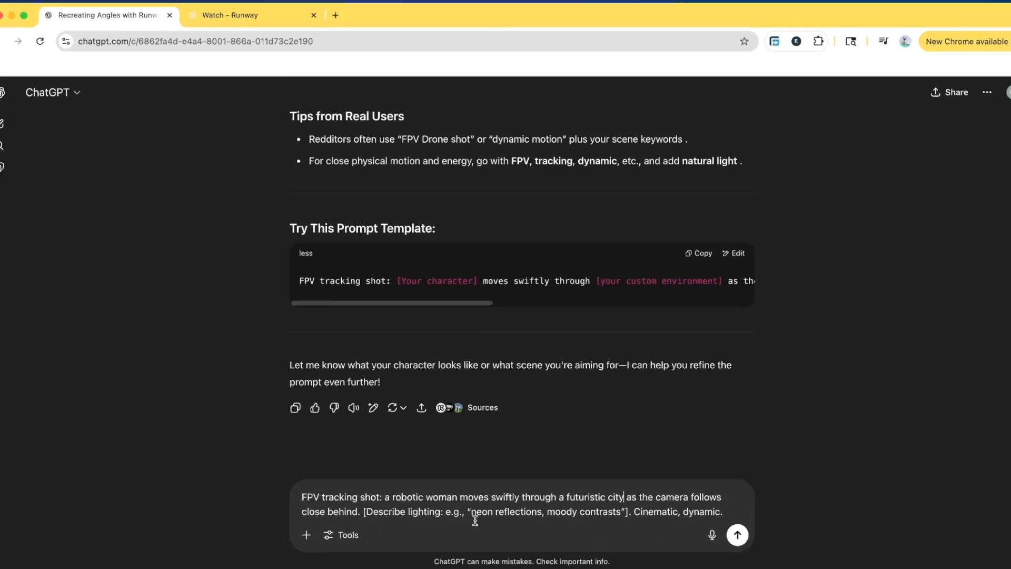
Replace the bracketed lighting placeholder with "illuminate the scene with neon reflections, and fog amongst the people passing by".
drag(472, 513, 372, 511)
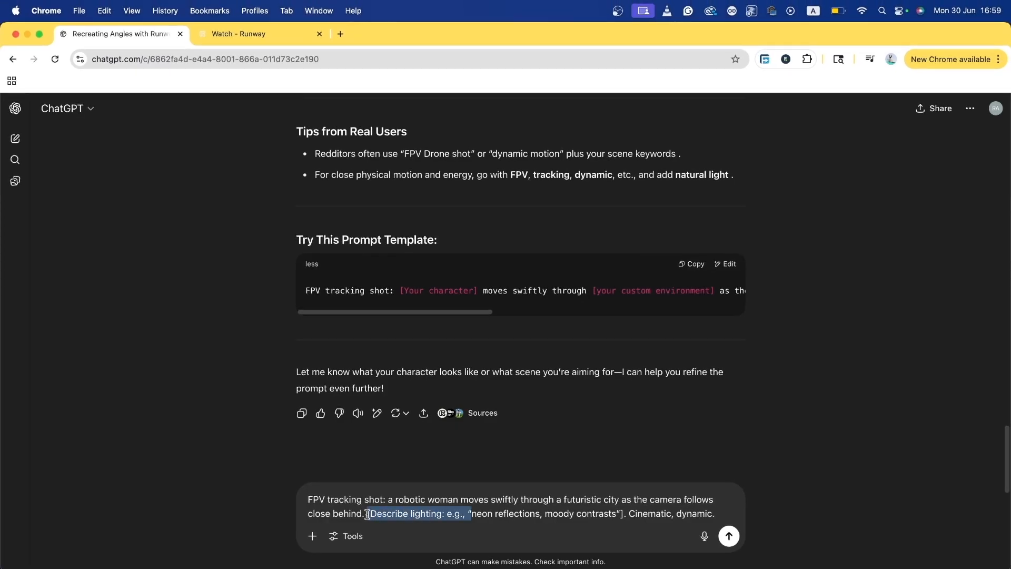
text(illuminate)
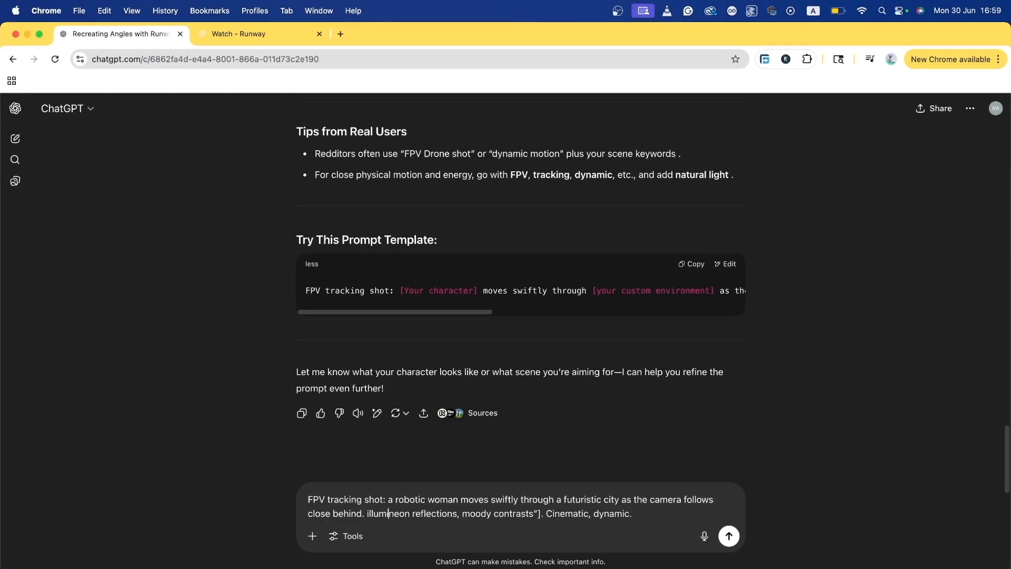
text( the scene with)
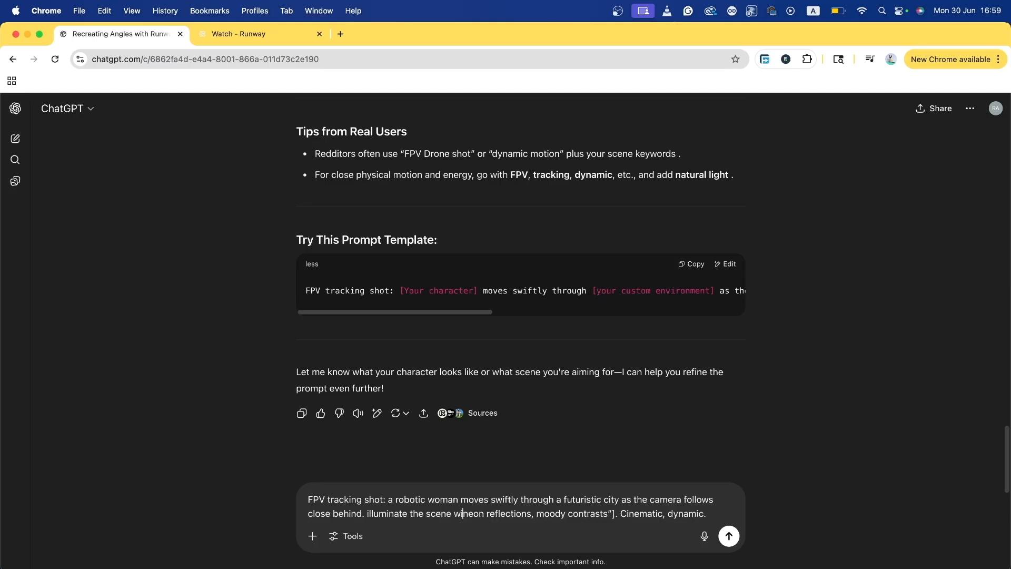
click(626, 513)
key(BackSpace)
key(BackSpace)
key(BackSpace)
key(BackSpace)
key(BackSpace)
key(BackSpace)
key(BackSpace)
key(BackSpace)
key(BackSpace)
key(BackSpace)
key(BackSpace)
key(BackSpace)
key(BackSpace)
key(BackSpace)
key(BackSpace)
key(BackSpace)
key(BackSpace)
text(and fog amongst the people pas)
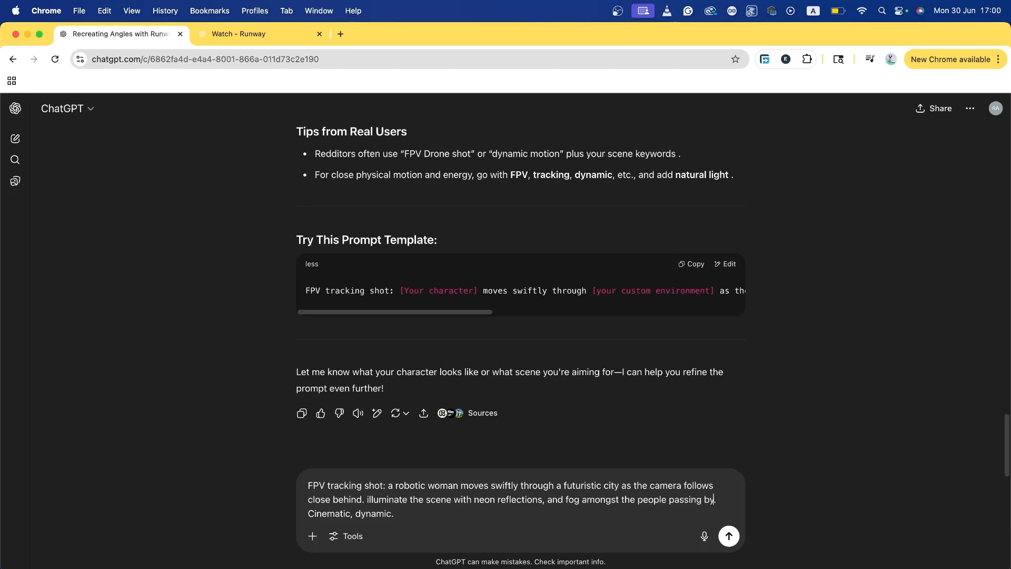
Reword the prompt's setting as "the futuristic Tokyo city" and add "dramatic" to the closing style words.
key(BackSpace)
click(613, 485)
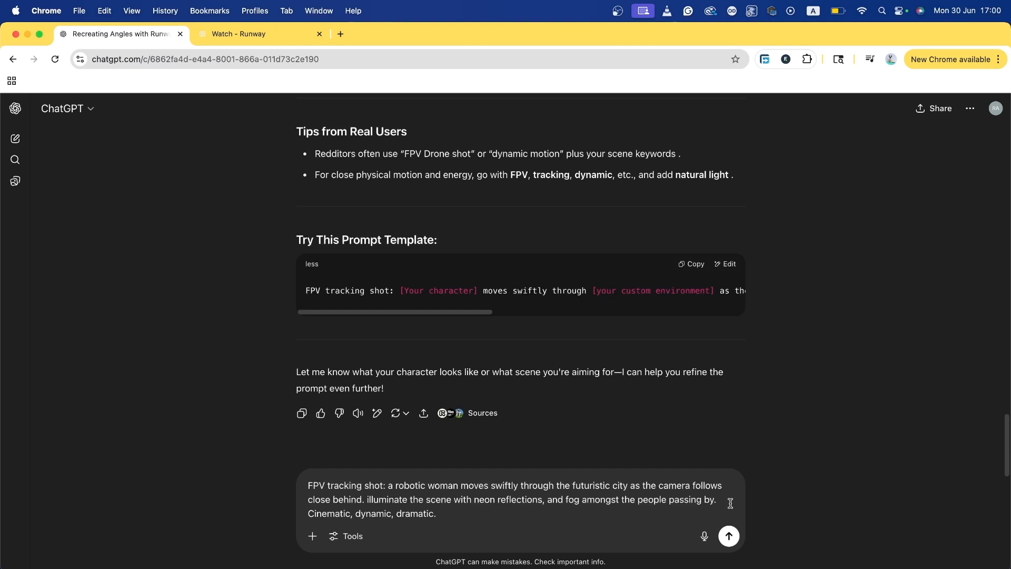
text(Tokyo )
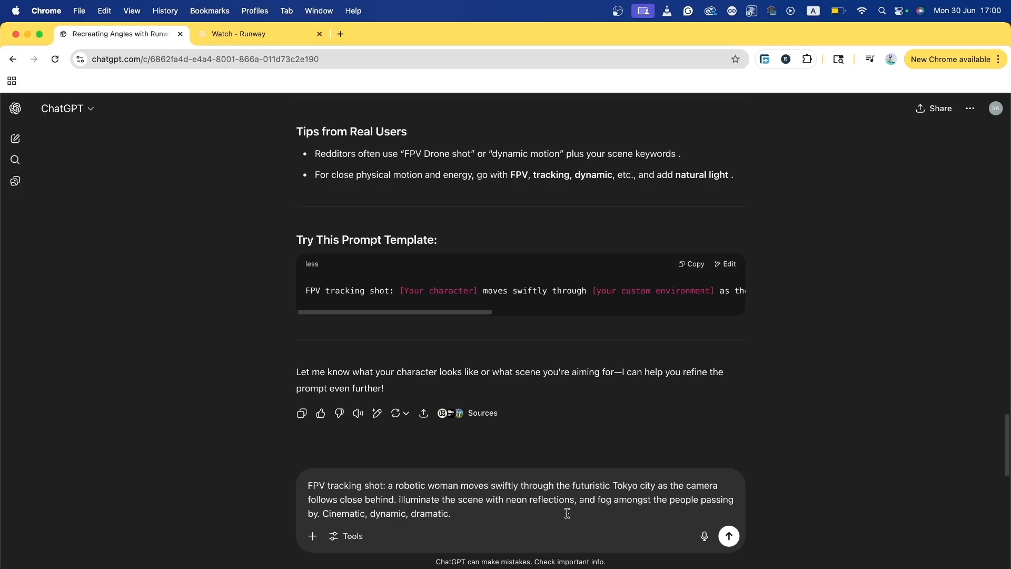
Extend the lighting sentence with "from the building signs" after the neon reflections and "have fog spread out" amongst the people.
text( from the bu)
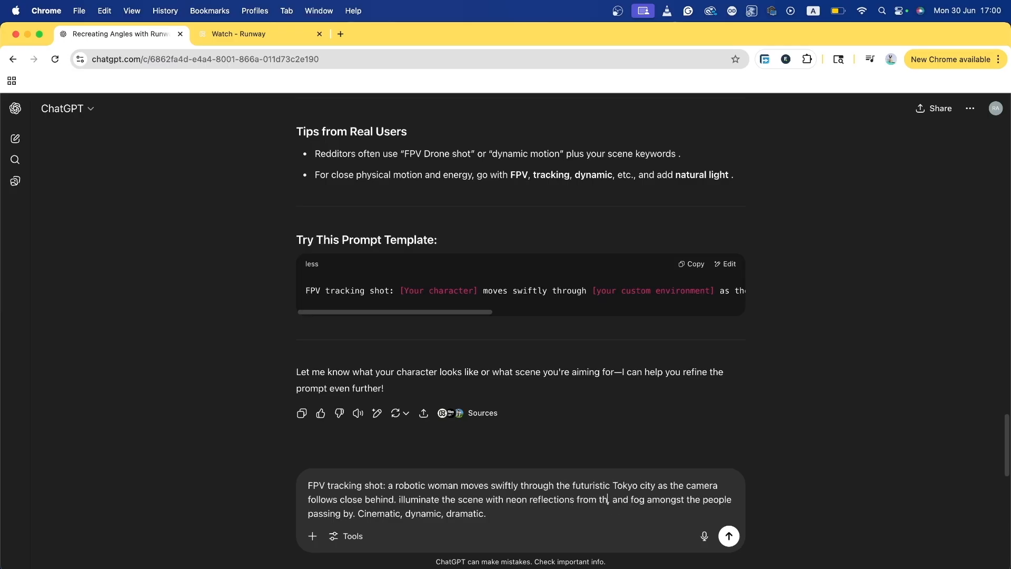
text(ilding signs)
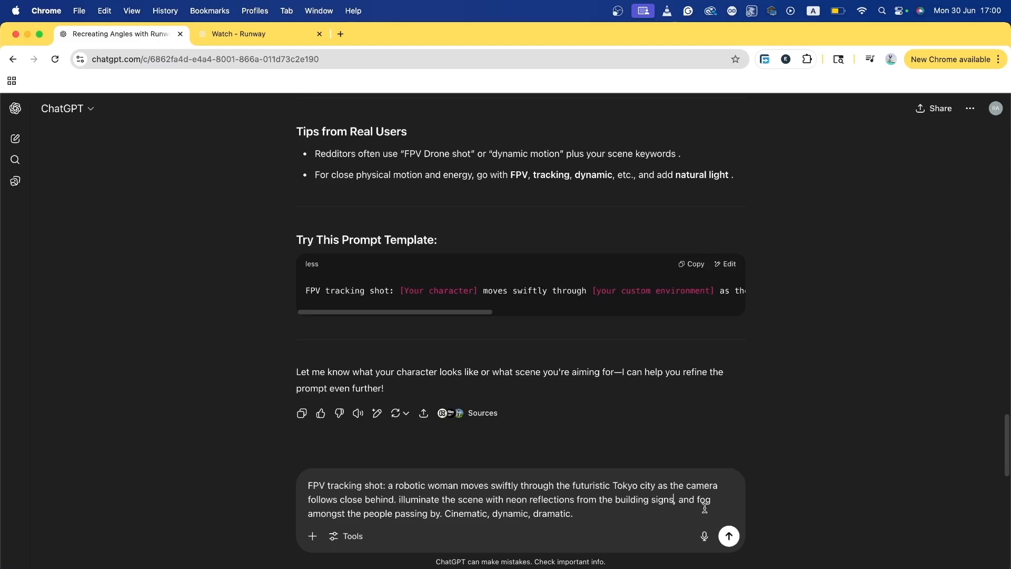
text(ave )
text(spread out)
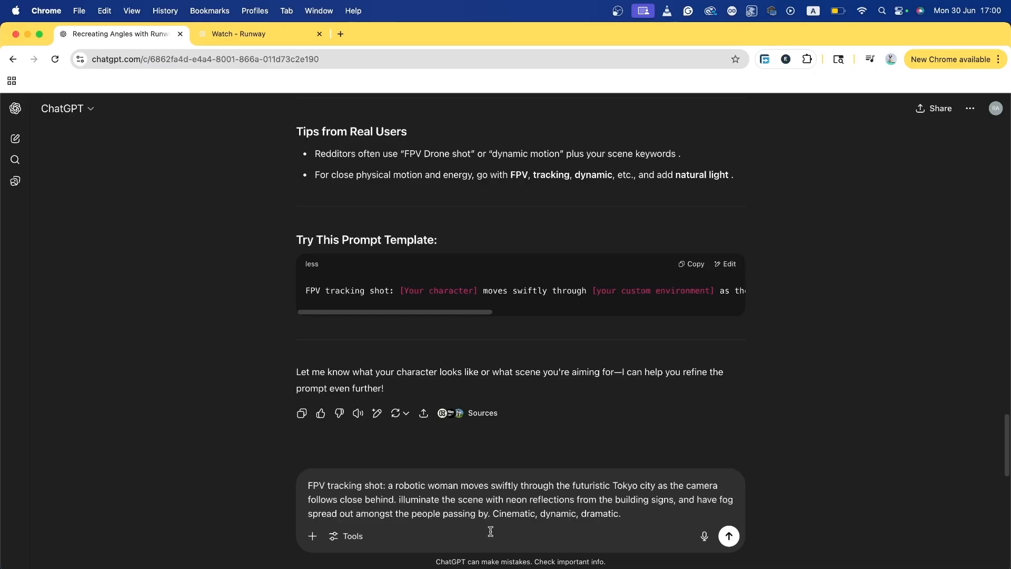
Copy the finished prompt, switch to Runway and open image generation from its dashboard.
key(super+a)
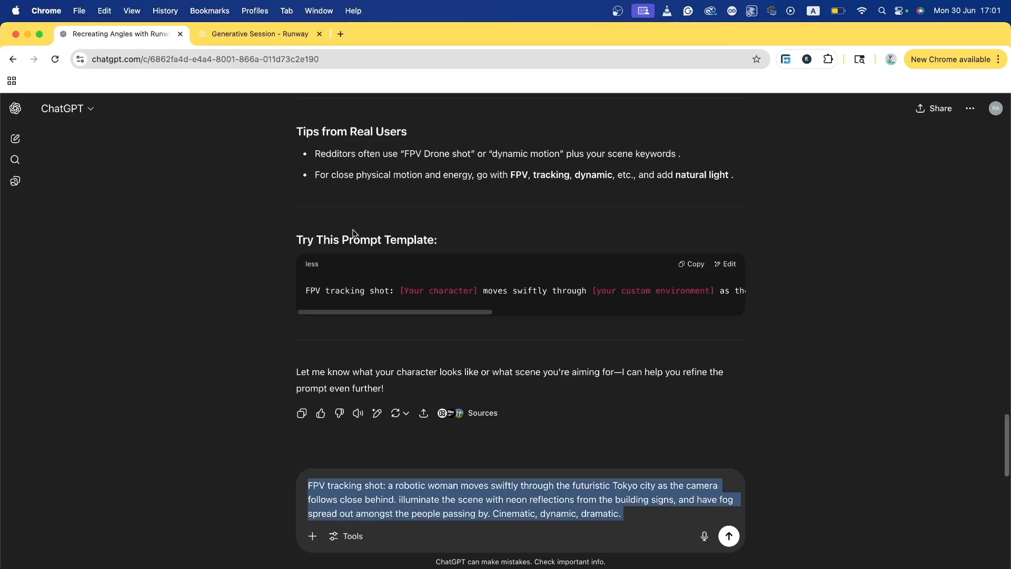
click(471, 503)
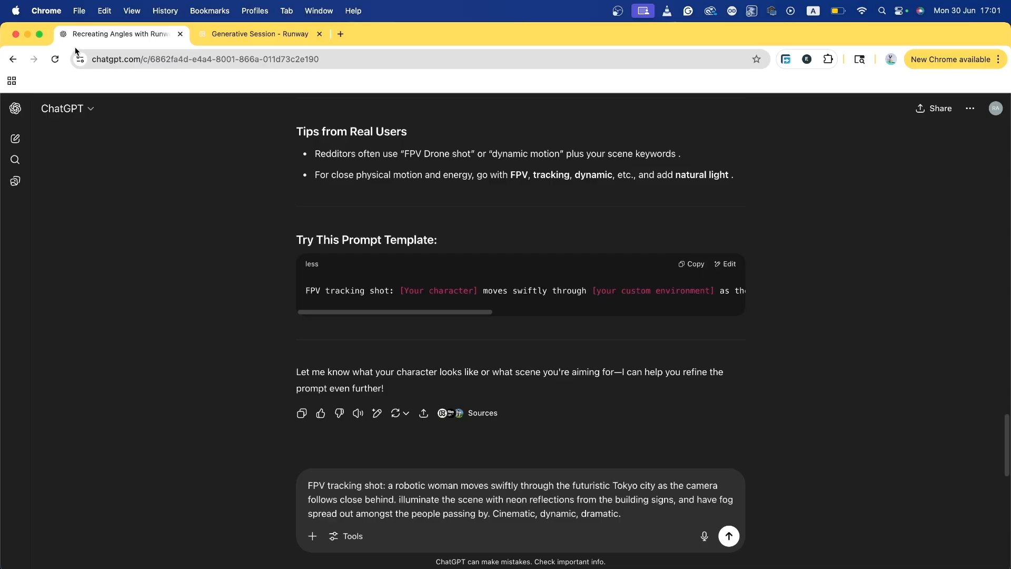
click(258, 34)
click(16, 110)
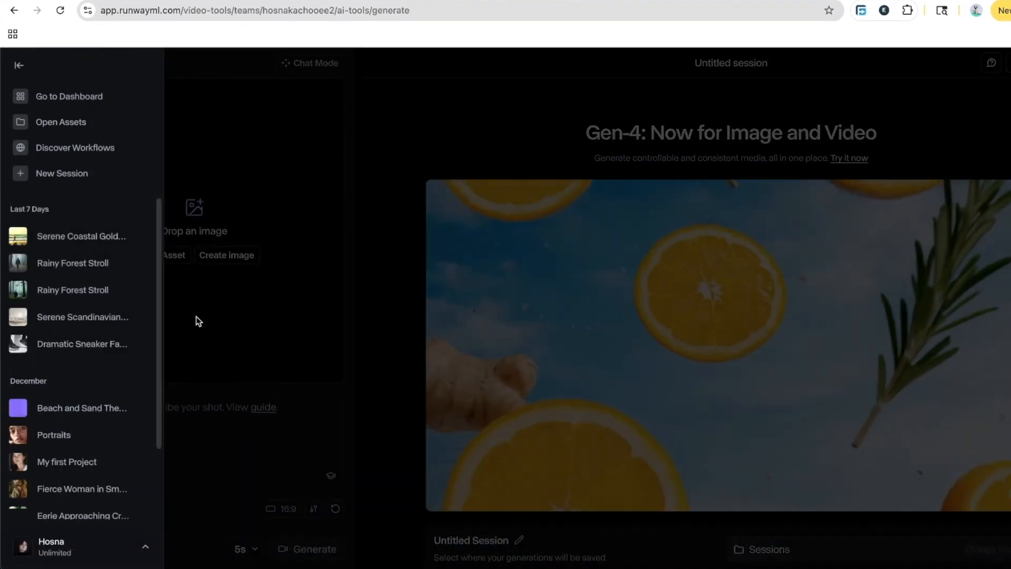
click(58, 95)
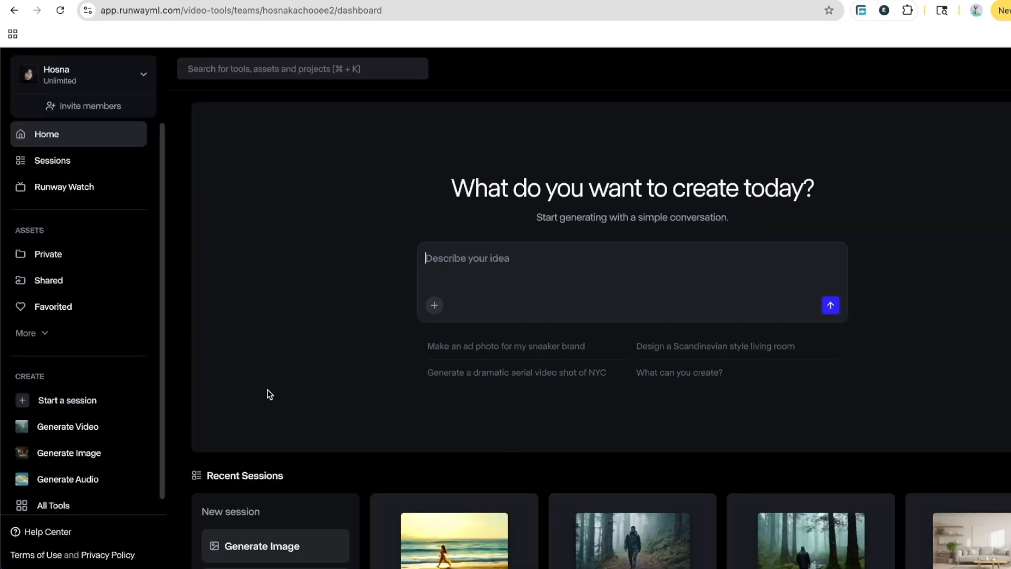
click(87, 452)
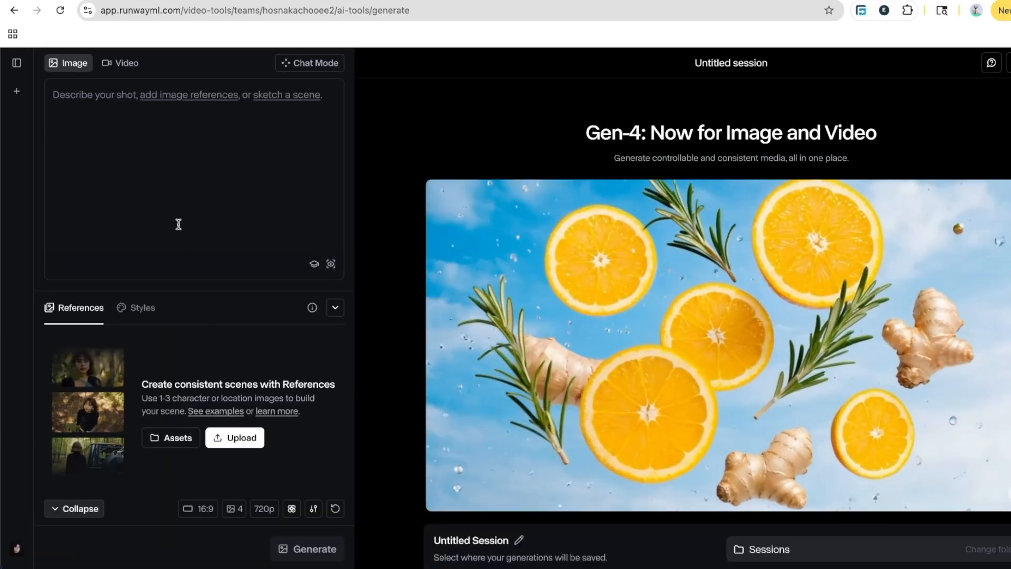
Enter the image prompt "robotic woman with short straight hair and green eyes looking sideways at the camera in a dramatic way".
click(106, 135)
text(robot)
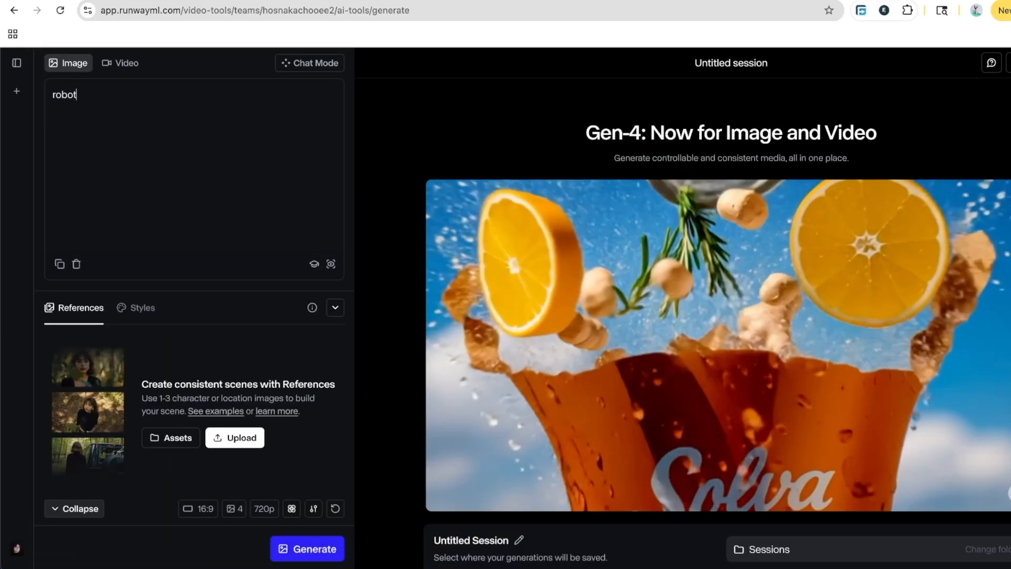
text(ic woman)
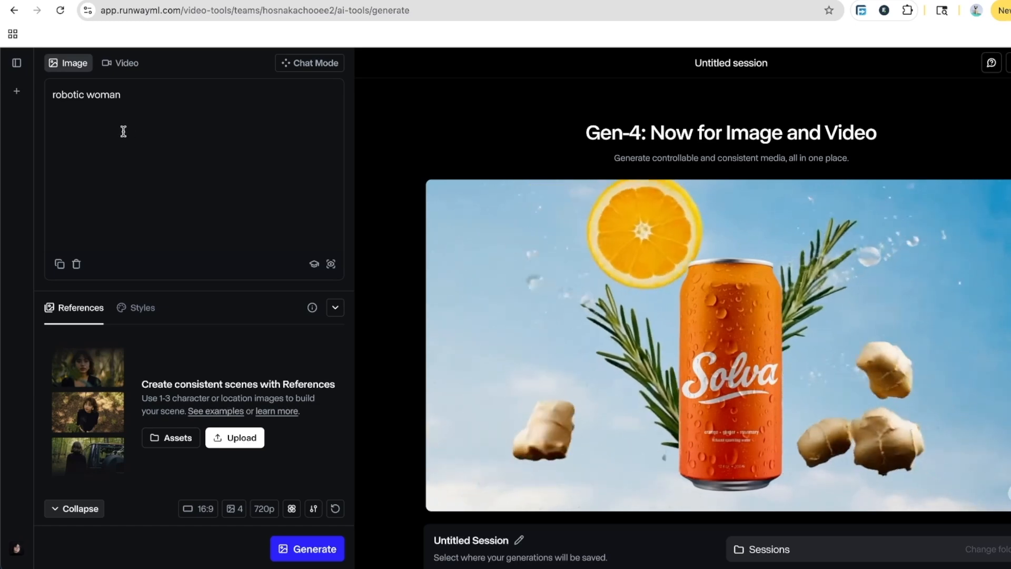
text(with )
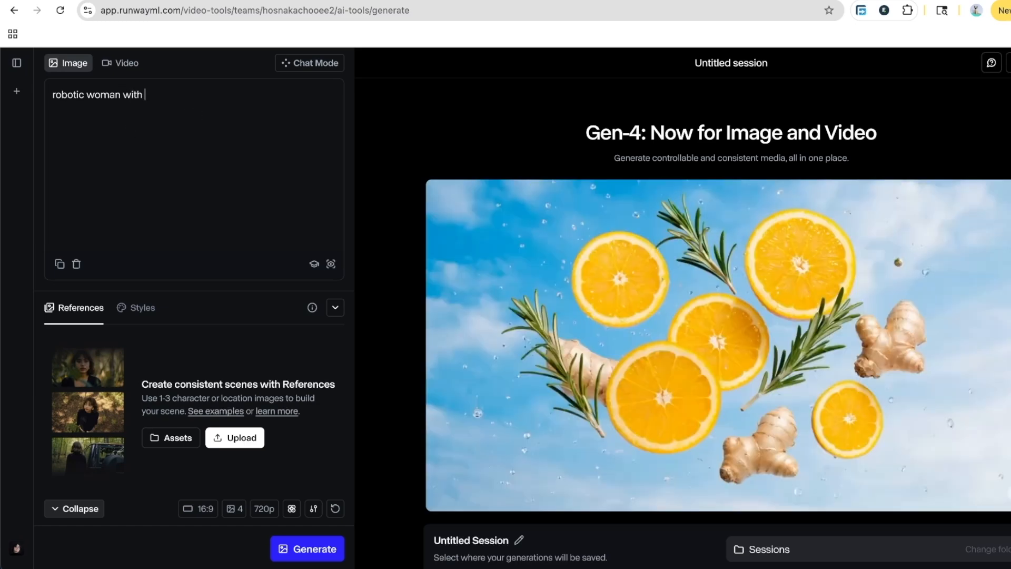
text(short ha)
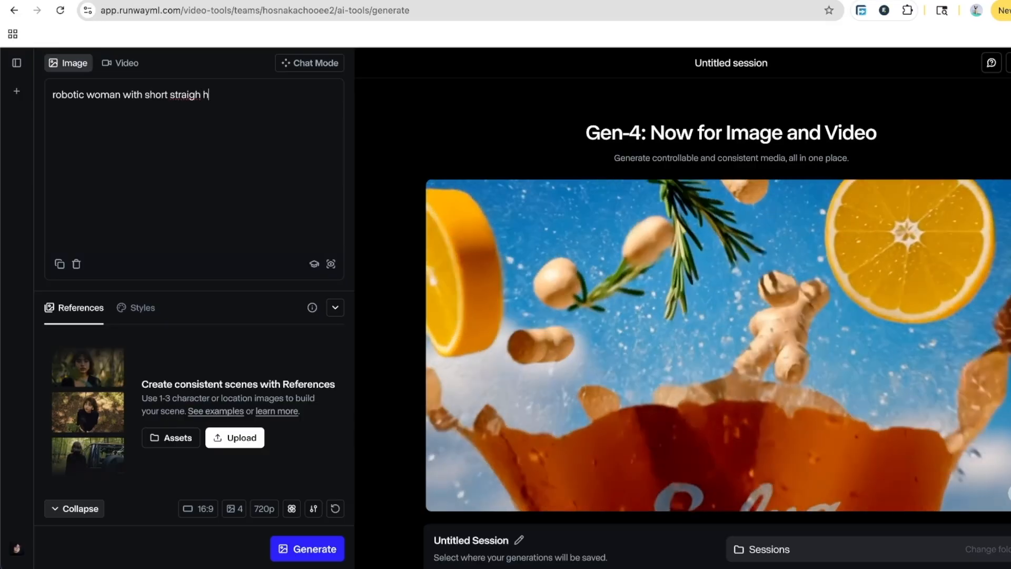
text( hair and )
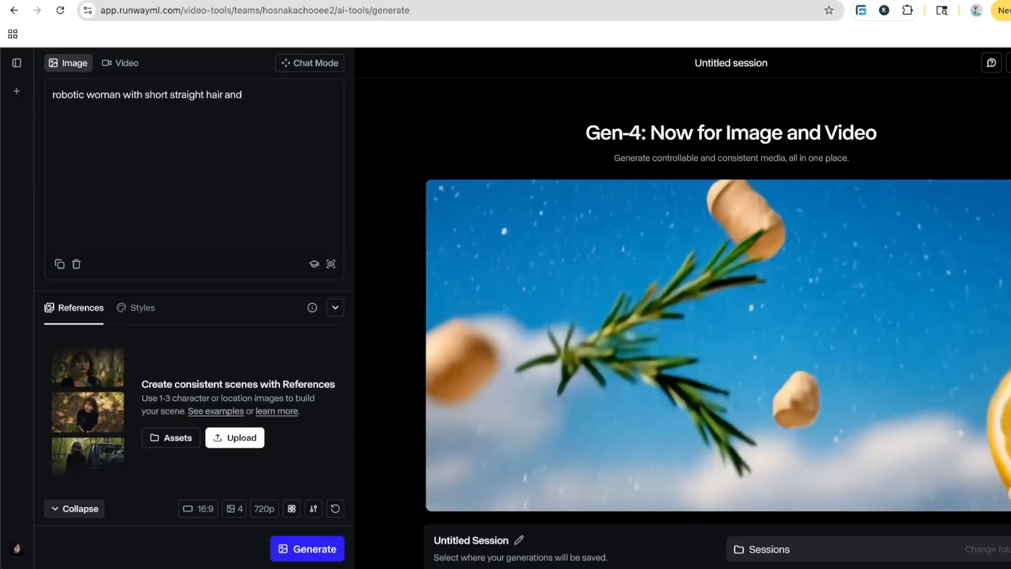
text(green eyes look)
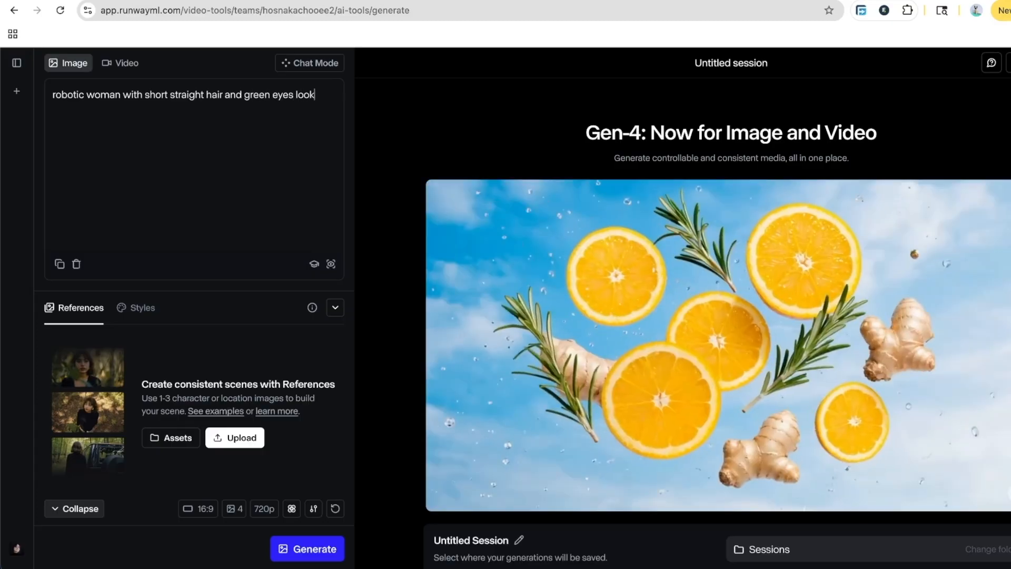
text(ing sidew)
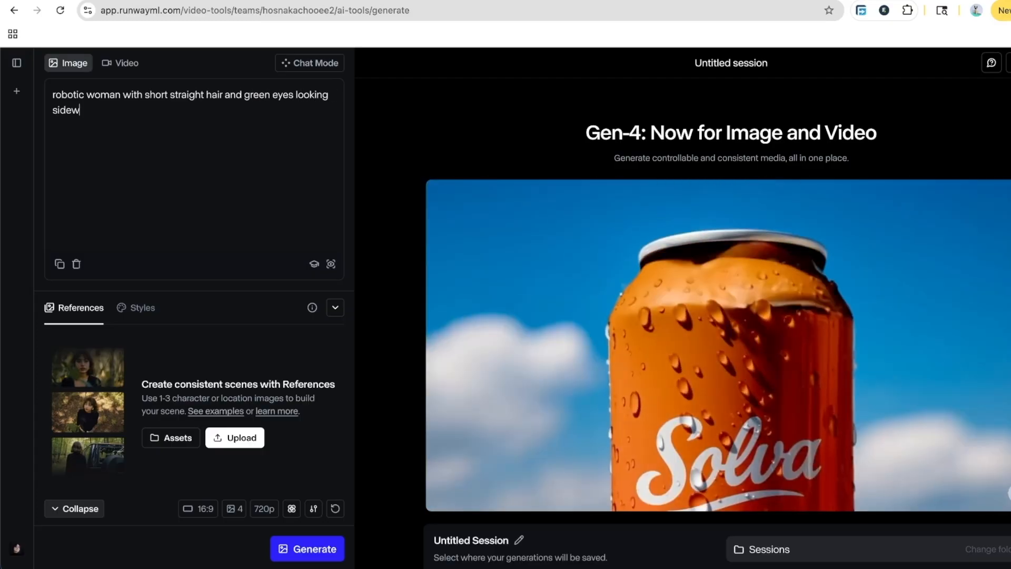
text(ays at the camera in a d)
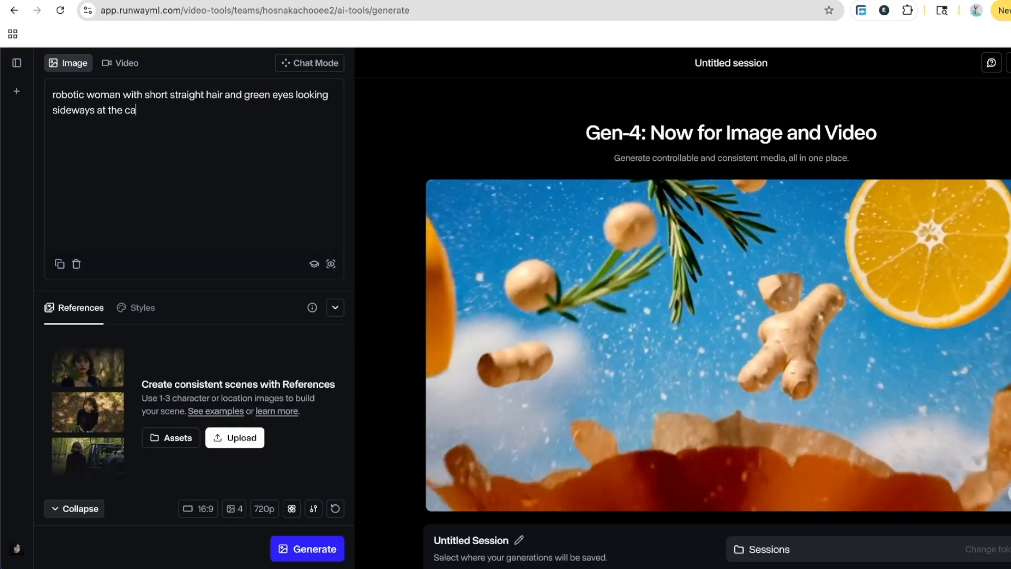
text(ramatic way)
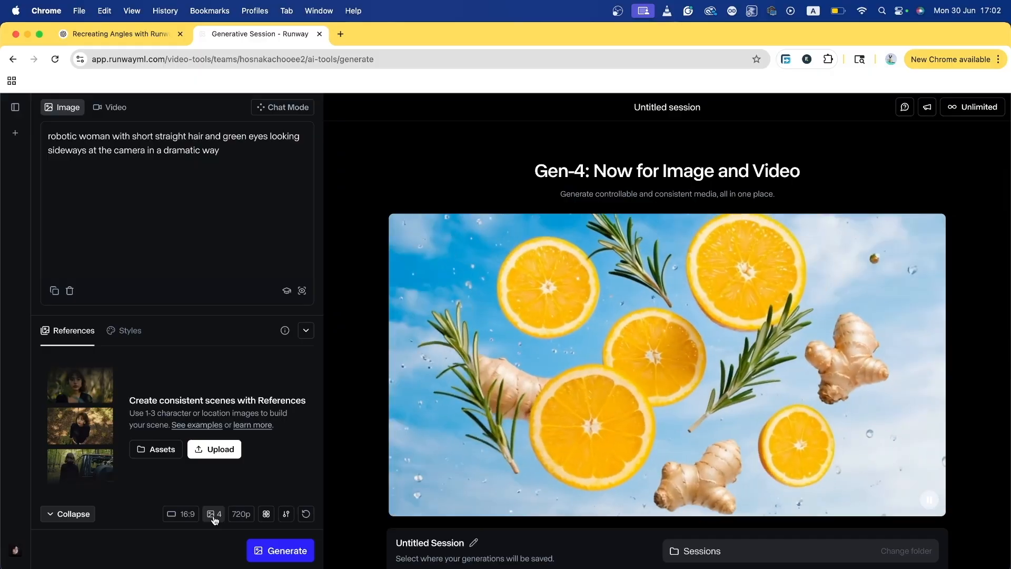
Set the resolution to 1080p and the aesthetic range to 4, and generate the images.
click(241, 514)
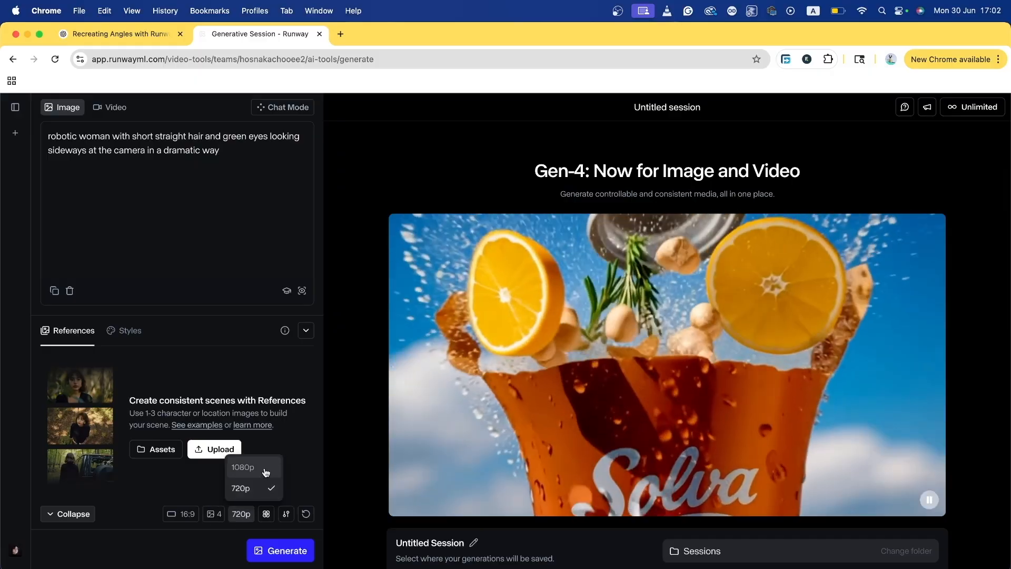
click(243, 468)
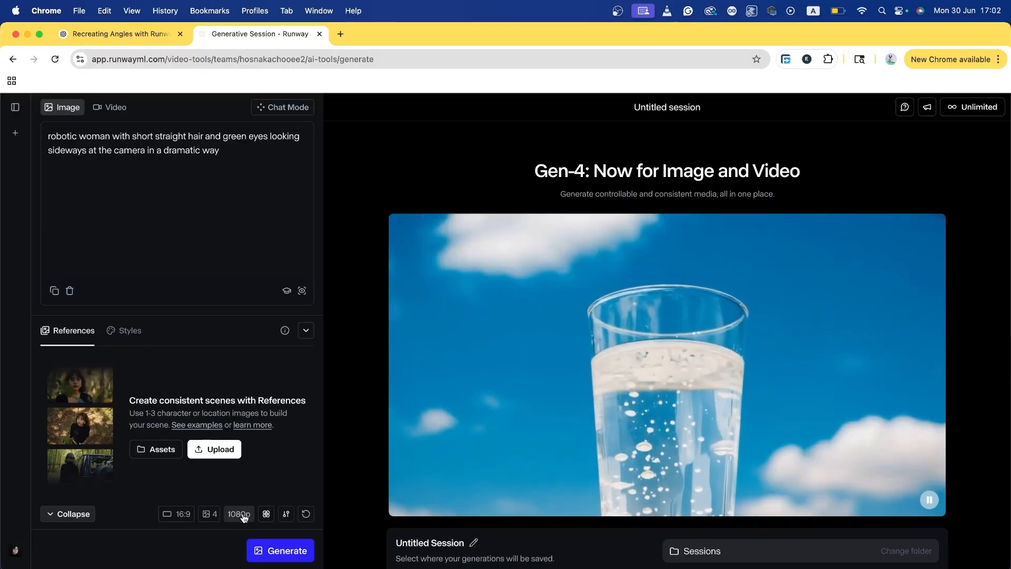
click(266, 514)
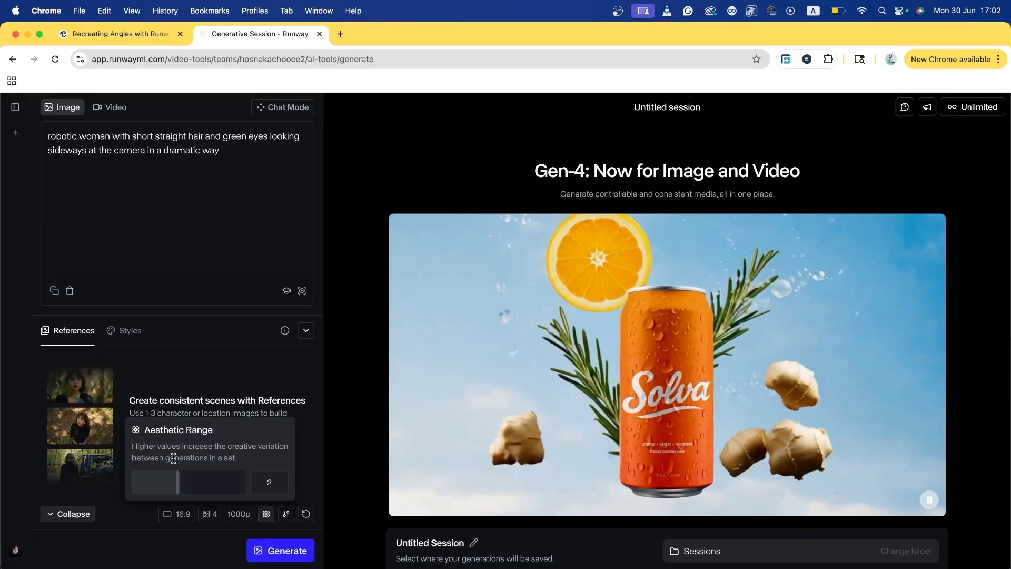
drag(185, 487, 222, 488)
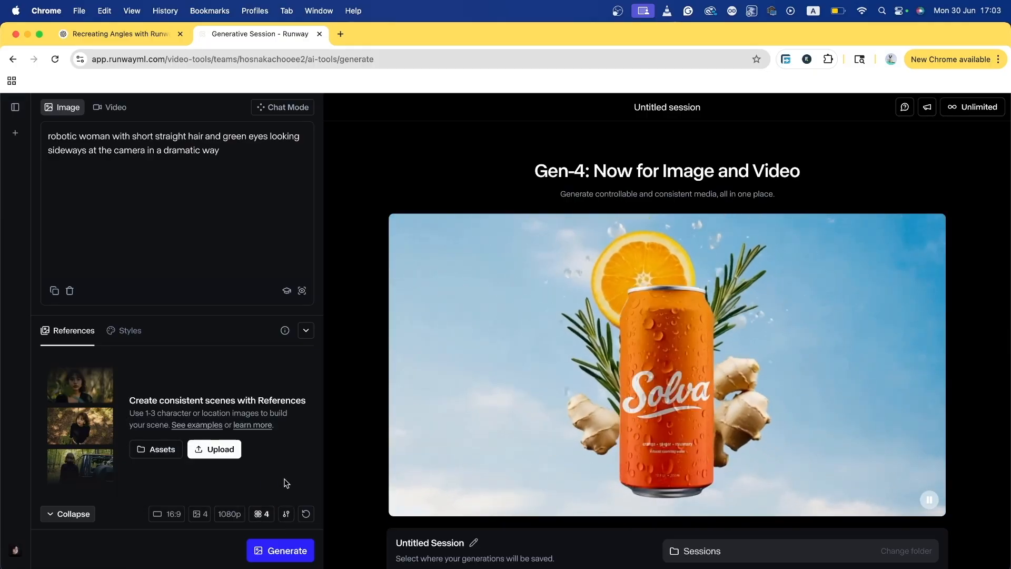
mouse_move(303, 505)
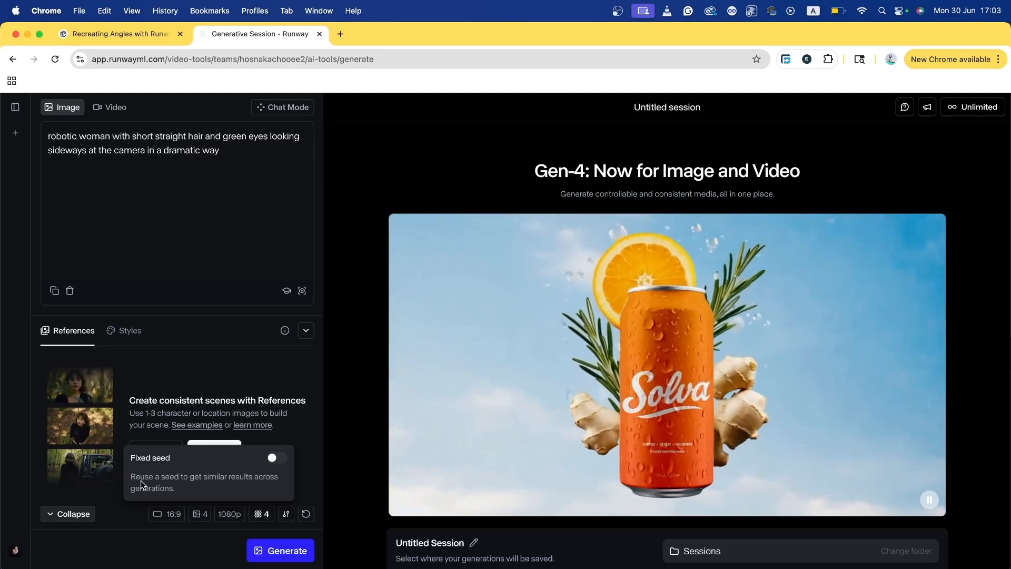
click(280, 550)
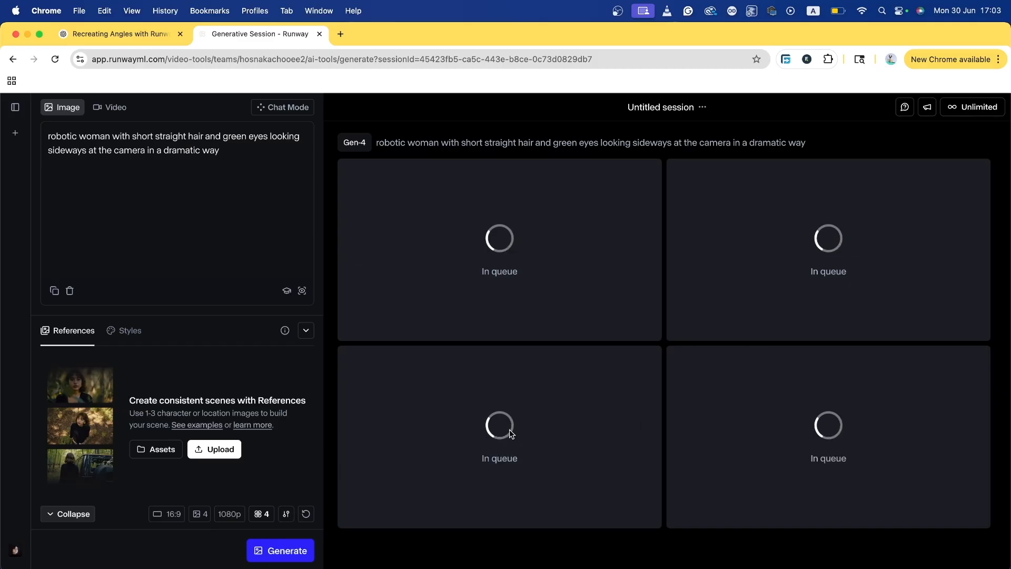
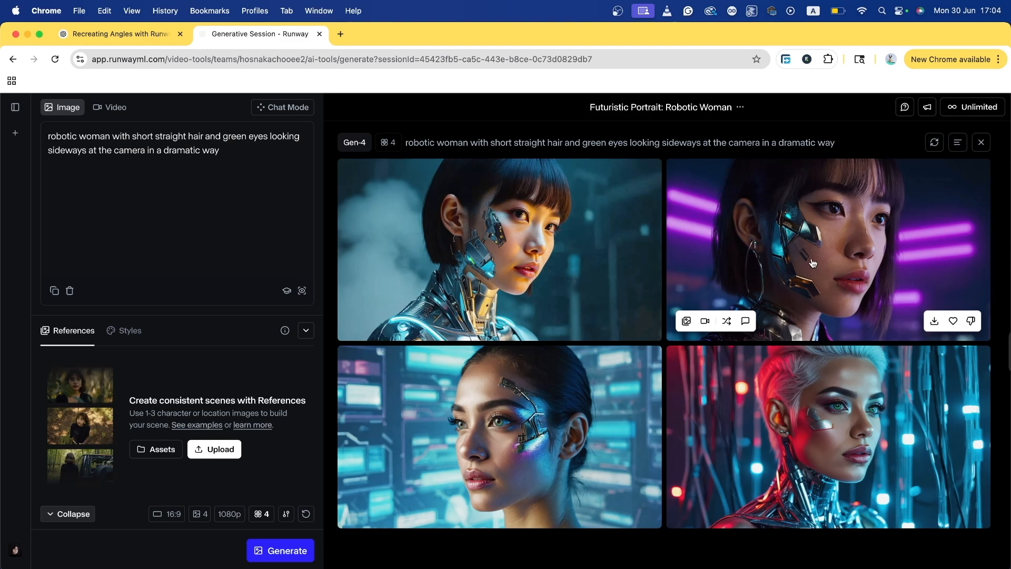
Generate variations of the short-haired robotic woman portrait with the purple neon background and go to the new set.
click(729, 321)
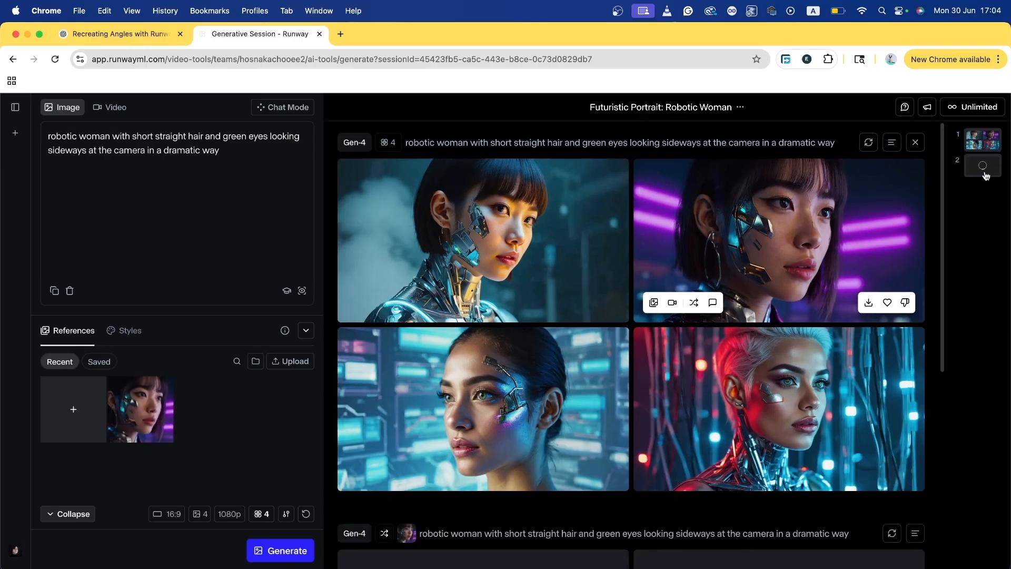
click(986, 174)
mouse_move(162, 398)
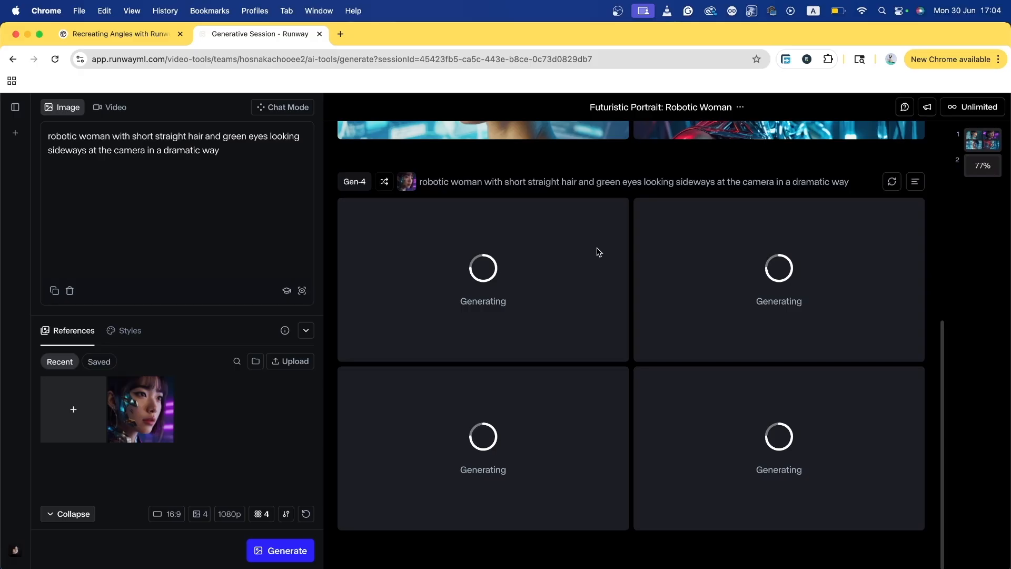
scroll(599, 252, up, 5)
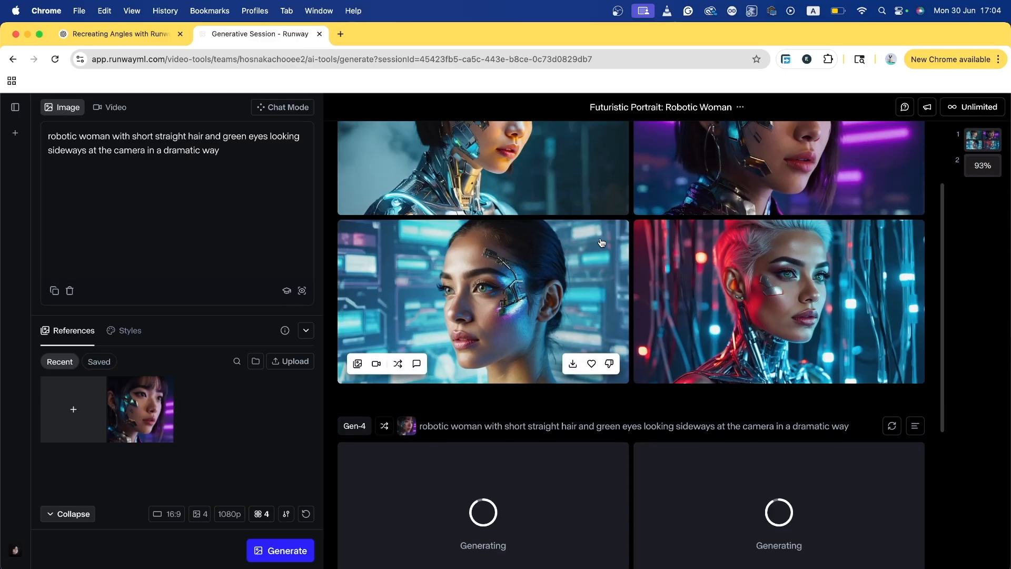
Open the fourth variation, the woman with bangs in front of purple building signs, and download it.
scroll(599, 242, down, 5)
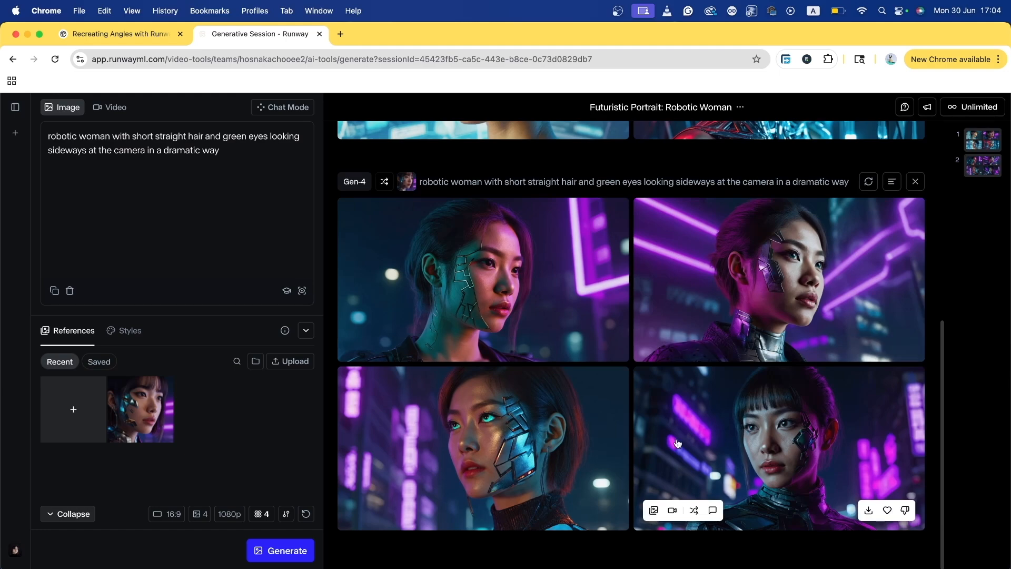
click(795, 455)
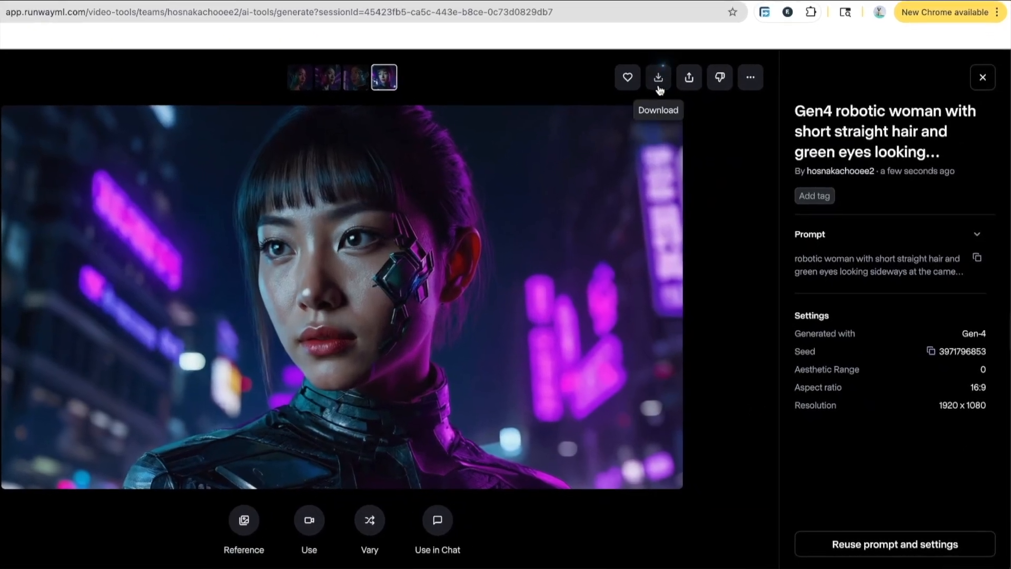
click(689, 126)
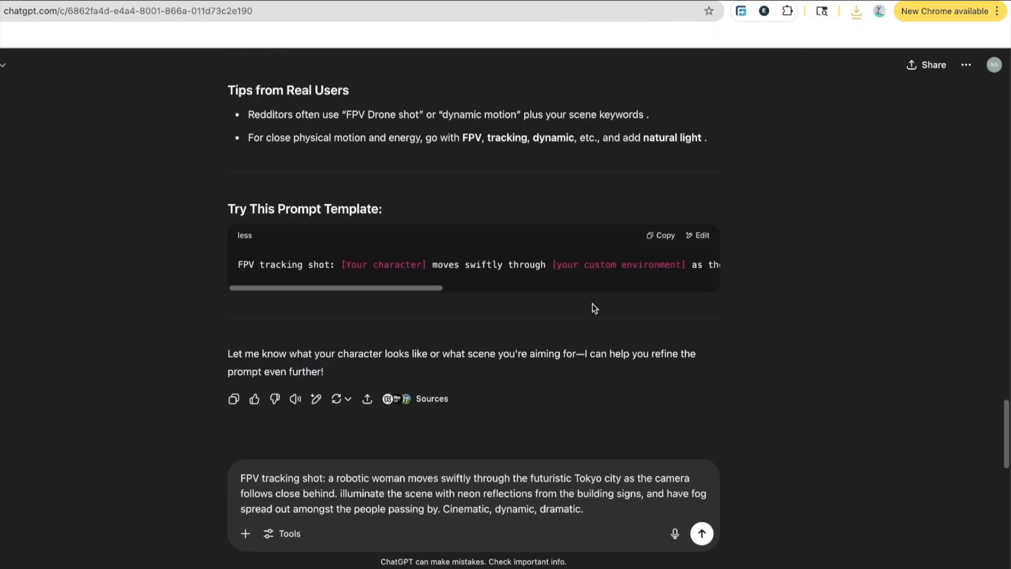
In ChatGPT, prefix the drafted FPV tracking-shot prompt with an instruction starting "save this for later" and send it.
click(655, 512)
click(244, 478)
text(save this for later, don't do any)
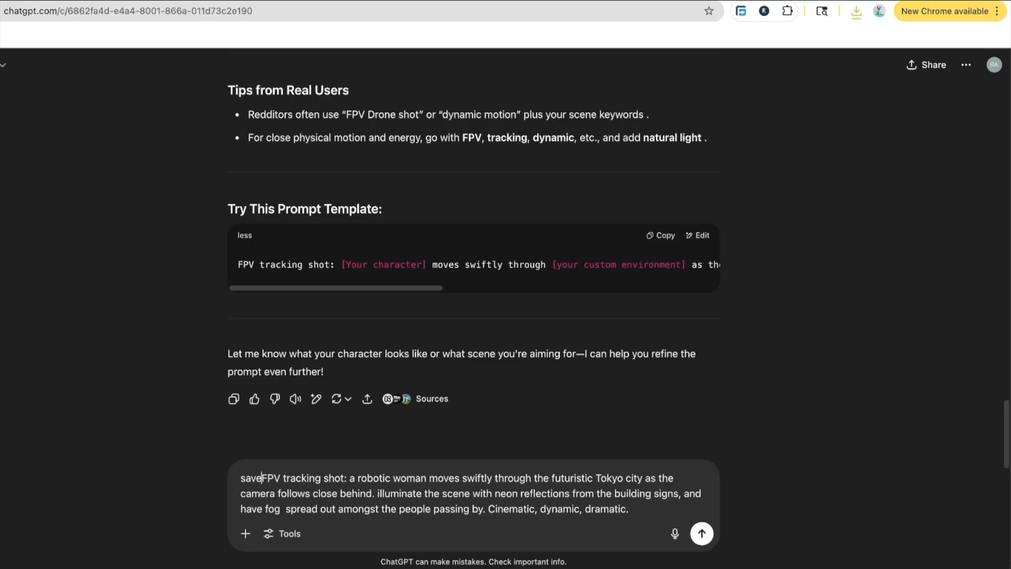
key(Return)
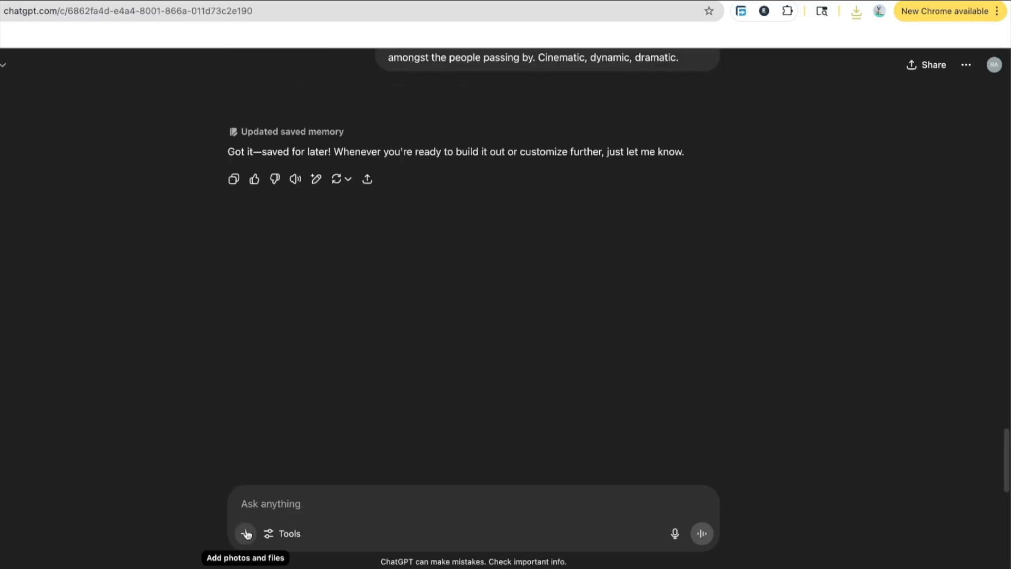
Attach the downloaded portrait and ask to "formulate a scene that i can build with Runway AI", with this subject running away from the camera.
click(245, 539)
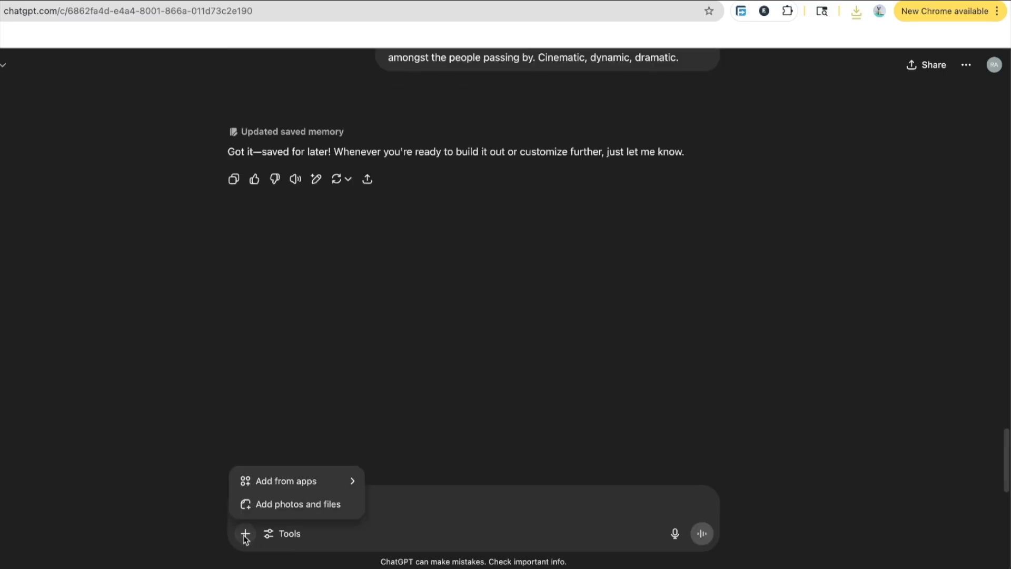
click(282, 504)
text(formulate a scene that )
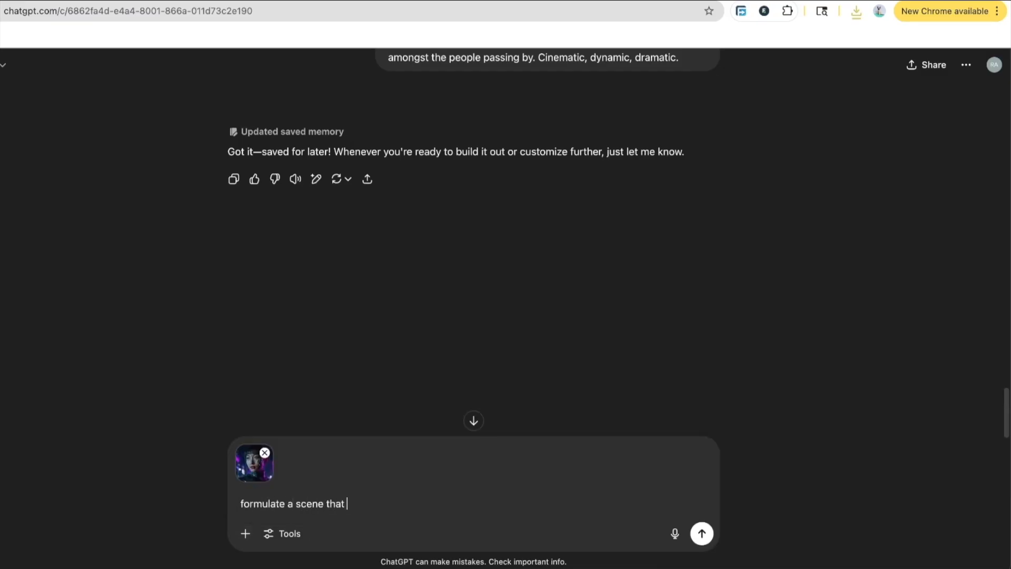
text(i can build with Runway AI. I want to have this subject )
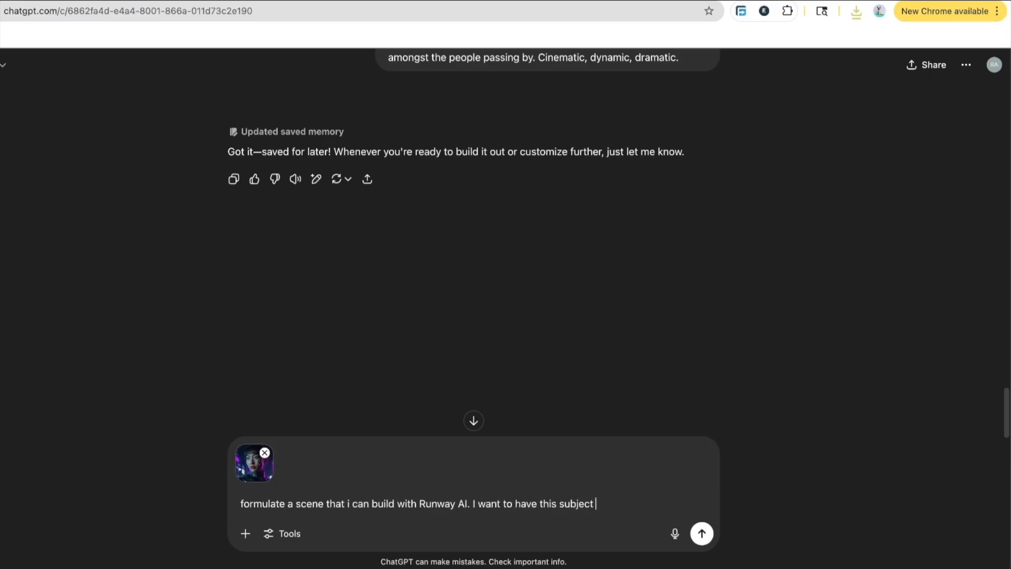
text(run away from the )
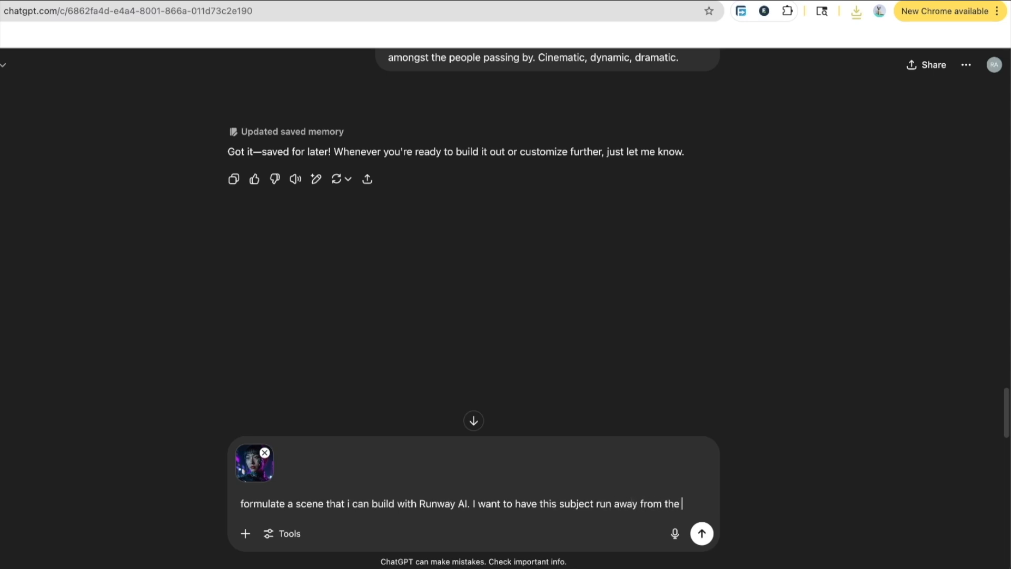
text(camera in a dr)
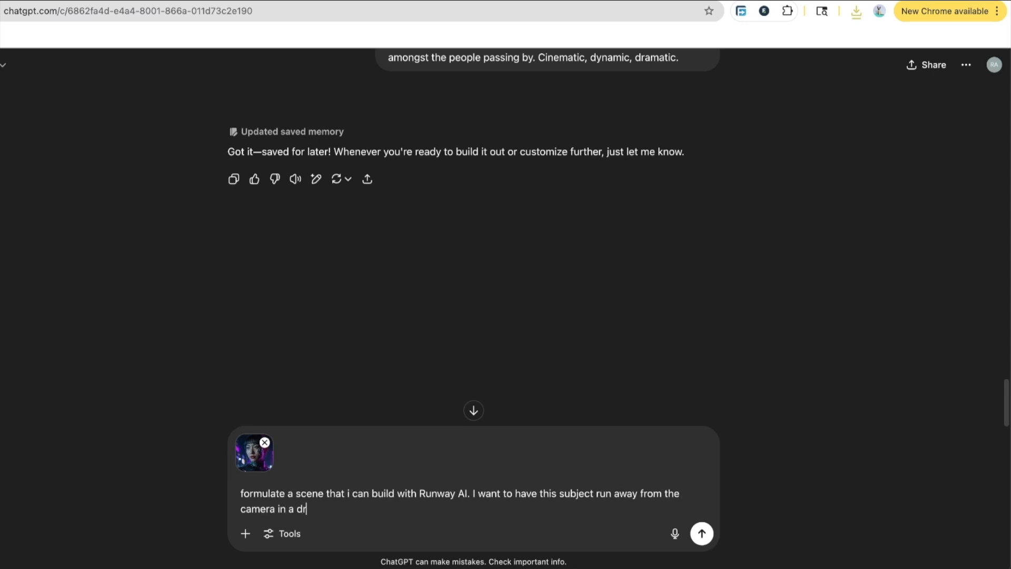
Complete the request with her being chased by enemies, ask for "some prompt ideas and a template for me to customize", and send it.
text(amatic way as though she was being chased by enemies. Give me some prompt ide)
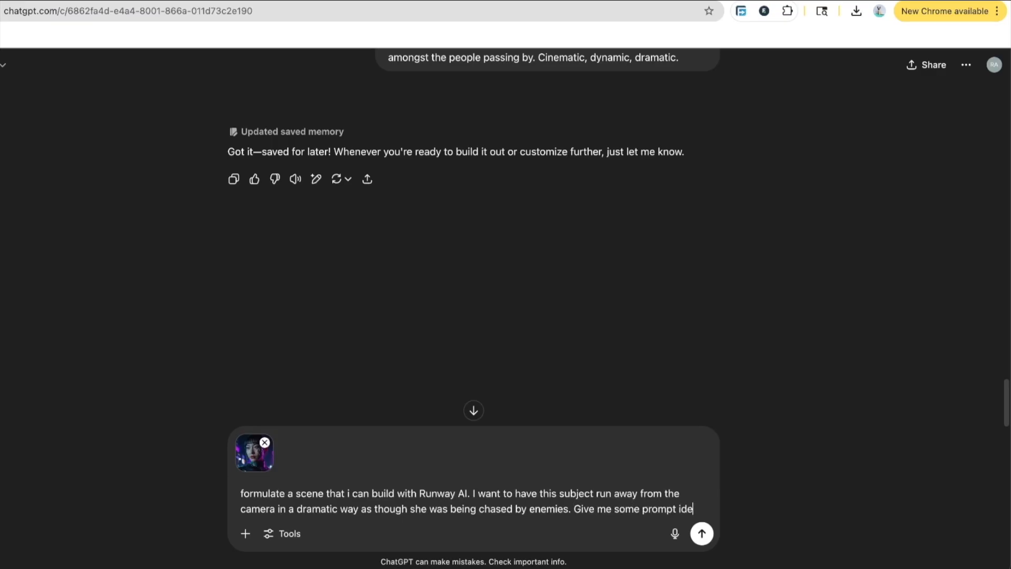
text(as and )
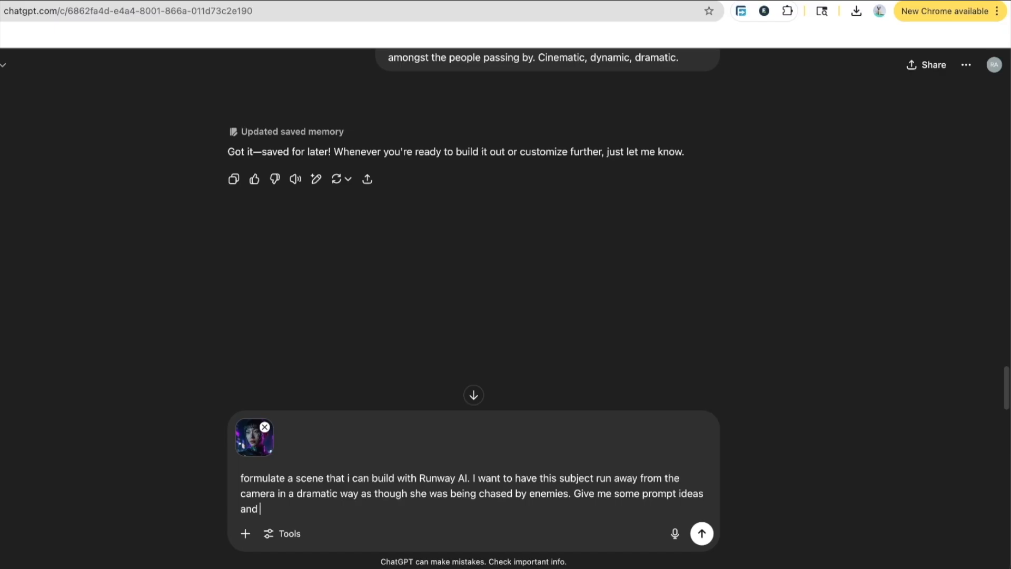
text(a template for me to customize)
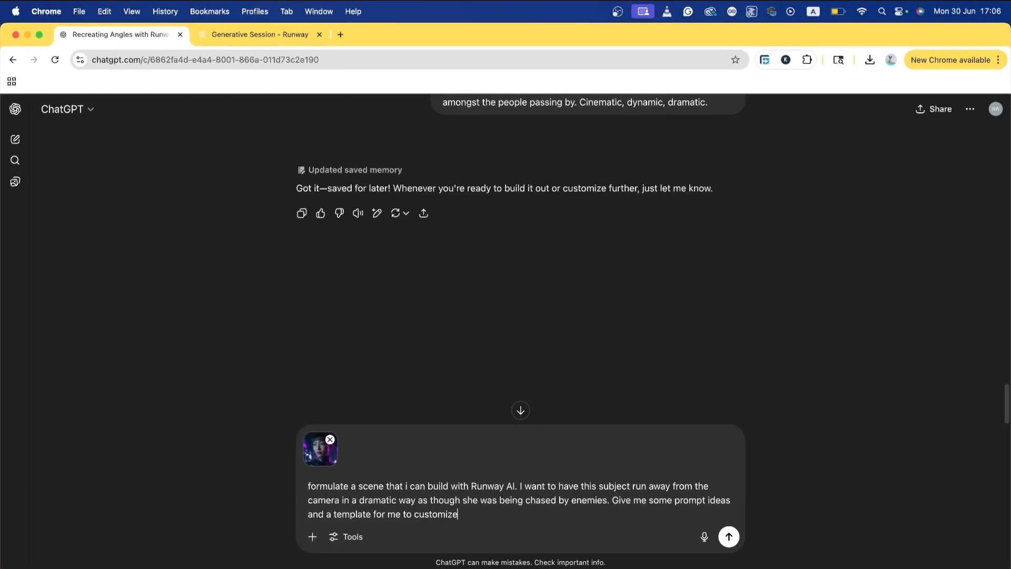
key(Return)
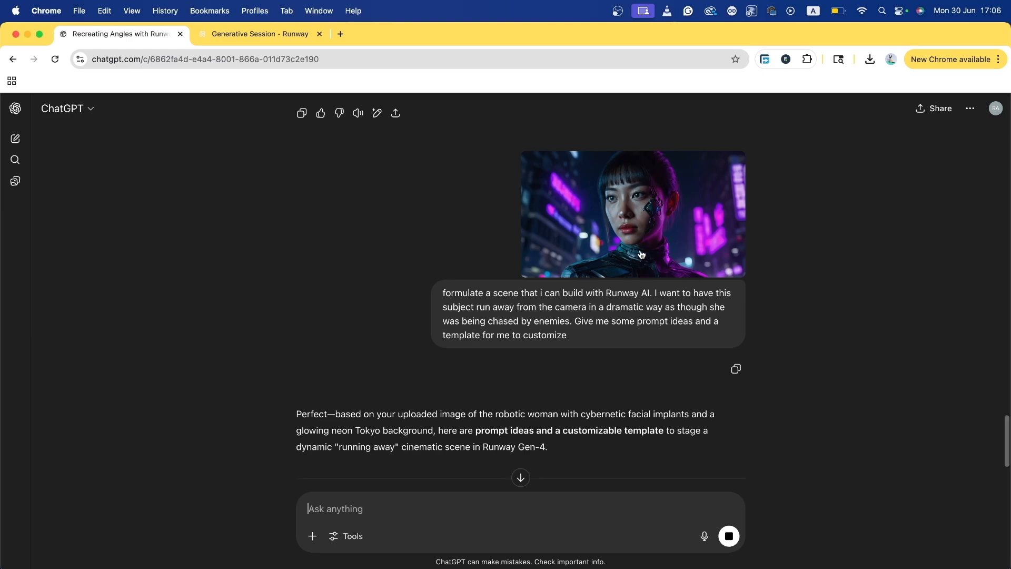
scroll(591, 377, down, 10)
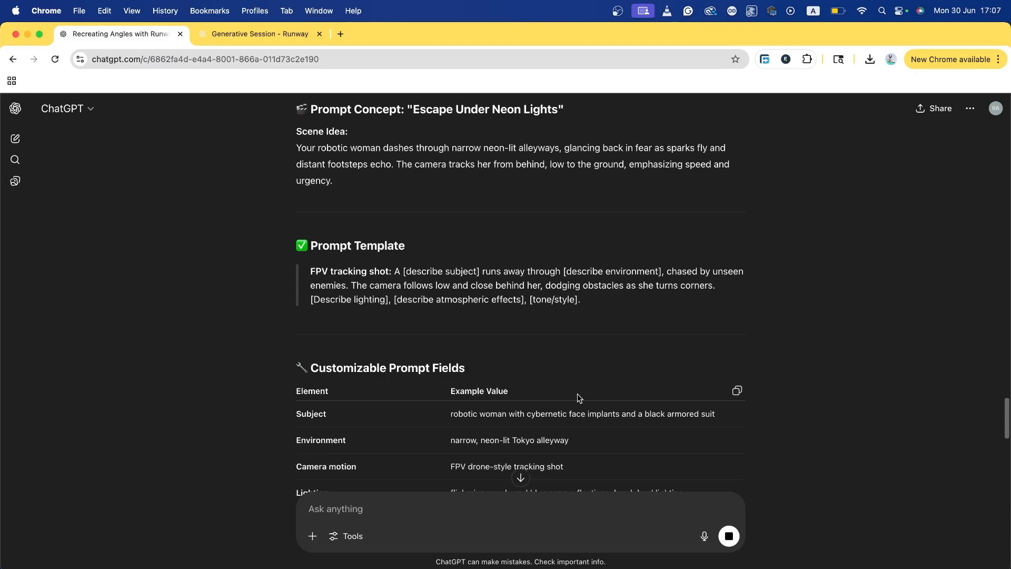
scroll(472, 244, up, 3)
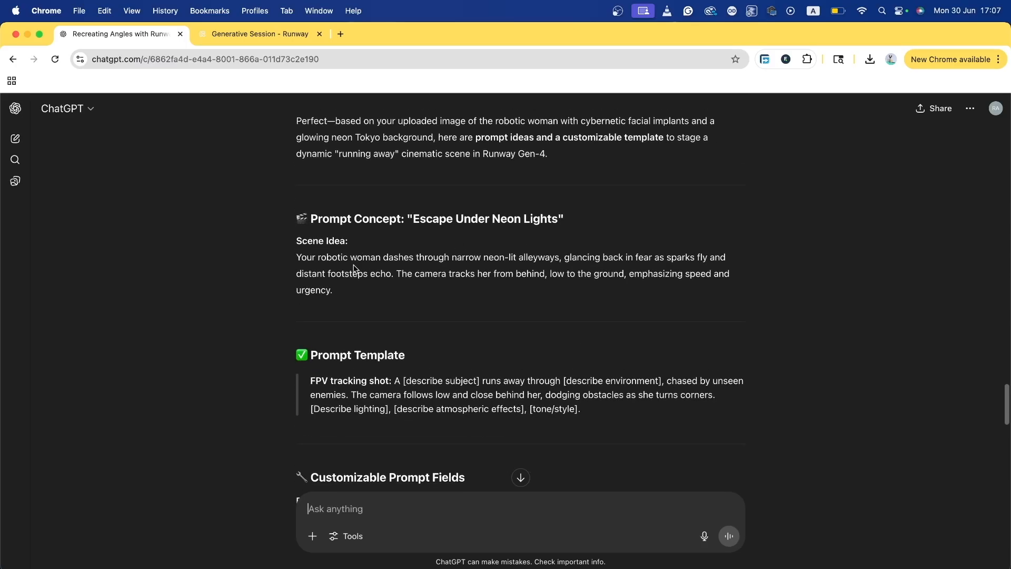
Review the suggested template and variations, and send a request for three variations: during the night, in an abandoned transit station, and dodging laser blasts.
scroll(397, 261, down, 5)
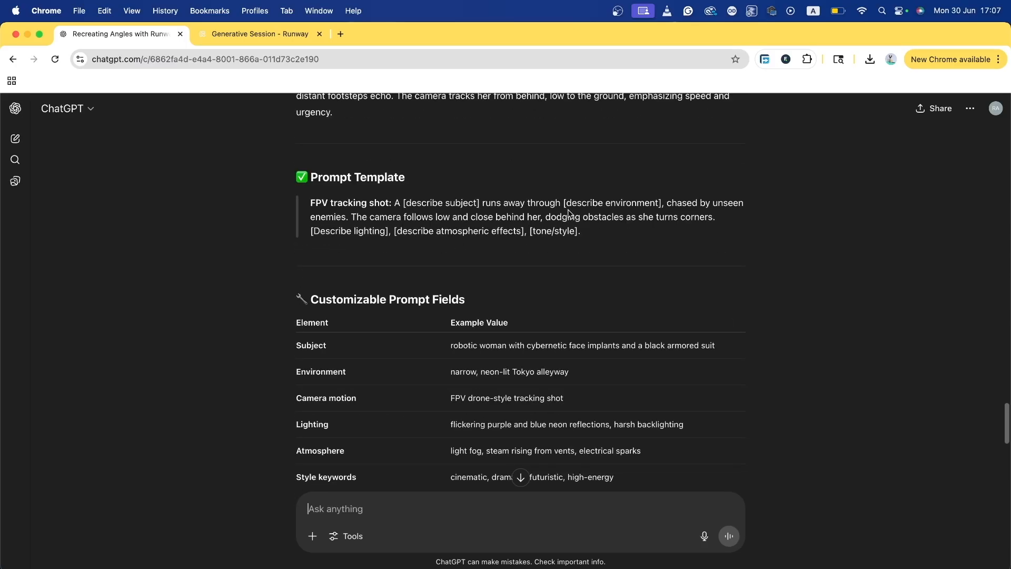
scroll(587, 418, down, 4)
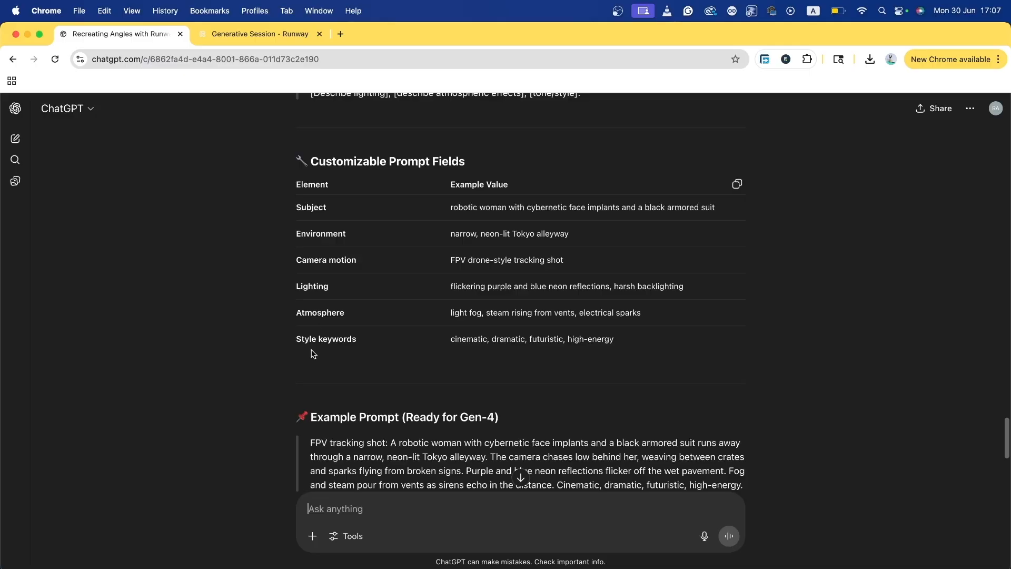
scroll(548, 389, down, 6)
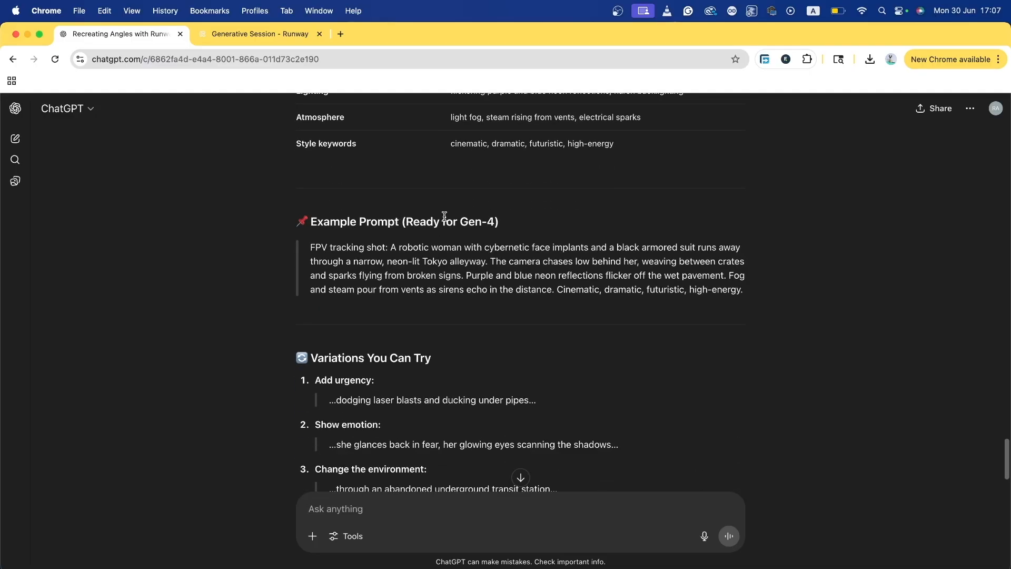
scroll(444, 423, down, 5)
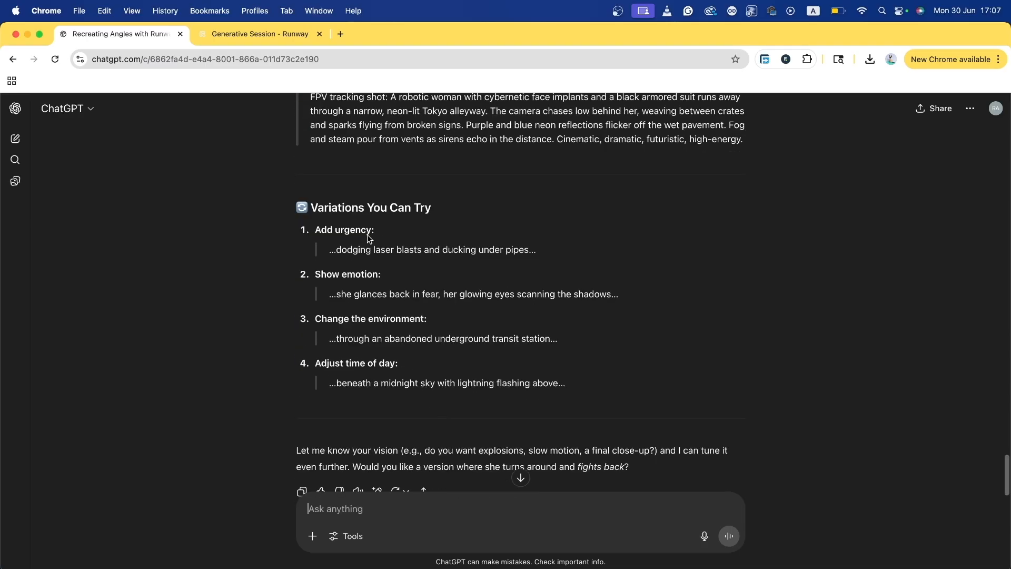
scroll(383, 361, down, 3)
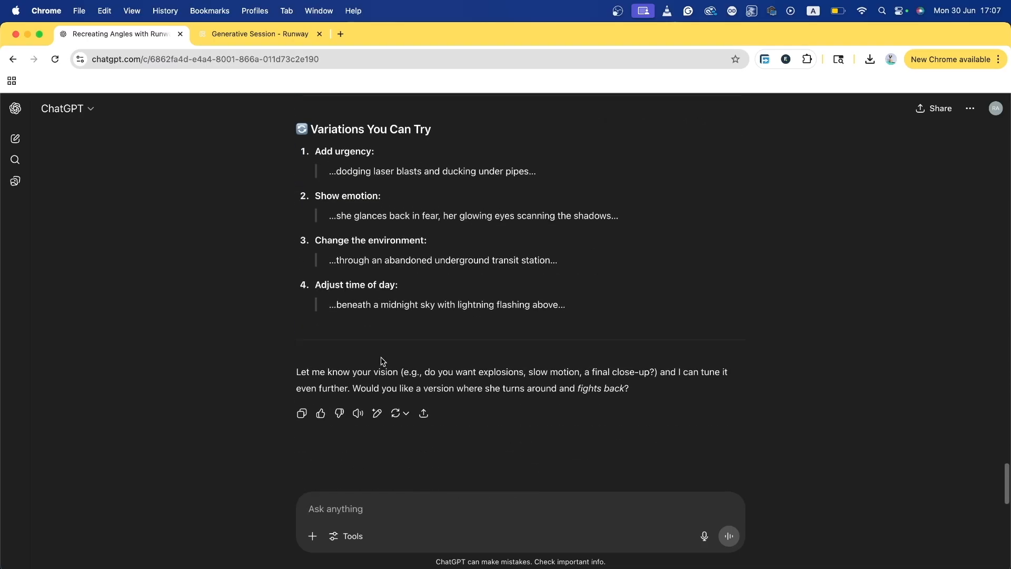
text(give me three variations, one)
scroll(535, 335, up, 2)
text(during the night, one)
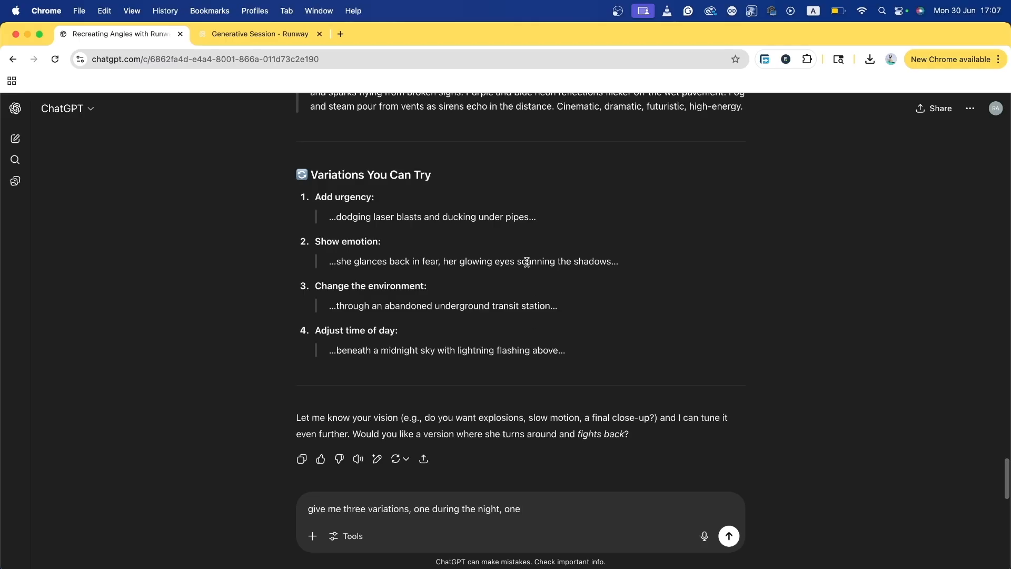
text( in an abandoned transit station and one dog)
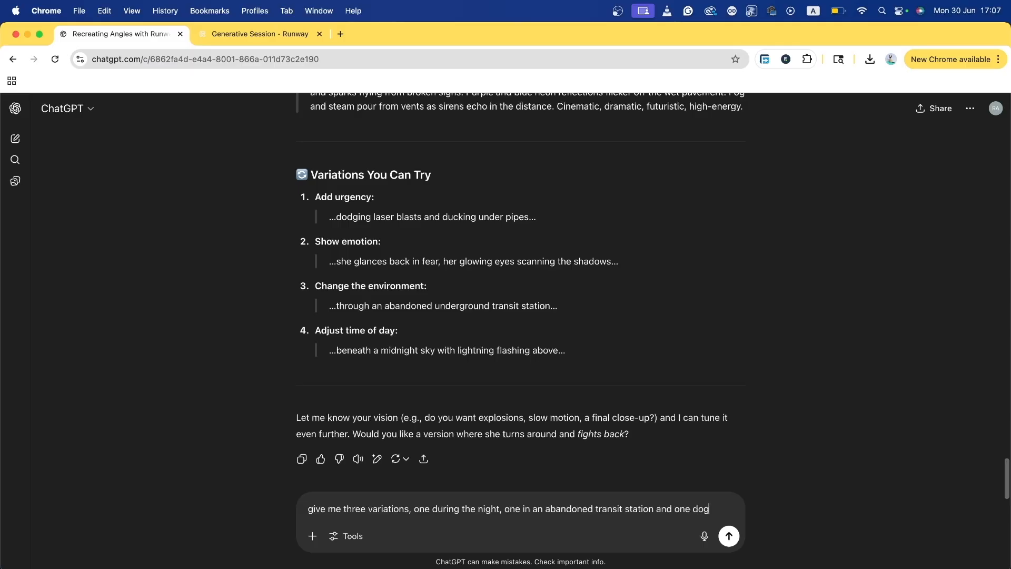
key(BackSpace)
text(dging laser blasts)
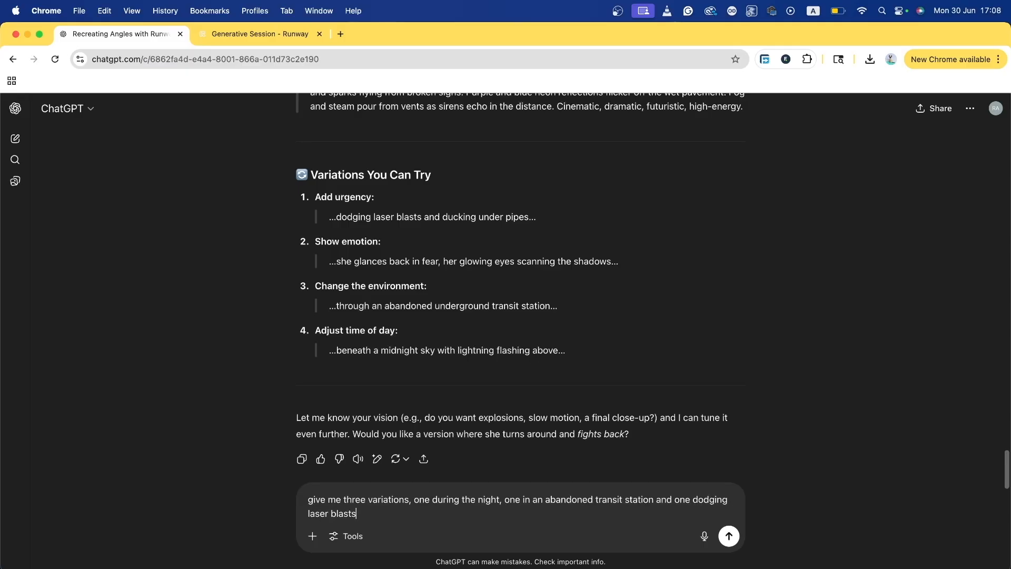
key(Return)
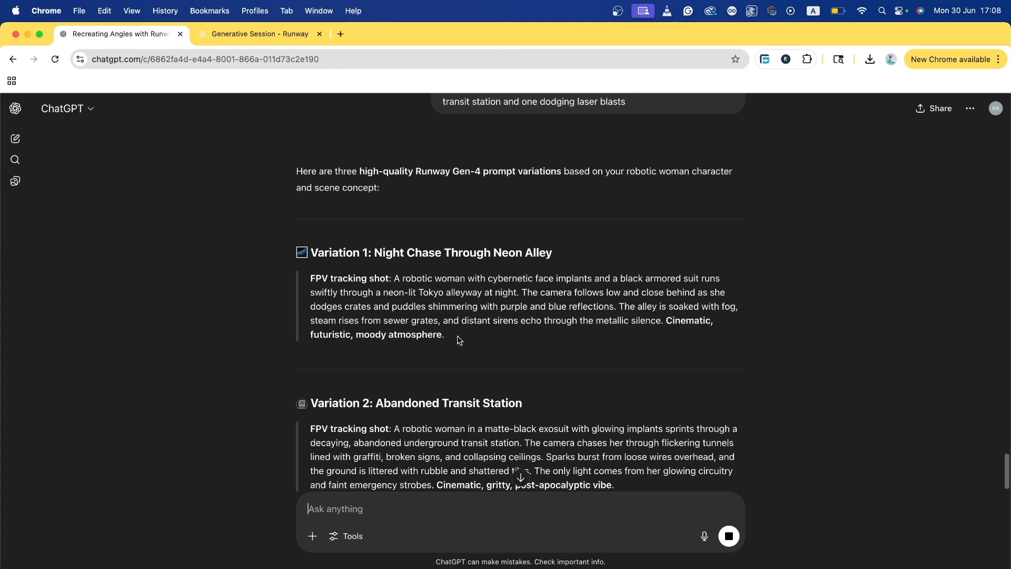
Copy the Variation 1 night chase prompt into Runway, add the portrait with bangs as the video's input image, and generate the 5s clip.
drag(450, 339, 310, 280)
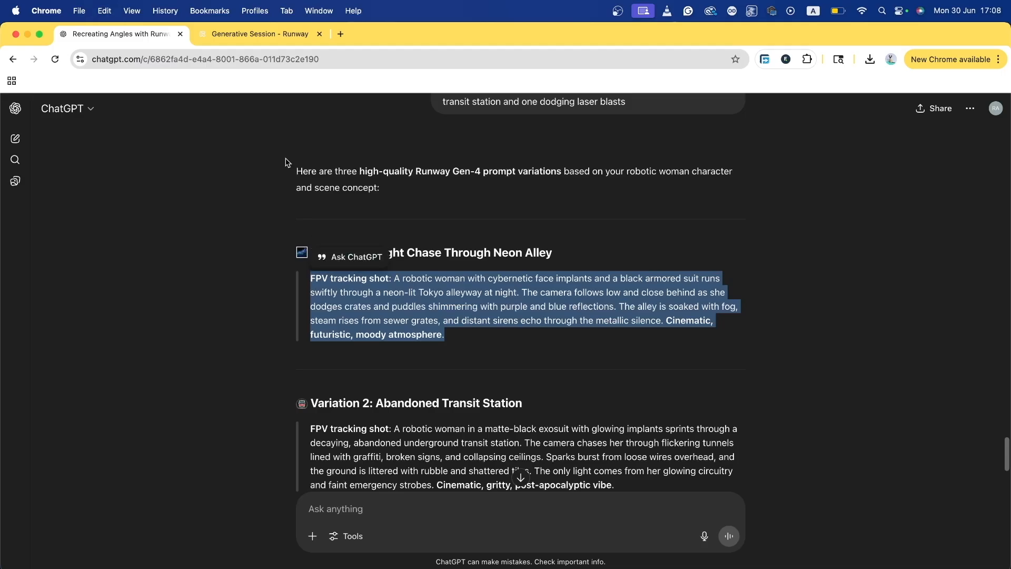
key(ctrl+Tab)
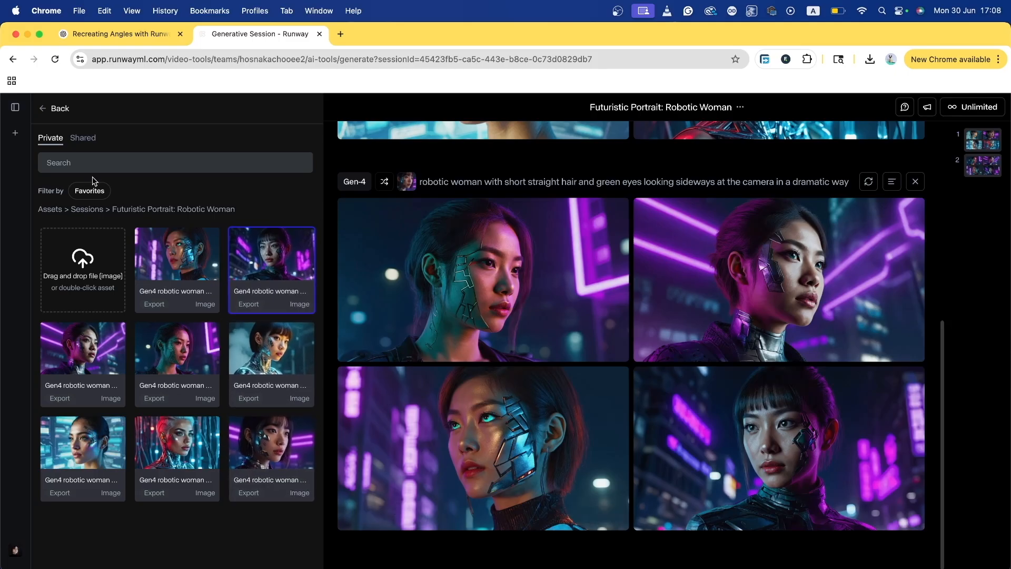
drag(269, 266, 121, 259)
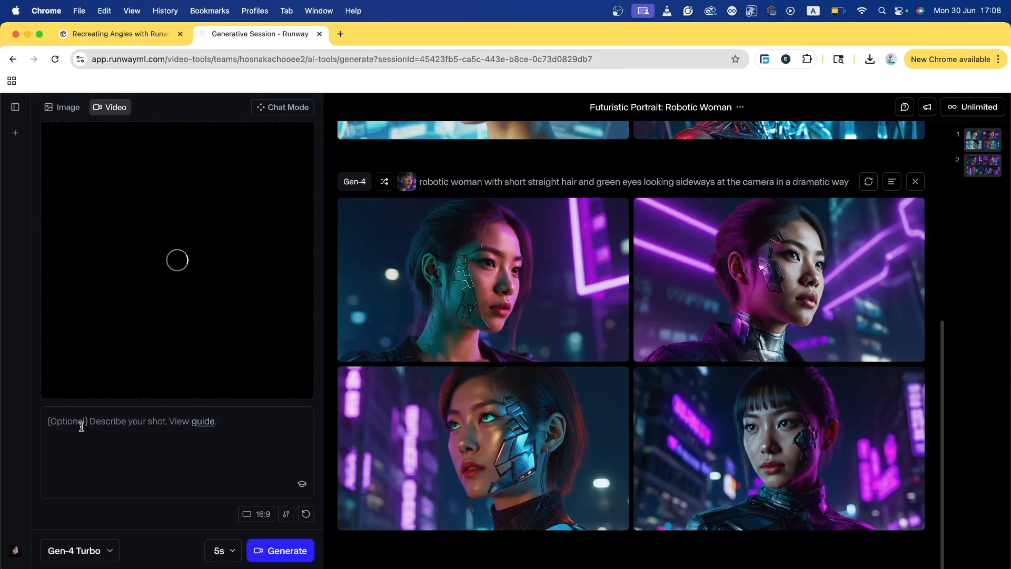
key(super+v)
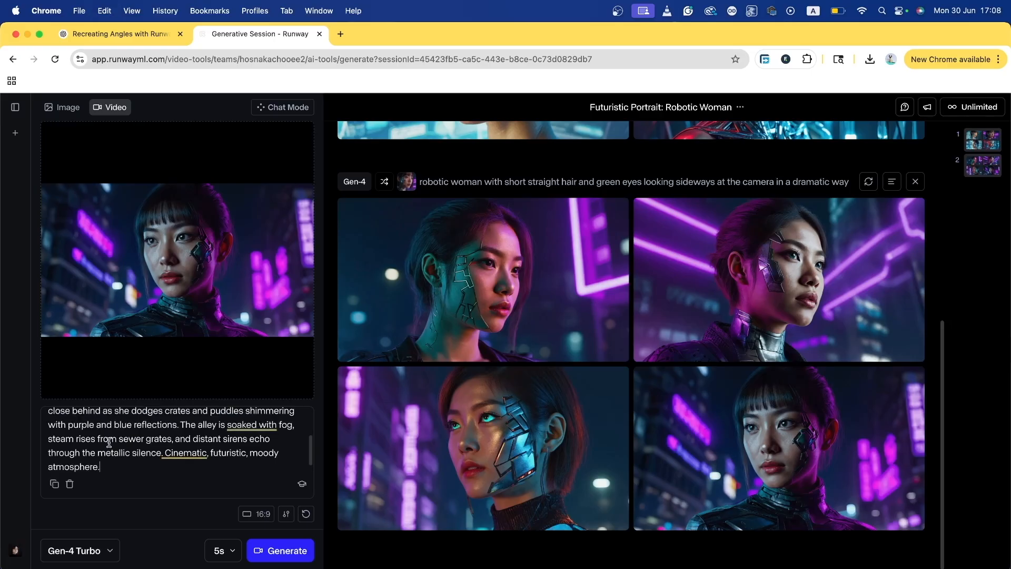
scroll(109, 443, up, 3)
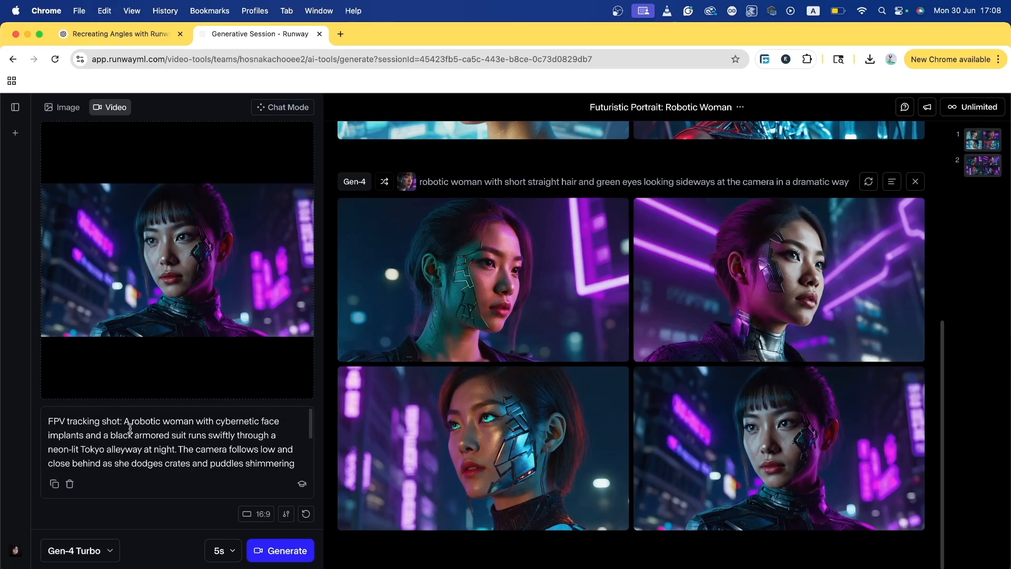
mouse_move(197, 210)
click(297, 555)
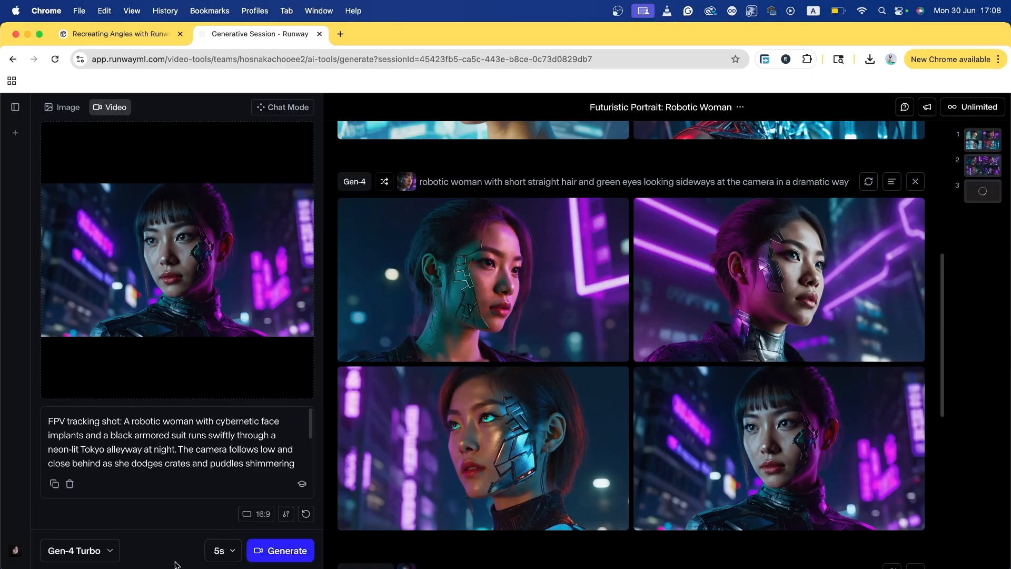
Replace Runway's video prompt with ChatGPT's Variation 2 abandoned transit station text and generate the clip from the same portrait.
click(117, 33)
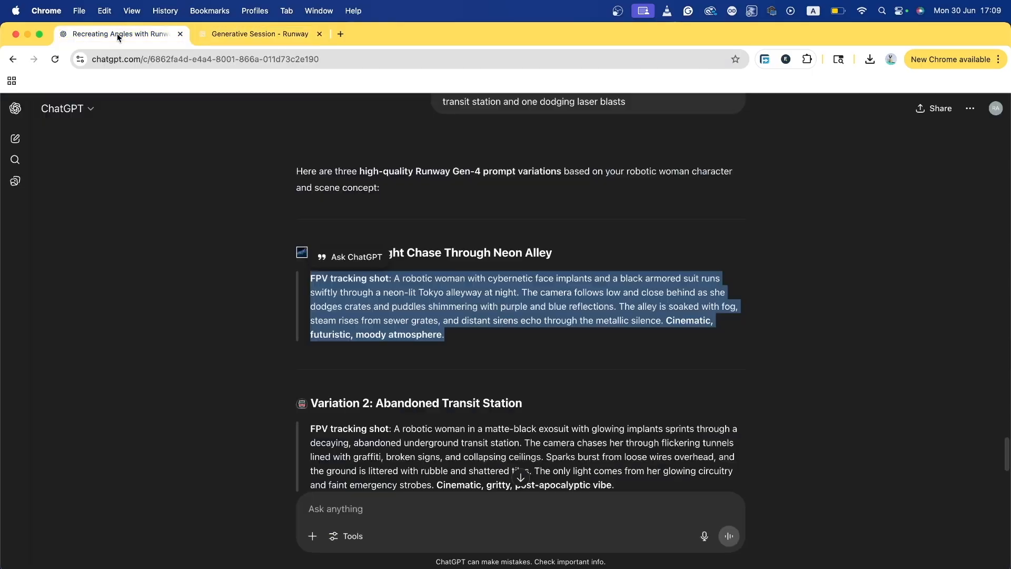
scroll(363, 213, down, 5)
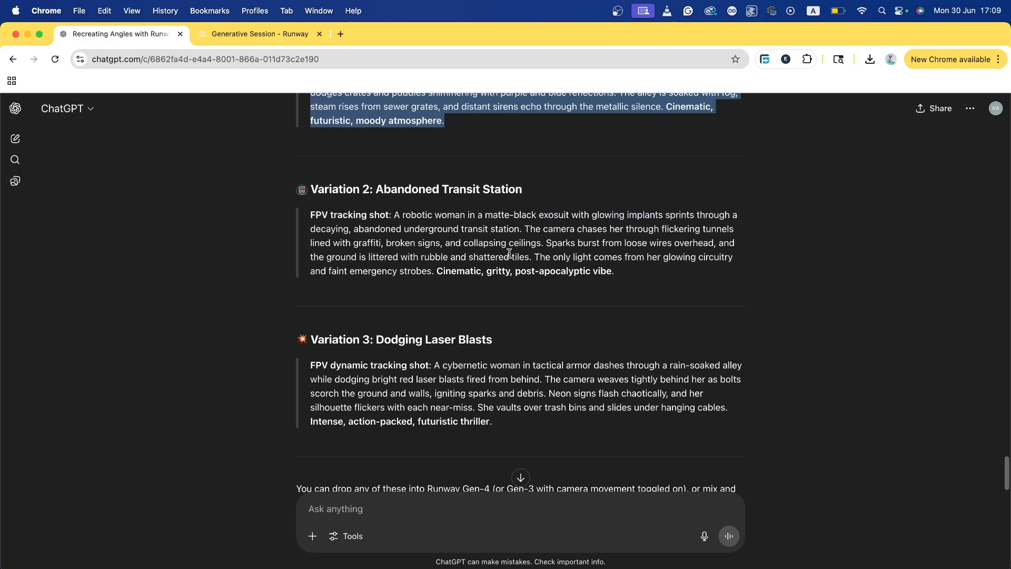
drag(617, 277, 310, 217)
key(super+c)
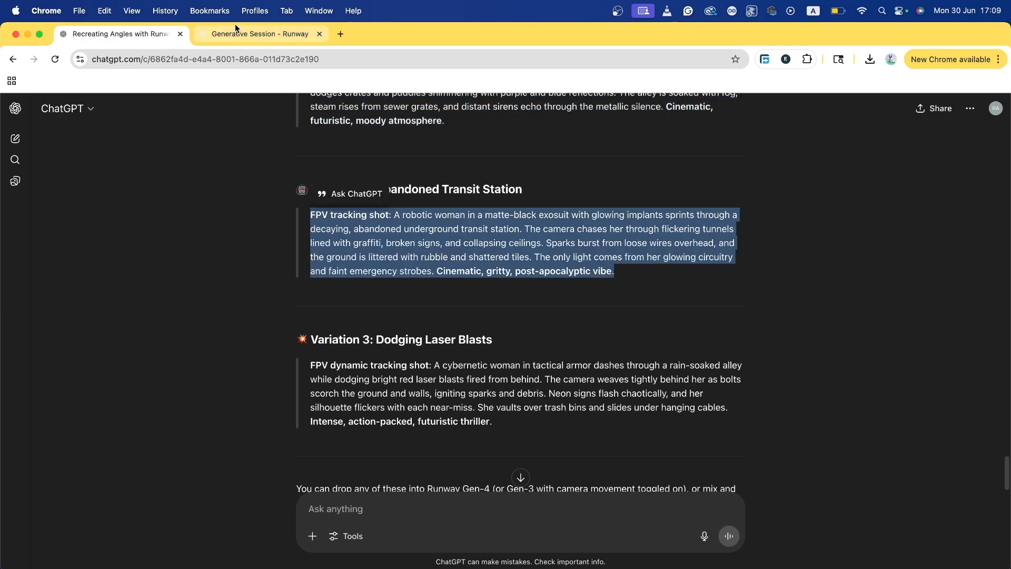
click(237, 34)
click(151, 448)
key(super+a)
key(super+v)
click(275, 557)
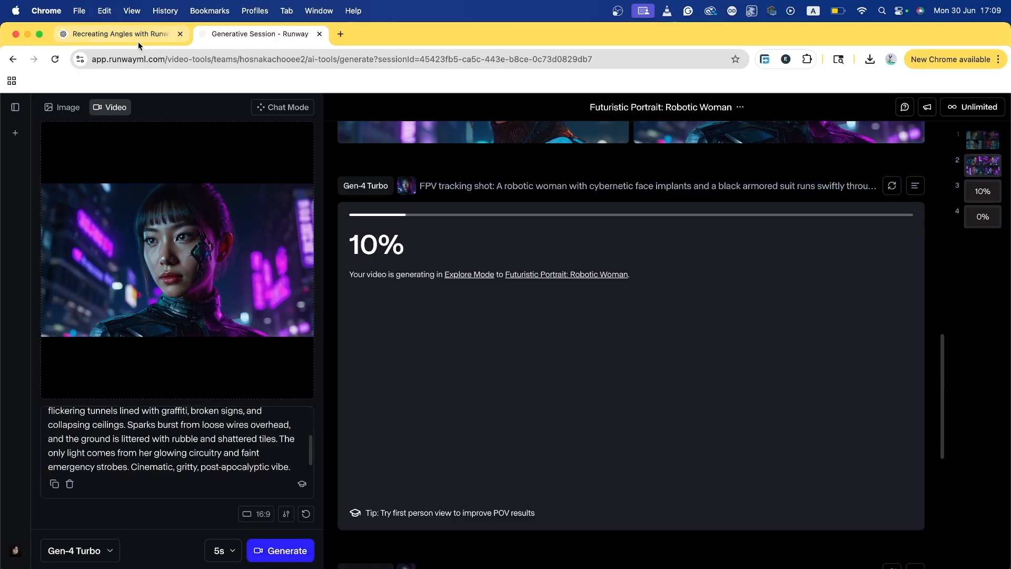
Replace Runway's video prompt with ChatGPT's Variation 3 dodging laser blasts text and generate another clip from the same portrait.
click(141, 40)
scroll(356, 286, down, 3)
drag(495, 270, 311, 211)
key(super+c)
click(247, 34)
click(153, 467)
key(super+a)
key(super+v)
click(275, 551)
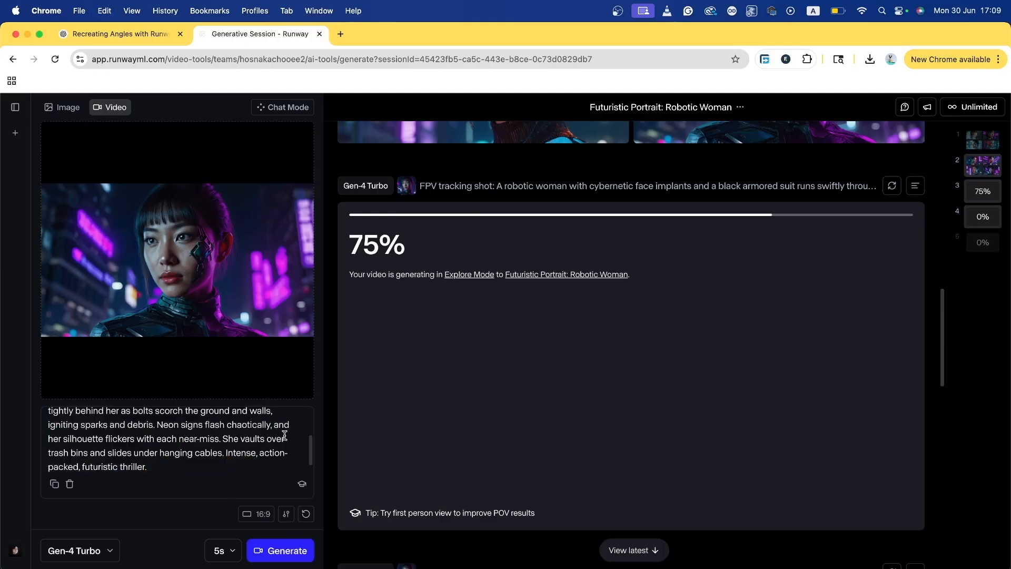
Examine the finished night chase clip, checking how the robotic woman runs, and look over the progress of the other generations.
scroll(566, 416, down, 10)
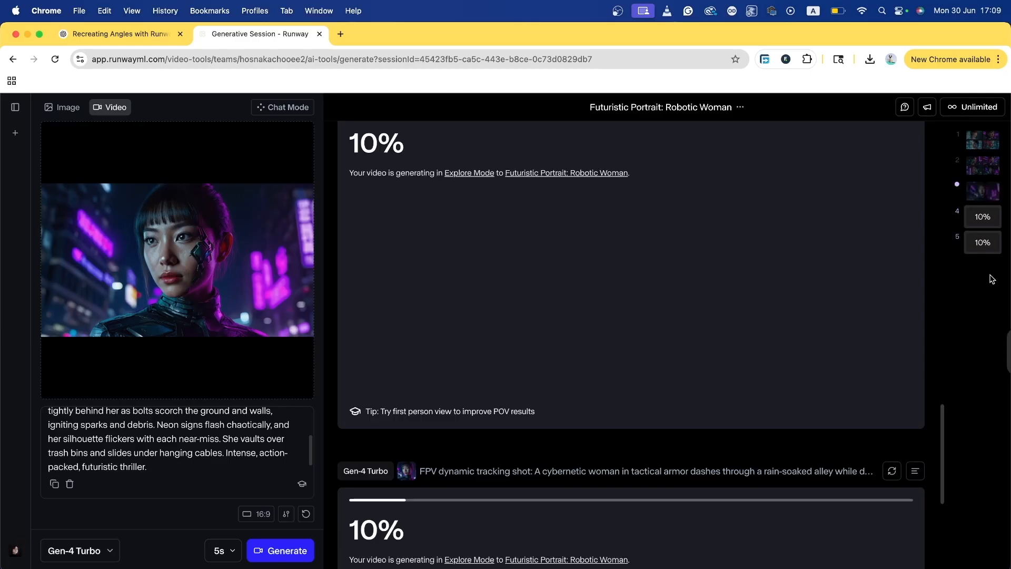
click(983, 169)
scroll(635, 289, down, 8)
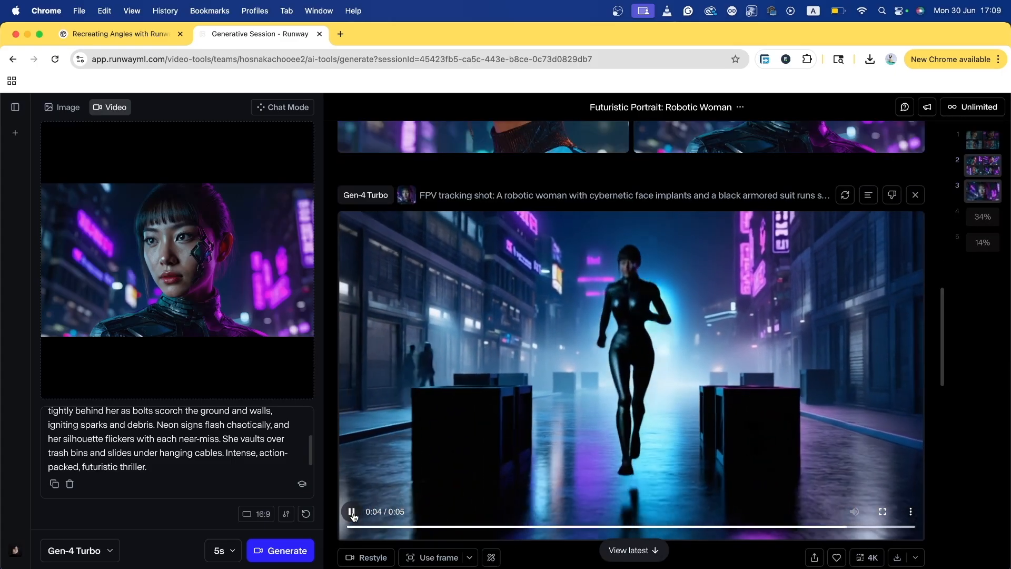
scroll(430, 459, down, 4)
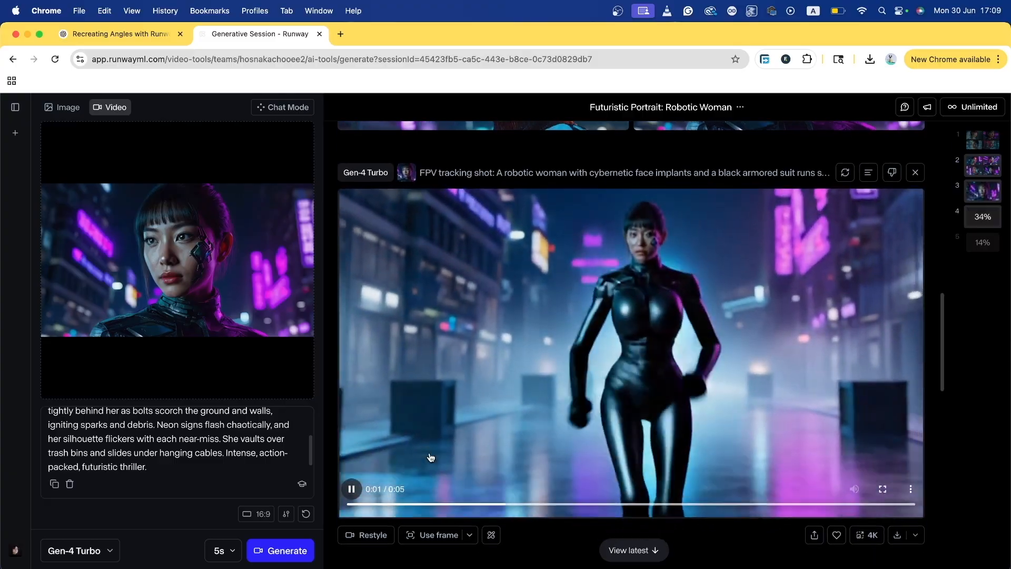
scroll(429, 456, up, 7)
scroll(412, 431, down, 2)
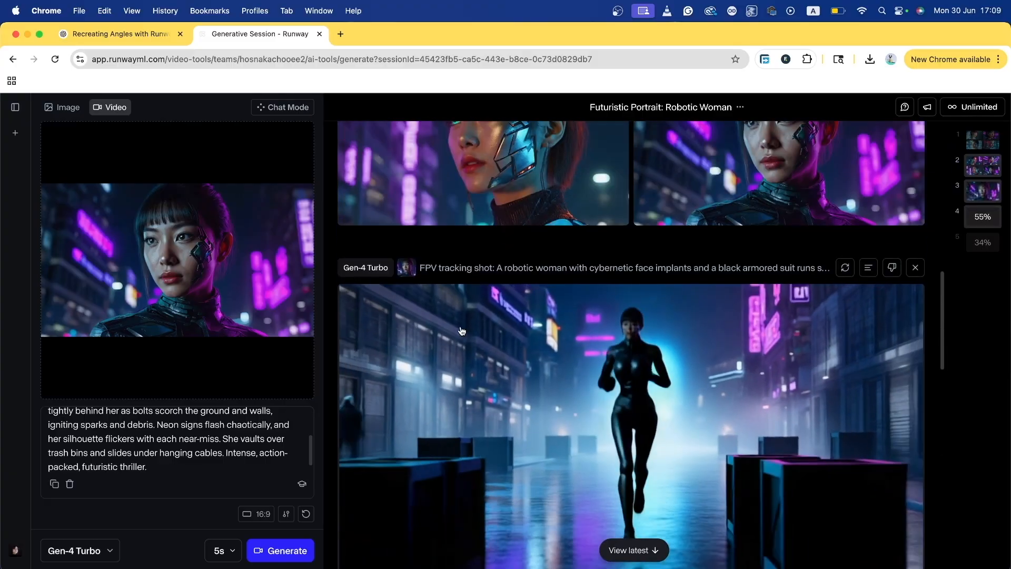
scroll(688, 462, down, 4)
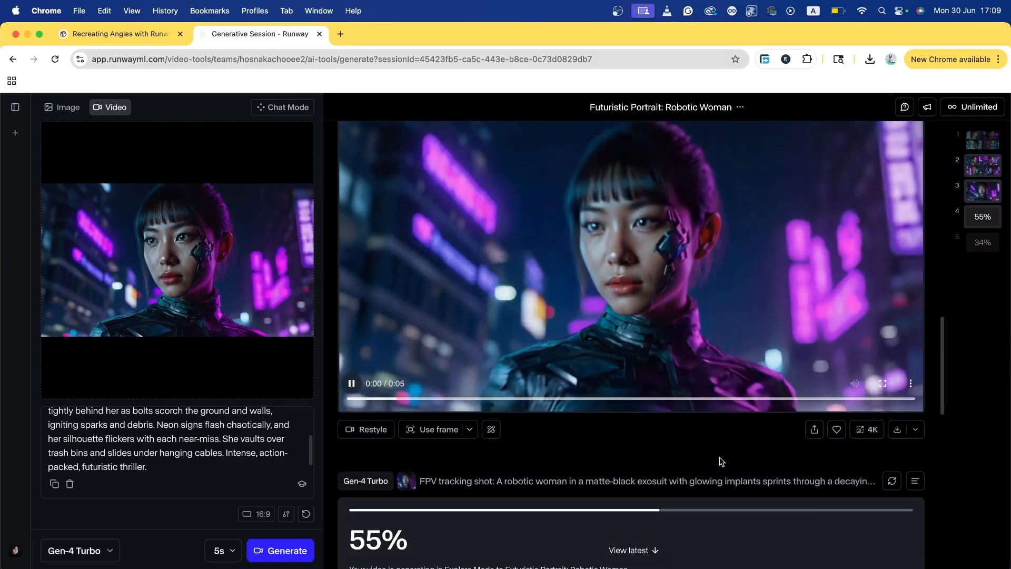
scroll(674, 453, up, 4)
scroll(654, 437, down, 2)
scroll(655, 437, down, 2)
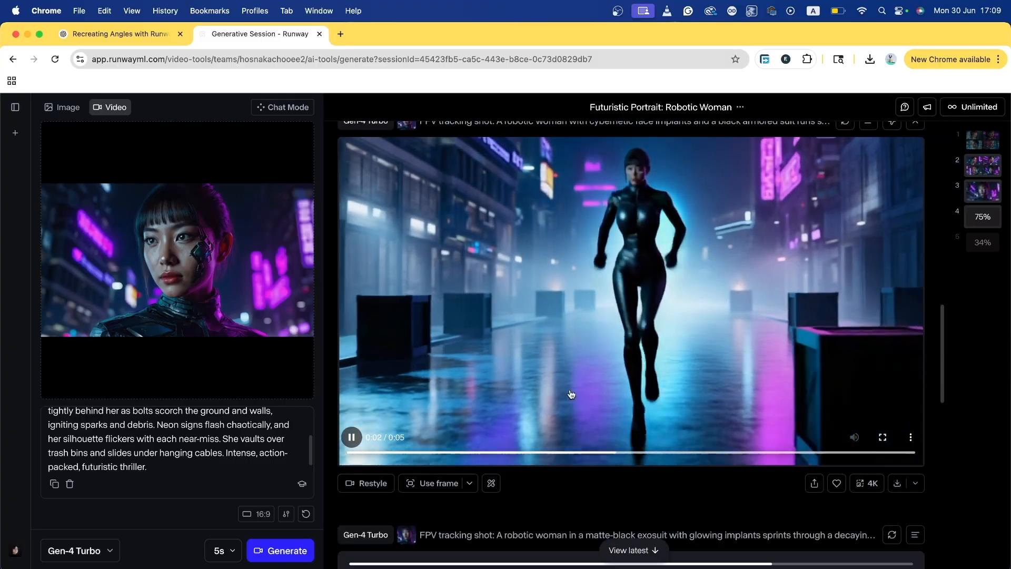
In ChatGPT, send "in variation 1, she runs weirdly. adjust the prompt so she runs like a robot".
click(143, 35)
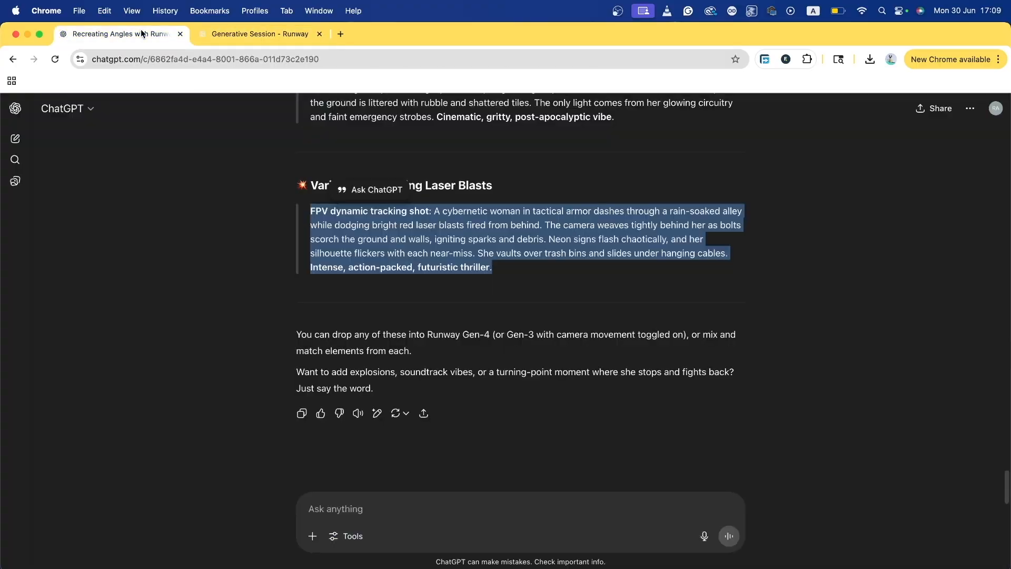
click(510, 525)
scroll(454, 381, up, 1)
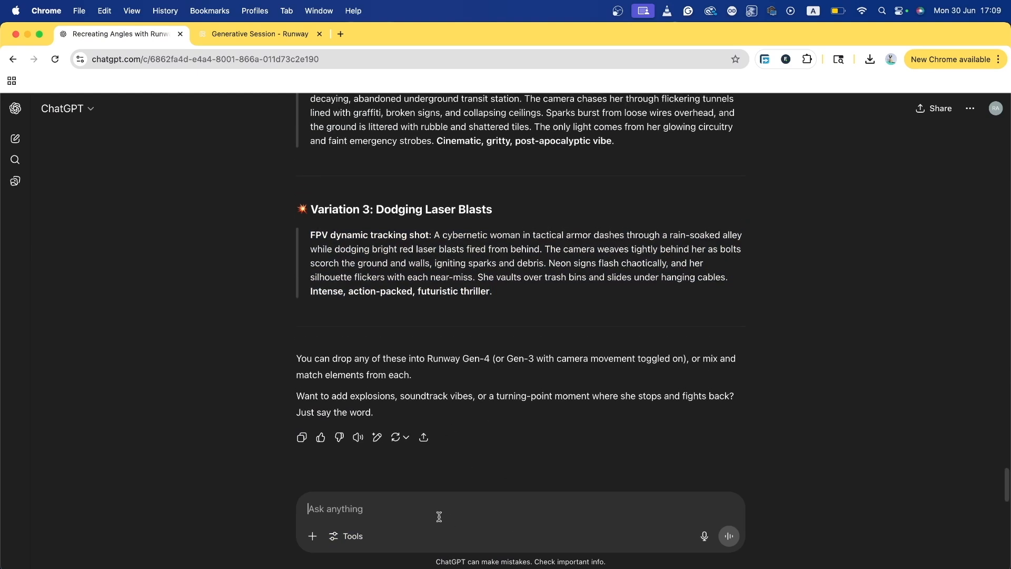
text(in variation 1, she runs wierdl)
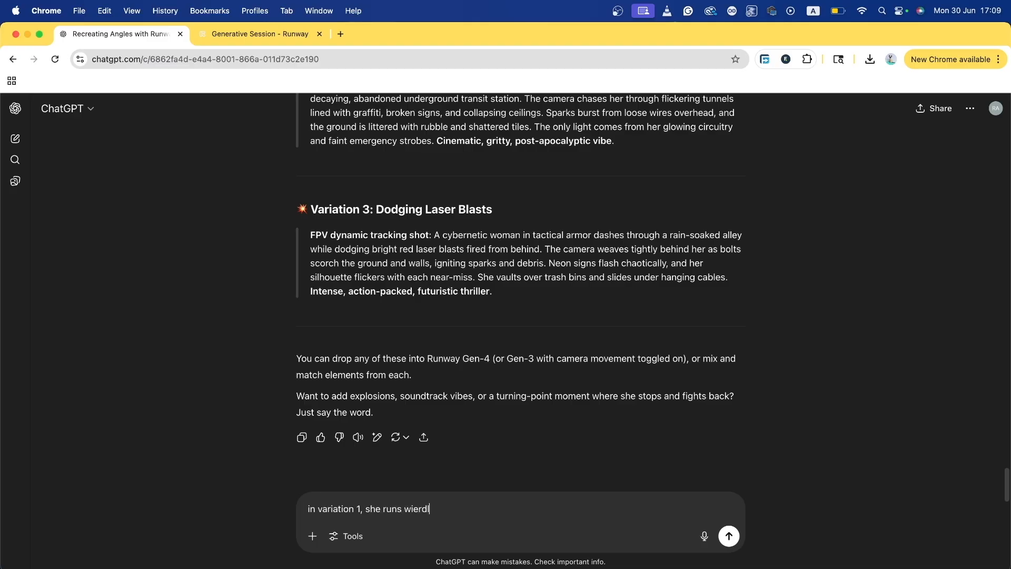
text(ust the prompt so she runs)
click(422, 509)
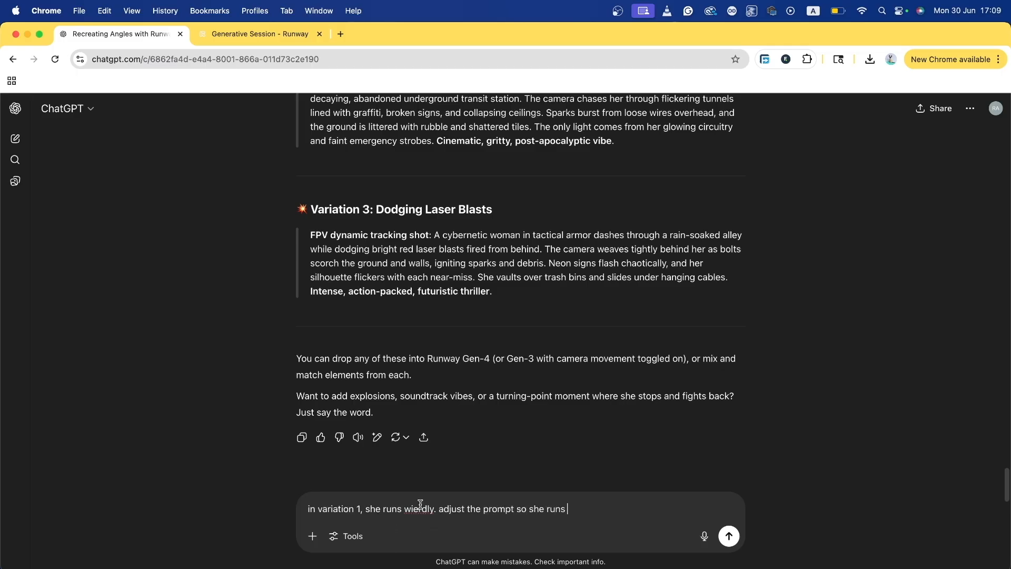
key(BackSpace)
key(BackSpace)
key(BackSpace)
text(eir)
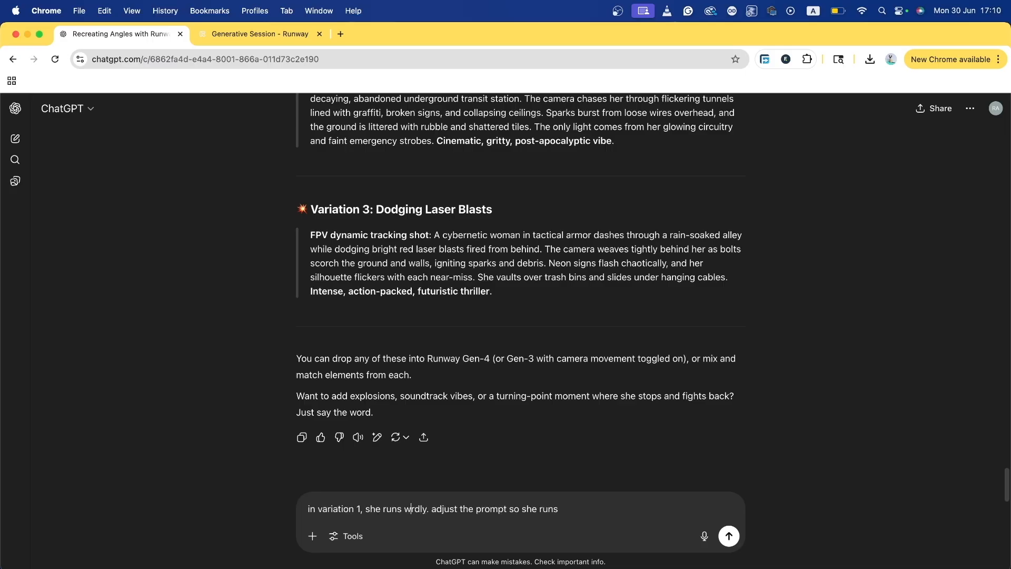
text(pt so she runs like)
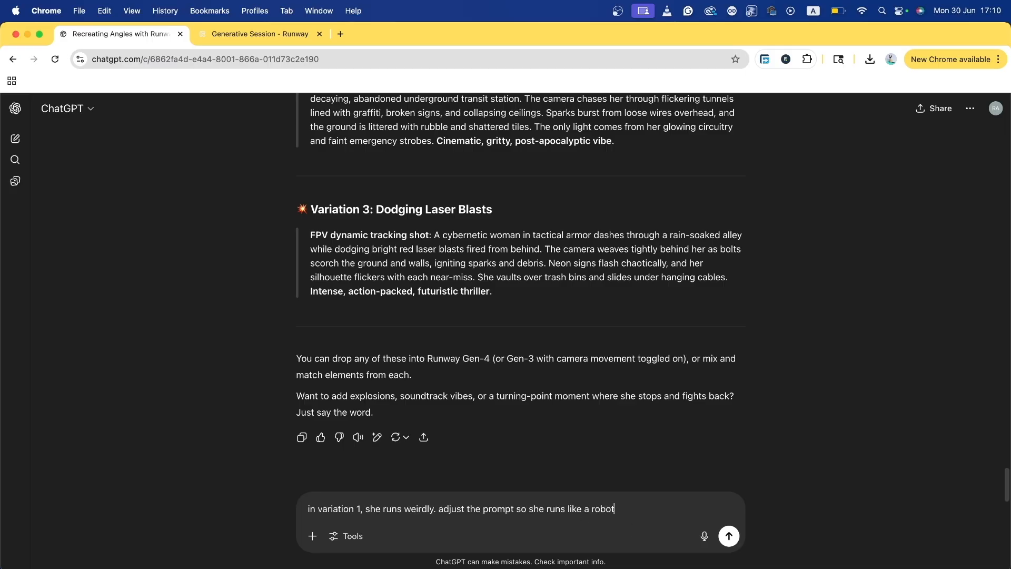
text( a robot)
key(Return)
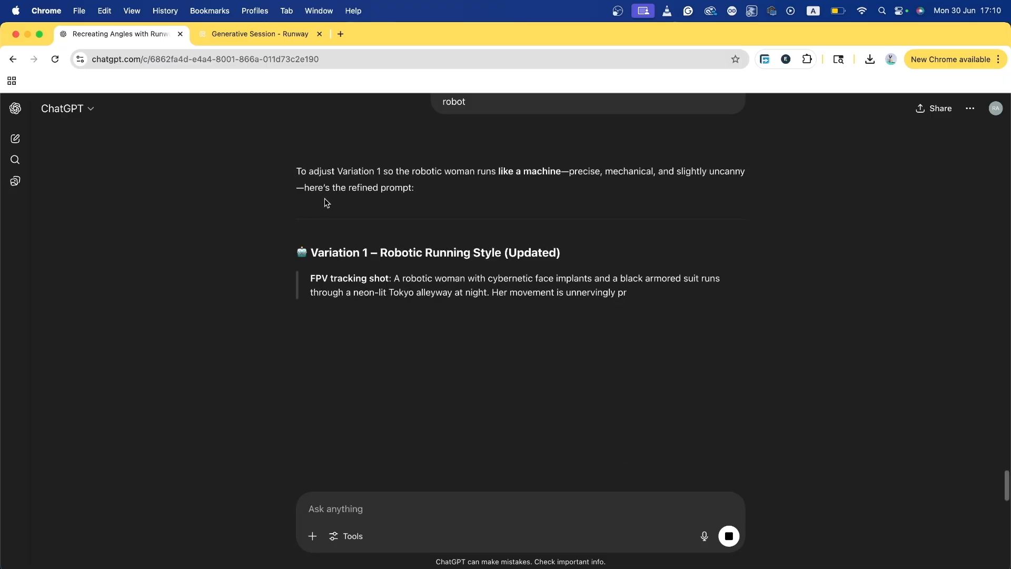
Switch to Runway and examine the abandoned transit station and laser-dodging clips, checking how the robotic woman runs.
click(235, 35)
scroll(433, 298, down, 3)
click(353, 446)
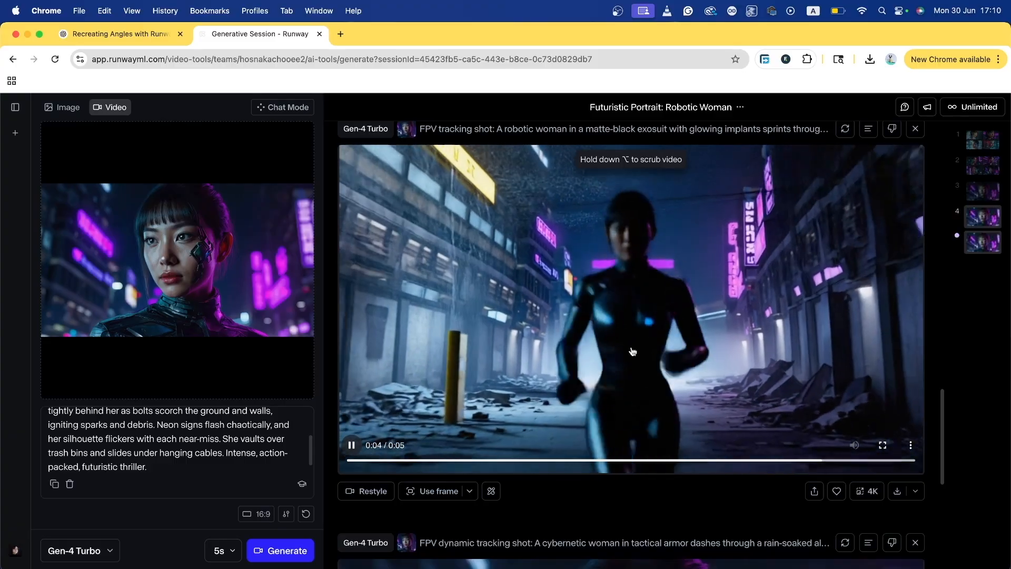
scroll(646, 242, down, 7)
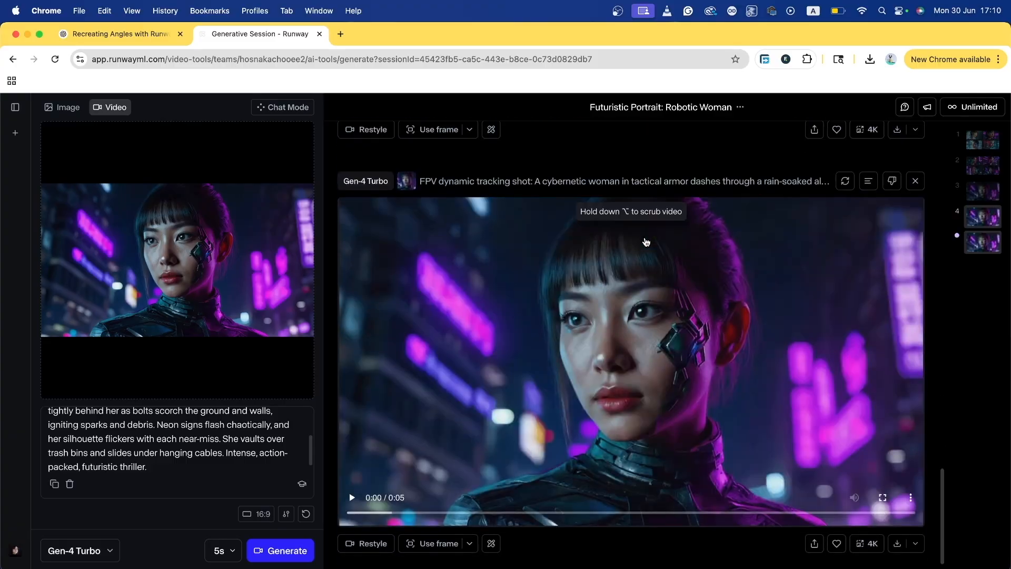
scroll(646, 242, up, 5)
scroll(350, 464, down, 5)
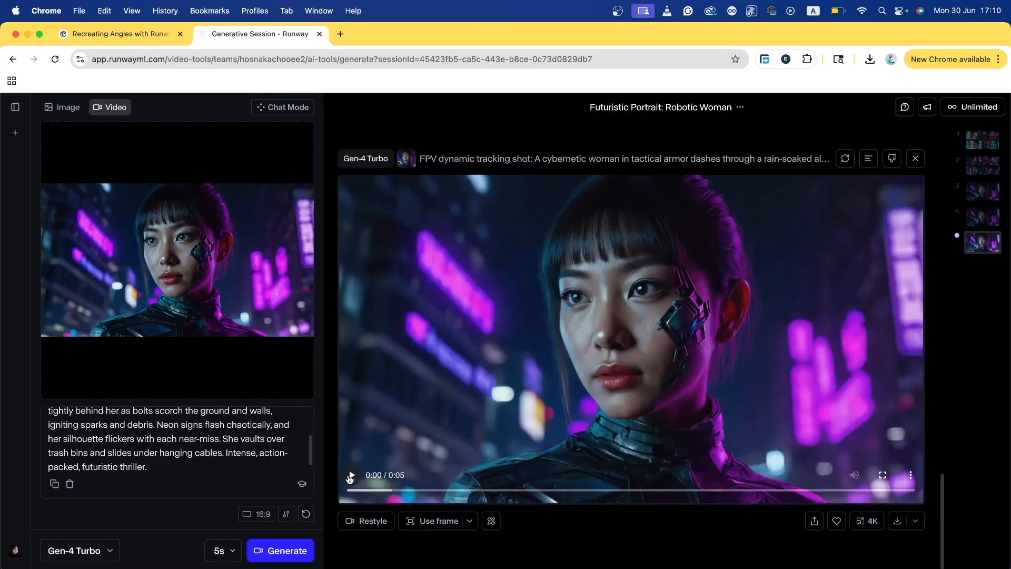
click(350, 476)
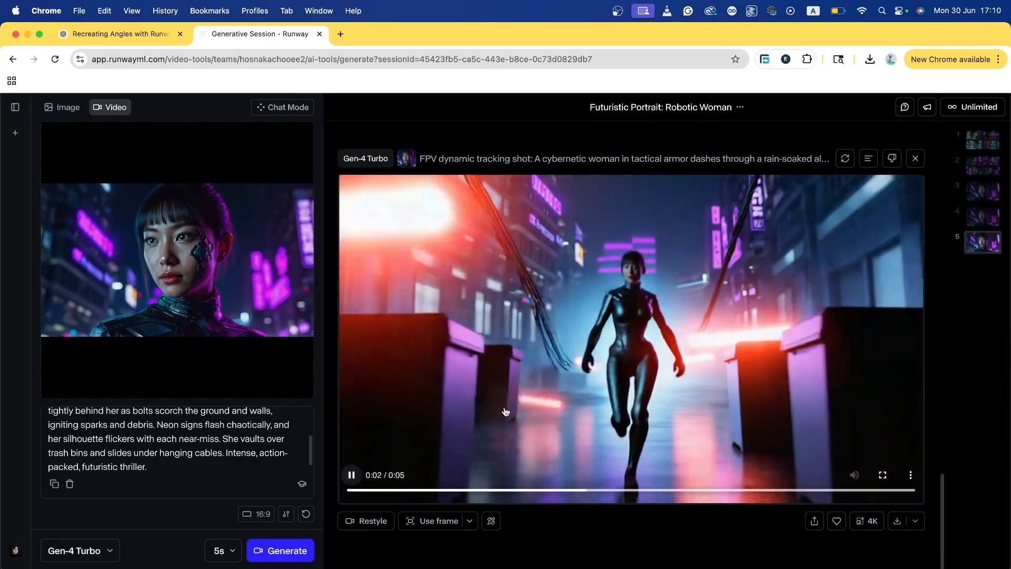
click(426, 416)
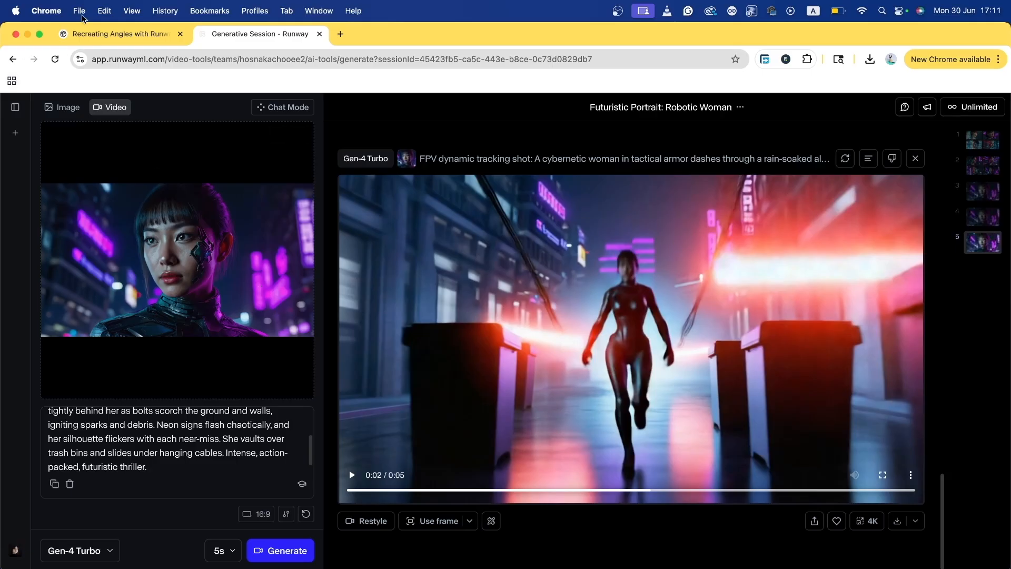
Read ChatGPT's updated robotic running style prompt for Variation 1 and check it against the first chase clip in Runway.
click(100, 35)
scroll(578, 429, down, 1)
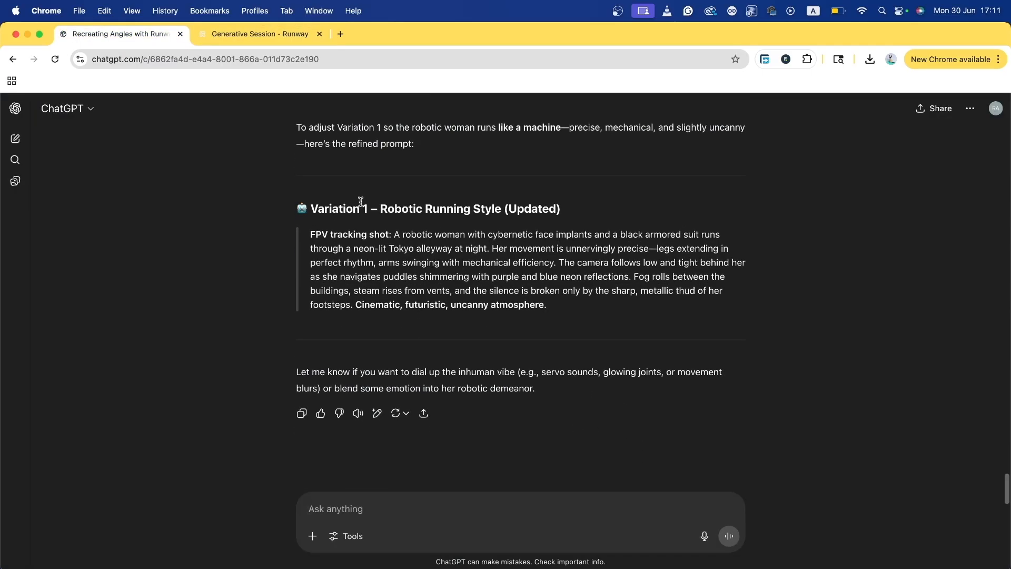
click(251, 35)
scroll(534, 393, up, 1)
scroll(534, 391, down, 2)
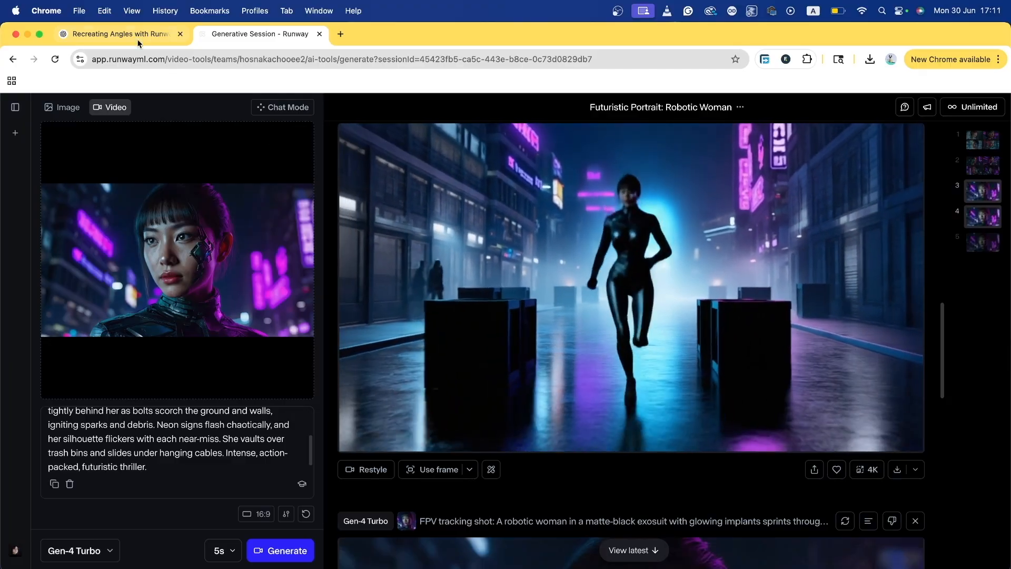
In ChatGPT, write "i want to build a movie with this, with three scenes in total." plus "scene 1: closeup of her eyes as she notices the enemy".
key(ctrl+shift+Tab)
text(i wa)
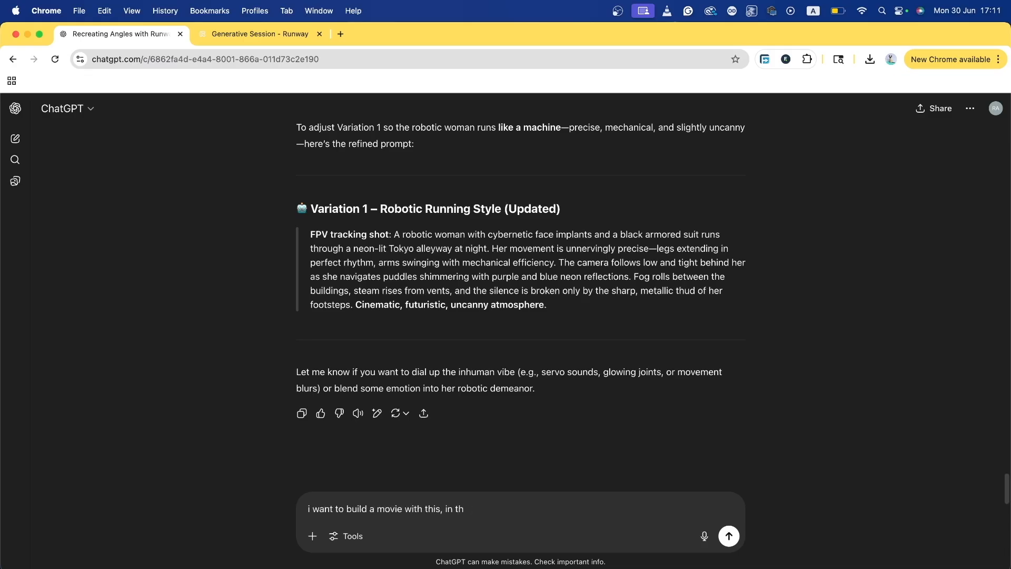
text(ee scenes in total.)
key(shift+Return)
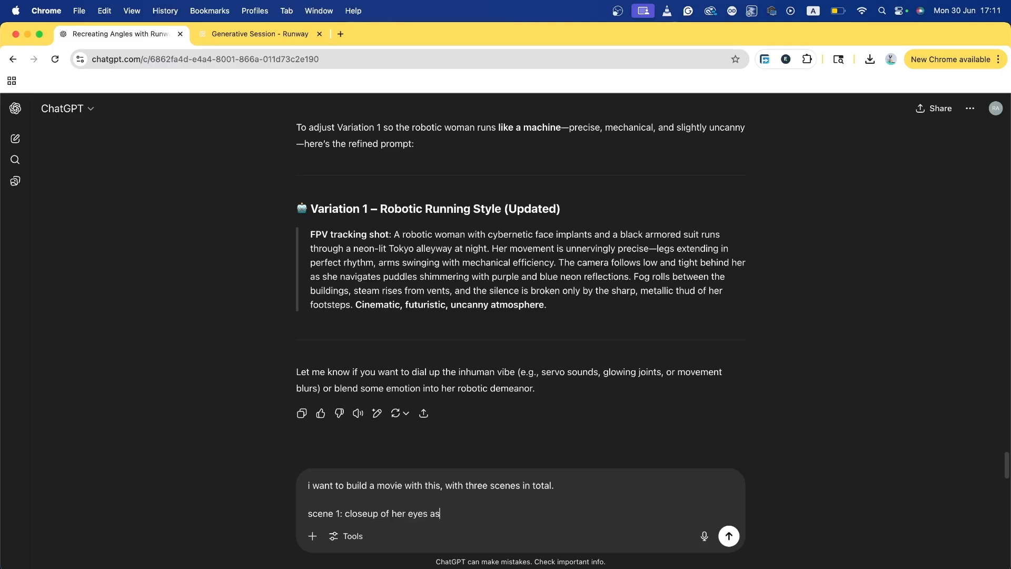
text(notices the enemy)
key(shift+Return)
Add "scene 2: the variation 1 - robotic running style prompt" and "scene 3: camera pans away as she exits the scene" to the message.
text(scene 2: the variation)
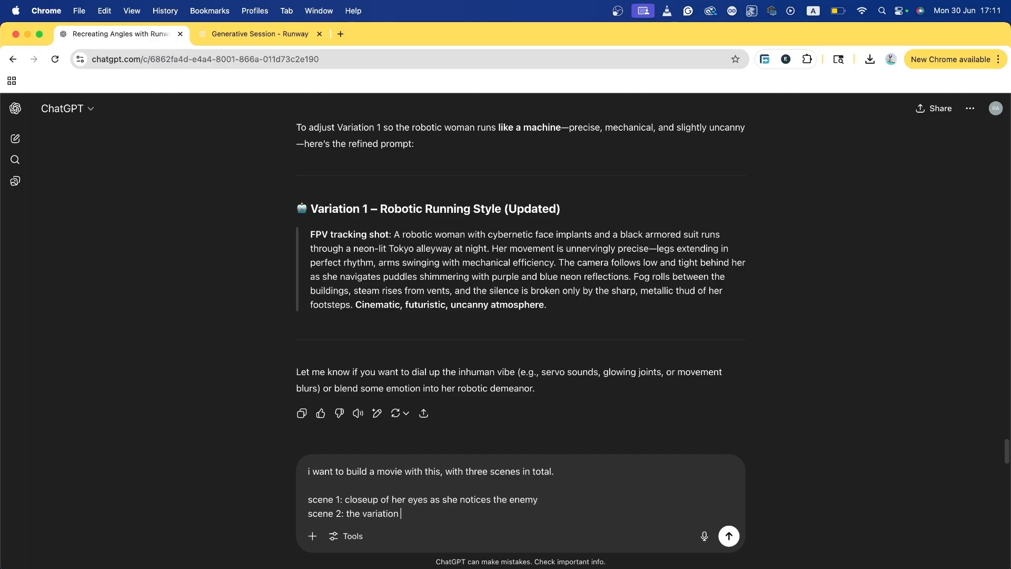
text(robotic running style prompt)
key(shift+Return)
text(sc)
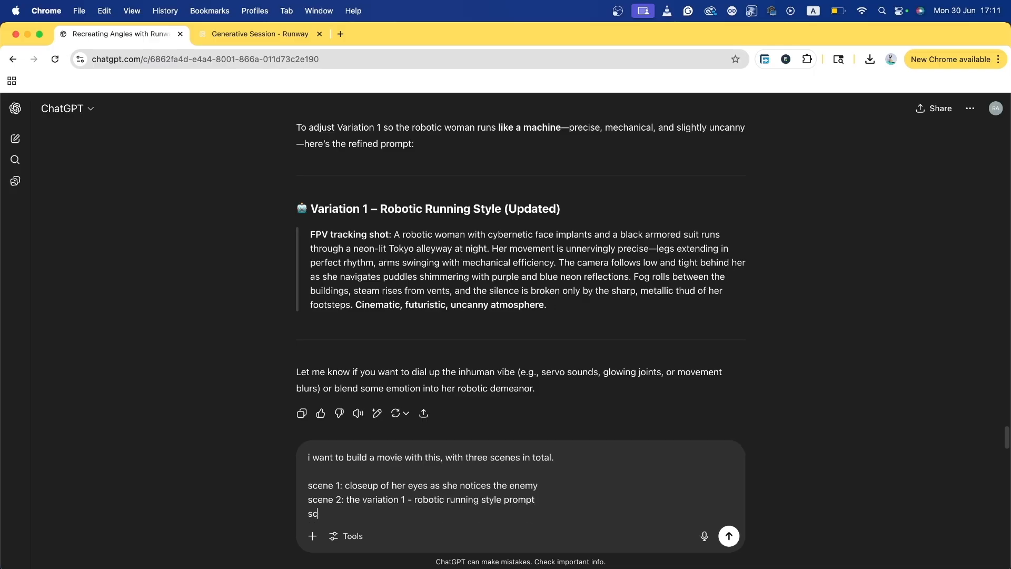
text(ene 3: camera pans away as she)
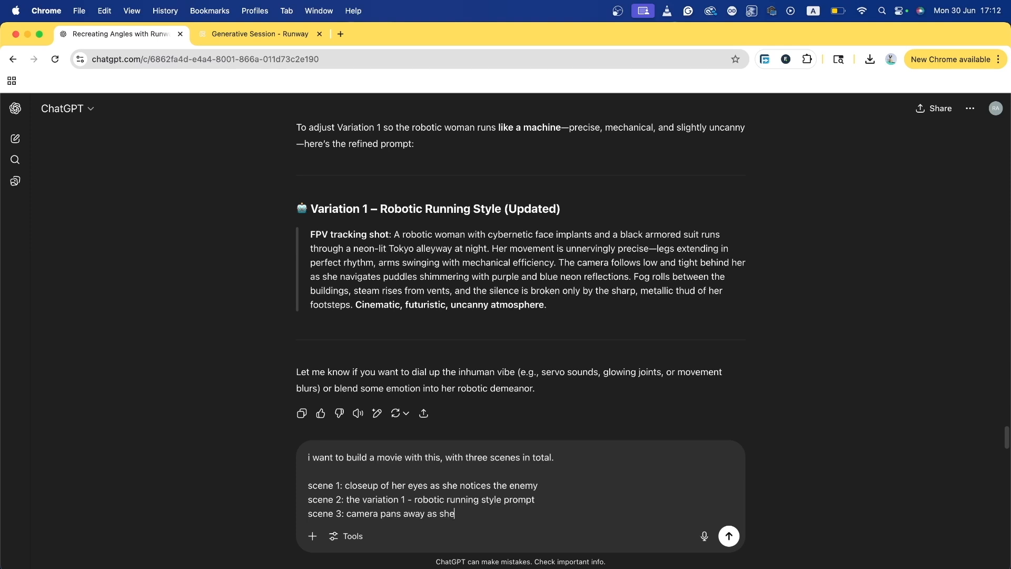
text(the r)
End the message with "work on detailed prompts for each of the scenes and ensure the all match in style" and send it.
key(shift+Return)
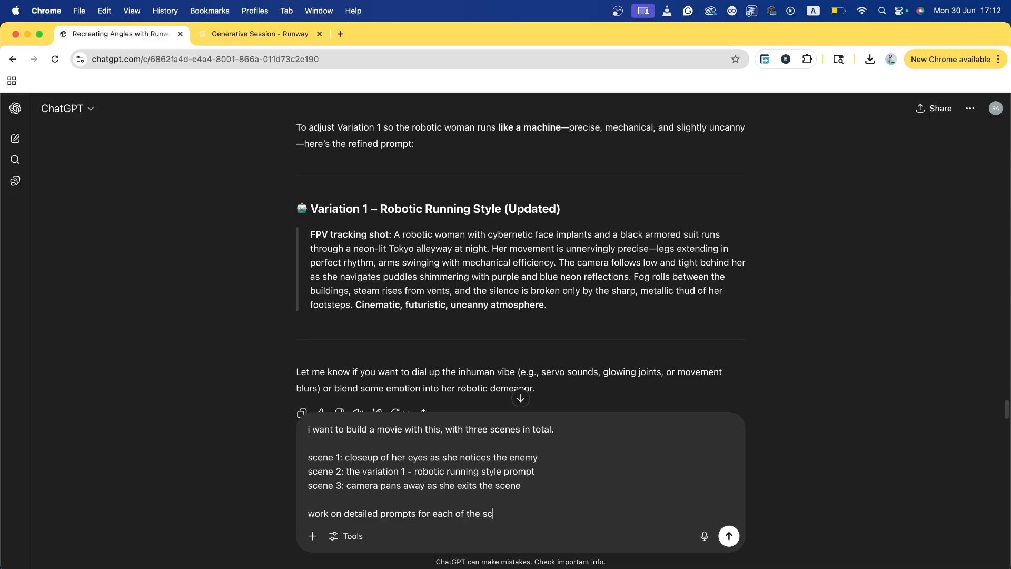
text(nd ensure the all match in style)
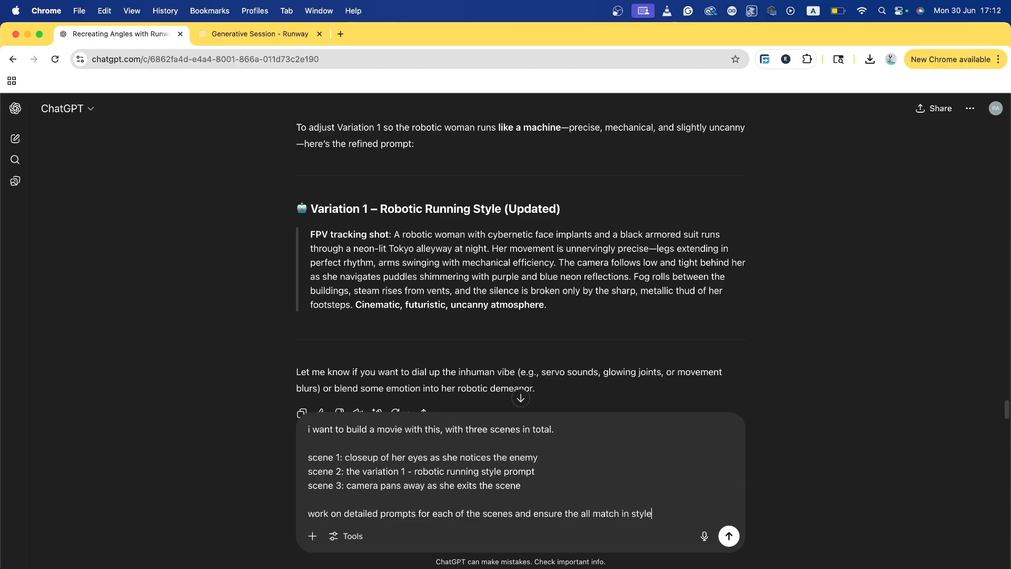
key(Return)
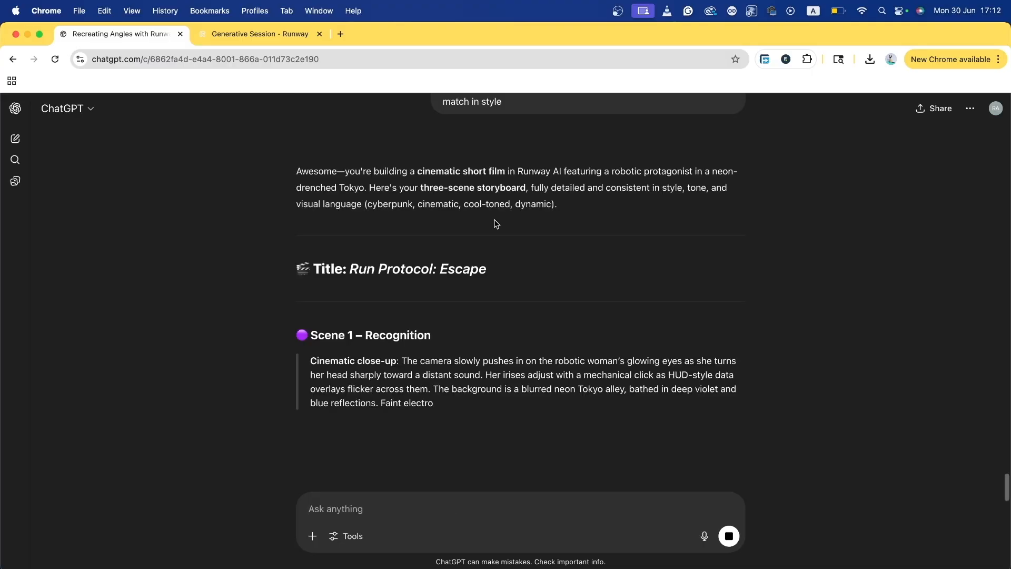
Read through ChatGPT's three-scene storyboard, including the scene prompts, visual consistency notes and closing suggestions.
drag(415, 171, 540, 175)
scroll(480, 238, down, 3)
drag(345, 191, 471, 193)
scroll(374, 313, down, 1)
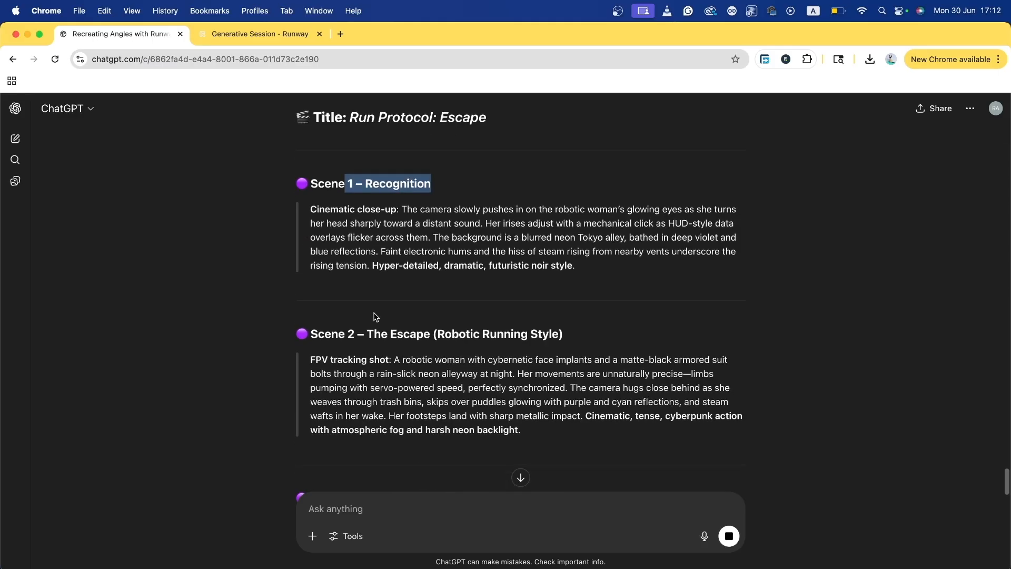
scroll(375, 316, down, 5)
scroll(366, 322, down, 2)
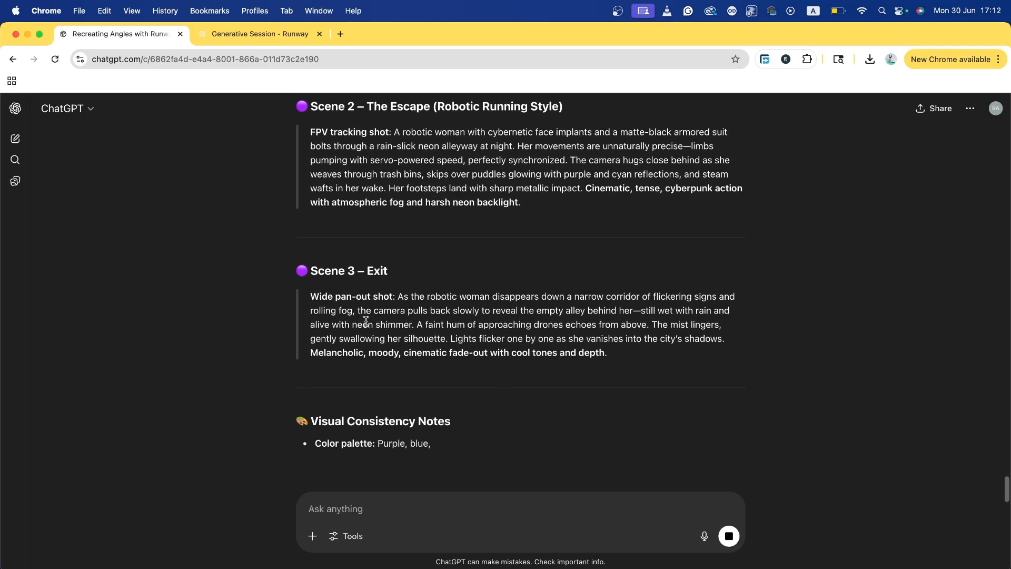
scroll(366, 321, down, 4)
drag(571, 389, 298, 383)
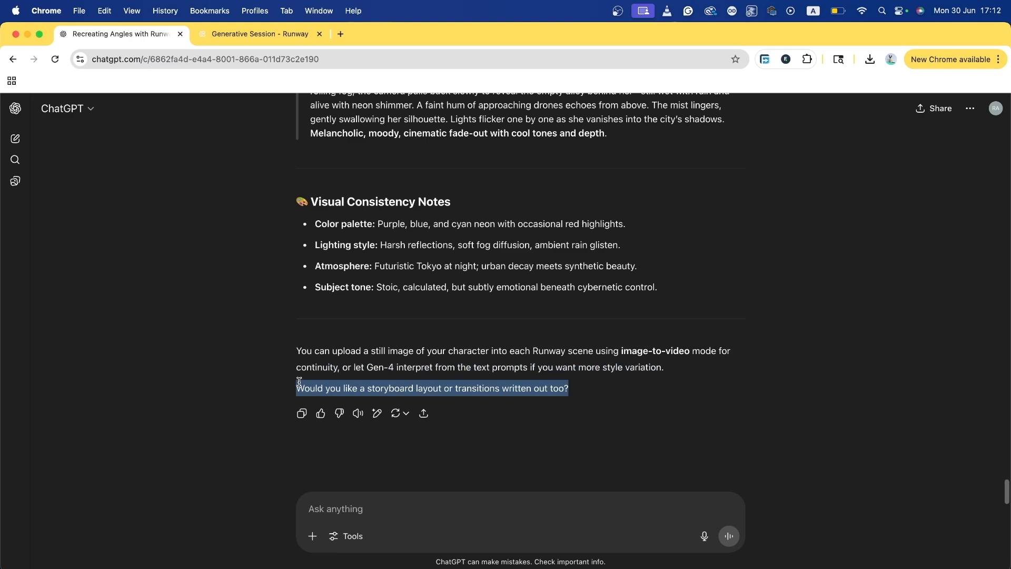
click(494, 405)
scroll(464, 348, up, 5)
scroll(444, 343, down, 5)
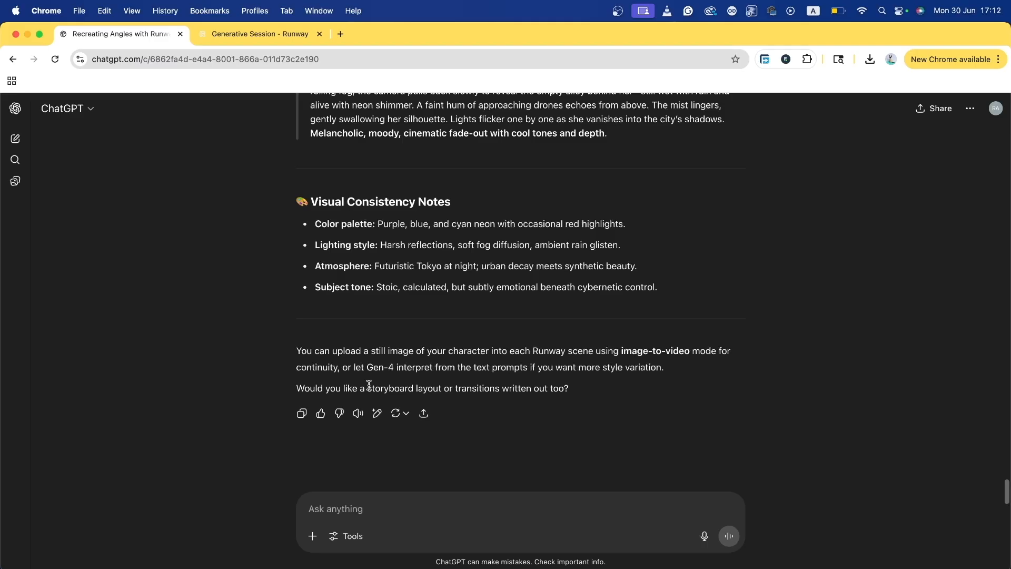
Replace Runway's video prompt with ChatGPT's Scene 1 – Recognition text and generate the clip from the same portrait.
scroll(368, 384, up, 10)
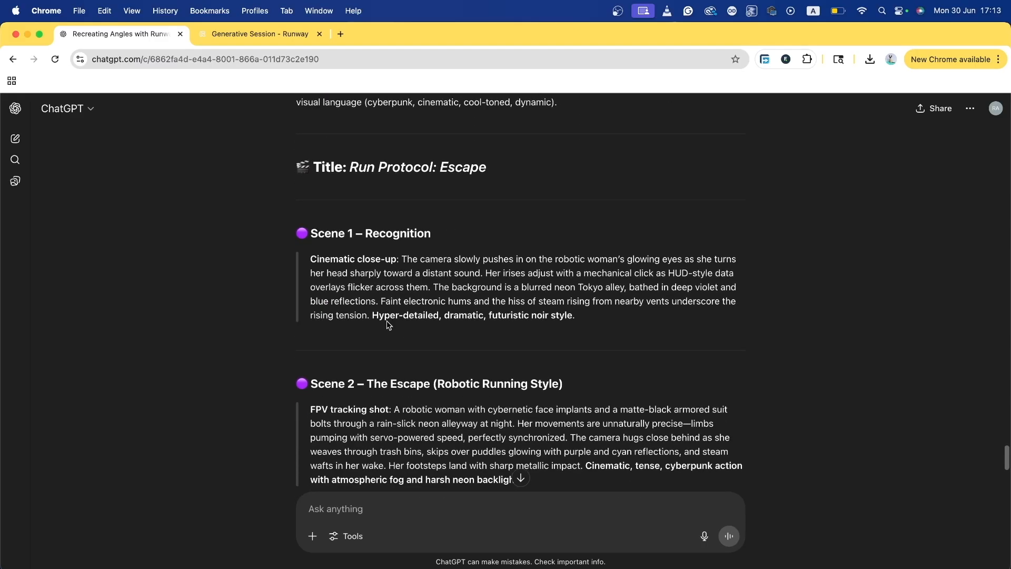
drag(576, 316, 310, 259)
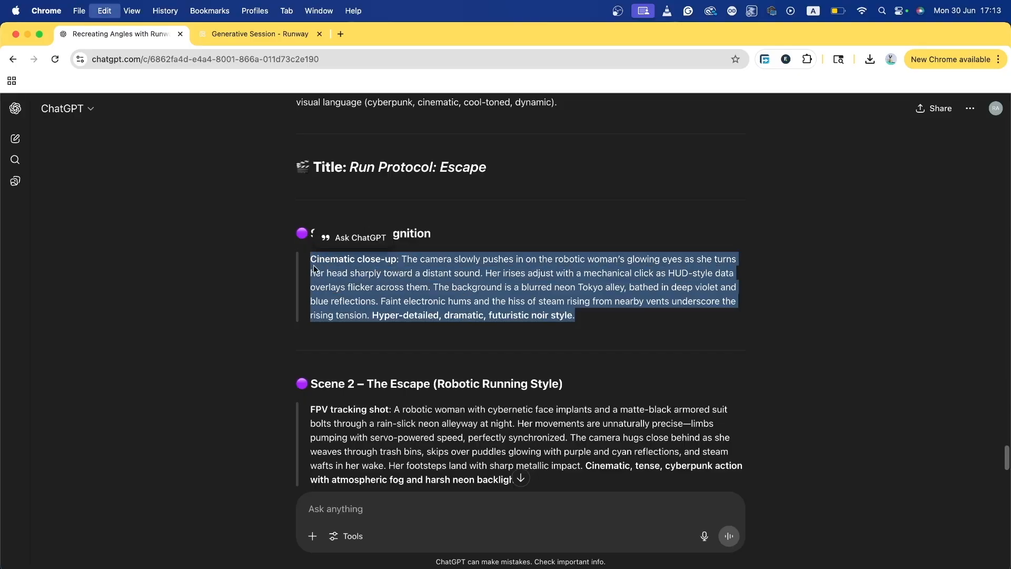
click(258, 33)
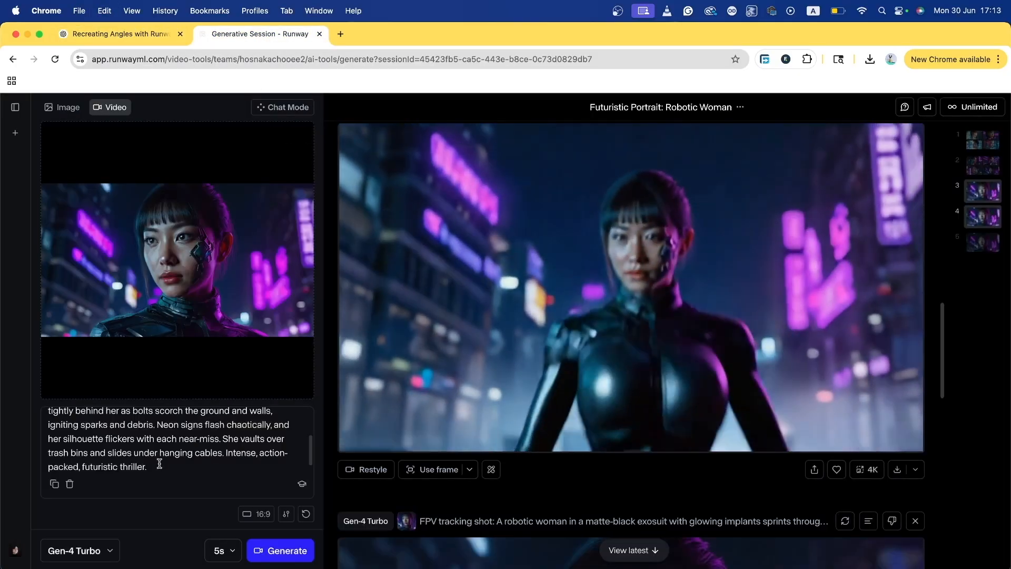
key(super+a)
key(super+v)
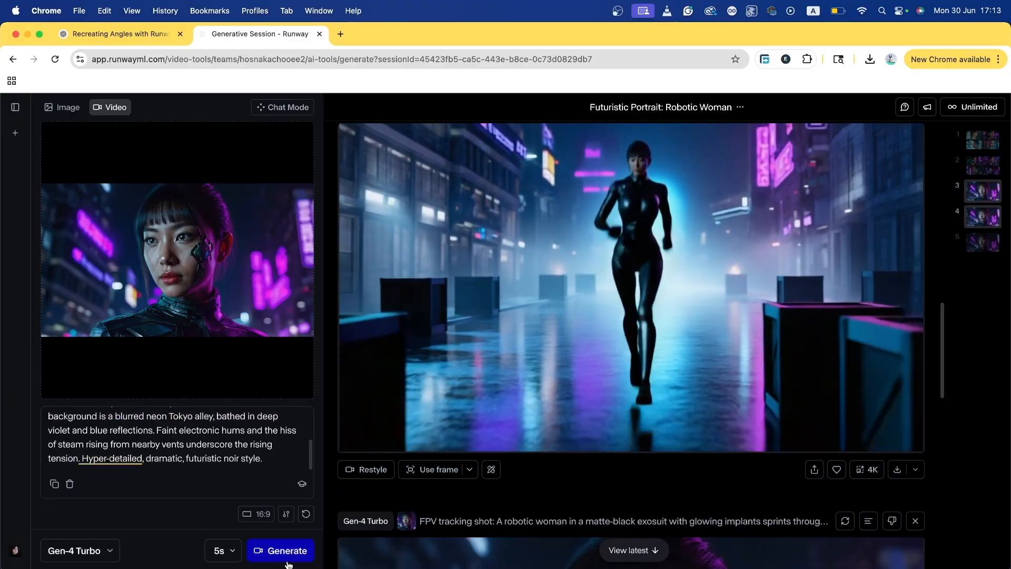
Generate two more Runway clips from the same portrait, using ChatGPT's Scene 2 – The Escape and Scene 3 – Exit texts as prompts.
click(121, 33)
drag(521, 274, 310, 204)
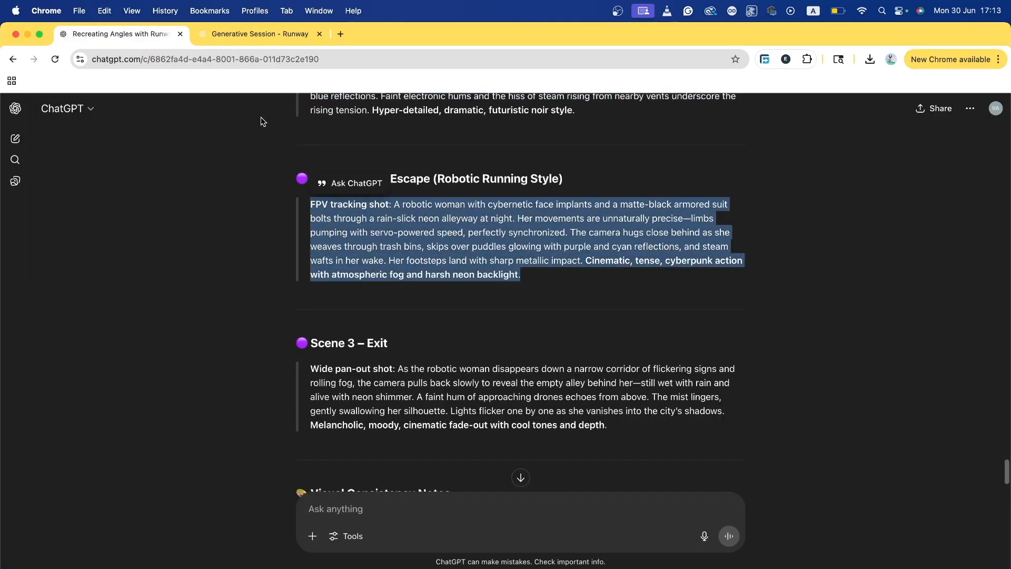
key(super+c)
click(251, 33)
key(super+a)
key(super+v)
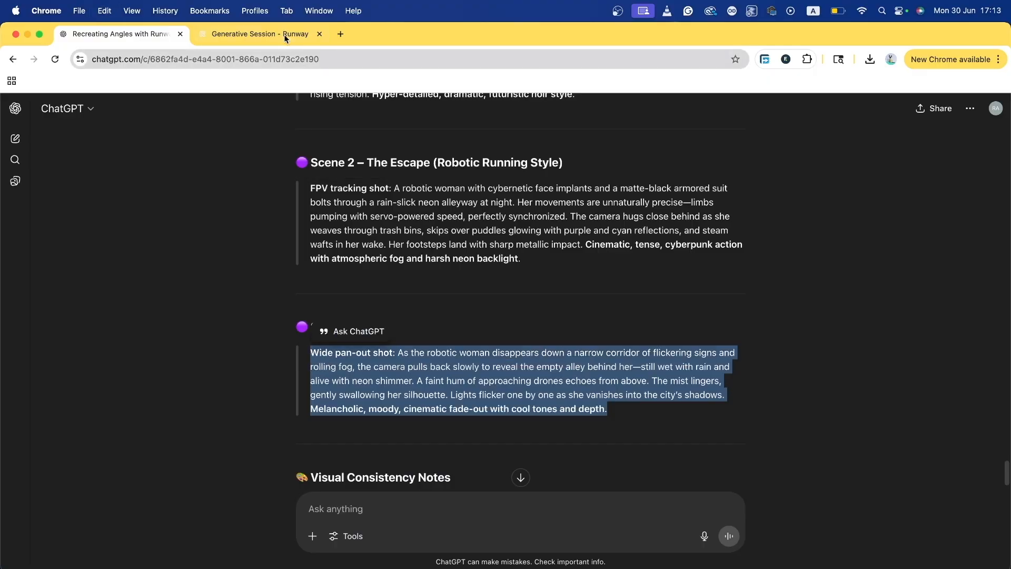
click(284, 33)
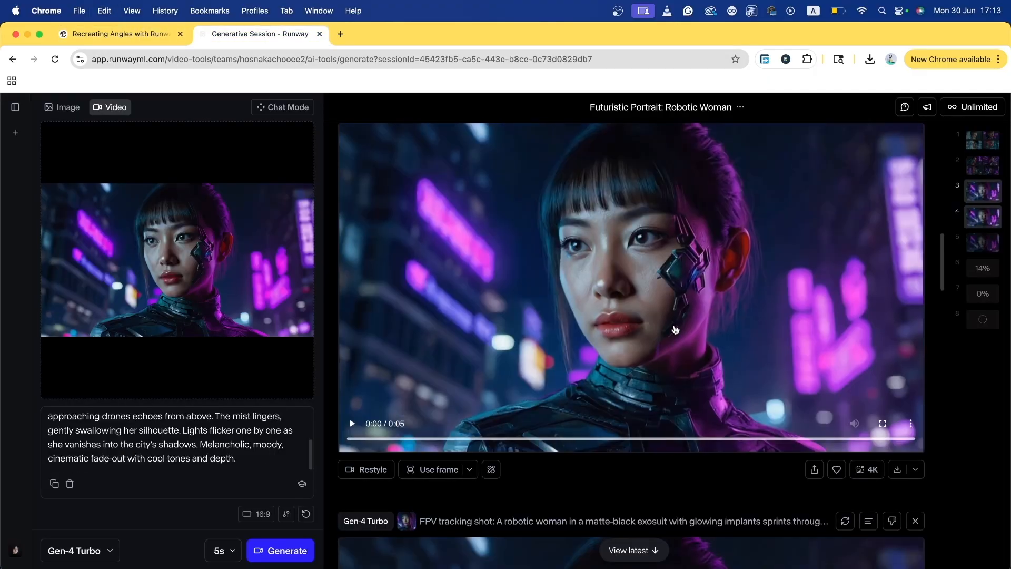
Follow the progress of the new generations and watch the Scene 1 close-up clip, checking the eyes and HUD effect.
scroll(673, 328, down, 9)
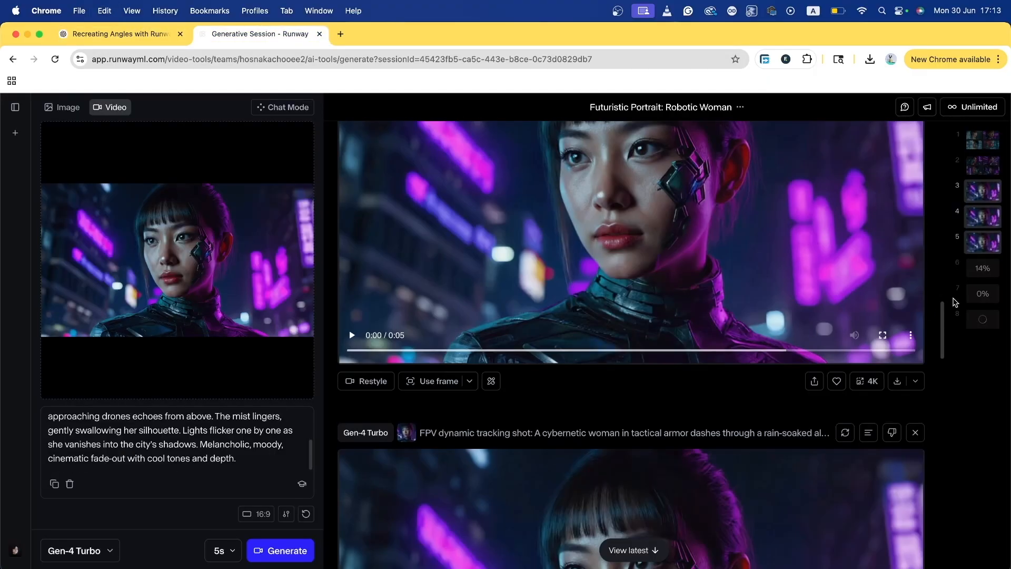
click(970, 267)
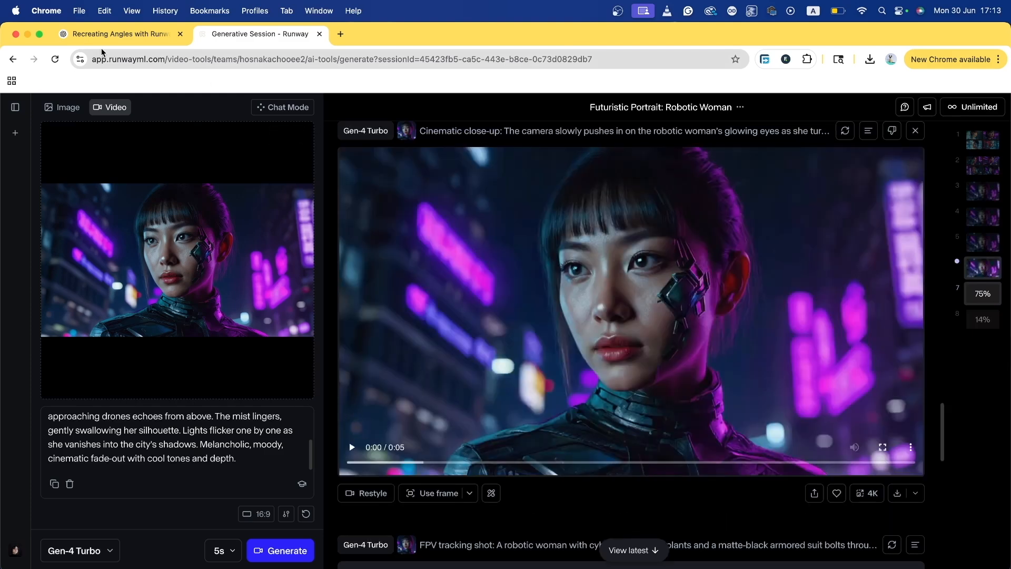
click(121, 33)
click(257, 24)
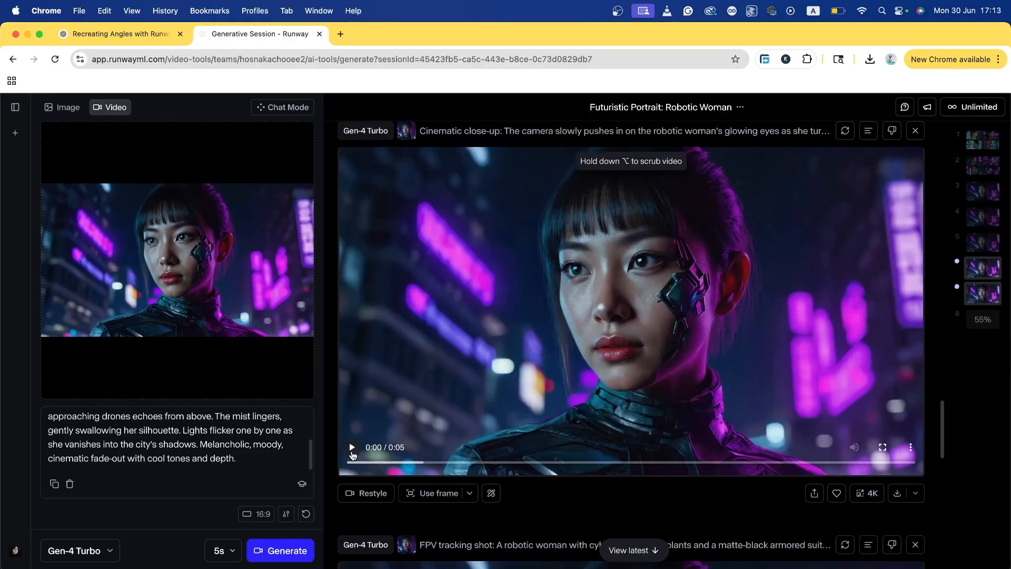
click(351, 448)
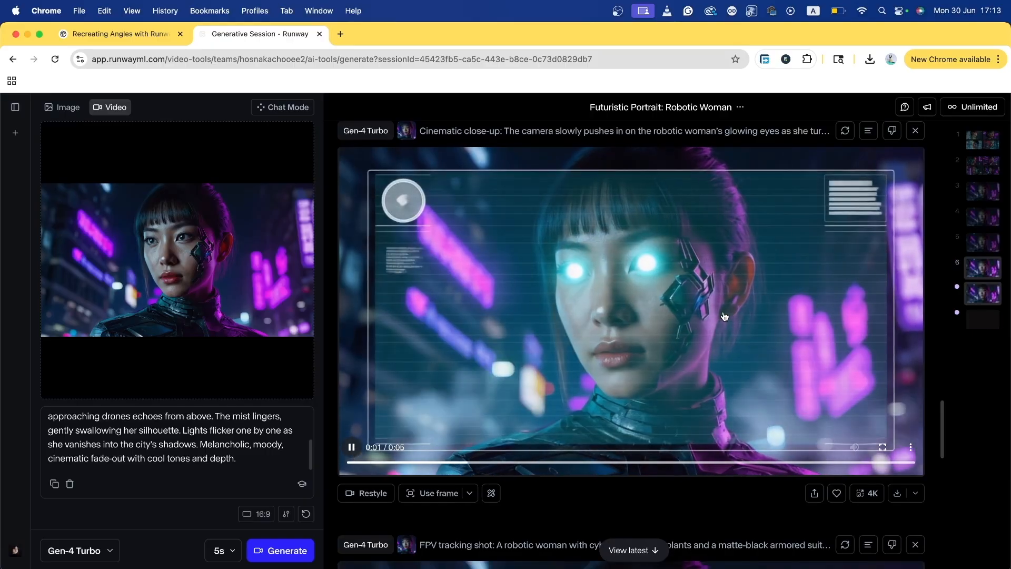
click(668, 314)
Watch the Scene 2 escape clip, checking the robotic running motion, and bring up the Scene 3 wide pan-out clip.
scroll(559, 374, down, 5)
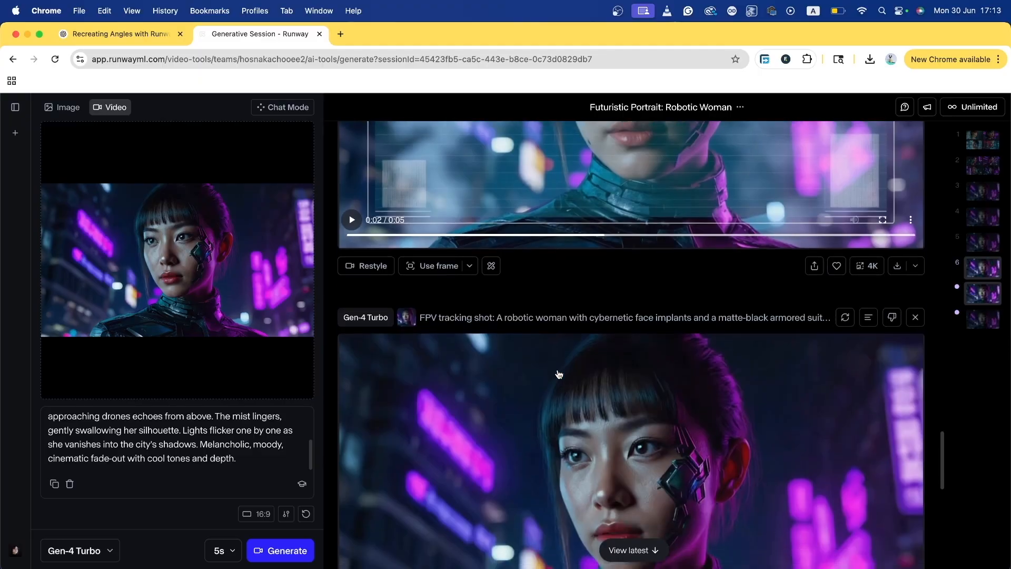
scroll(560, 374, down, 4)
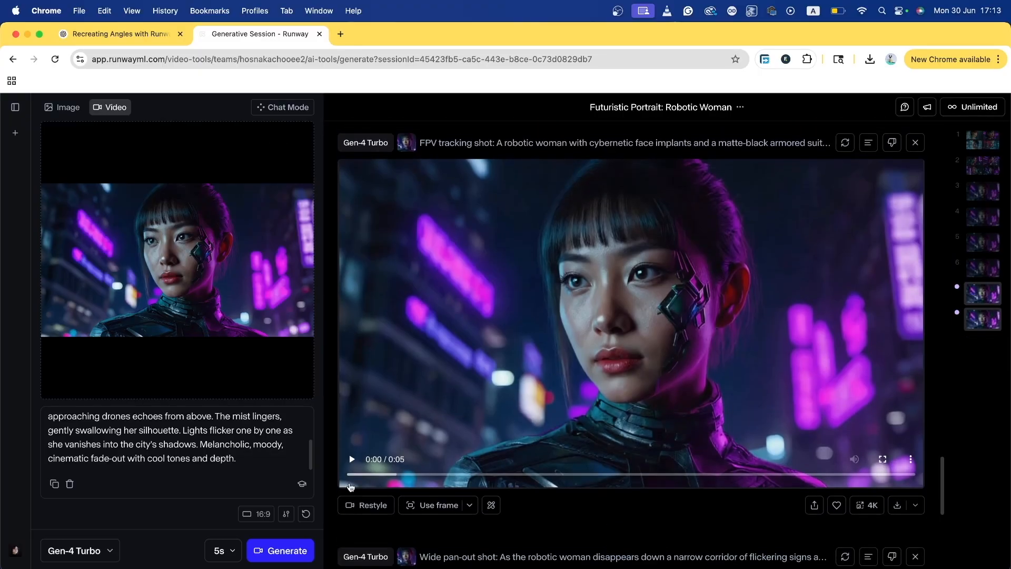
click(350, 460)
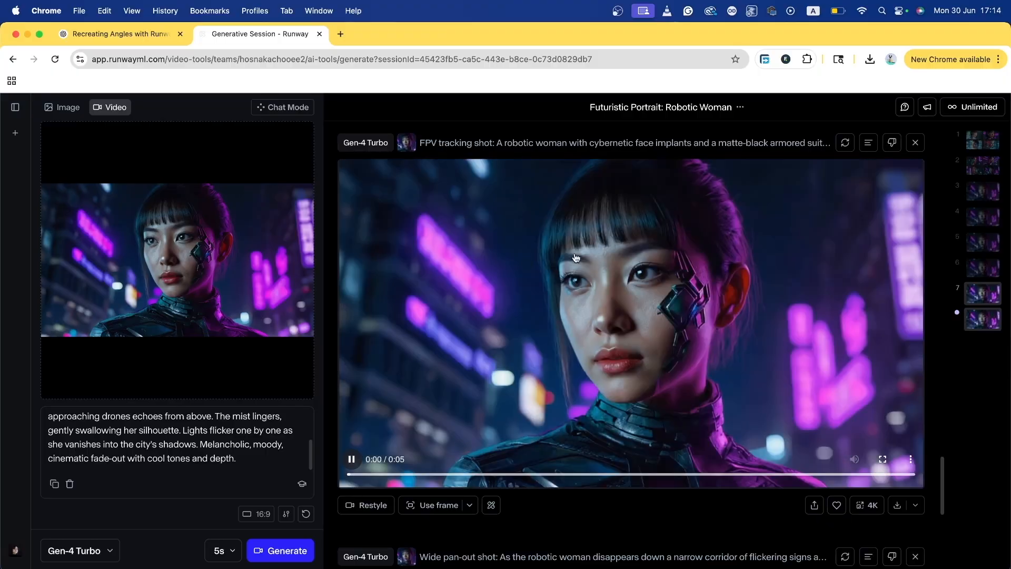
scroll(422, 258, down, 5)
scroll(435, 261, down, 3)
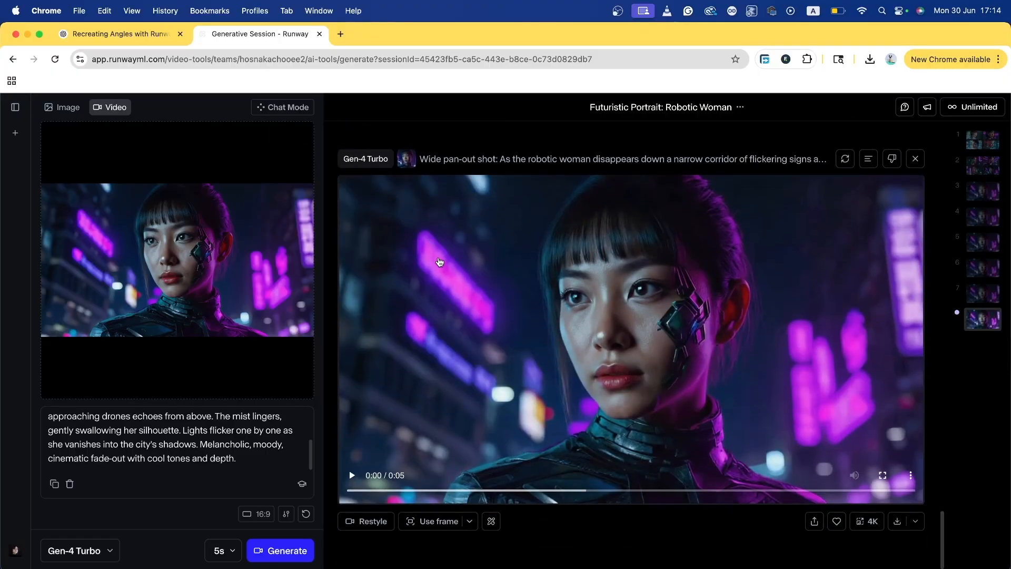